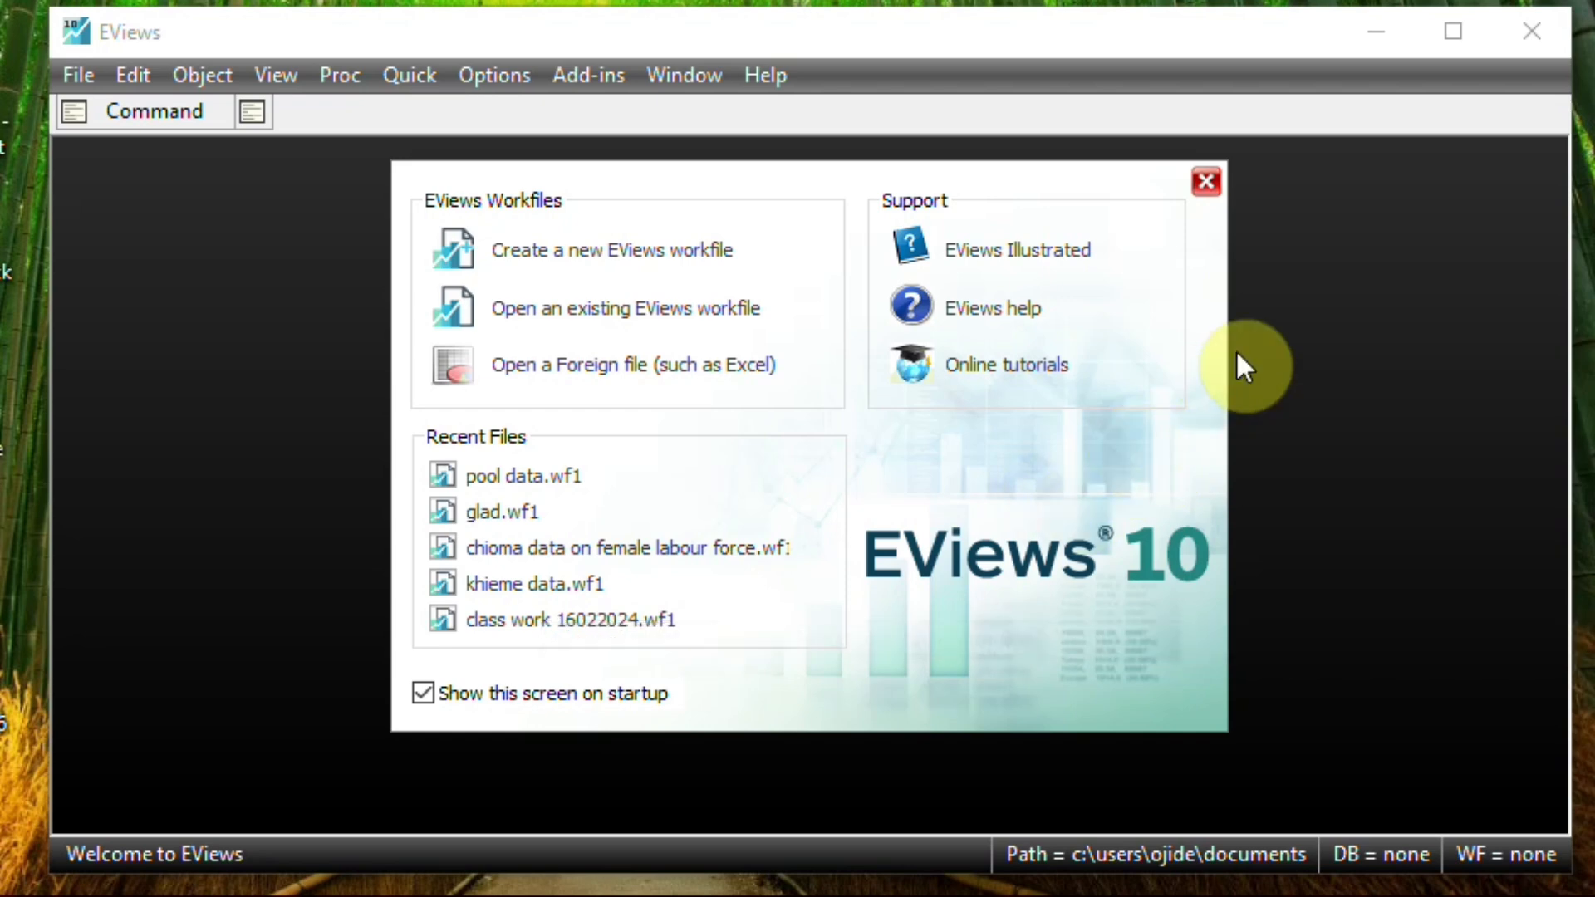
- Close the EViews startup screen to reach the empty workspace
left_click(1209, 186)
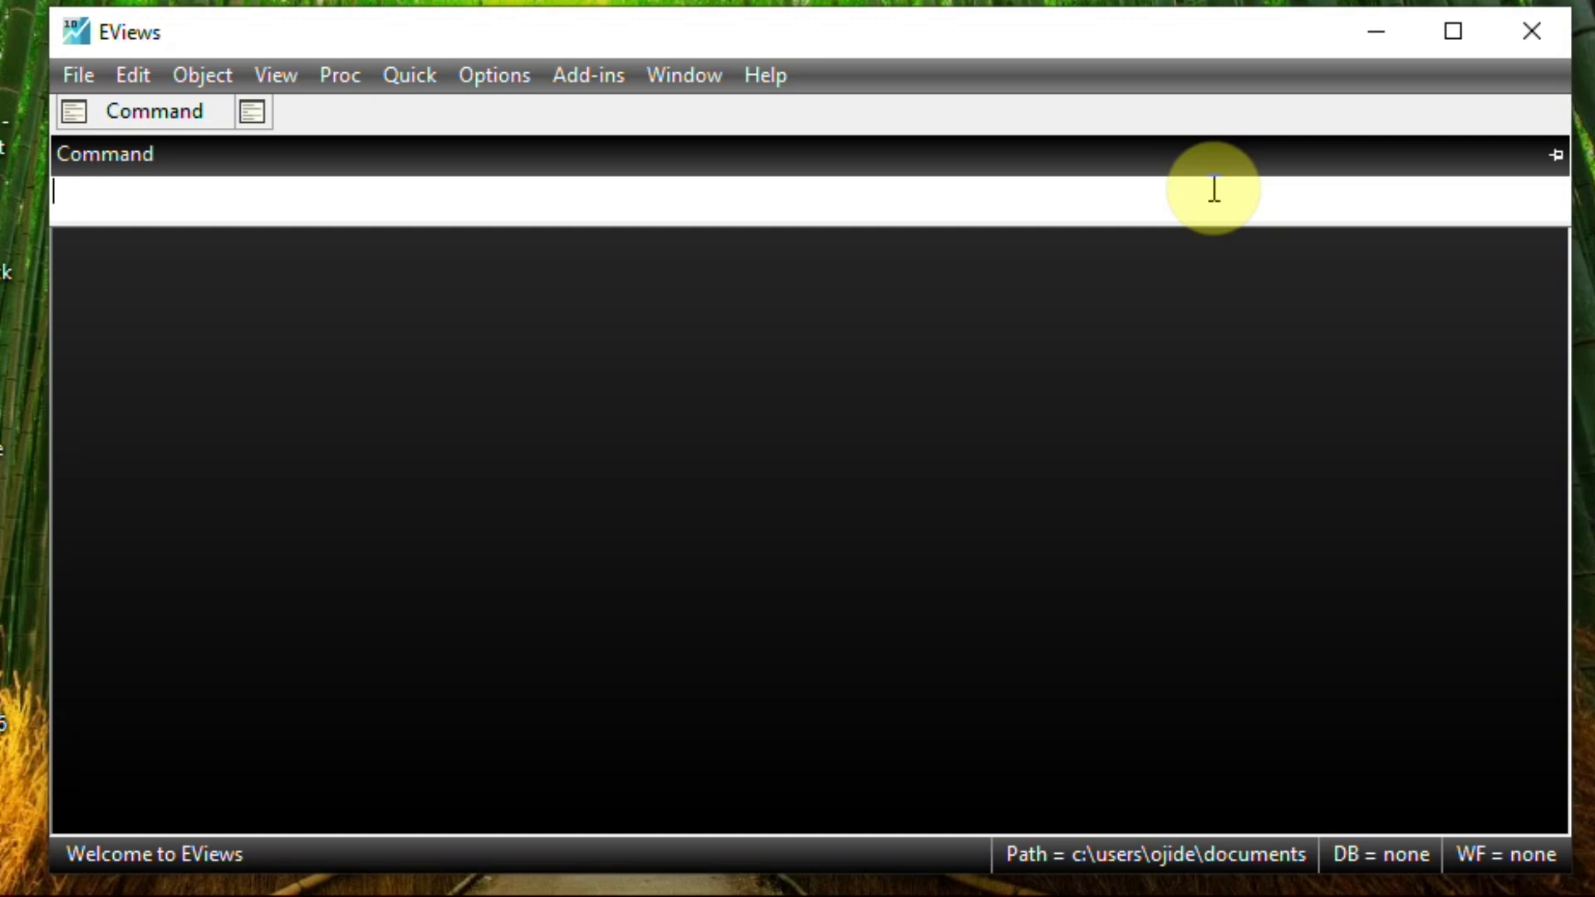
left_click(253, 204)
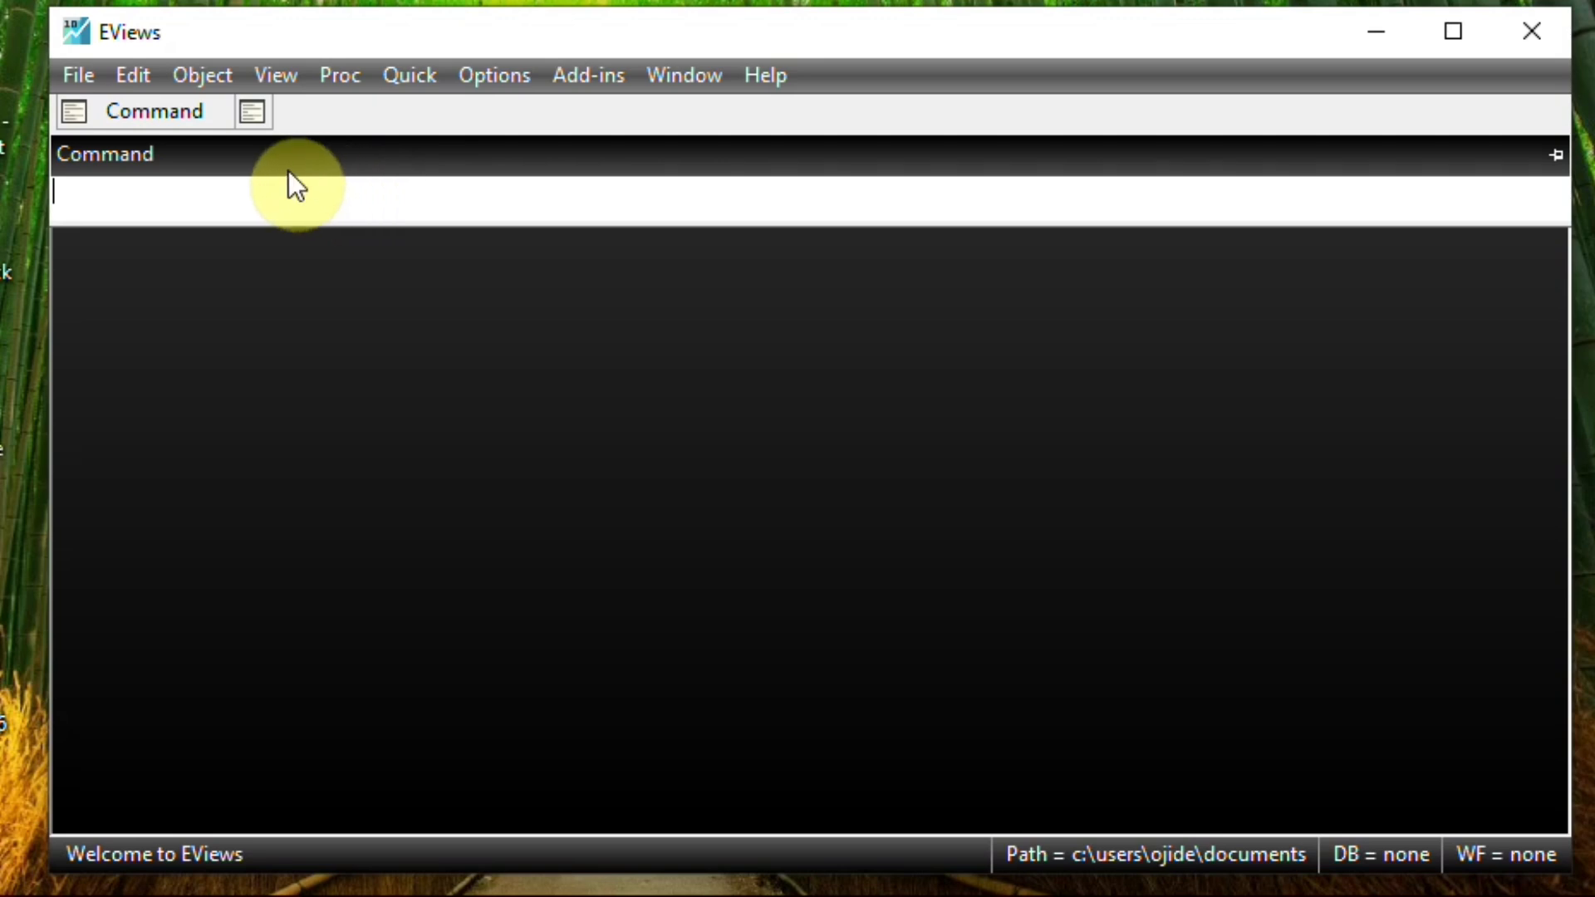
left_click(78, 76)
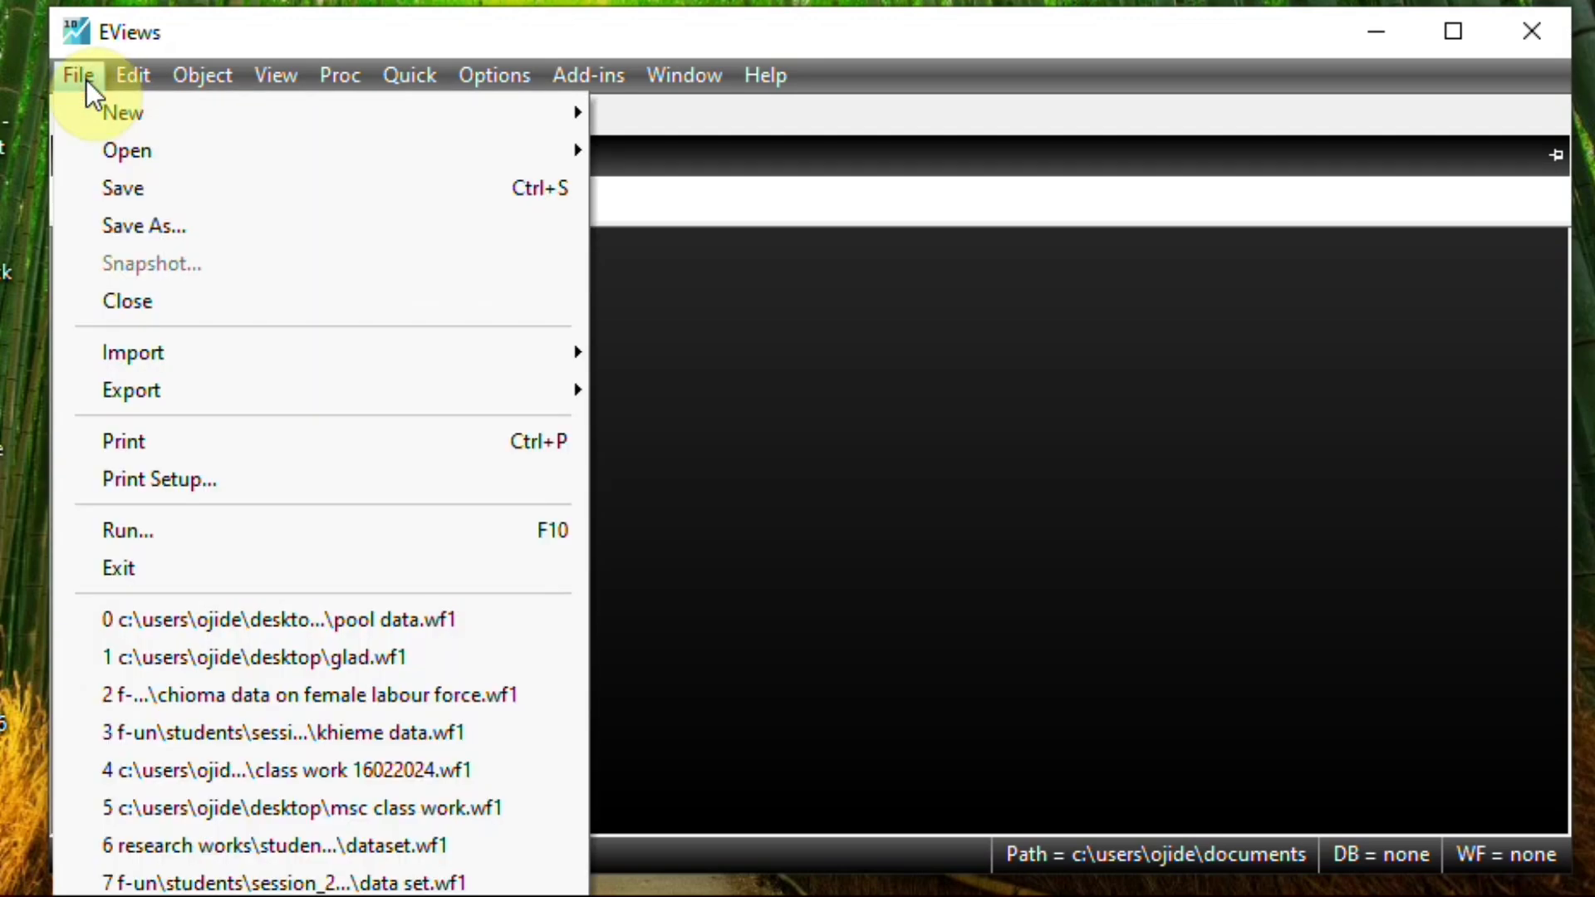
left_click(955, 451)
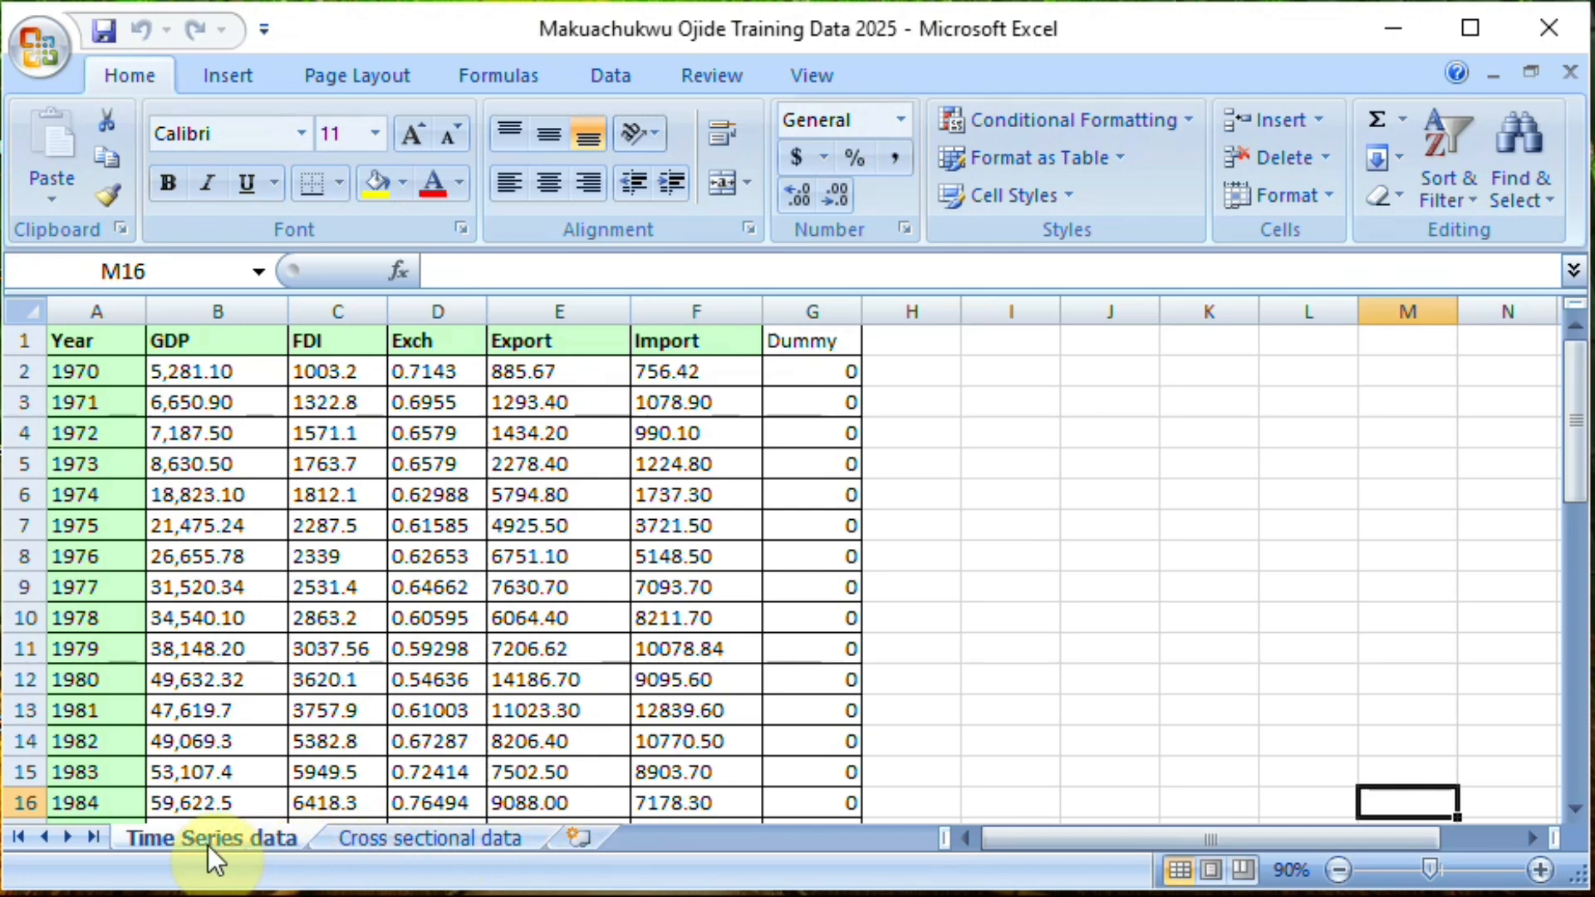
- Switch to the Excel training workbook and check the span of years on the Time Series data sheet
left_click(422, 839)
left_click(258, 840)
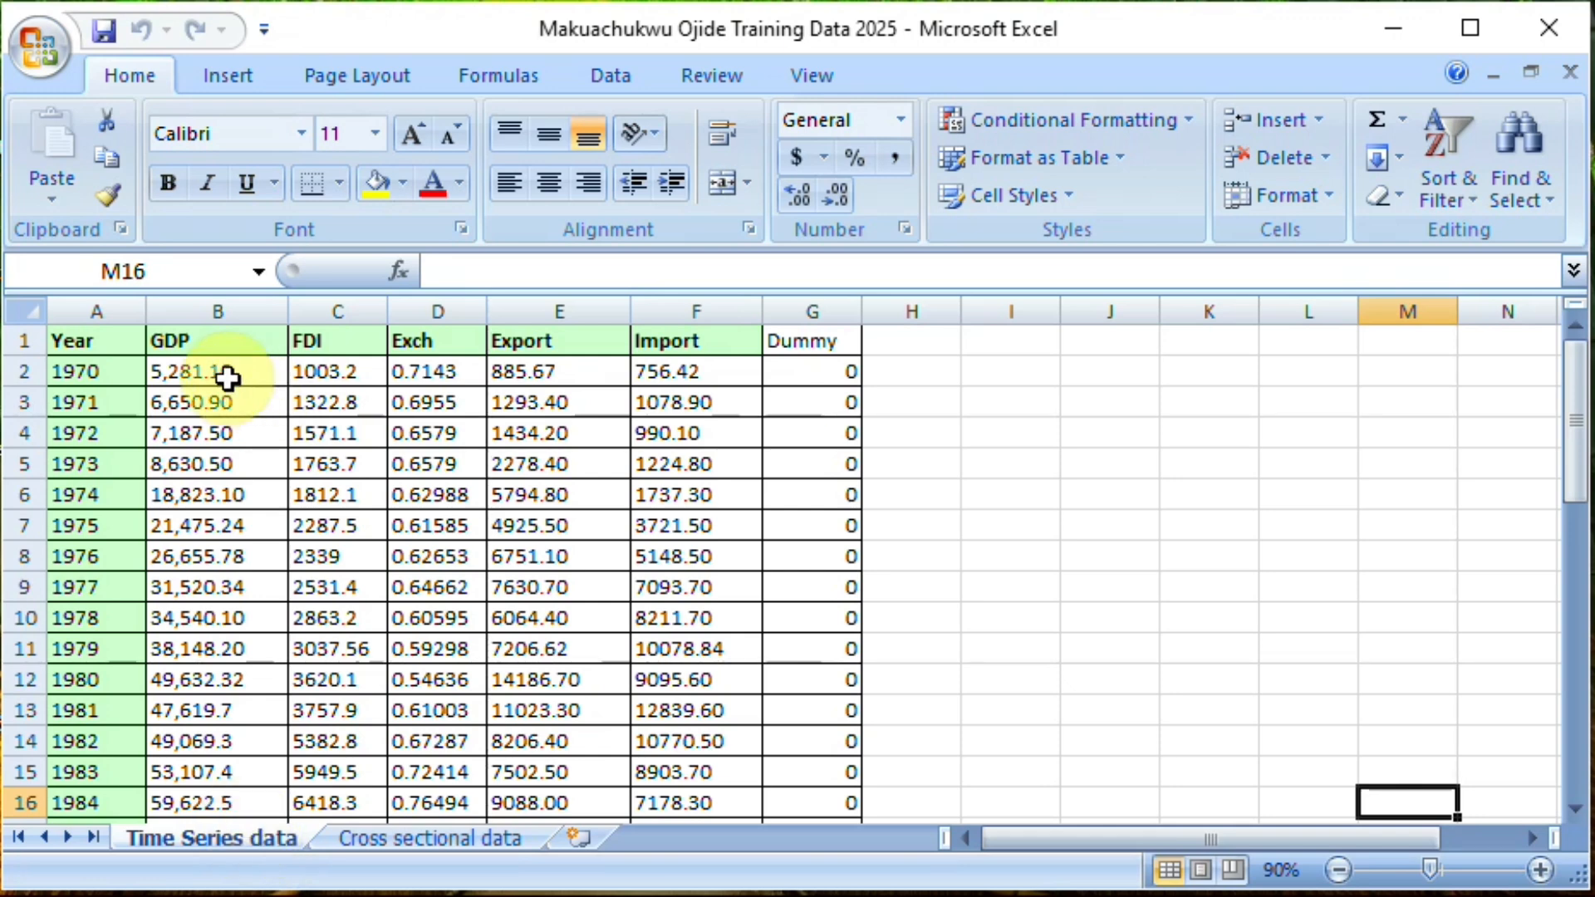
left_click(117, 370)
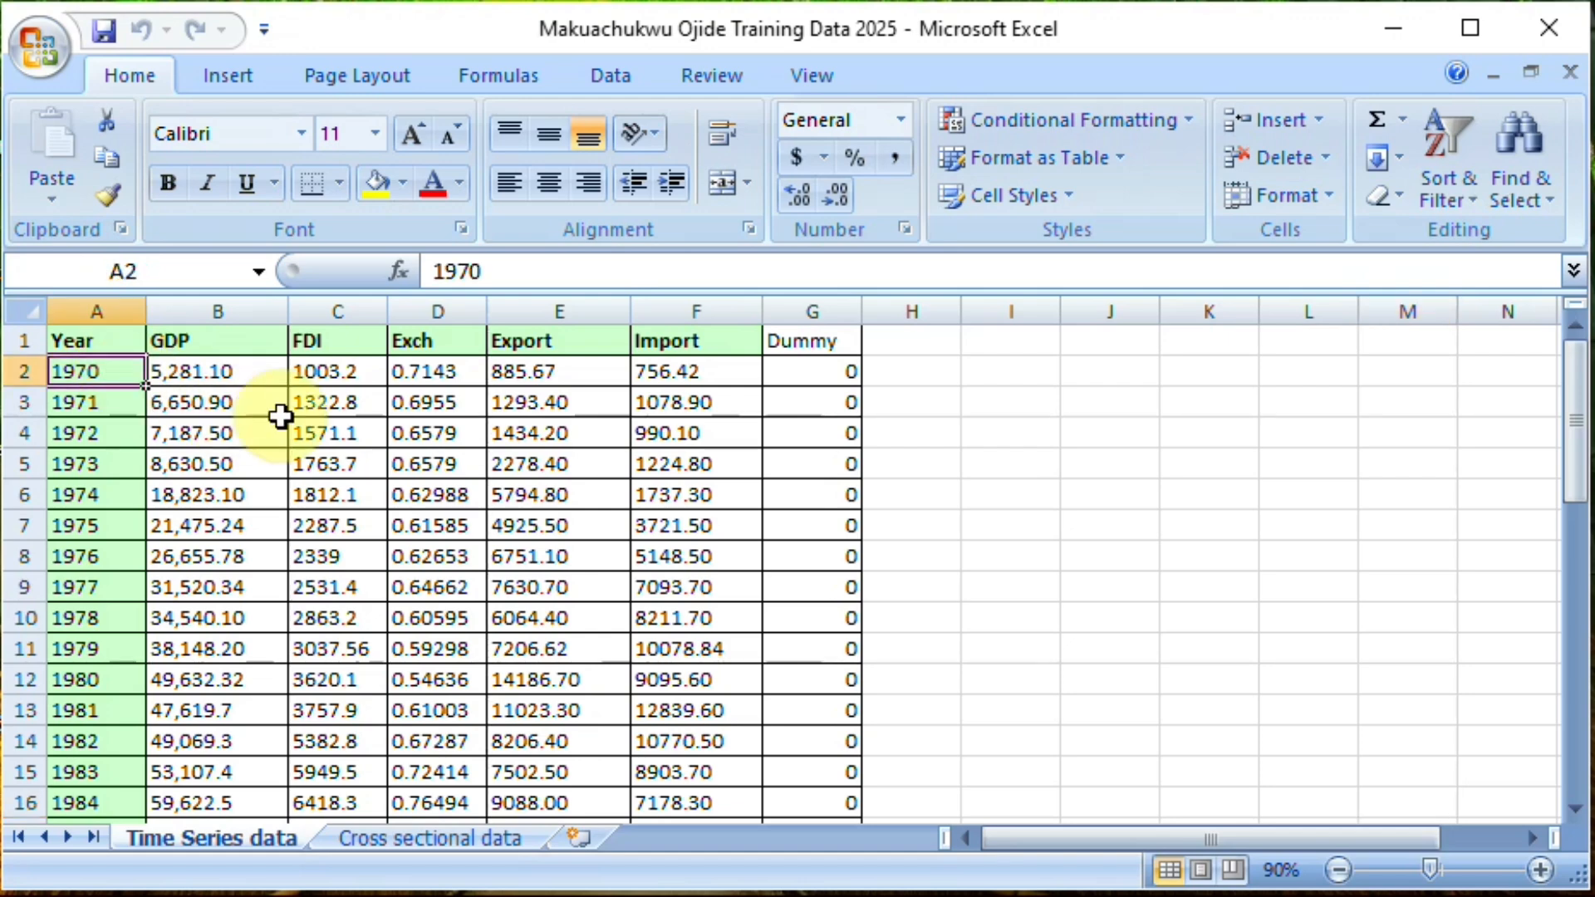
key("ctrl+shift+Down")
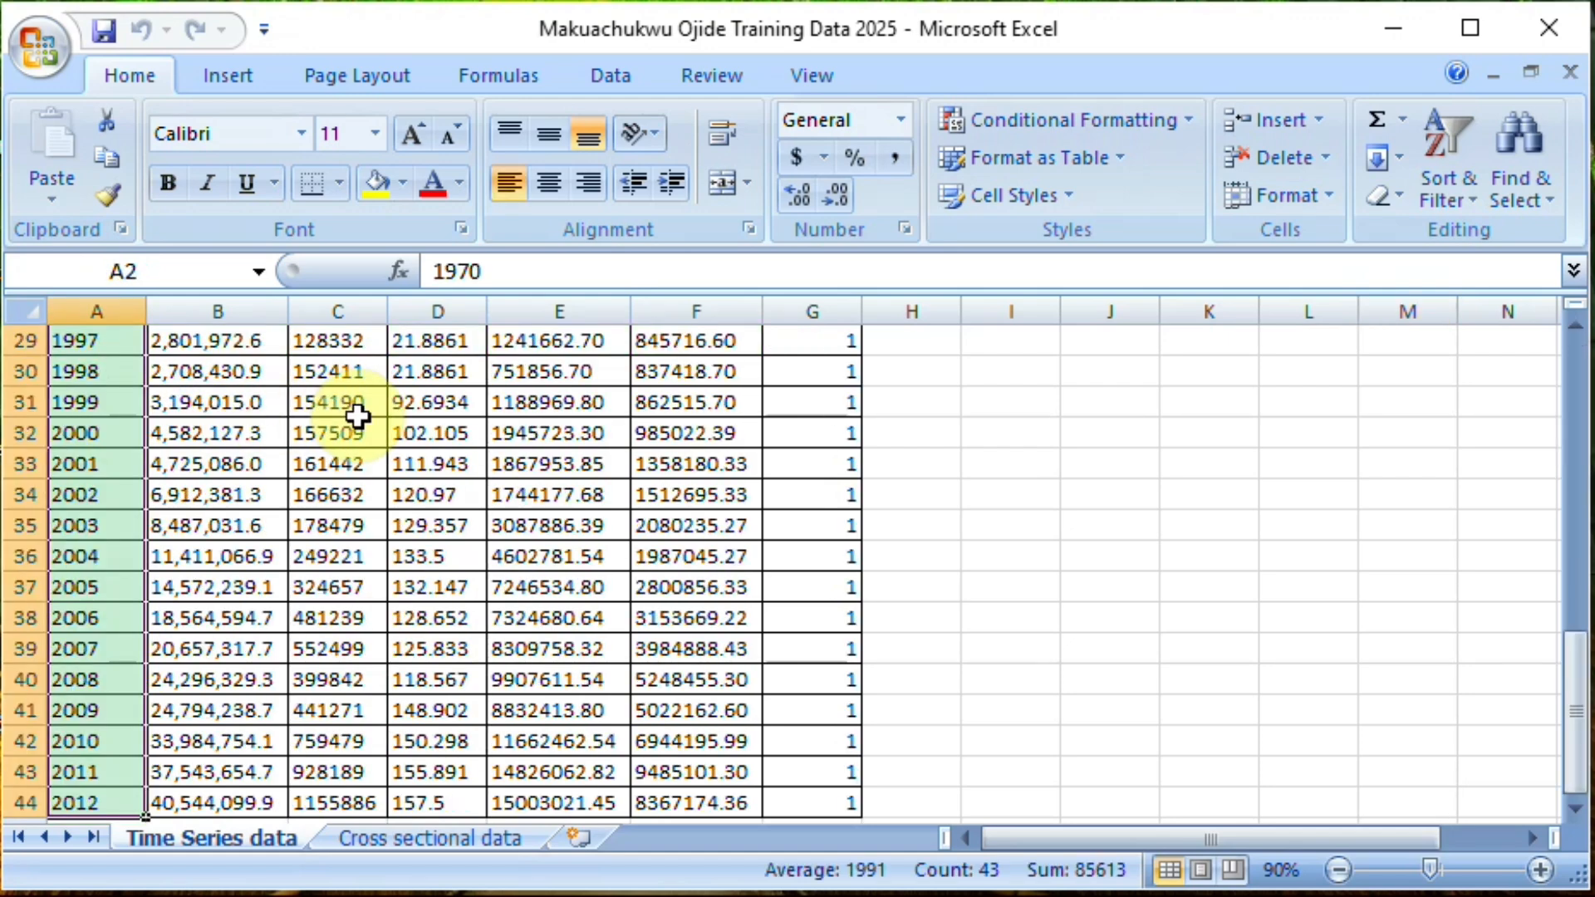
key("ctrl+Home")
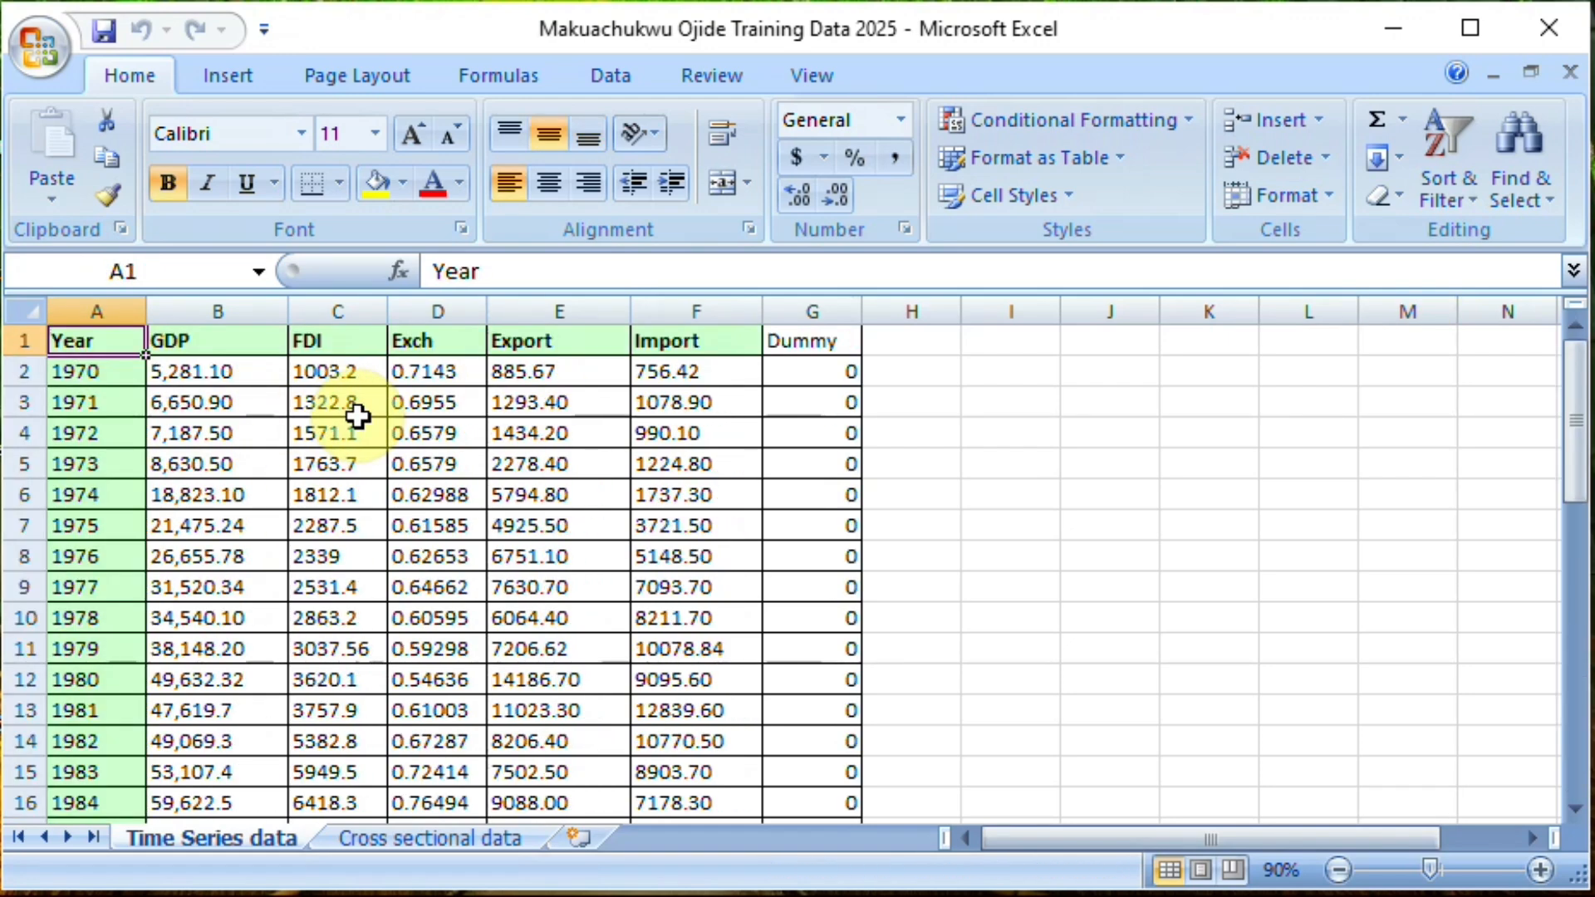
- Review the variable headers in row 1 of the Time Series data sheet, from GDP through Dummy
key("Right")
key("Right")
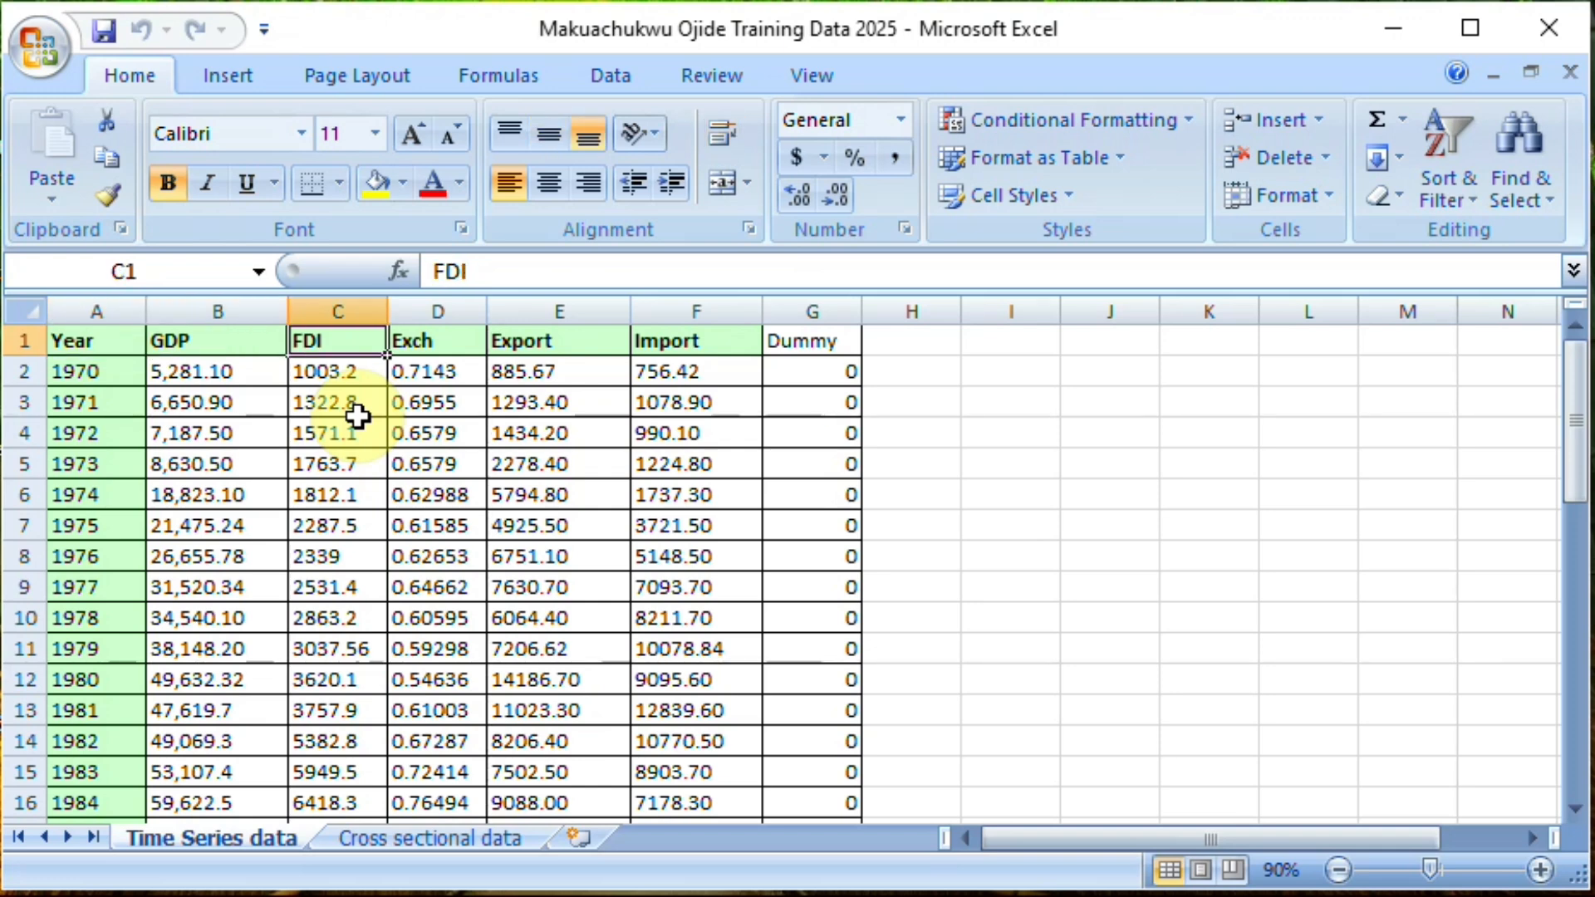
key("Right")
key("Right")
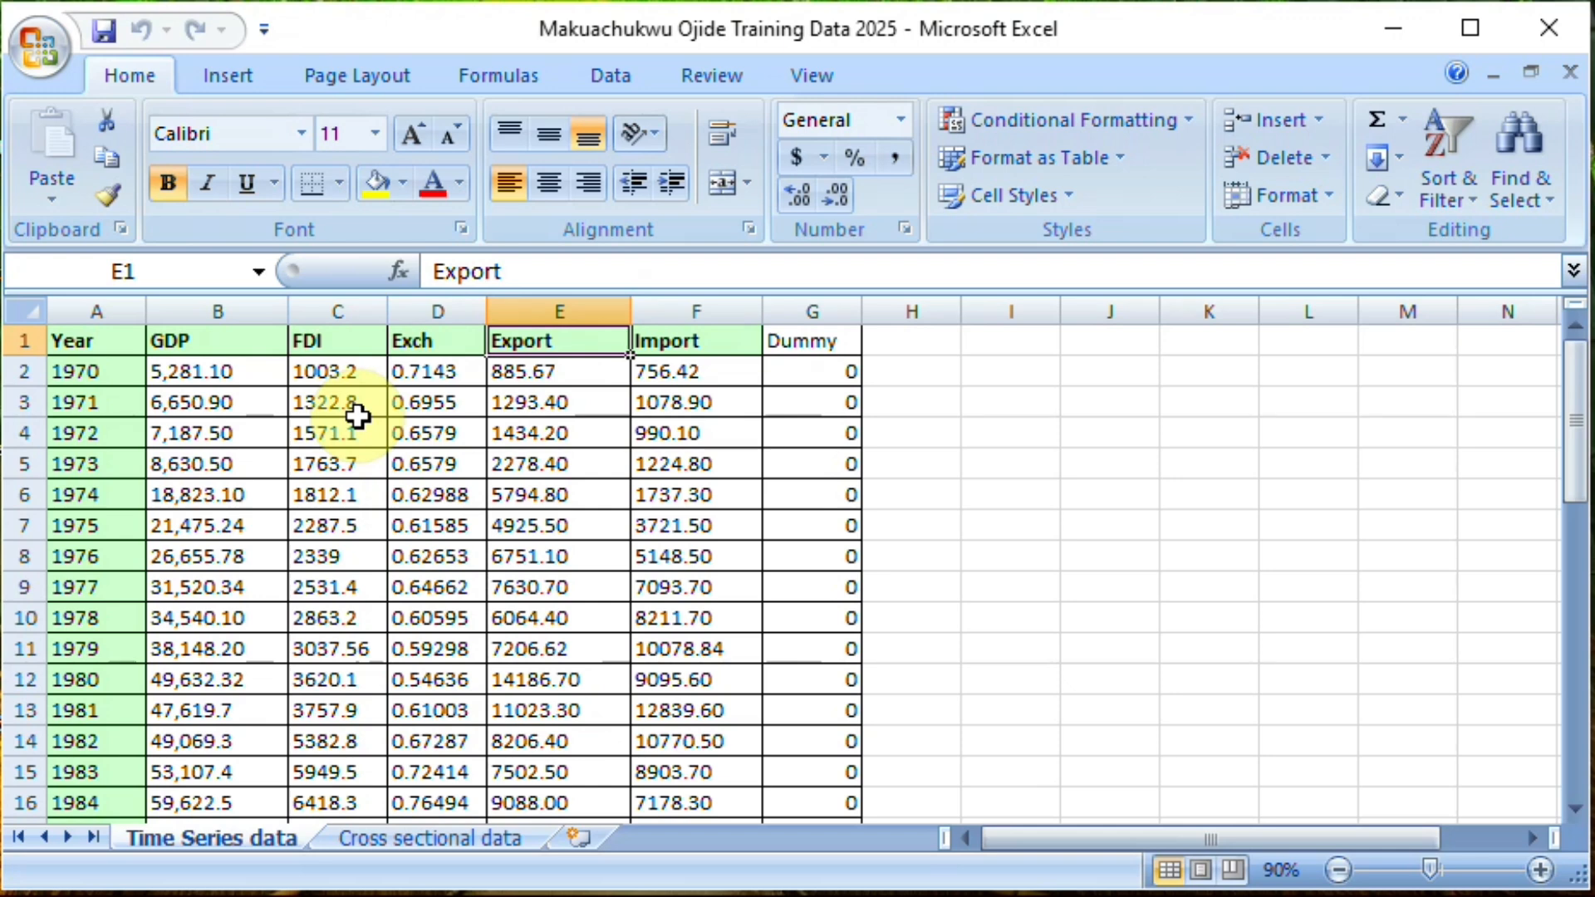
key("Right")
key("Right")
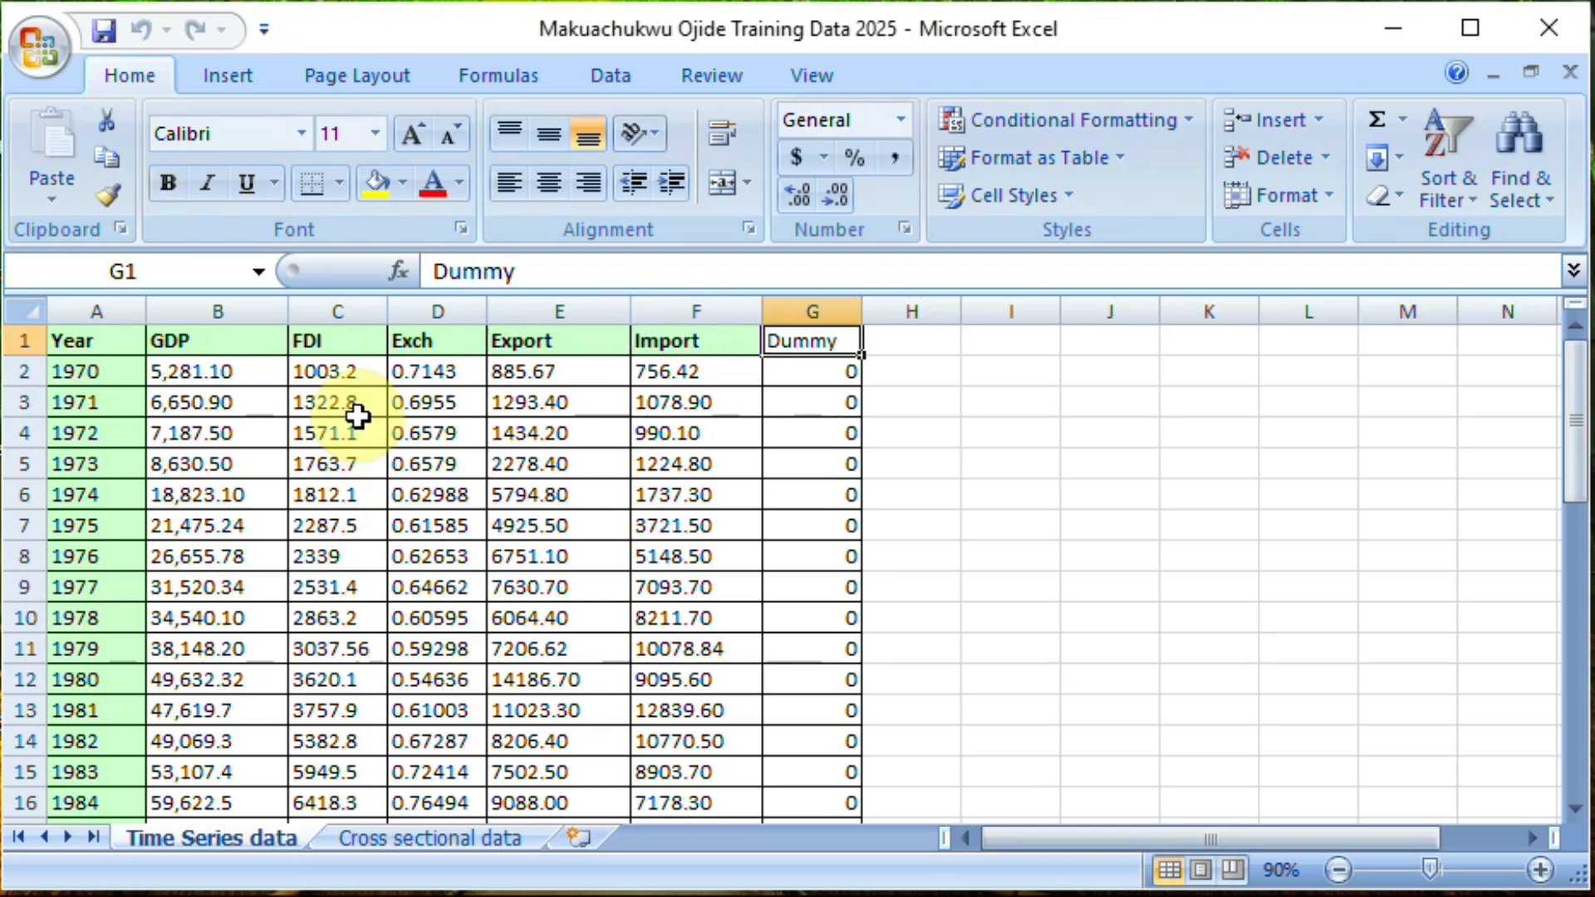
key("Left")
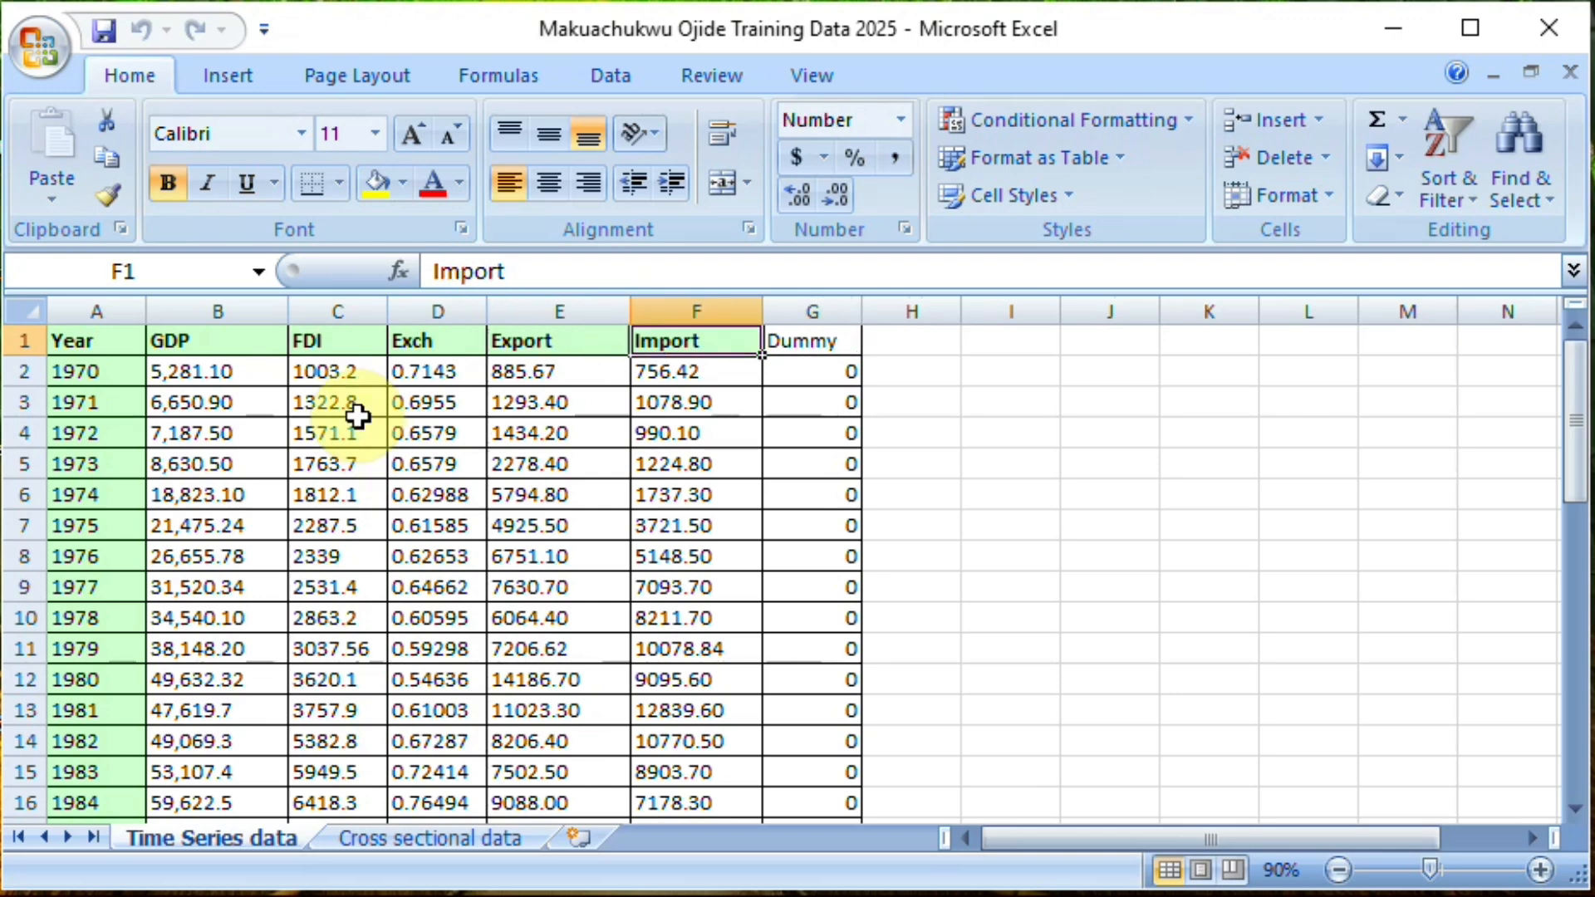
key("Home")
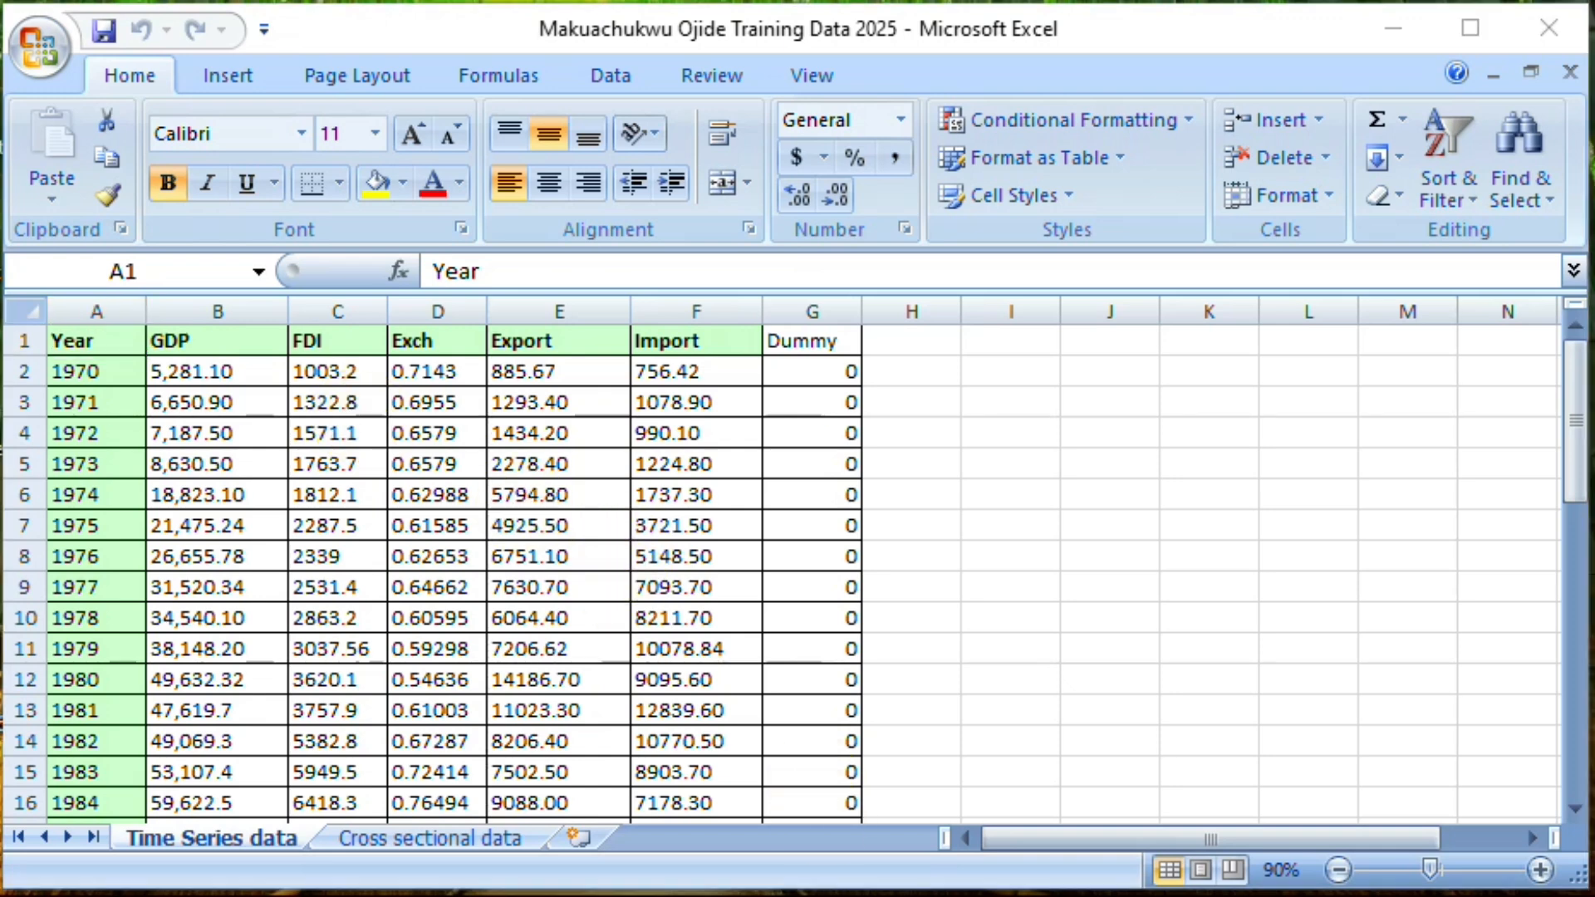
- Switch to EViews, widen its window slightly, and minimize it to return to the Excel workbook
key("alt+Tab")
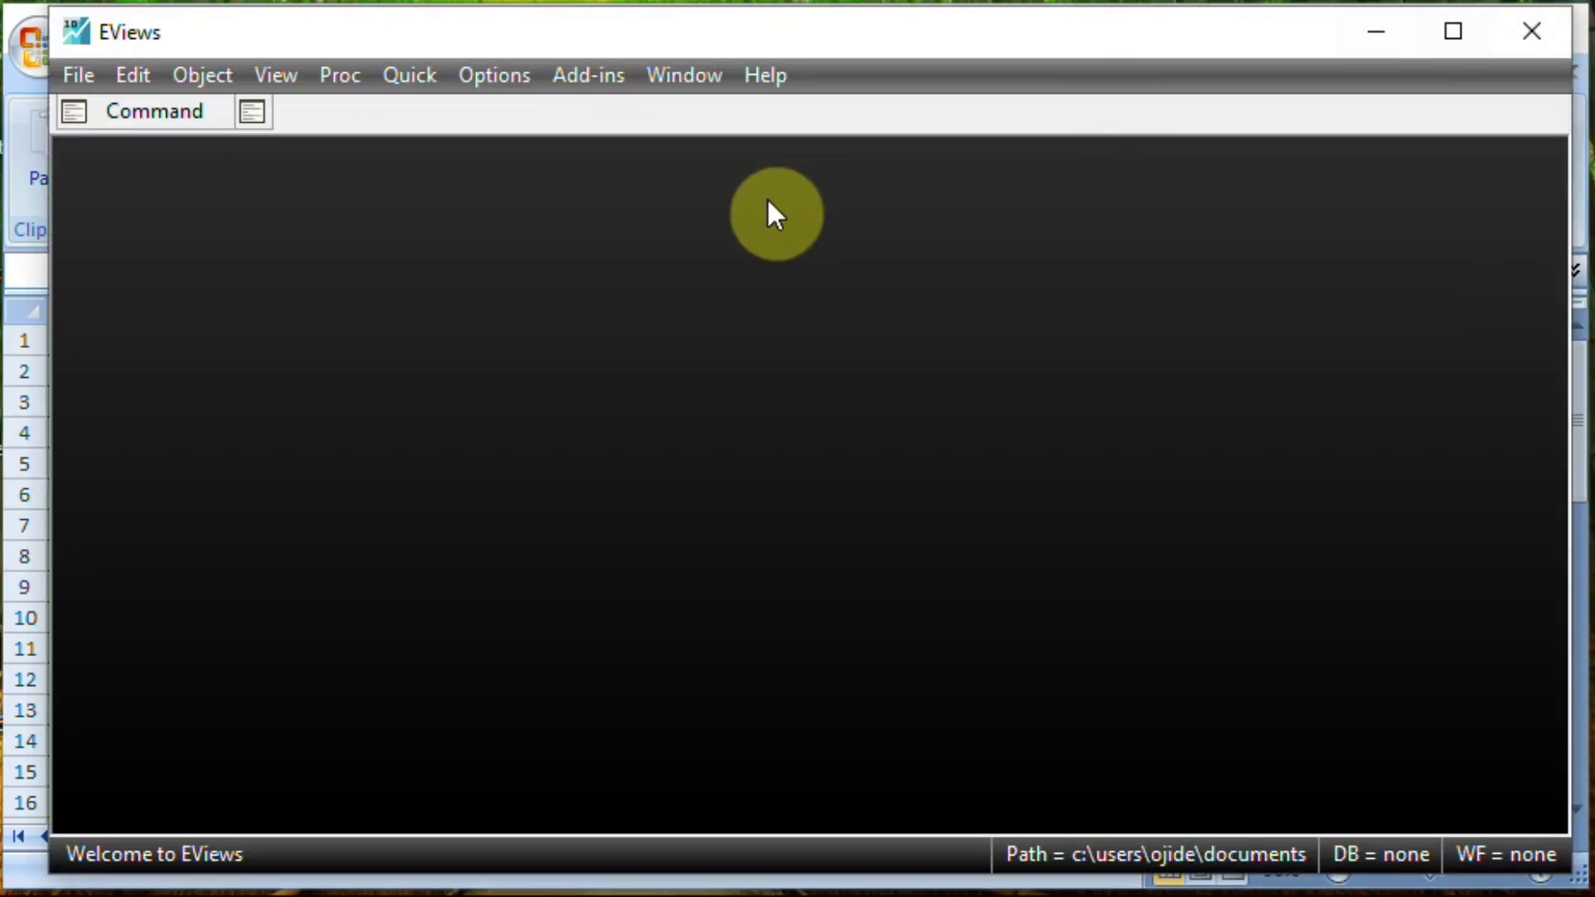
left_click_drag(44, 321, 11, 321)
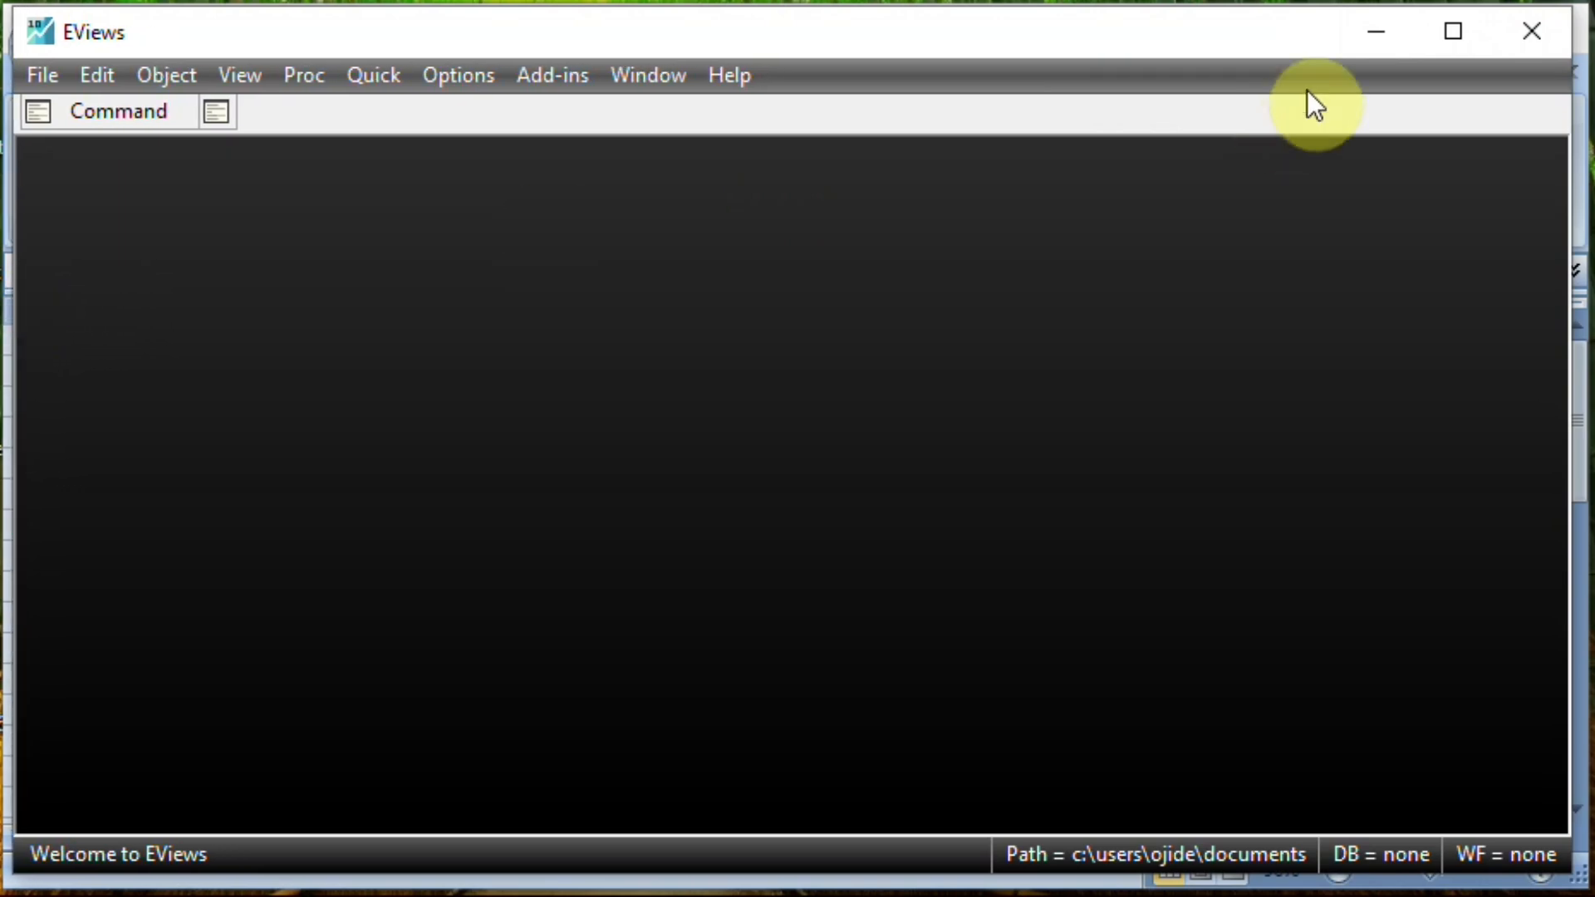
left_click(1378, 37)
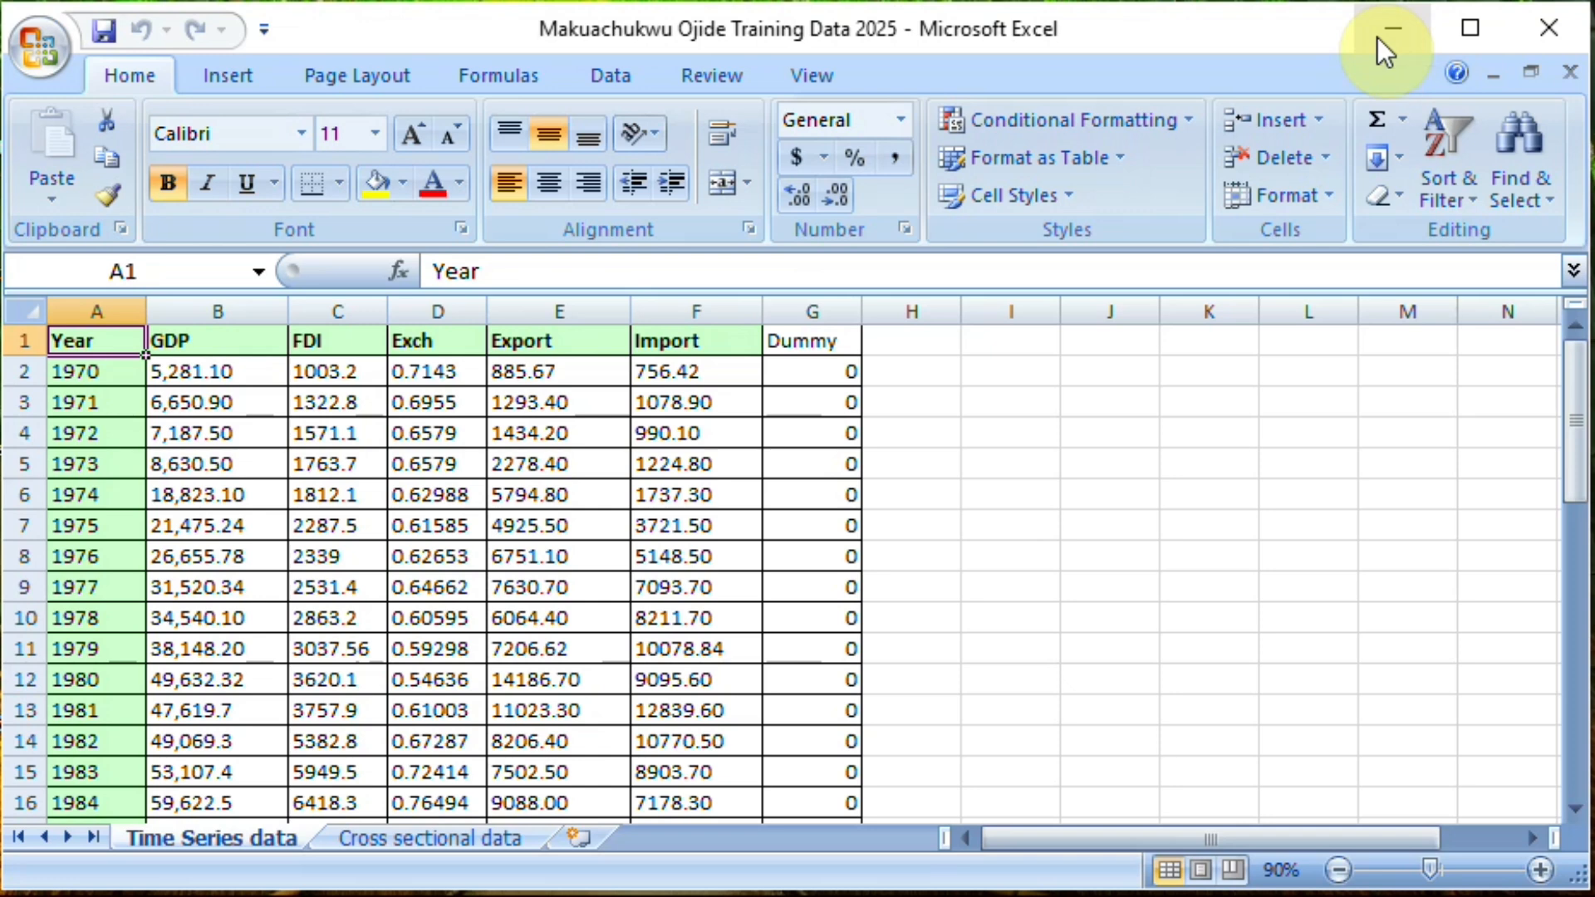
key("Down")
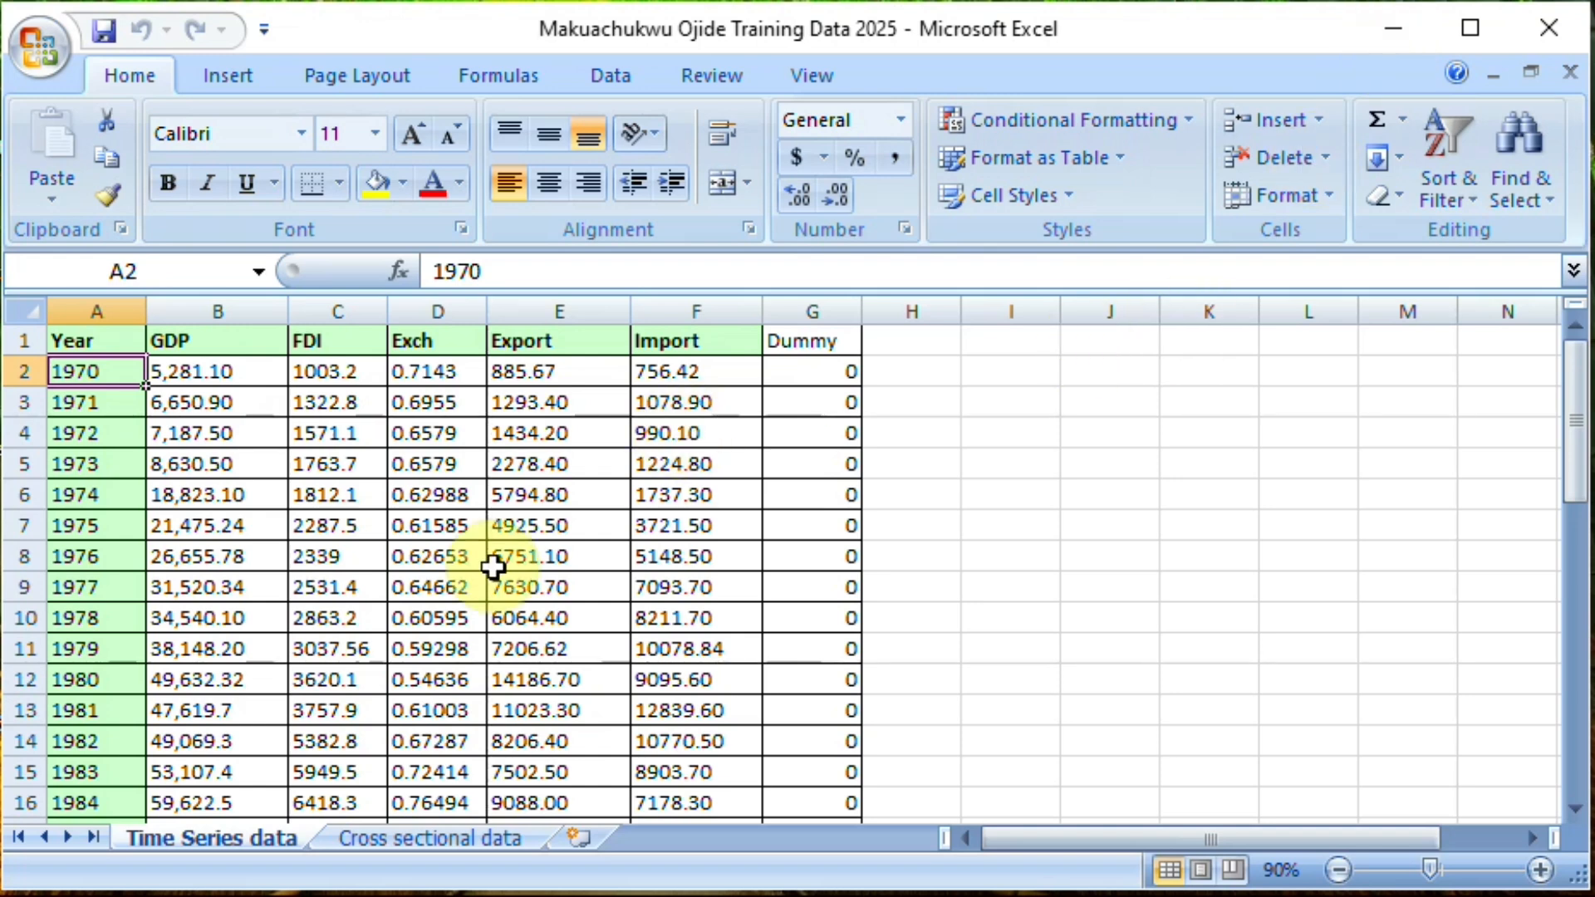
- Open the Cross sectional data sheet and check its LGAname and Income column headers
left_click(443, 838)
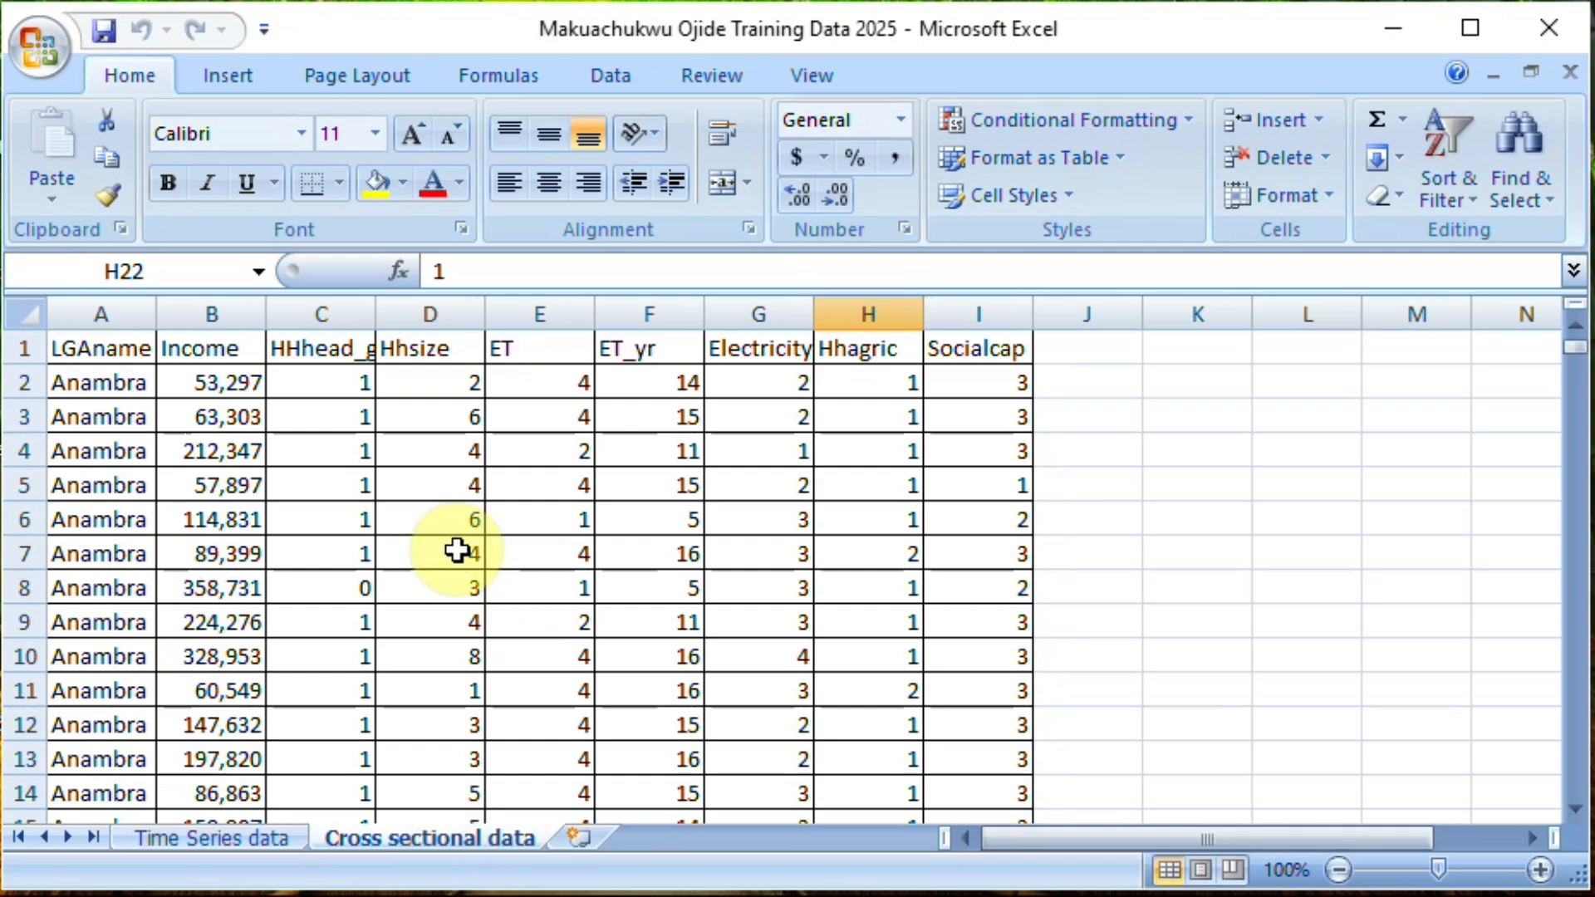
left_click(218, 359)
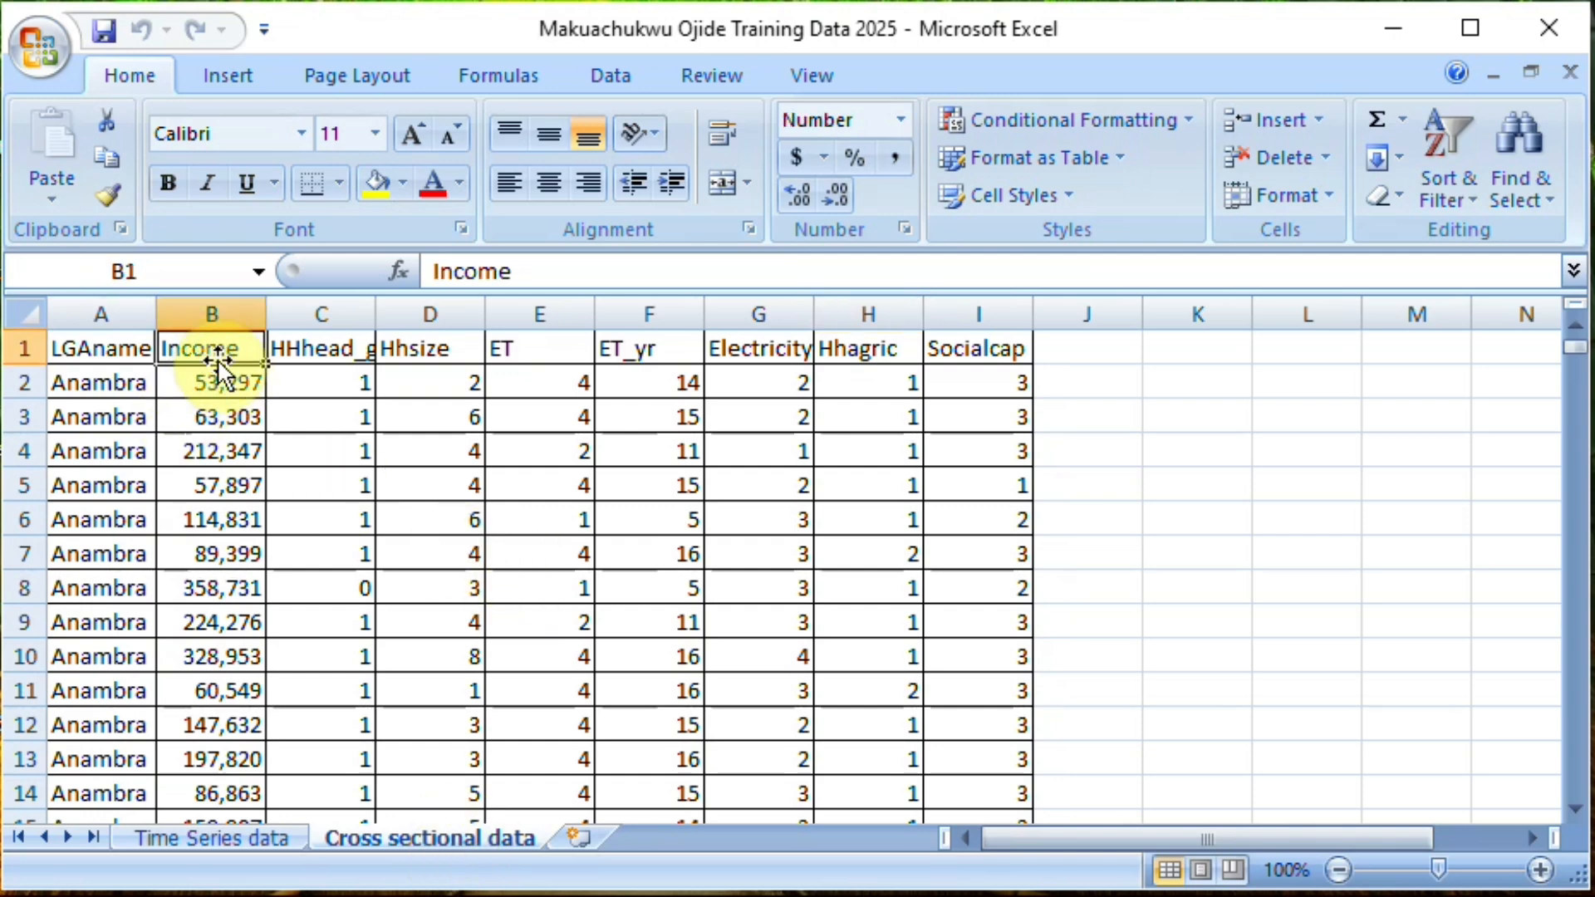
key("Left")
key("Right")
key("Left")
- Look down the LGAname column to see which states the cross-sectional records cover, and return to the start of the sheet
key("Down")
key("Down")
key("Down")
key("Down")
key("Down")
key("Down")
key("Down")
key("Down")
key("Down")
key("Down")
key("Down")
key("Down")
key("Down")
key("Down")
key("Down")
key("Down")
key("Down")
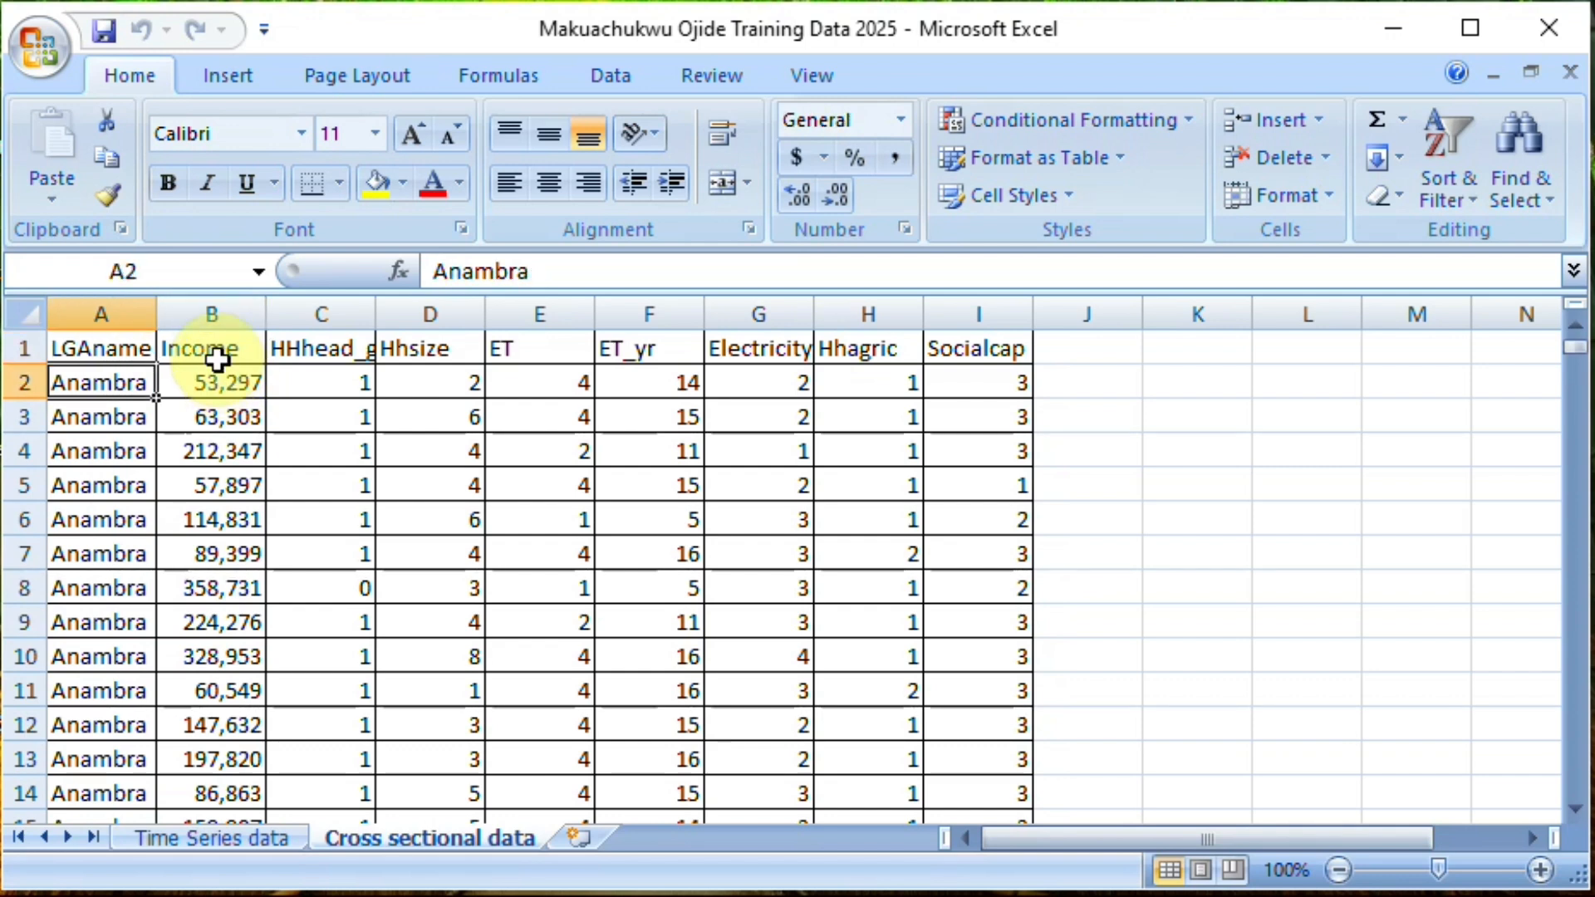
key("Down")
key("Down")
key("Down")
key("Down")
key("Down")
key("Down")
key("Down")
key("Down")
key("Down")
key("Down")
key("Down")
key("Down")
key("Down")
key("Down")
key("Down")
key("Down")
key("Down")
key("Down")
key("Down")
key("Down")
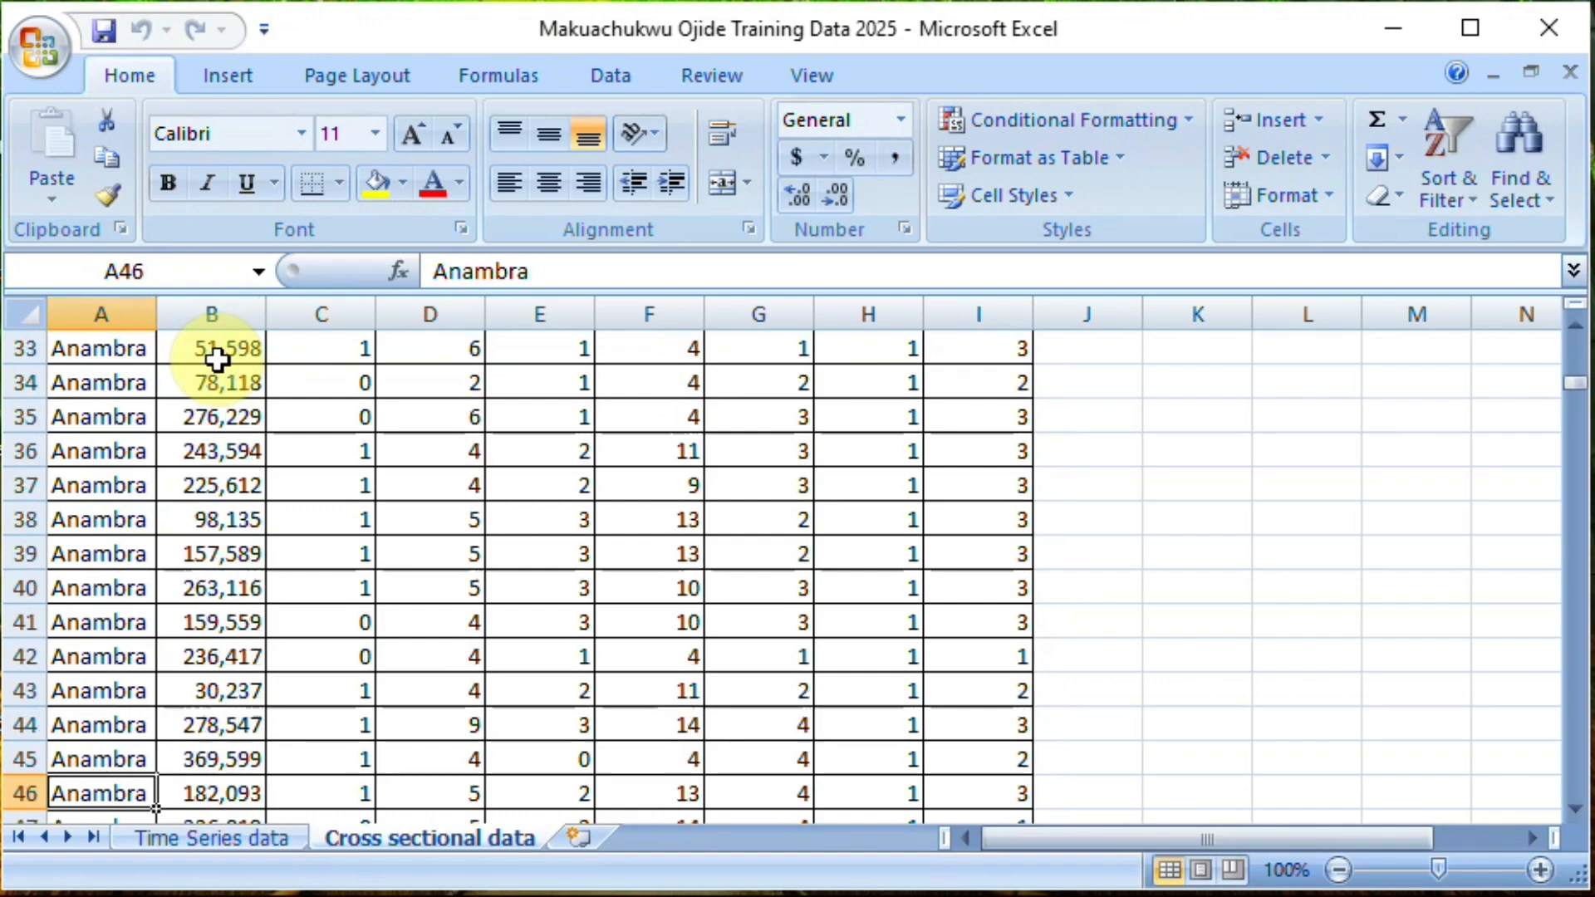
key("Down")
key("Down")
key("Down")
key("Down")
key("Down")
key("Down")
key("Down")
key("Down")
key("Down")
key("Down")
key("Down")
key("Down")
key("Down")
key("Down")
key("Down")
key("Down")
key("Down")
key("Down")
key("Down")
key("Down")
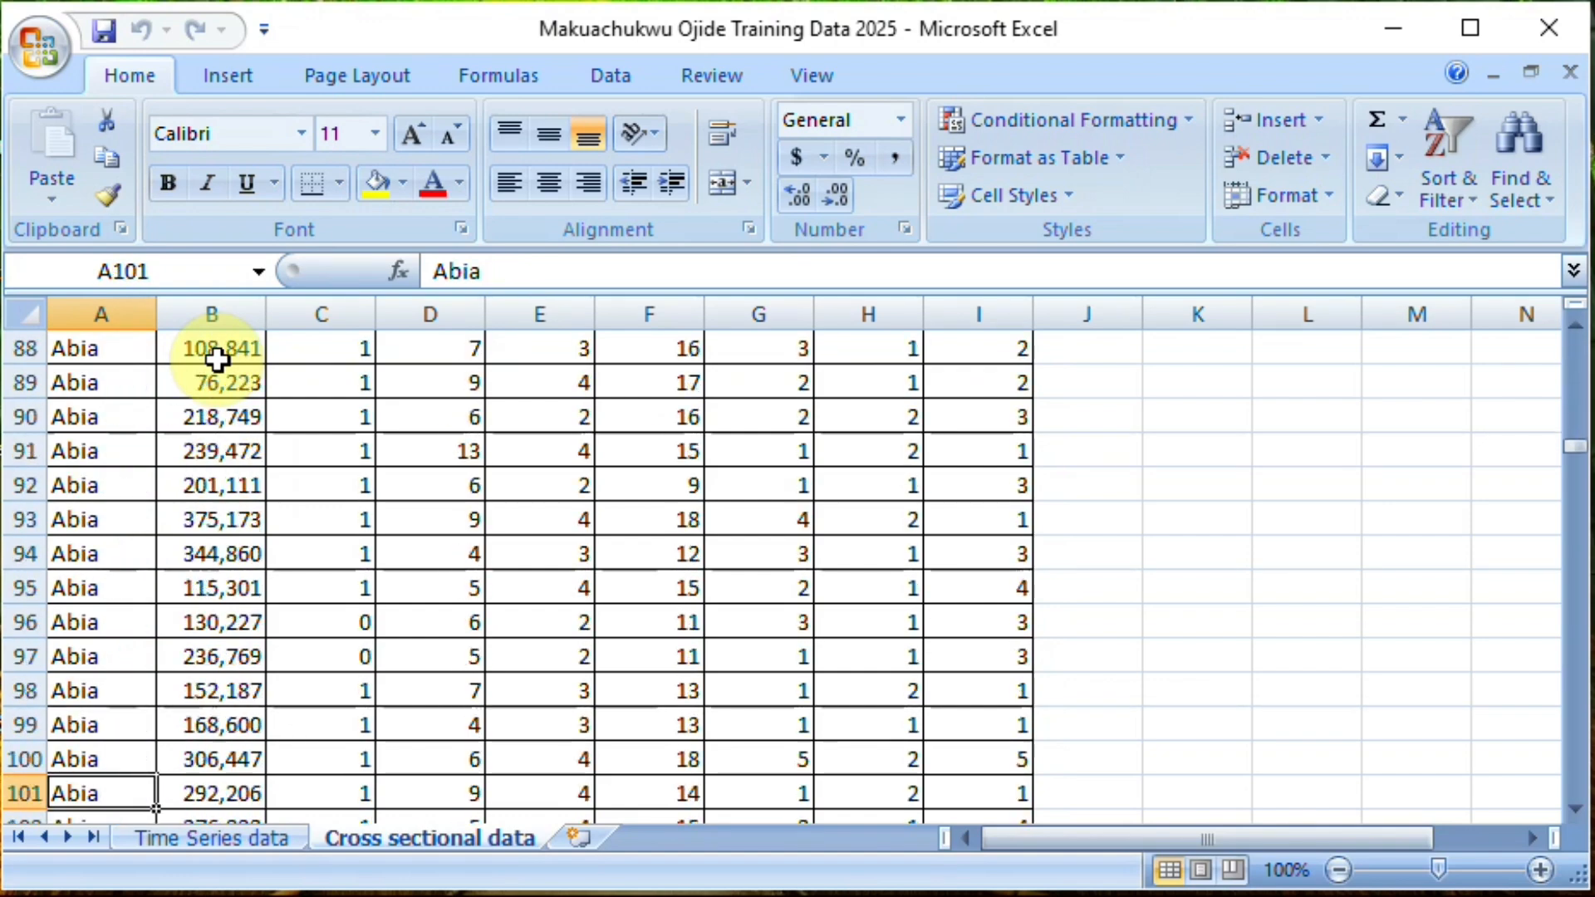
key("Down")
key("Down")
key("Down")
key("Down")
key("Down")
key("Down")
key("Down")
key("Down")
key("Down")
key("Down")
key("Down")
key("Down")
key("Down")
key("Down")
key("Down")
key("Down")
key("Down")
key("Down")
key("Down")
key("Down")
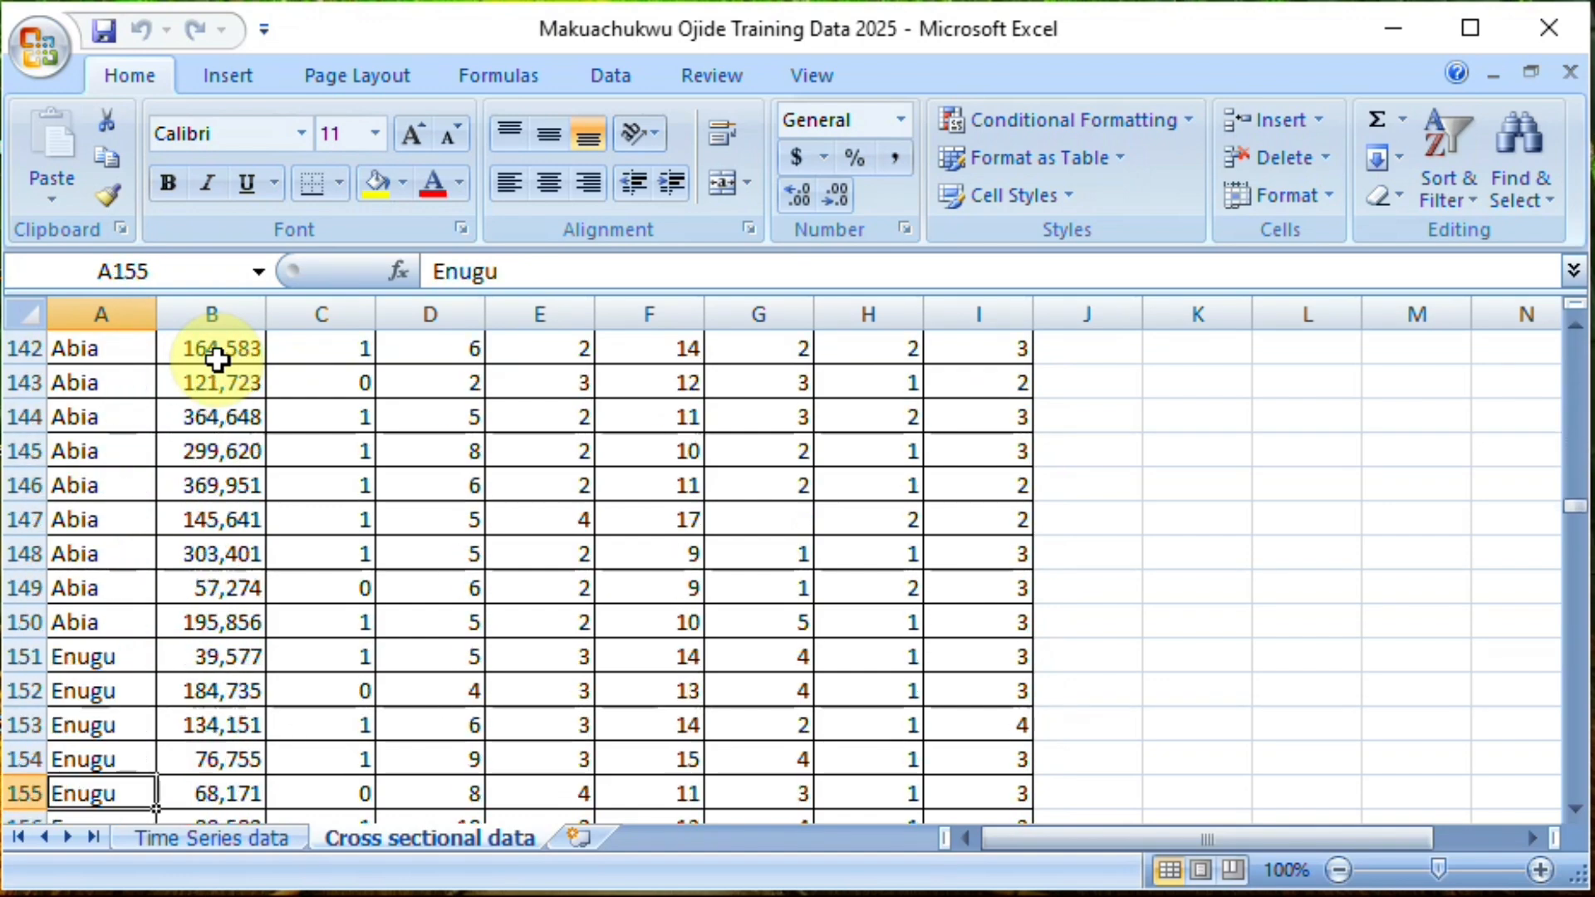
key("Down")
key("Down")
key("Down")
key("Down")
key("Down")
key("Down")
key("Down")
key("Down")
key("Down")
key("Down")
key("Down")
key("Down")
key("Down")
key("Down")
key("Down")
key("Down")
key("Down")
key("Down")
key("Down")
key("Down")
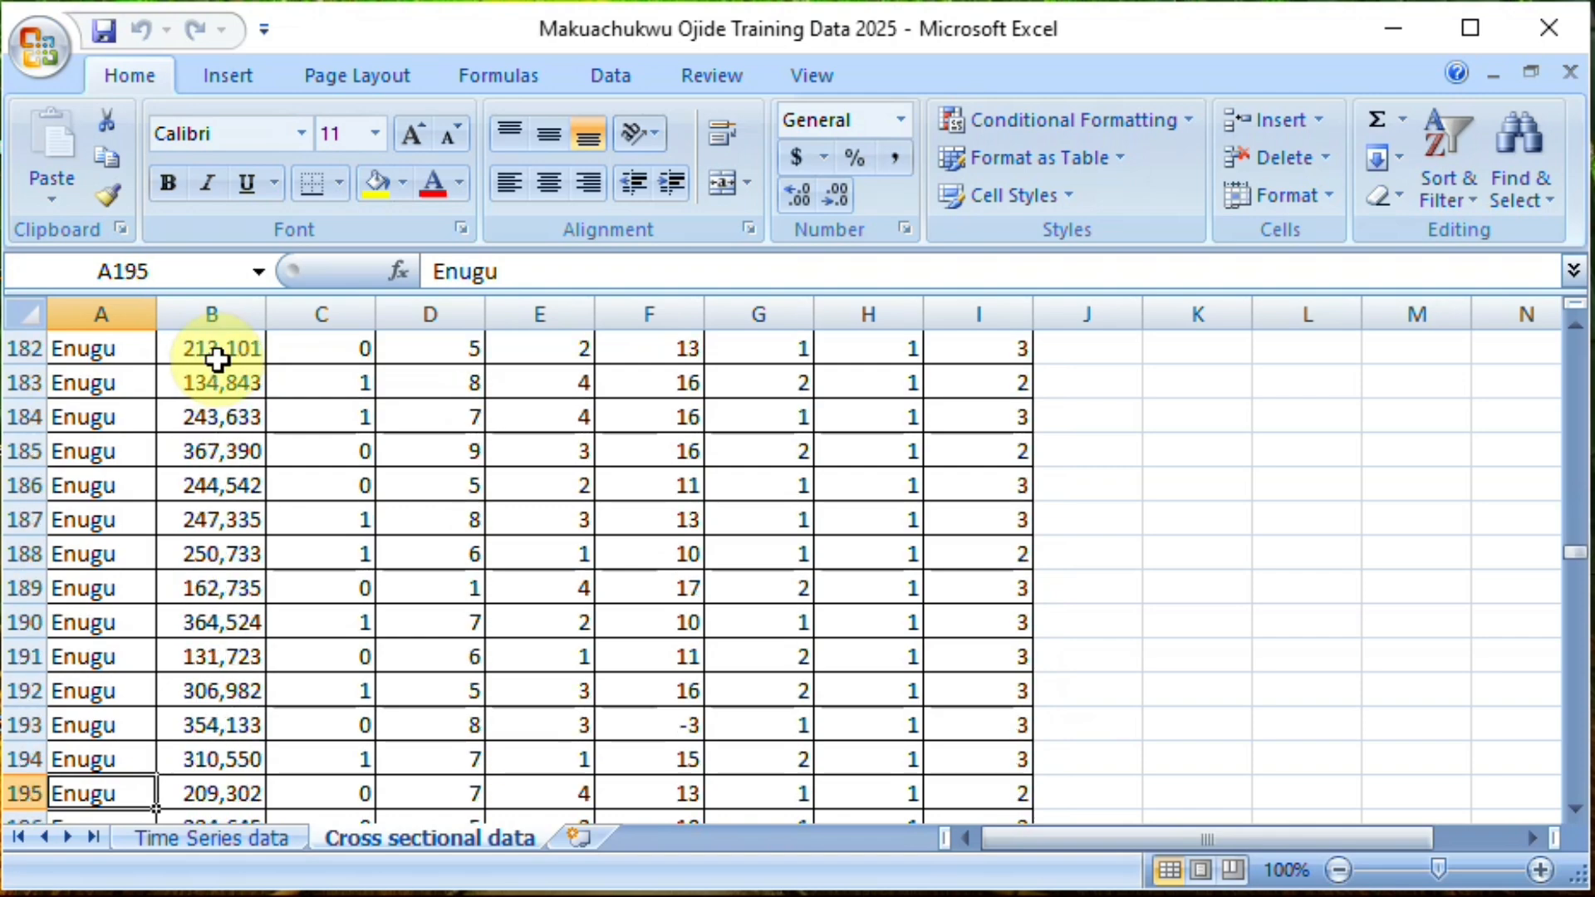
key("Down")
key("Down")
key("Down")
key("Down")
key("Down")
key("Down")
key("Down")
key("Down")
key("Down")
key("Down")
key("Down")
key("Down")
key("Down")
key("Down")
key("Down")
key("Down")
key("Down")
key("Down")
key("Down")
key("Down")
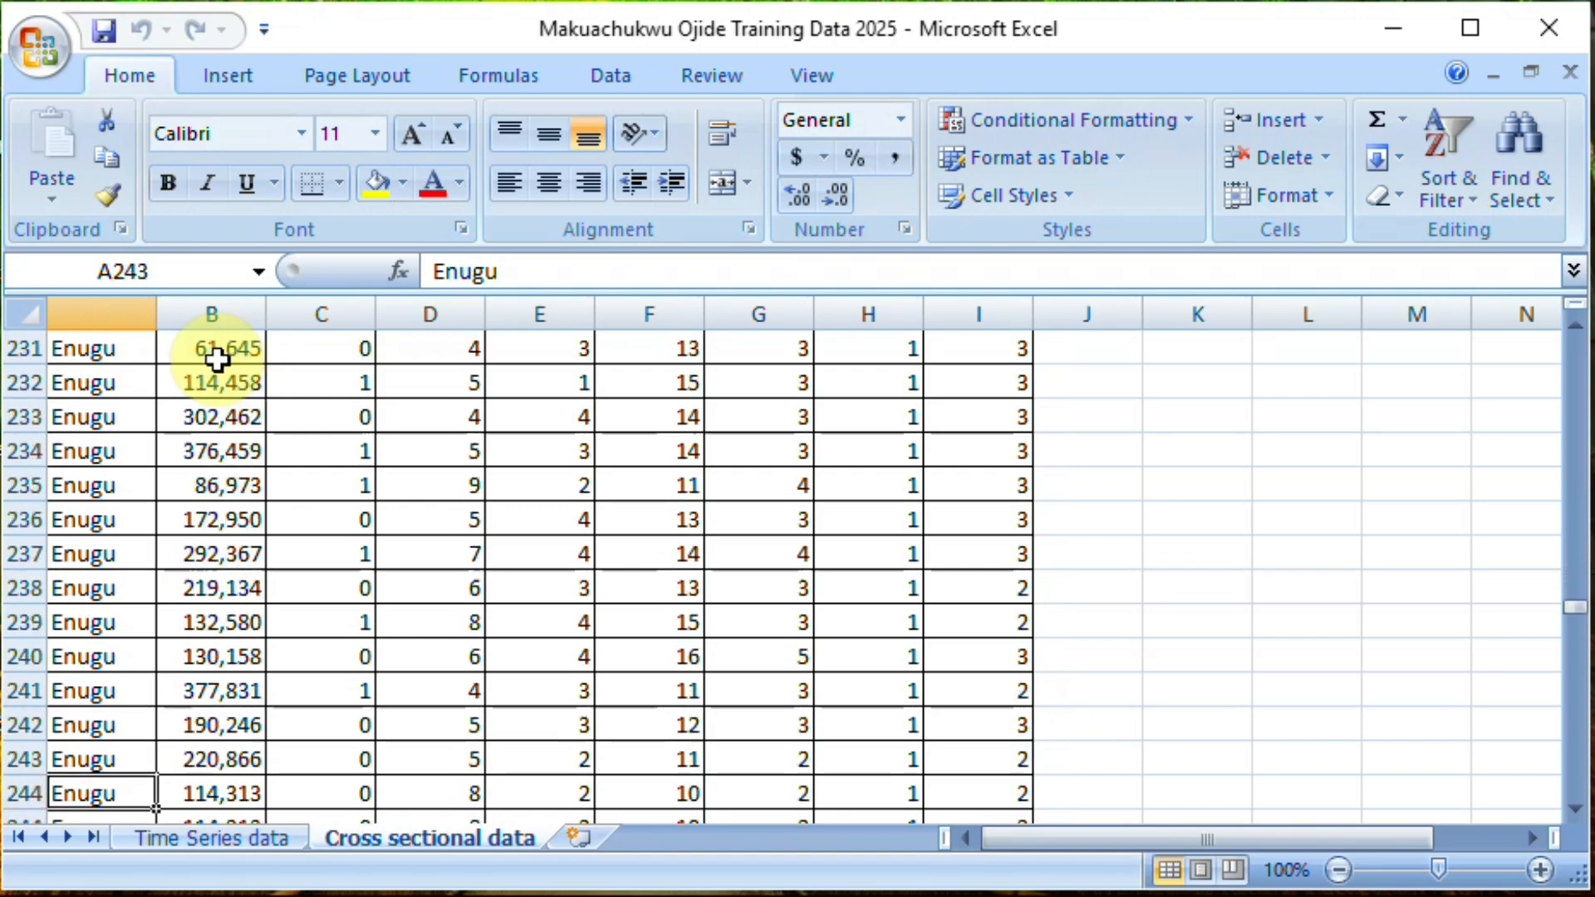
key("Down")
key("Down")
key("Down")
key("Down")
key("Down")
key("Down")
key("Down")
key("Down")
key("Down")
key("Down")
key("Down")
key("Down")
key("Down")
key("Down")
key("Down")
key("Down")
key("Down")
key("Down")
key("Down")
key("Down")
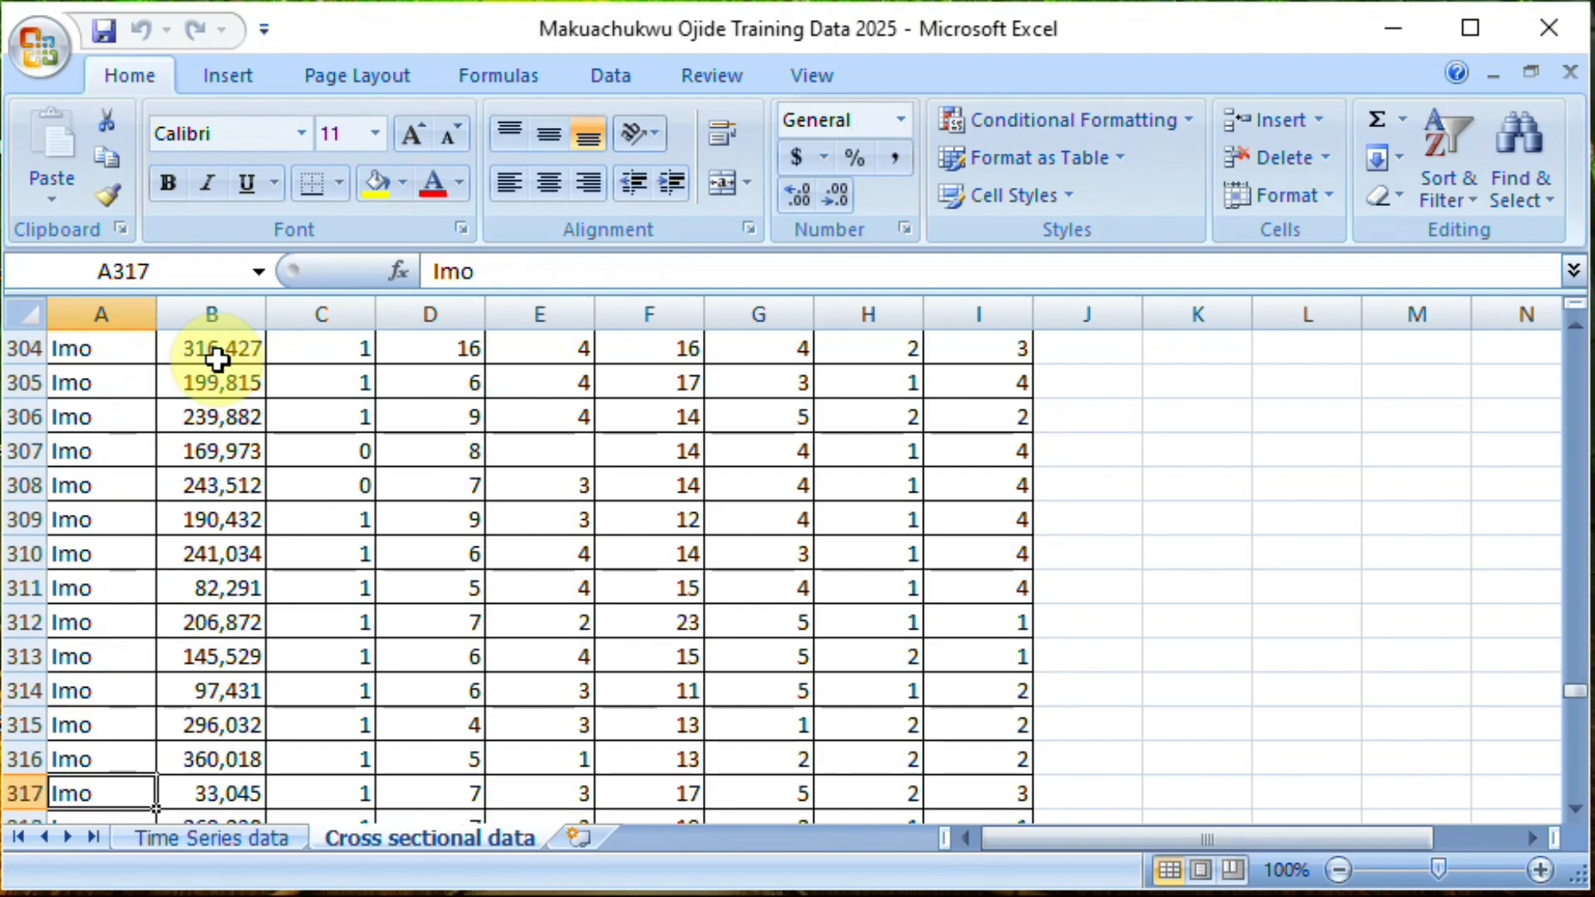
key("ctrl+Home")
- Examine the LGAname, Income and household head (column C) variables in the first record of the cross-sectional data
left_click(216, 359)
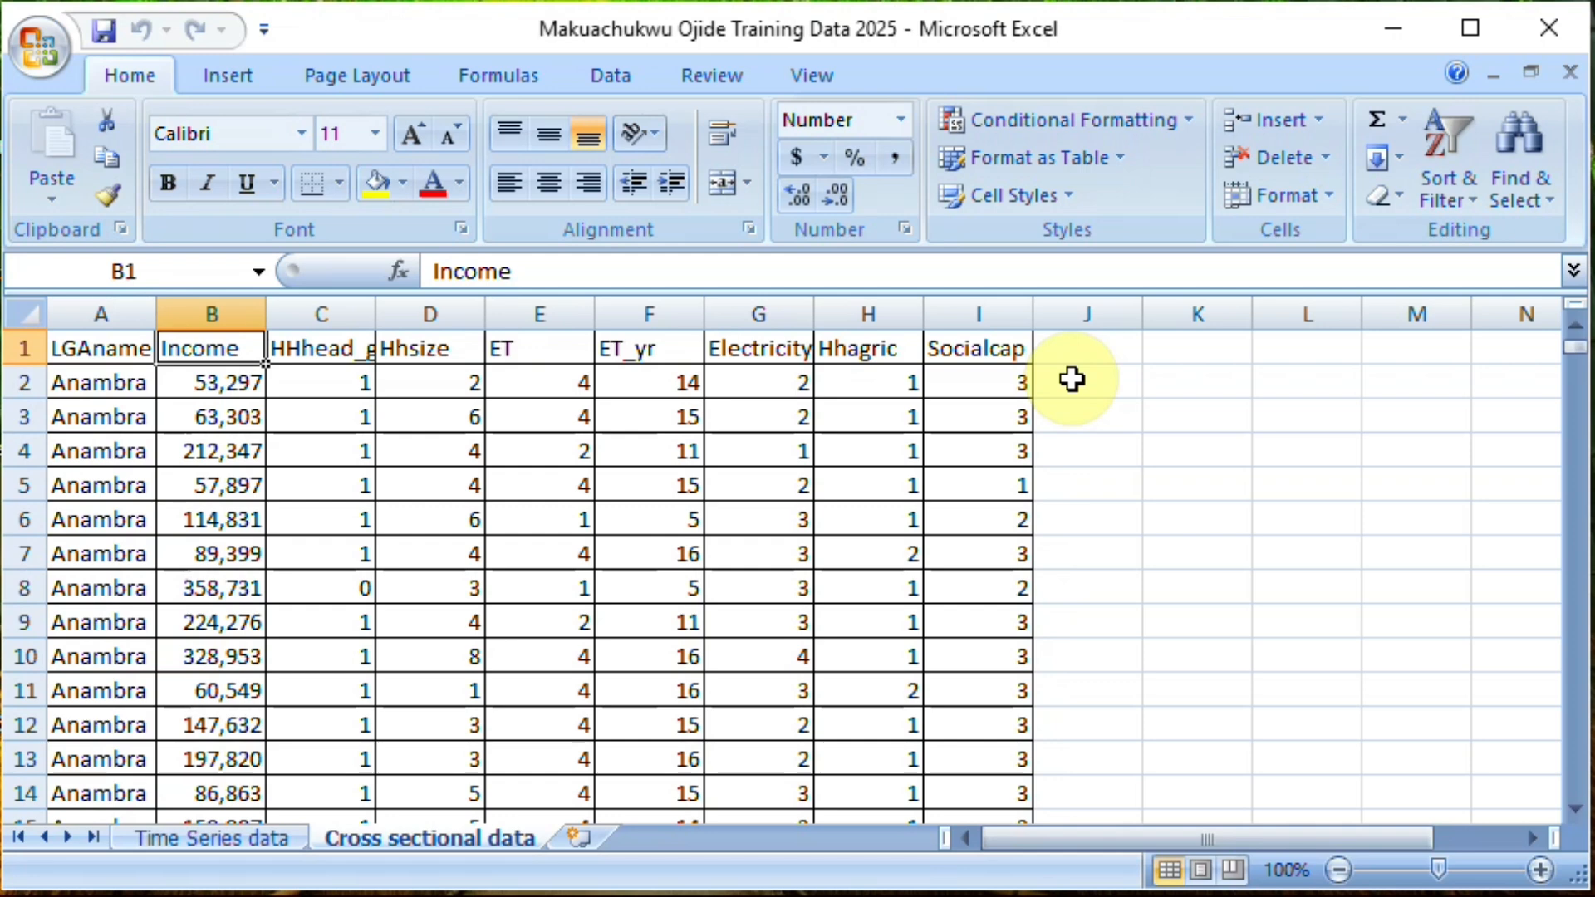
key("Left")
key("Down")
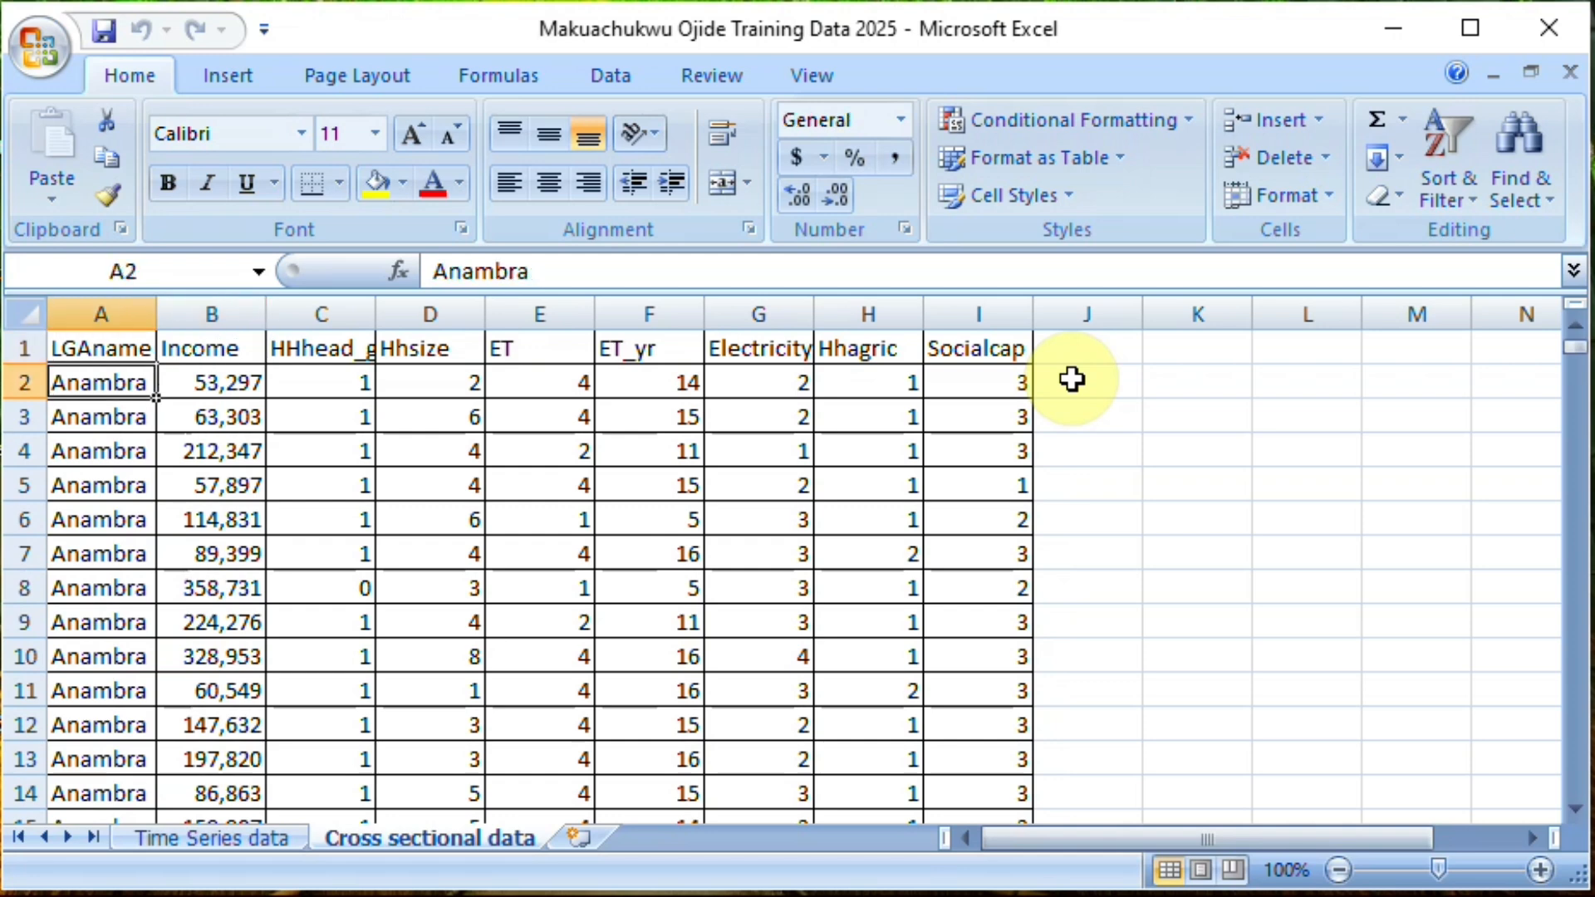
key("Right")
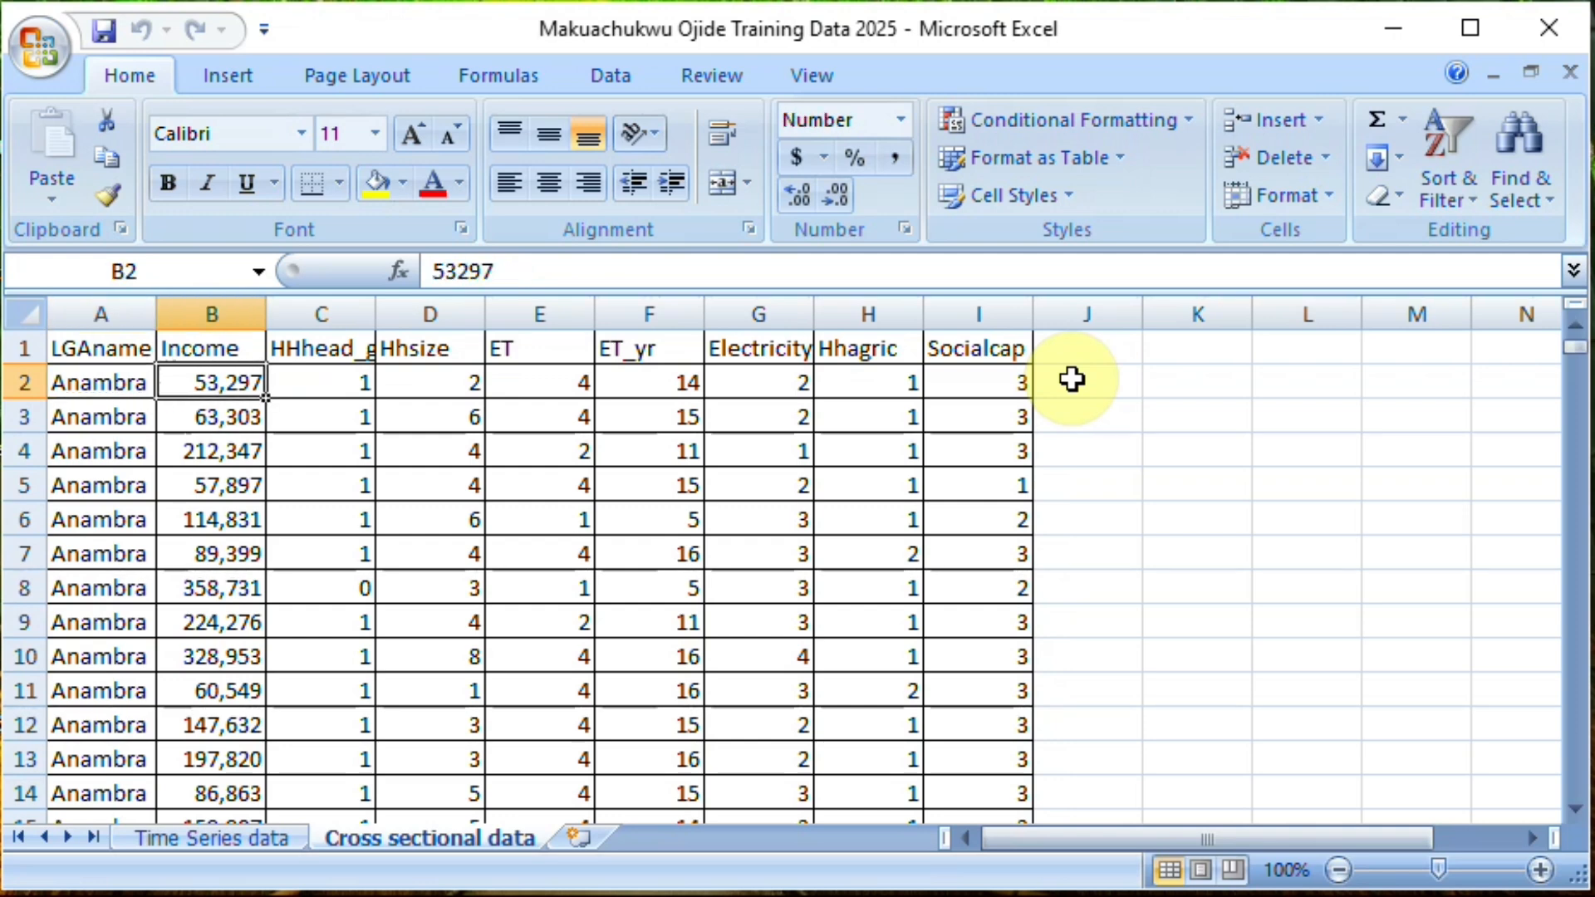
key("Left")
key("Right")
key("Right")
key("Up")
key("Down")
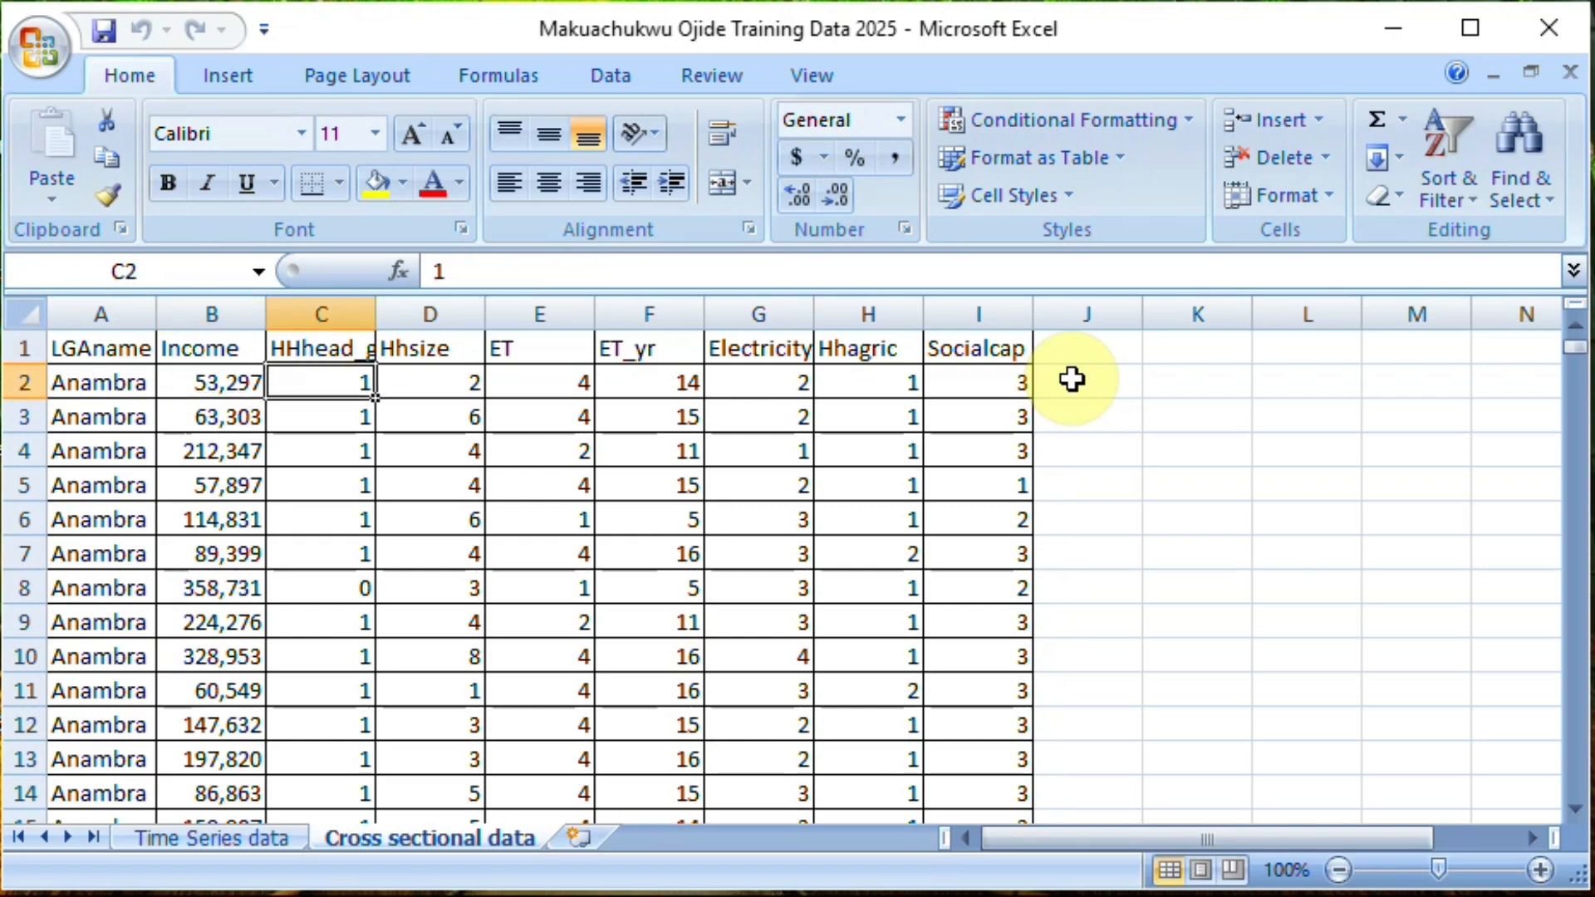
- Examine the Hhsize and ET variables in the first records, and dismiss the device pop-up
key("Right")
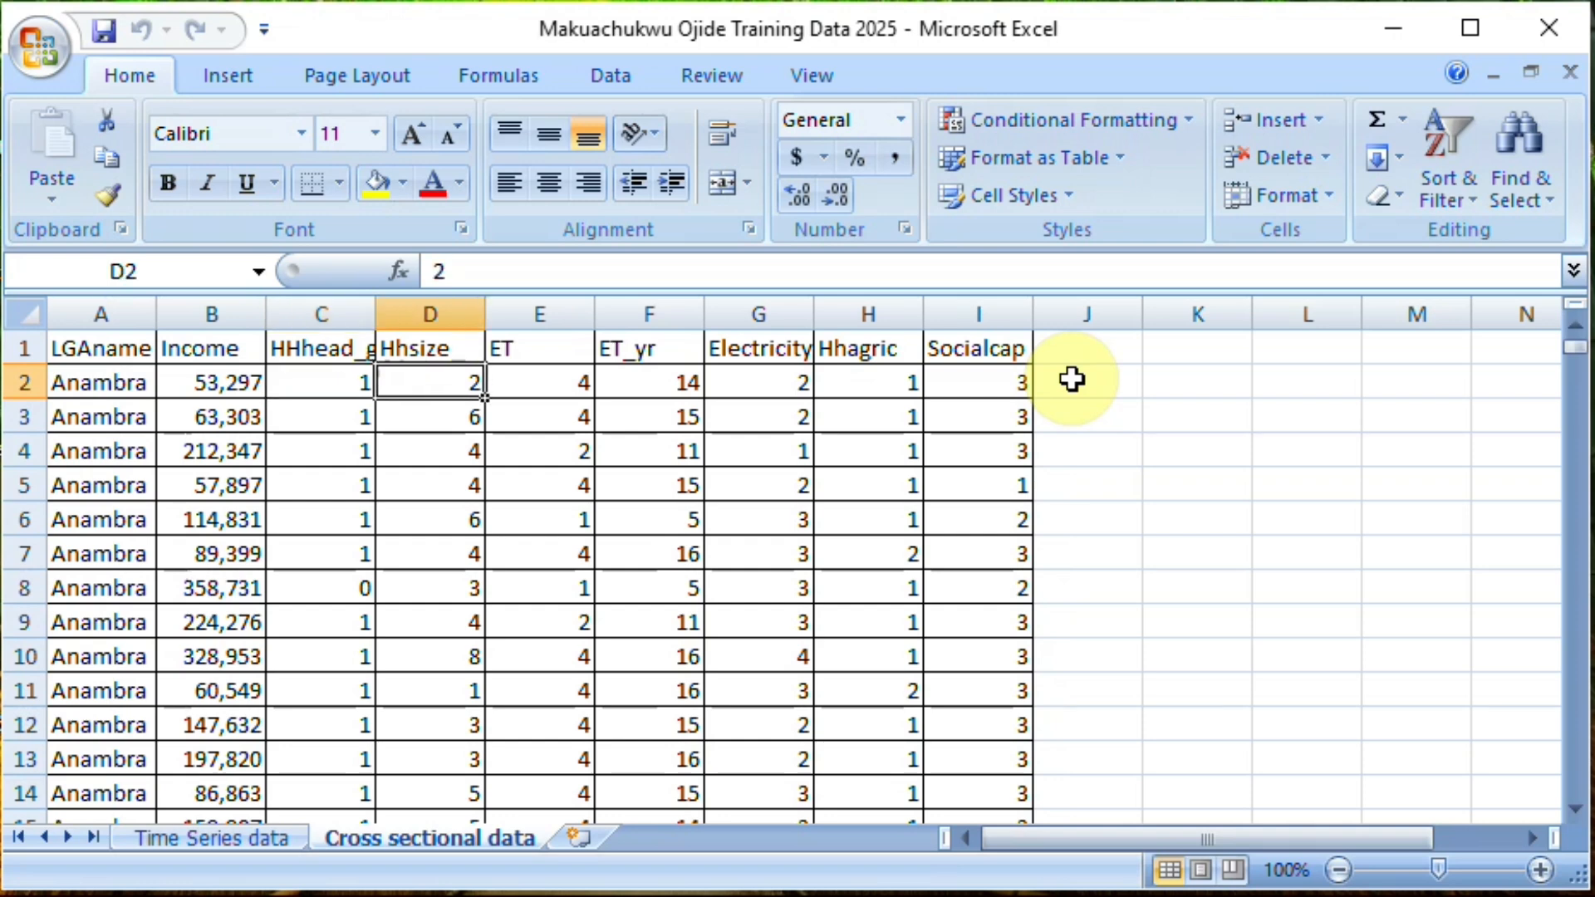
key("Down")
key("Right")
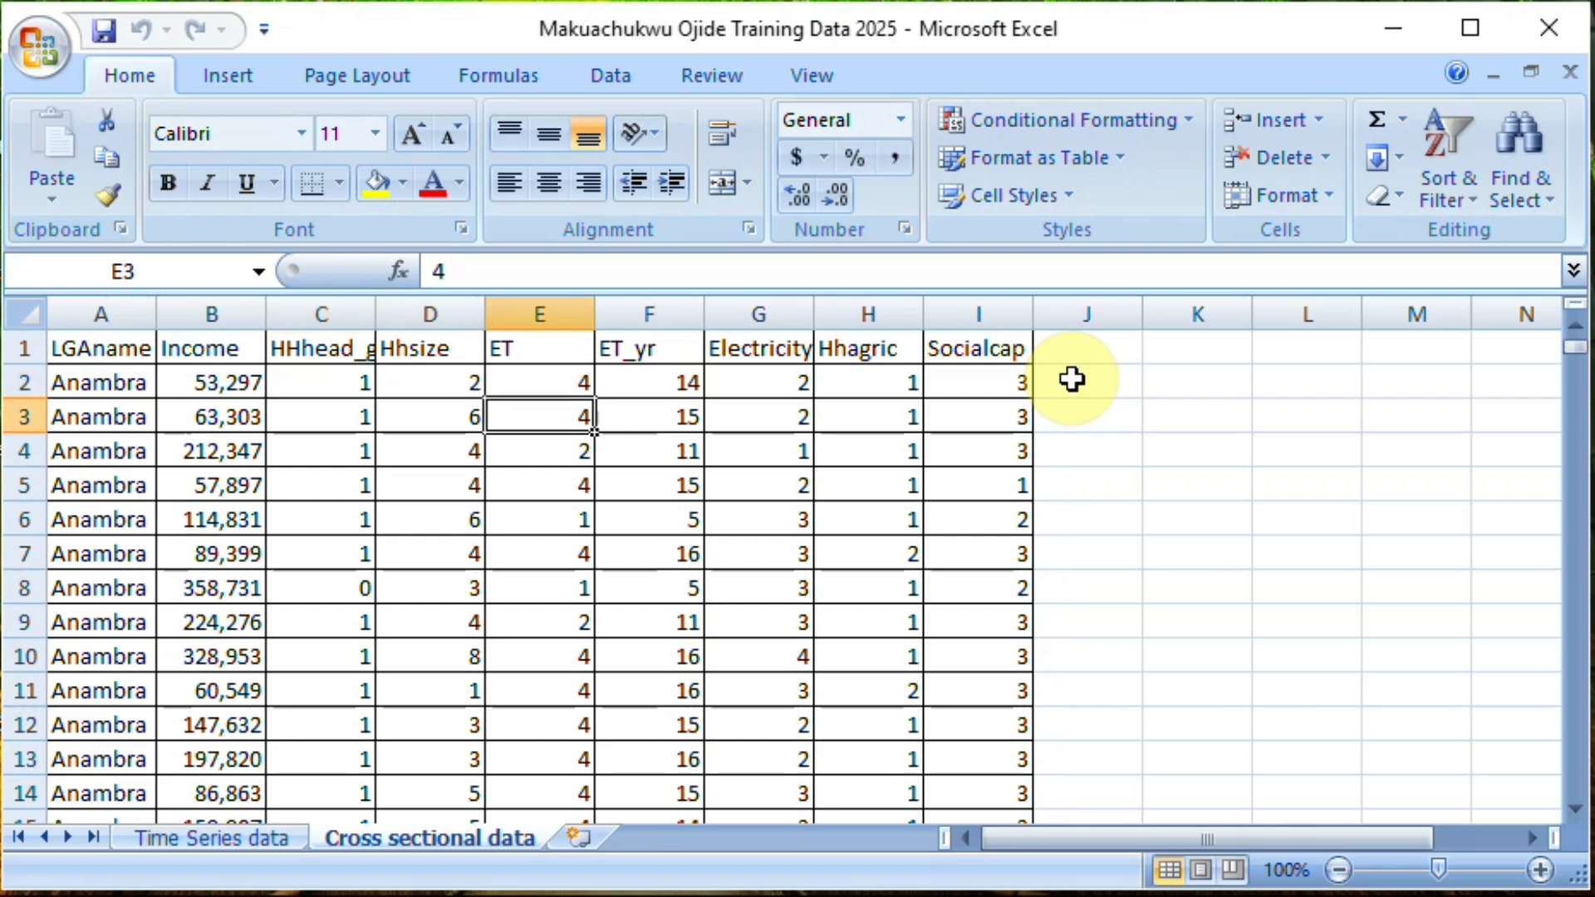
key("Up")
key("Left")
key("Right")
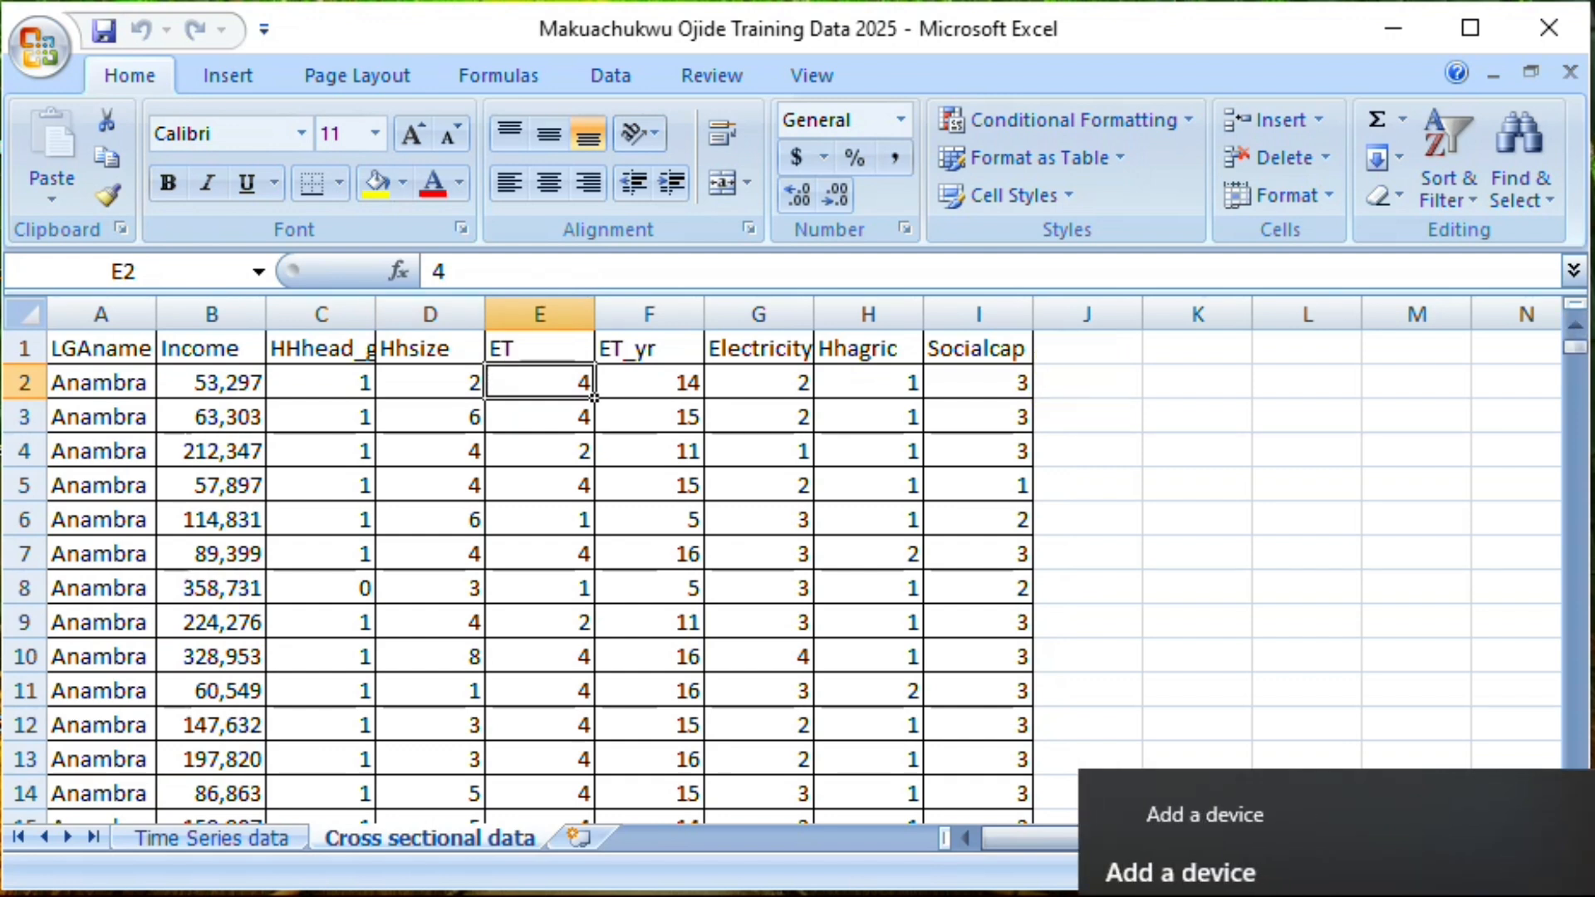
left_click(1547, 892)
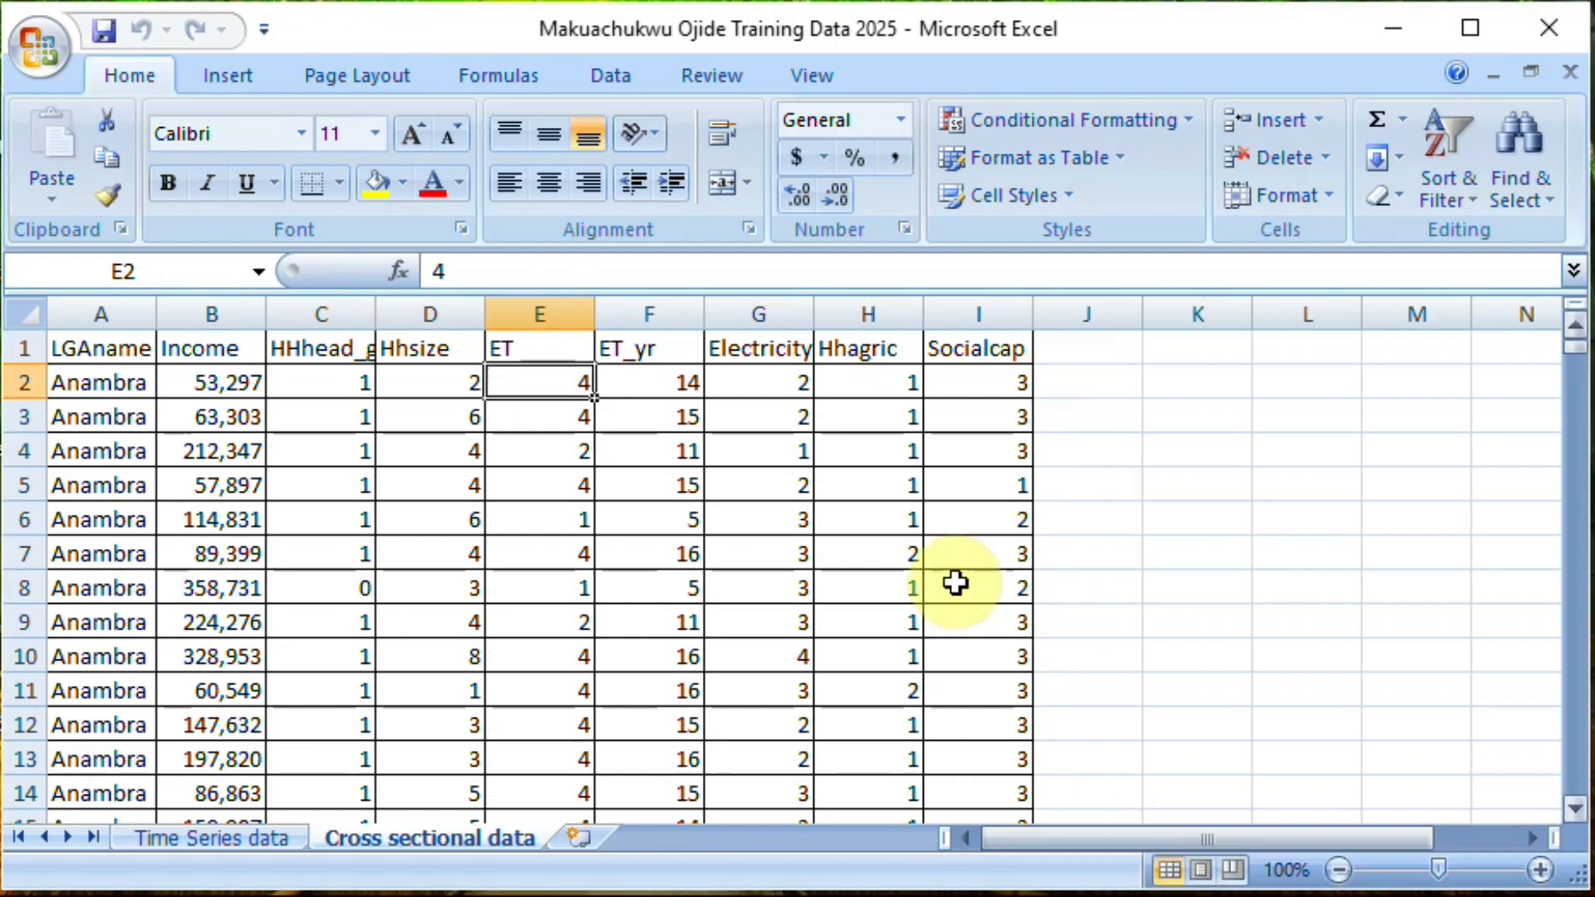
- Examine the ET_yr, Electricity, Hhagric and Socialcap variables in the cross-sectional data
key("Up")
key("Right")
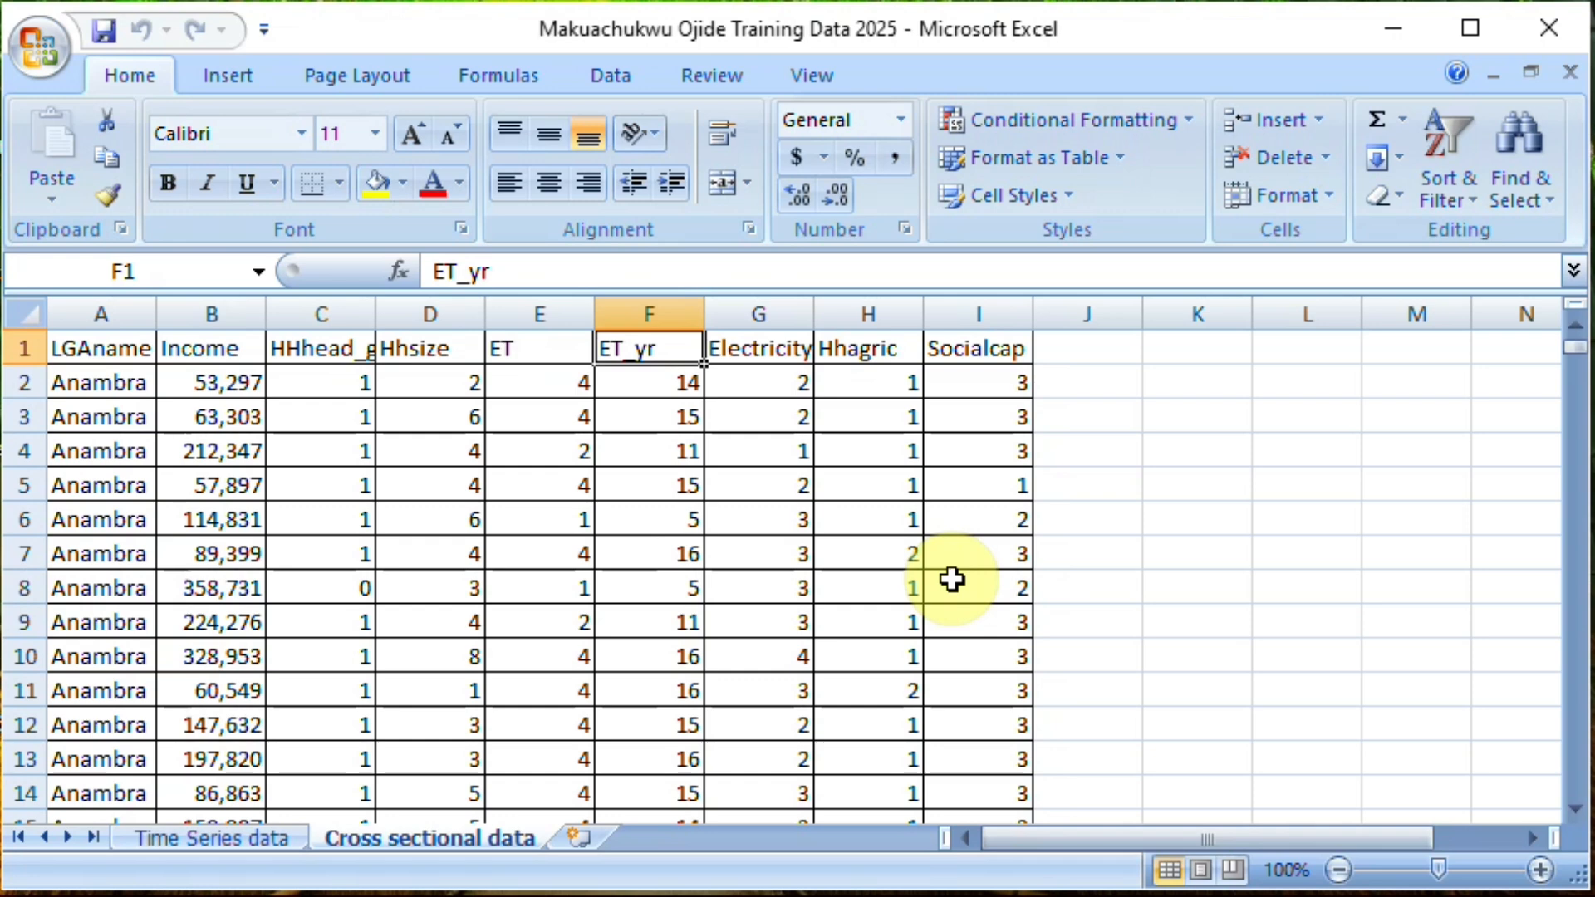
key("Right")
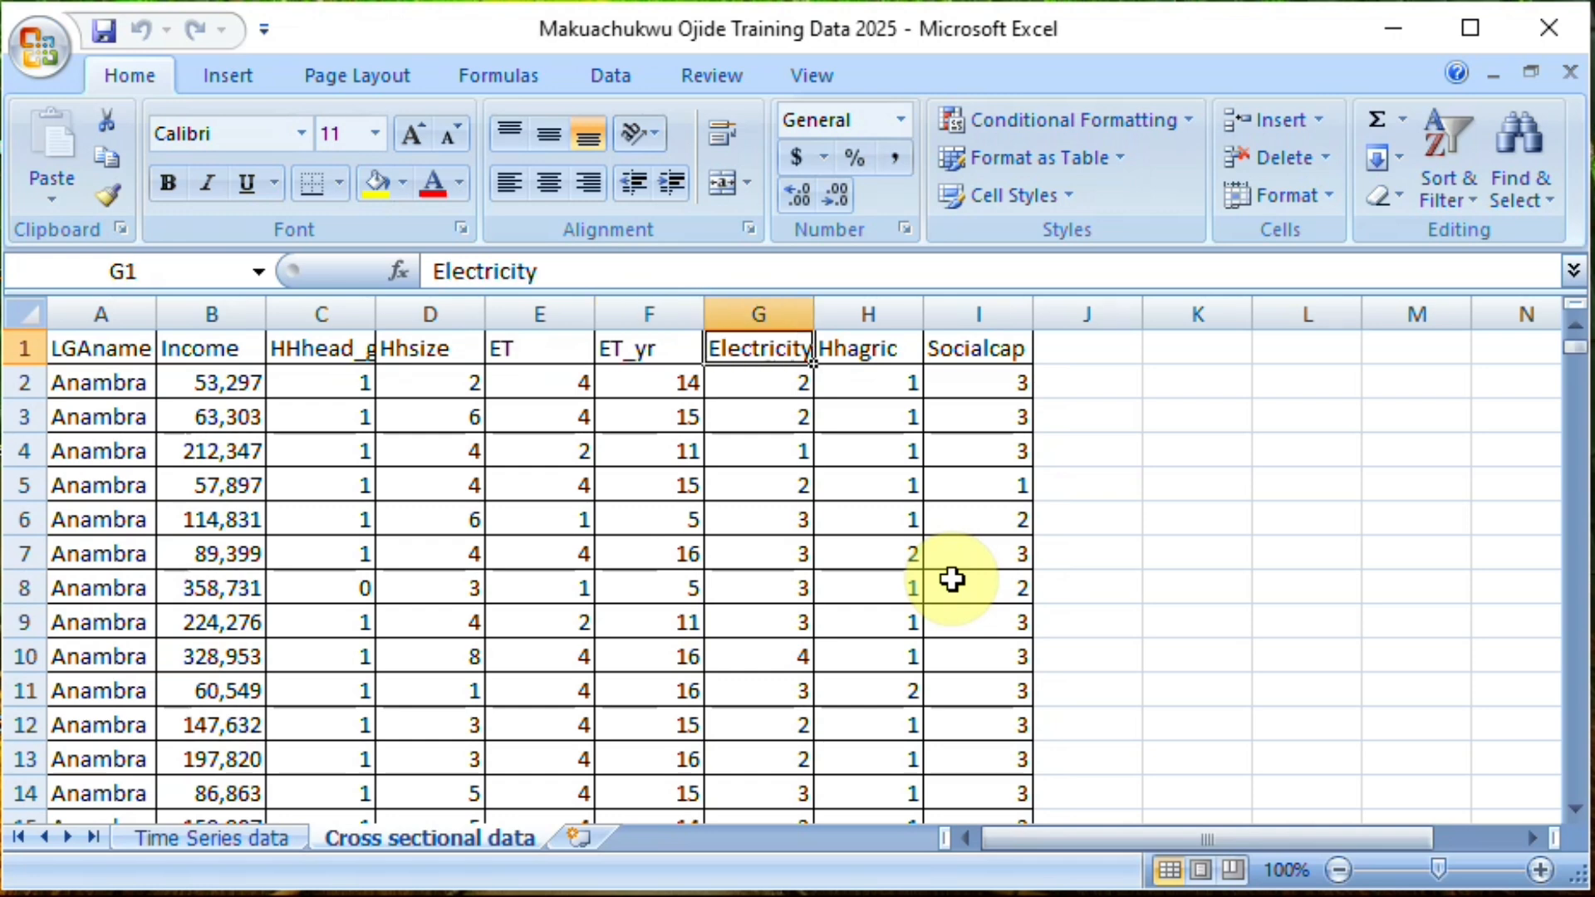
key("Down")
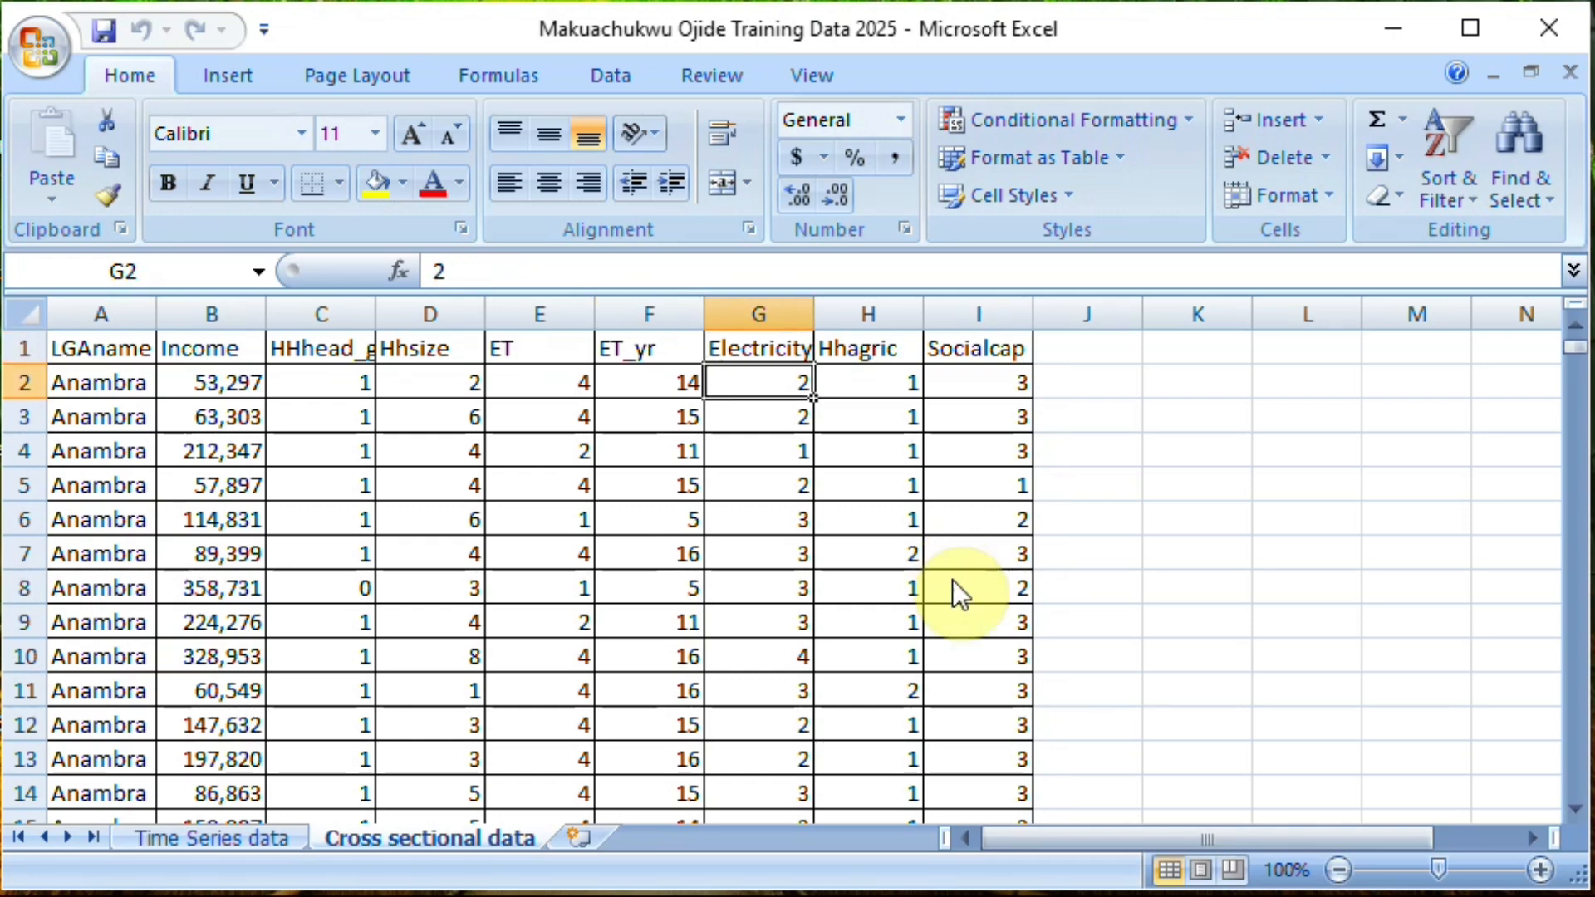
key("Up")
key("Right")
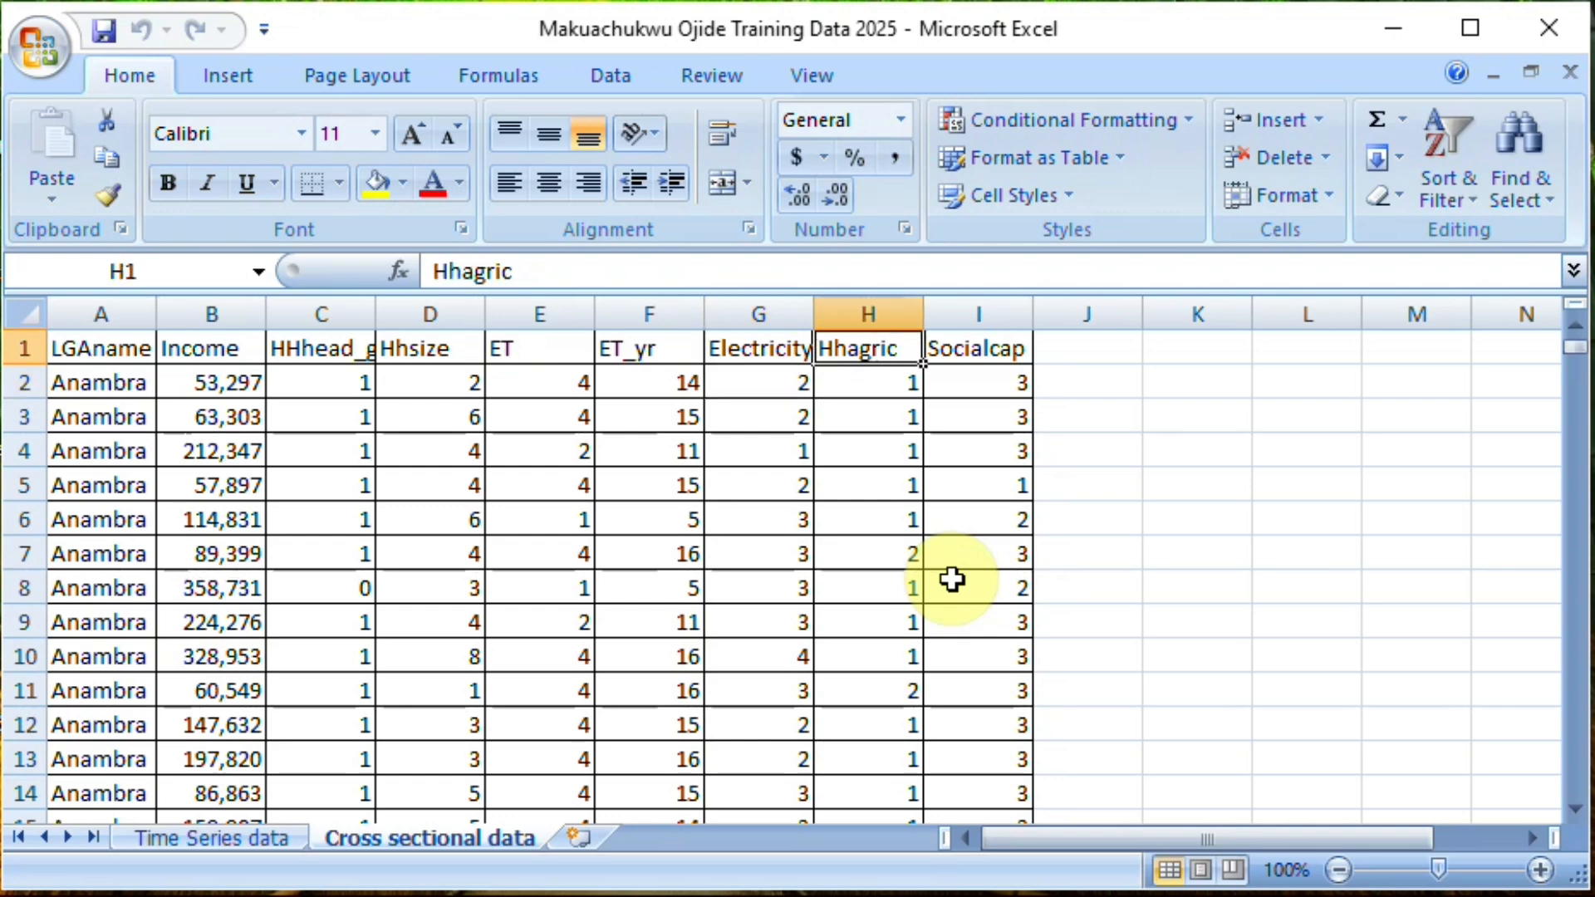
key("Down")
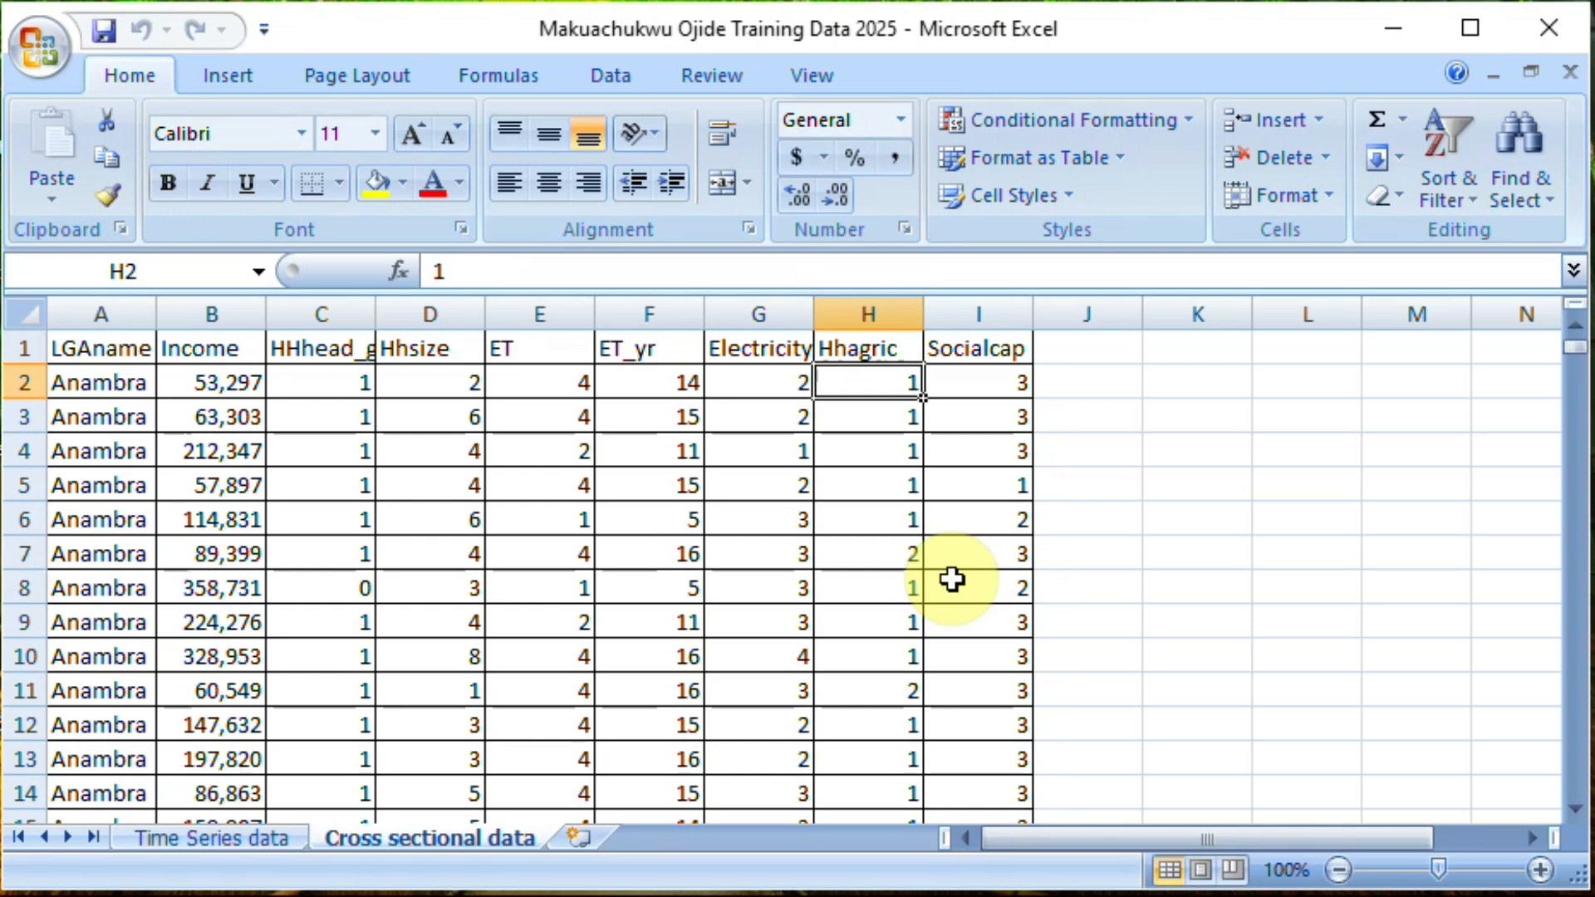
key("Up")
key("Right")
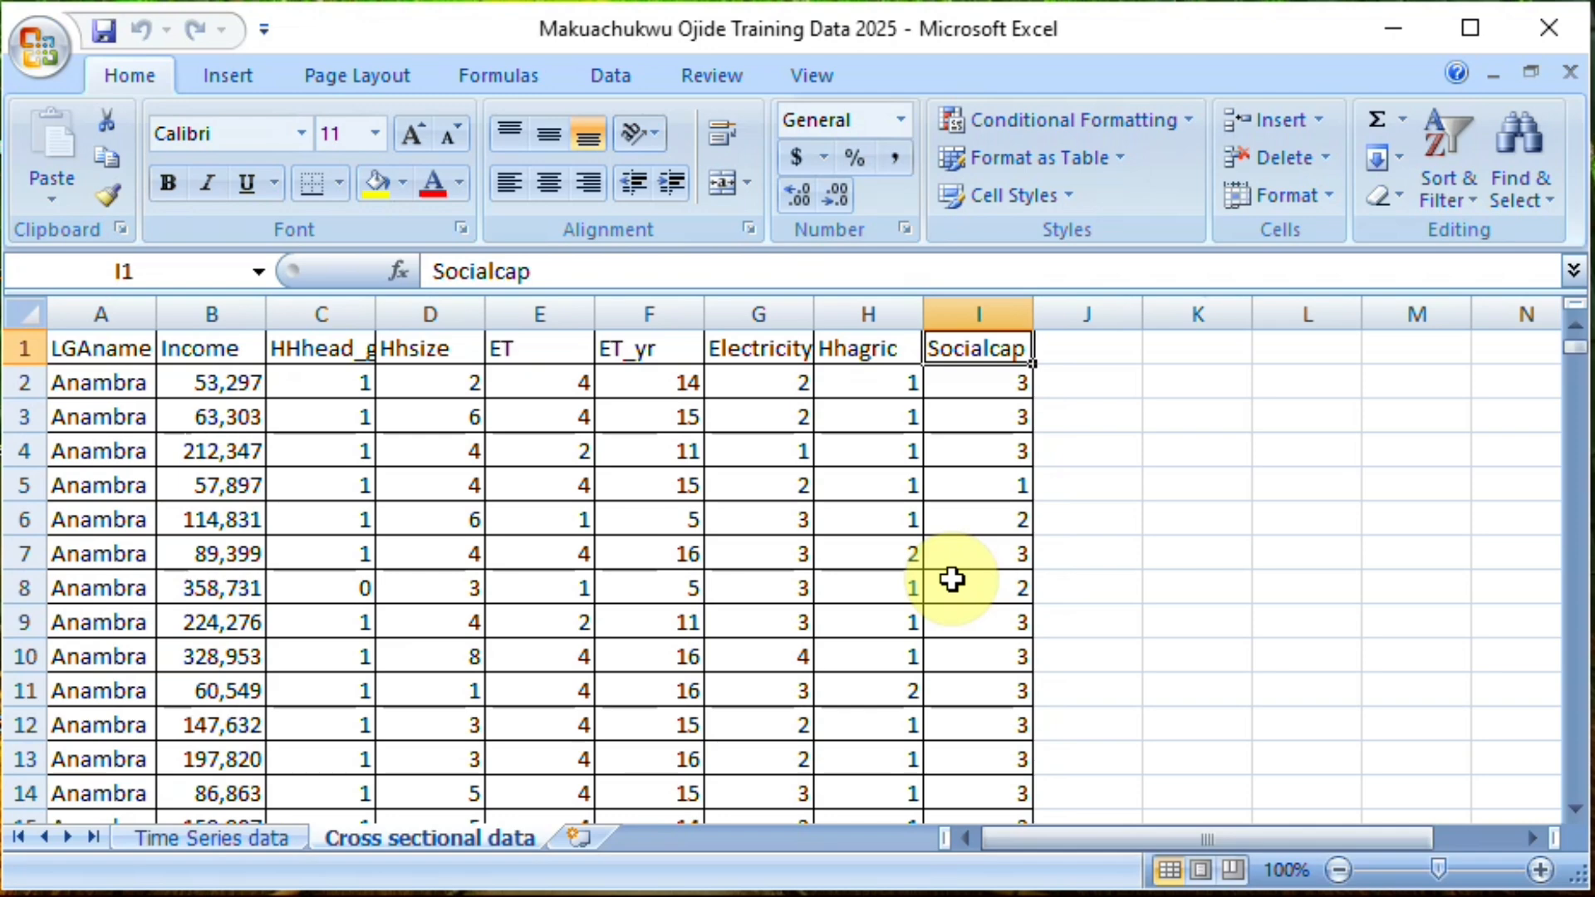
- Check the span of the Year column in the Time Series data sheet, and switch to EViews
left_click(214, 839)
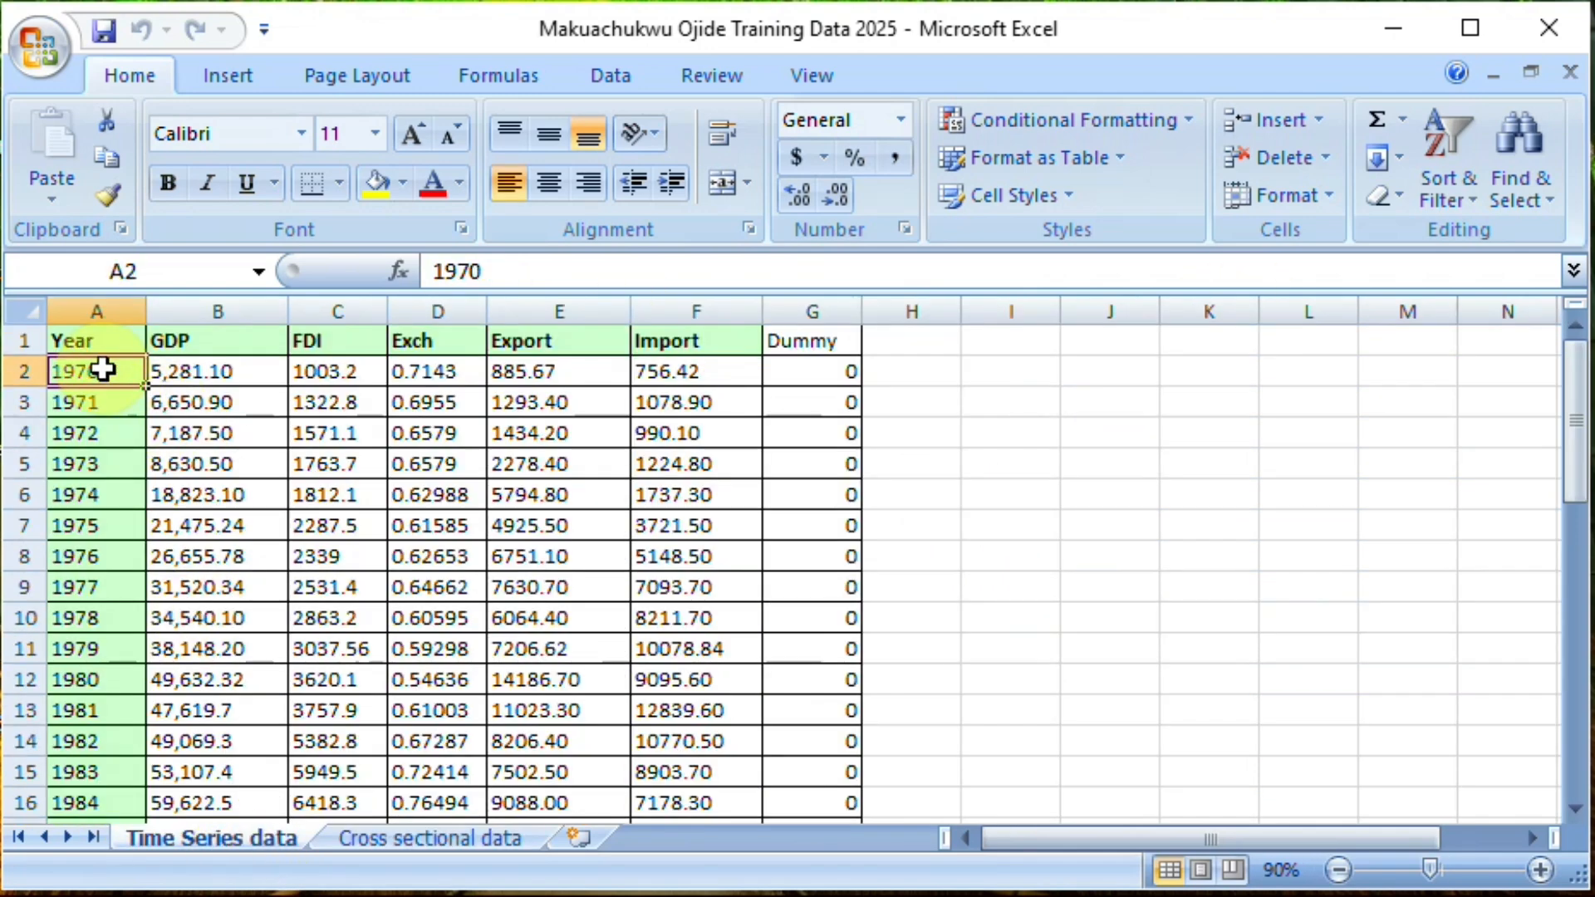
key("ctrl+shift+Down")
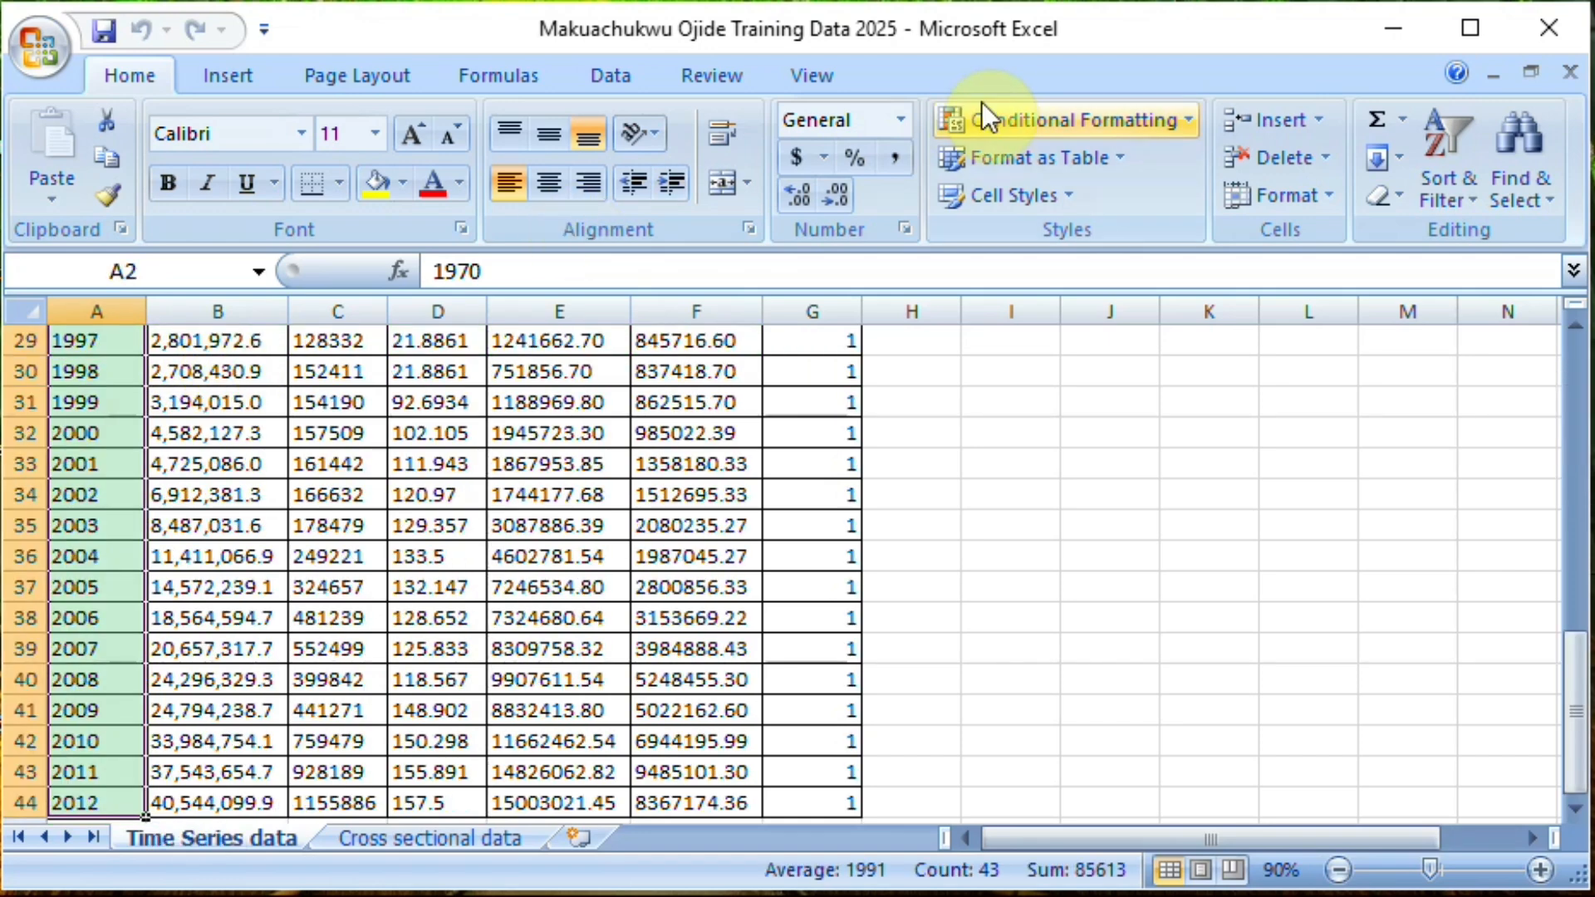
left_click(1389, 30)
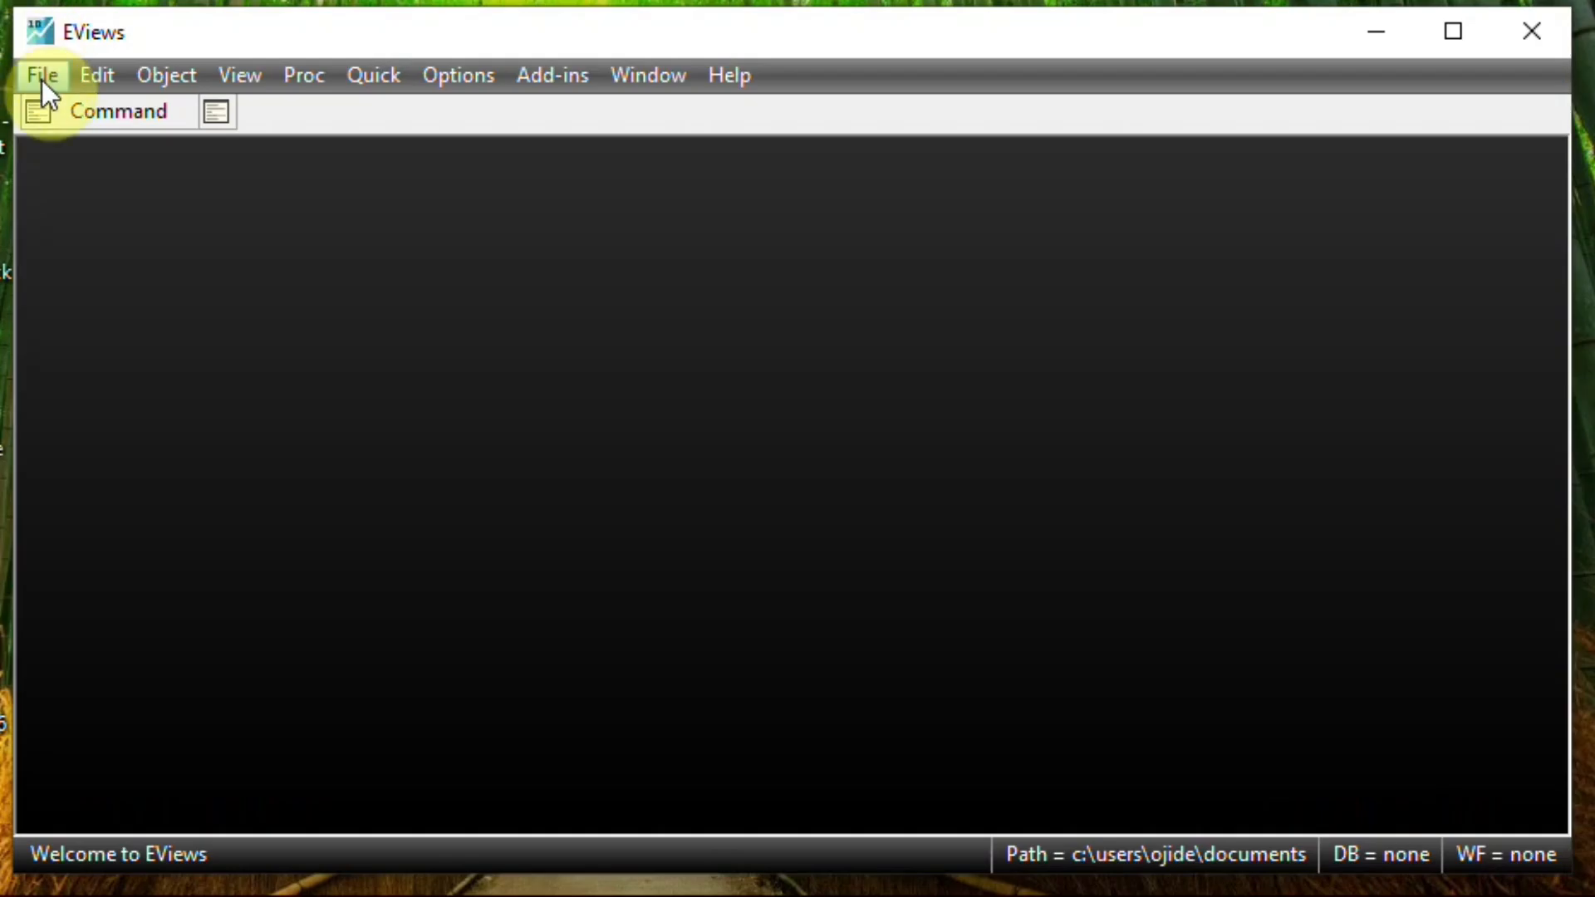
- Start creating a new workfile and review the structure types, keeping Dated - regular frequency
left_click(41, 77)
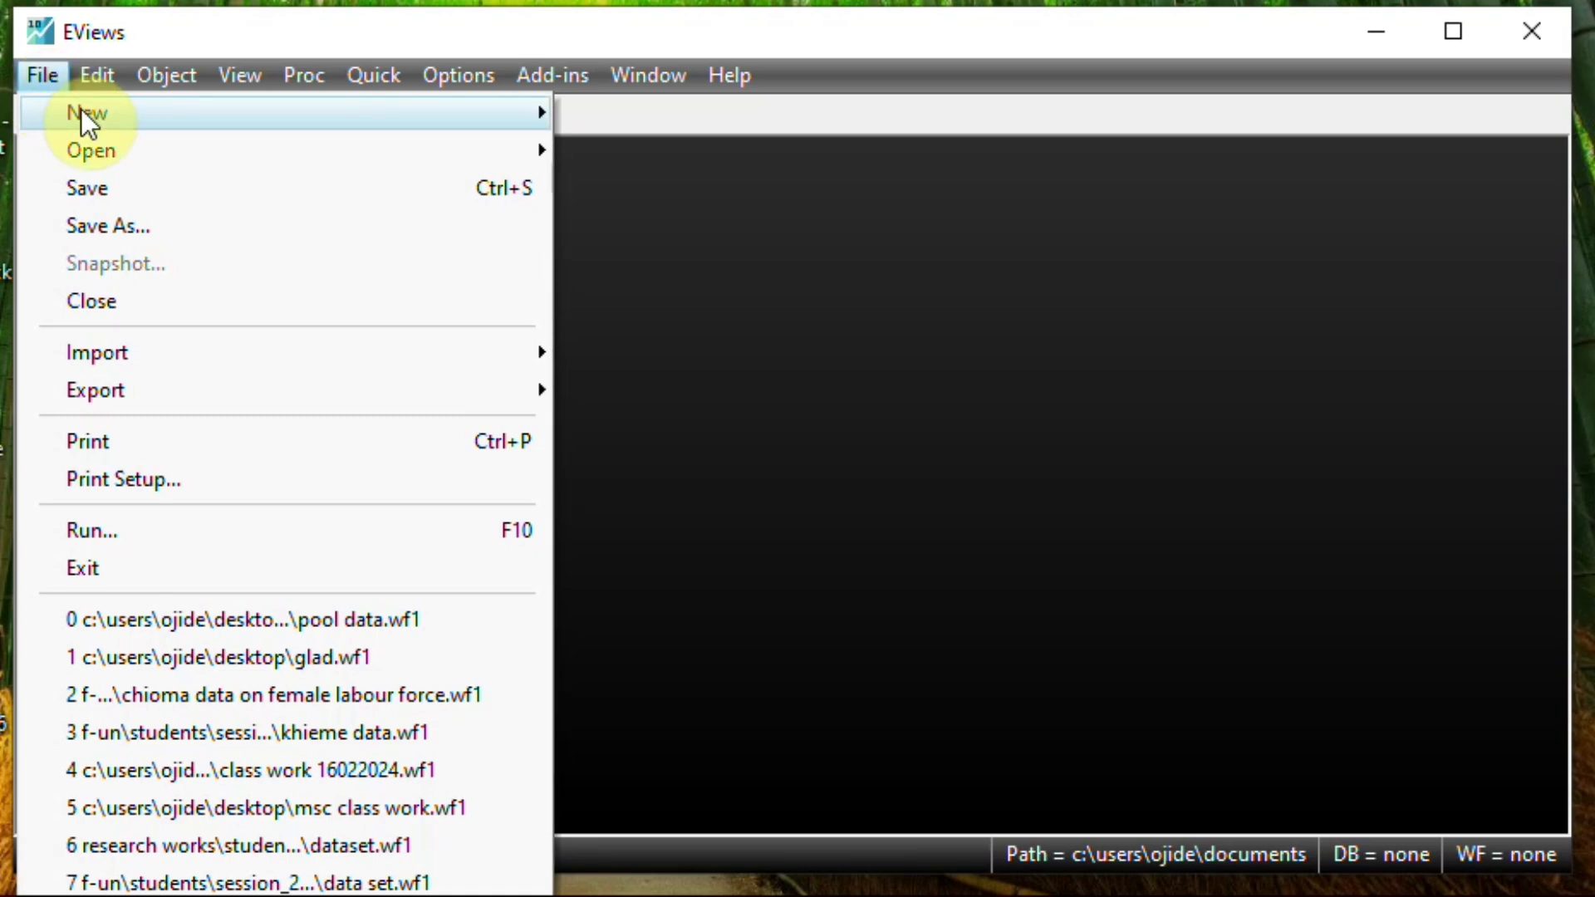
mouse_move(82, 108)
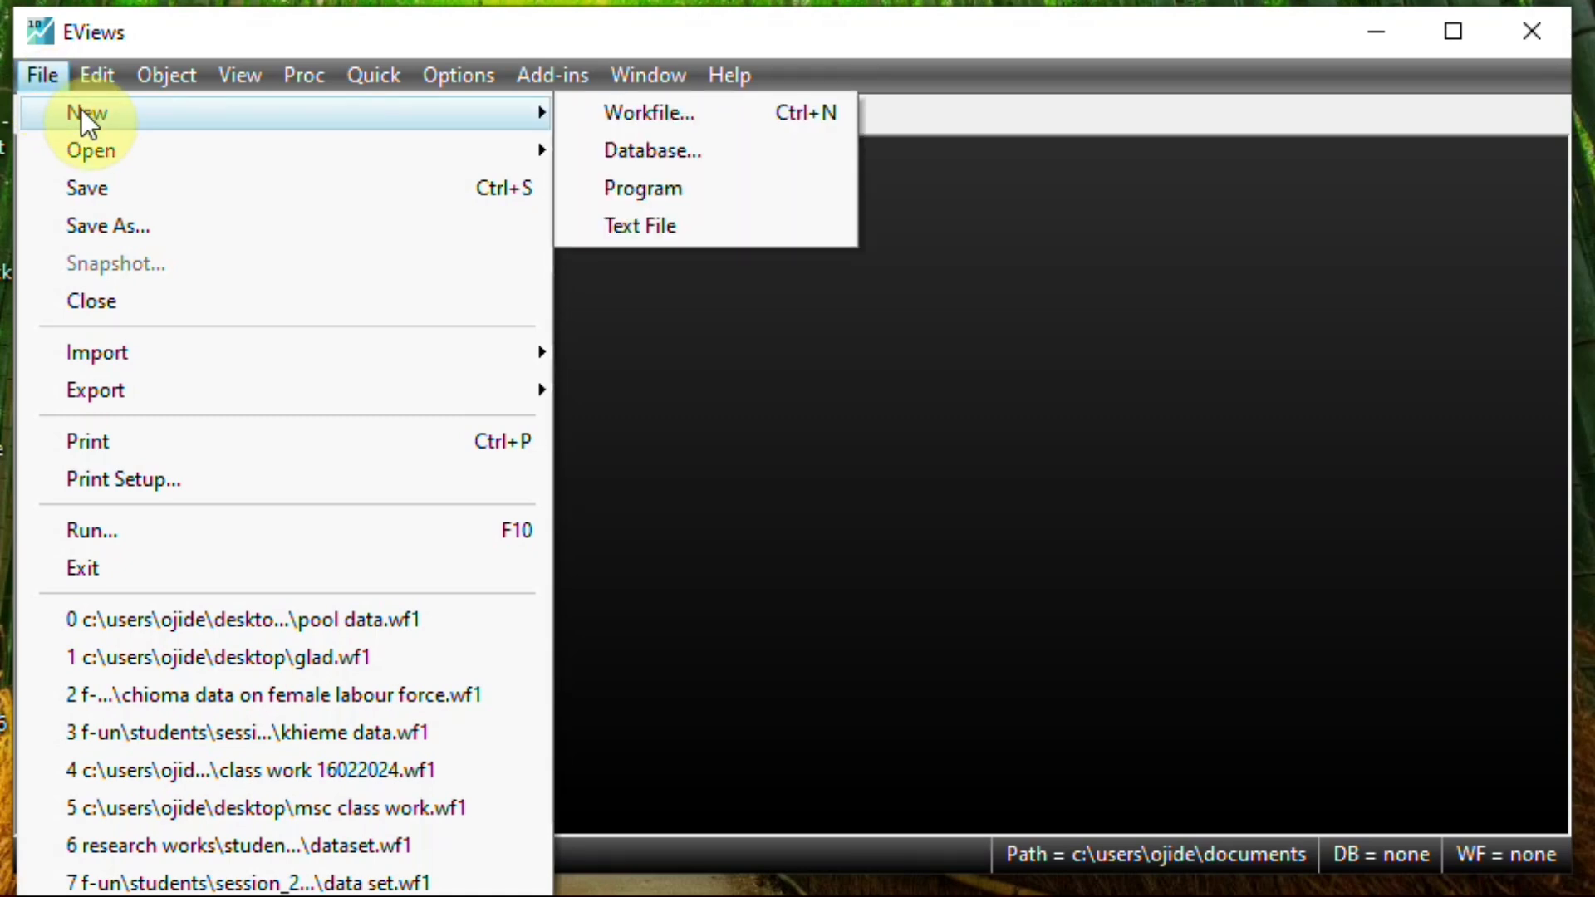
mouse_move(103, 150)
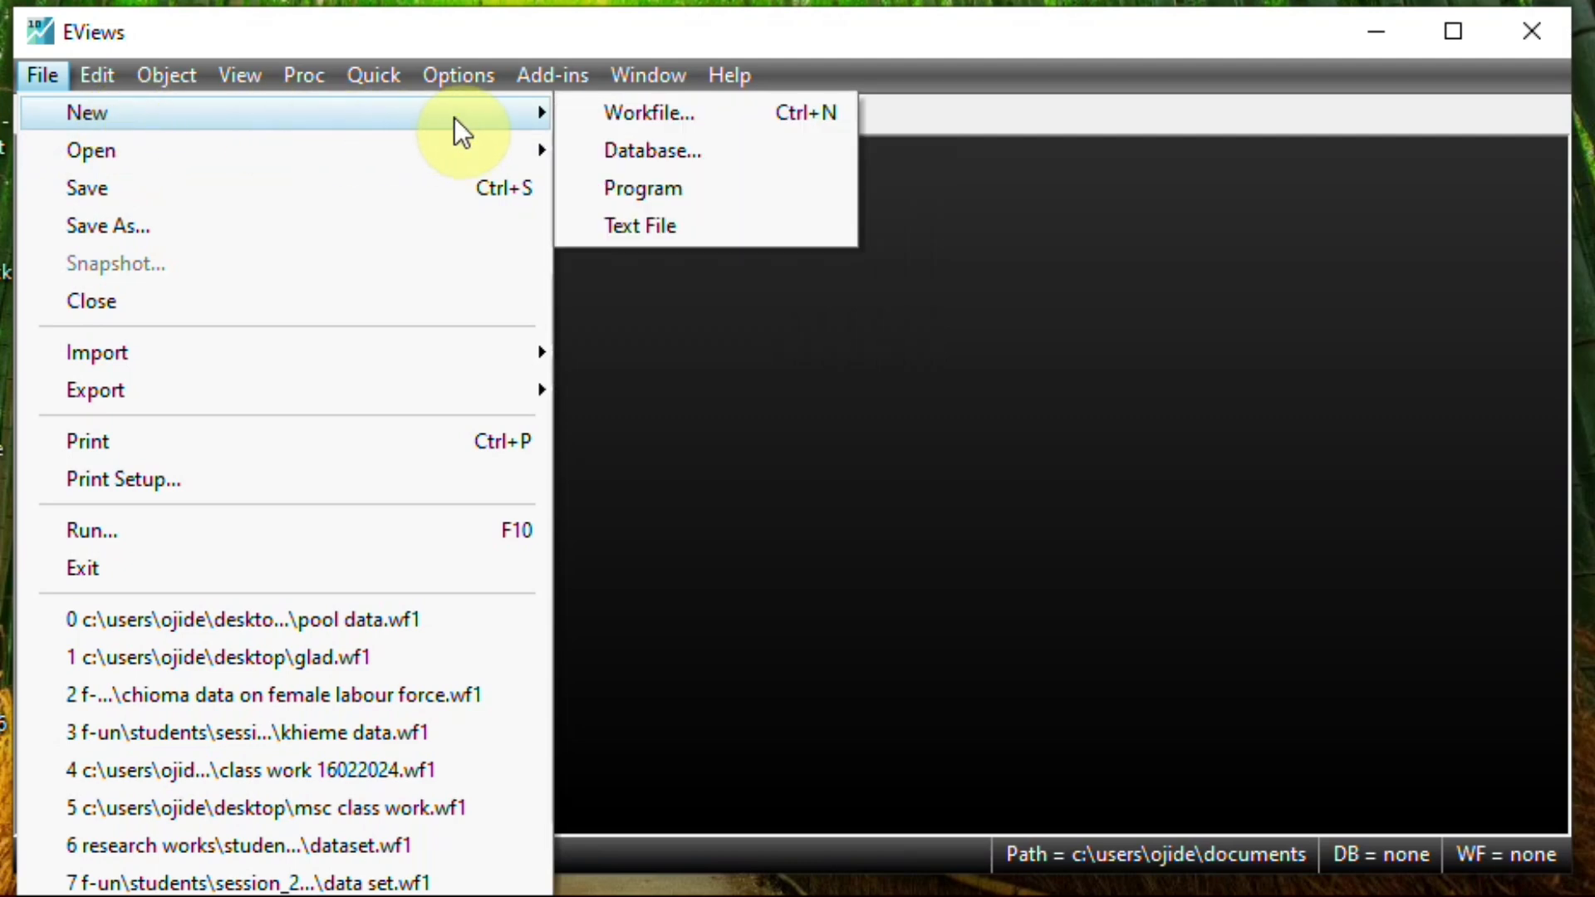
left_click(655, 111)
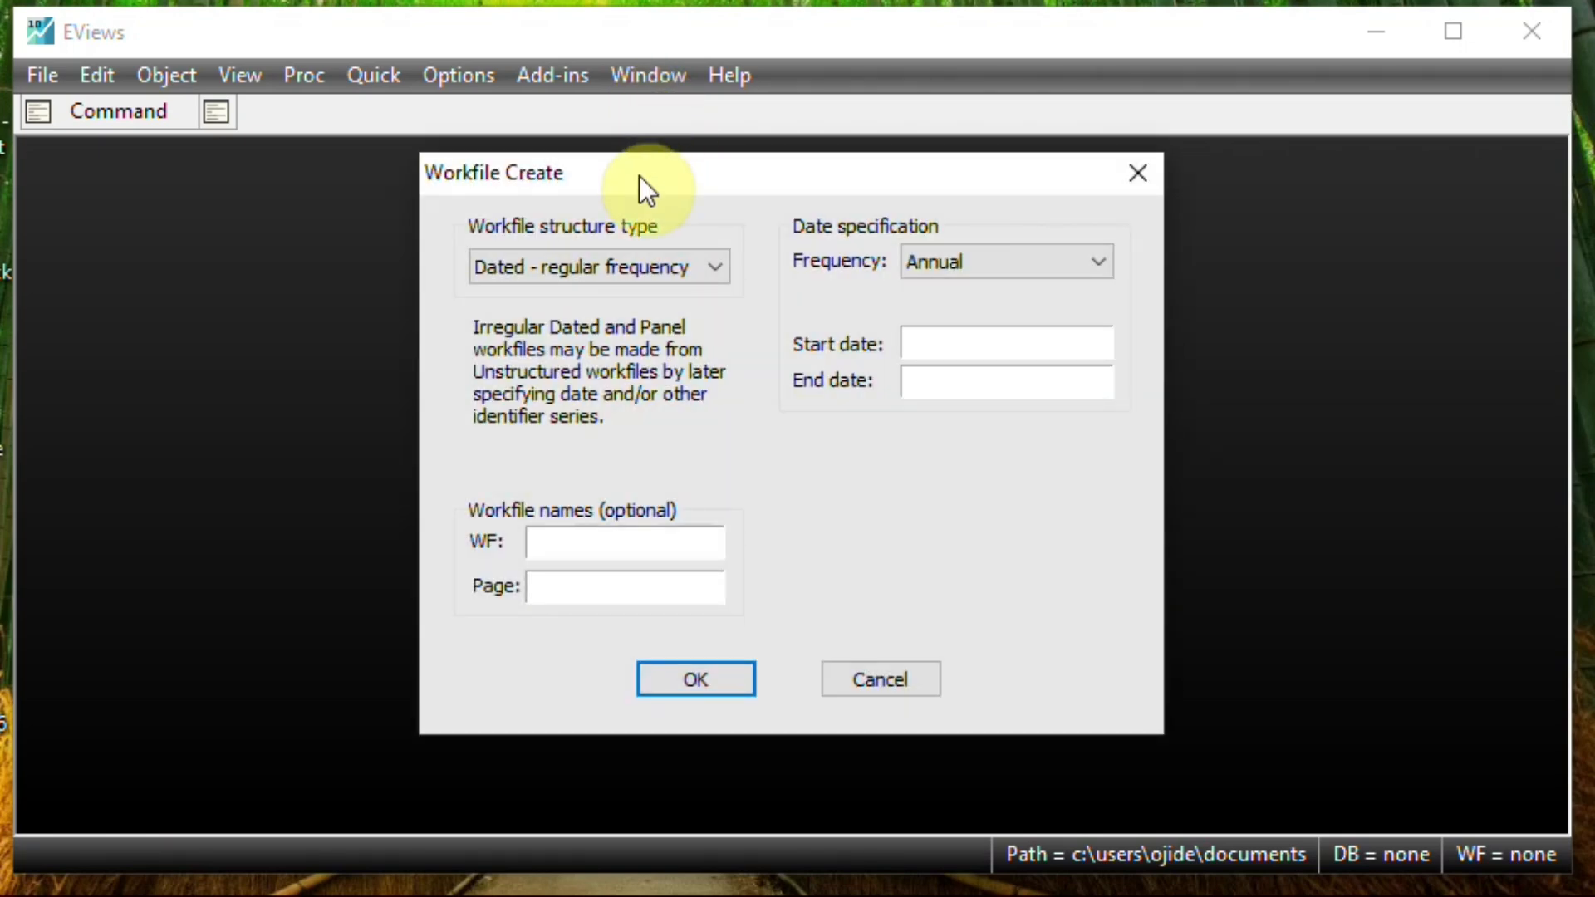
left_click(716, 266)
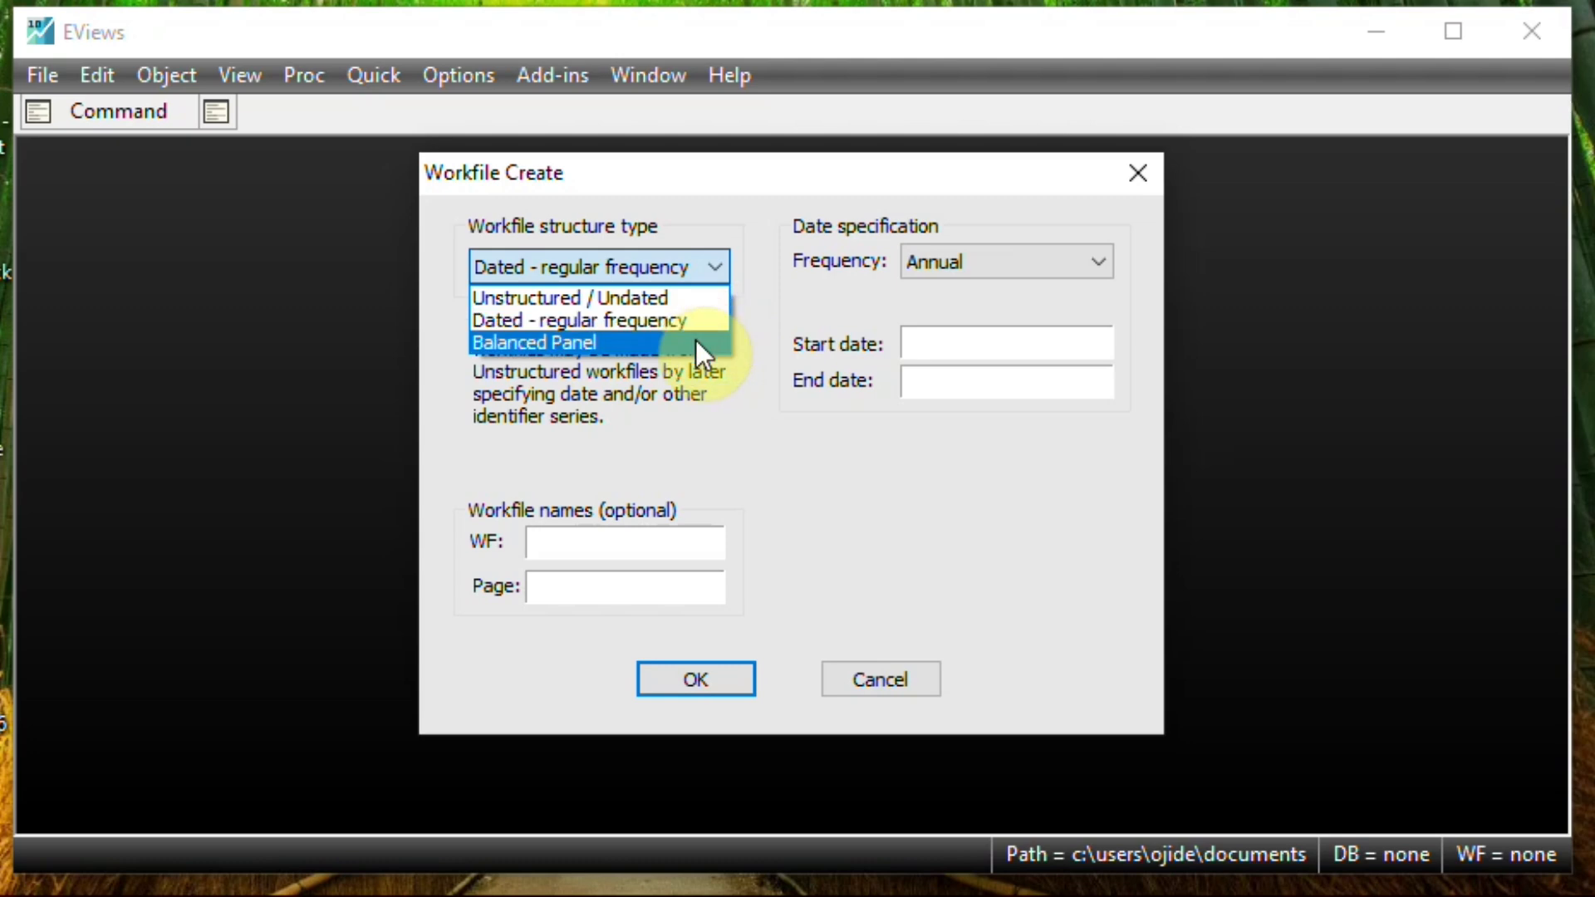
left_click(754, 316)
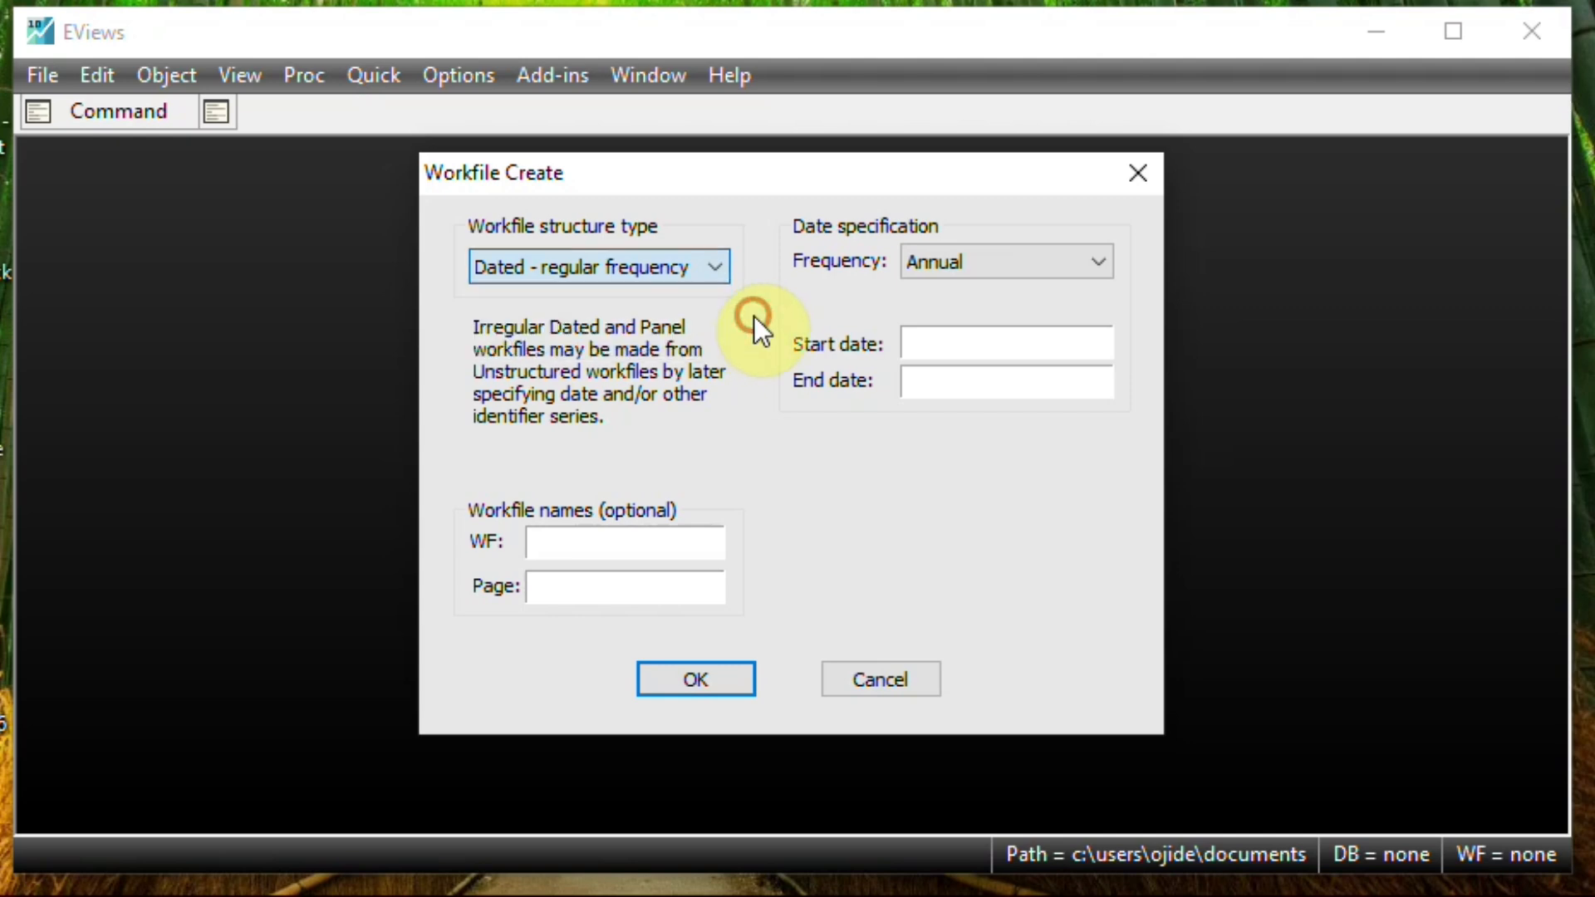
- Review the frequency options, keep Annual, and create the workfile with start date 1970 and end date 2012
left_click(1106, 271)
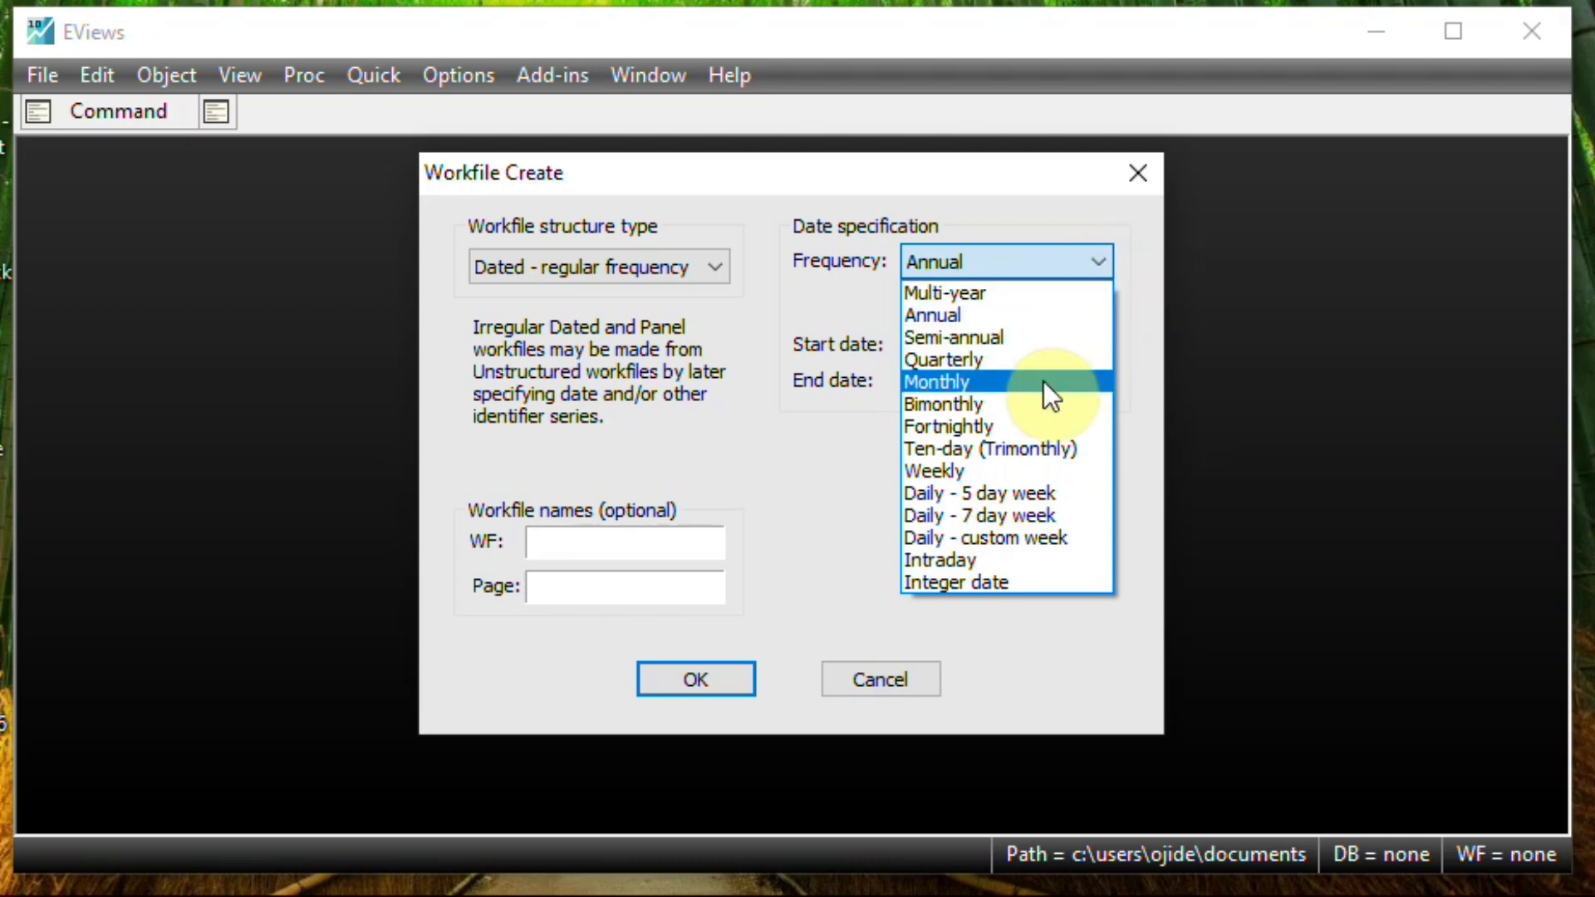
left_click(1139, 233)
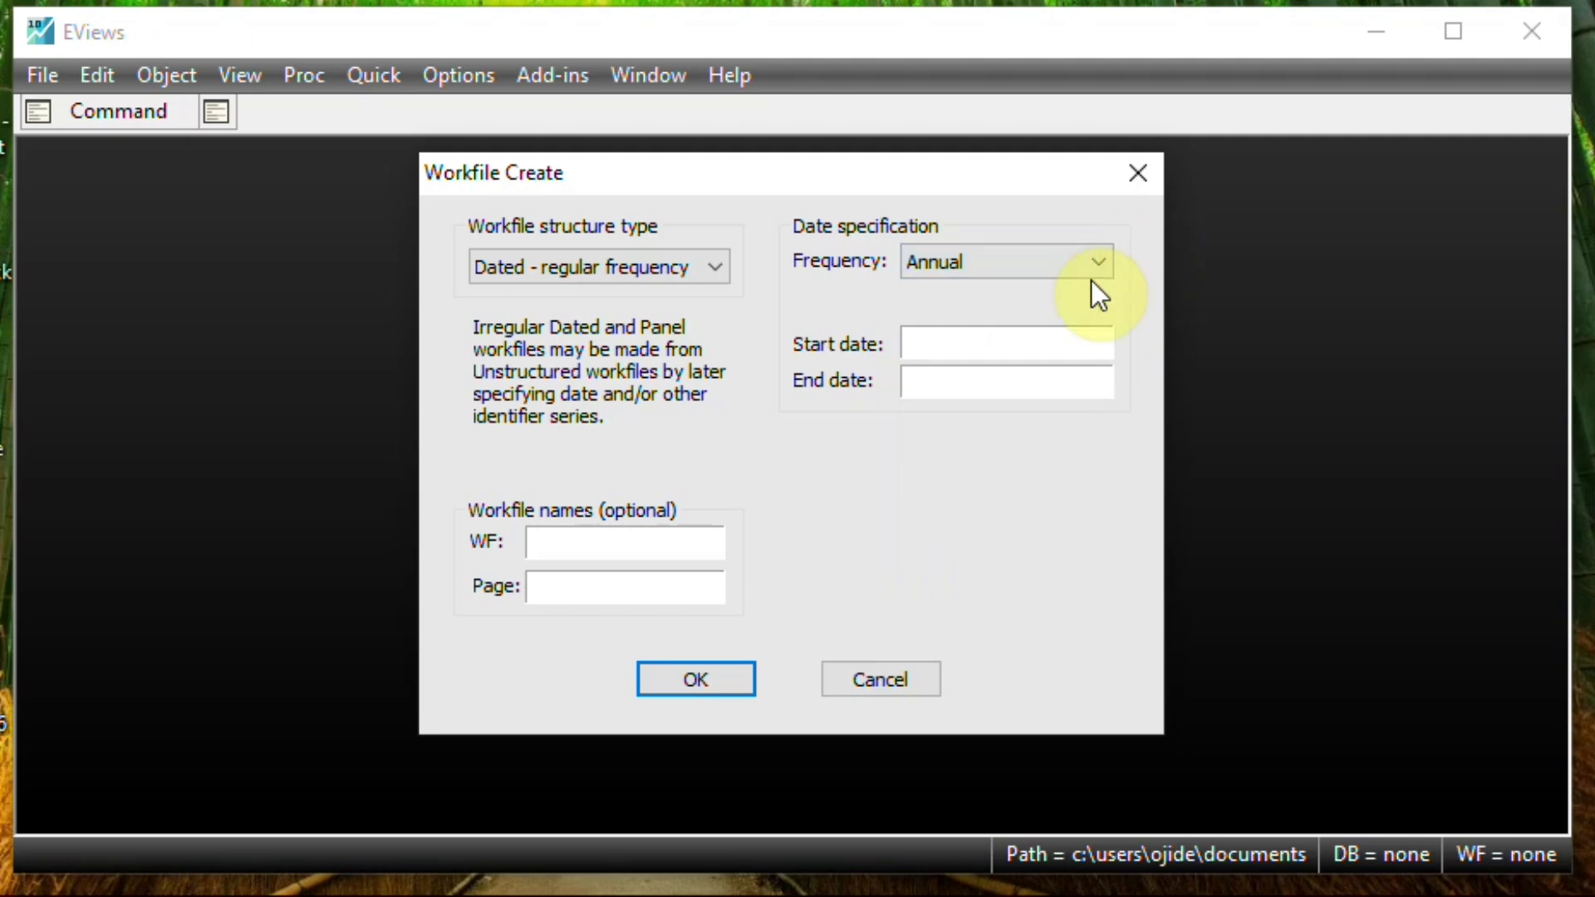
left_click(955, 348)
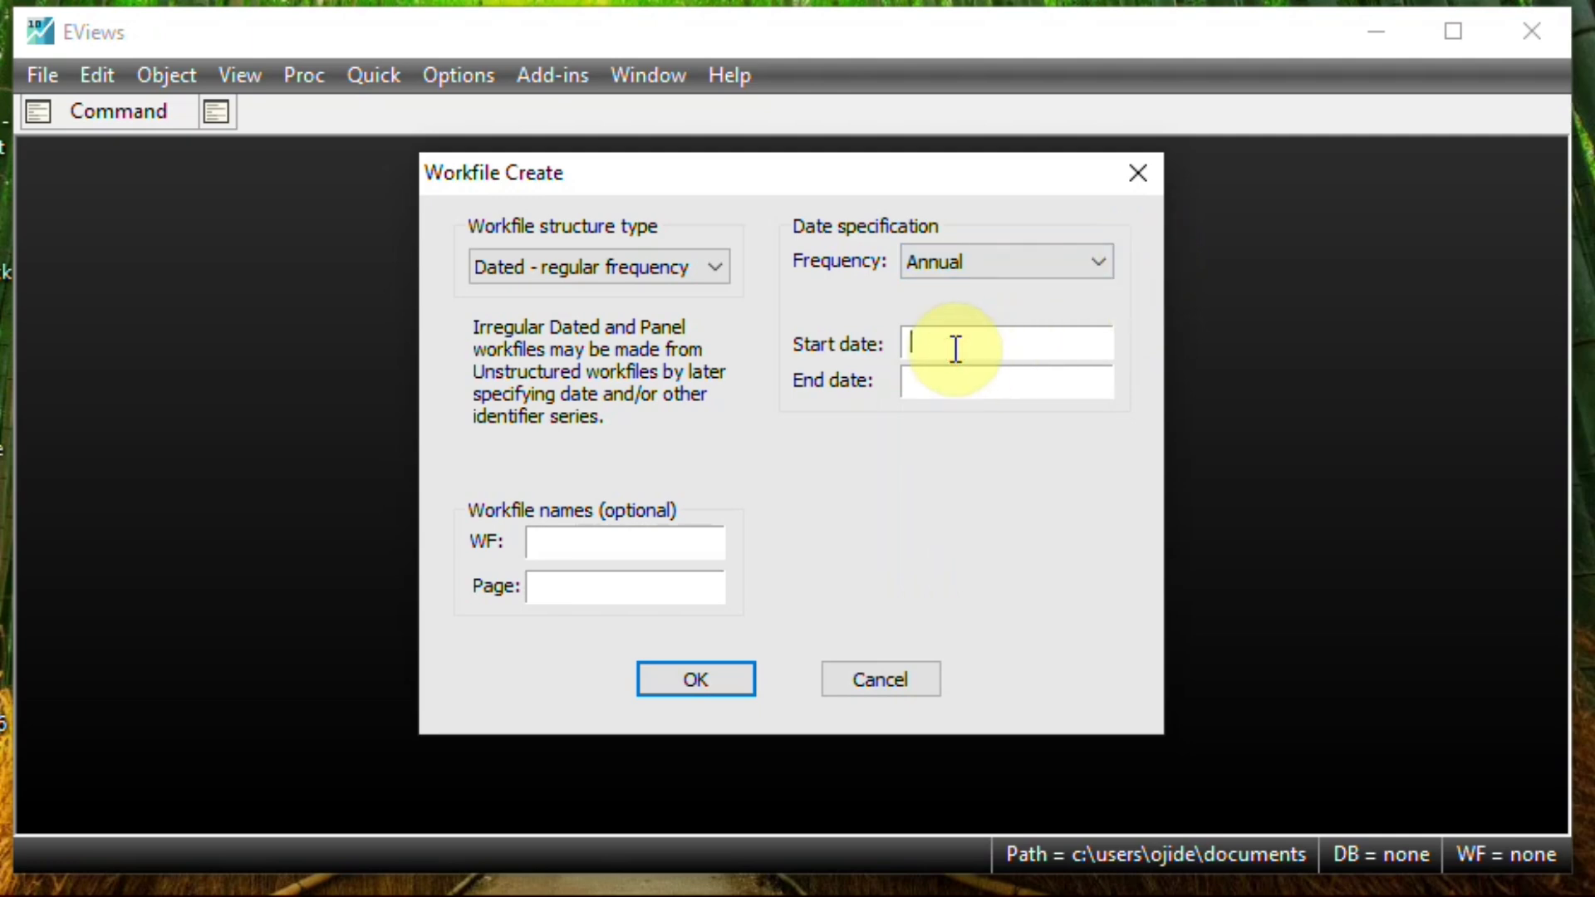
type("1970")
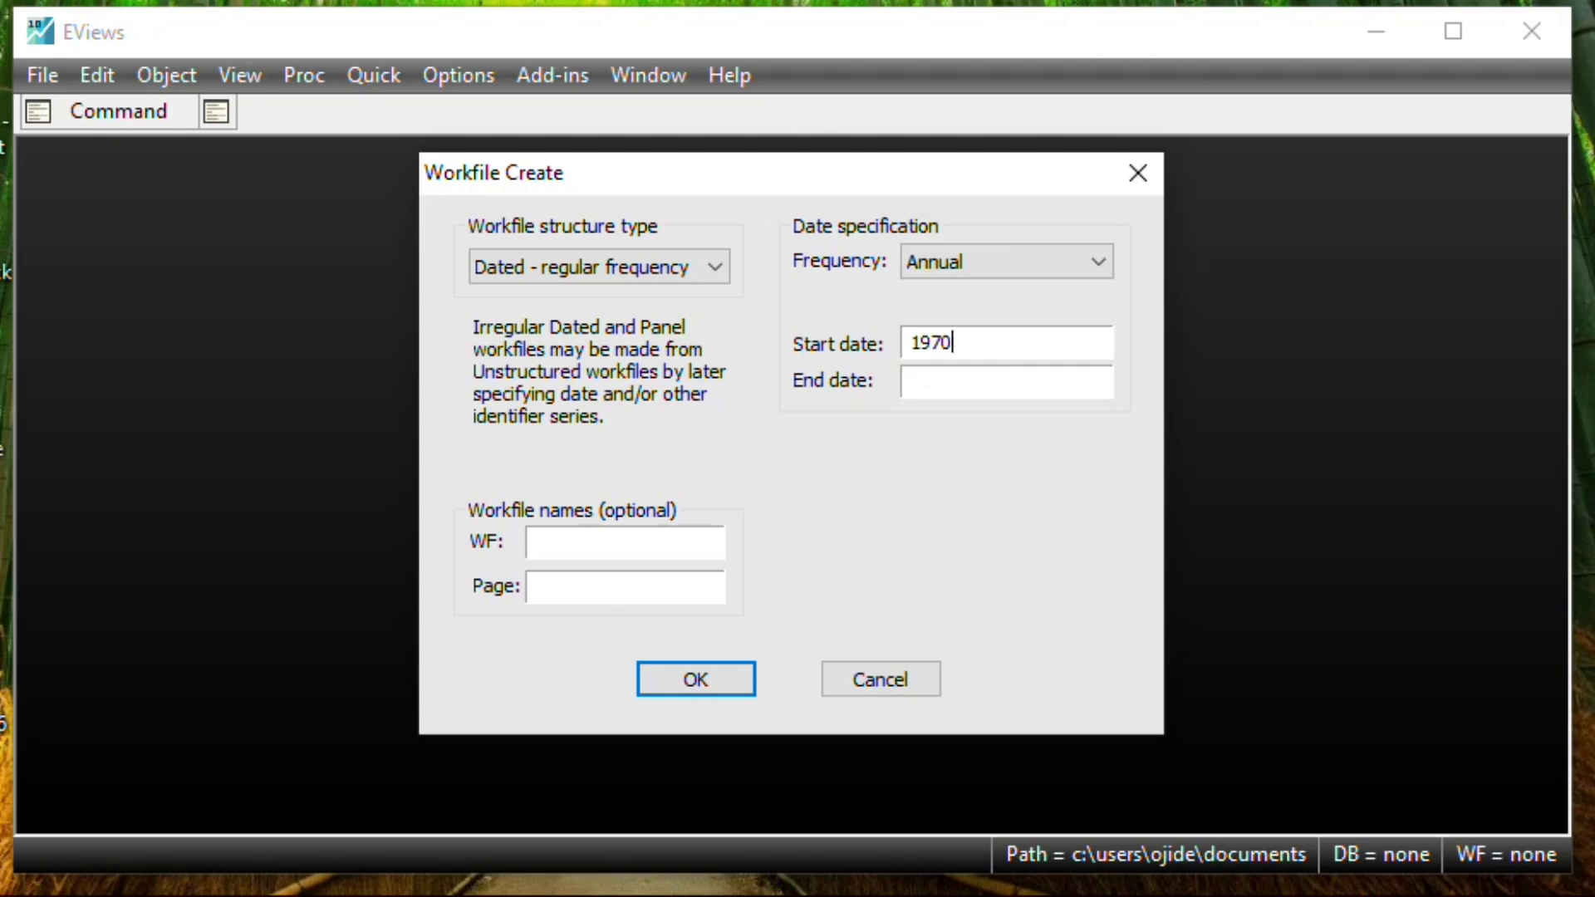
left_click(912, 382)
type("2012")
left_click(686, 677)
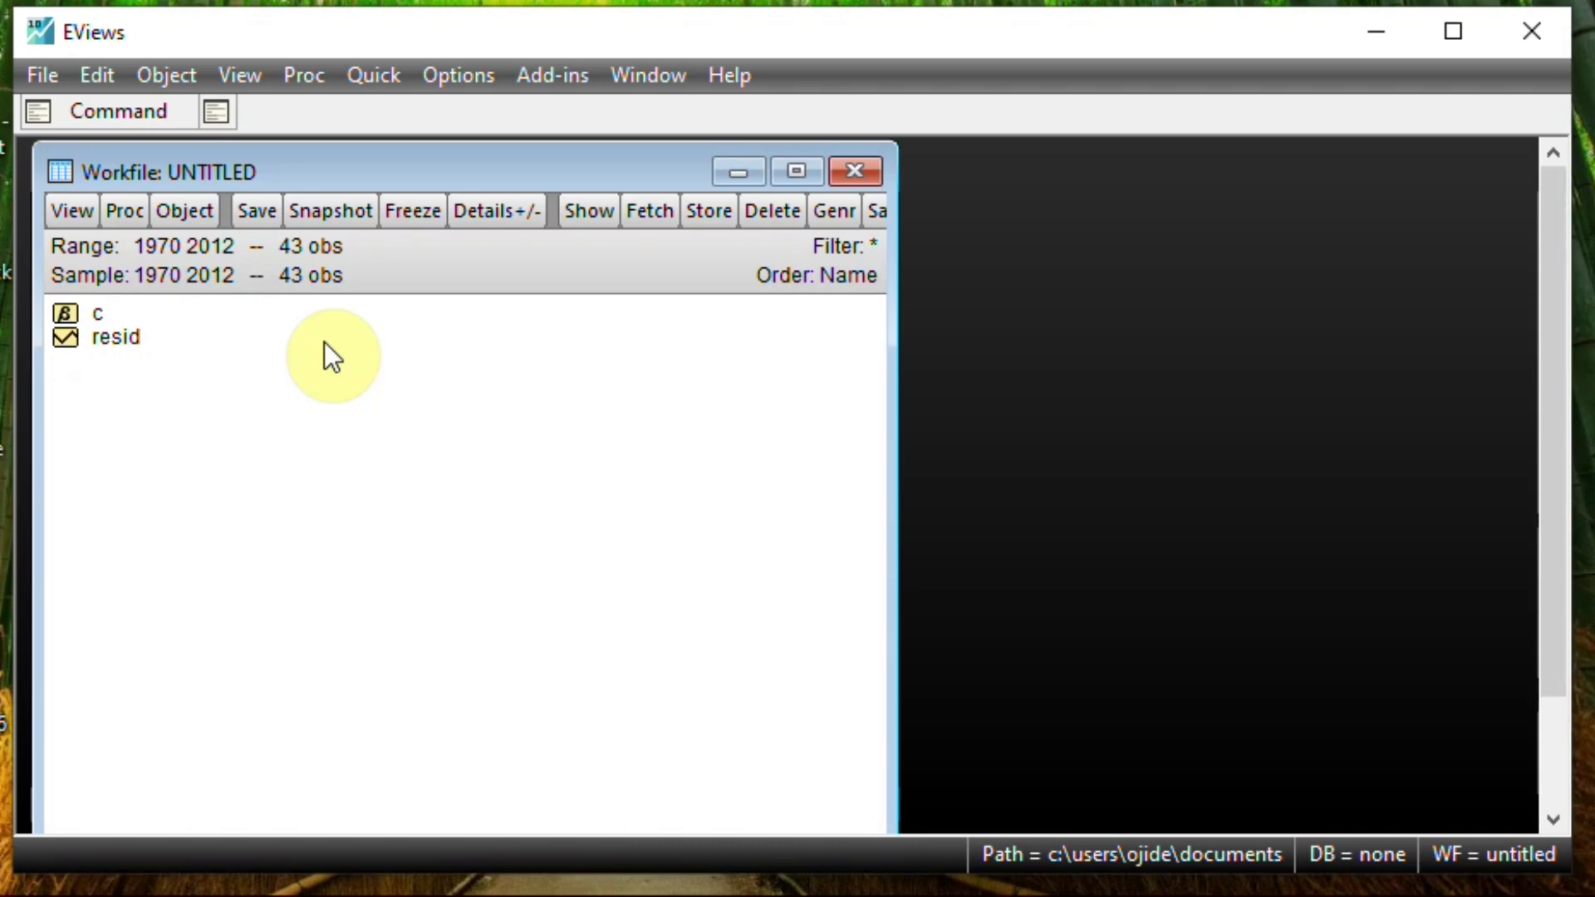
- Open an empty group for entering series in the new workfile
left_click(384, 83)
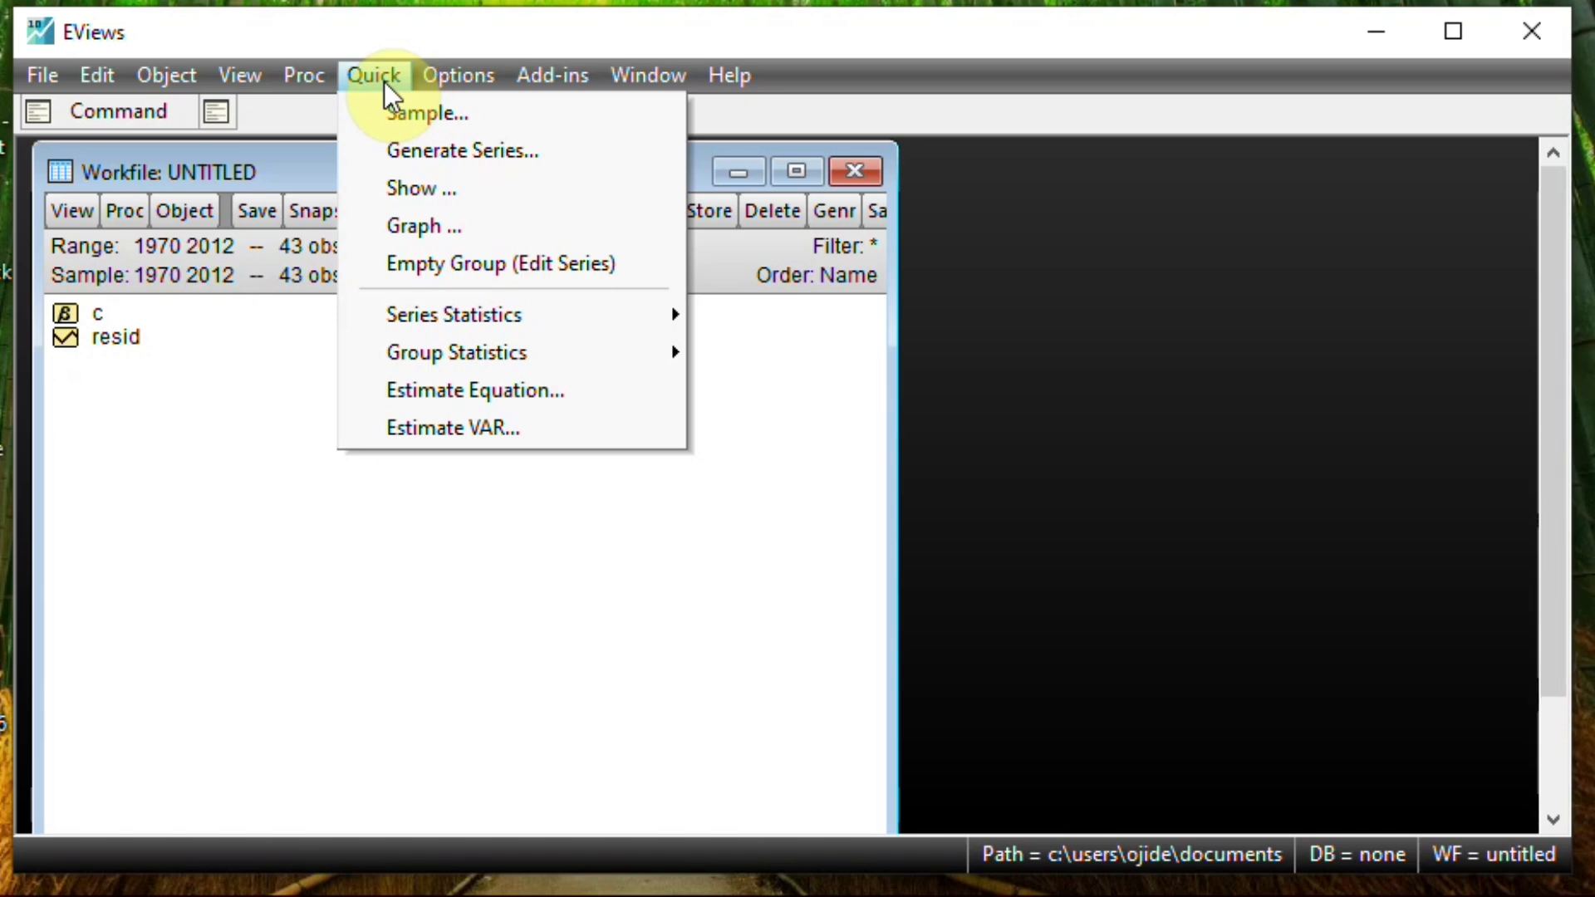
left_click(452, 267)
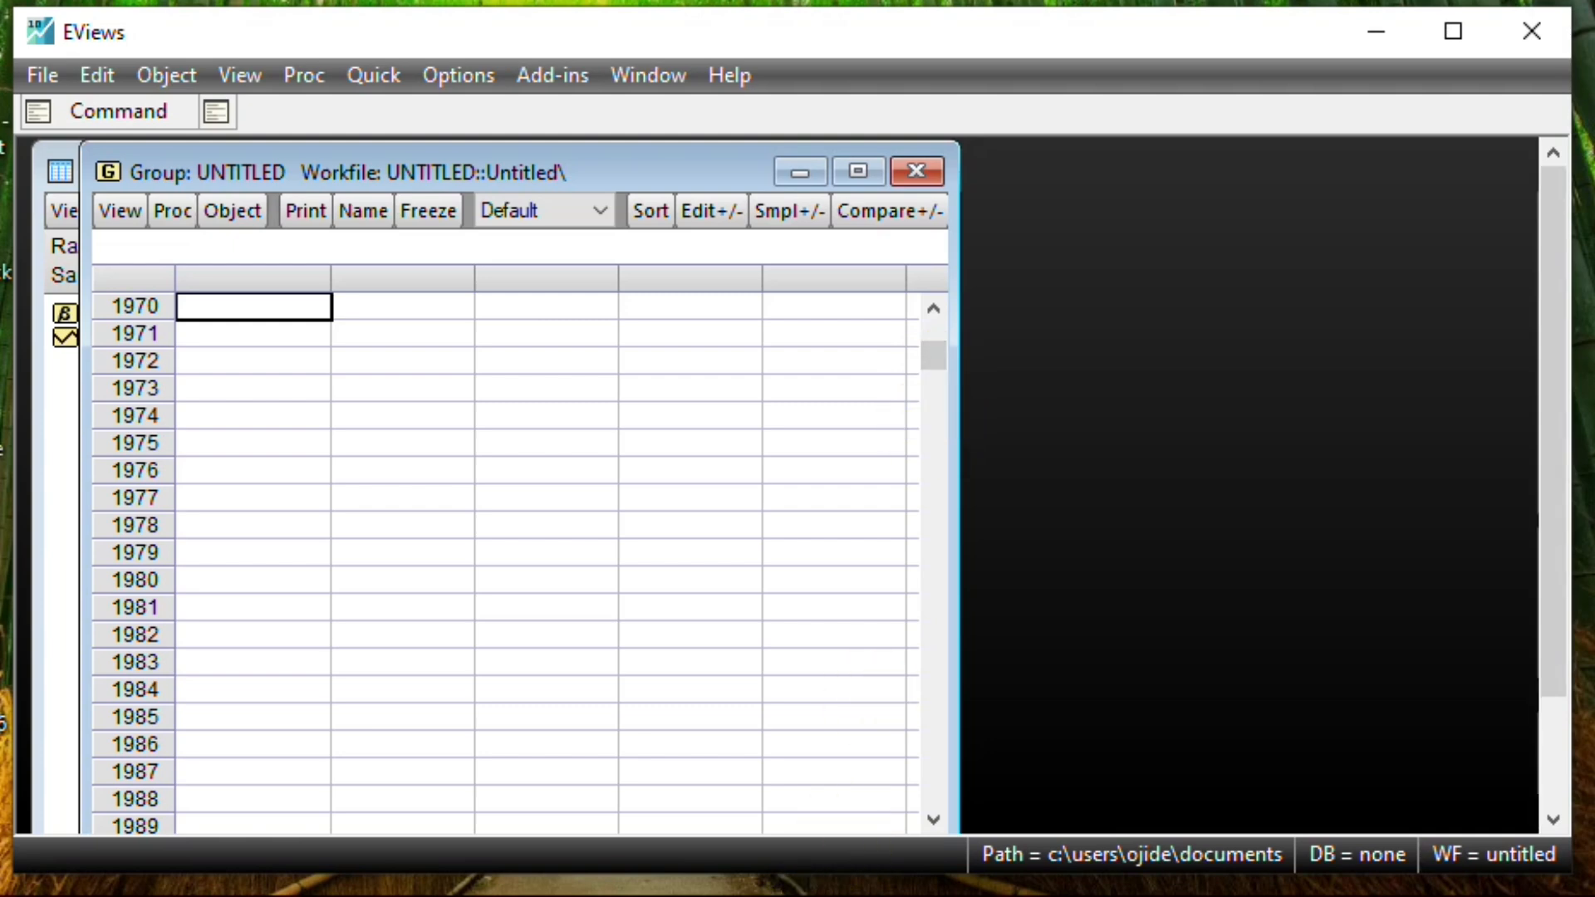
- Switch to Excel and copy the Year through Import columns with their headers from the Time Series data sheet, leaving out Dummy
left_click(257, 896)
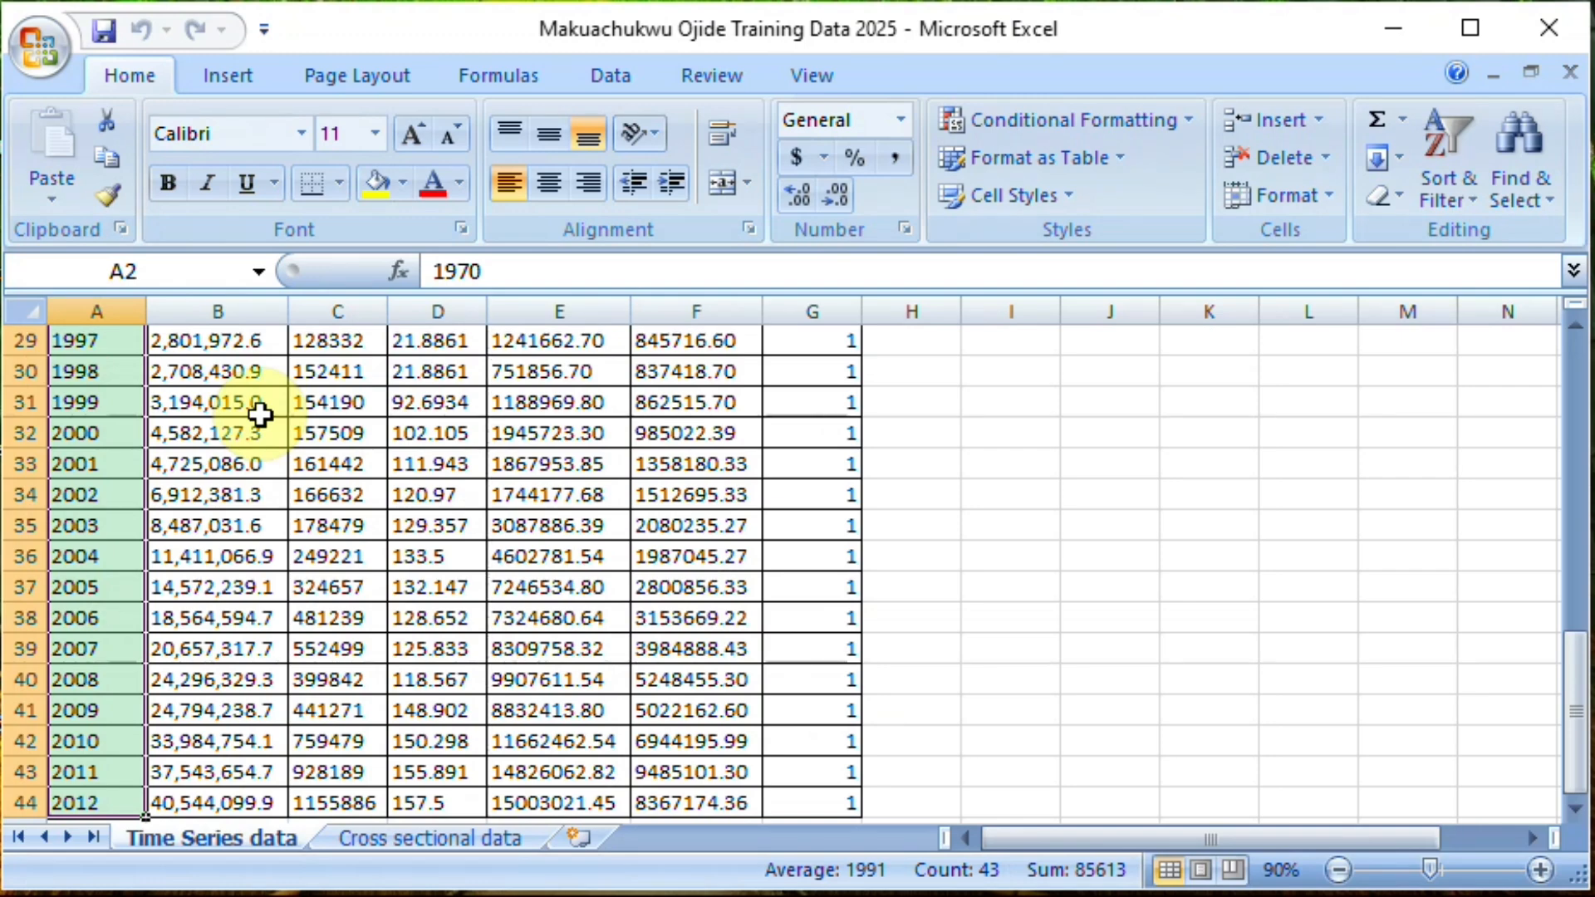
key("ctrl+Home")
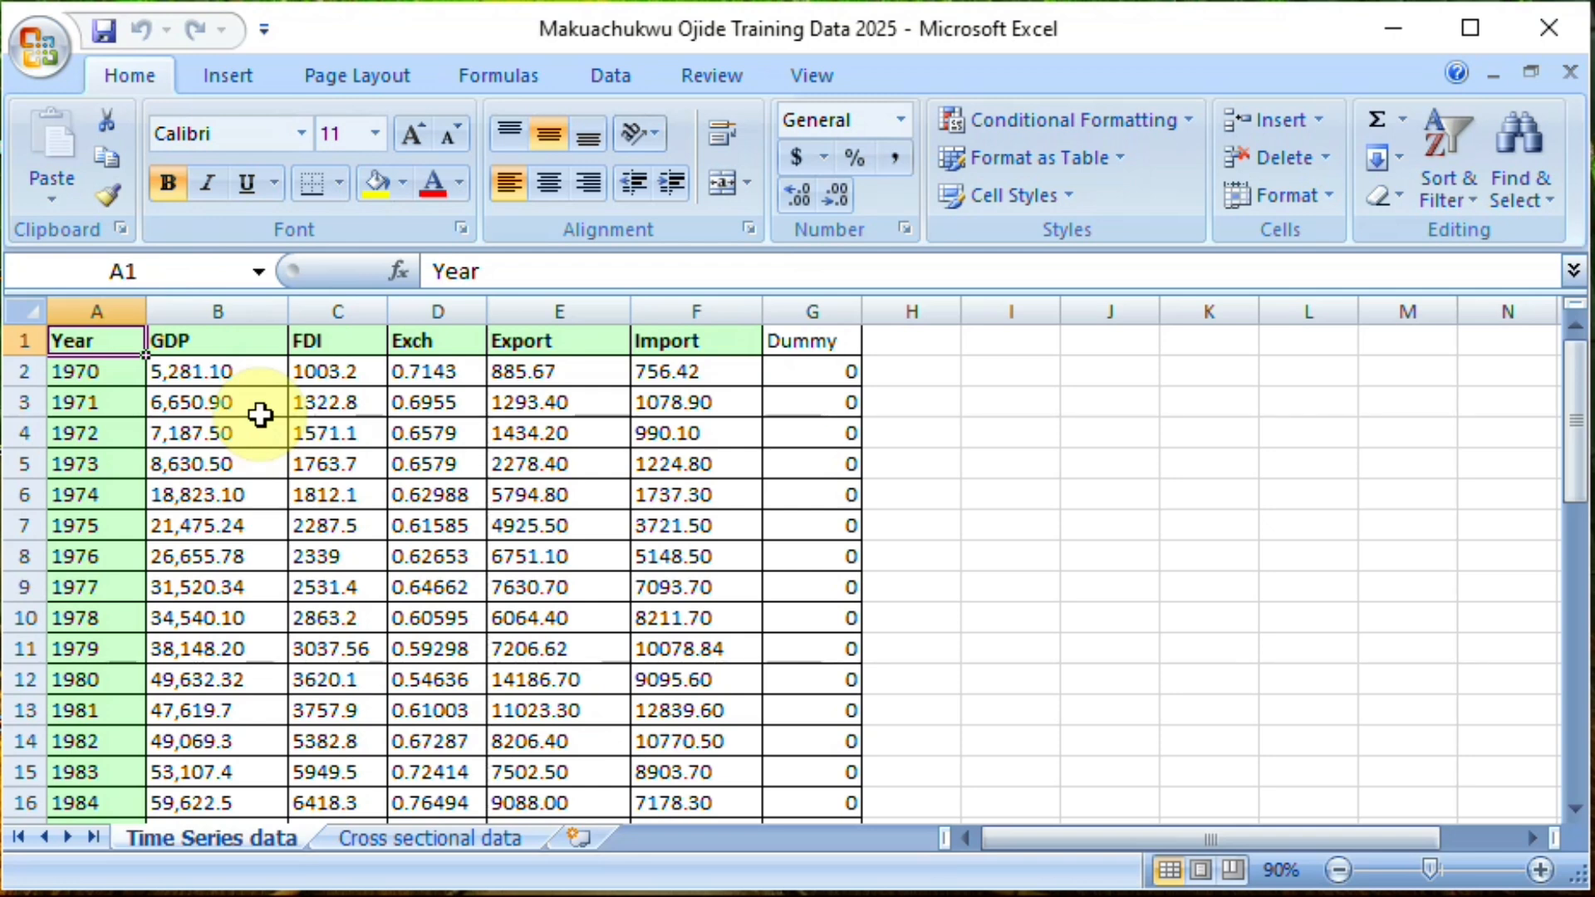
key("ctrl+shift+Down")
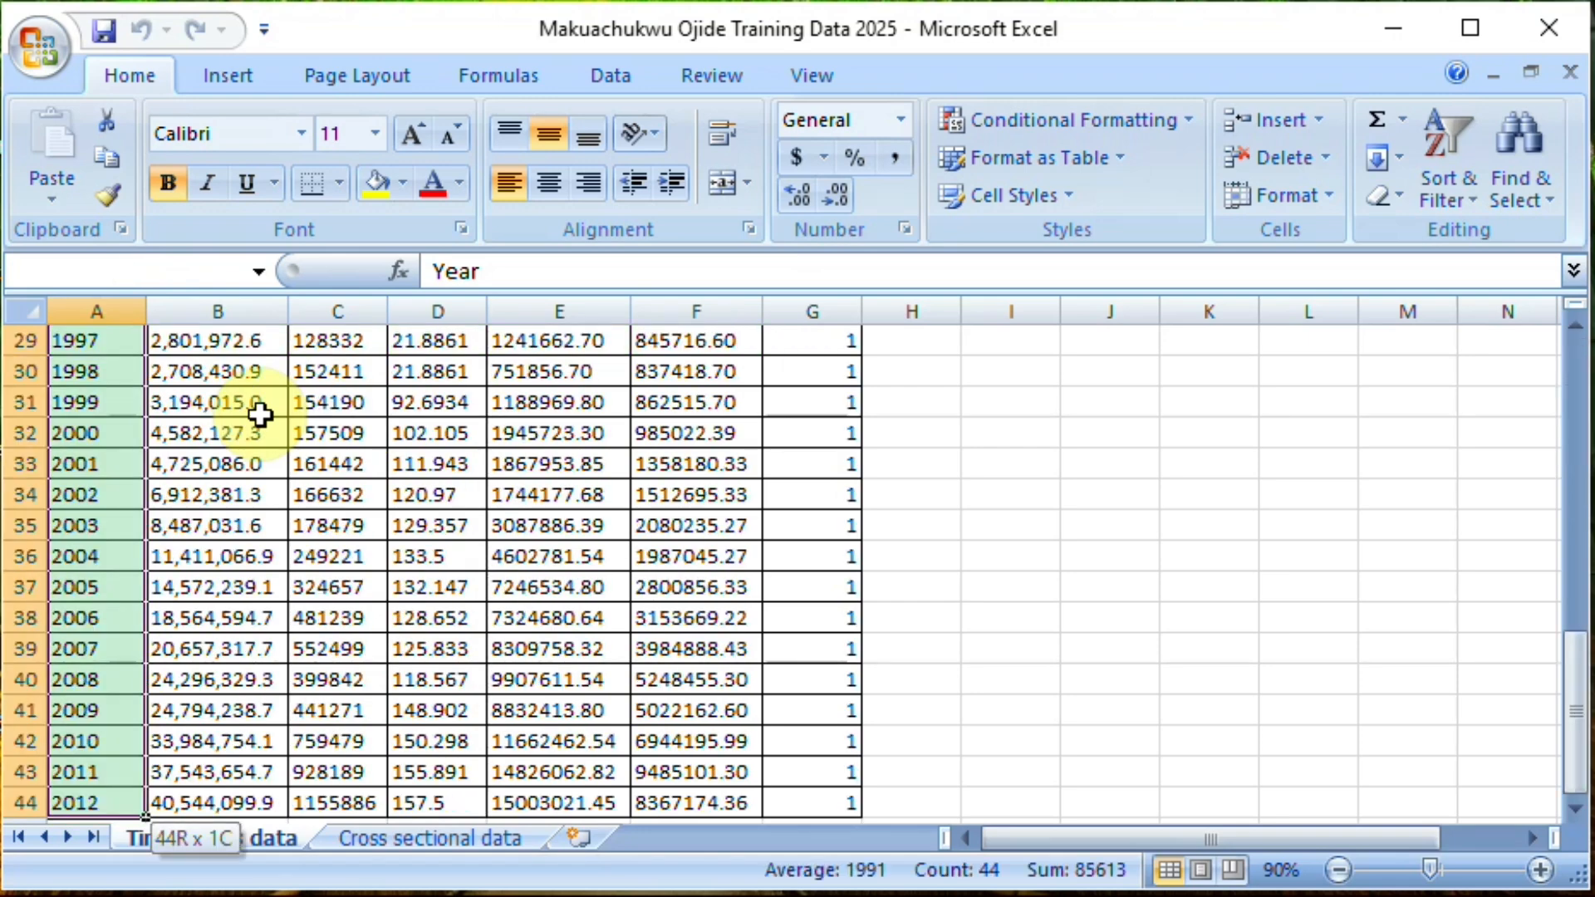
key("ctrl+shift+Right")
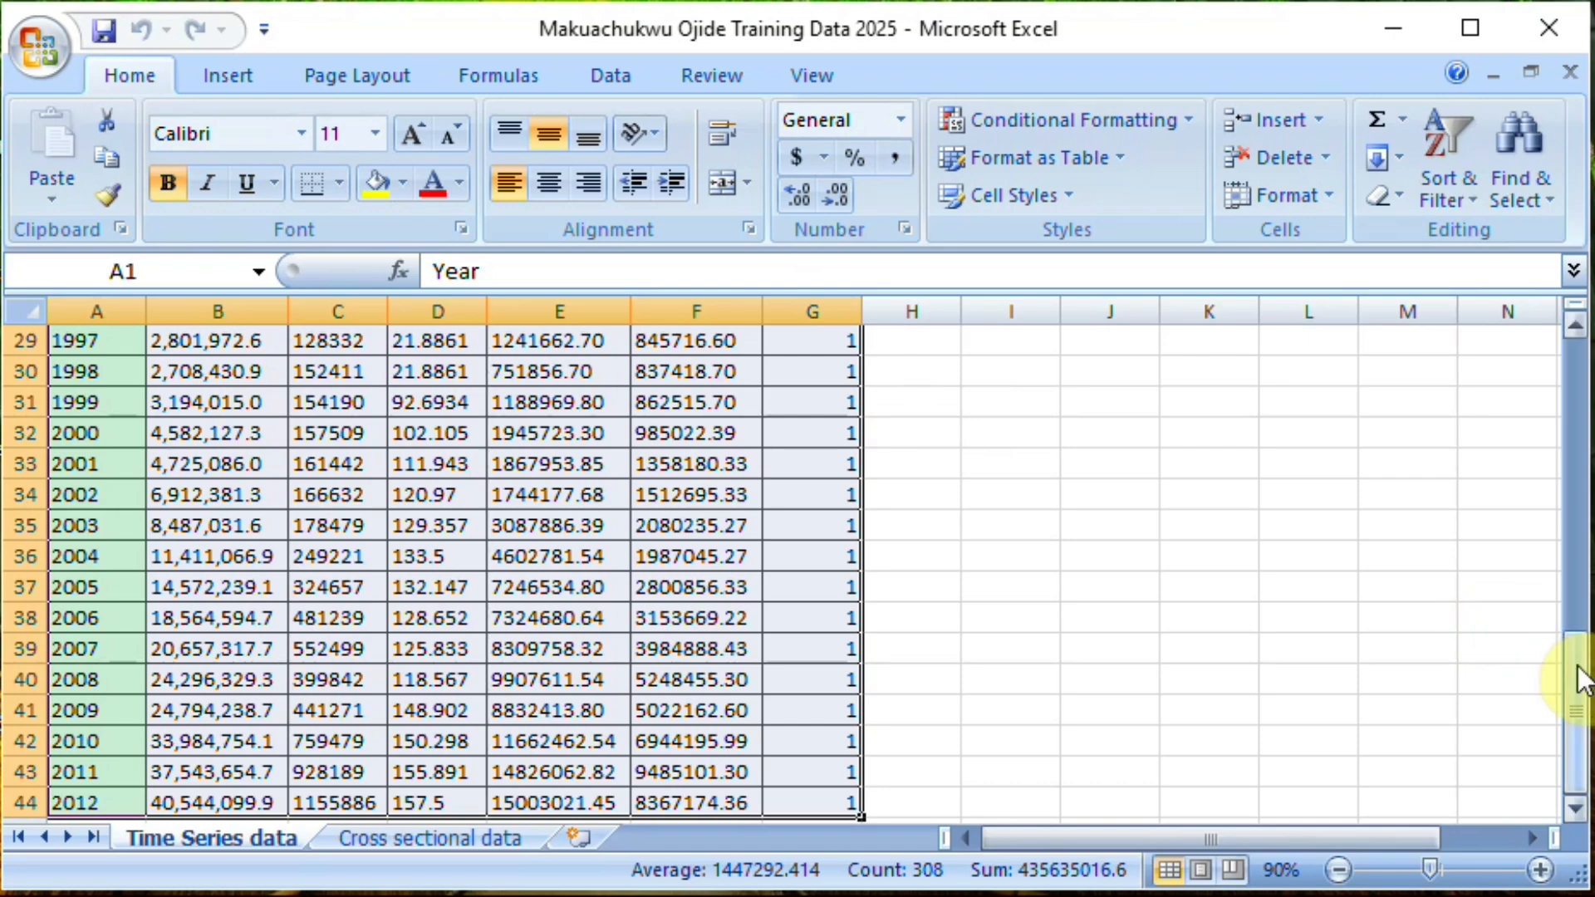
left_click_drag(1570, 669, 1576, 349)
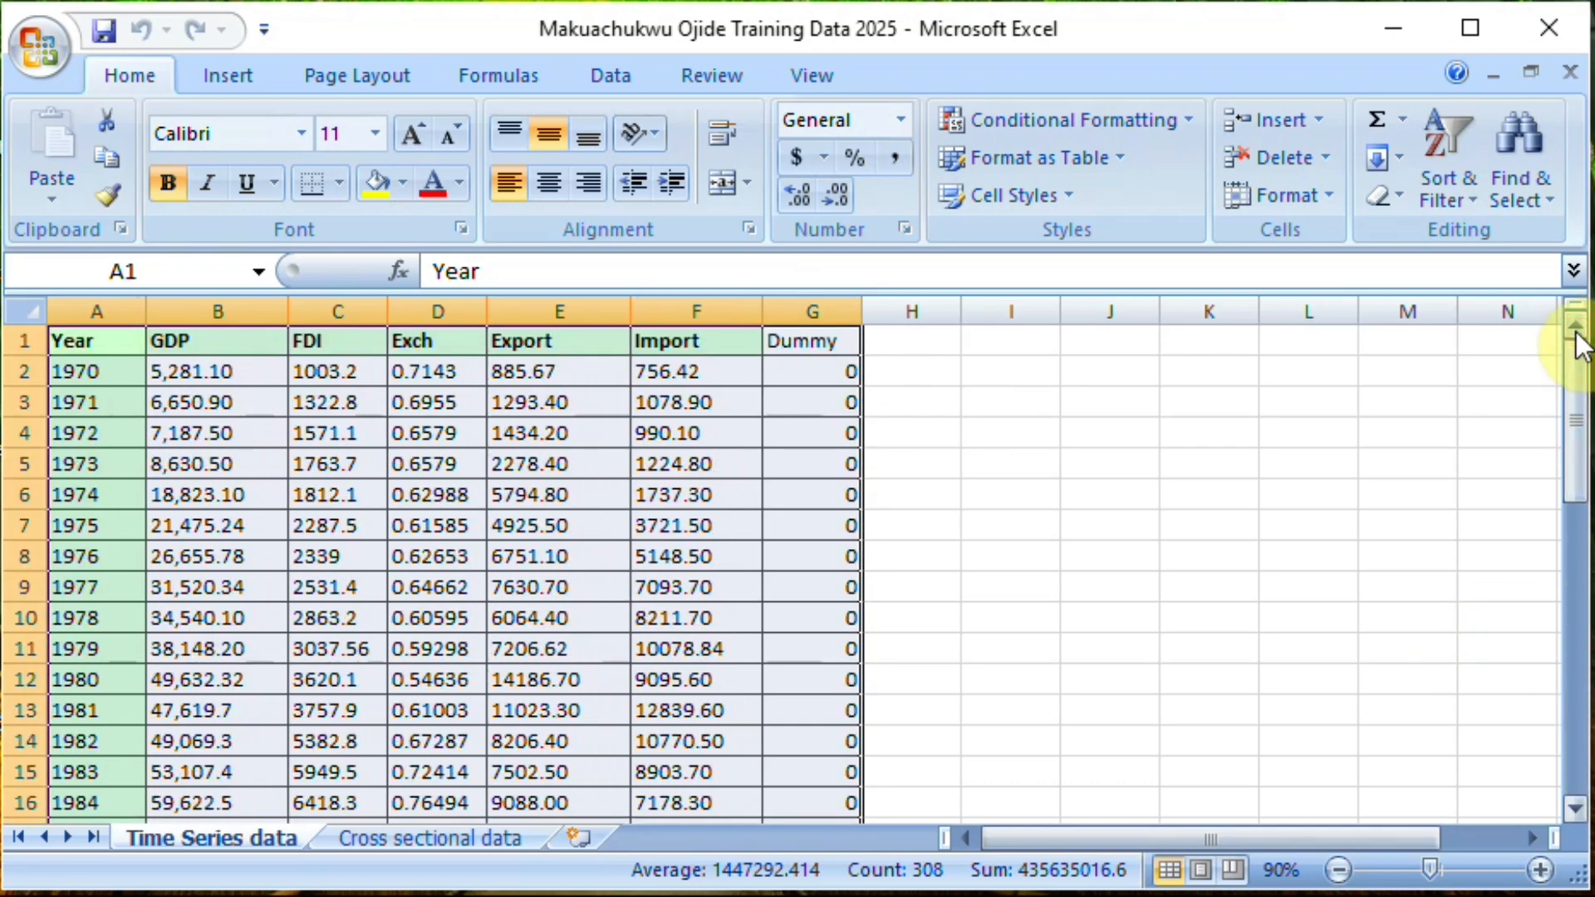
key("shift+Left")
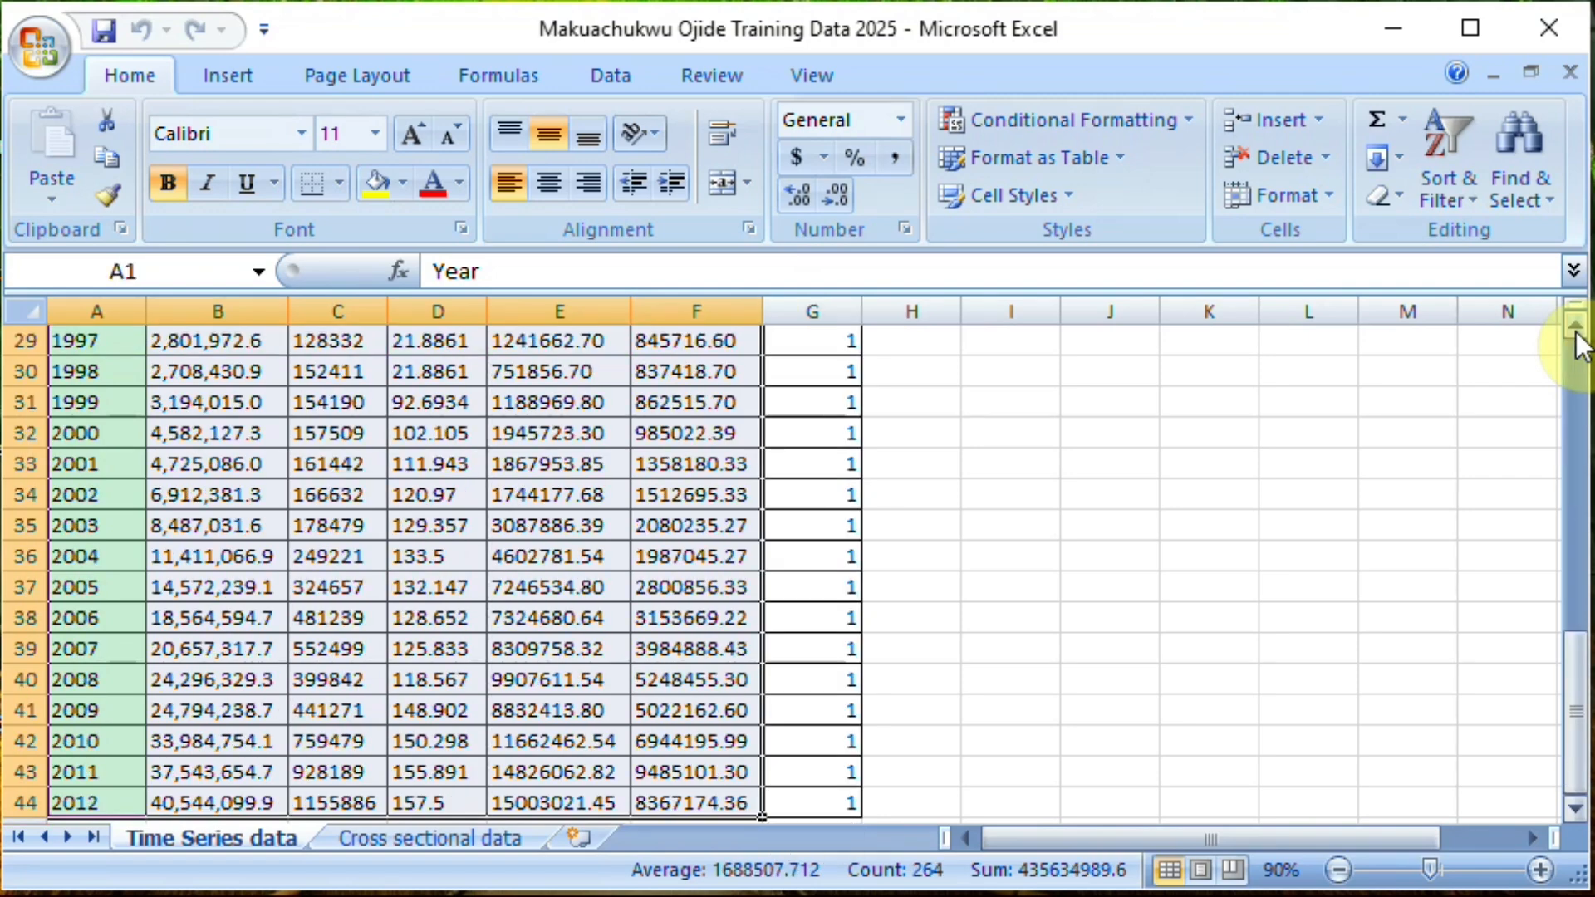
left_click(1578, 685)
left_click_drag(1578, 686, 1578, 299)
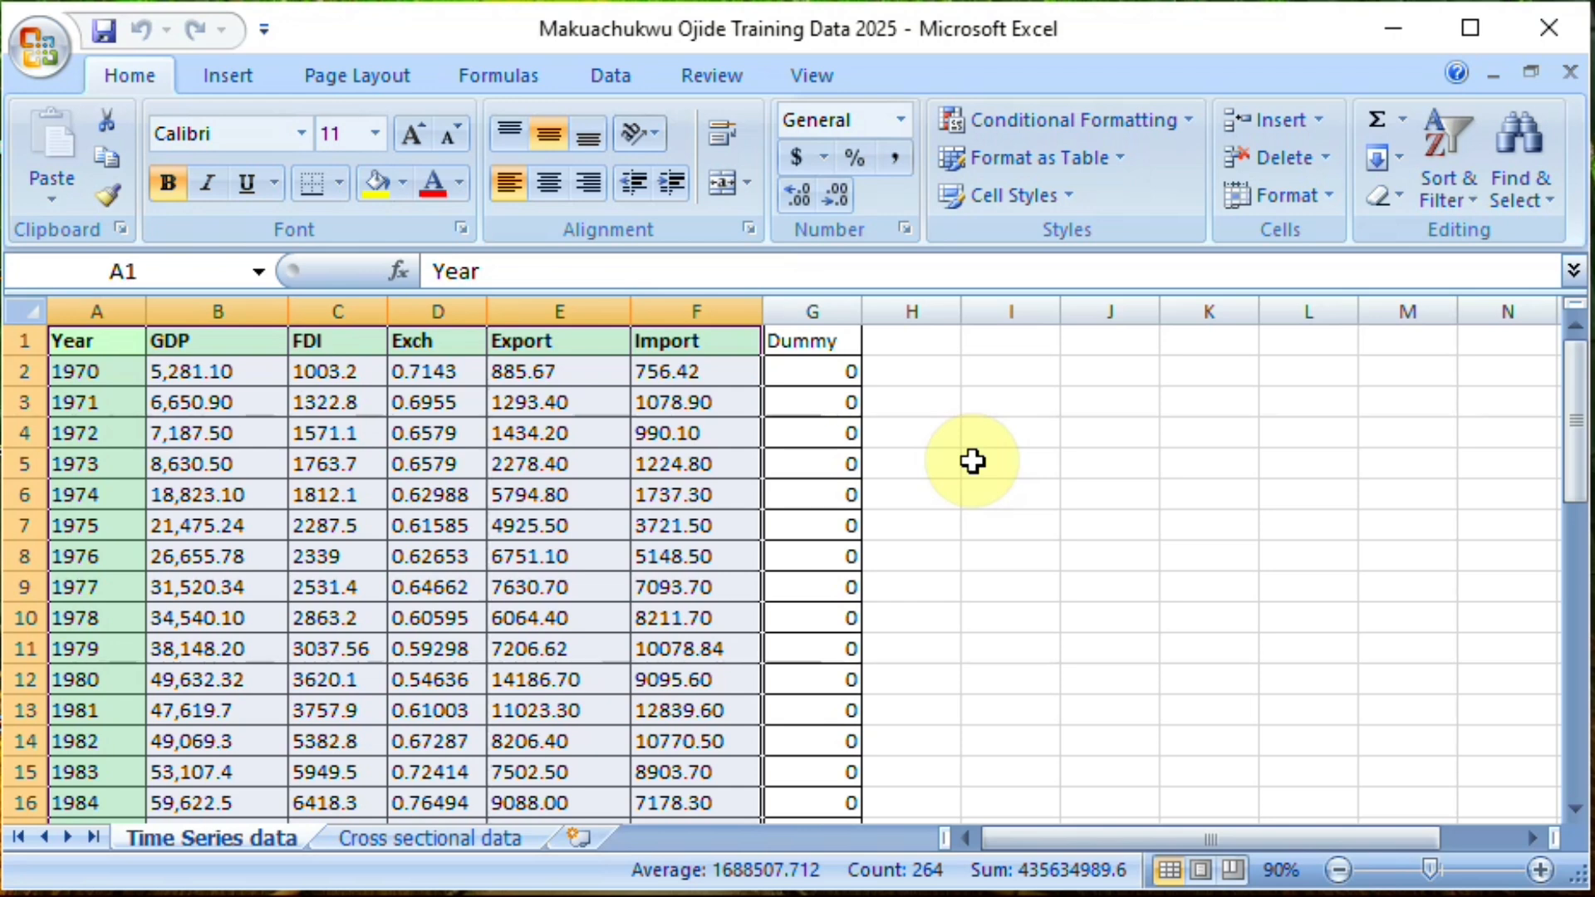
key("ctrl+c")
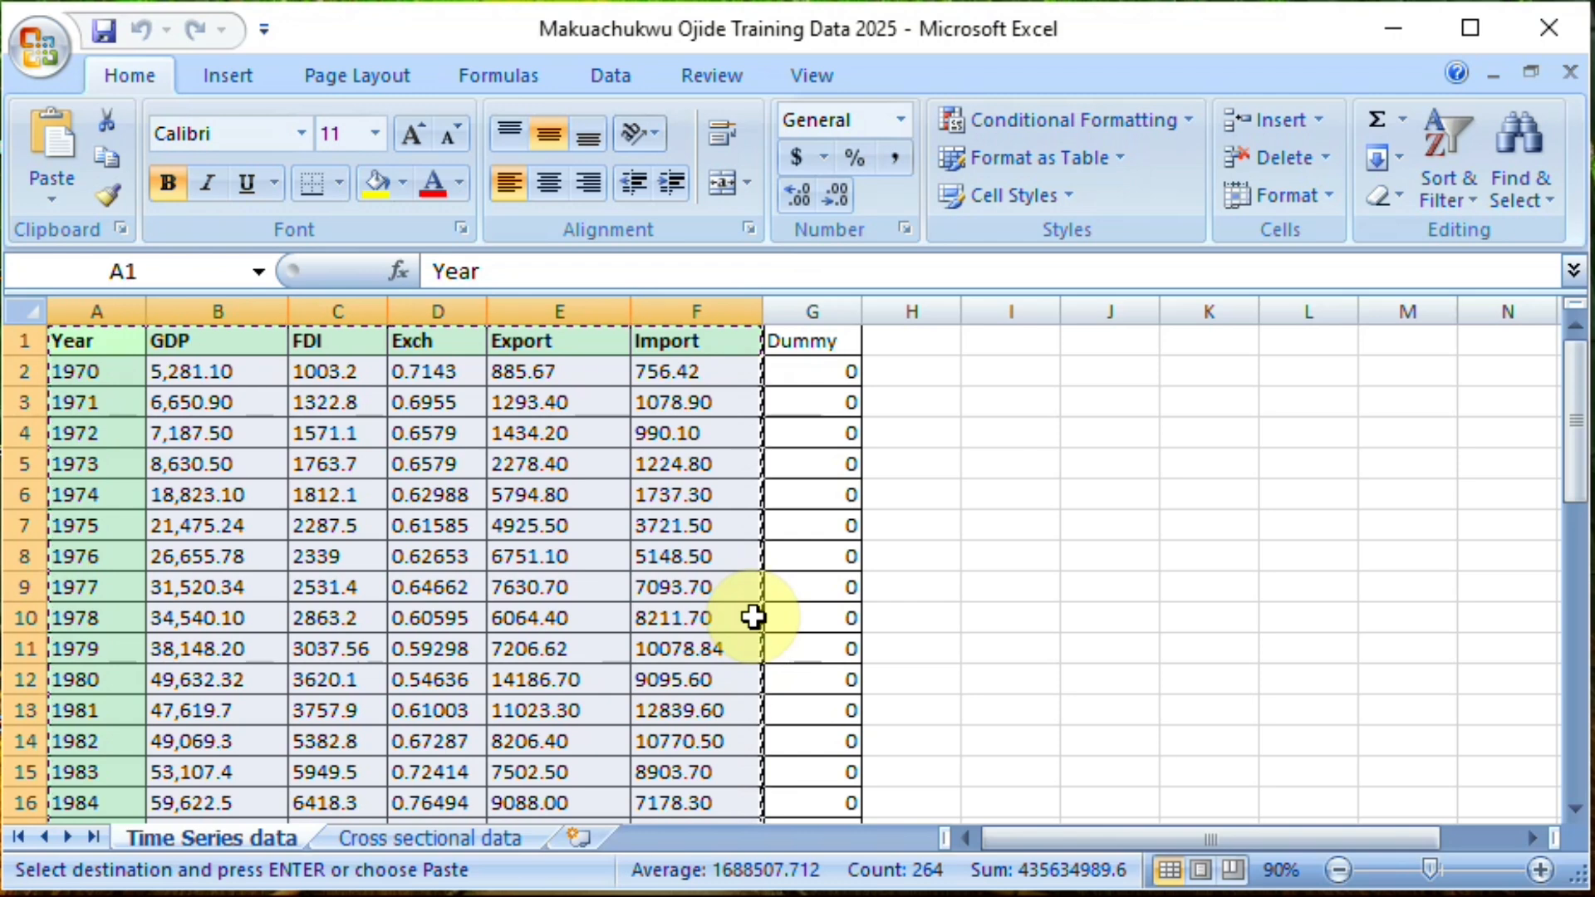
- Switch to EViews and paste the copied Year through Import data into the empty group starting at the 1970 row
left_click(847, 896)
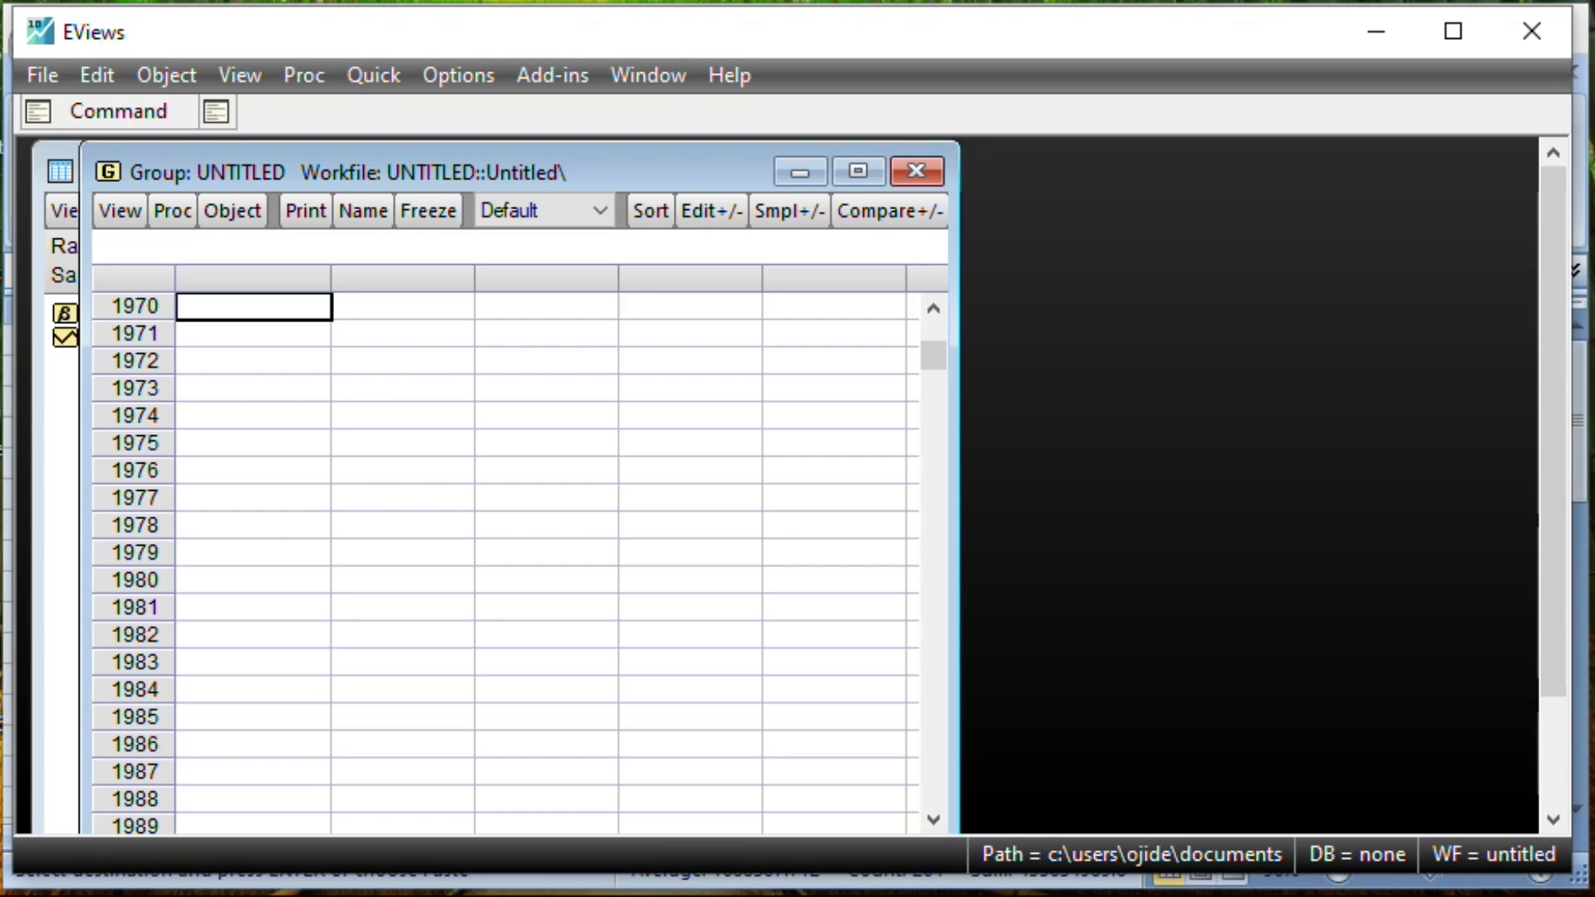
left_click(222, 309)
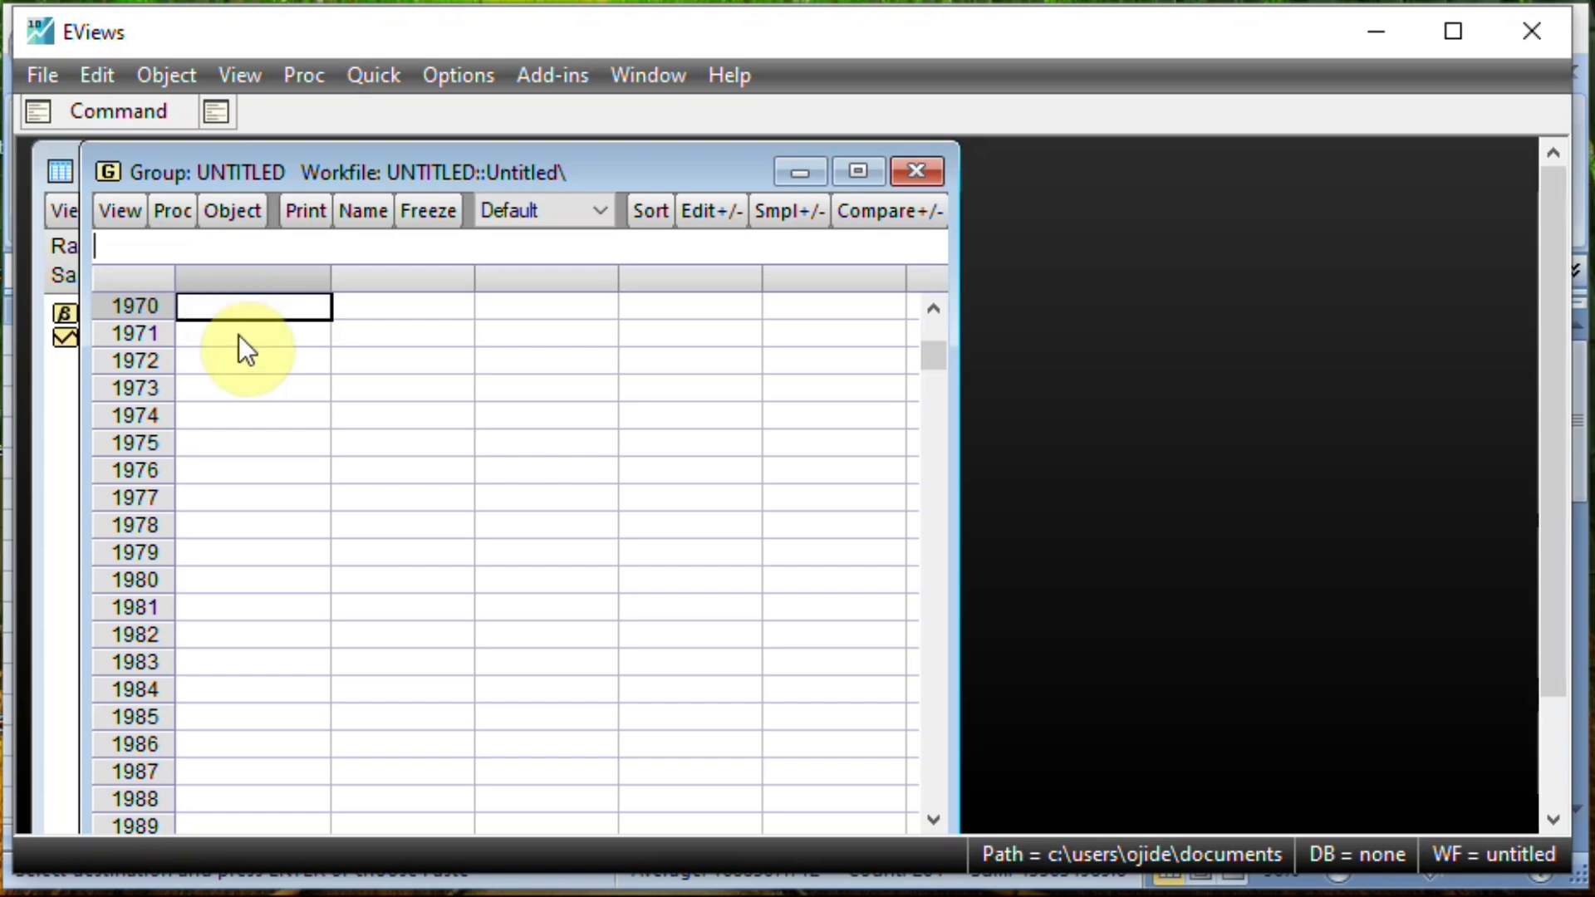
key("alt+Tab")
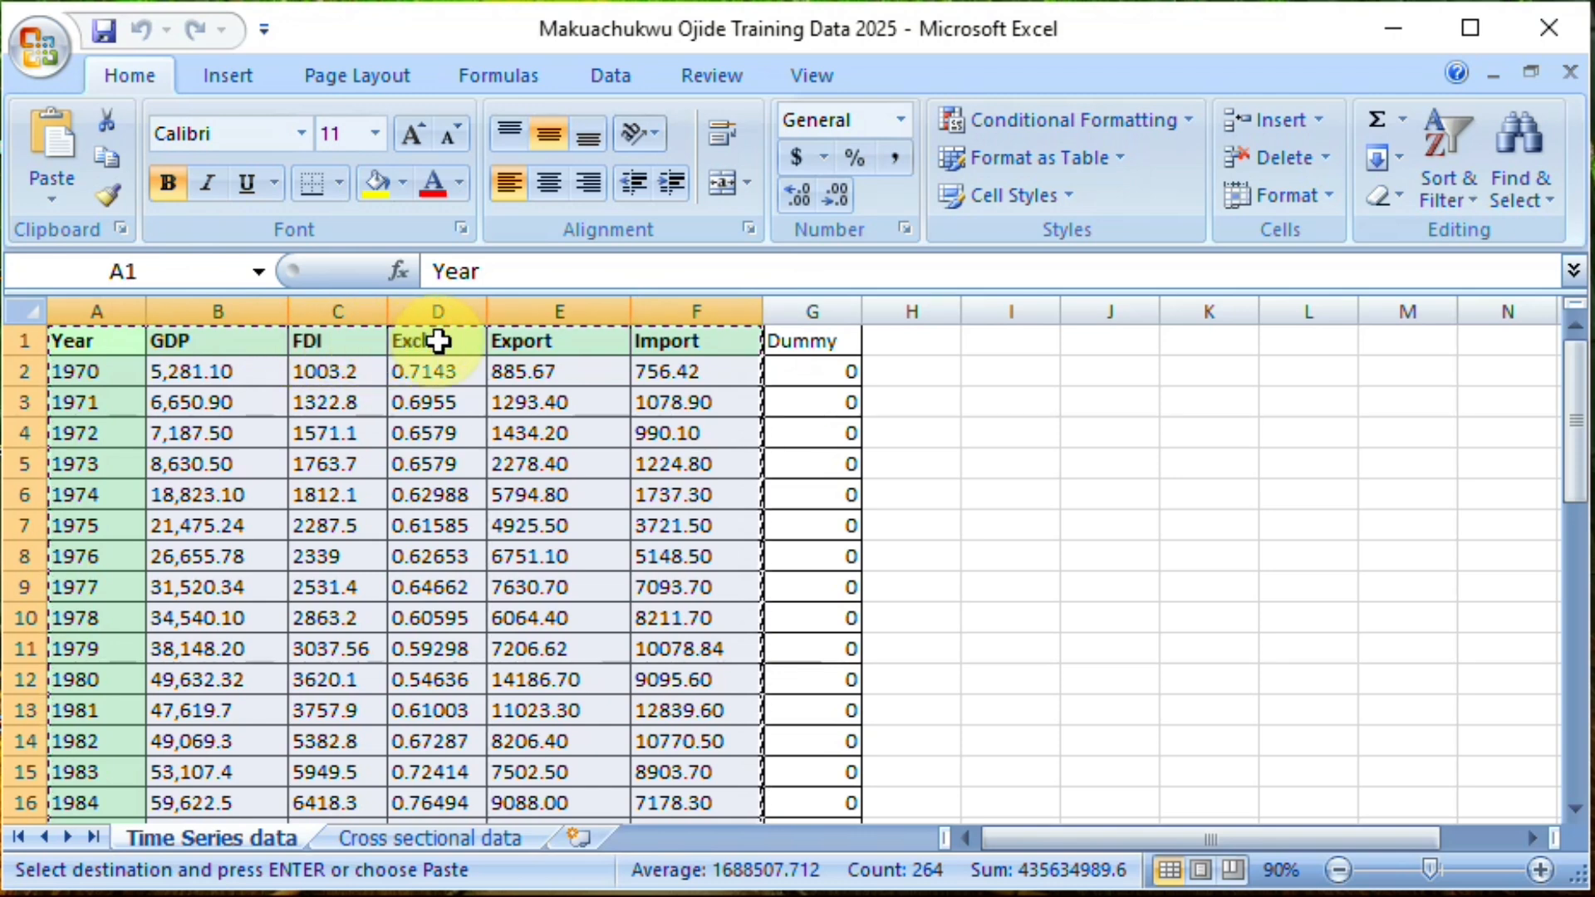
left_click(1396, 28)
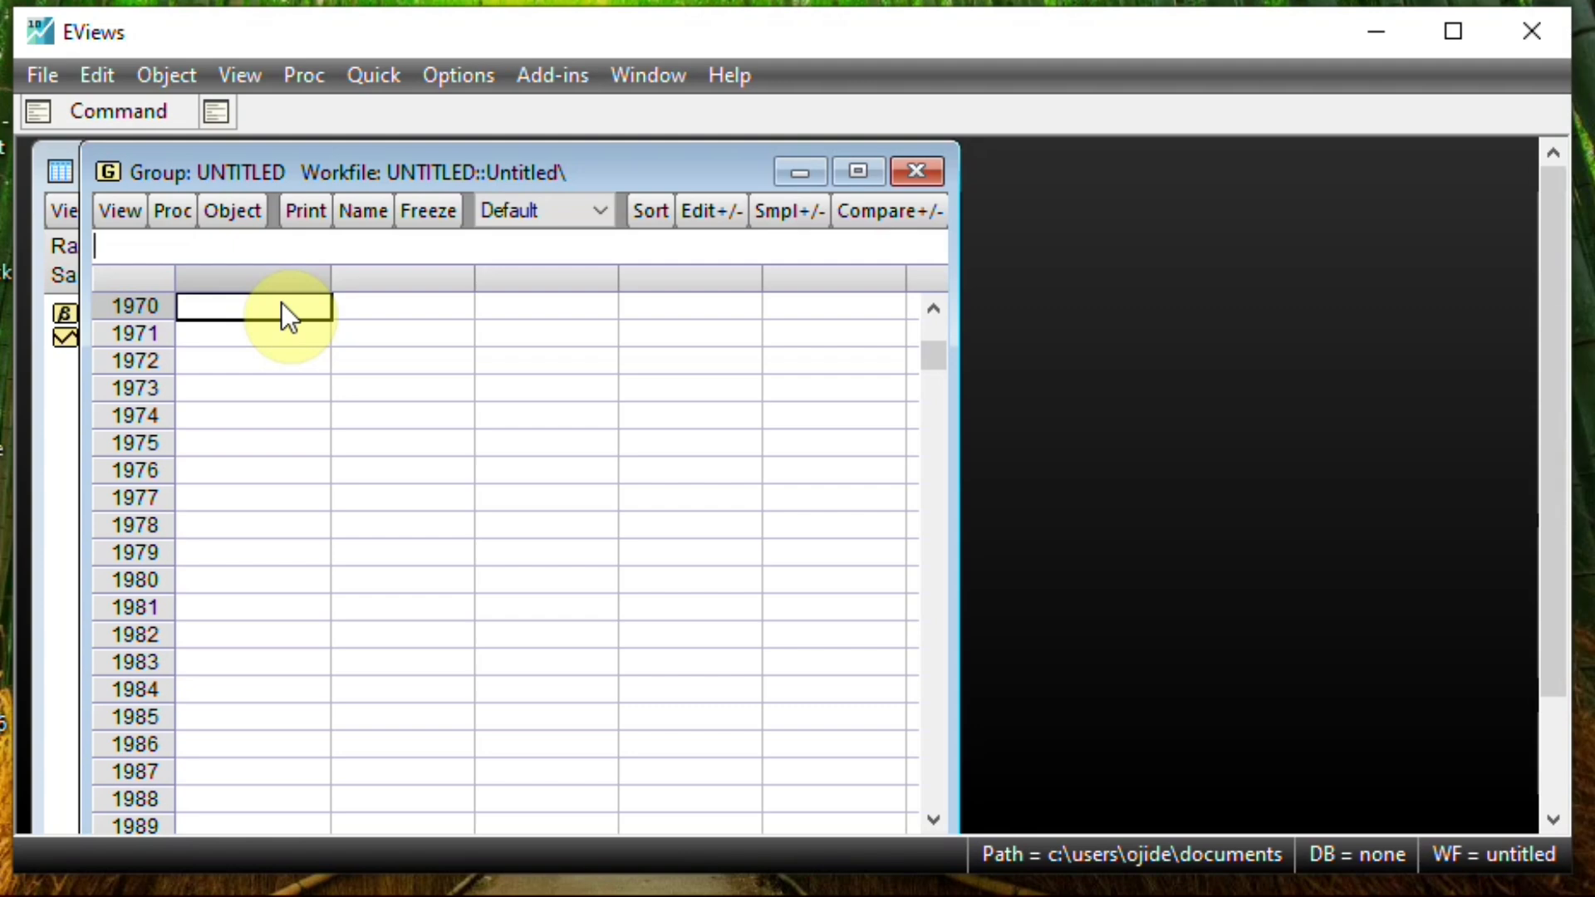
right_click(281, 311)
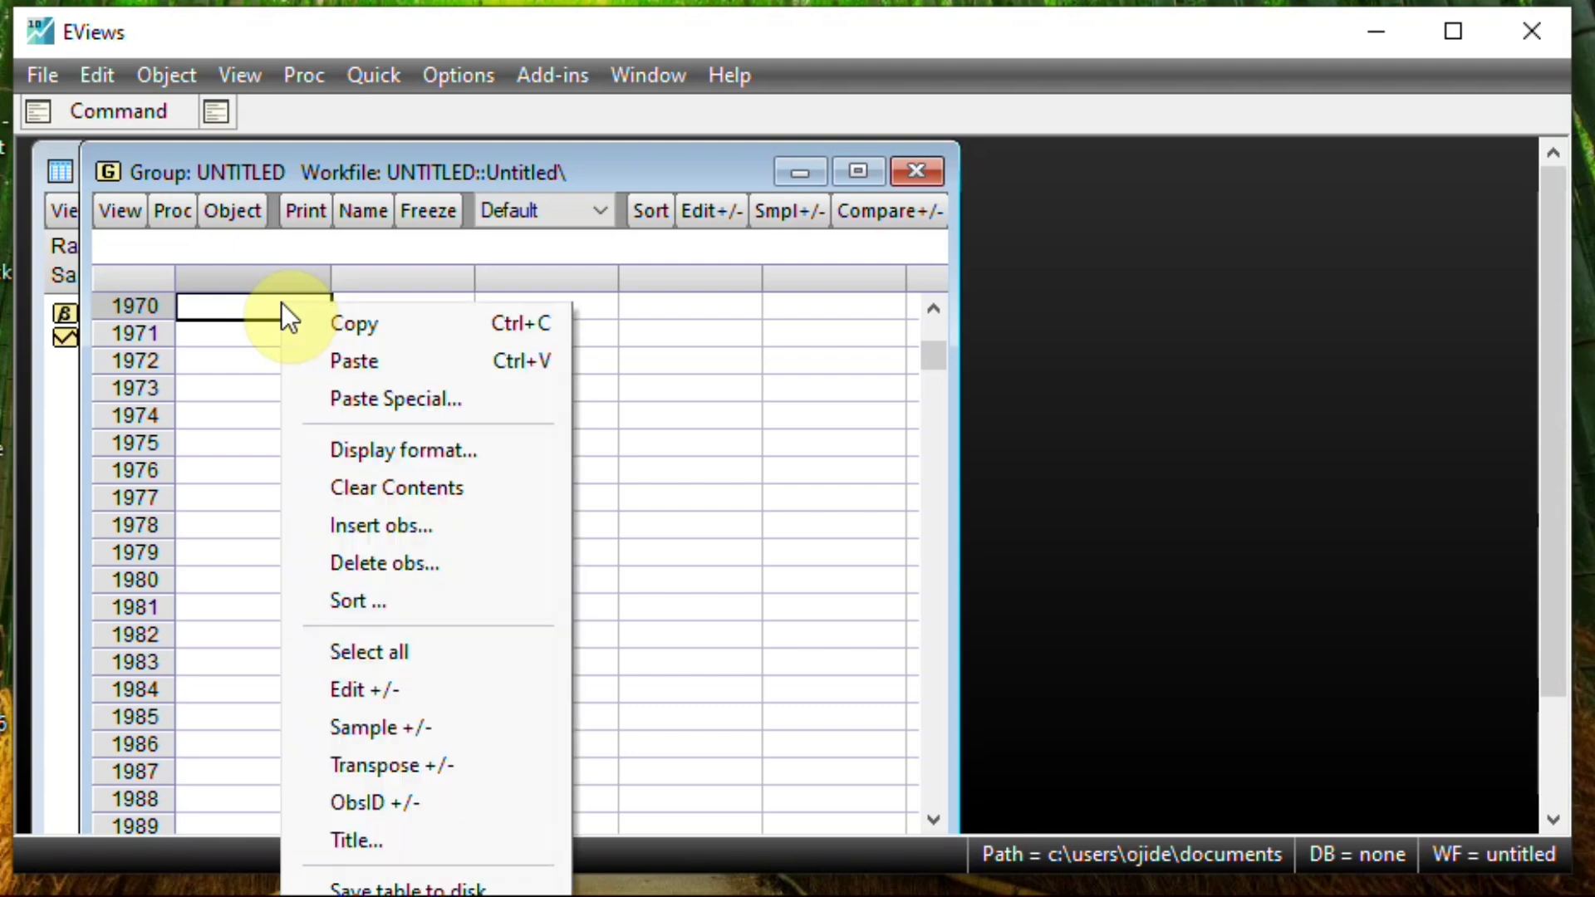
left_click(351, 359)
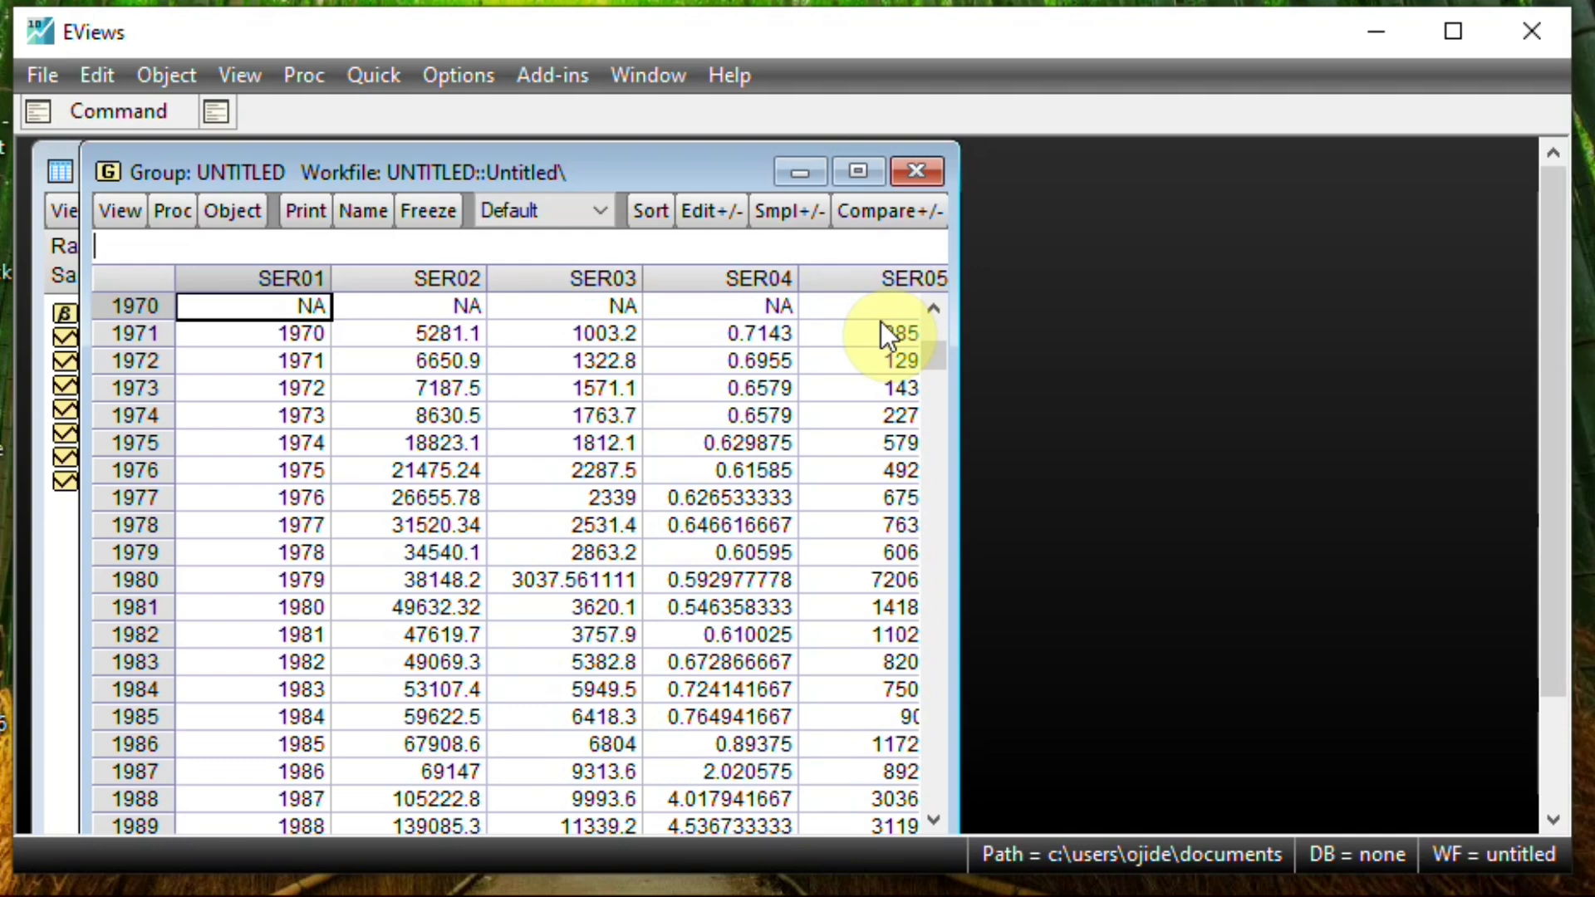
- Check the series list behind the group and delete the untitled group while closing it
left_click_drag(530, 166, 842, 173)
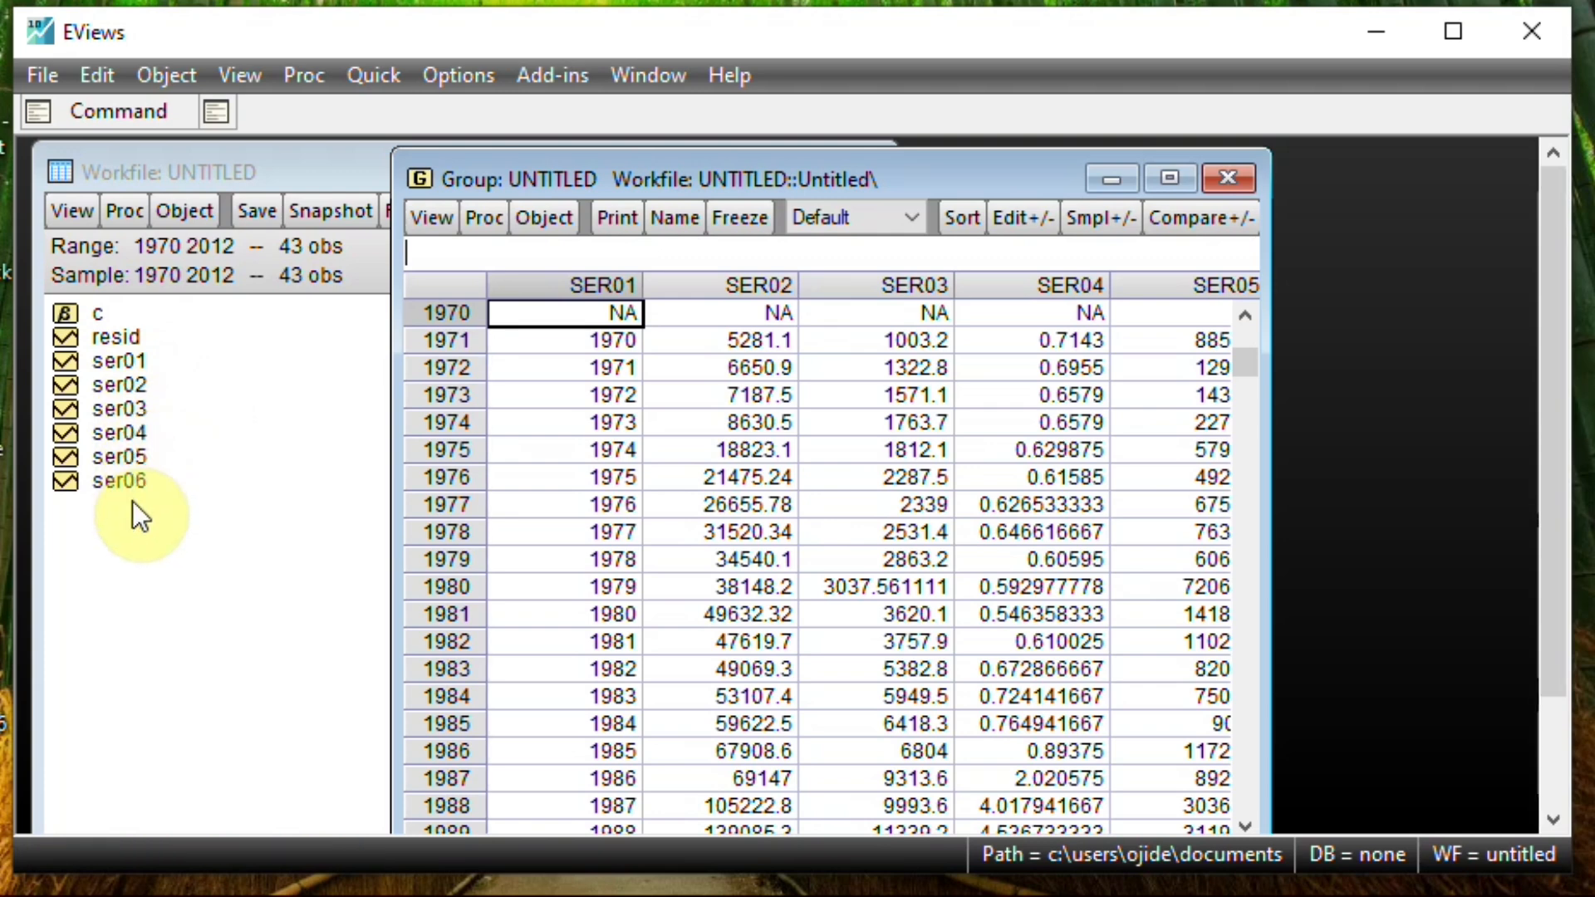
left_click(1225, 178)
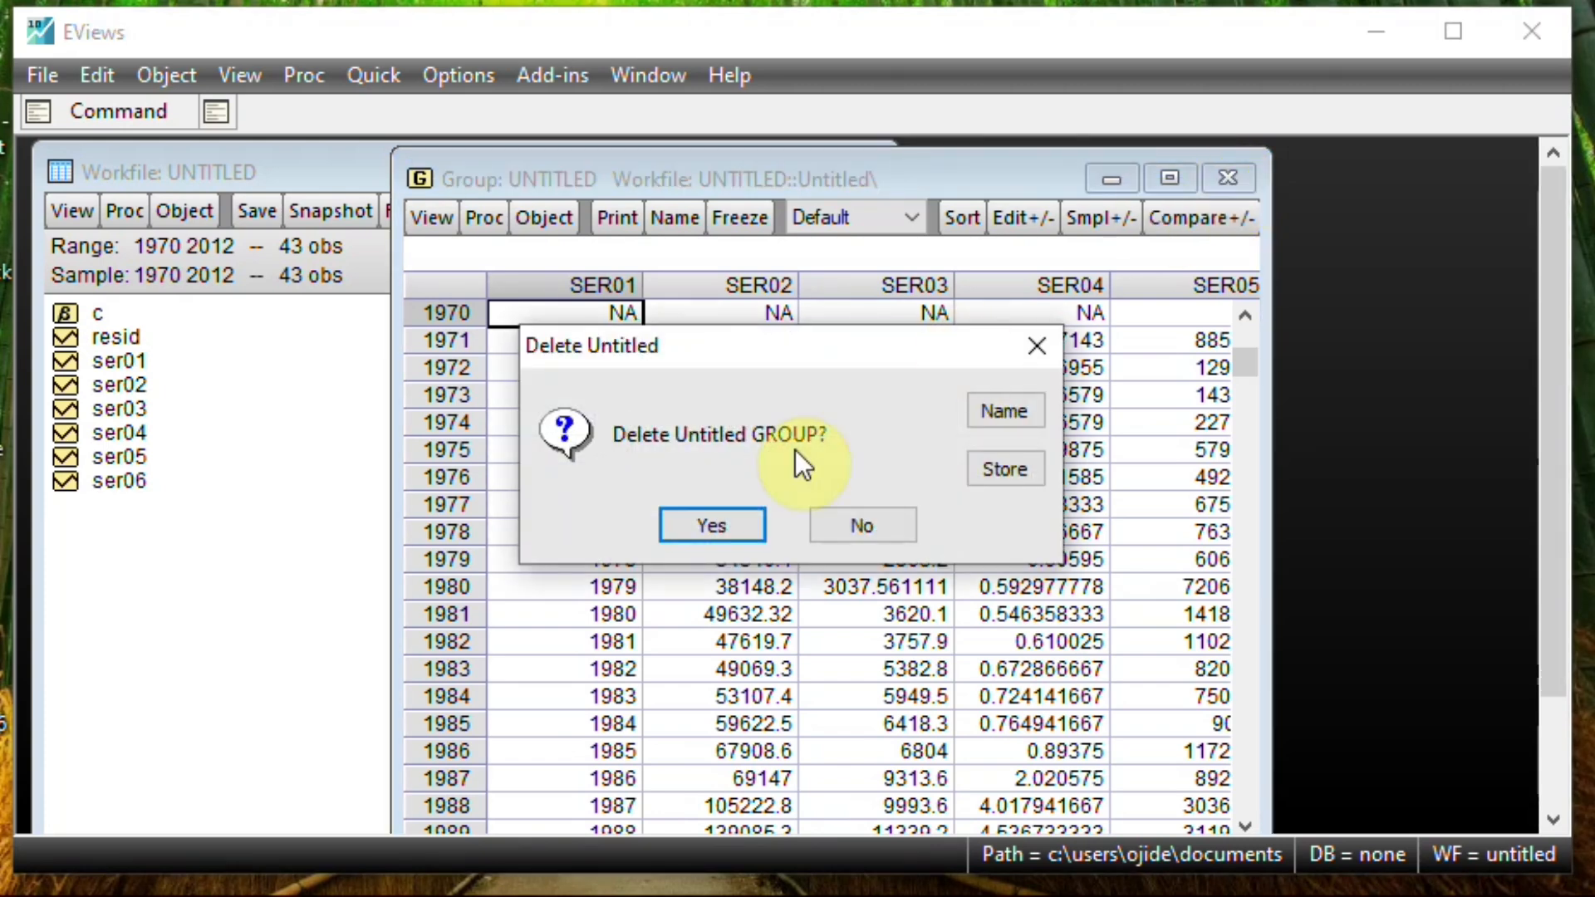
left_click(719, 523)
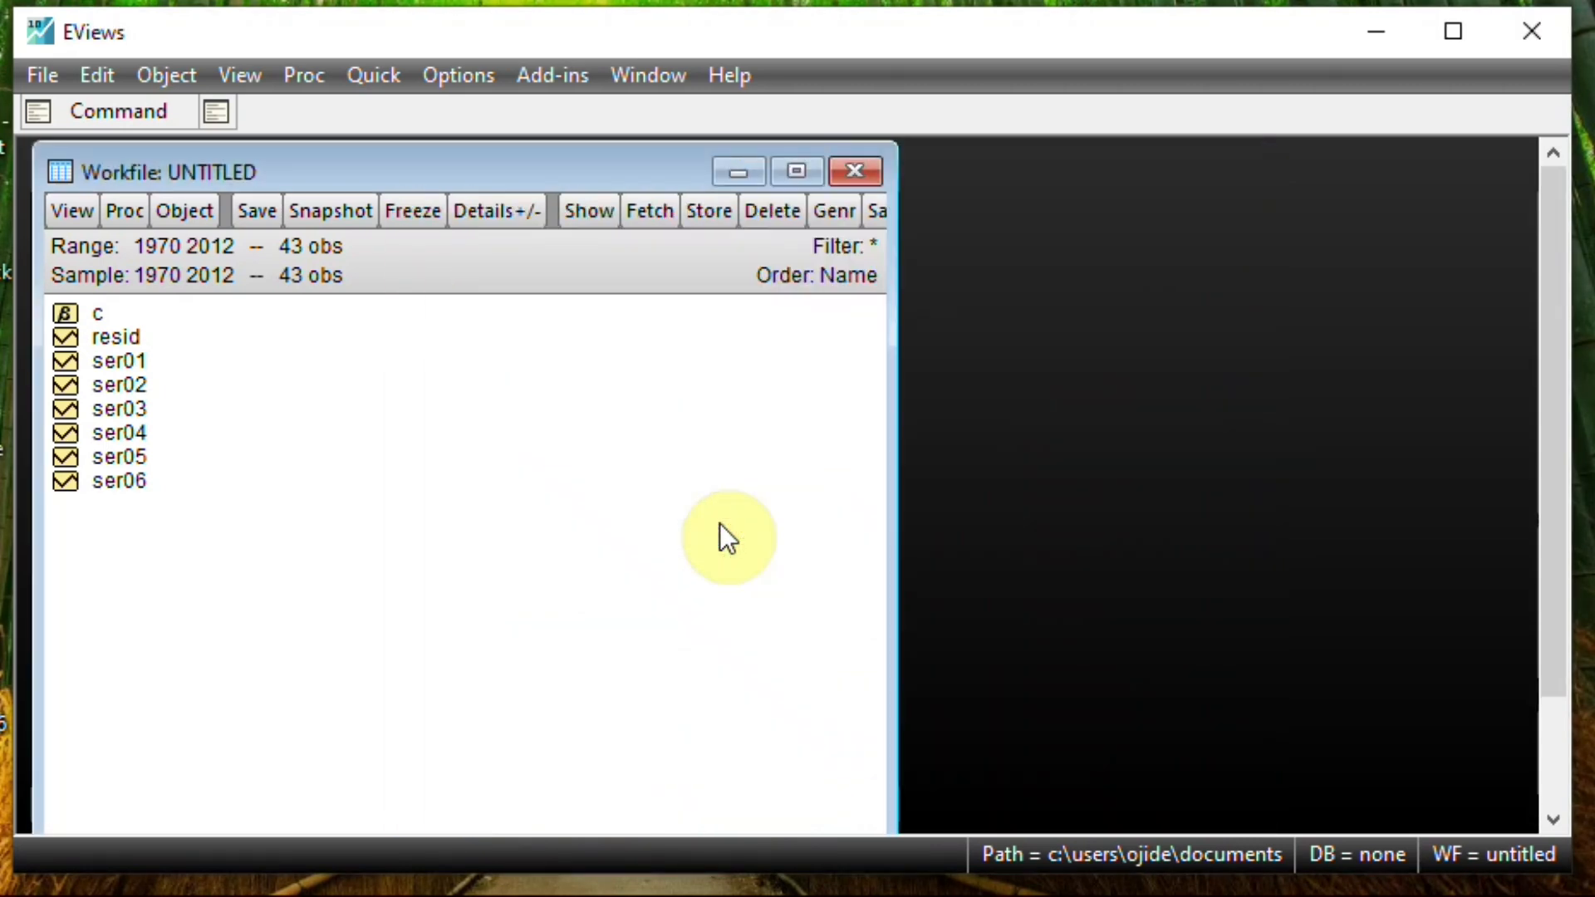
left_click(108, 362)
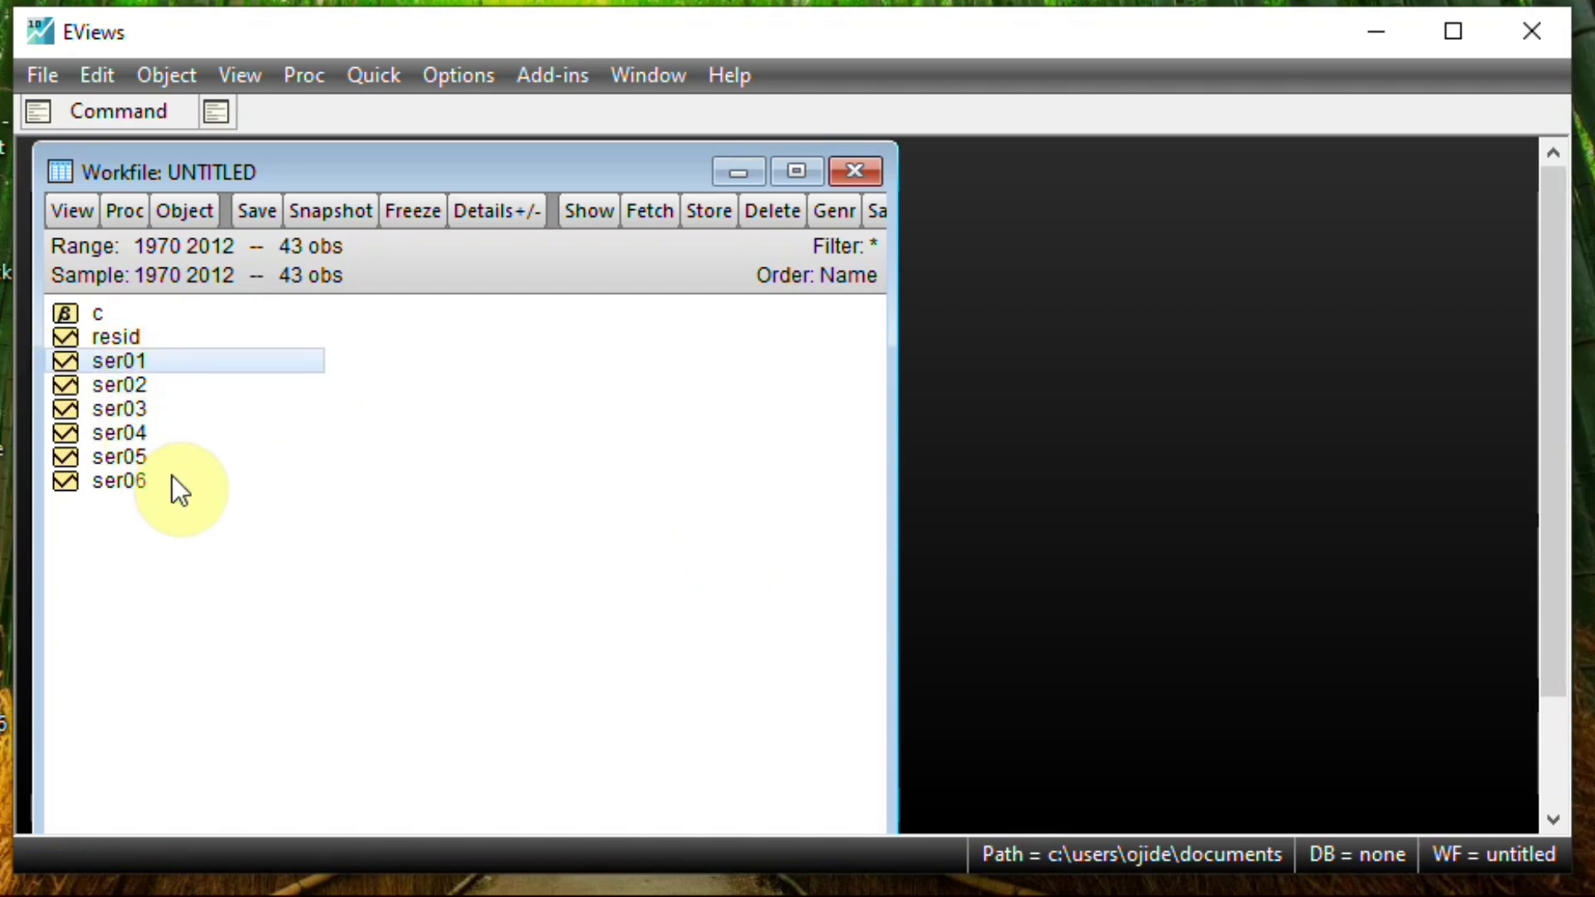
left_click(122, 482, "shift")
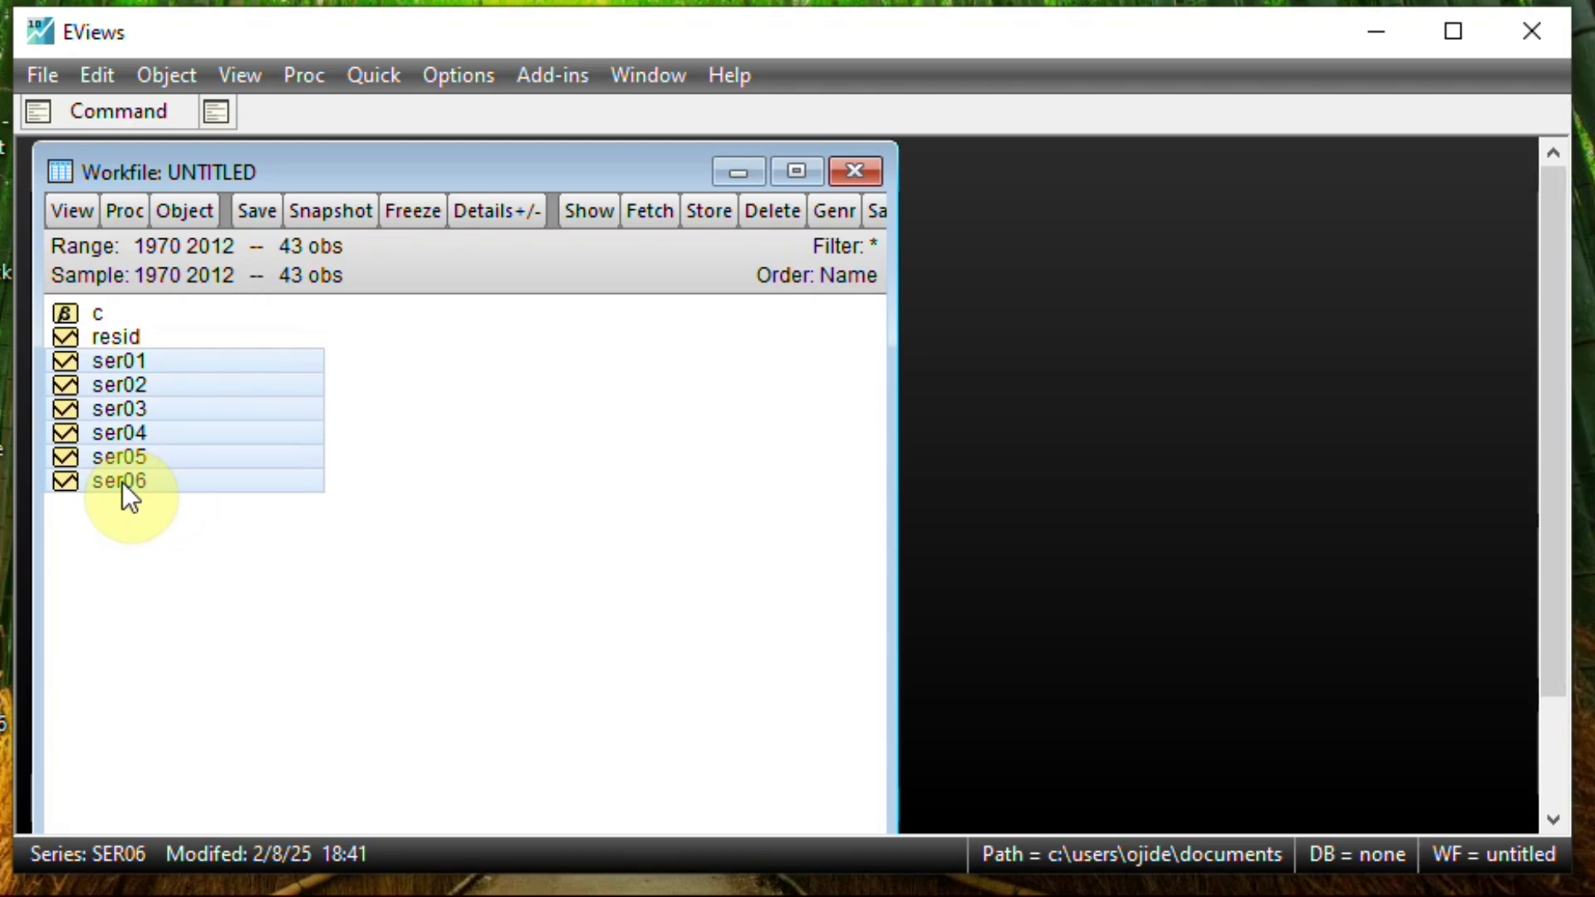
right_click(122, 482)
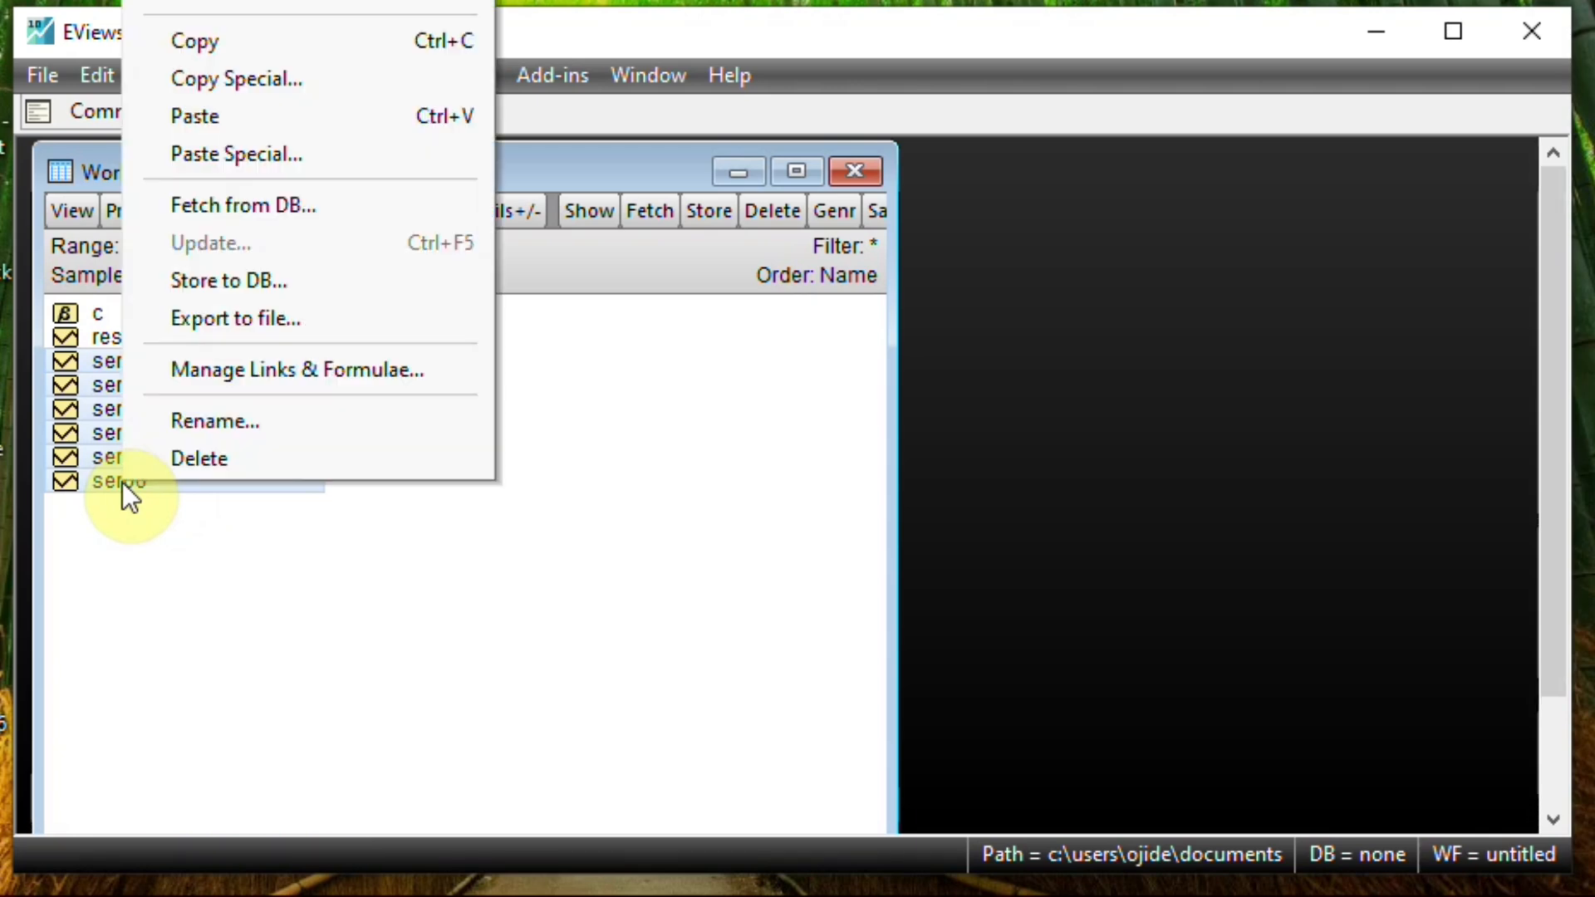
left_click(400, 649)
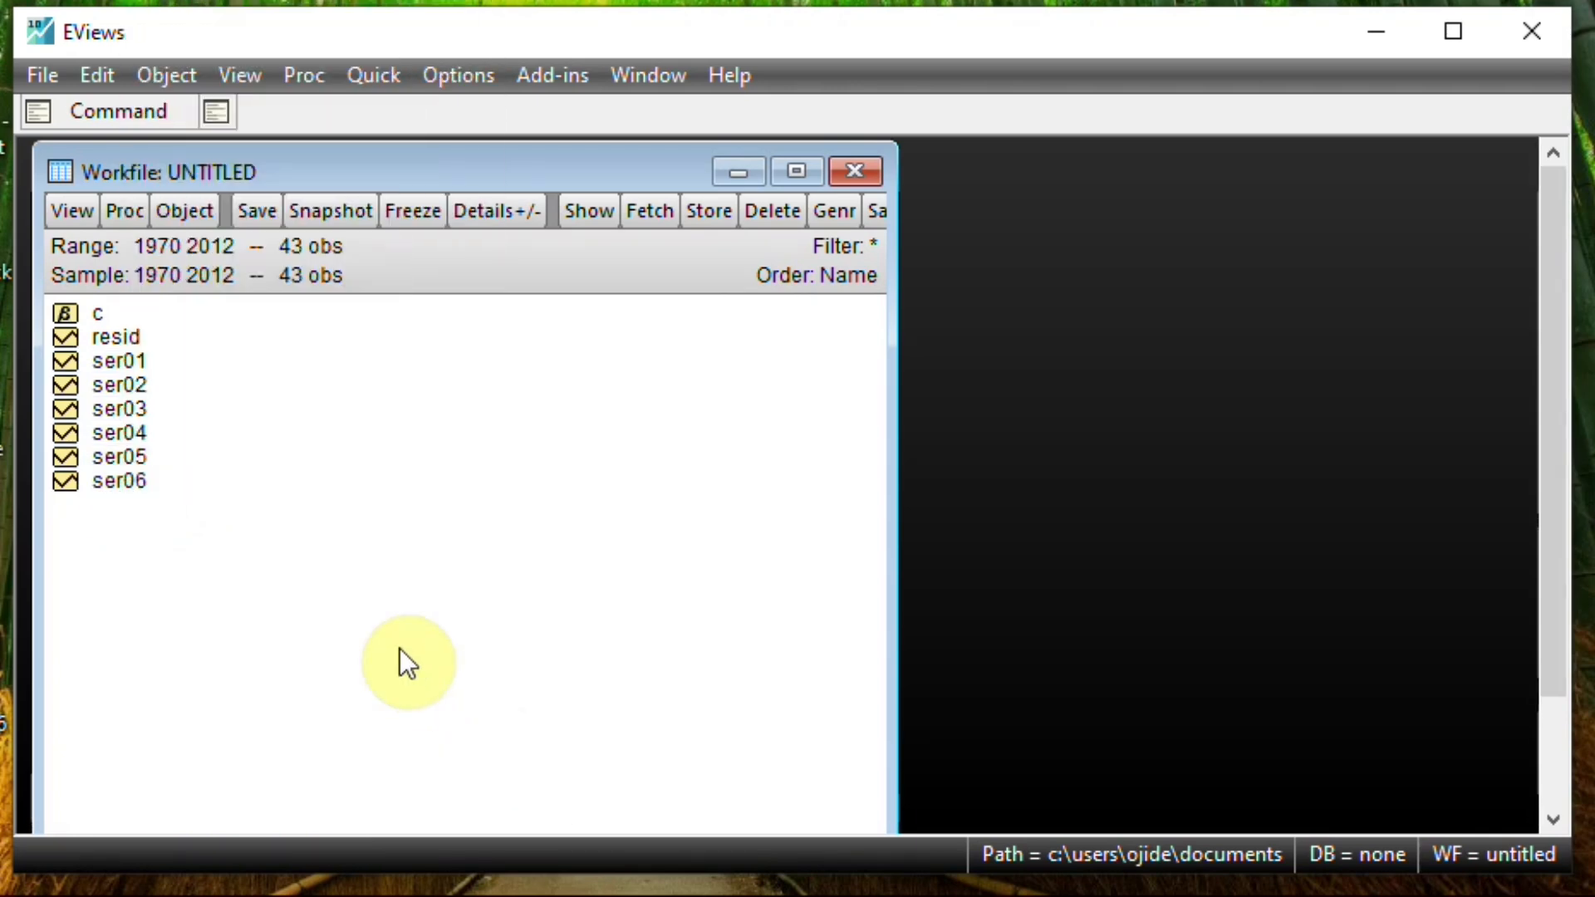
- Delete series ser01 through ser06 from the workfile
left_click(71, 357)
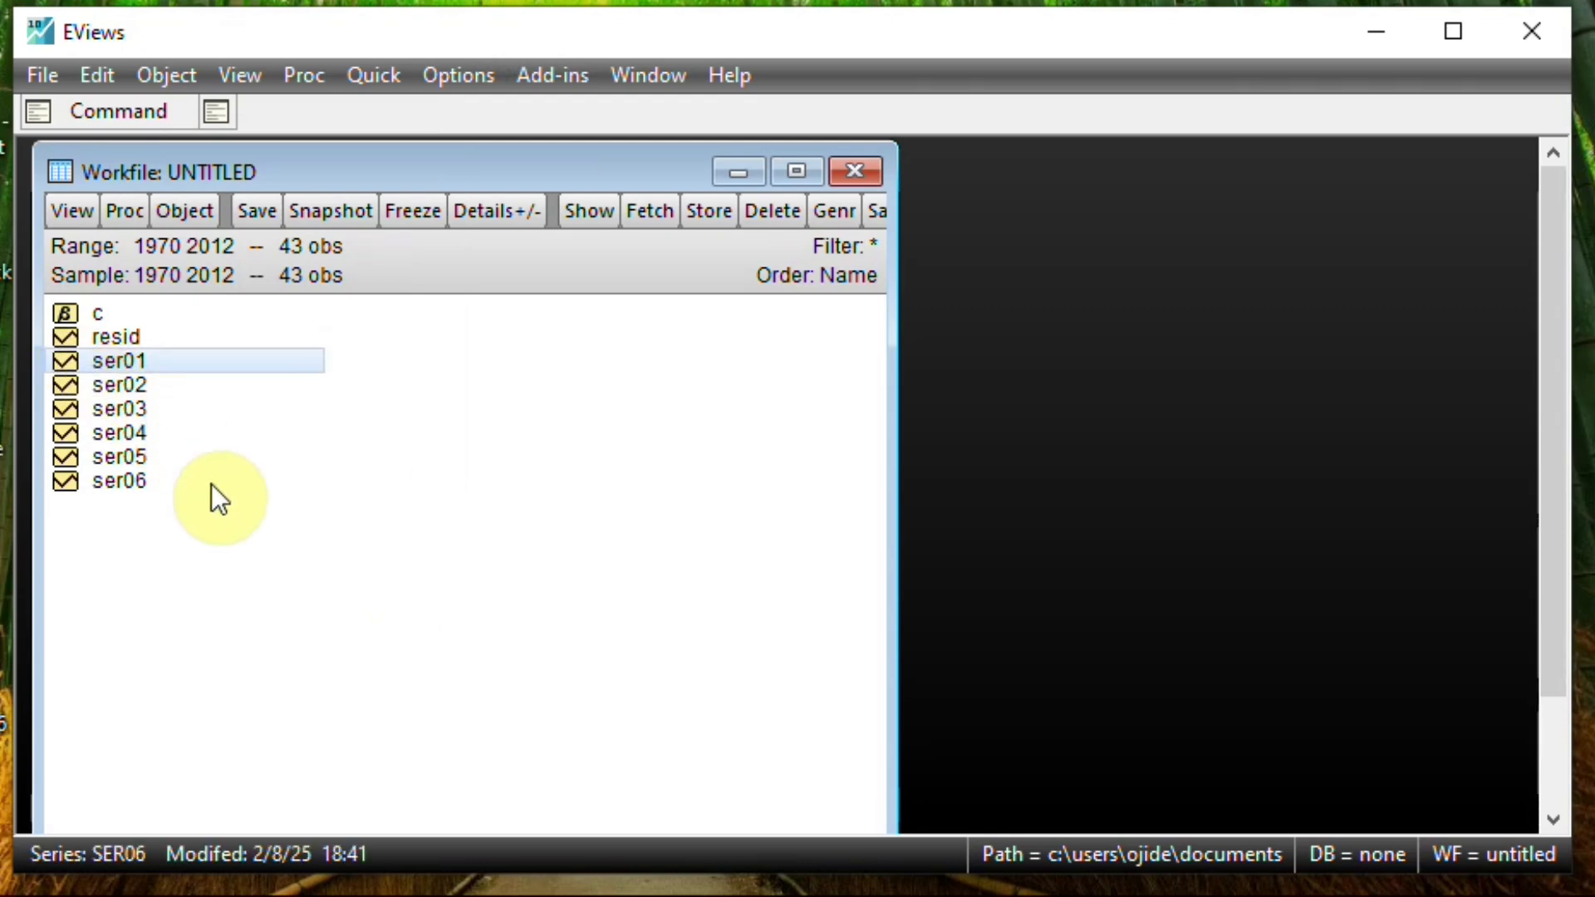
left_click(130, 481, "shift")
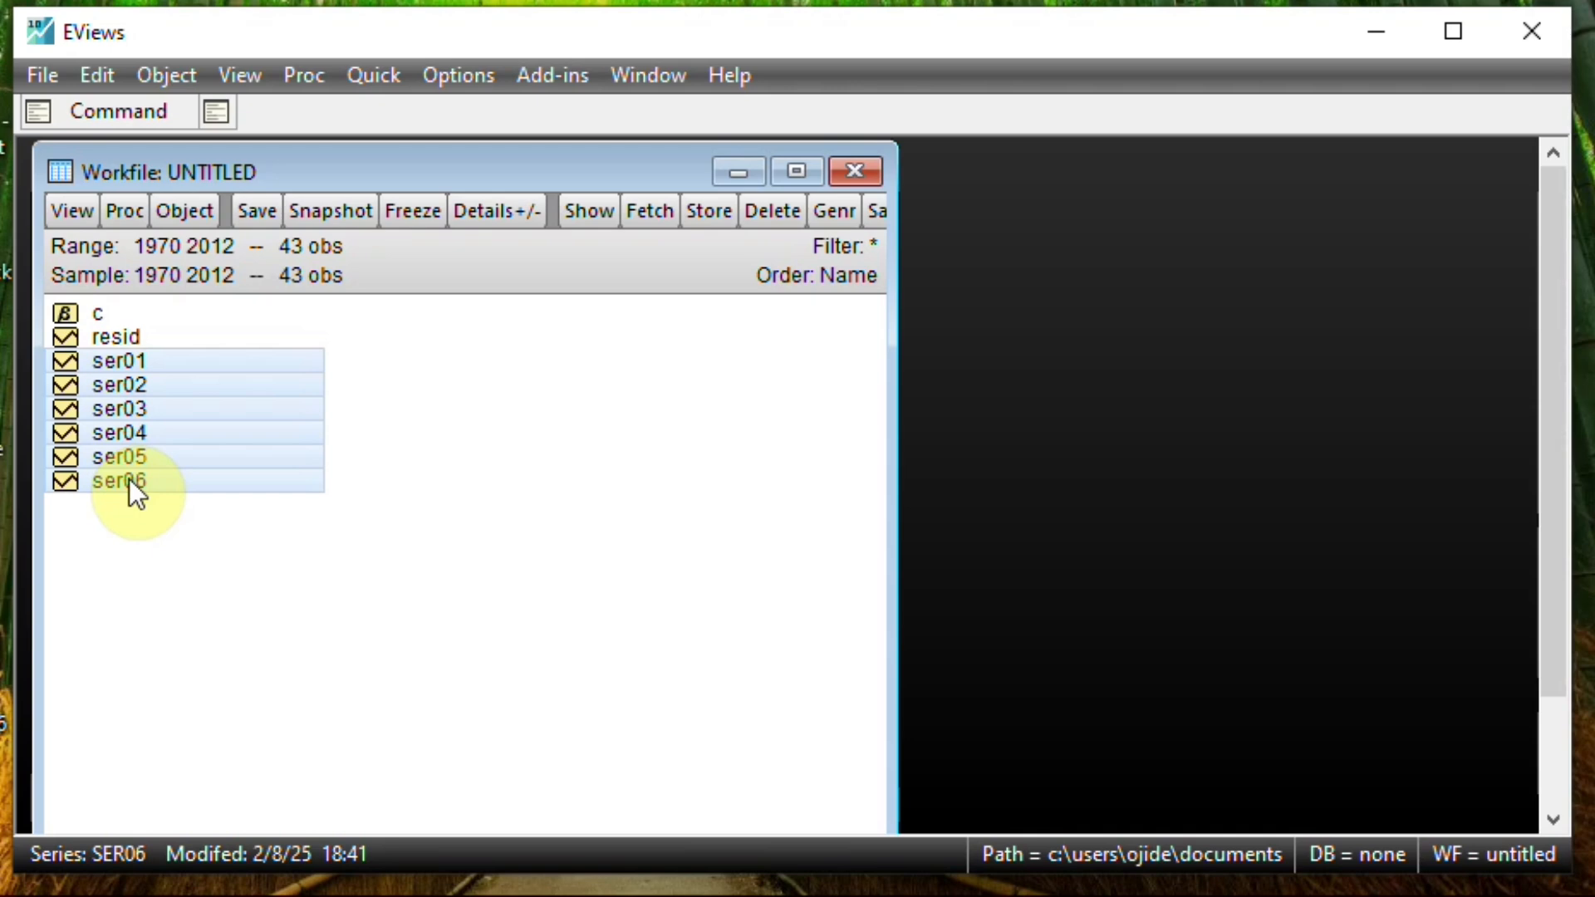
right_click(128, 478)
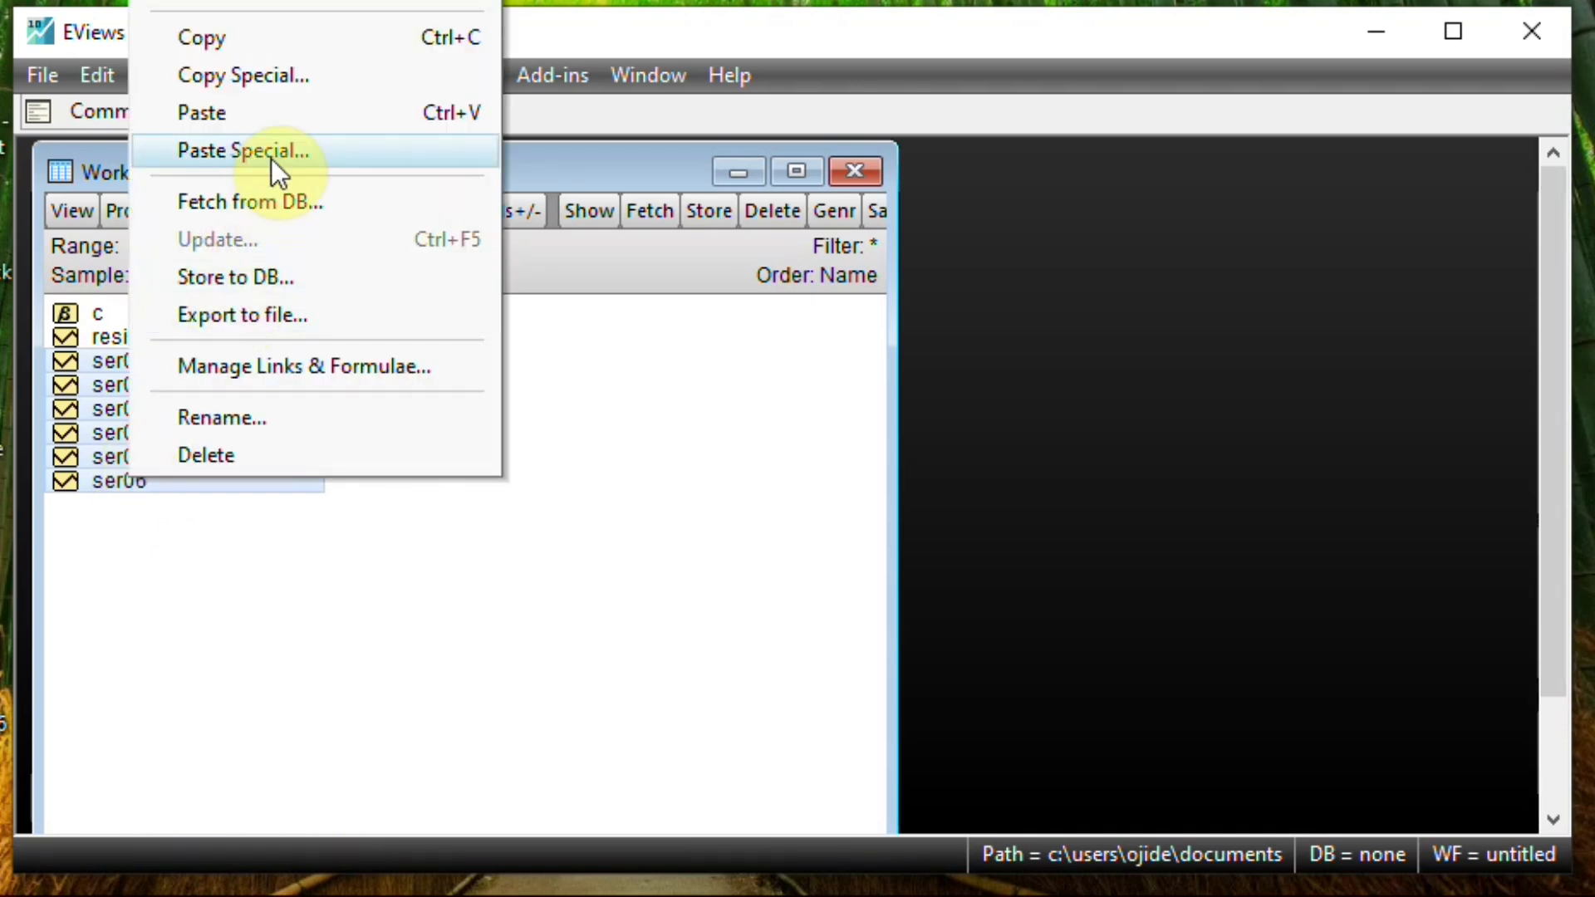
left_click(223, 452)
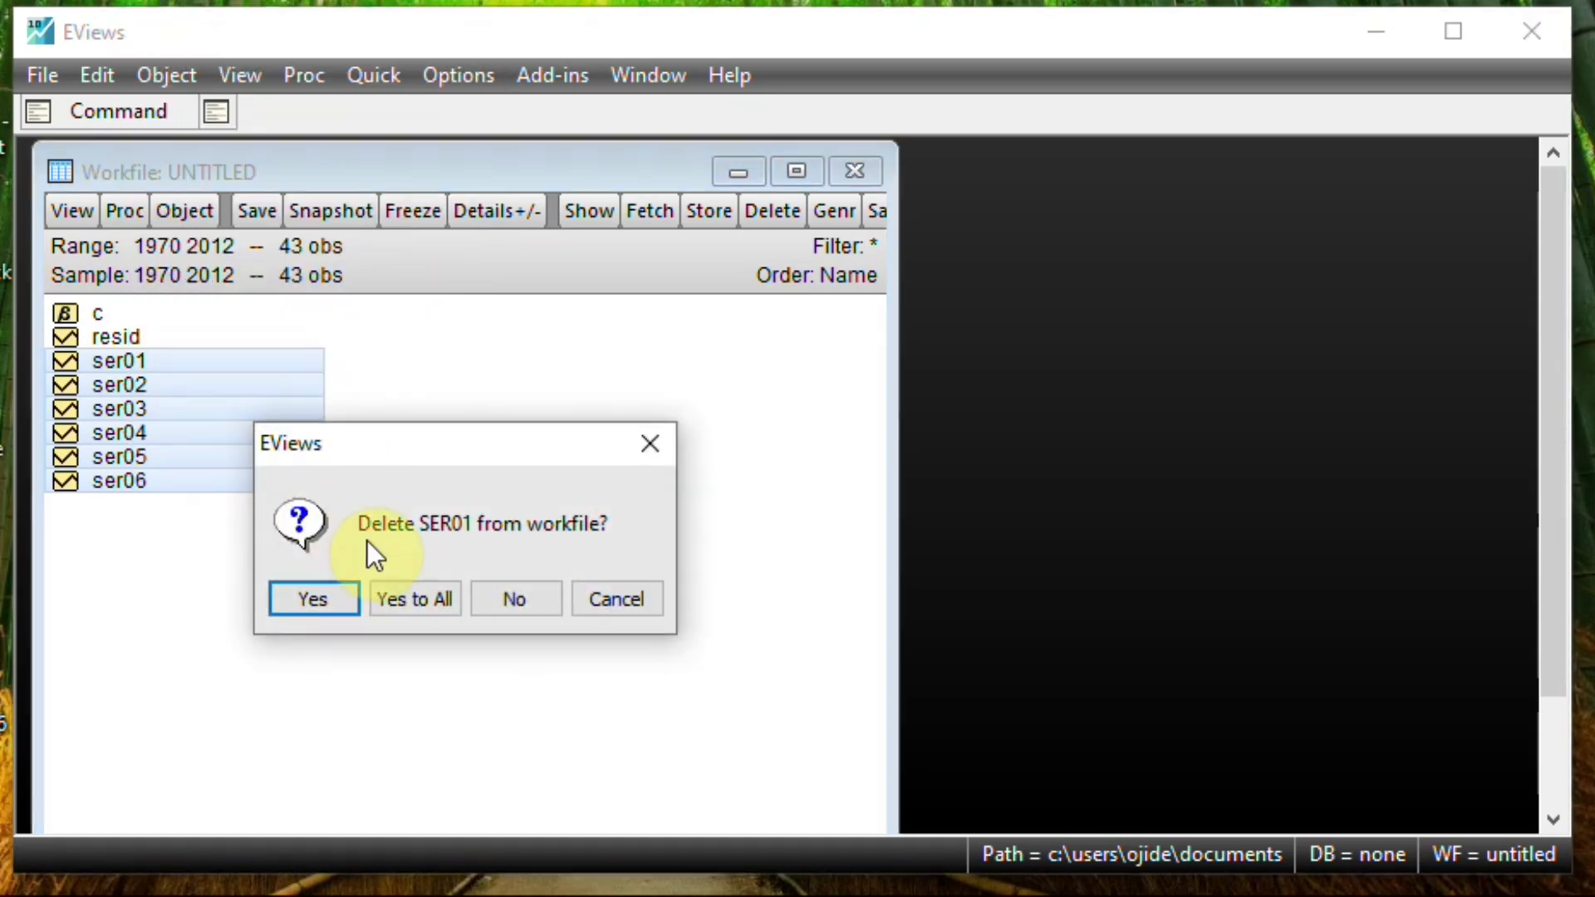
left_click(424, 601)
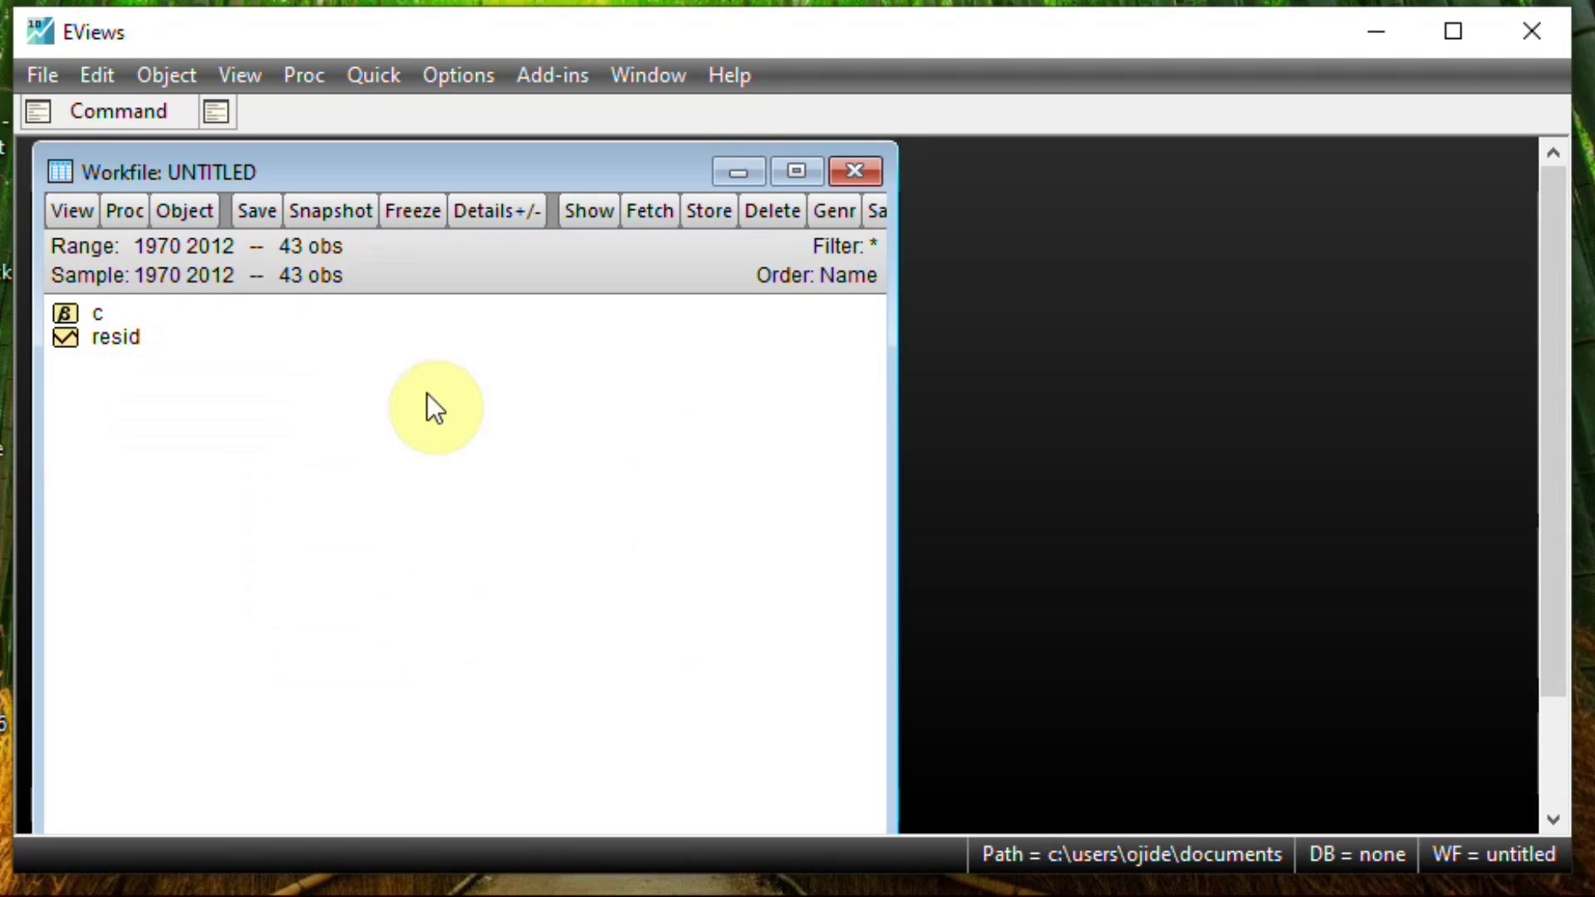
- Open a new empty group, paste the copied data with headers into the name row above 1970, and widen the group to fit all columns
left_click(382, 81)
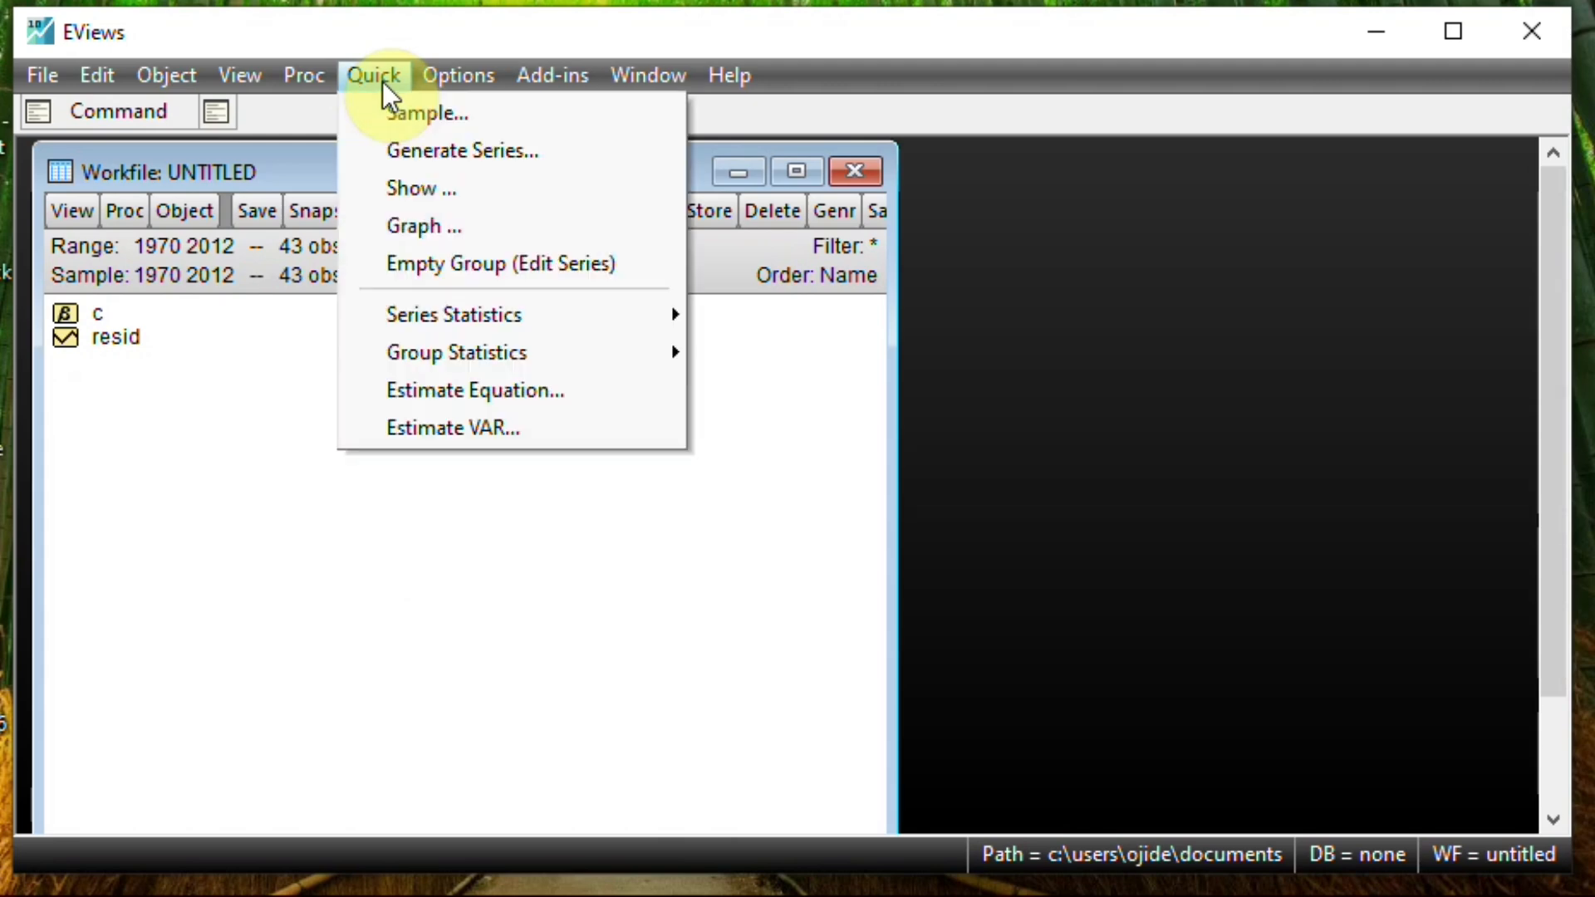
left_click(405, 262)
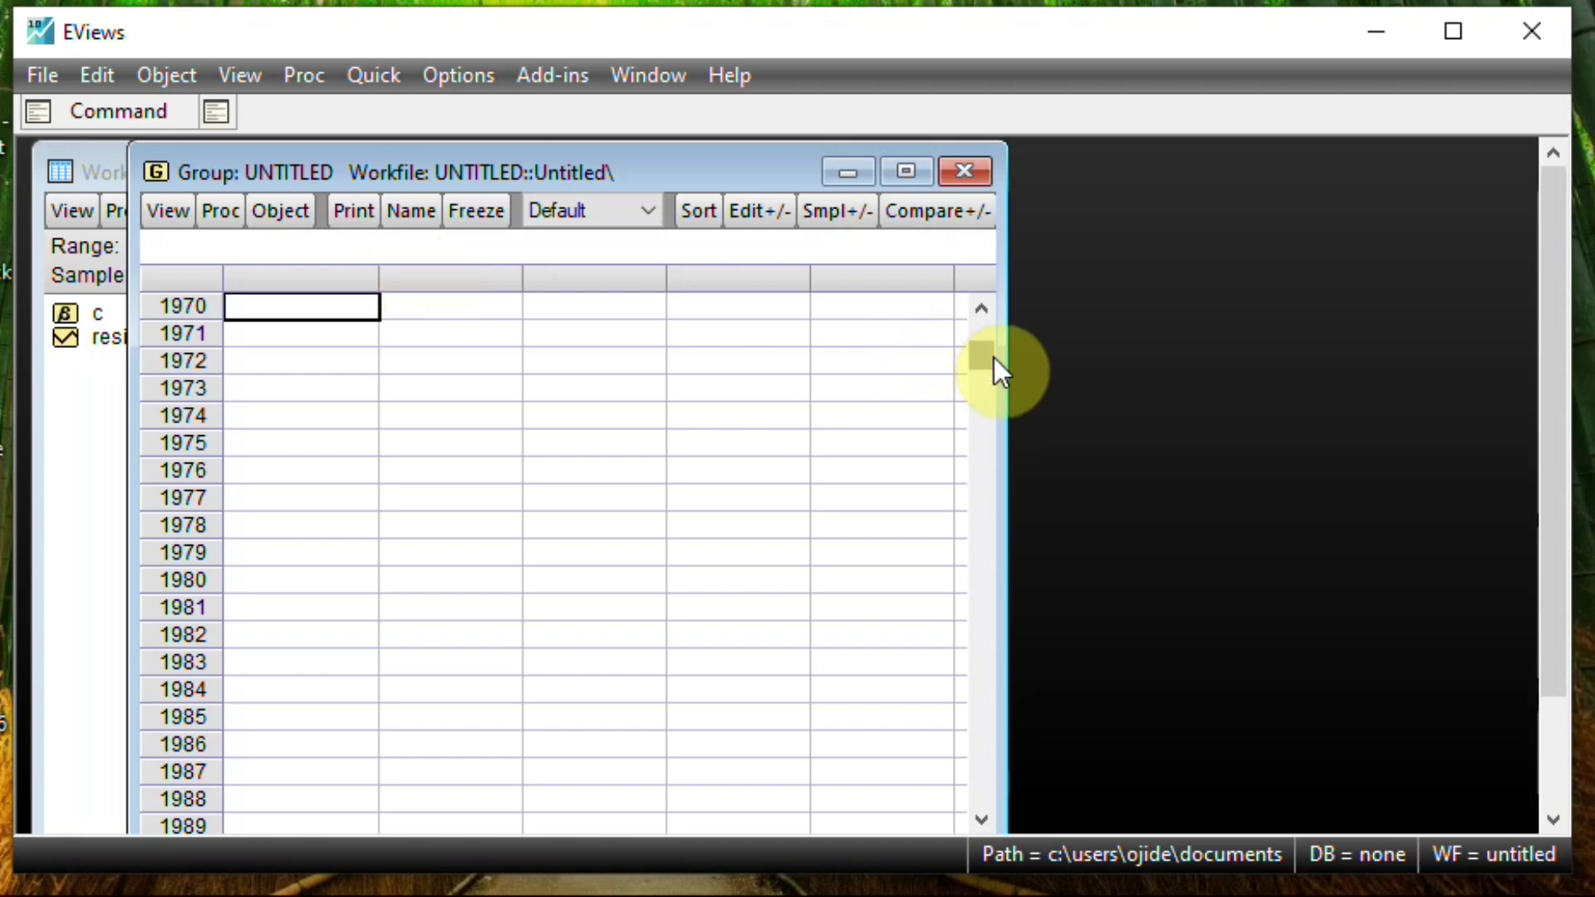
left_click(982, 311)
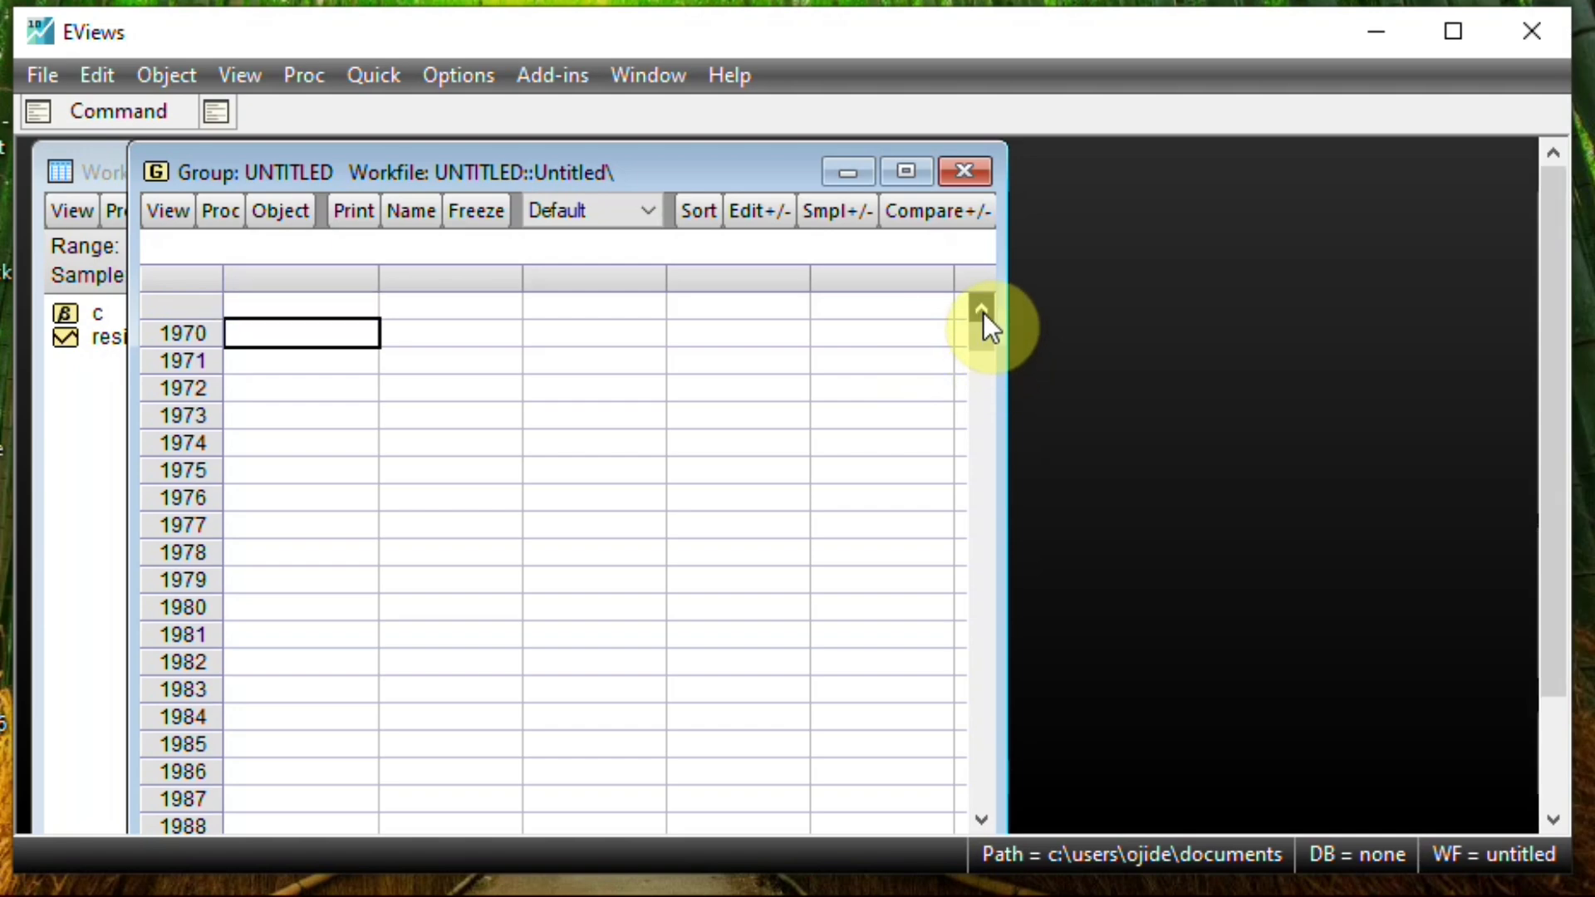
left_click(340, 306)
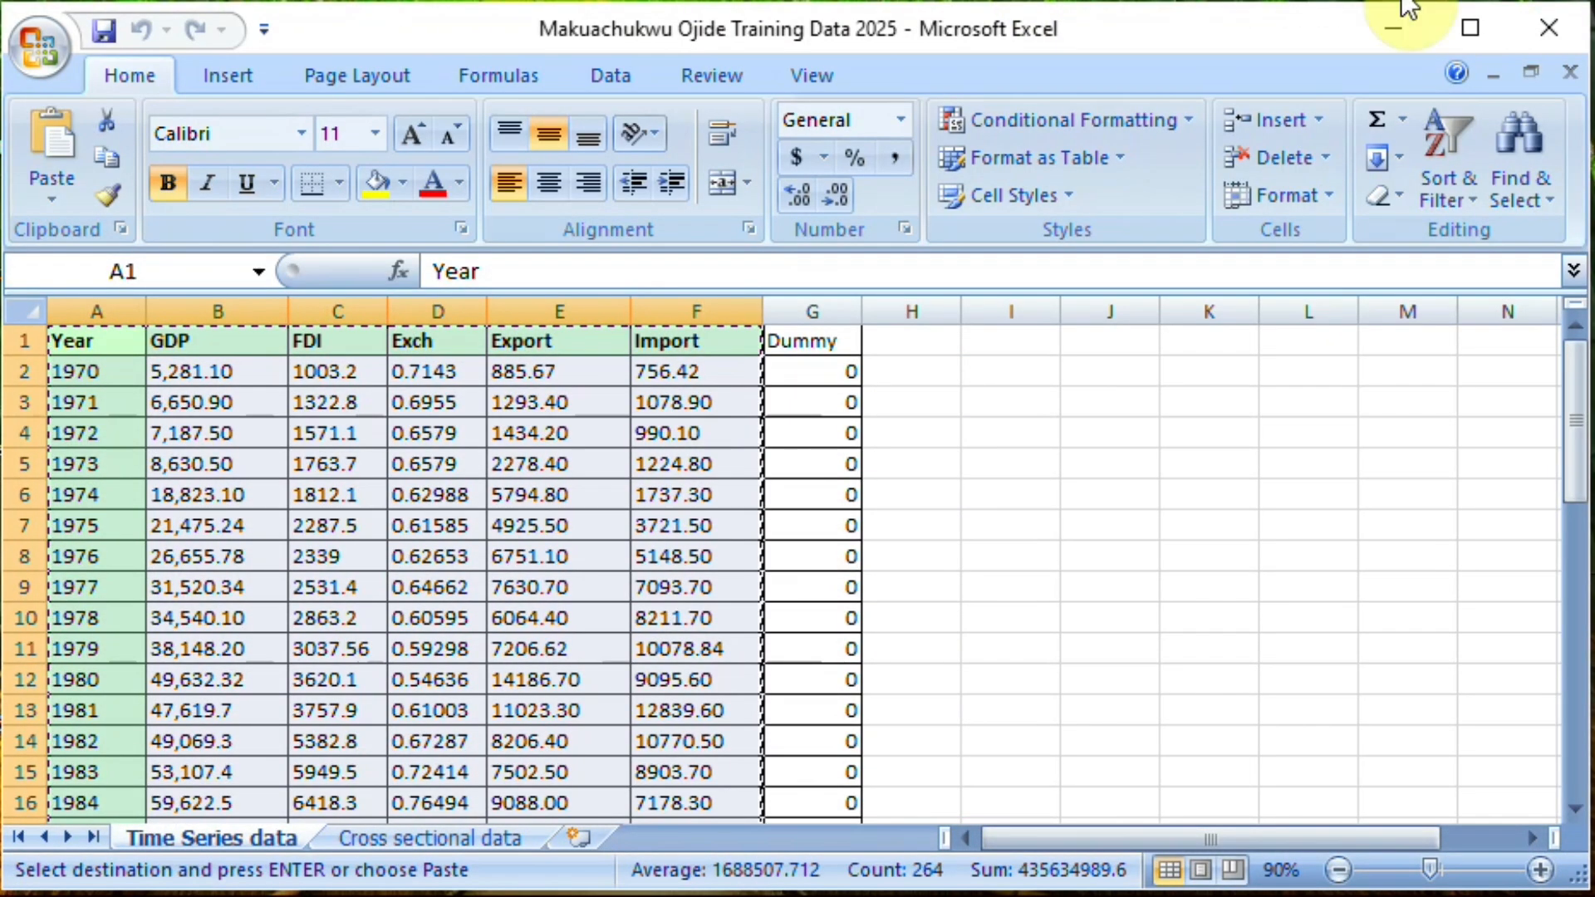
left_click(1395, 33)
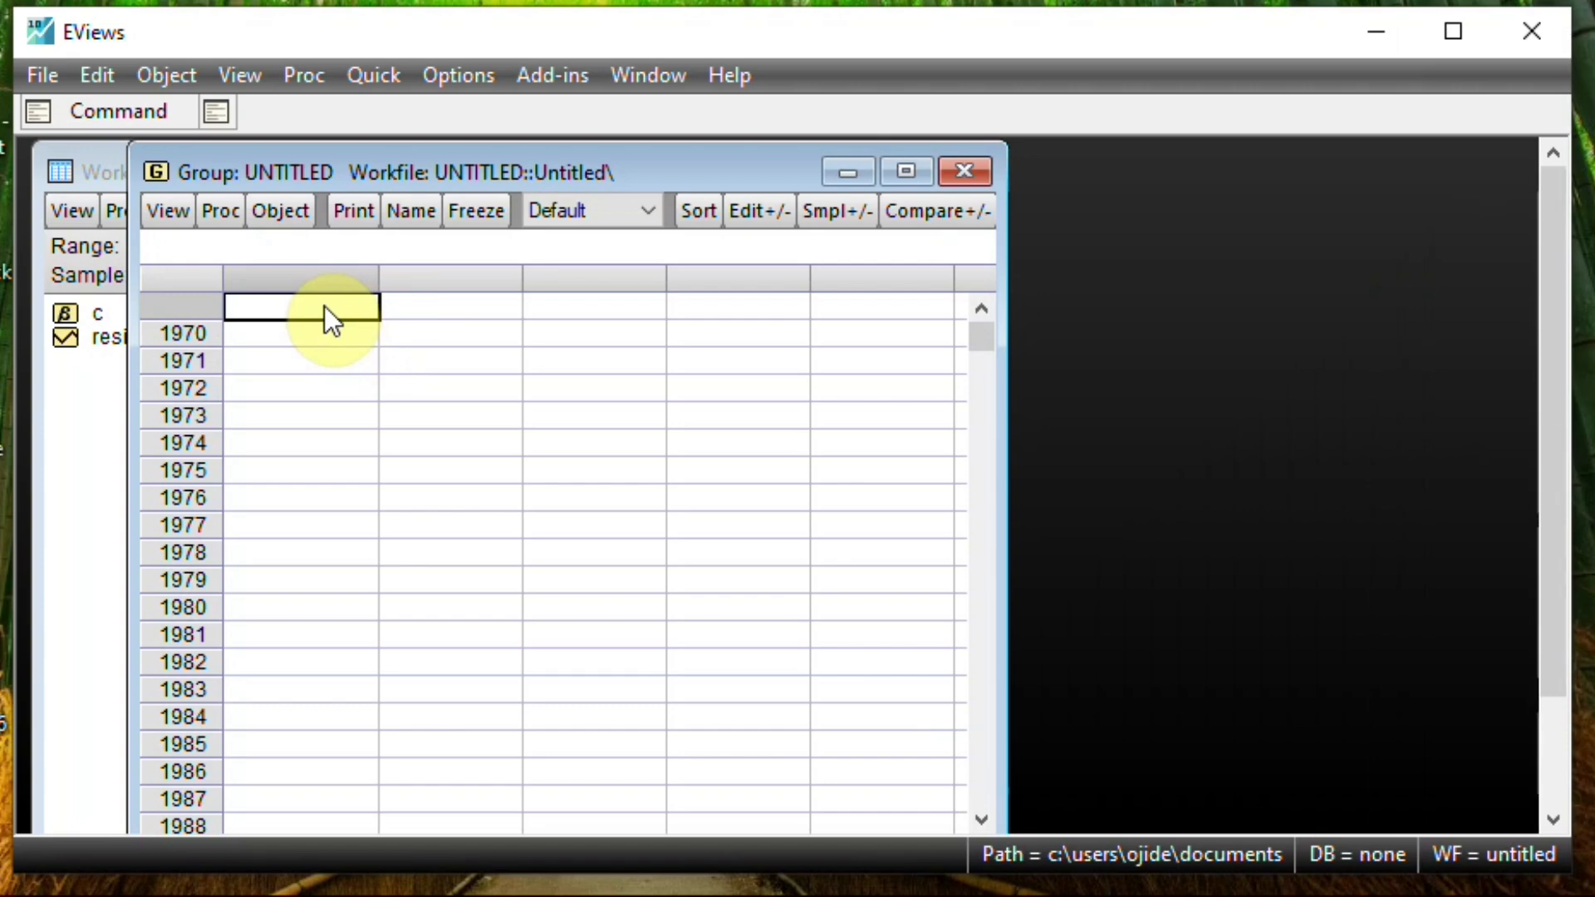
right_click(324, 305)
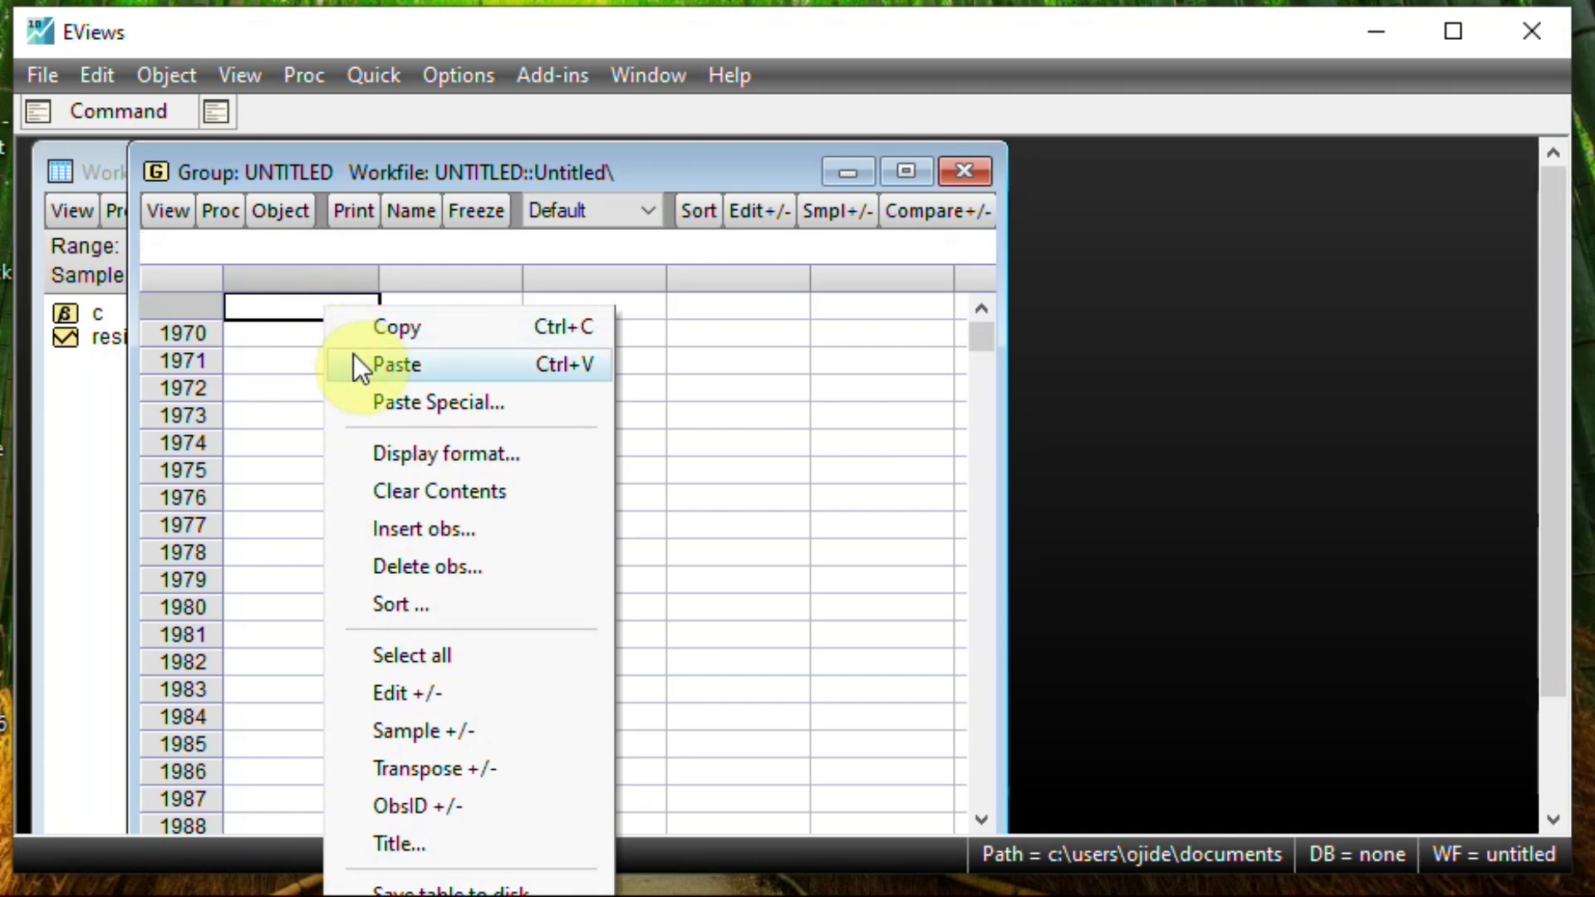
left_click(387, 362)
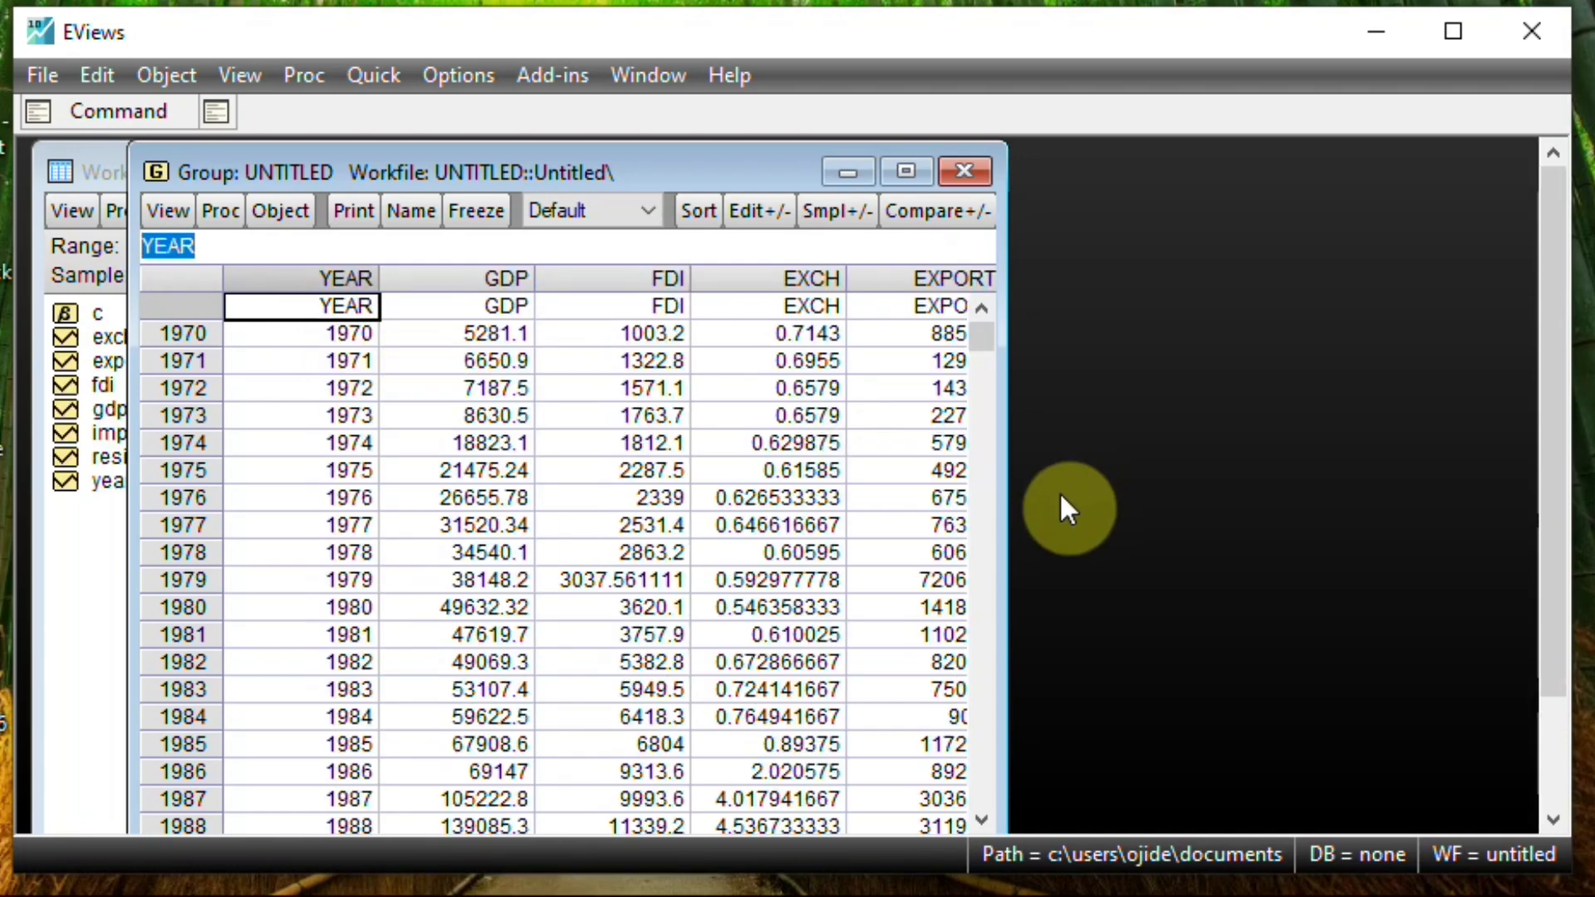
left_click_drag(1006, 504, 1350, 489)
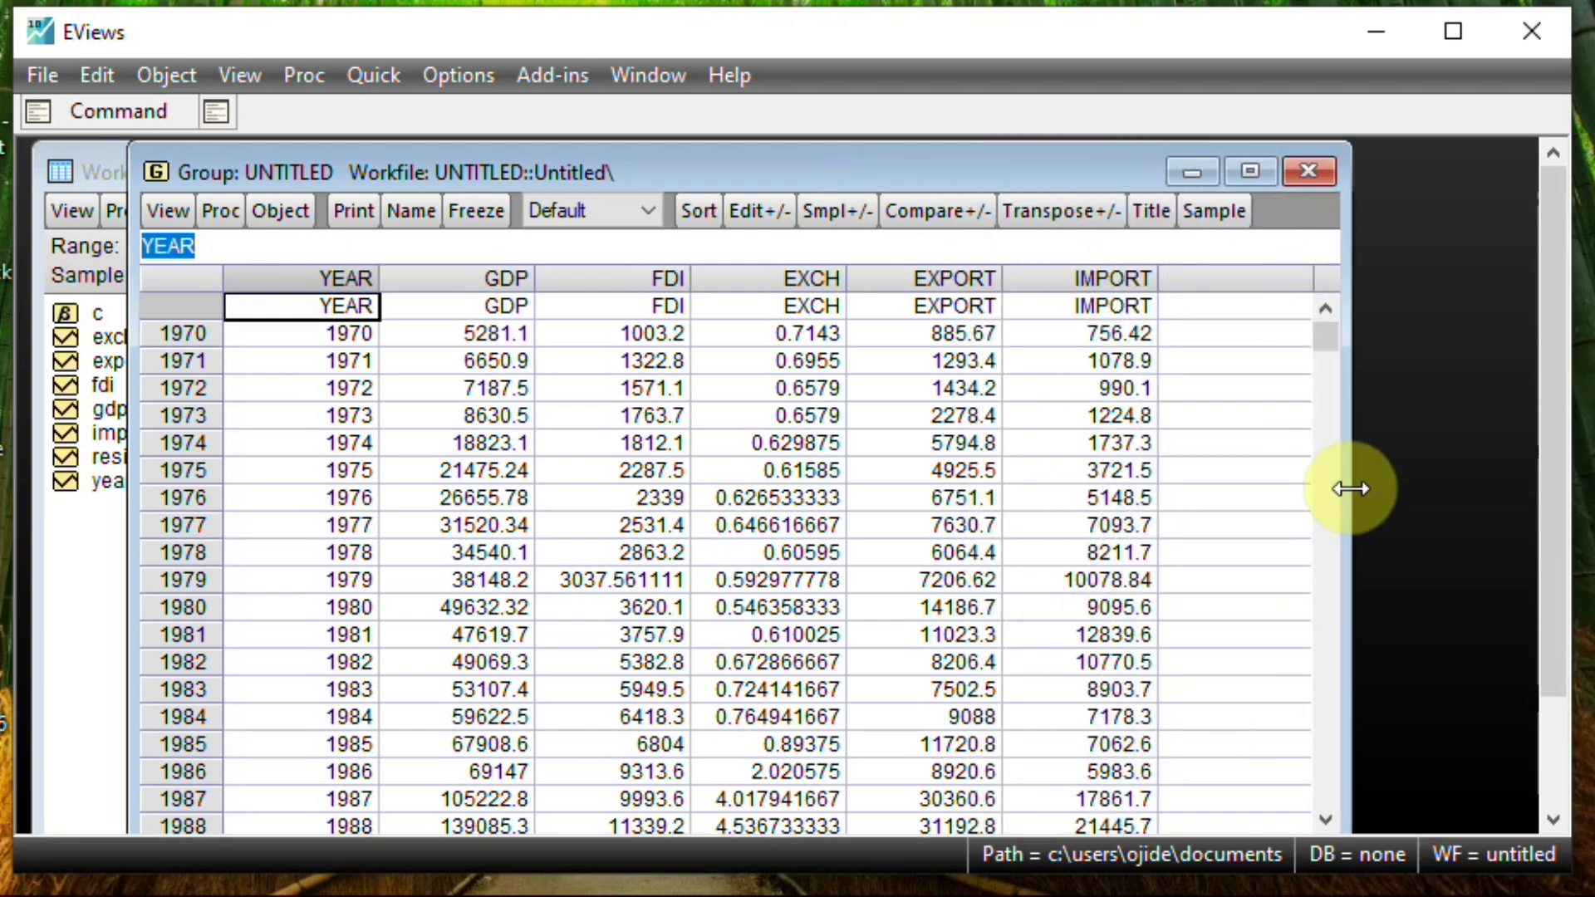
- Compare the workfile's series list with the group's data, and close the group by deleting it untitled
left_click(1188, 171)
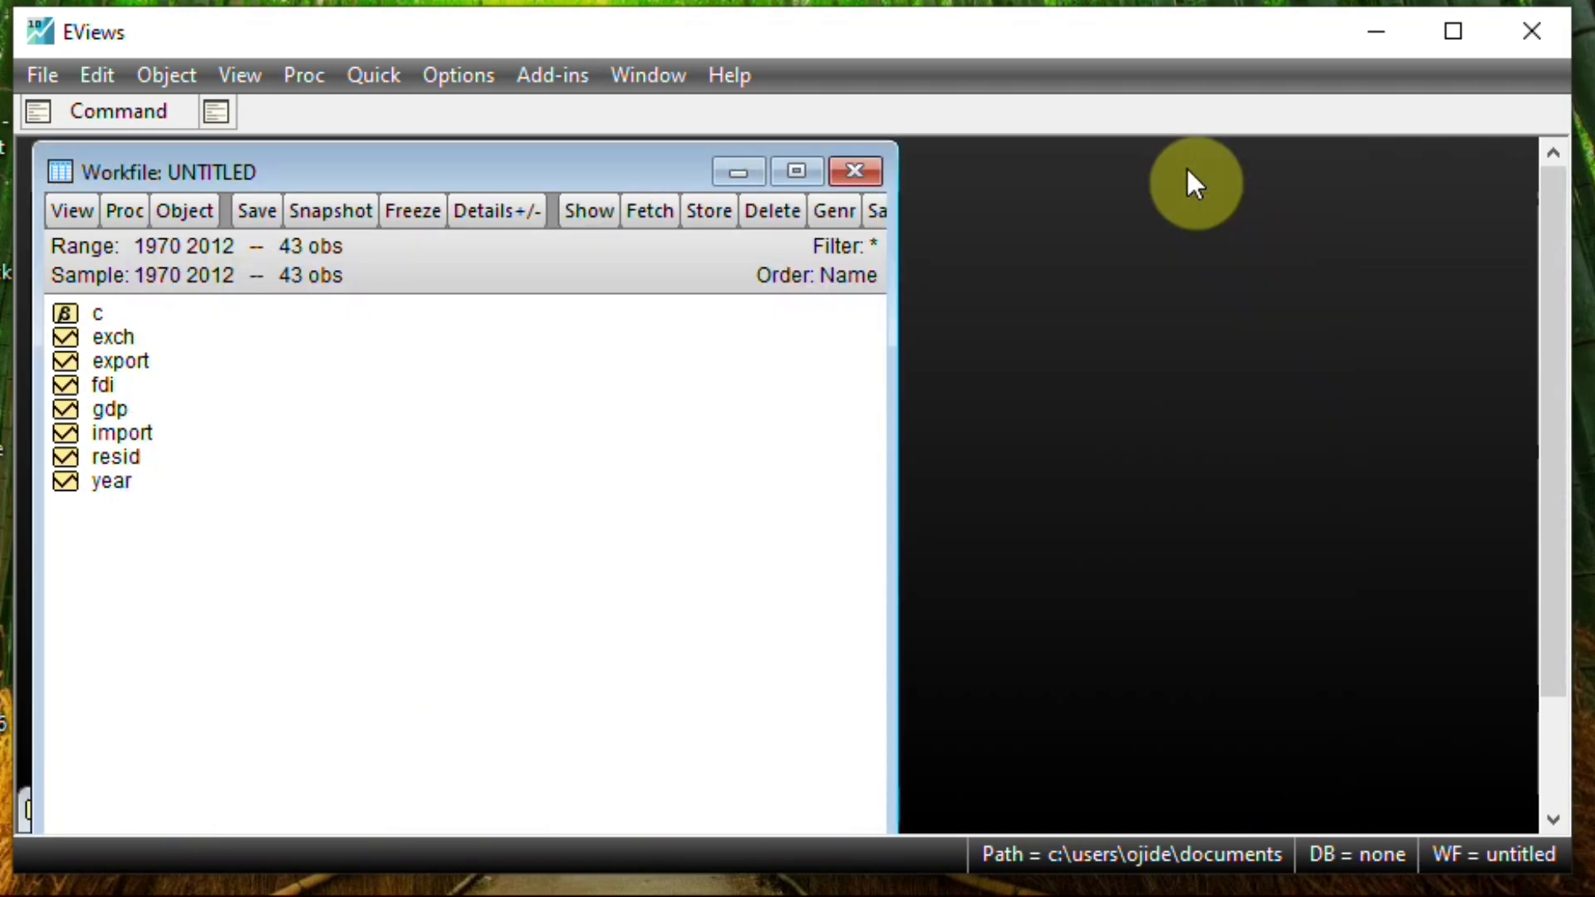
left_click_drag(458, 175, 581, 173)
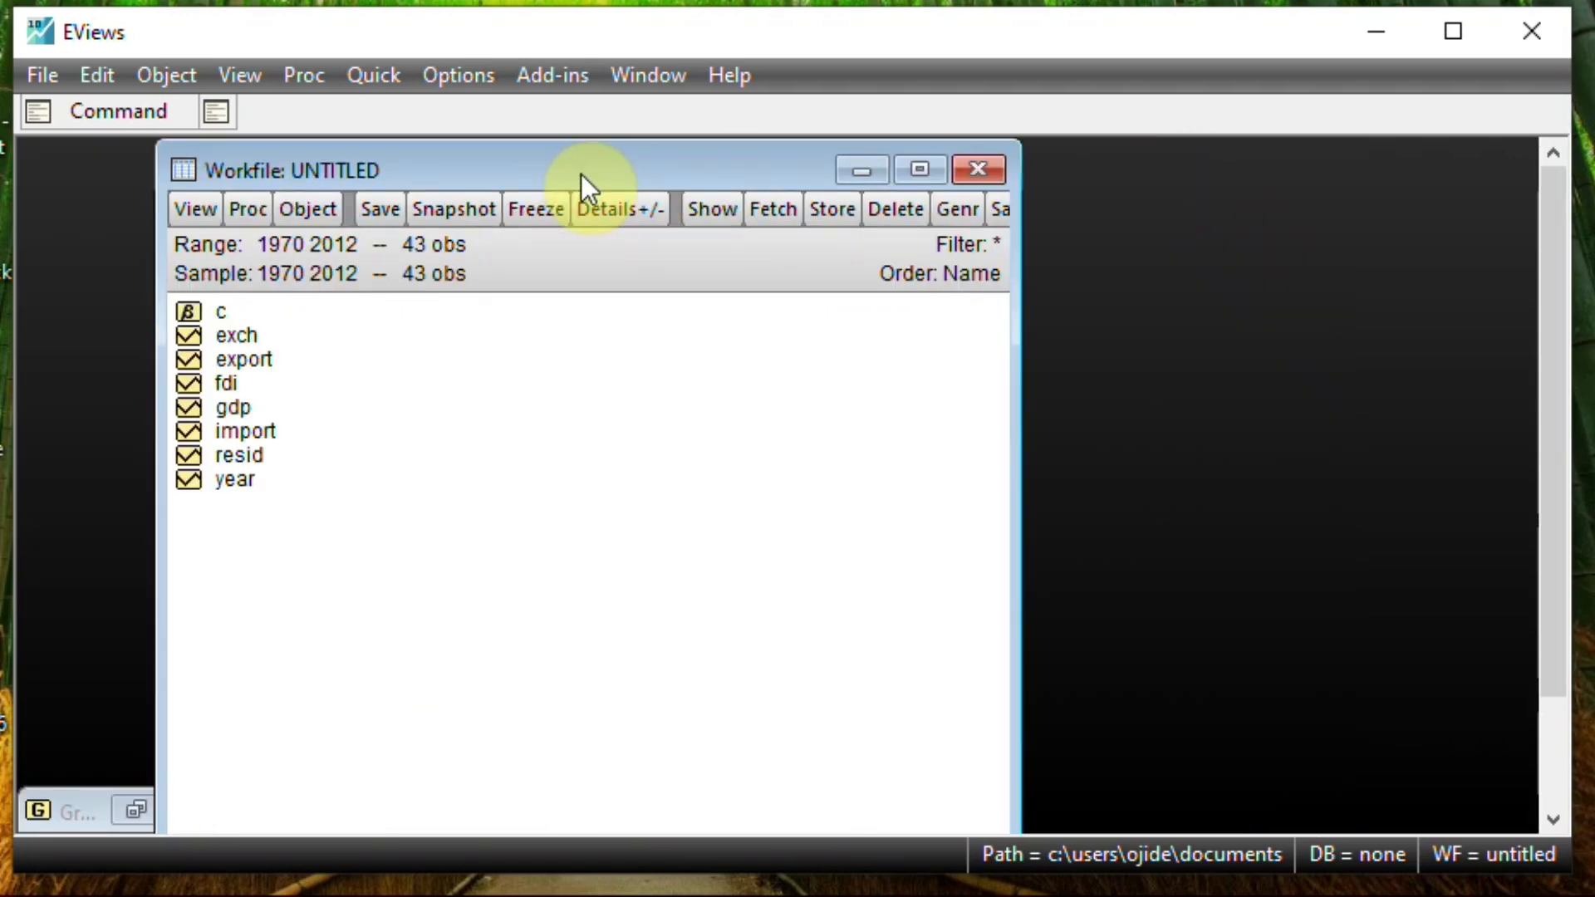
left_click(130, 816)
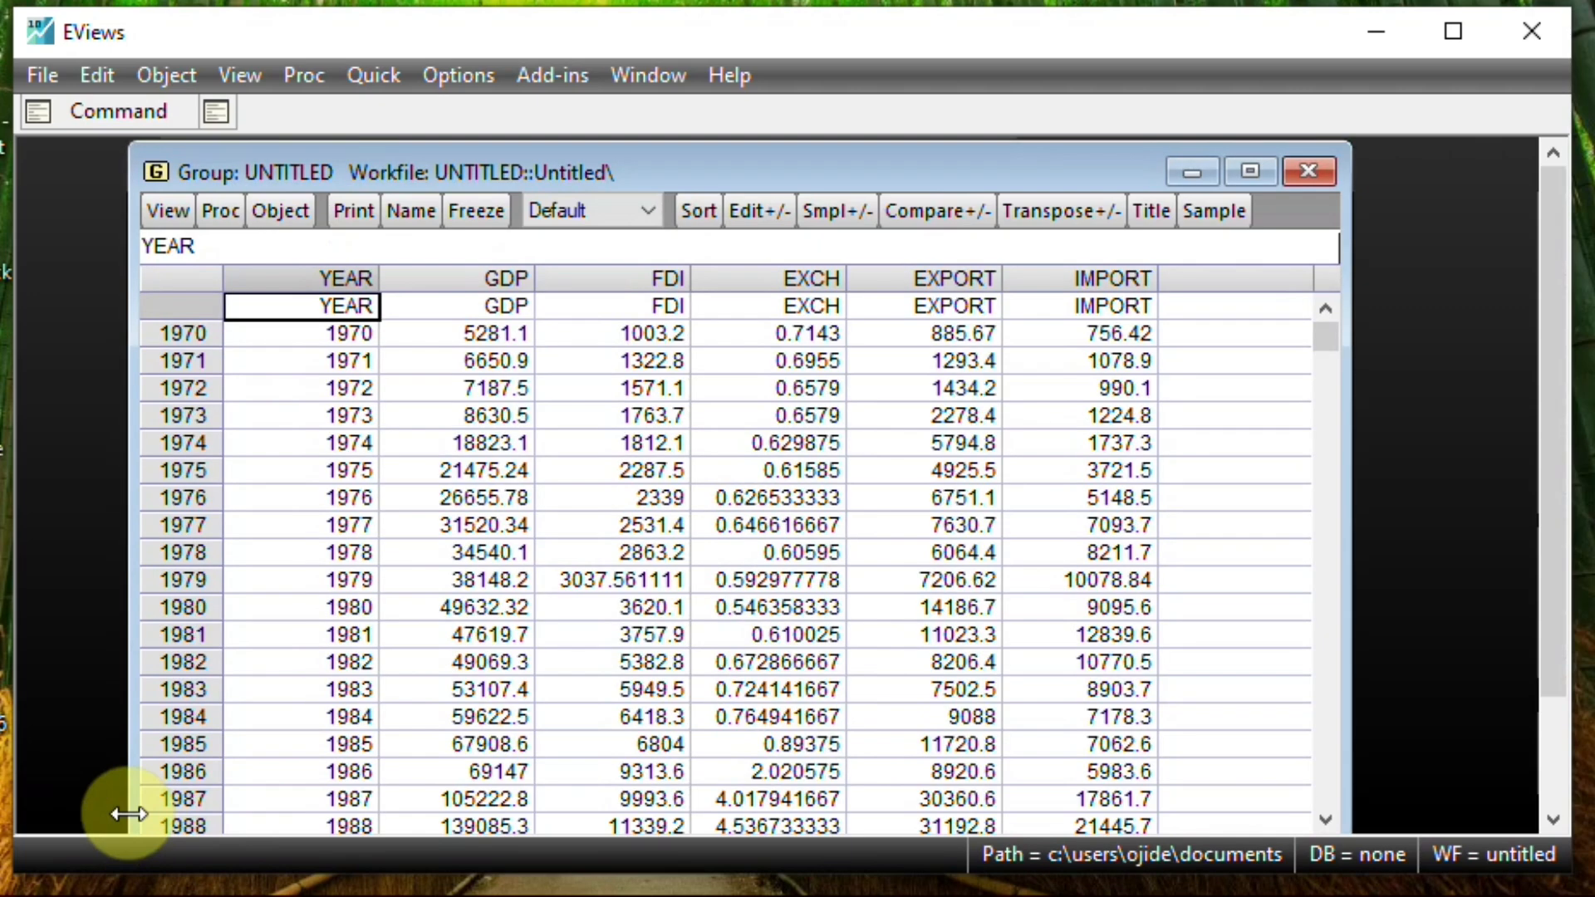
left_click(1190, 172)
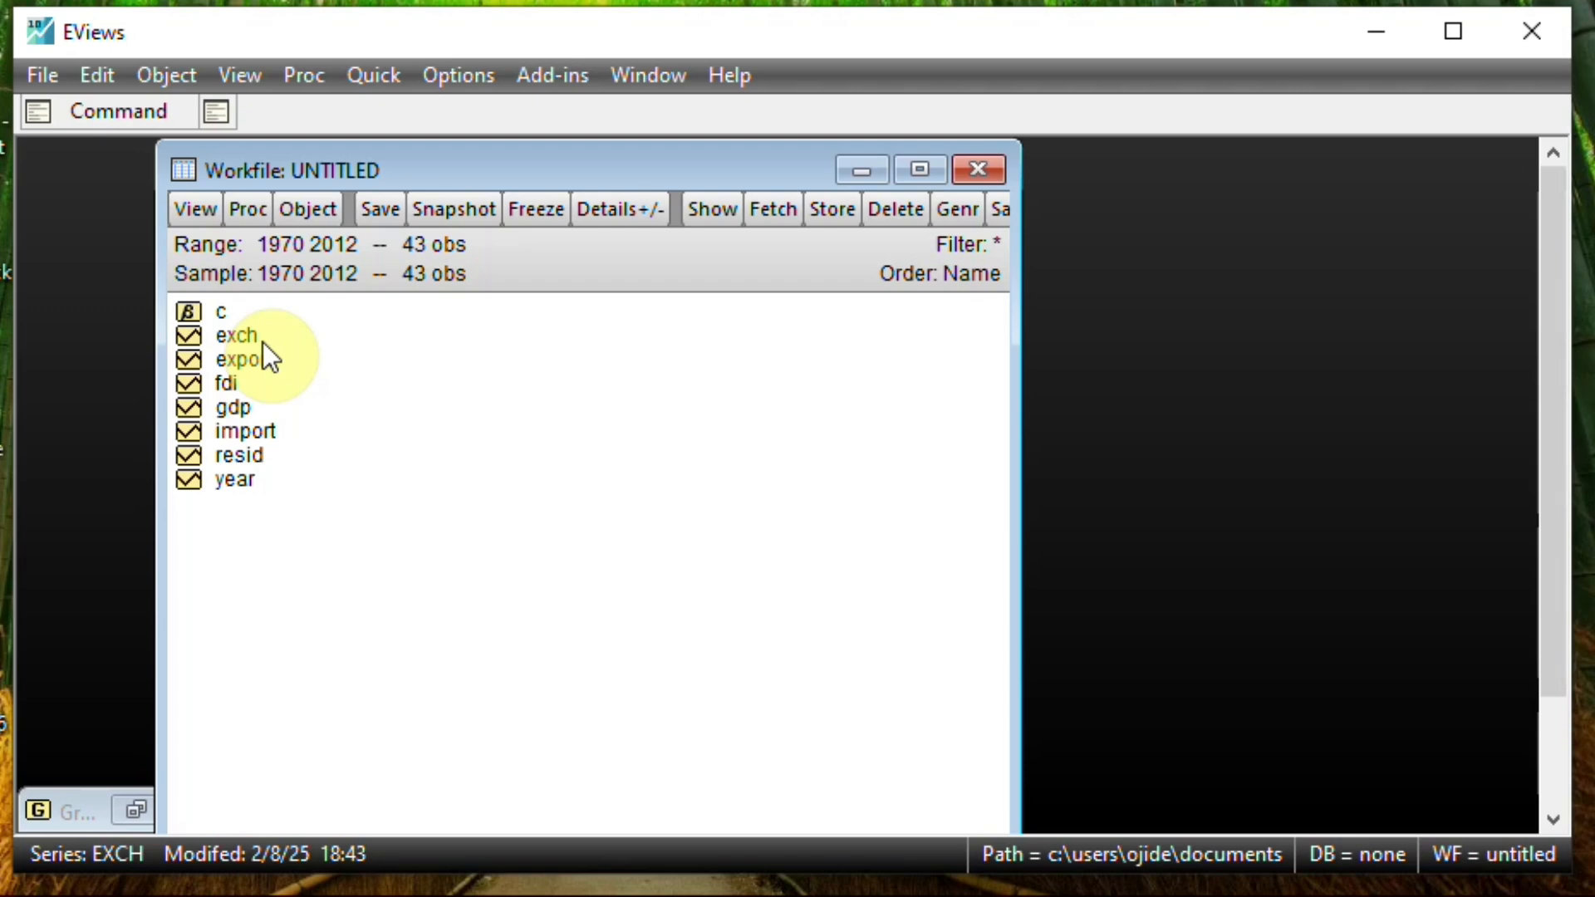
left_click(137, 809)
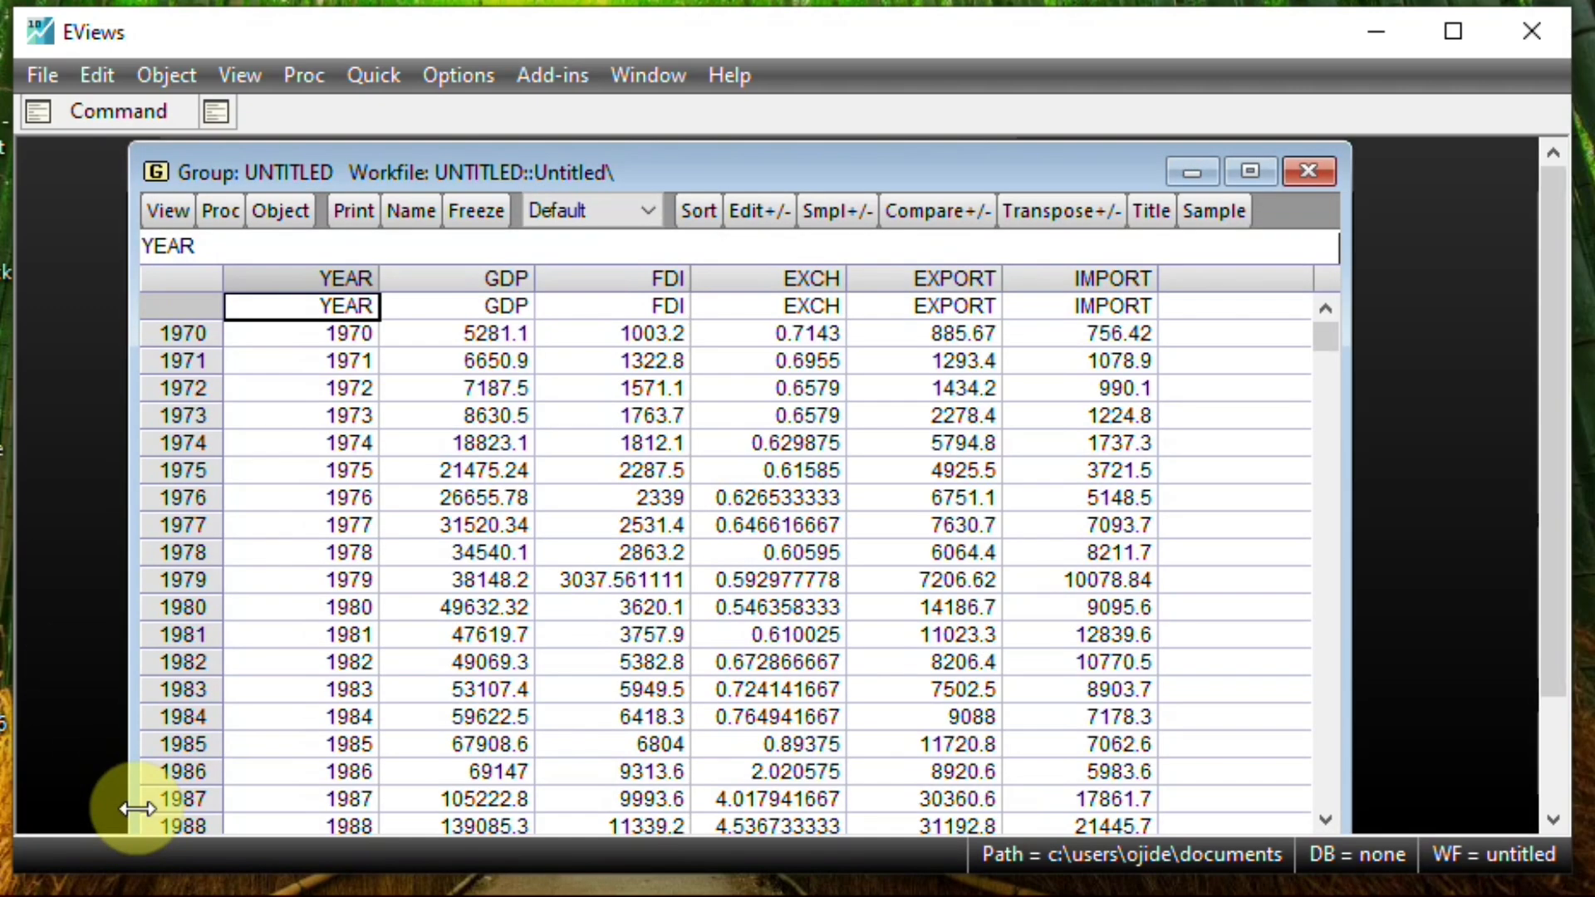
left_click(1308, 172)
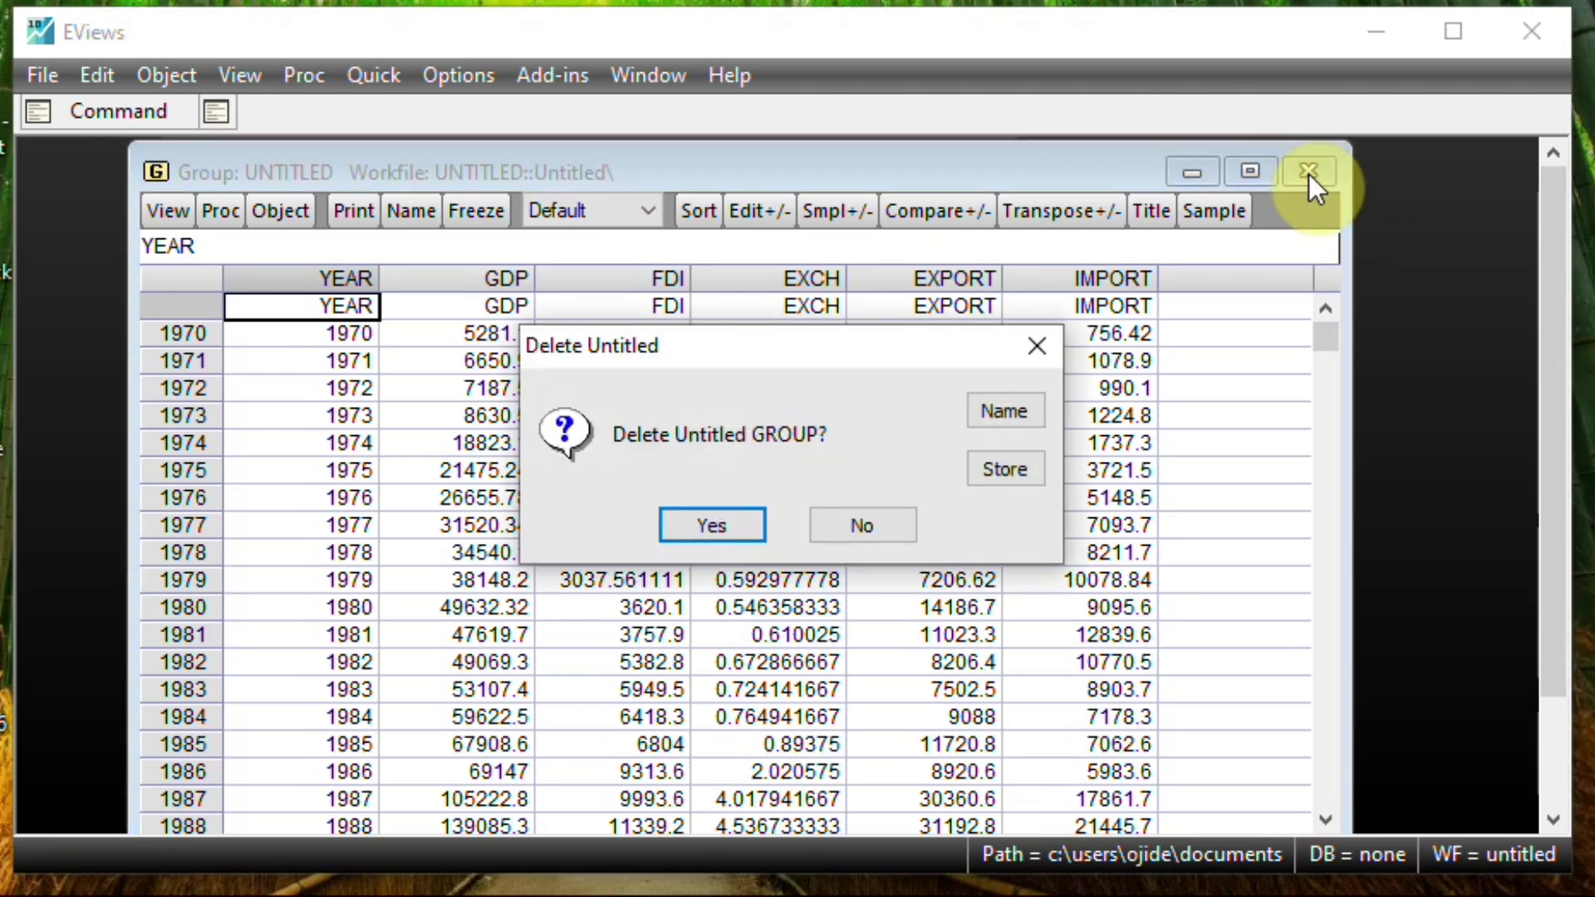
left_click(712, 525)
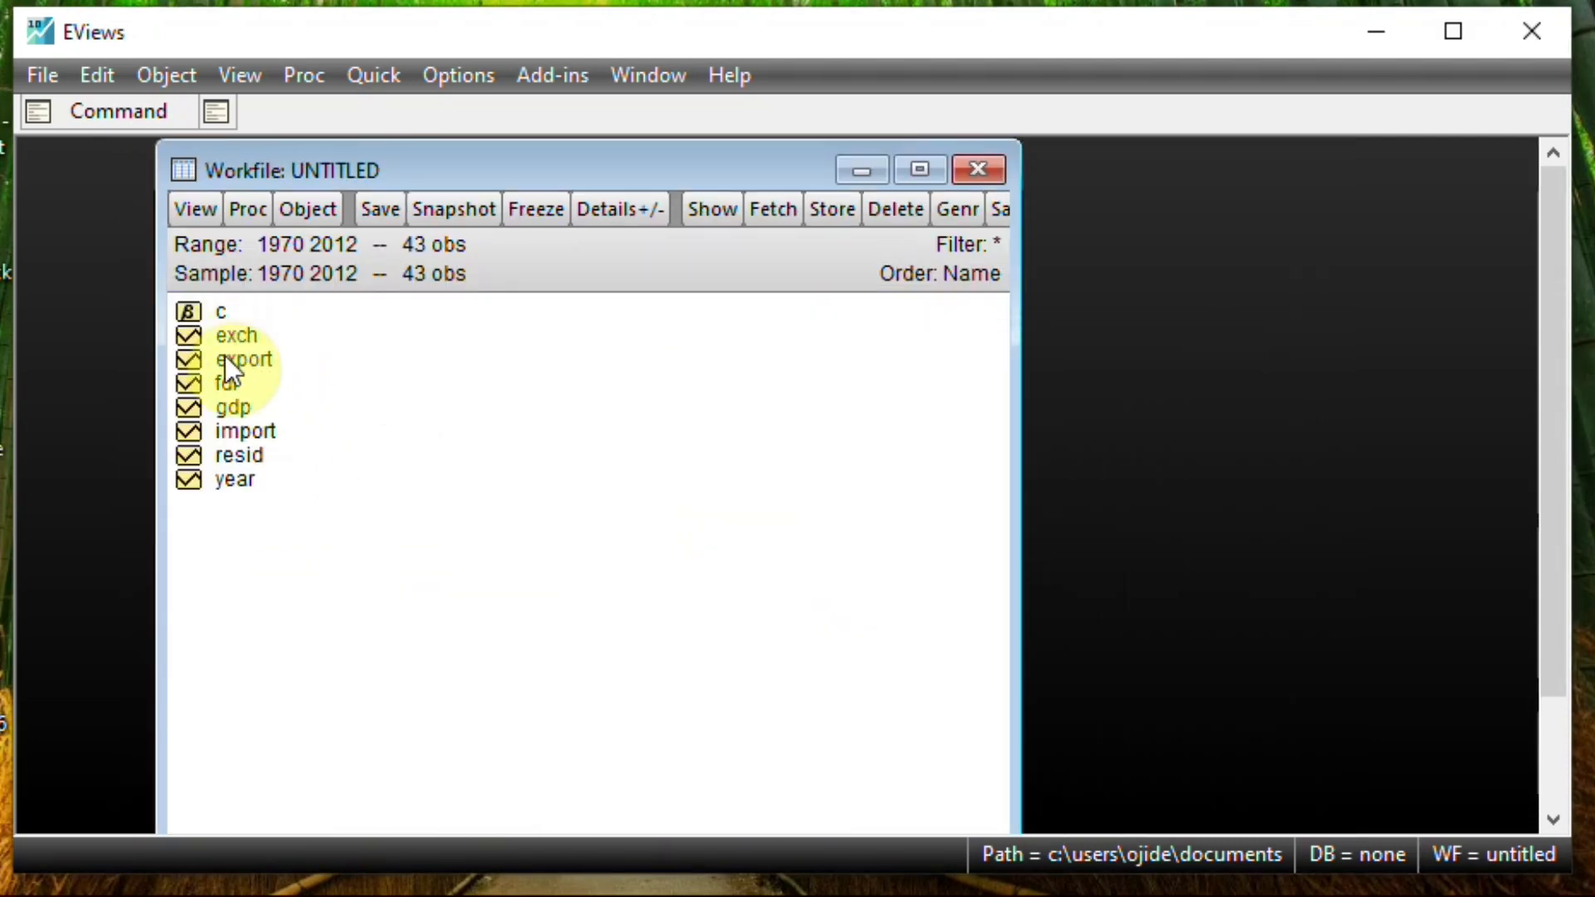
- Delete the series exch, export, fdi, gdp and import from the workfile
left_click(247, 336)
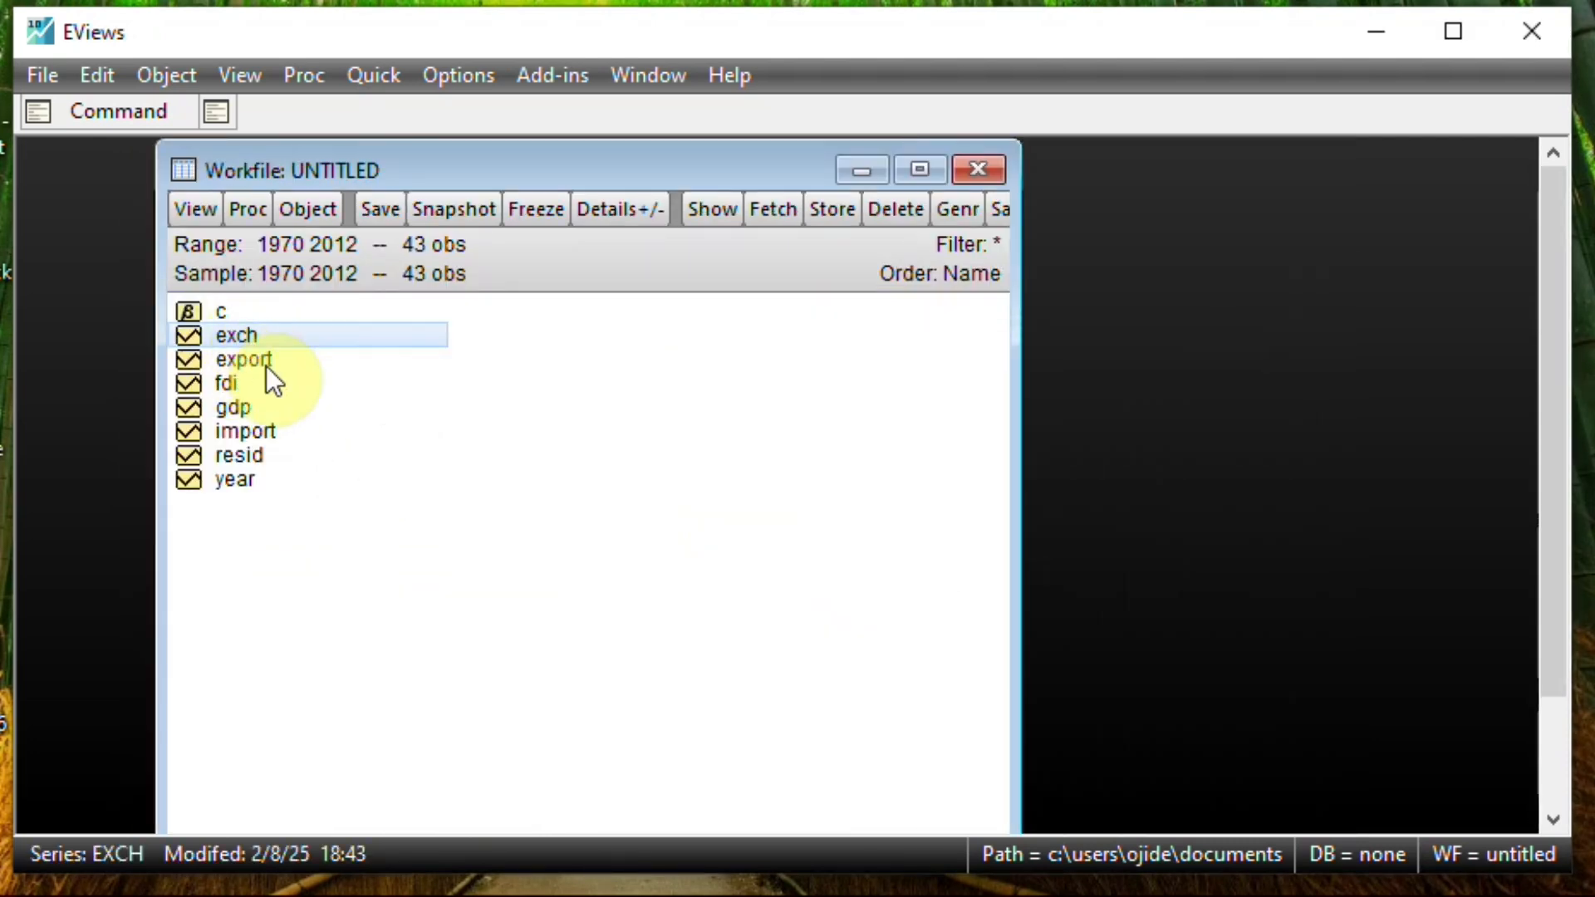
left_click(251, 431, "shift")
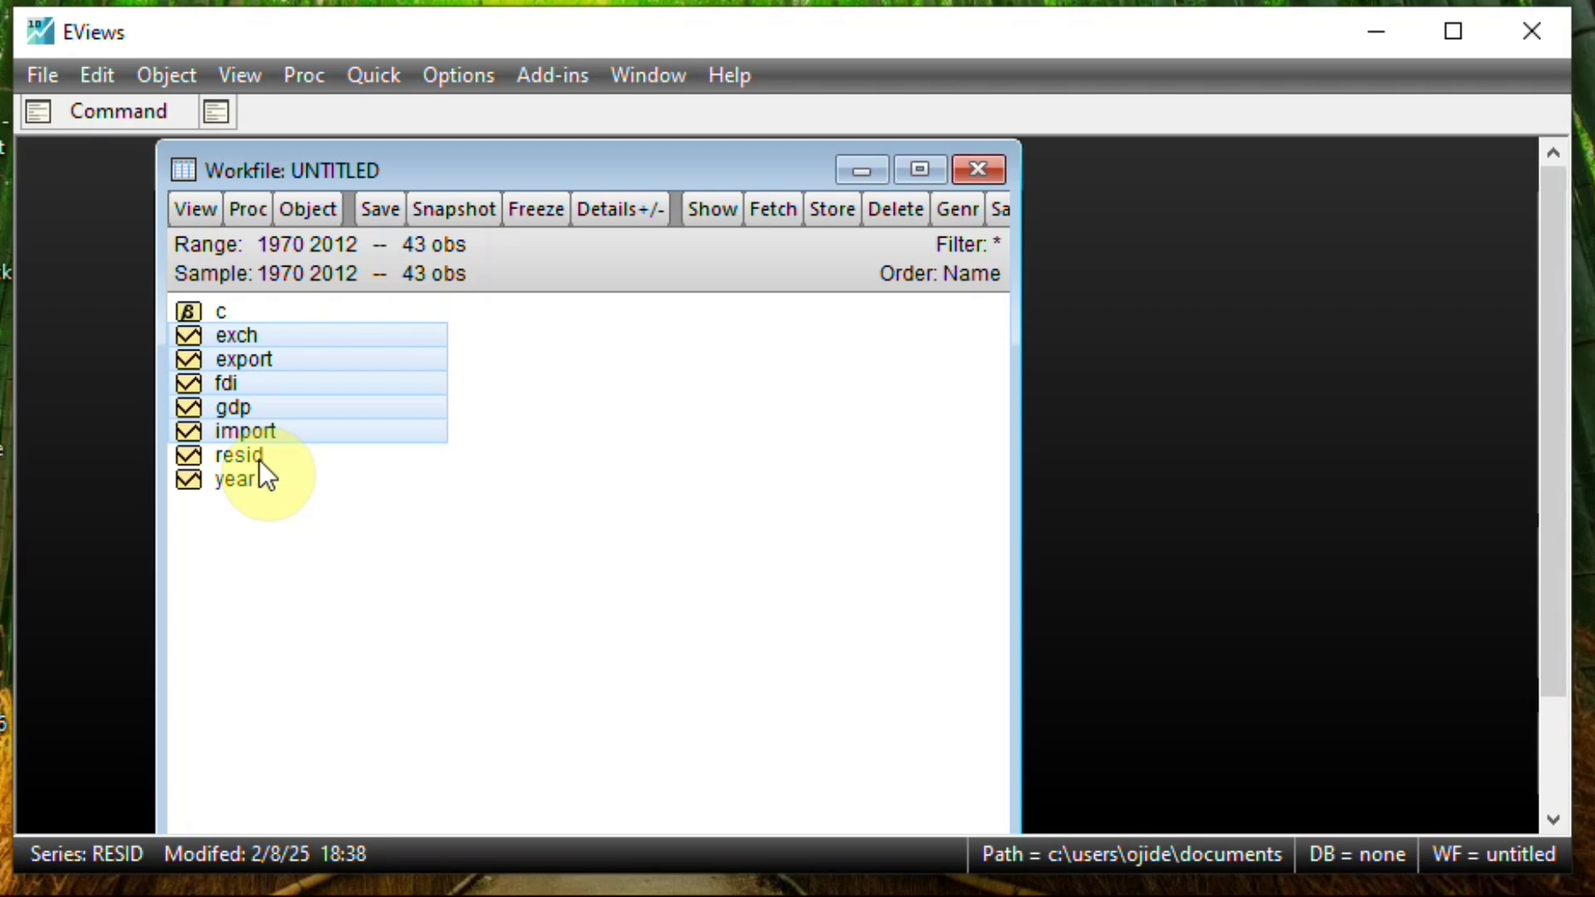
right_click(316, 412)
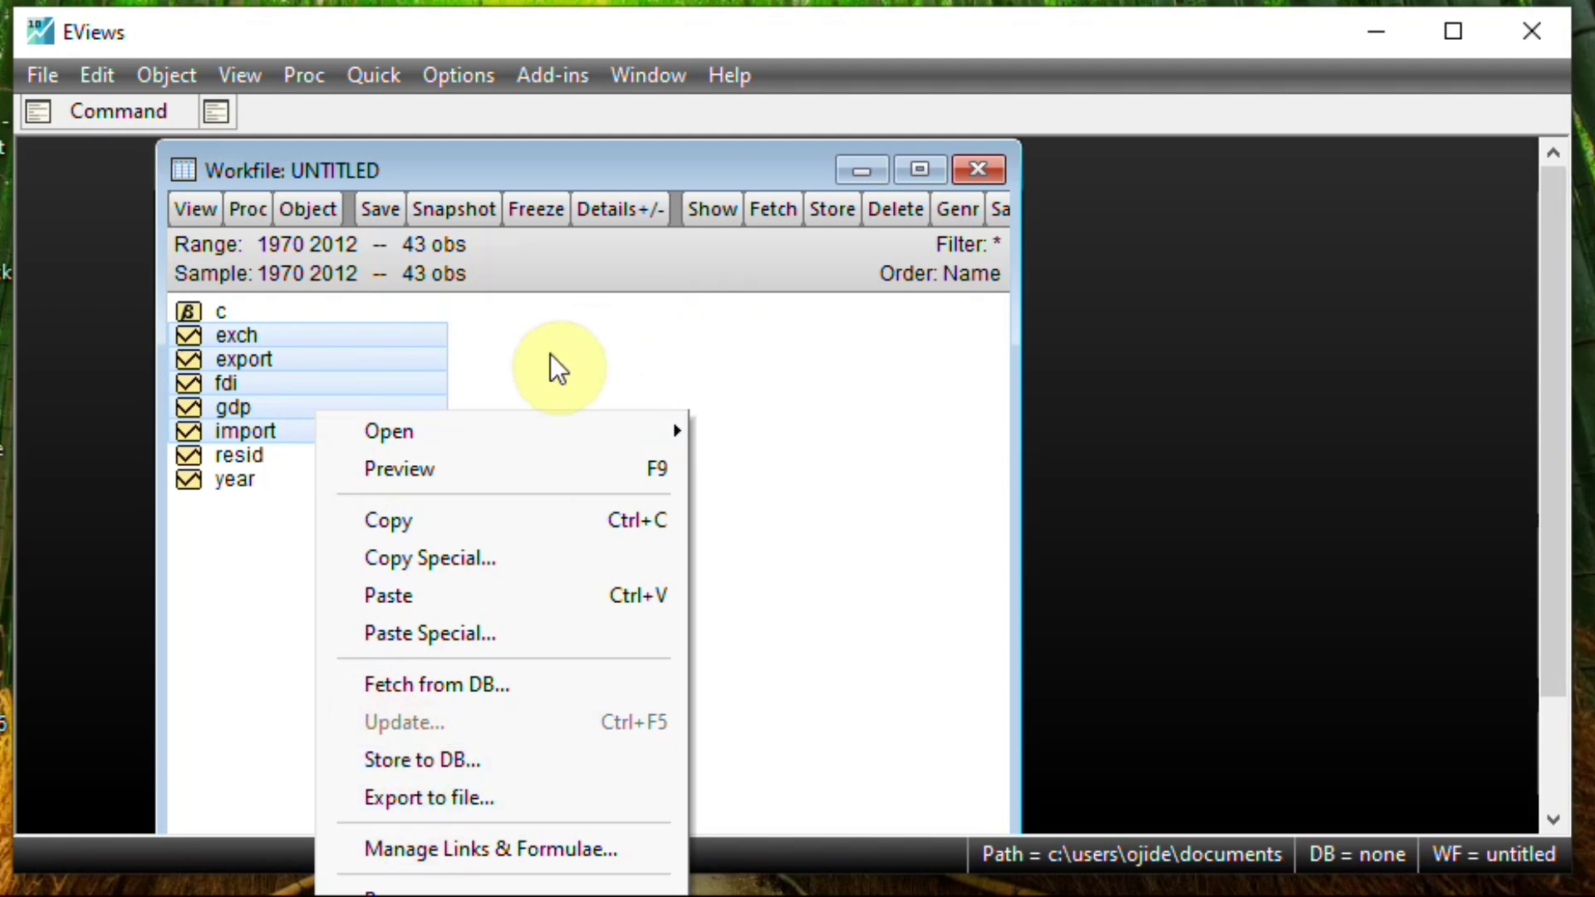
left_click_drag(527, 153, 527, 138)
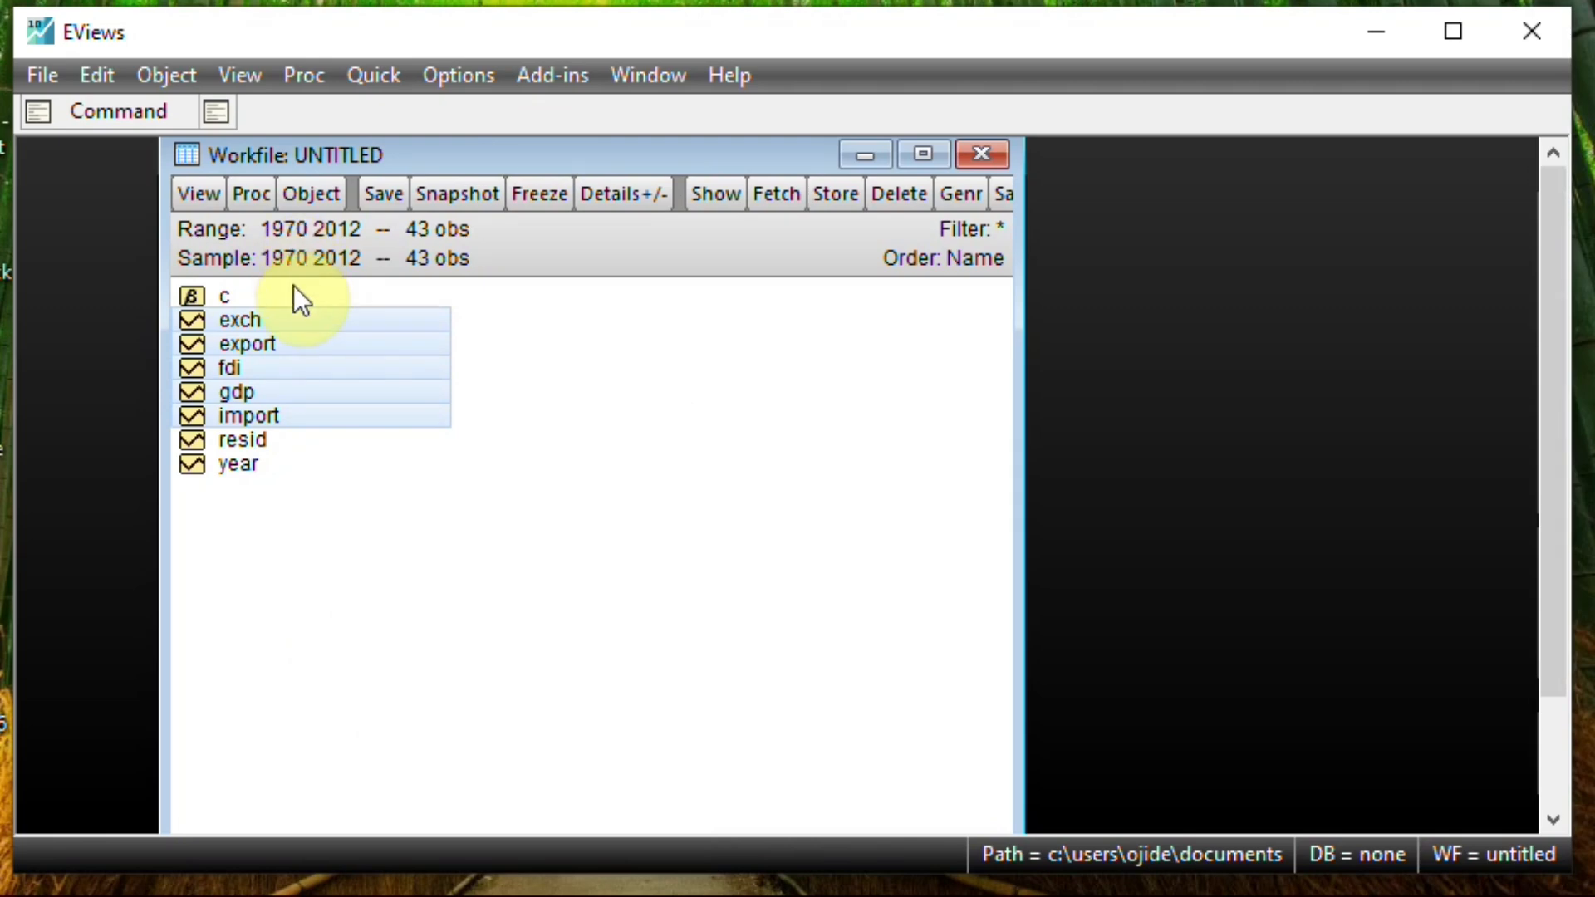
right_click(292, 368)
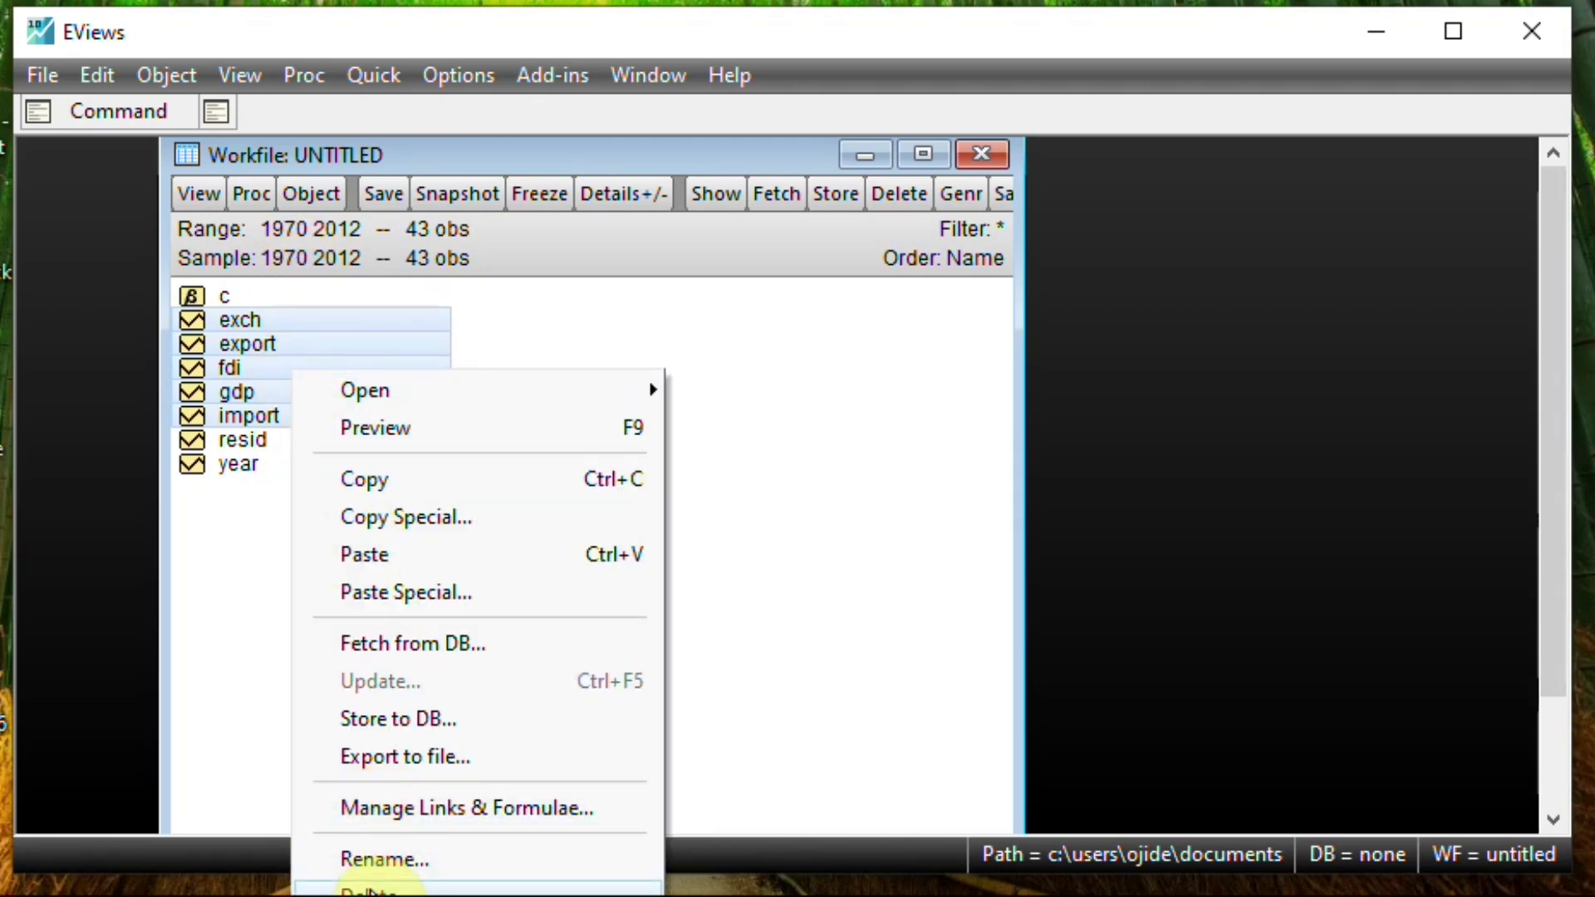
left_click(369, 889)
left_click(545, 578)
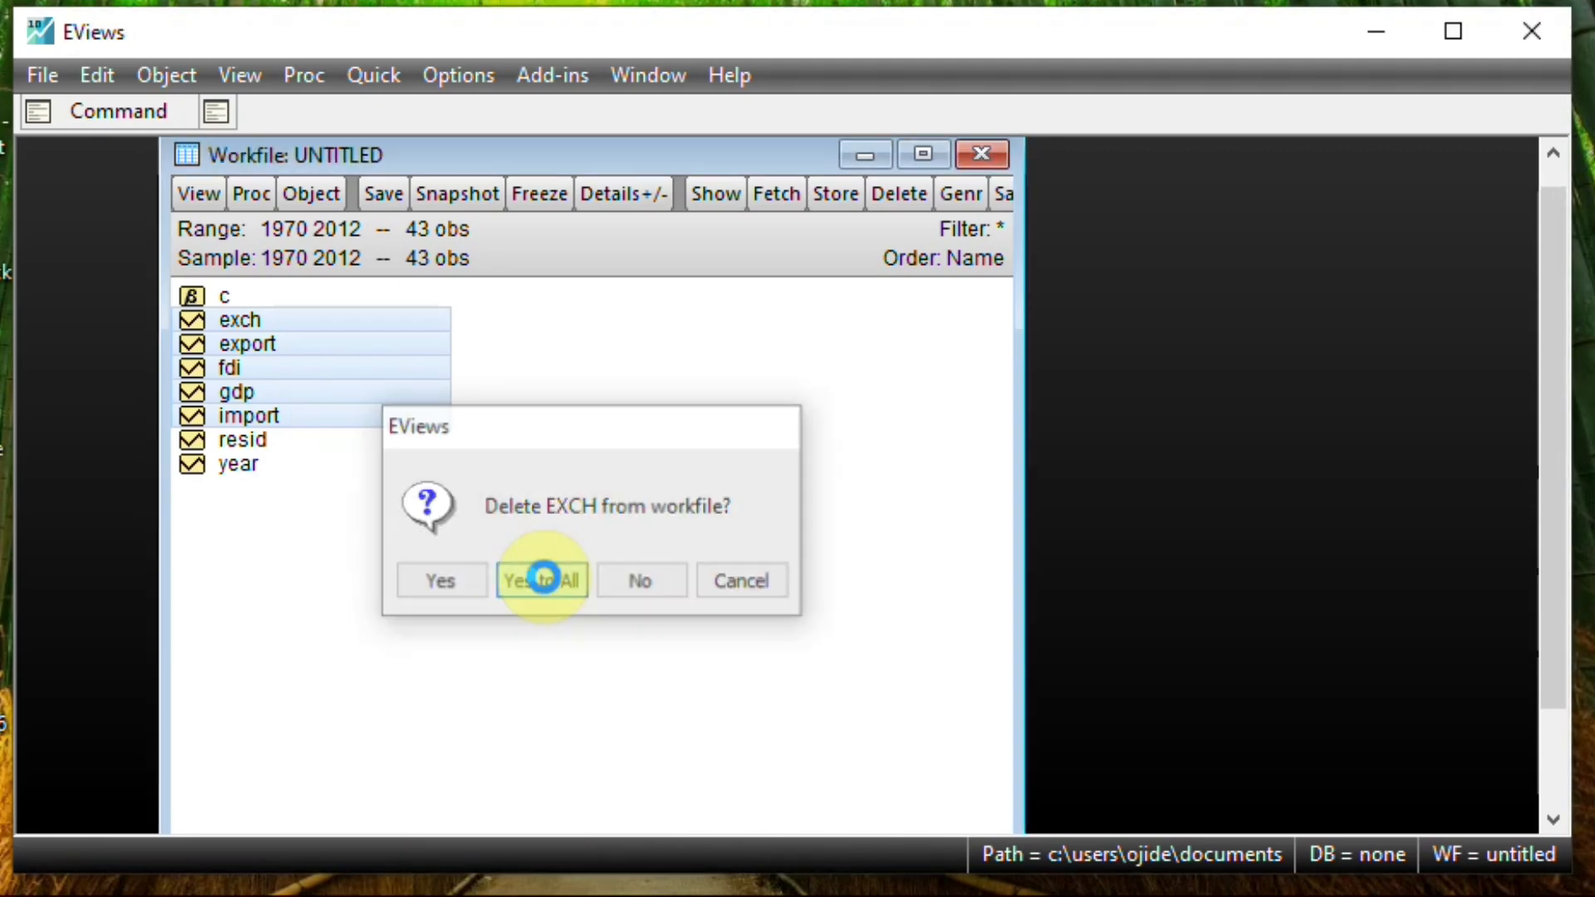
- Close the untitled workfile without saving it
left_click(236, 349)
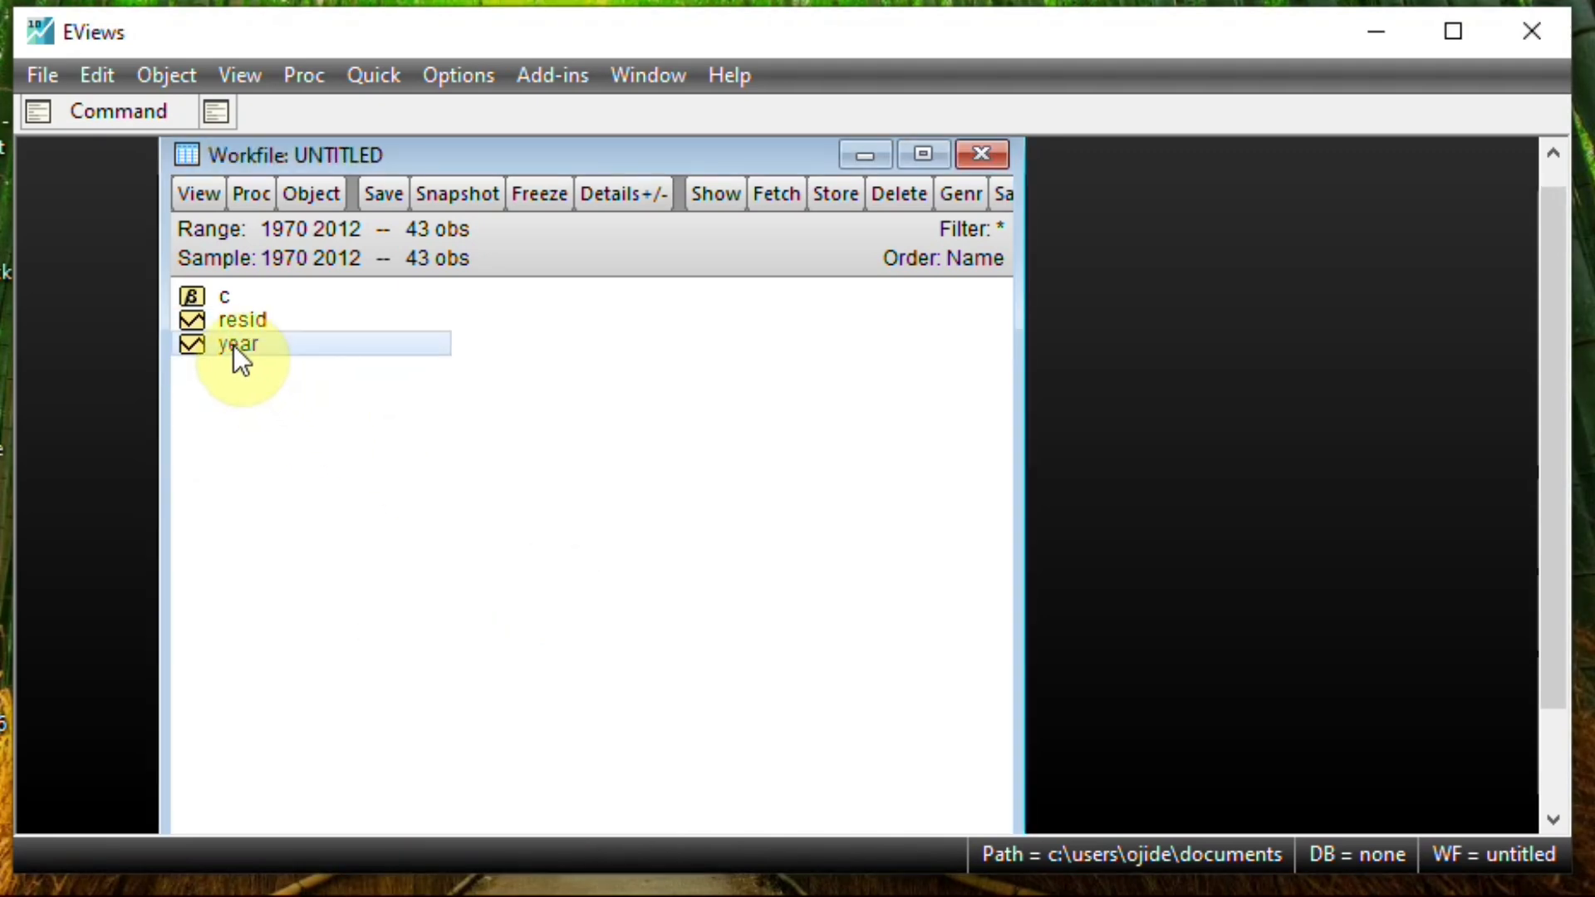
right_click(232, 346)
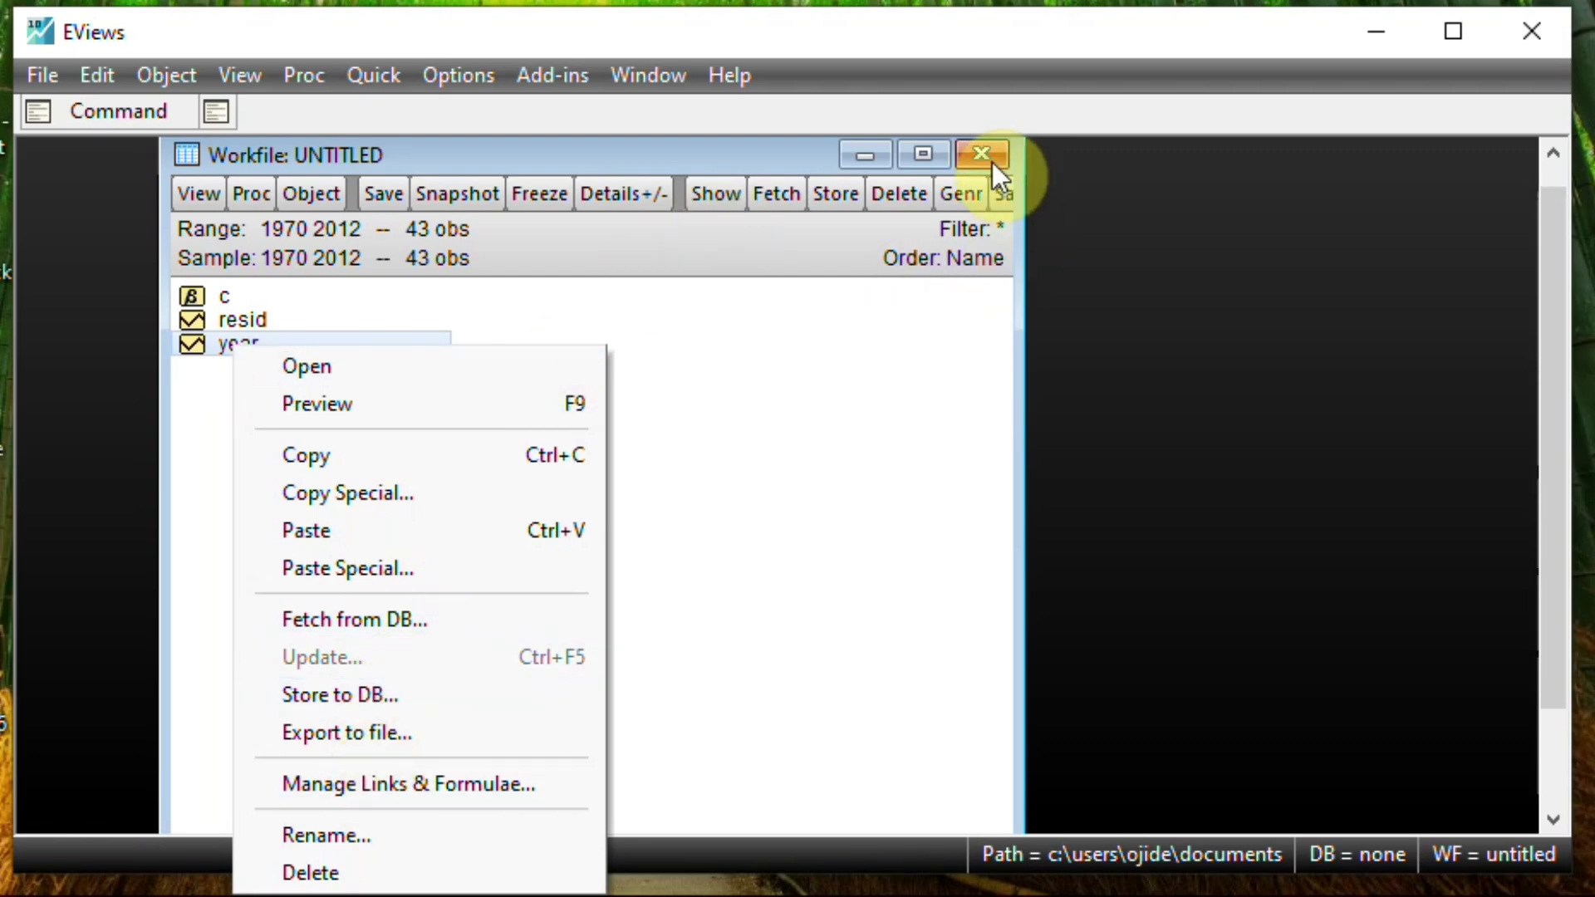
left_click(746, 500)
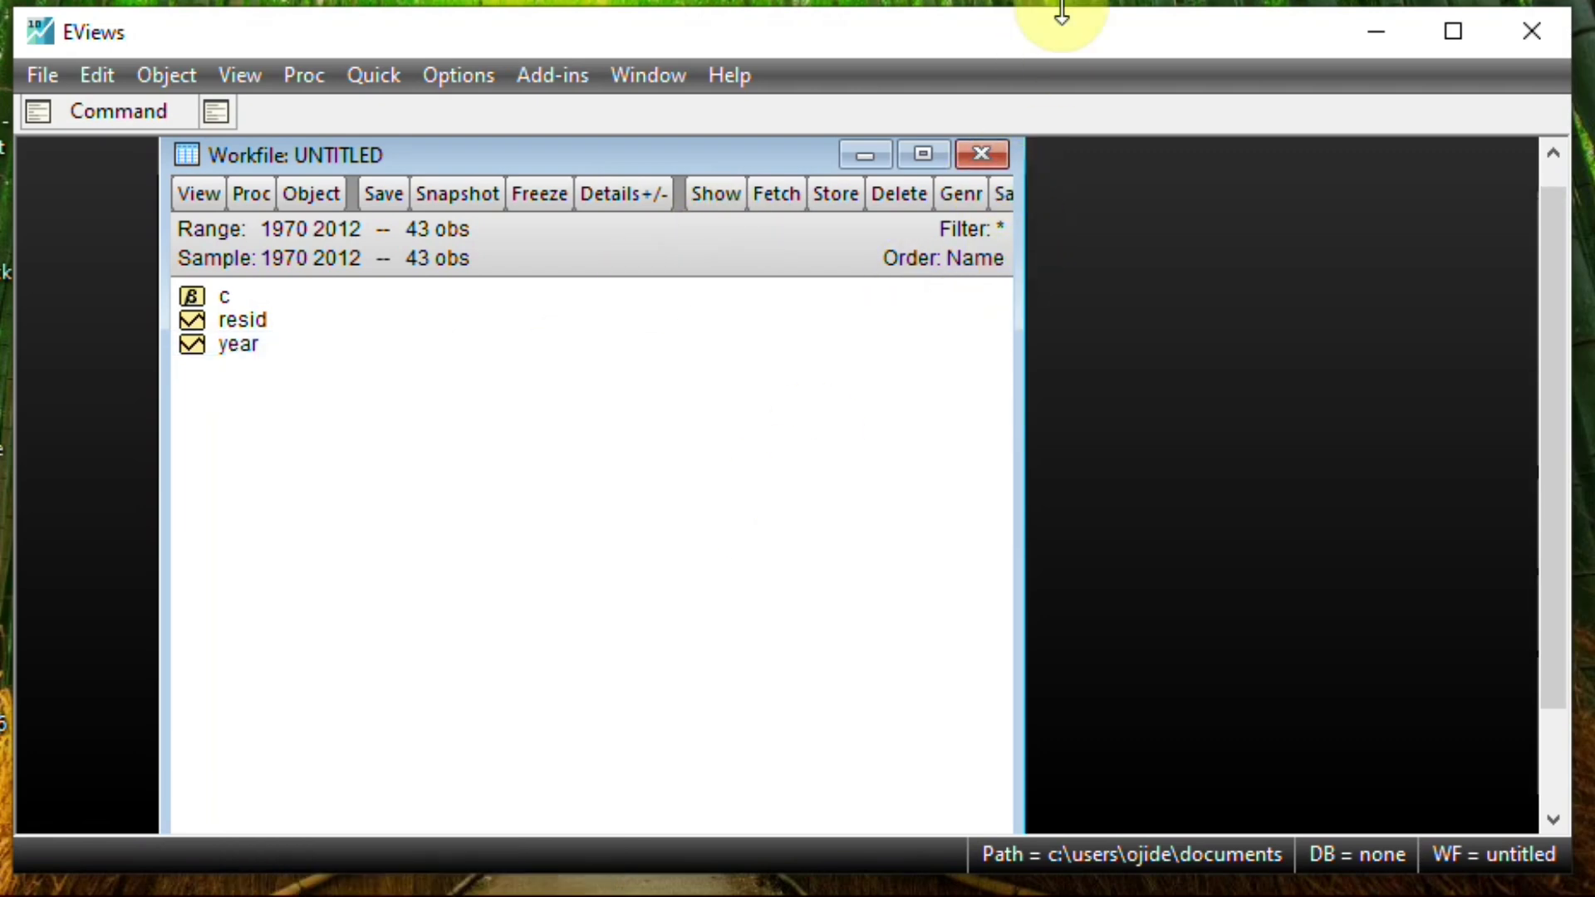
left_click(981, 154)
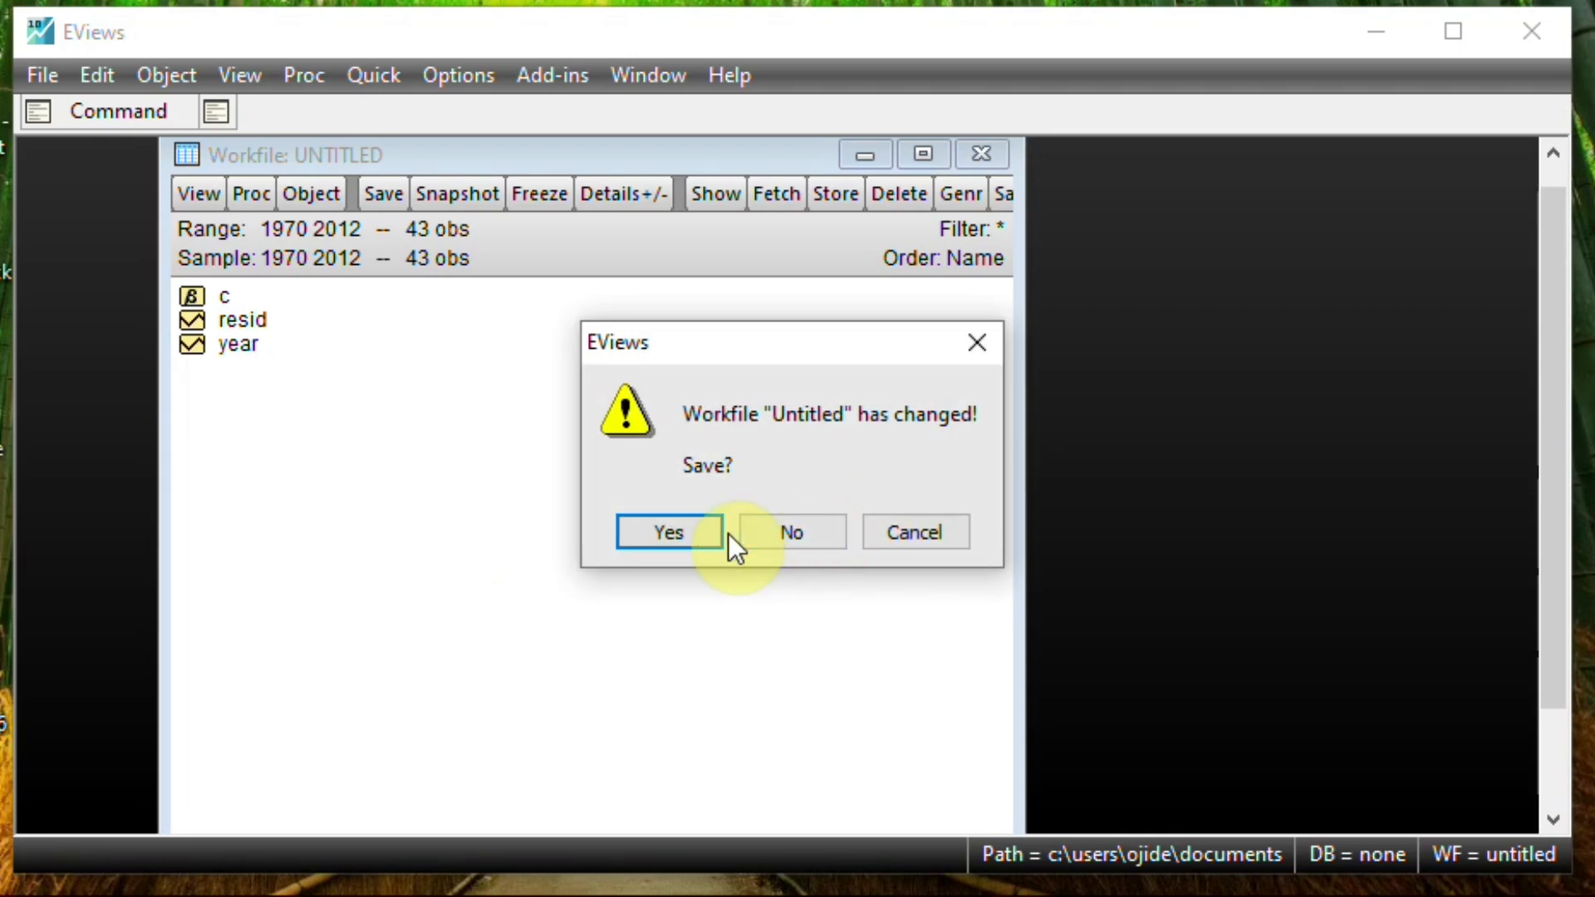
left_click(796, 533)
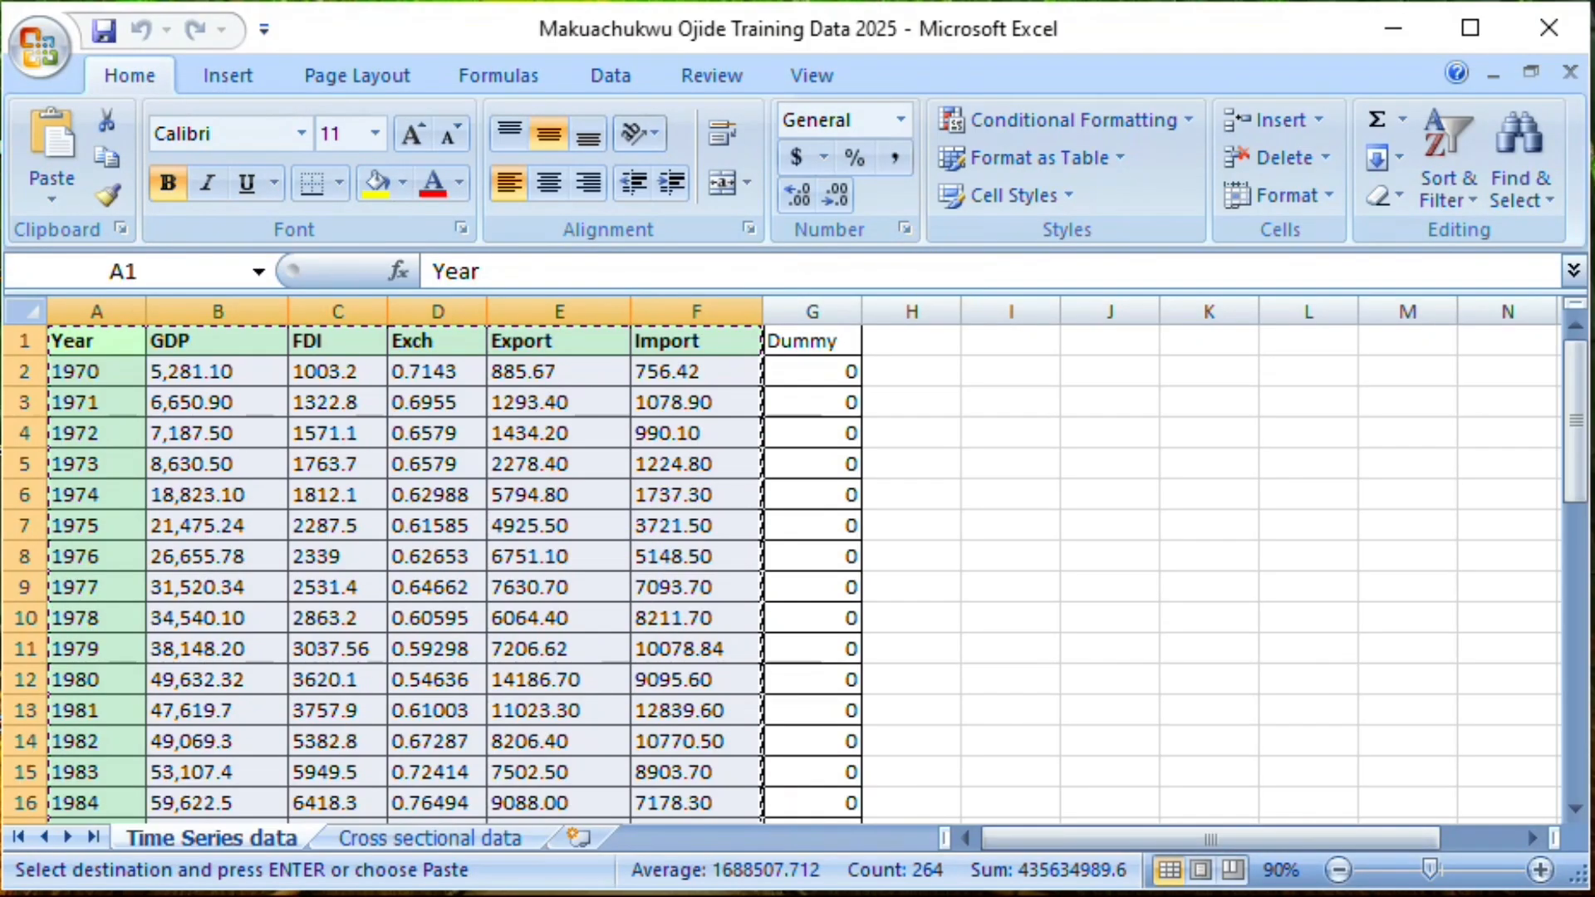
- Close EViews, launch it again, and dismiss its startup screen
left_click(1386, 39)
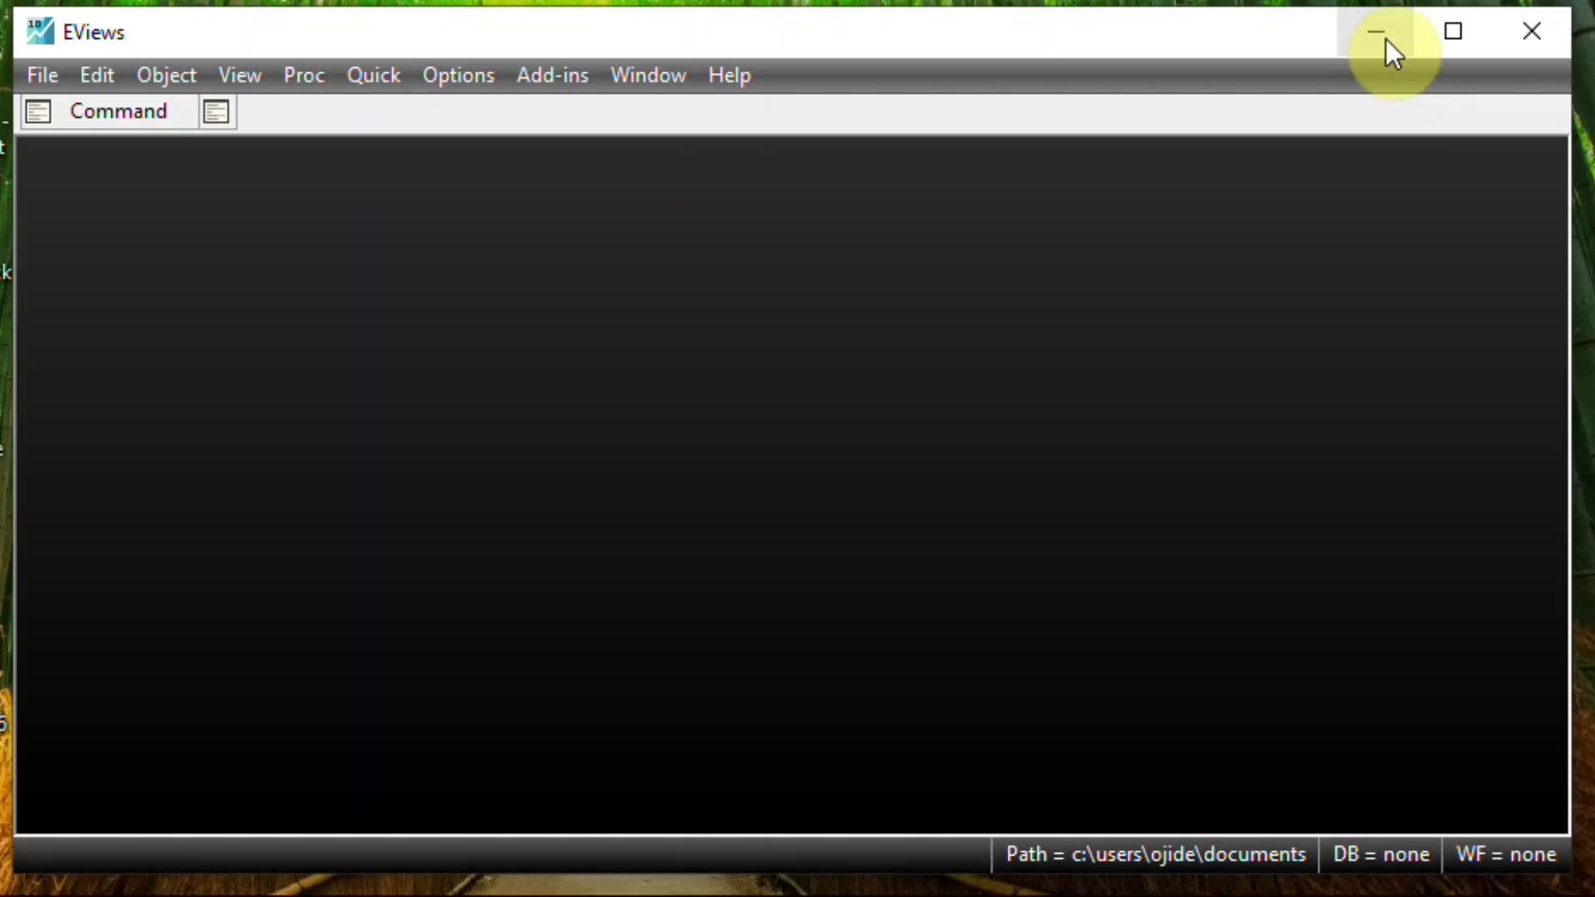
left_click(1534, 31)
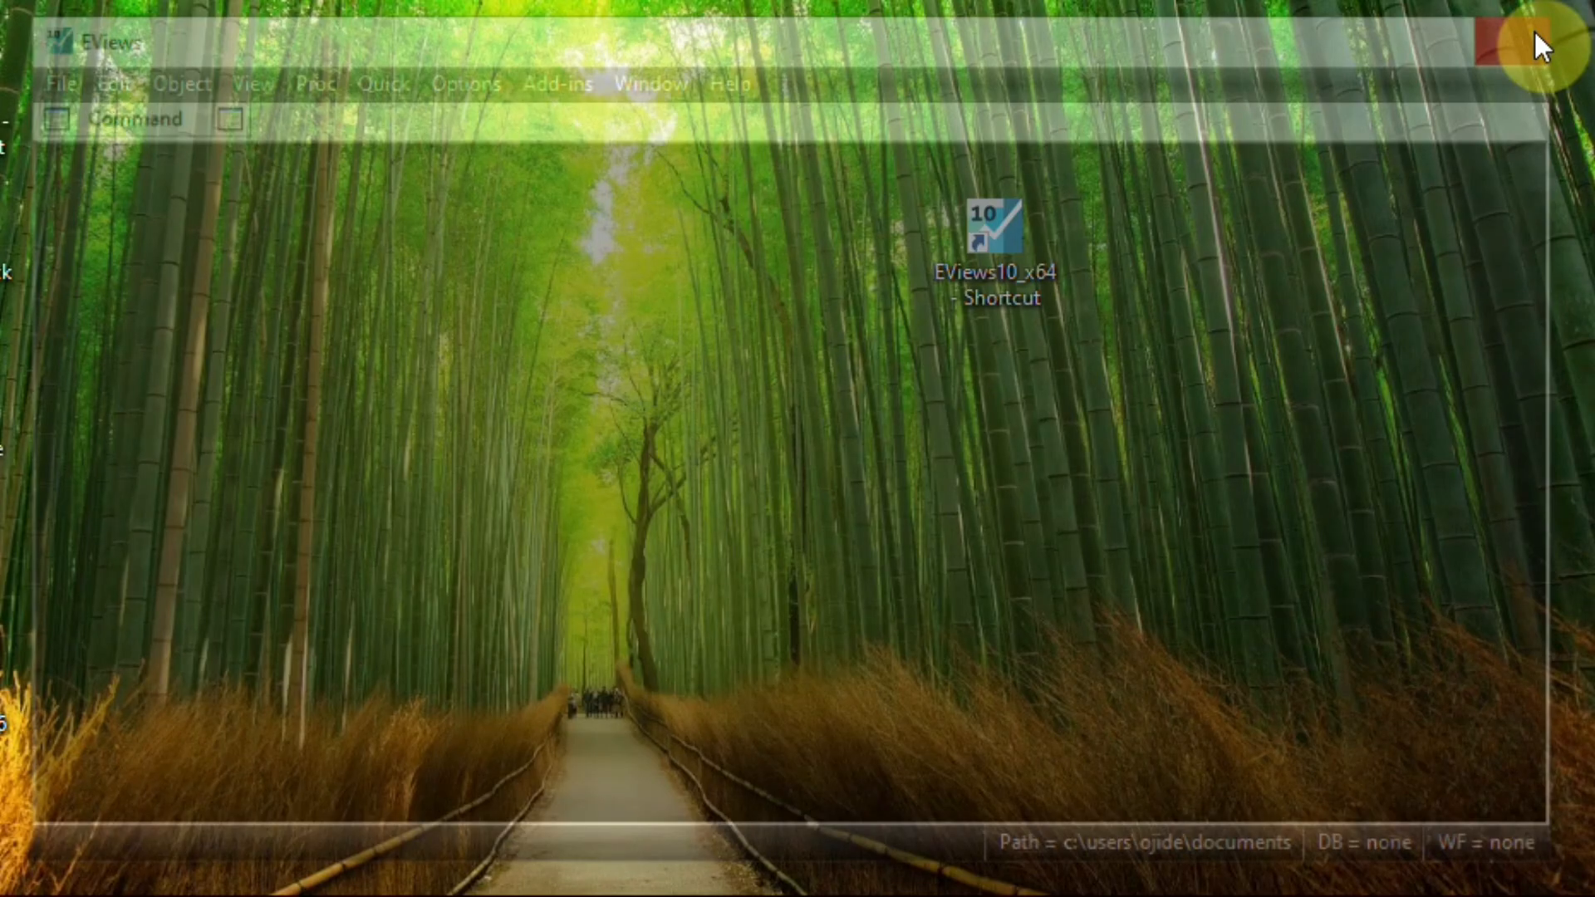
double_click(1014, 253)
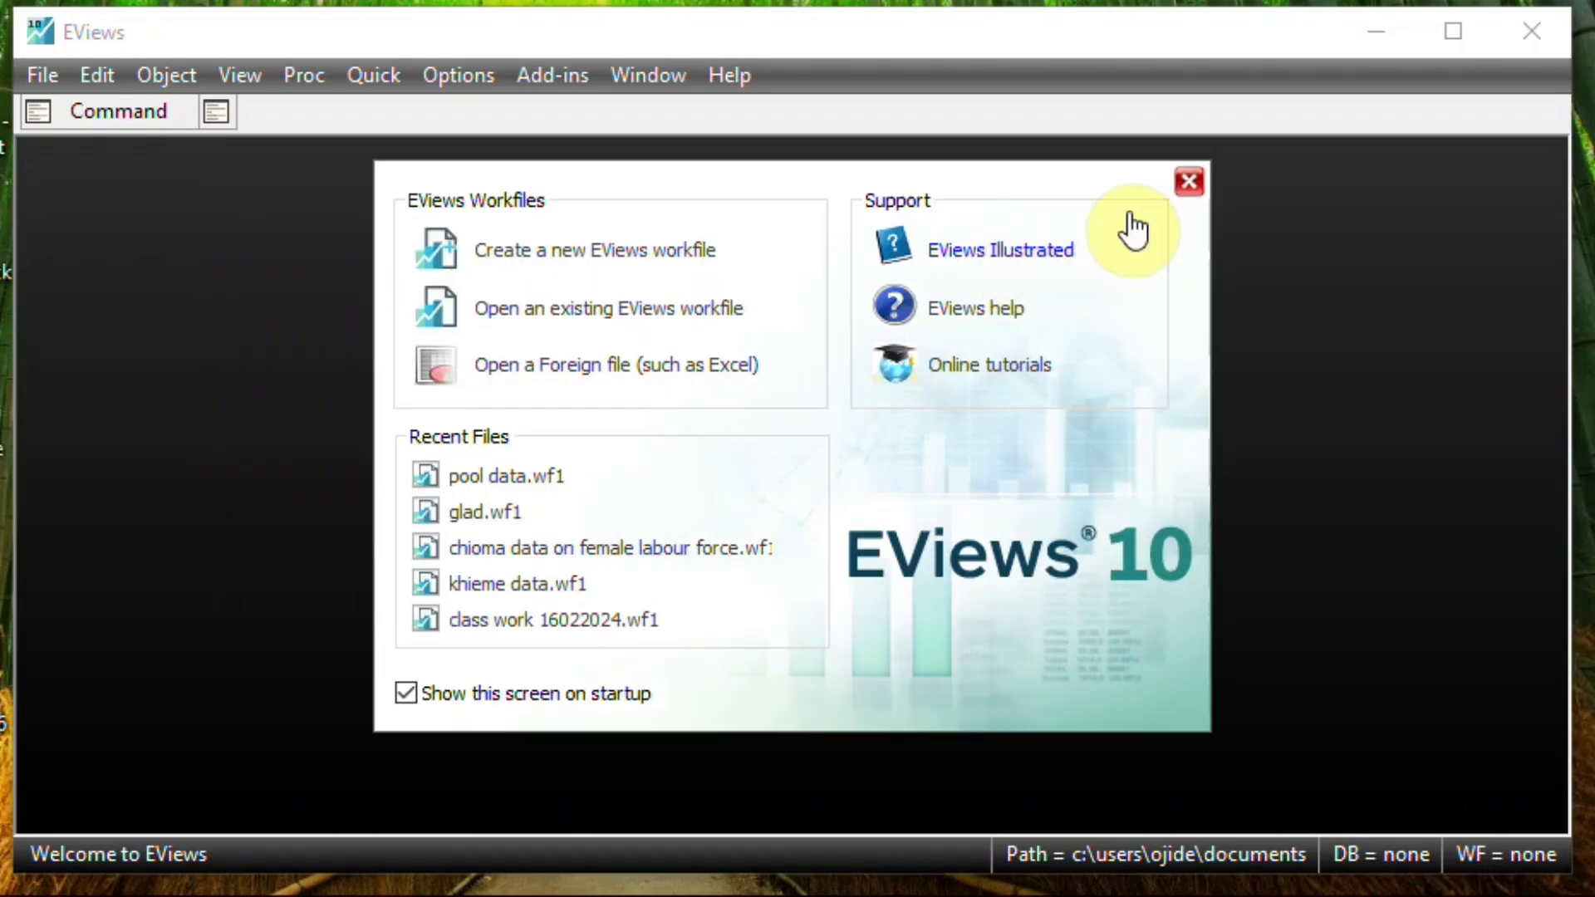
left_click(1188, 182)
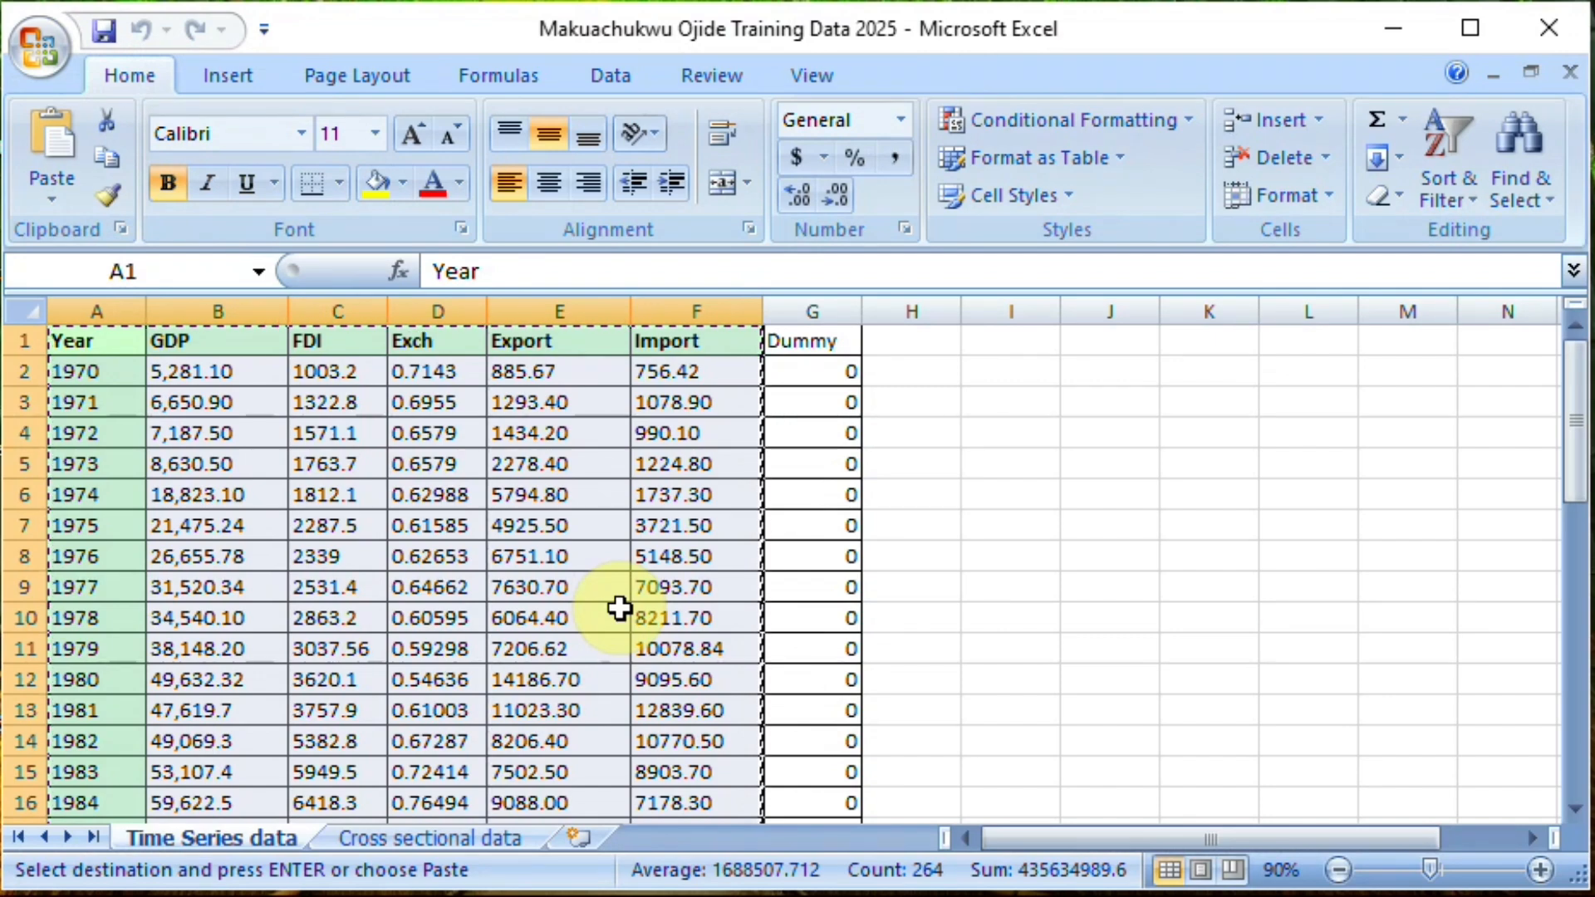
- Paste the copied Excel data as a new workfile, keeping one names-only header line and #N/A for missing values, without linking to the source
left_click(1402, 36)
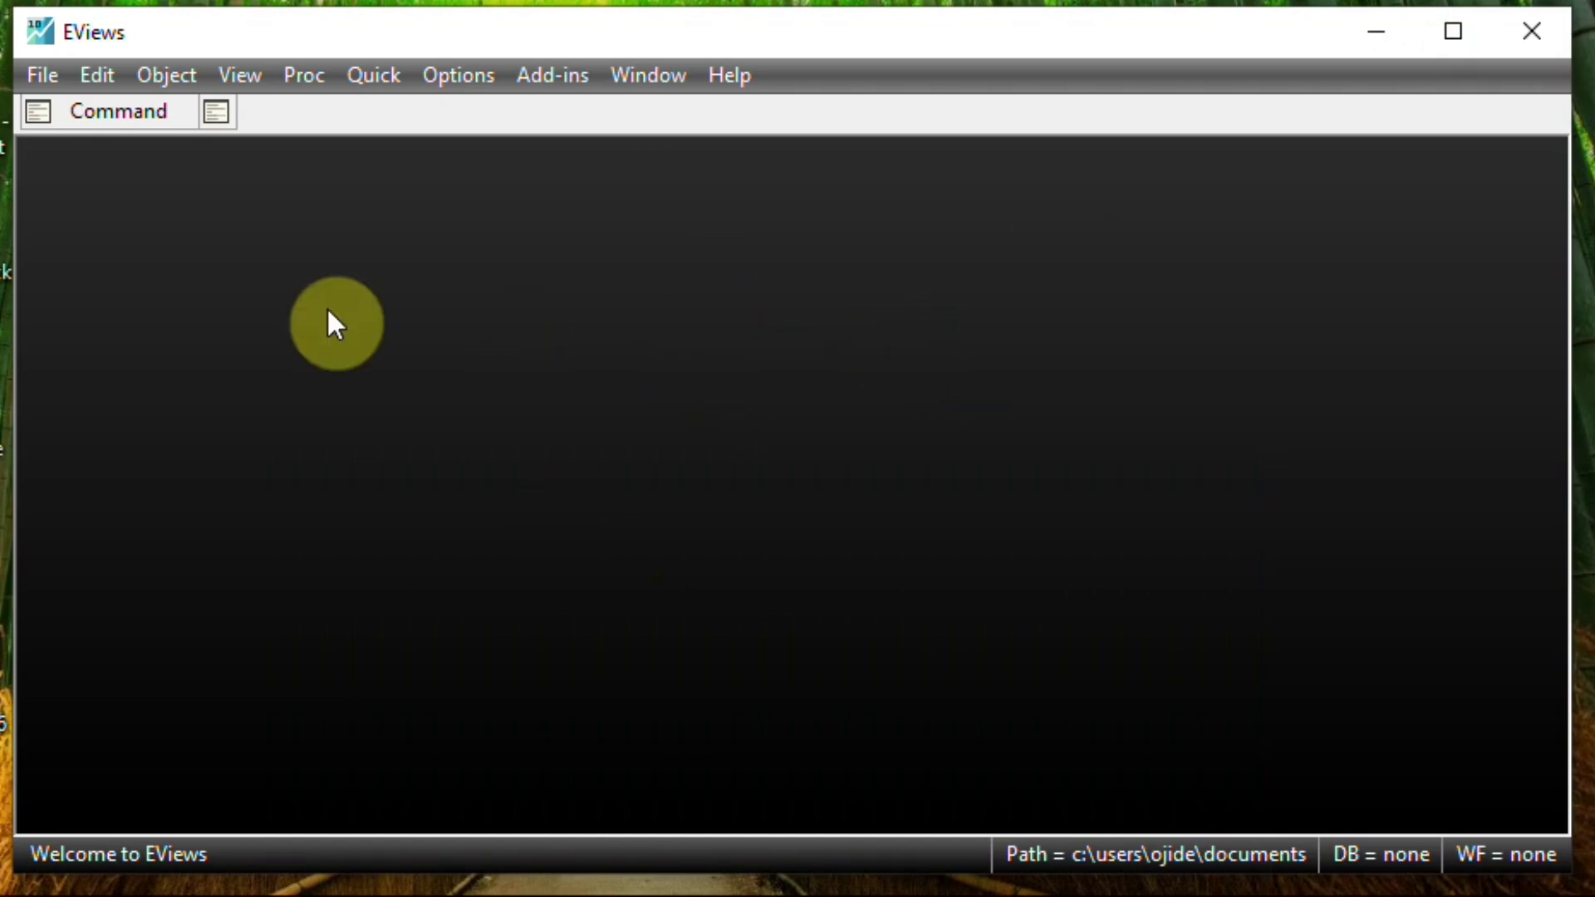
right_click(784, 378)
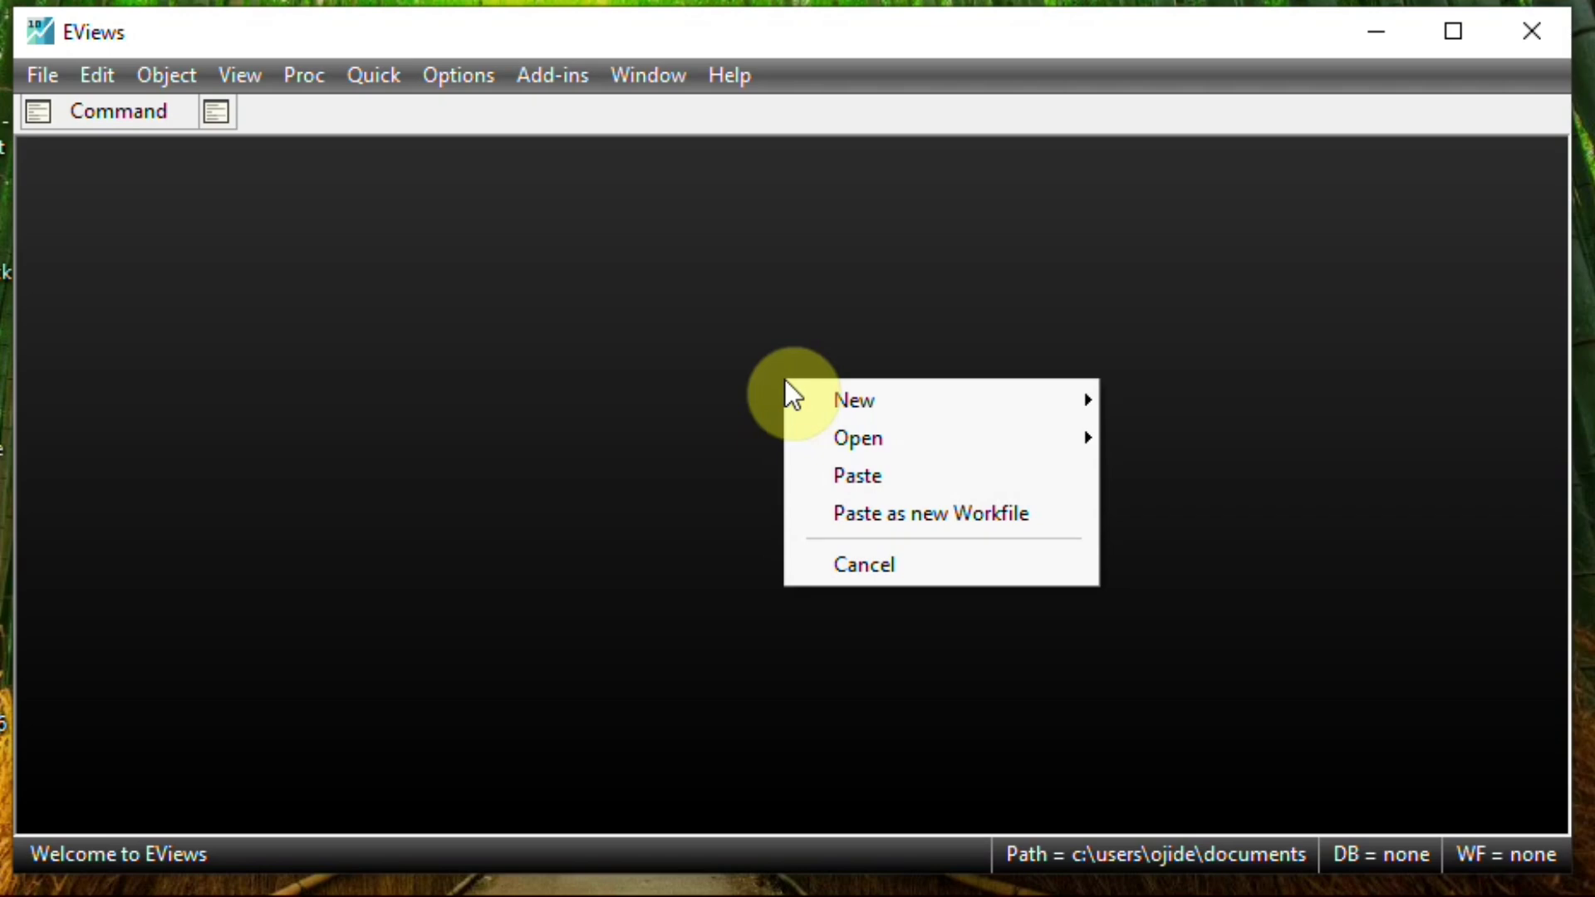
left_click(880, 515)
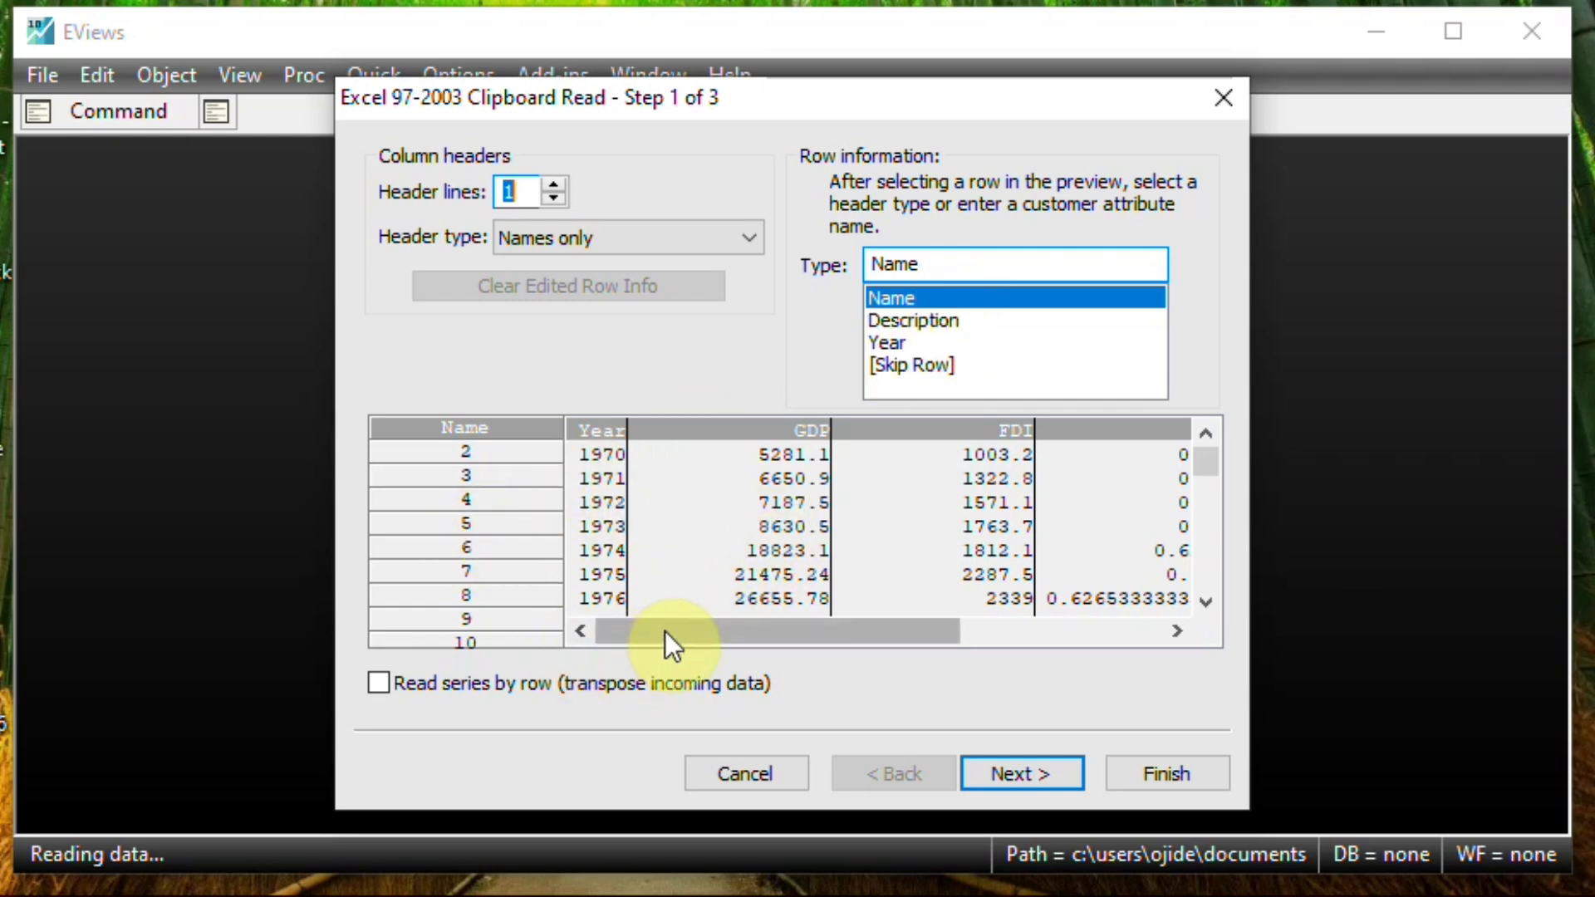
left_click_drag(665, 631, 570, 638)
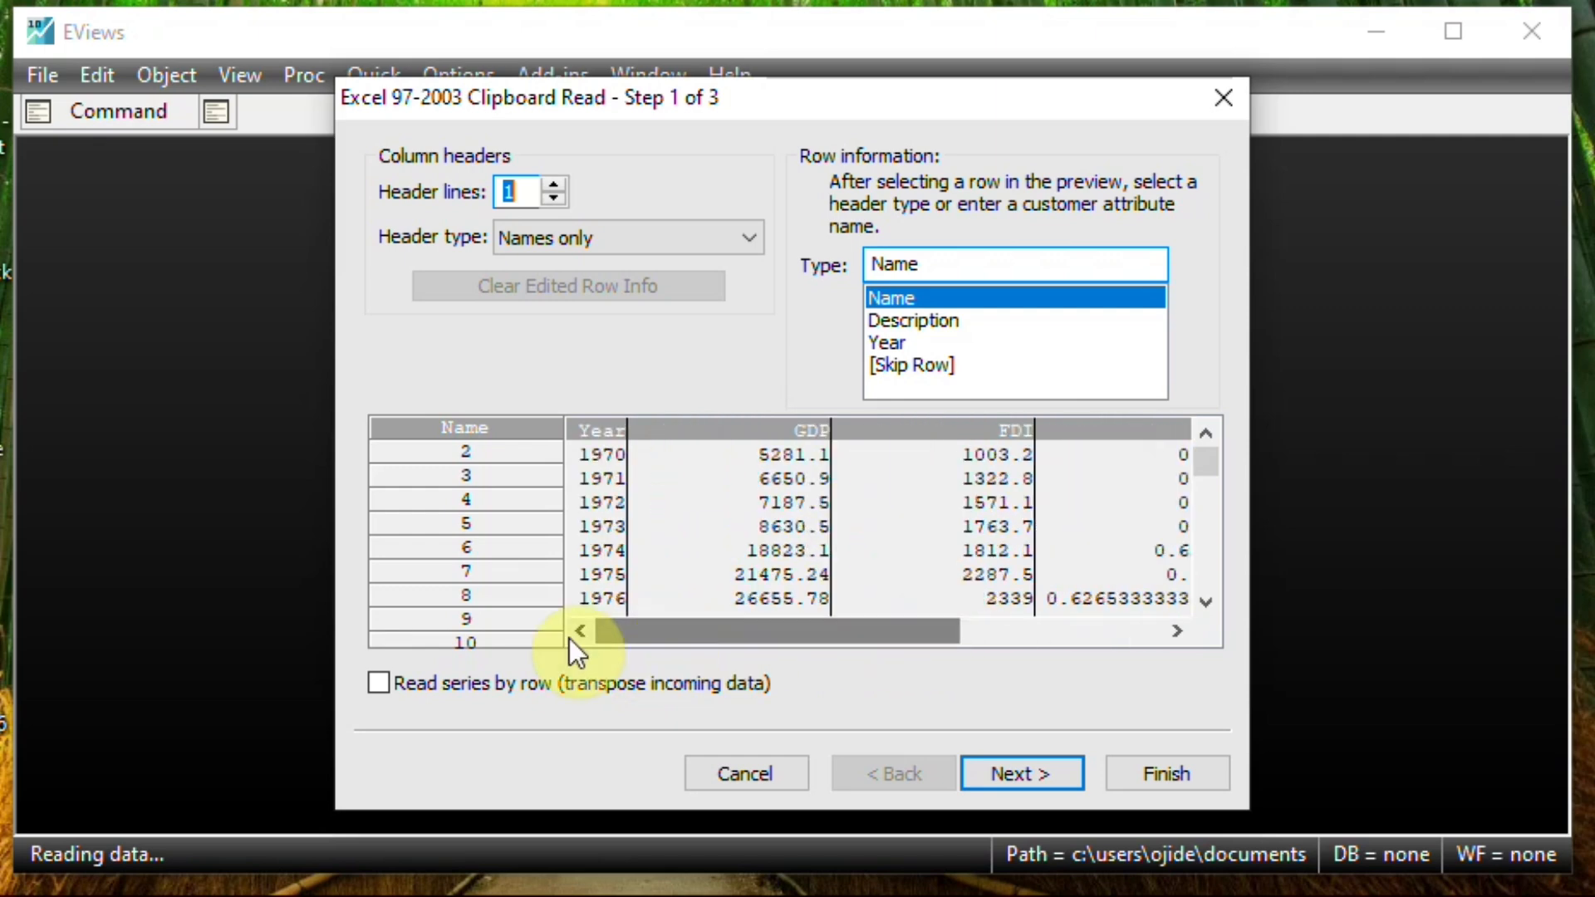
left_click(1047, 774)
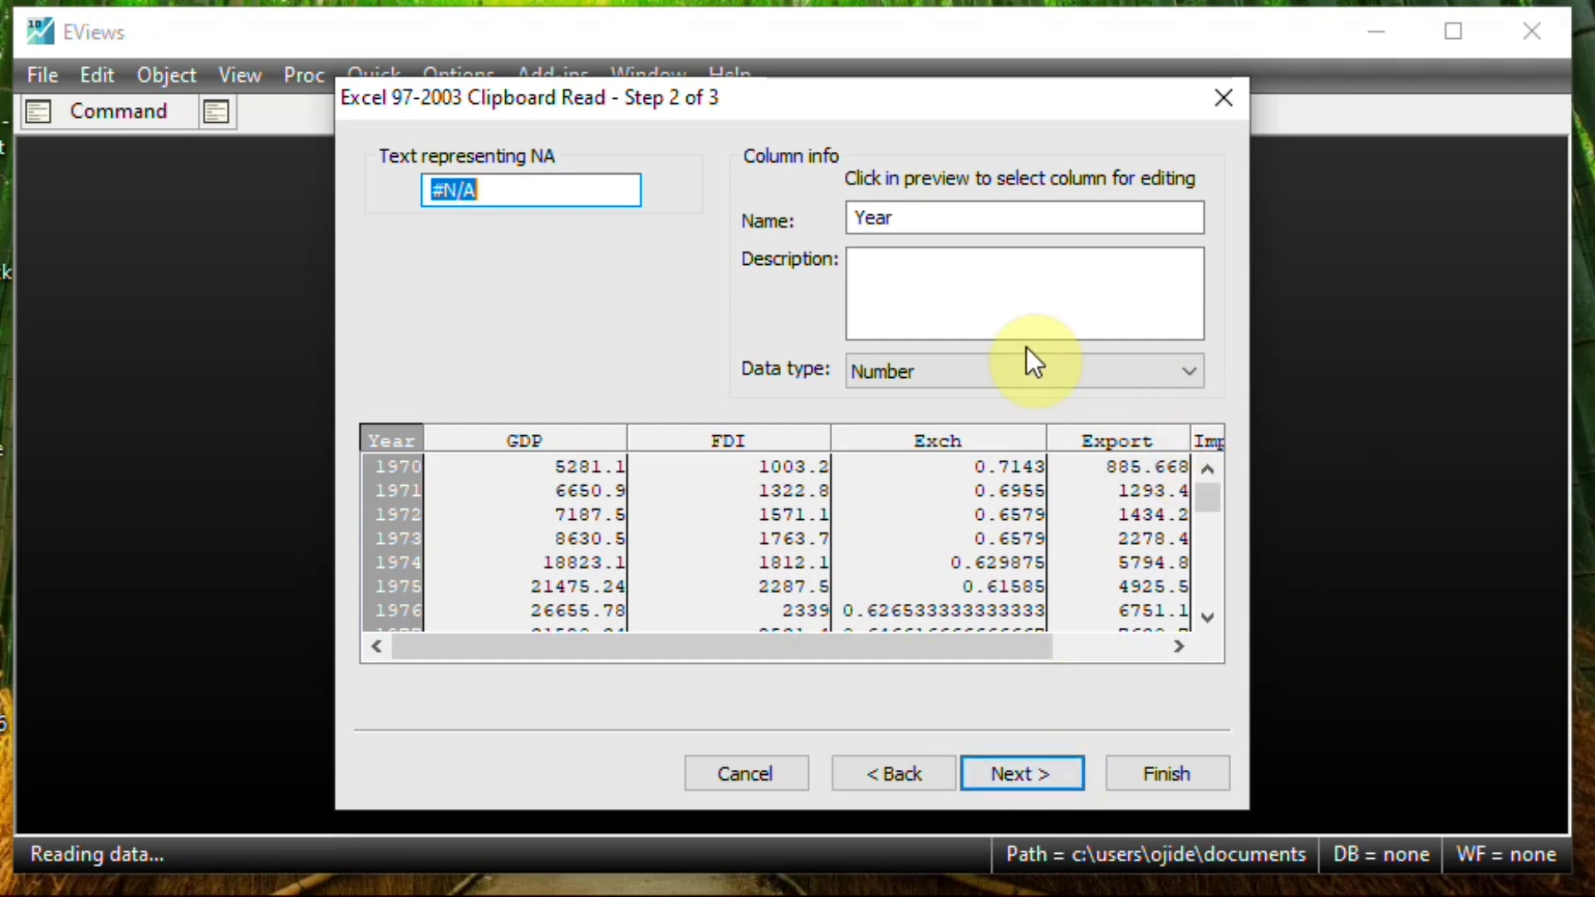
left_click(1140, 778)
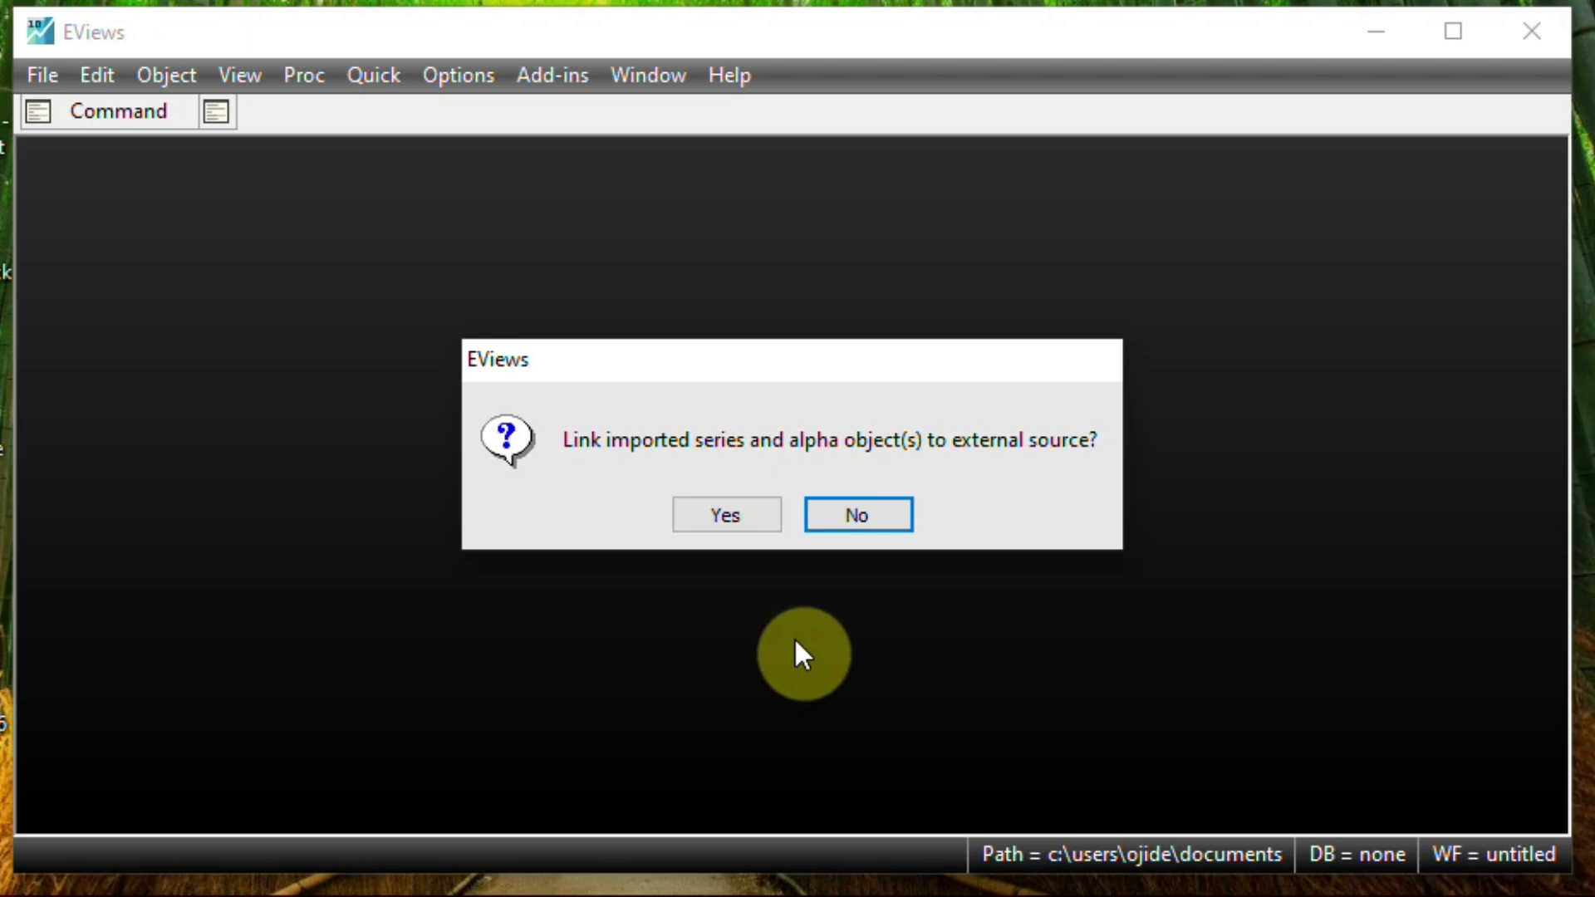
left_click(869, 520)
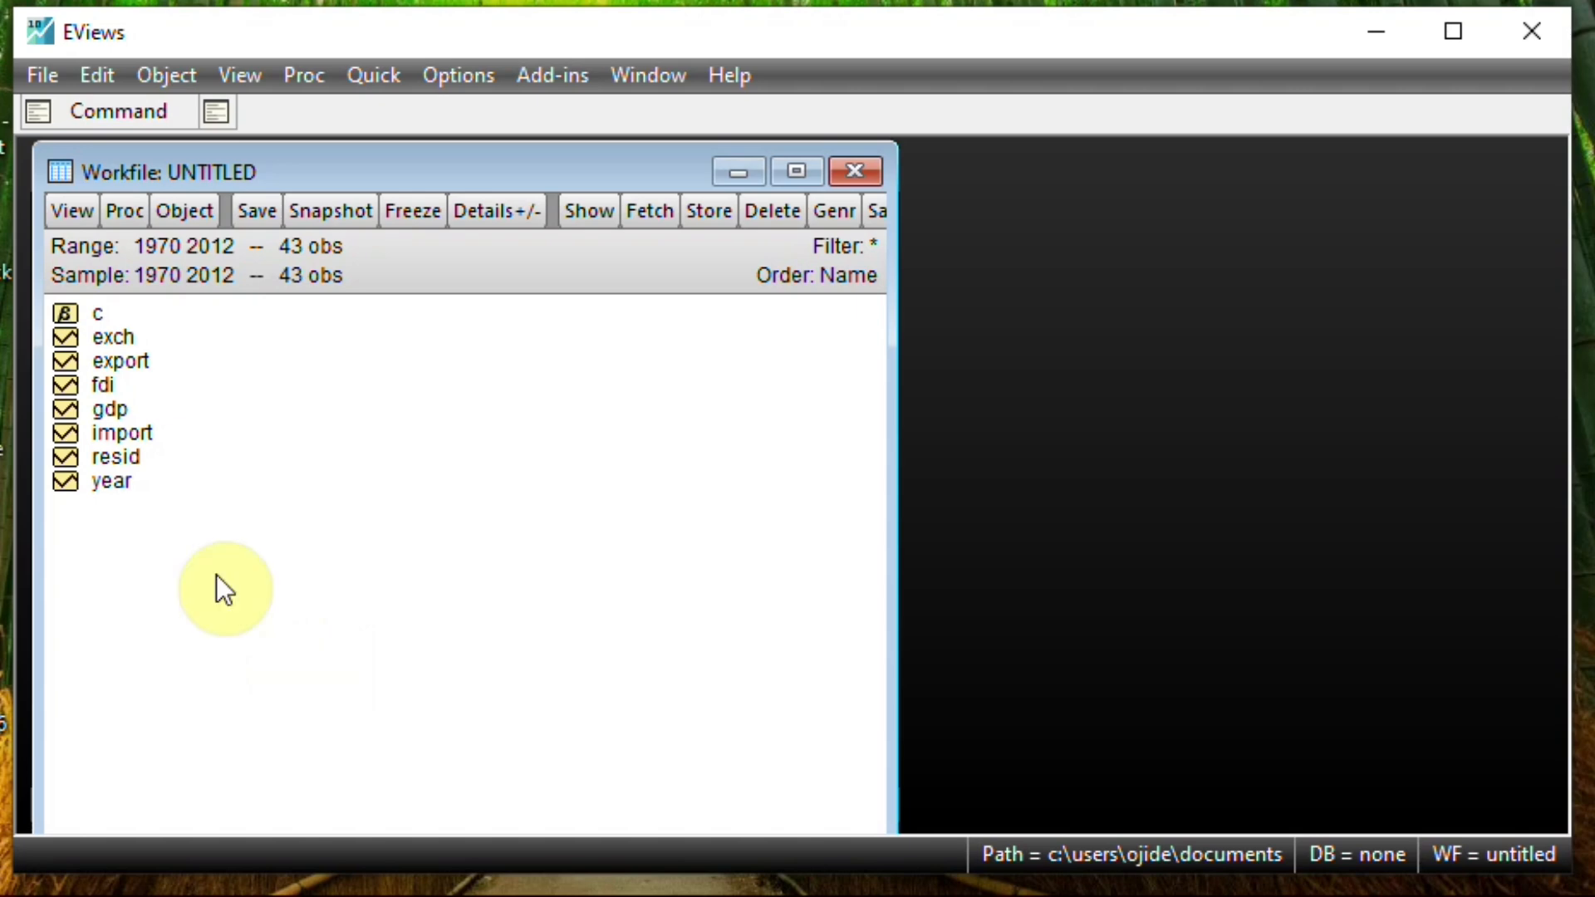
- Open the series exch, export, fdi, gdp, import and year together as a group, leaving out resid
left_click(95, 336)
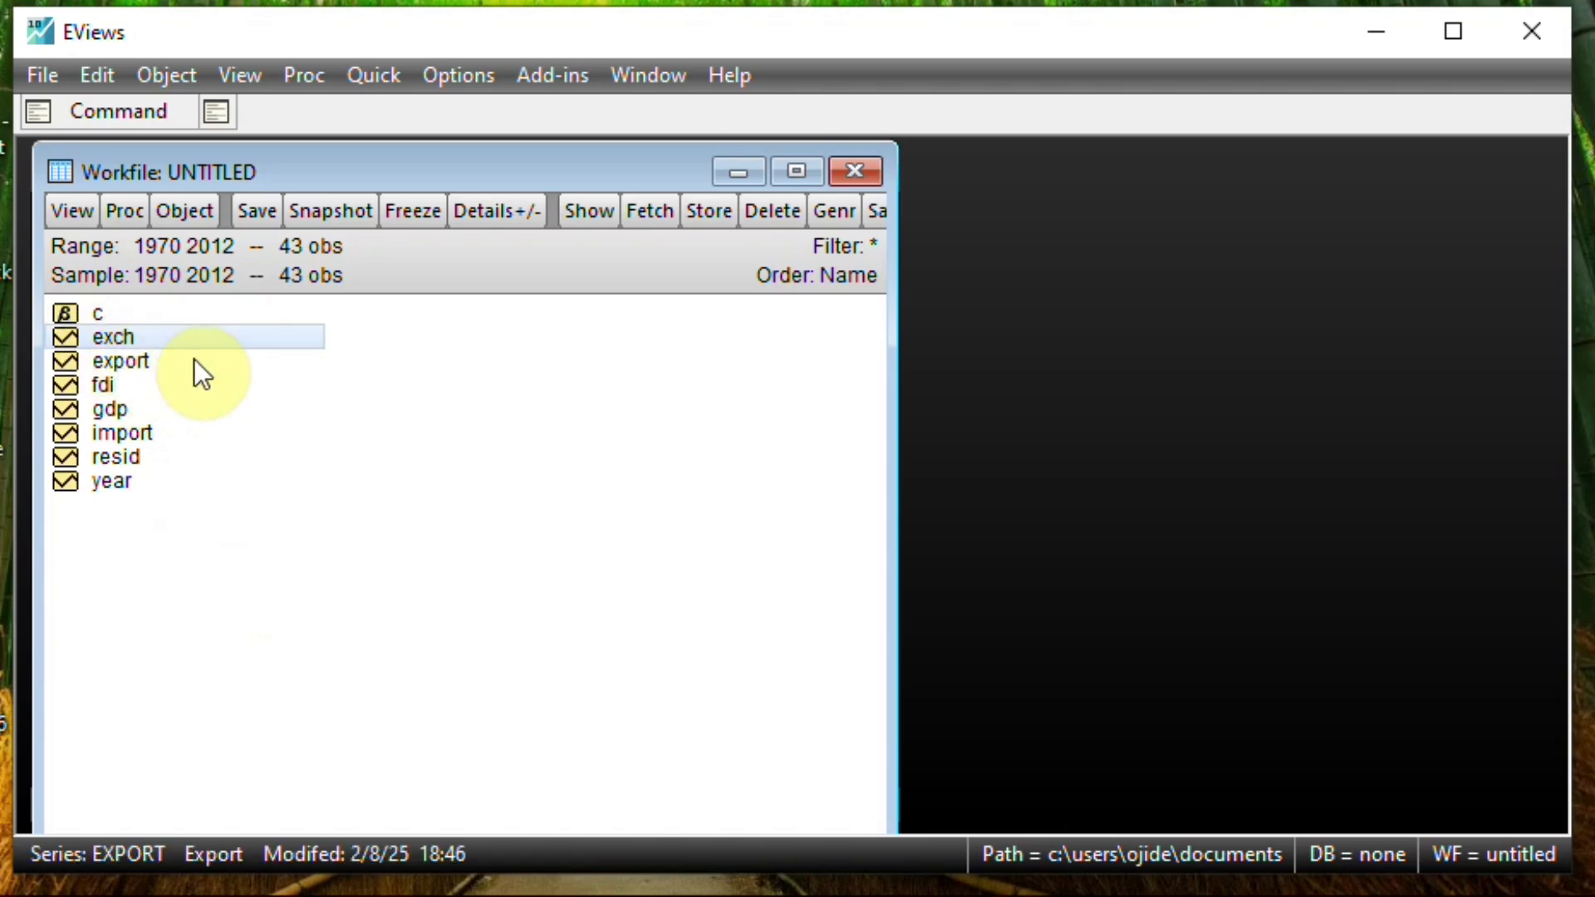
left_click(138, 362, "ctrl")
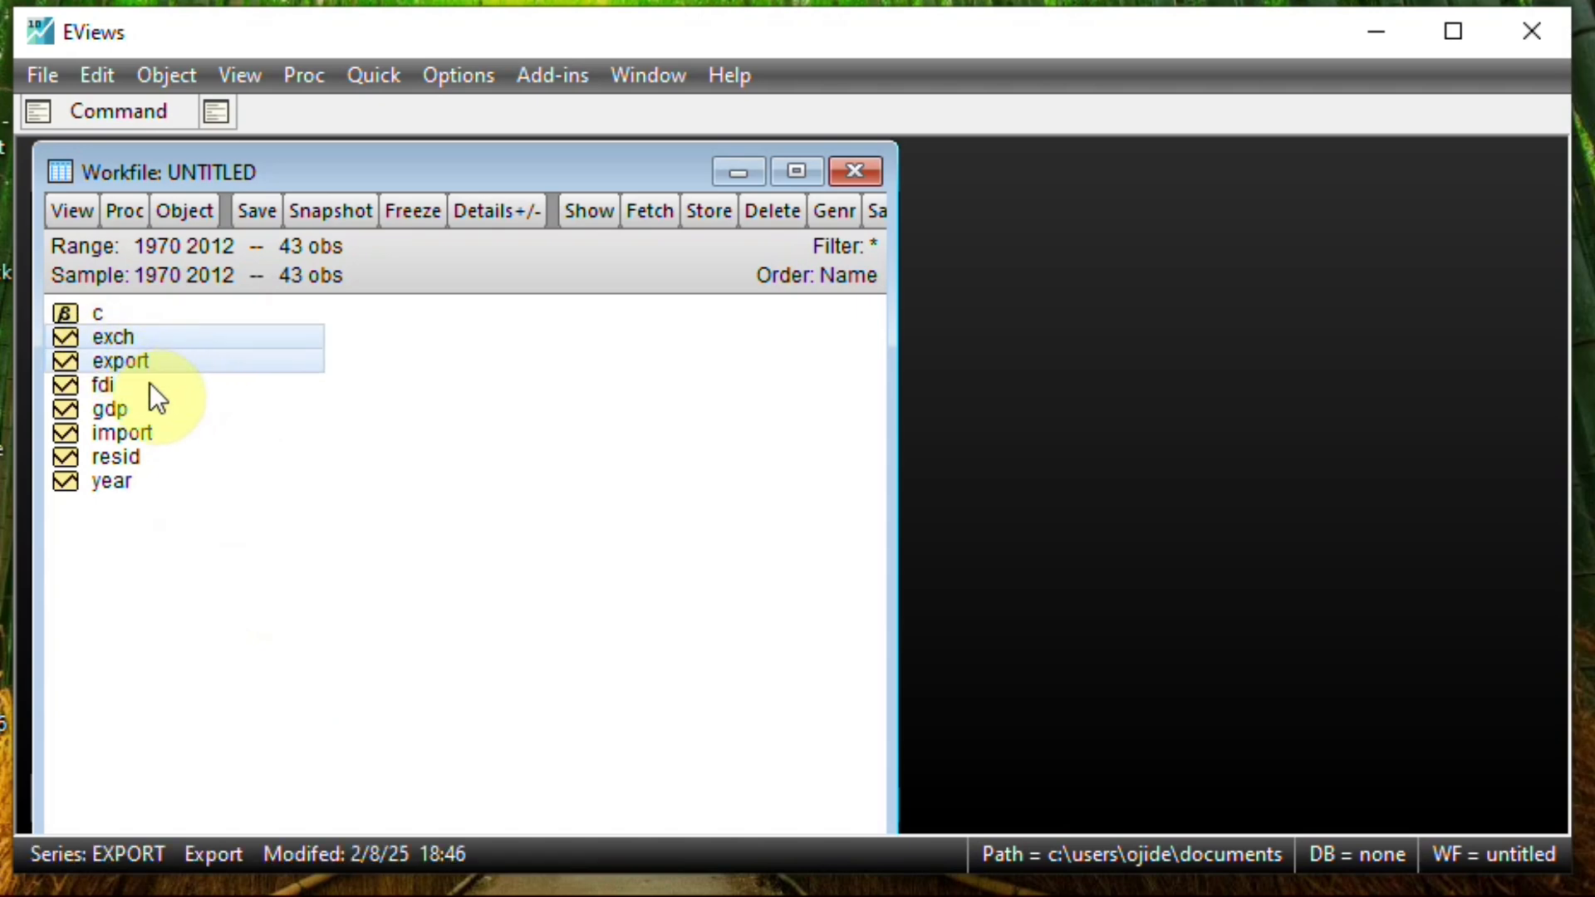
left_click(132, 386, "ctrl")
left_click(149, 413, "ctrl")
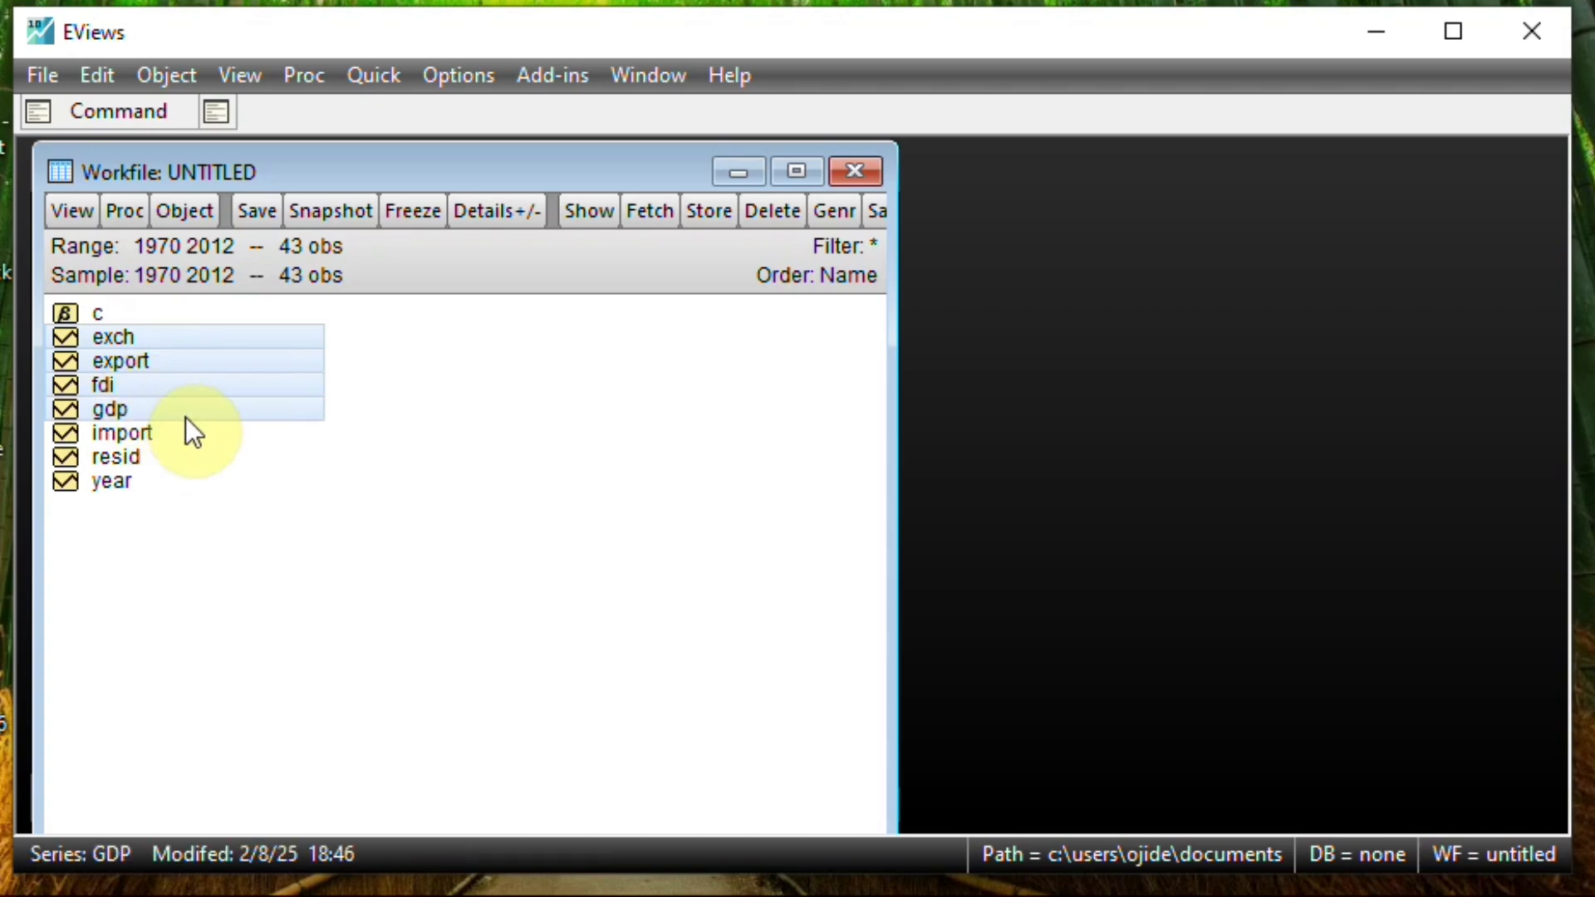
left_click(176, 436, "ctrl")
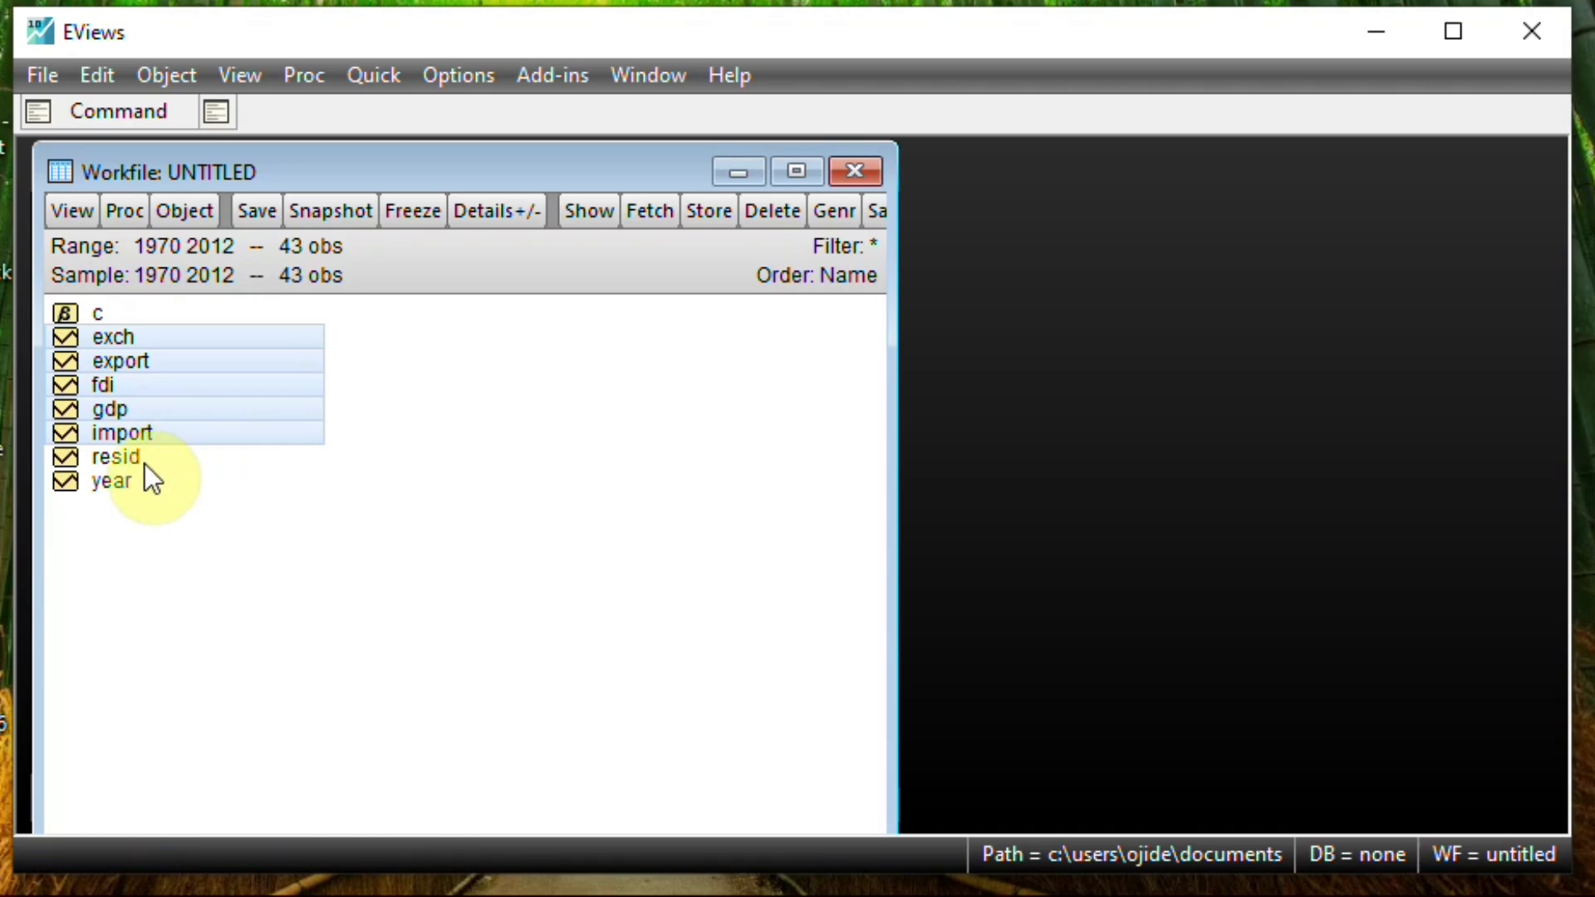
left_click(131, 484, "ctrl")
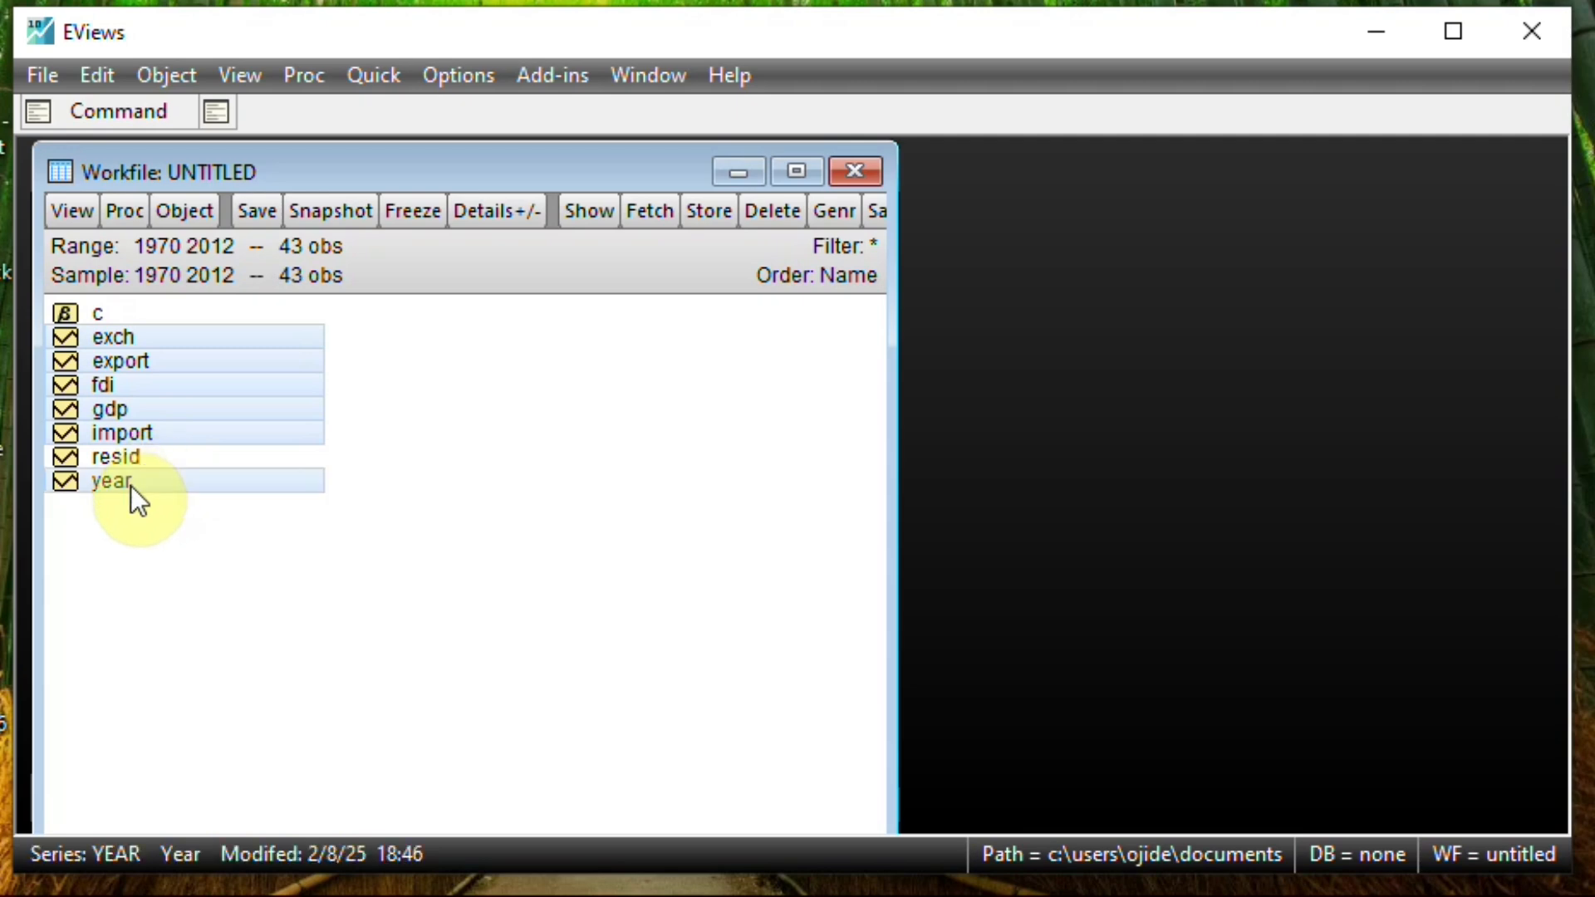
right_click(236, 414)
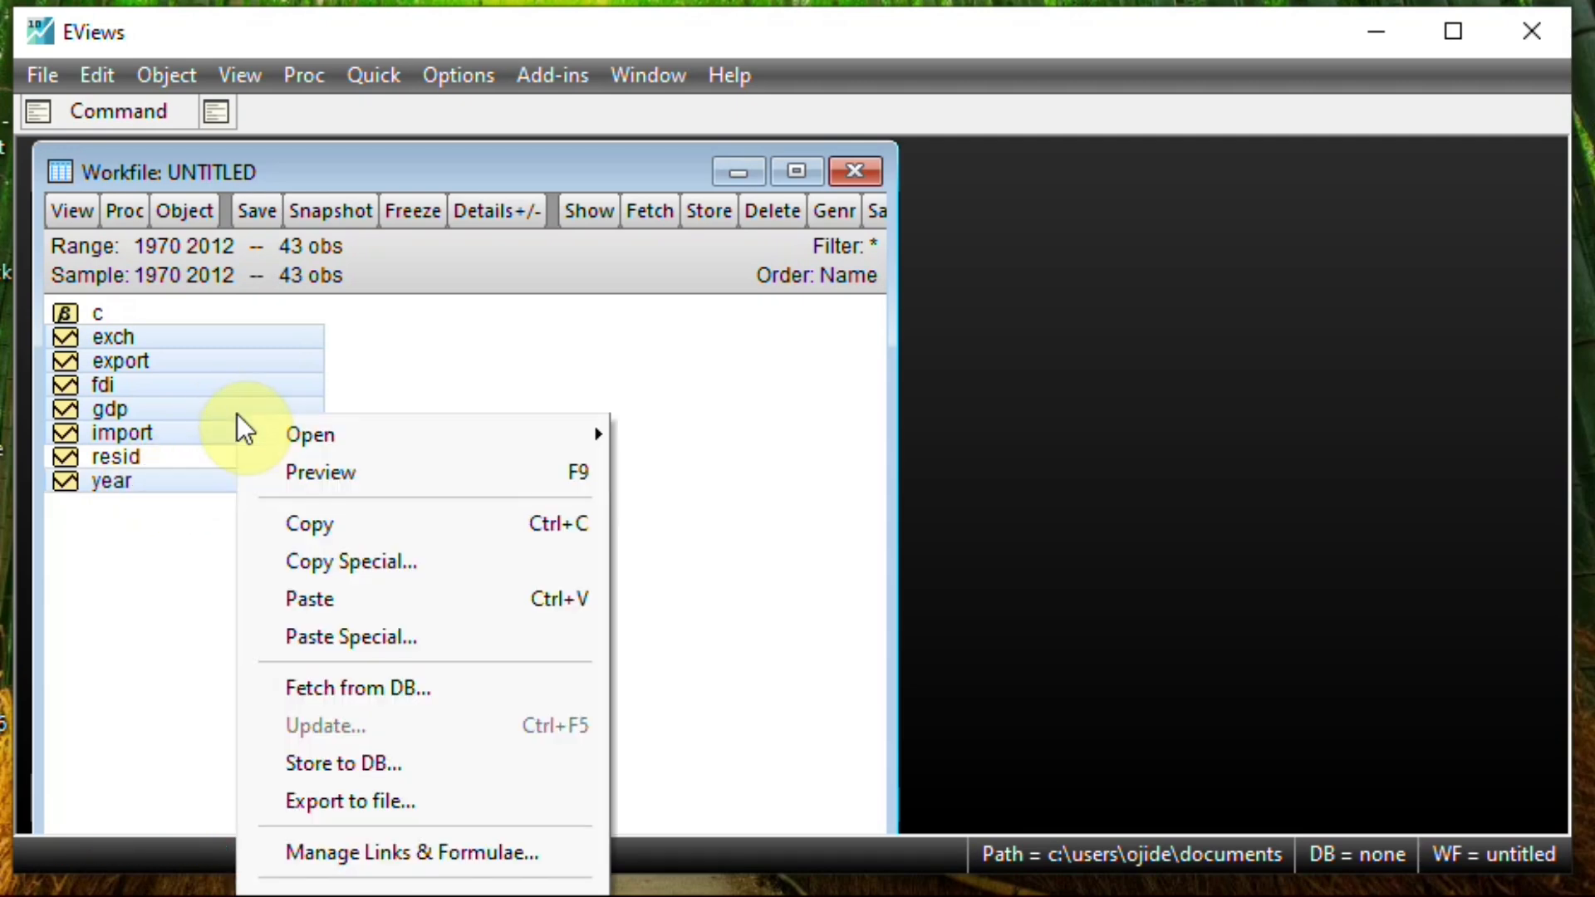
mouse_move(403, 420)
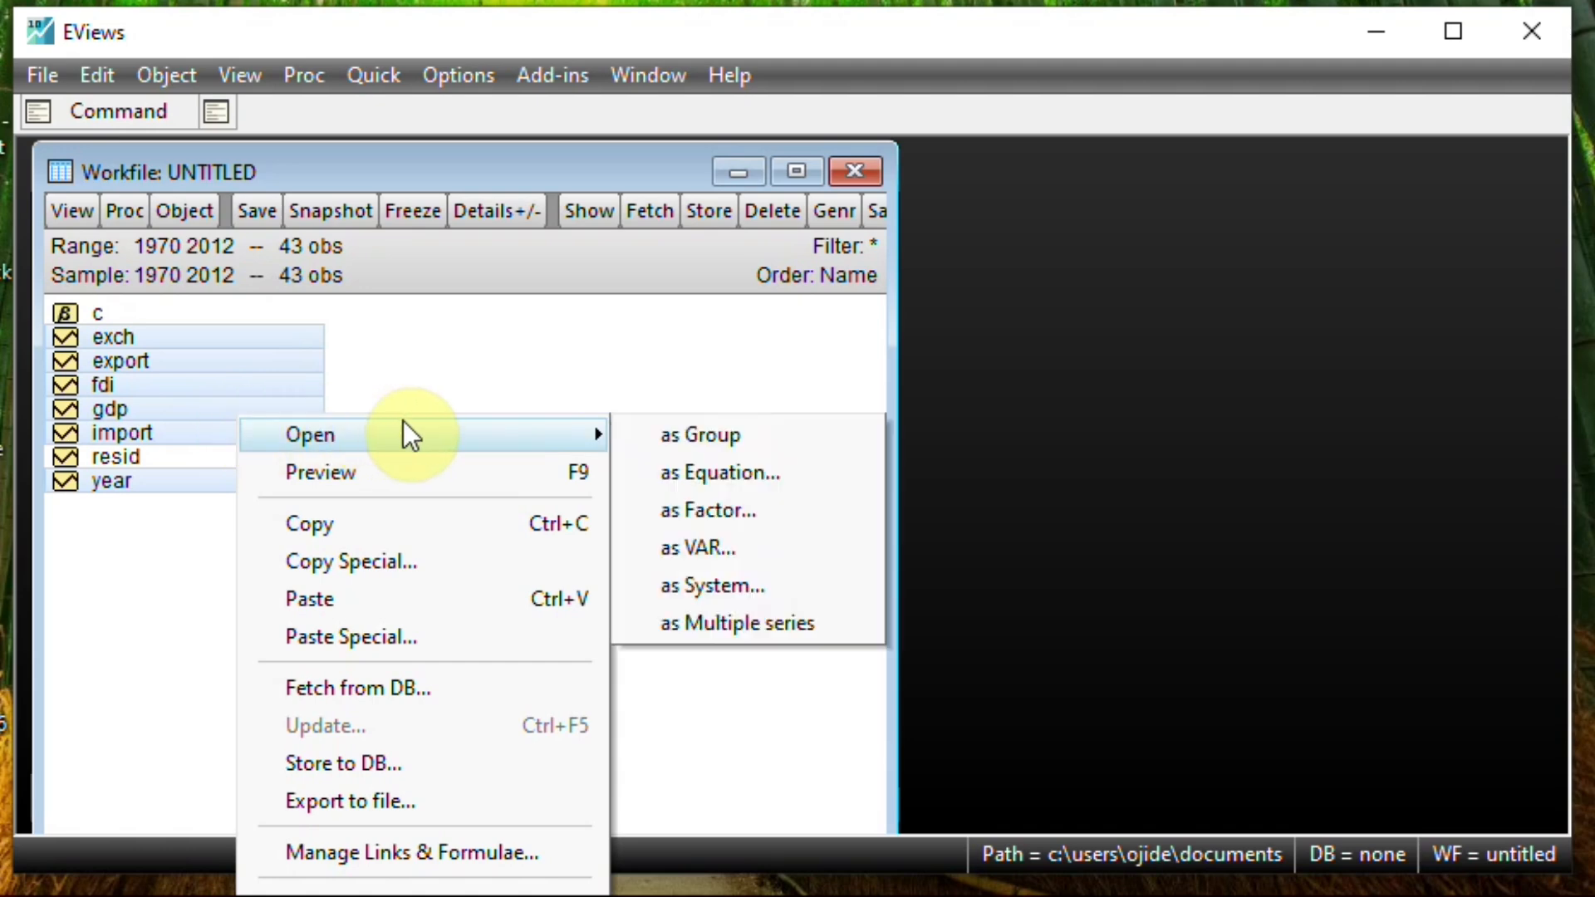
left_click(698, 435)
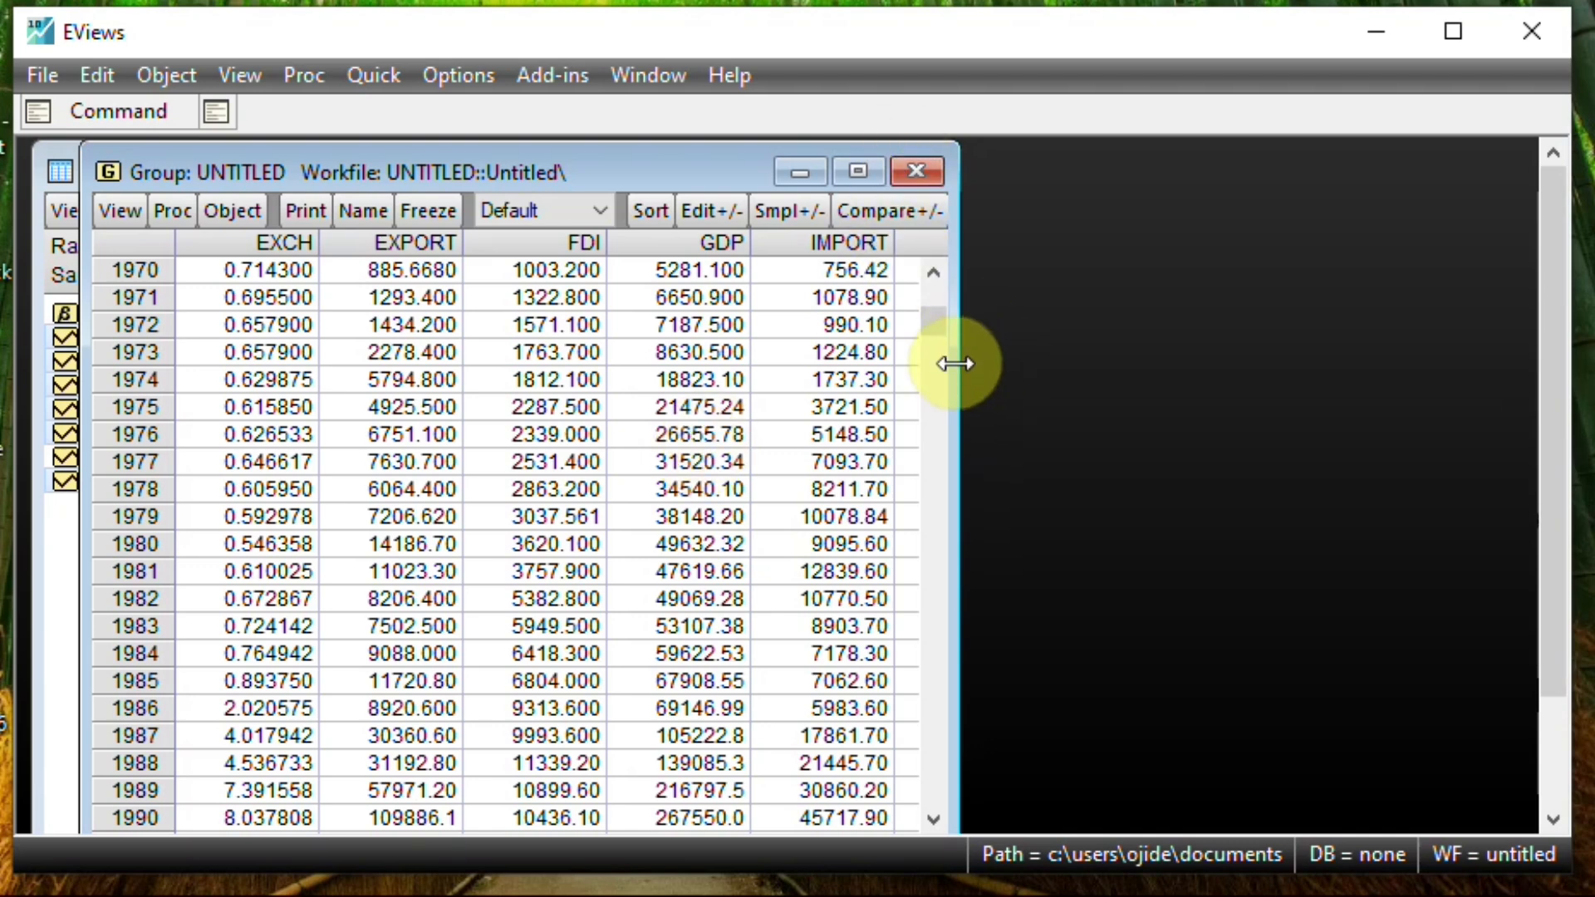
- Widen the group window to fit all columns and examine the YEAR column's name and first values
left_click_drag(957, 356, 1373, 274)
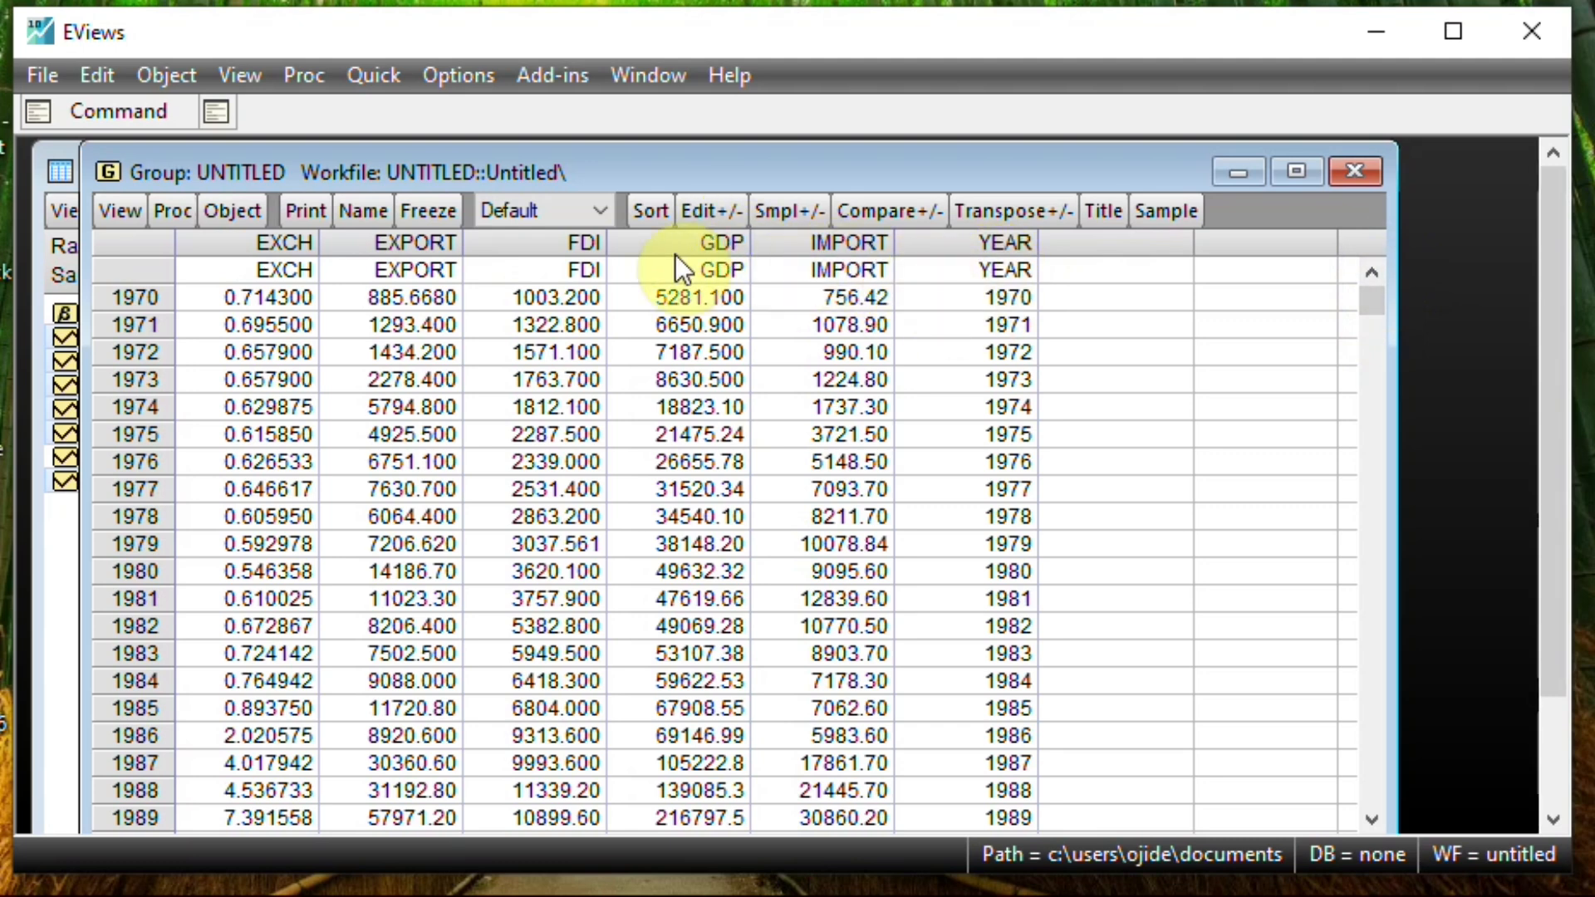
left_click(1005, 272)
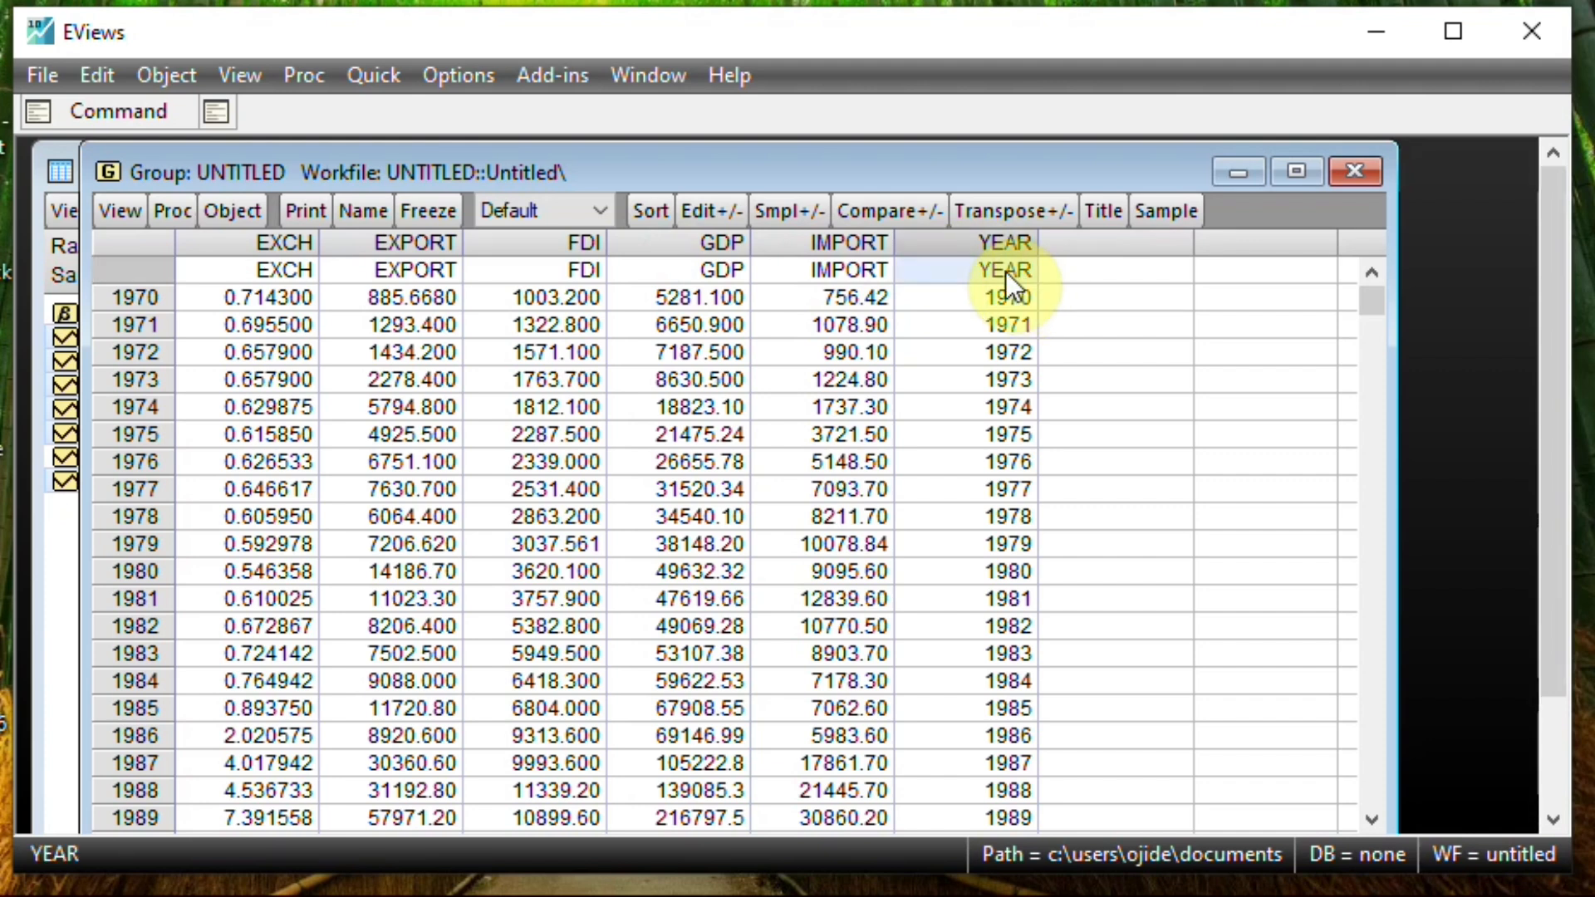
left_click(994, 299)
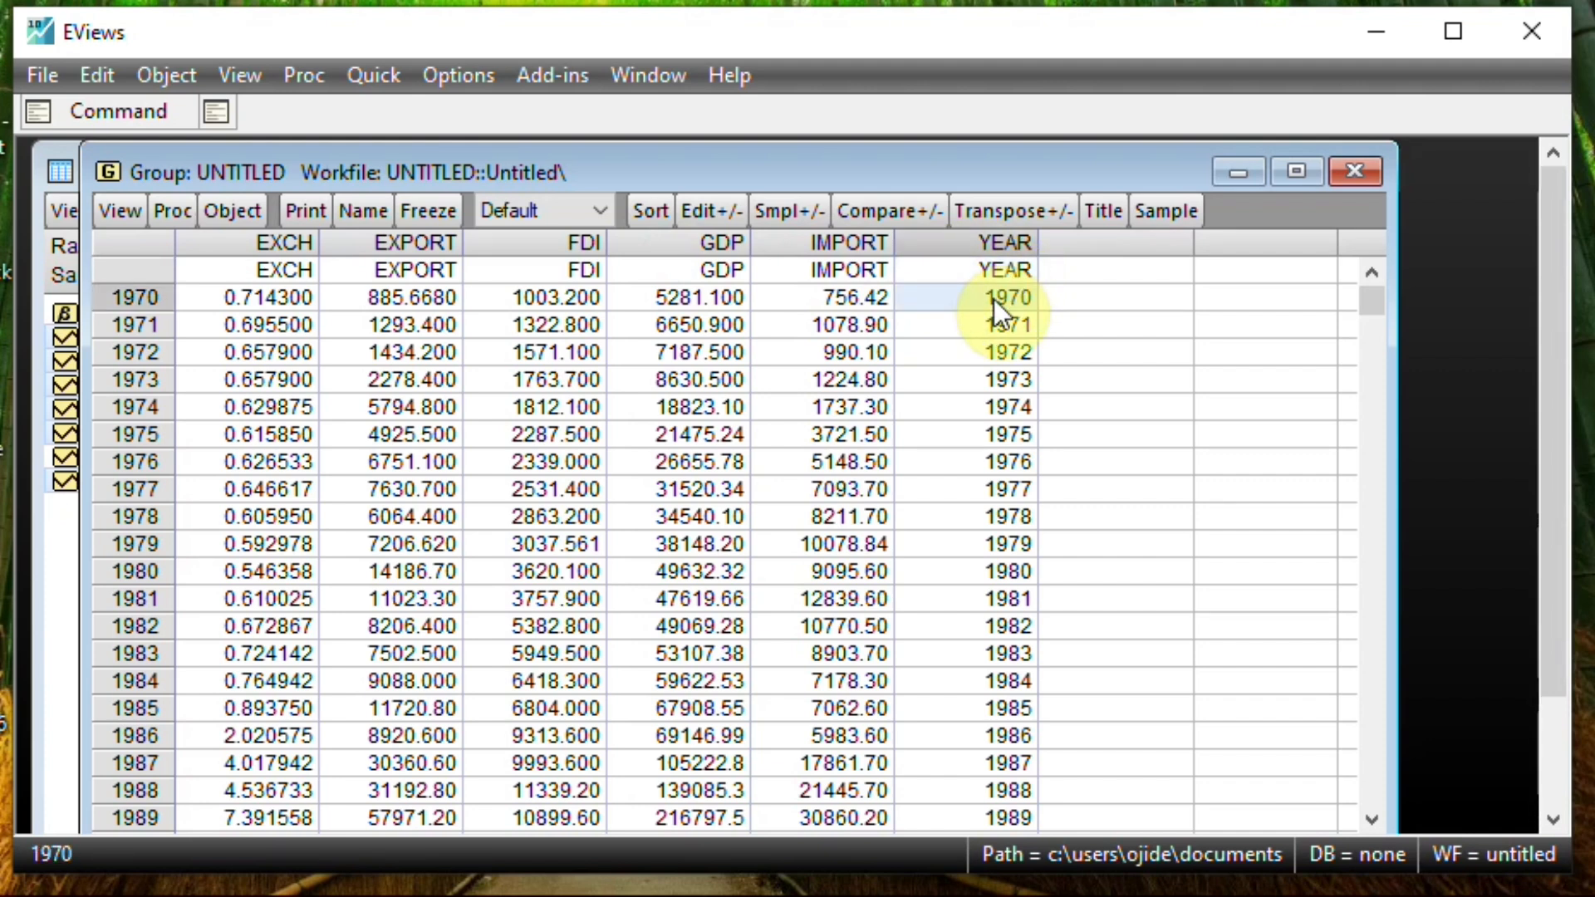
left_click(994, 272)
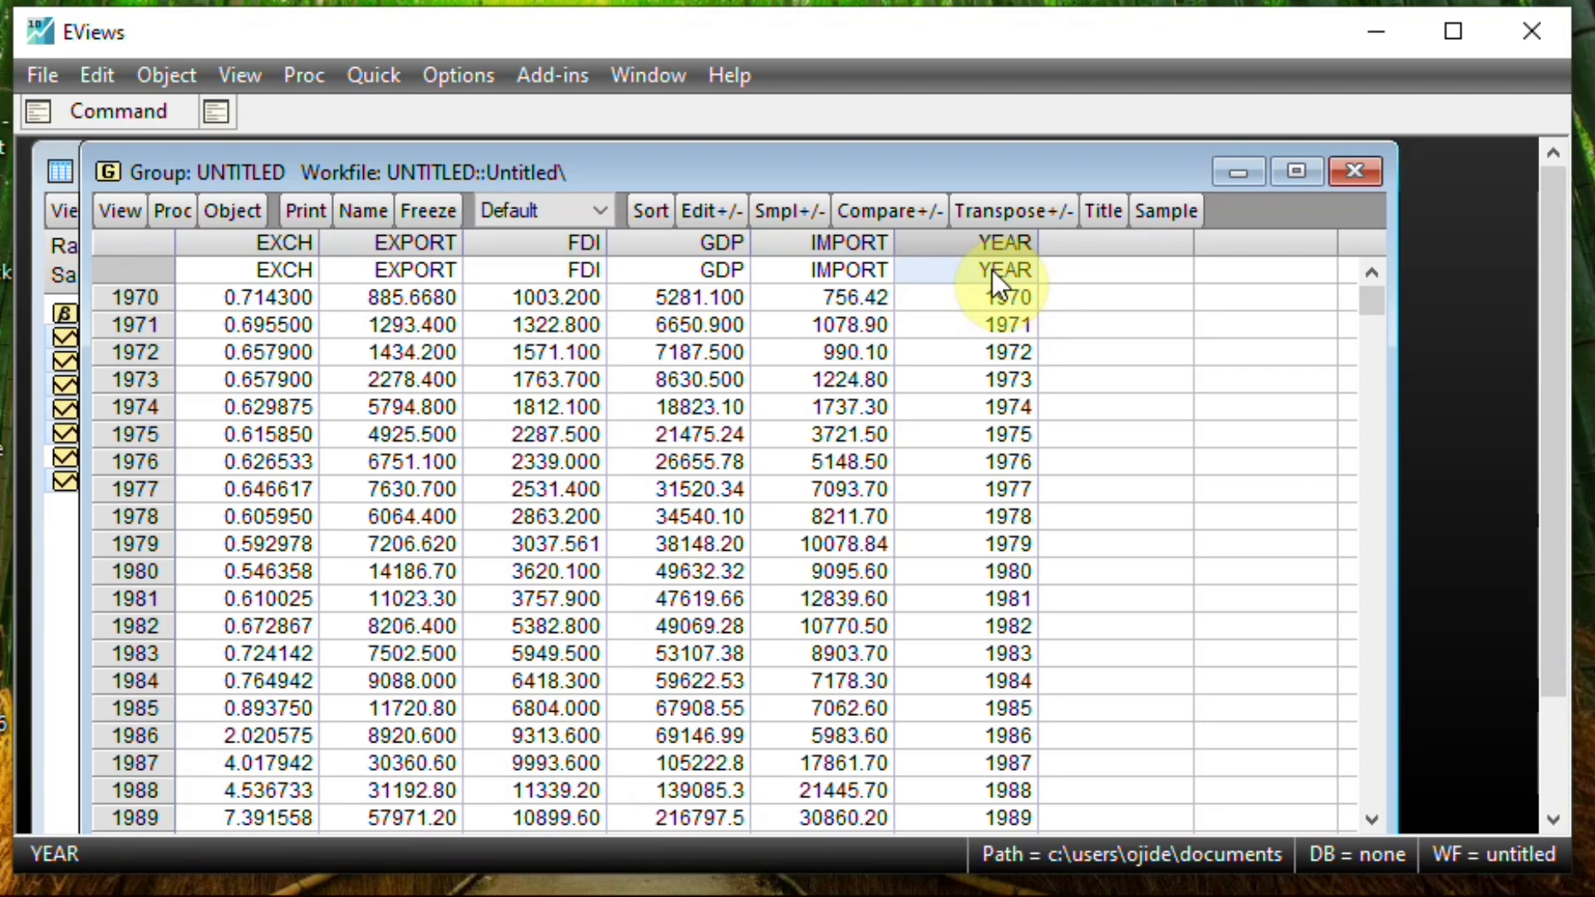
left_click(988, 314)
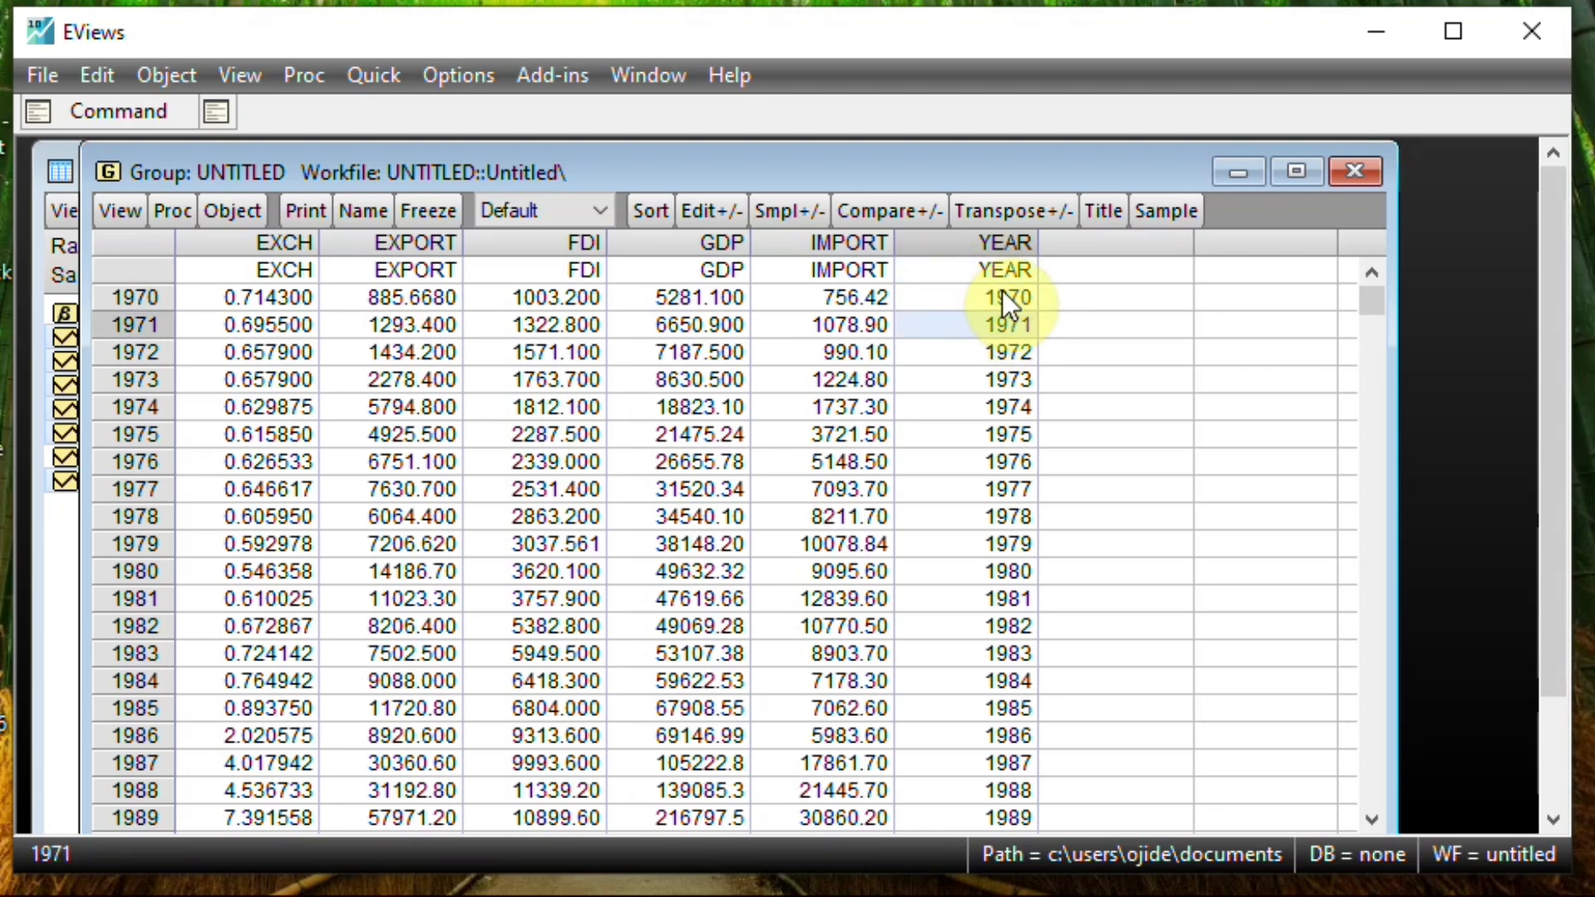
- Turn on editing for the group and rename the YEAR series as YR, accepting the rename
left_click(1002, 291)
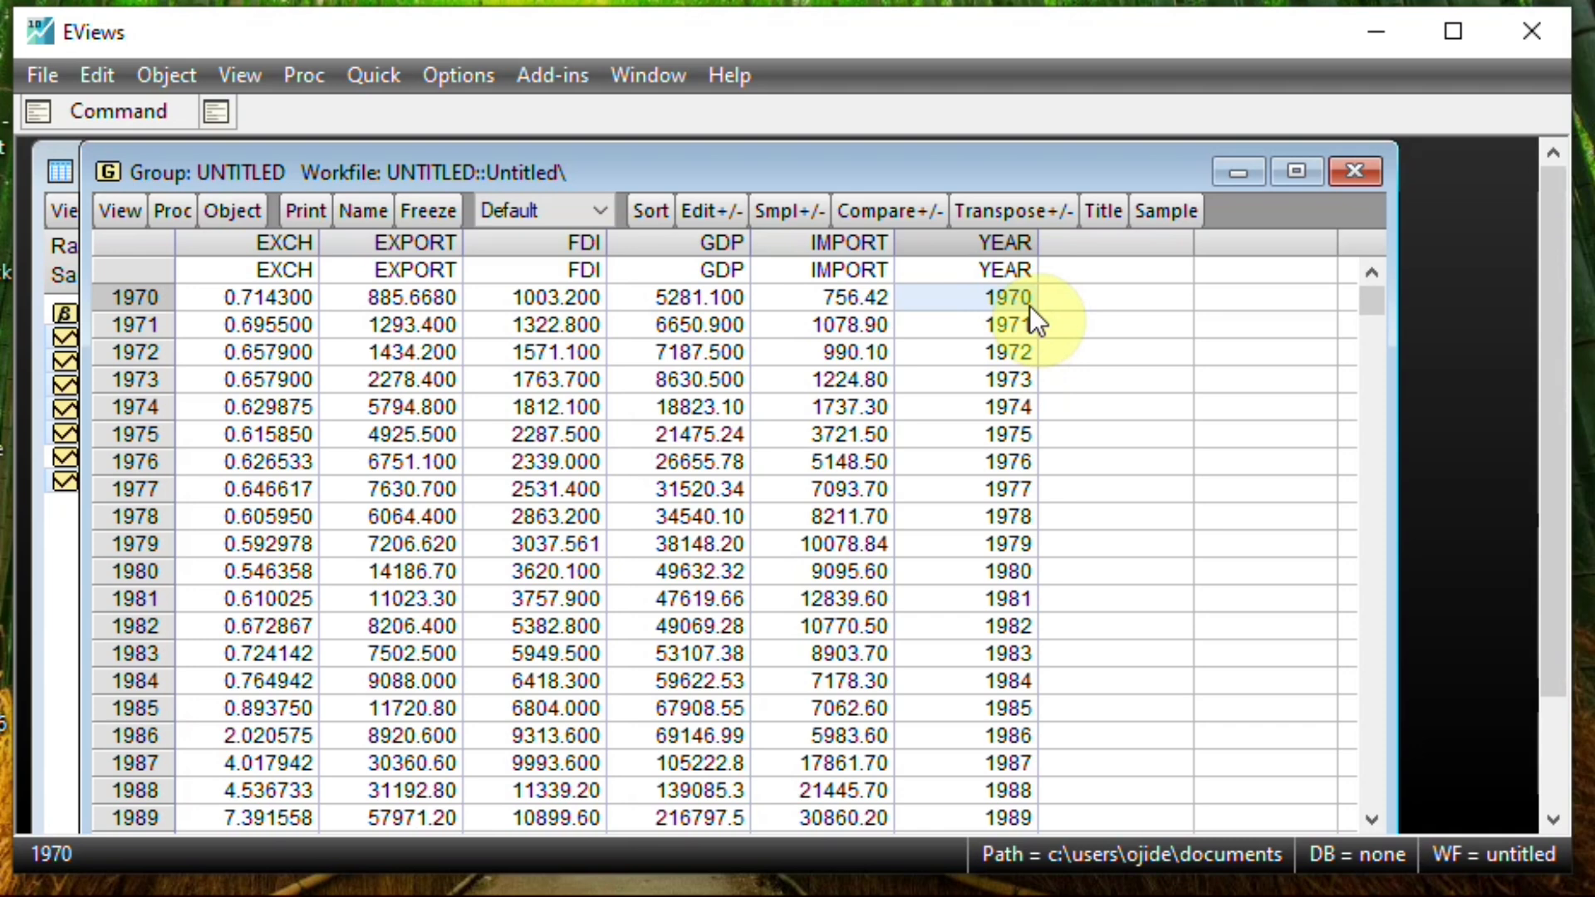
left_click(731, 216)
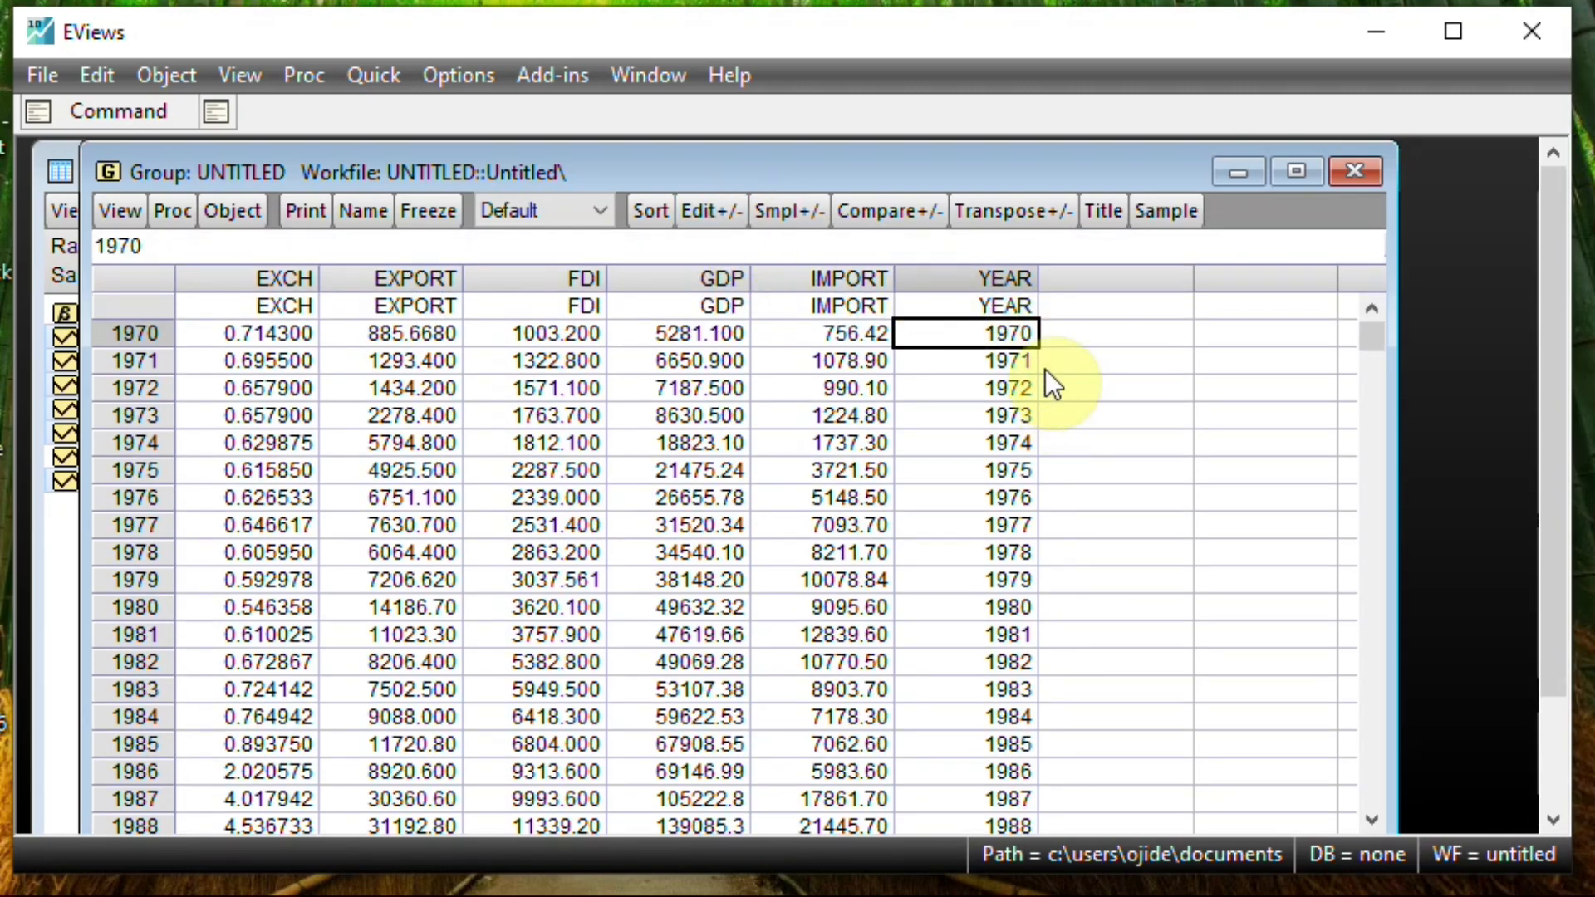
left_click(998, 309)
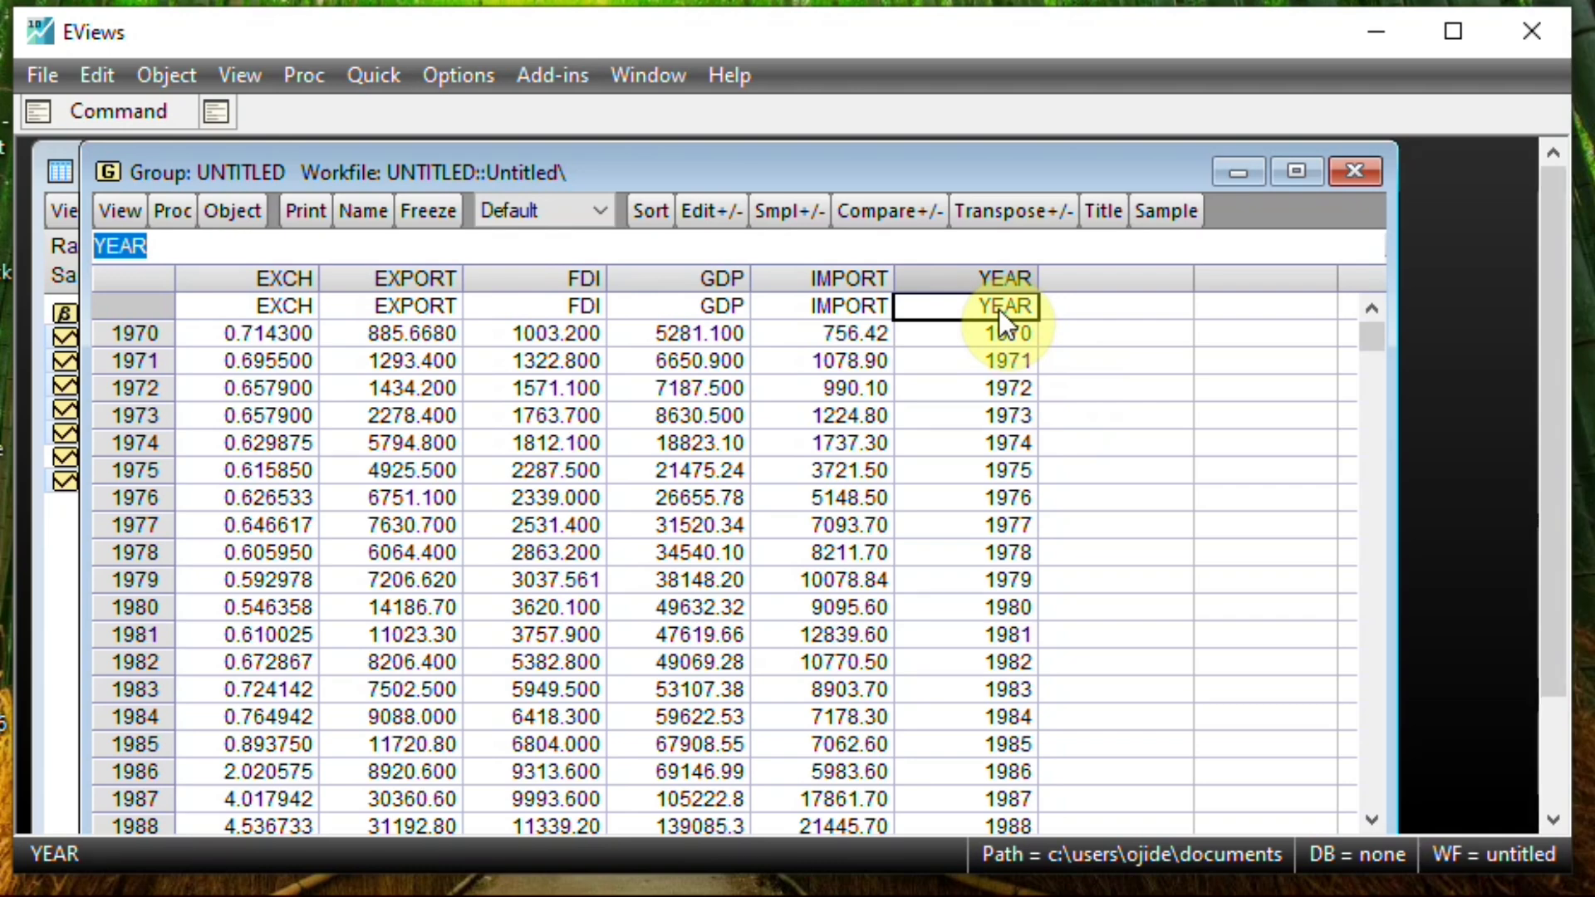
type("YR")
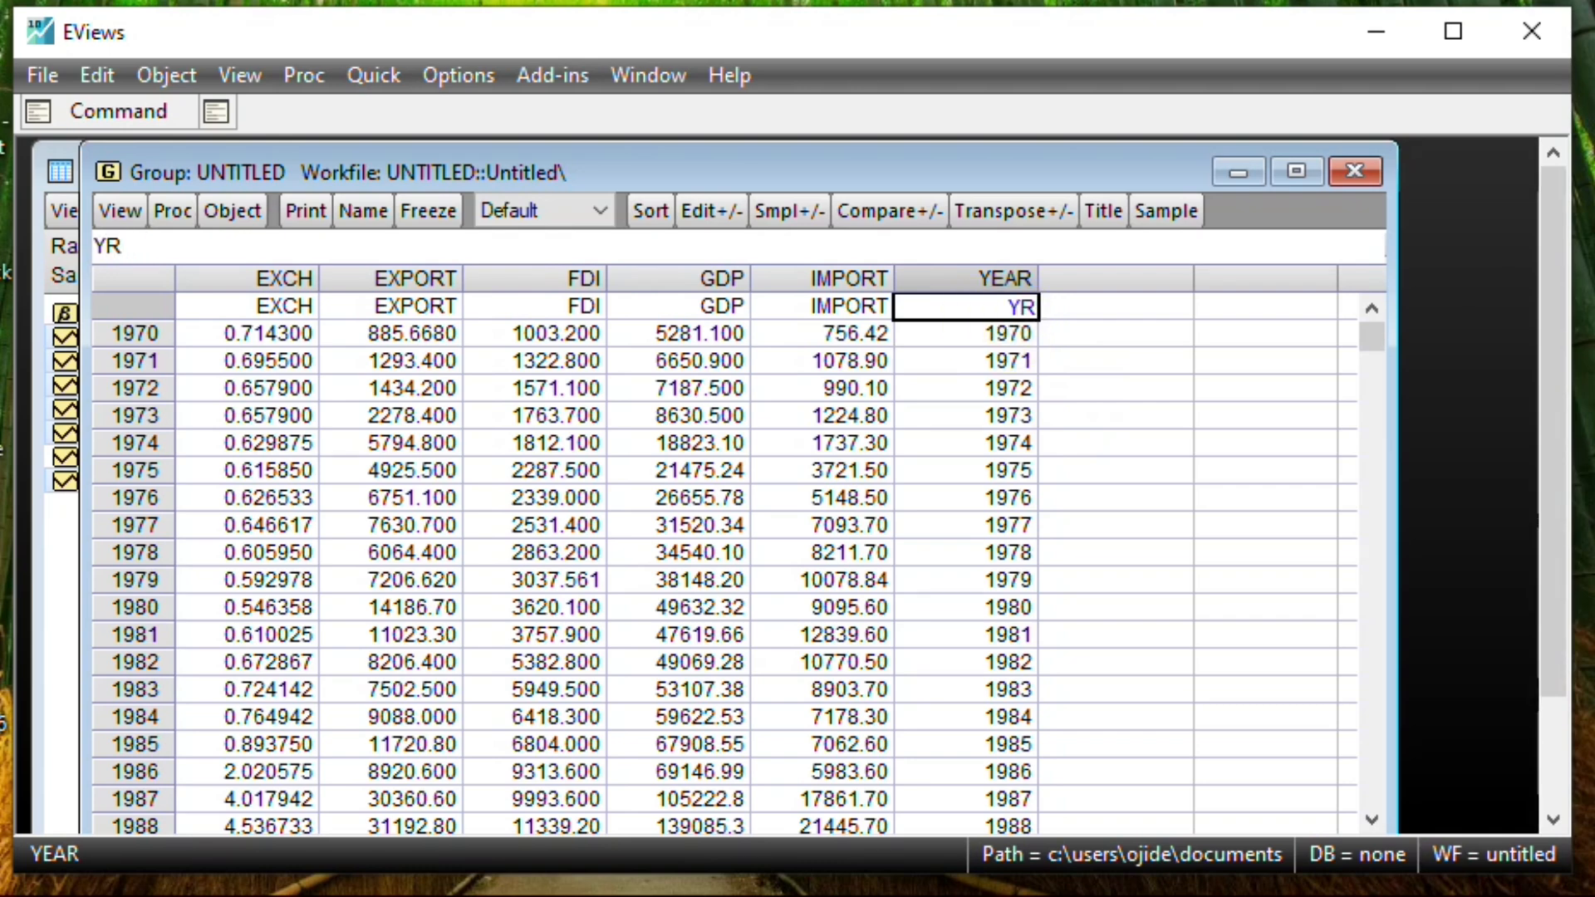
key("Return")
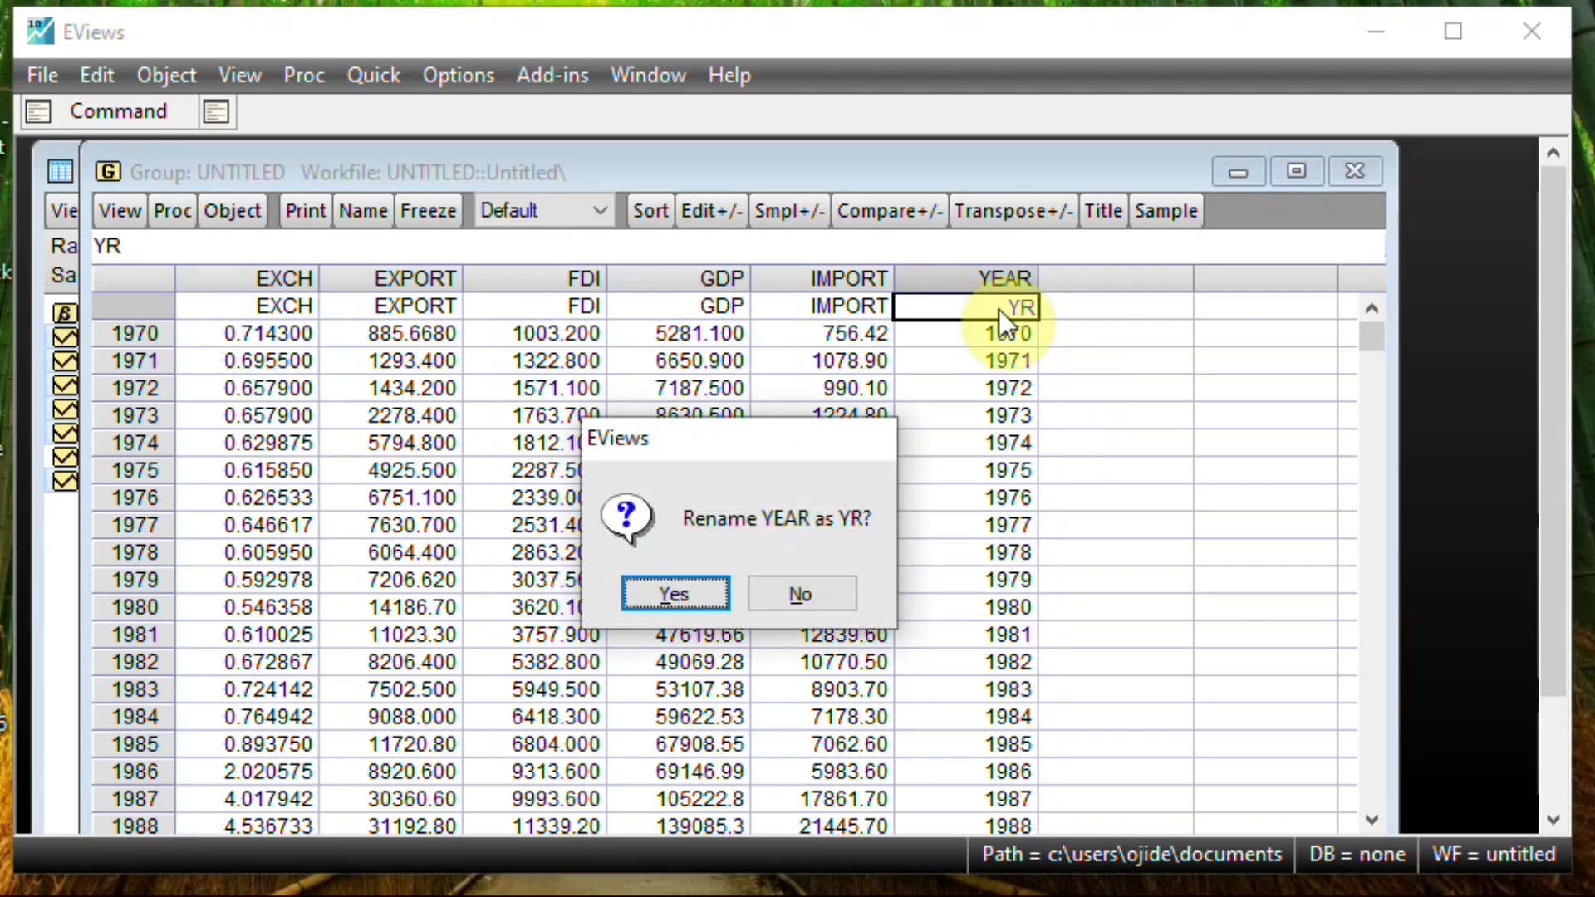
left_click(671, 595)
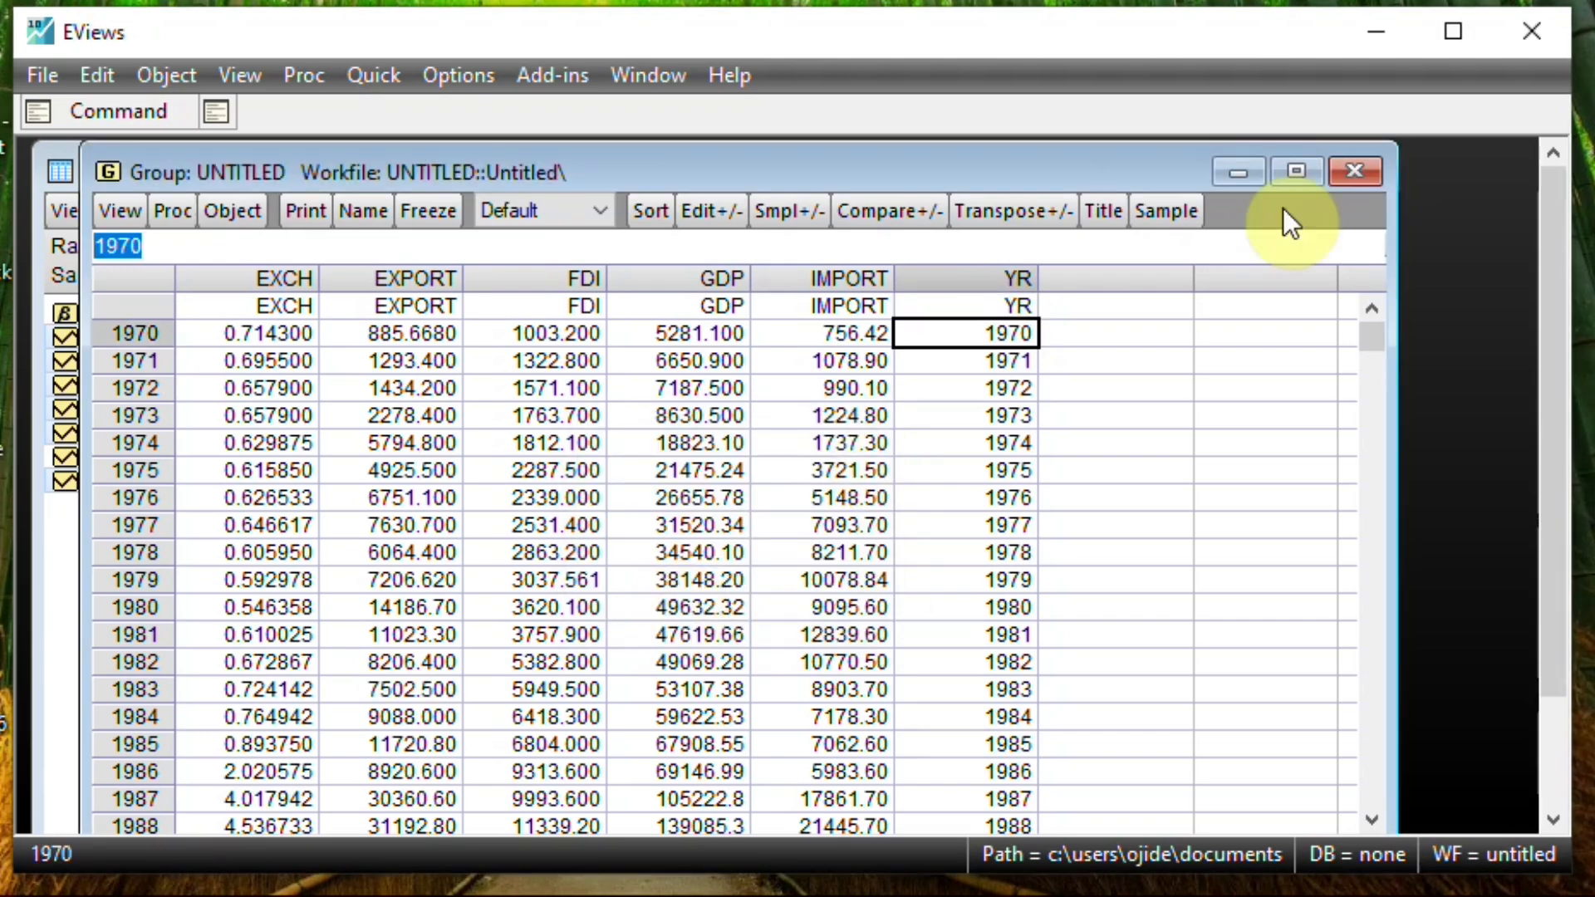
- Set the YR value of the 1970 observation to 1980
type("108")
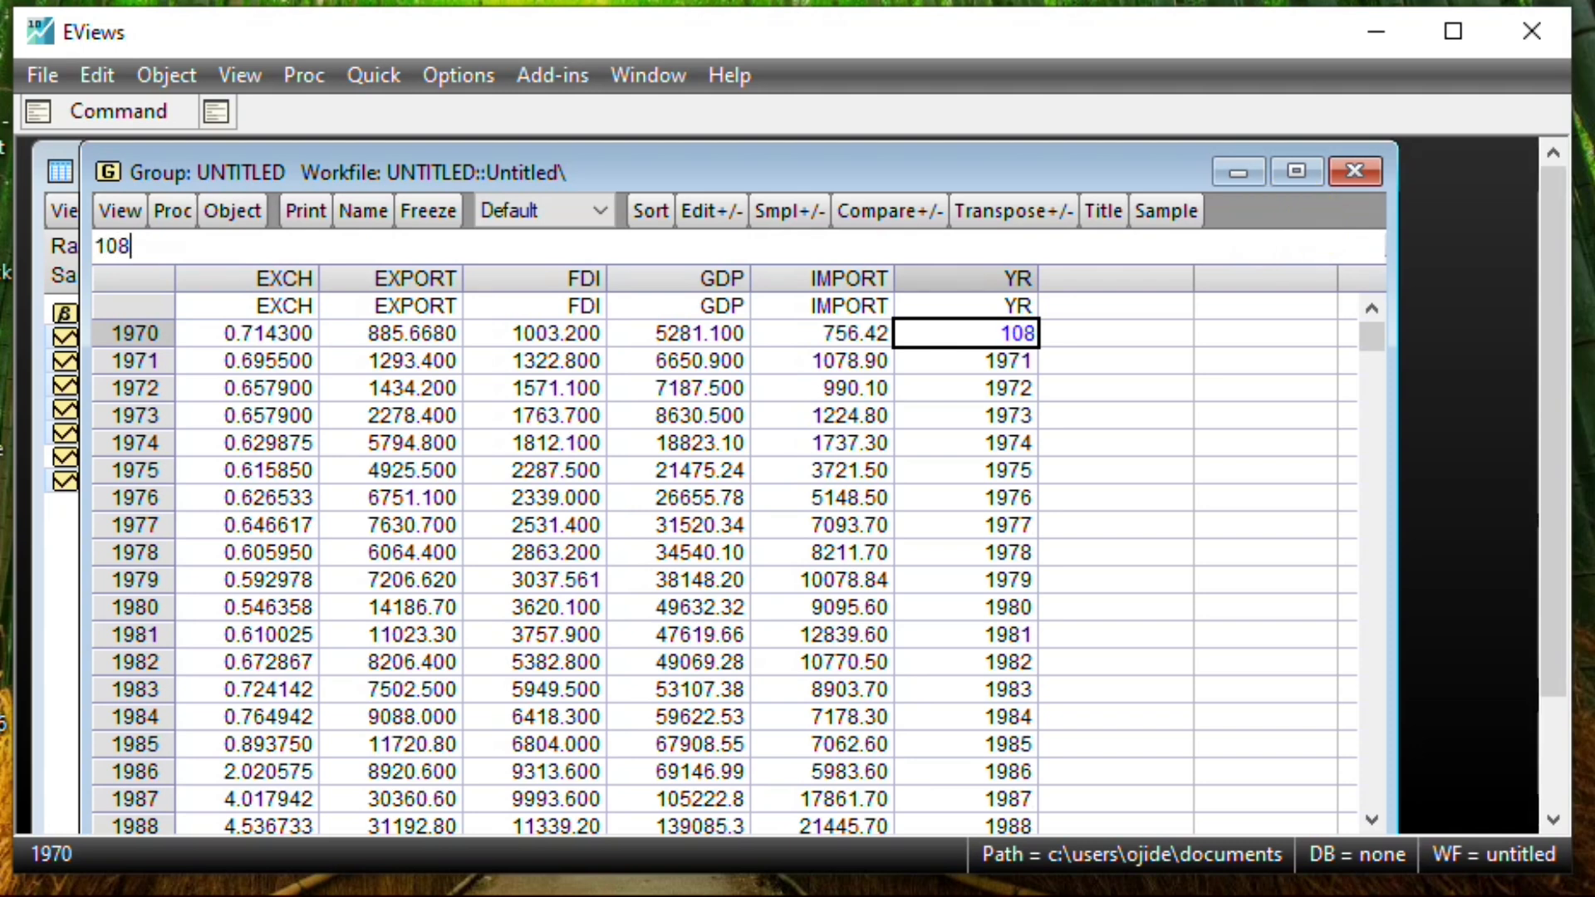
key("BackSpace")
key("BackSpace")
type("980")
key("Return")
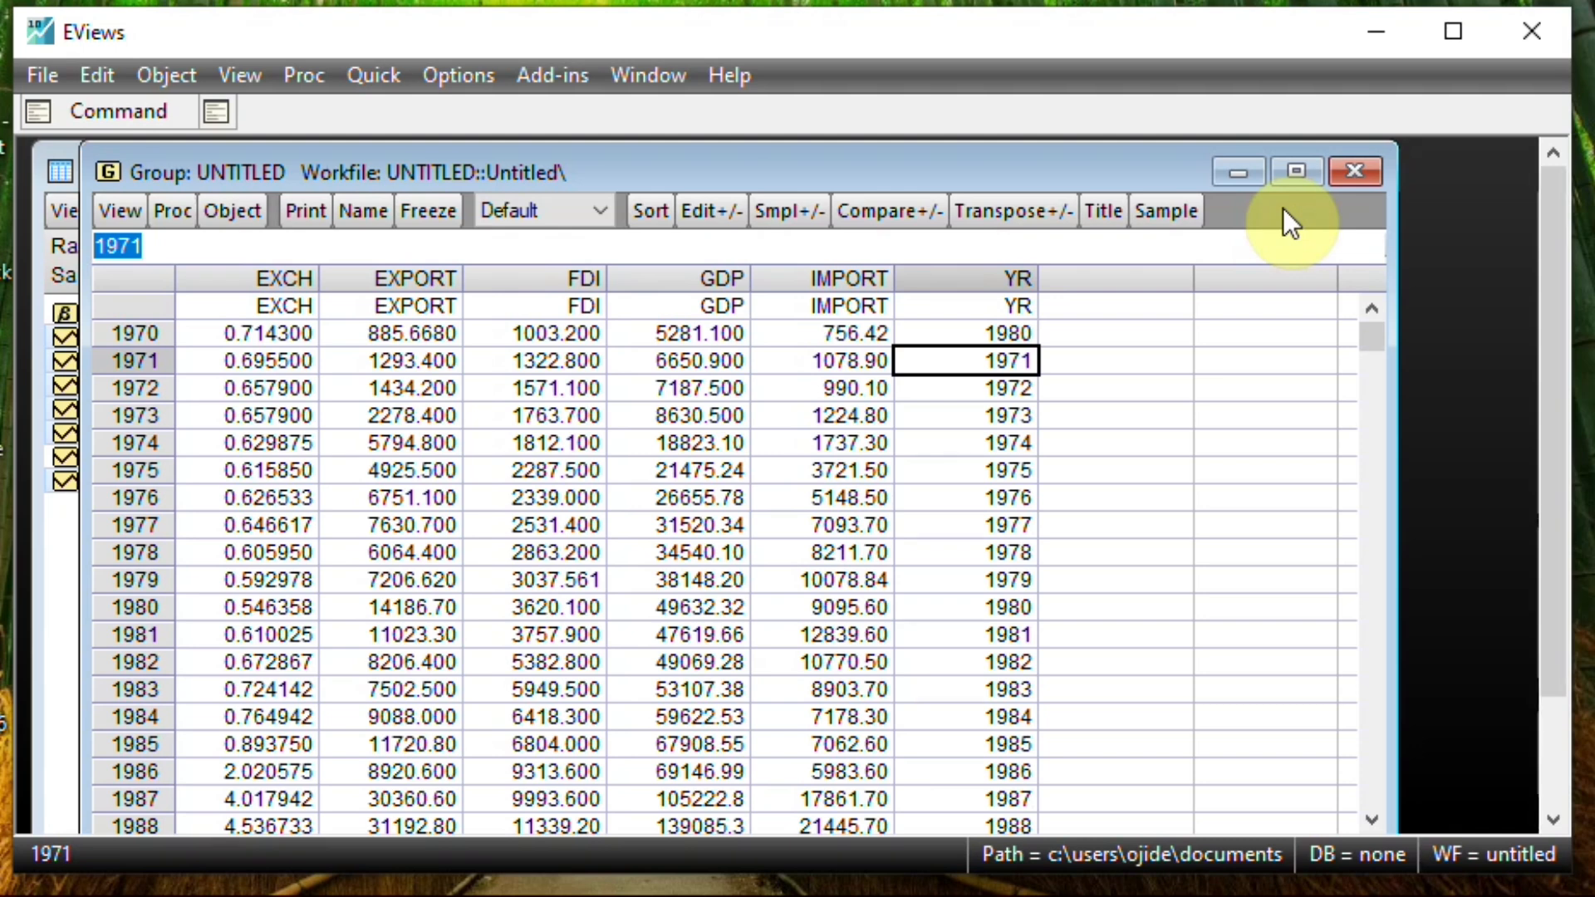
- Set the first YR observation back to 1970 and turn off editing for the group
left_click(985, 328)
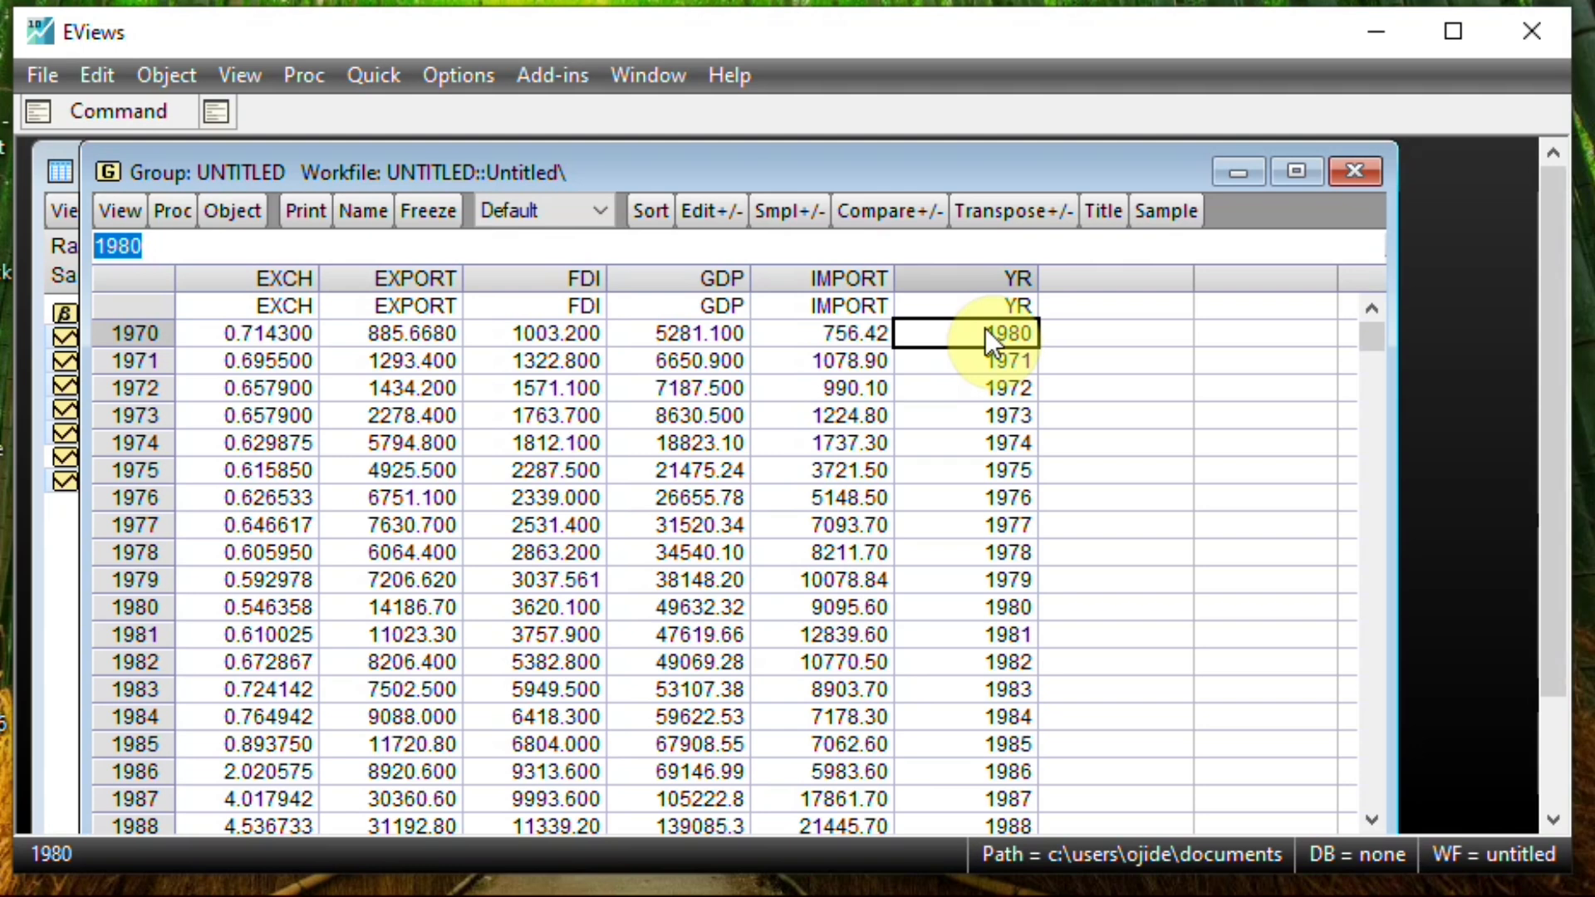
type("1")
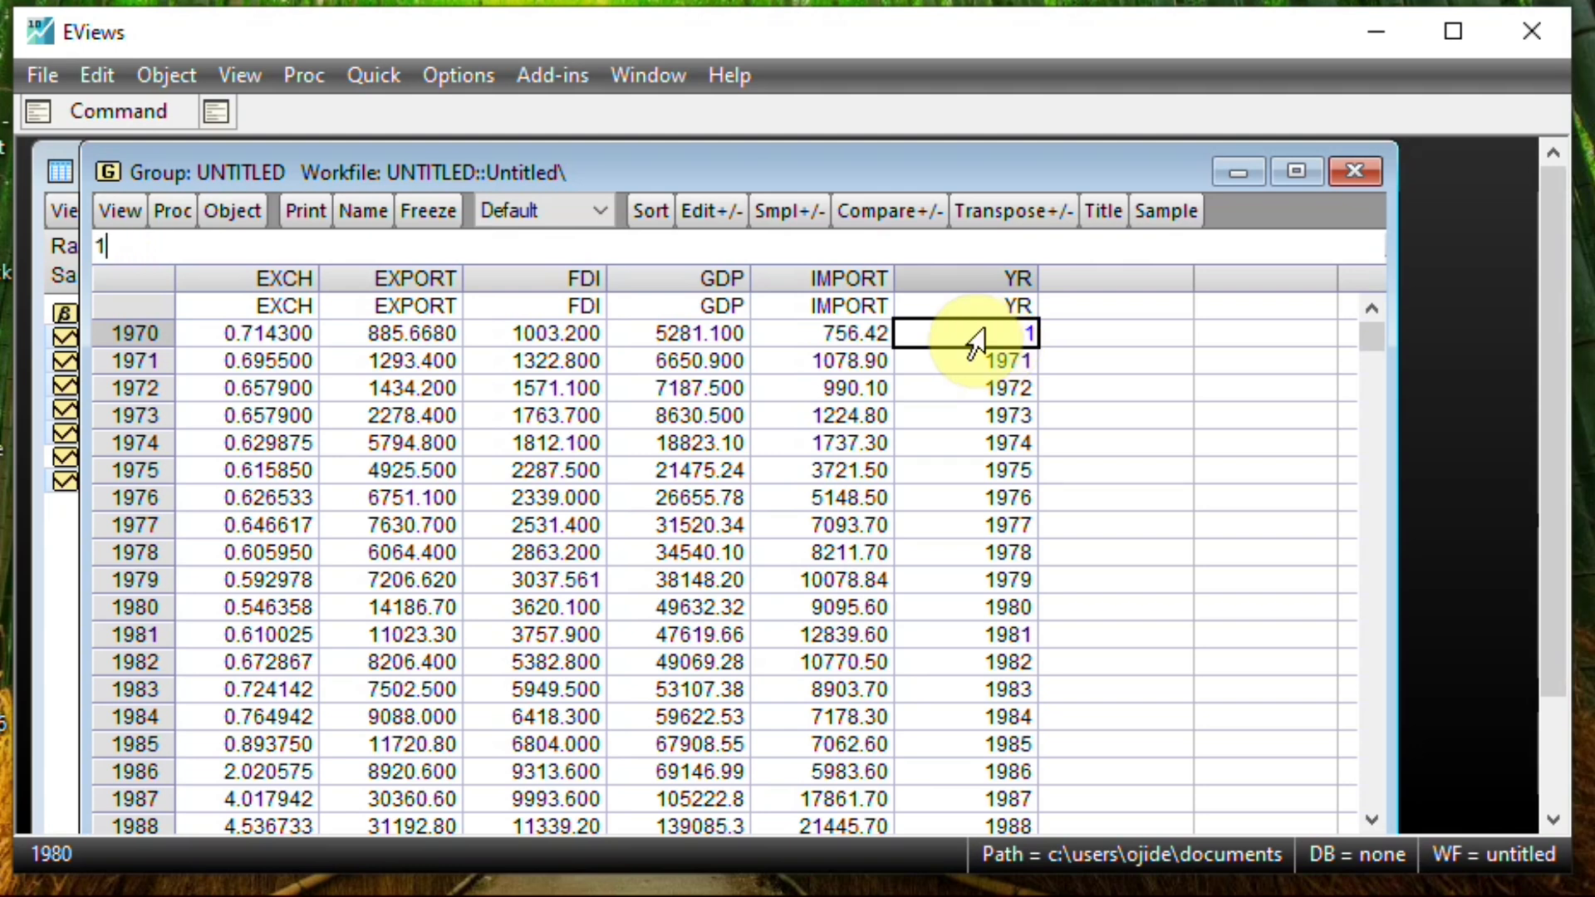
type("970")
key("Return")
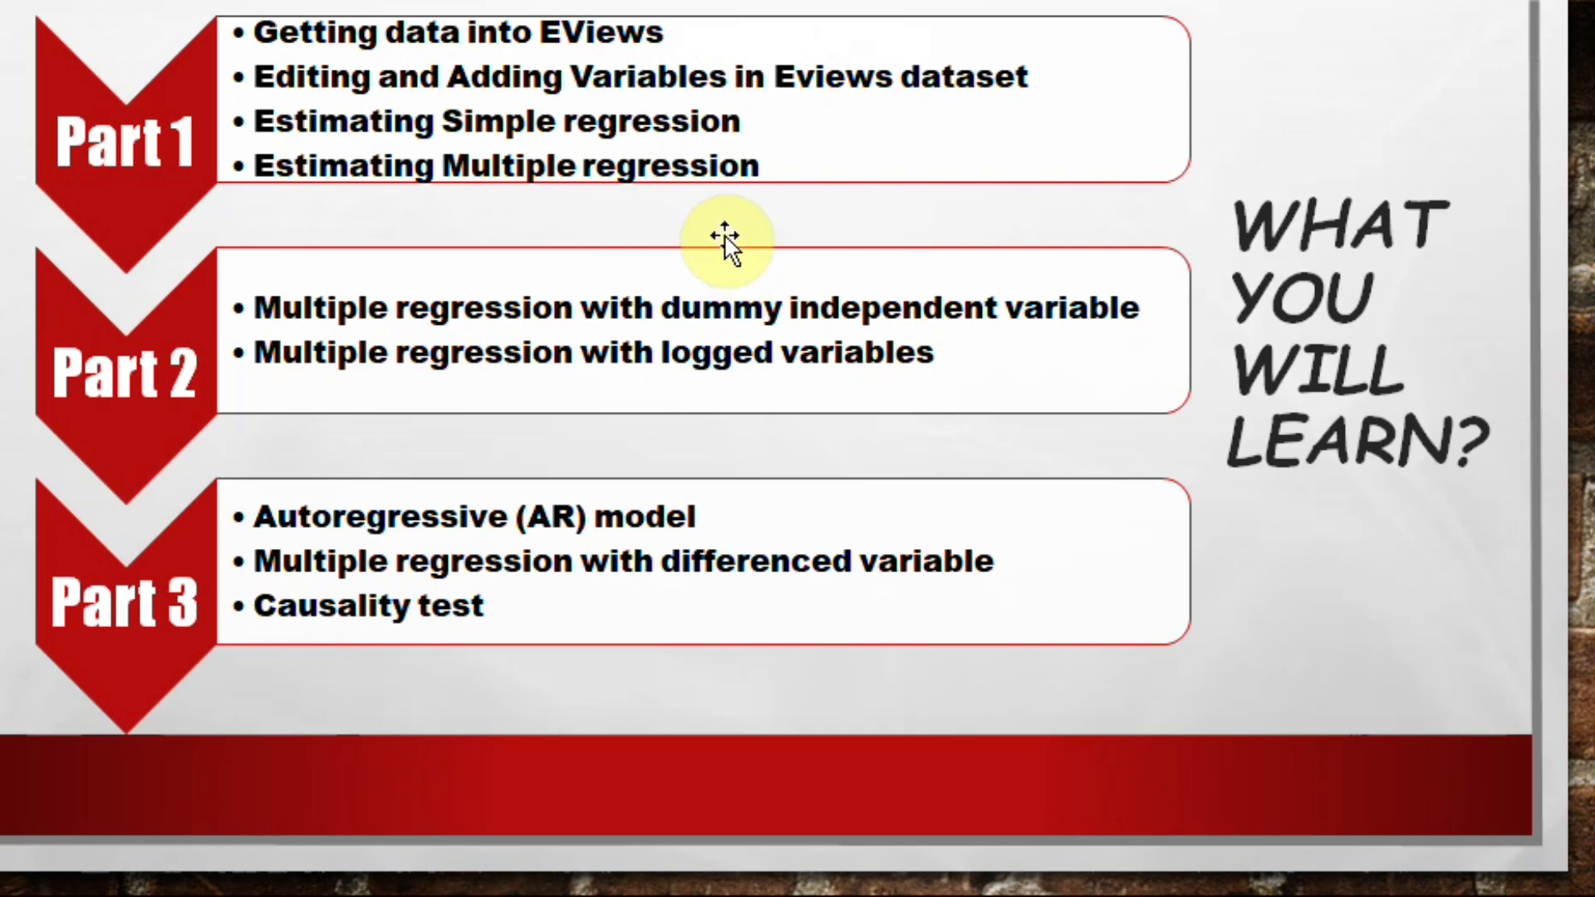
left_click(470, 70)
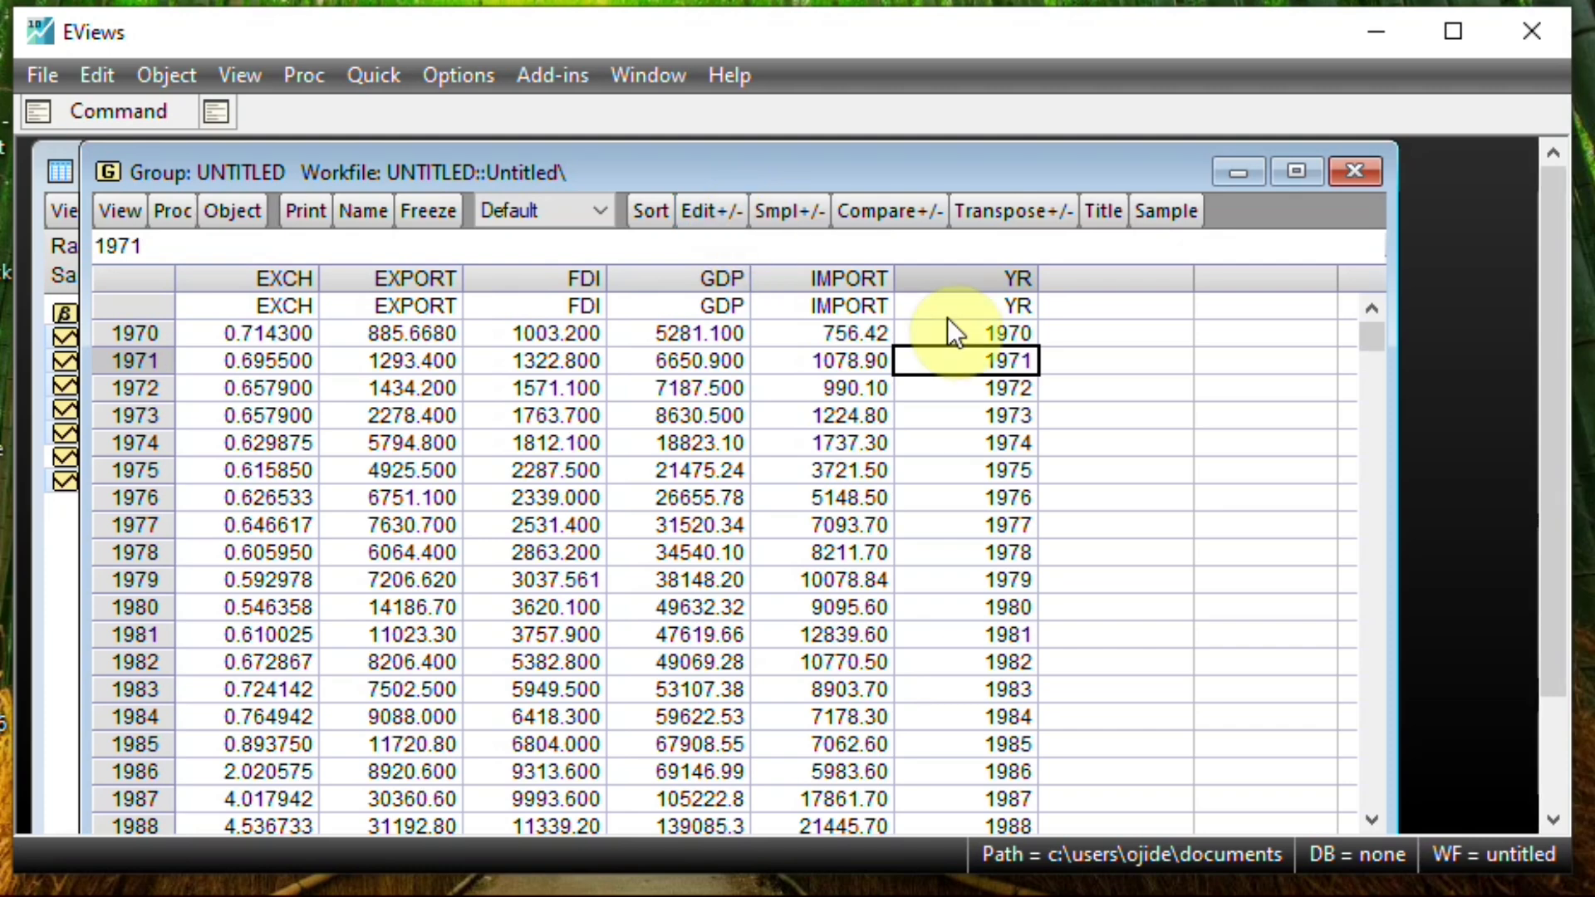
left_click(713, 209)
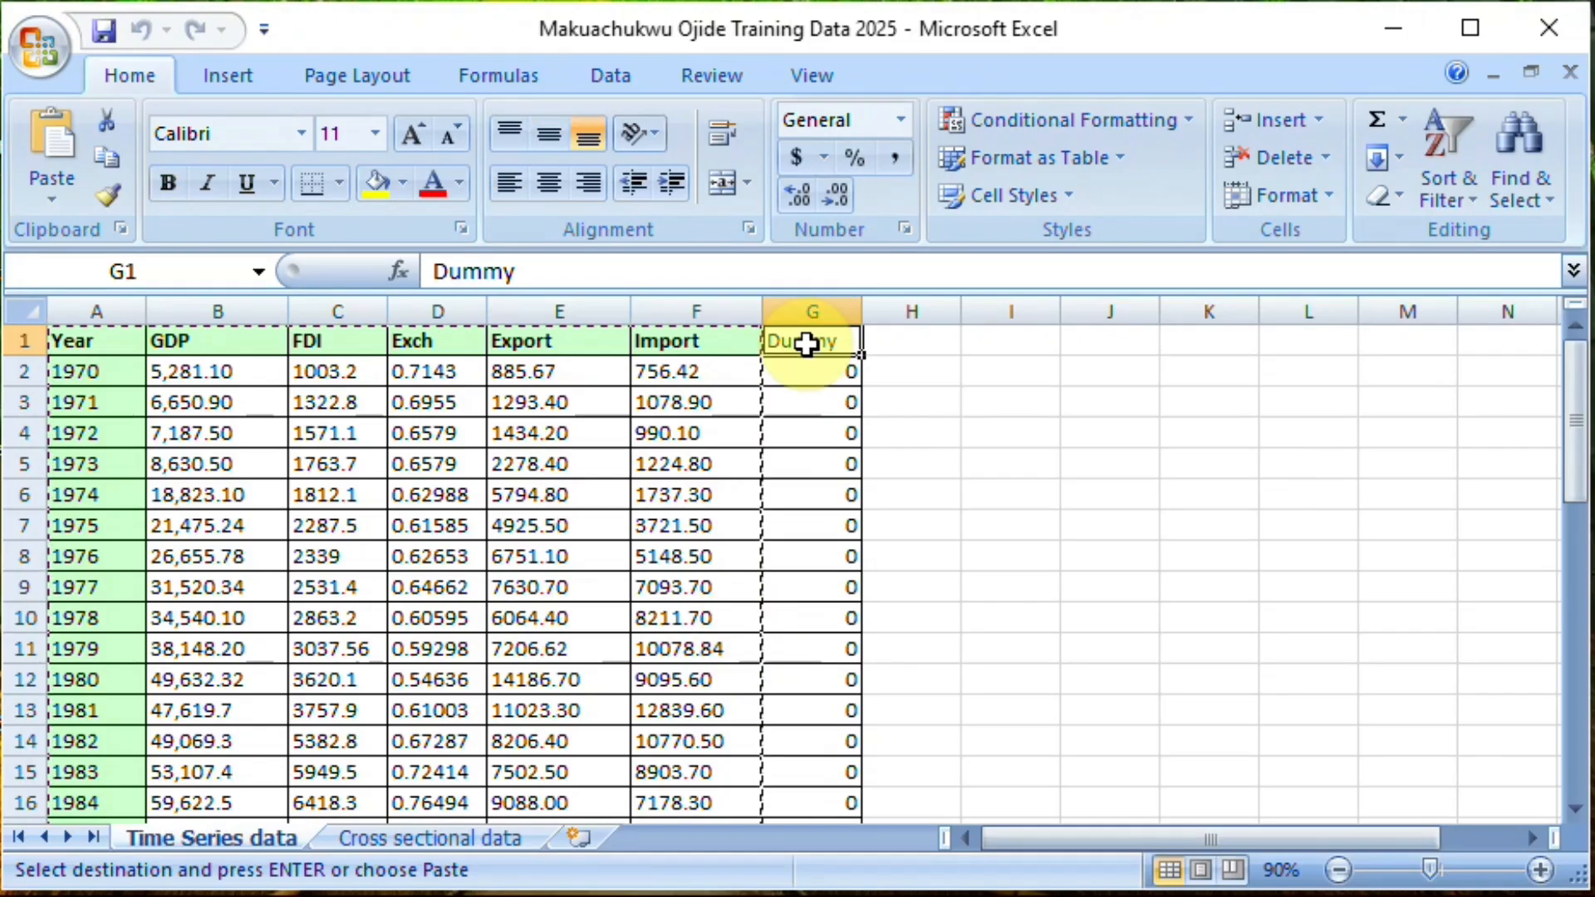
- Copy the Dummy column with its header, G1 through row 44, from the Excel time series sheet and return to EViews
key("ctrl+shift+Down")
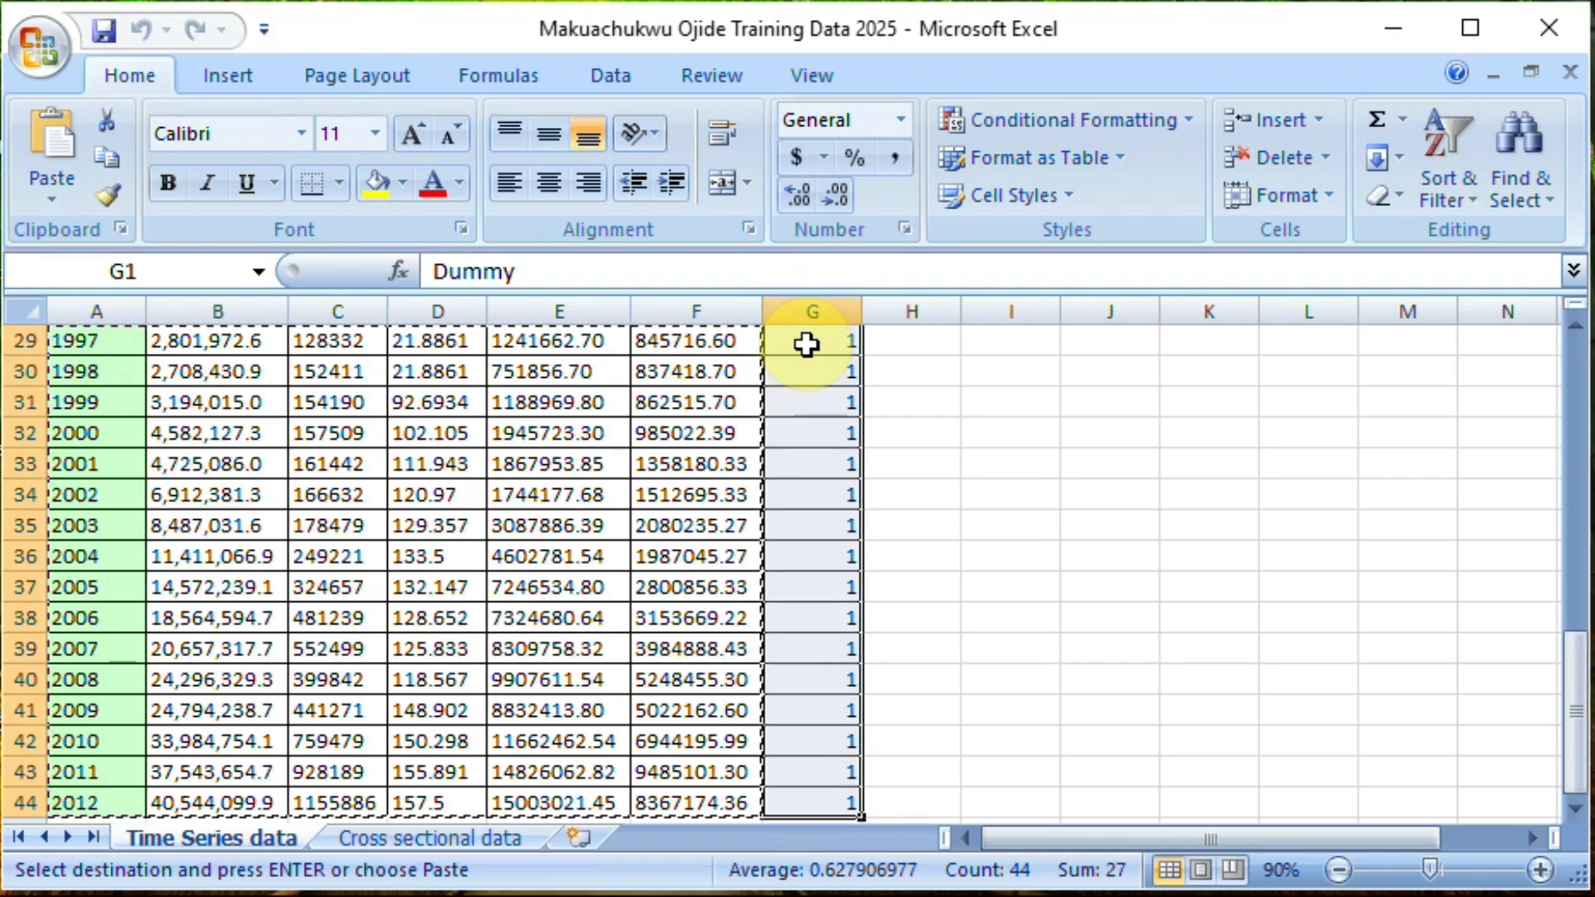
left_click_drag(1574, 675, 1578, 249)
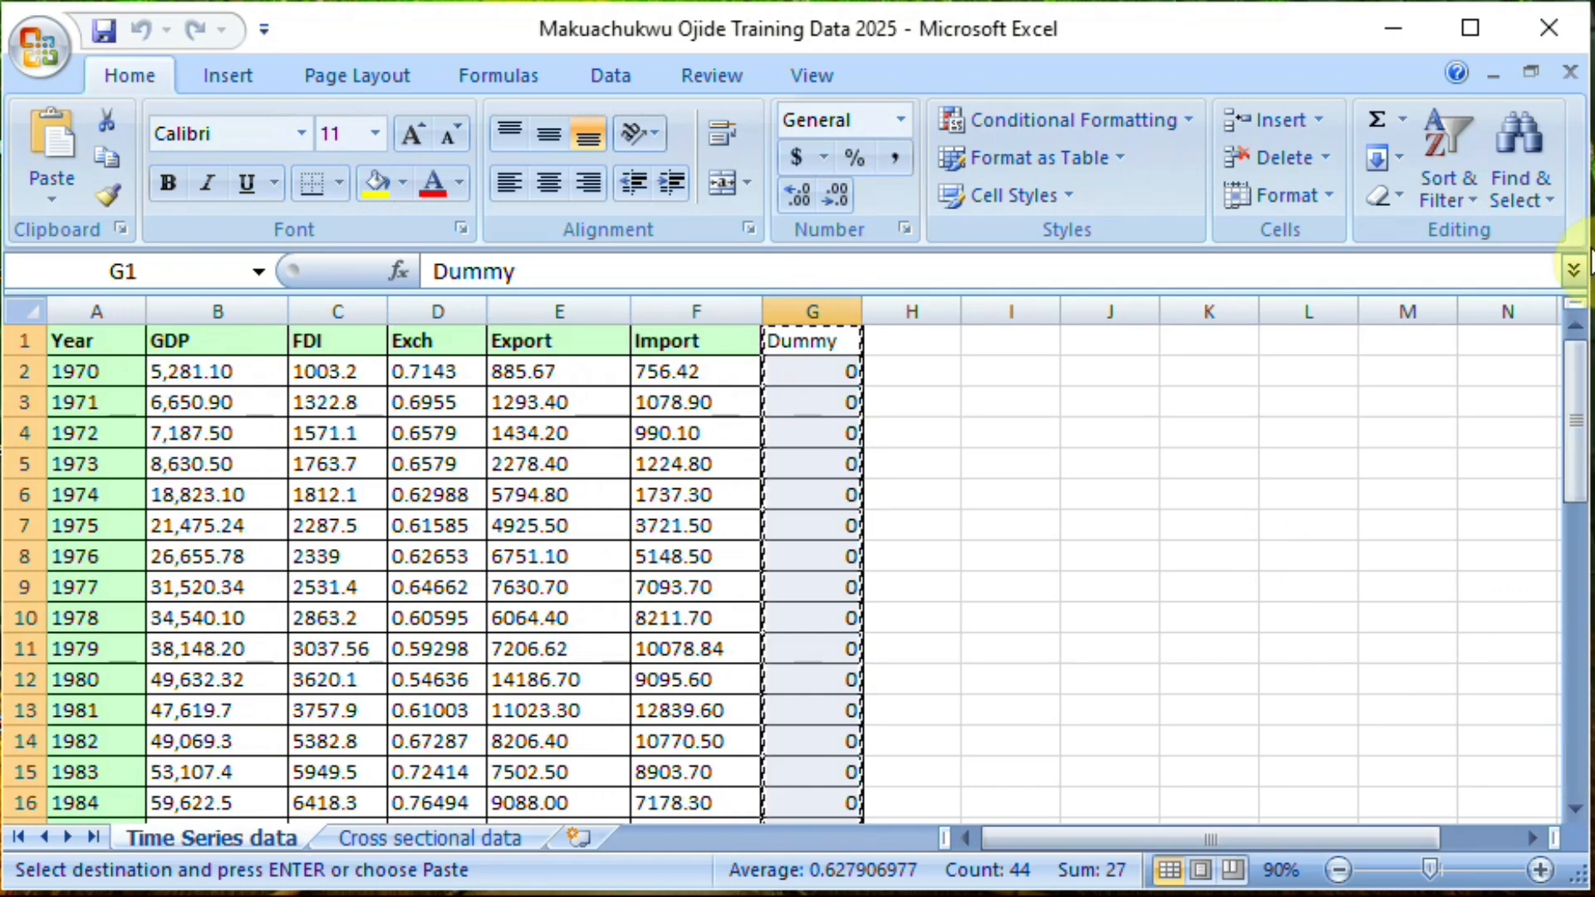
left_click(1394, 27)
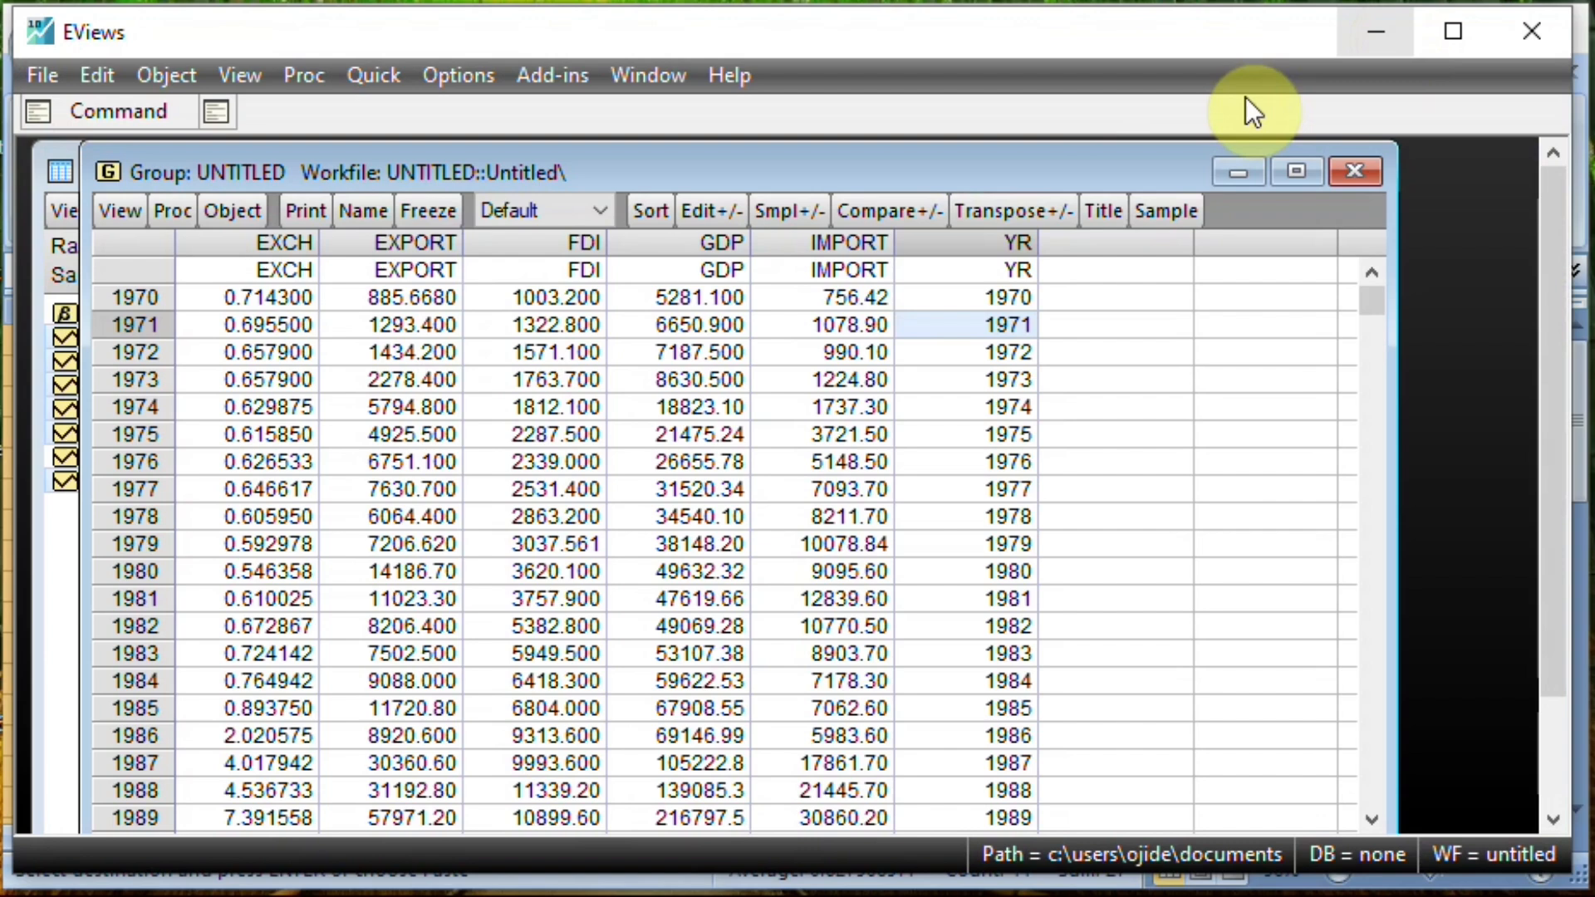
left_click(1093, 270)
right_click(1094, 270)
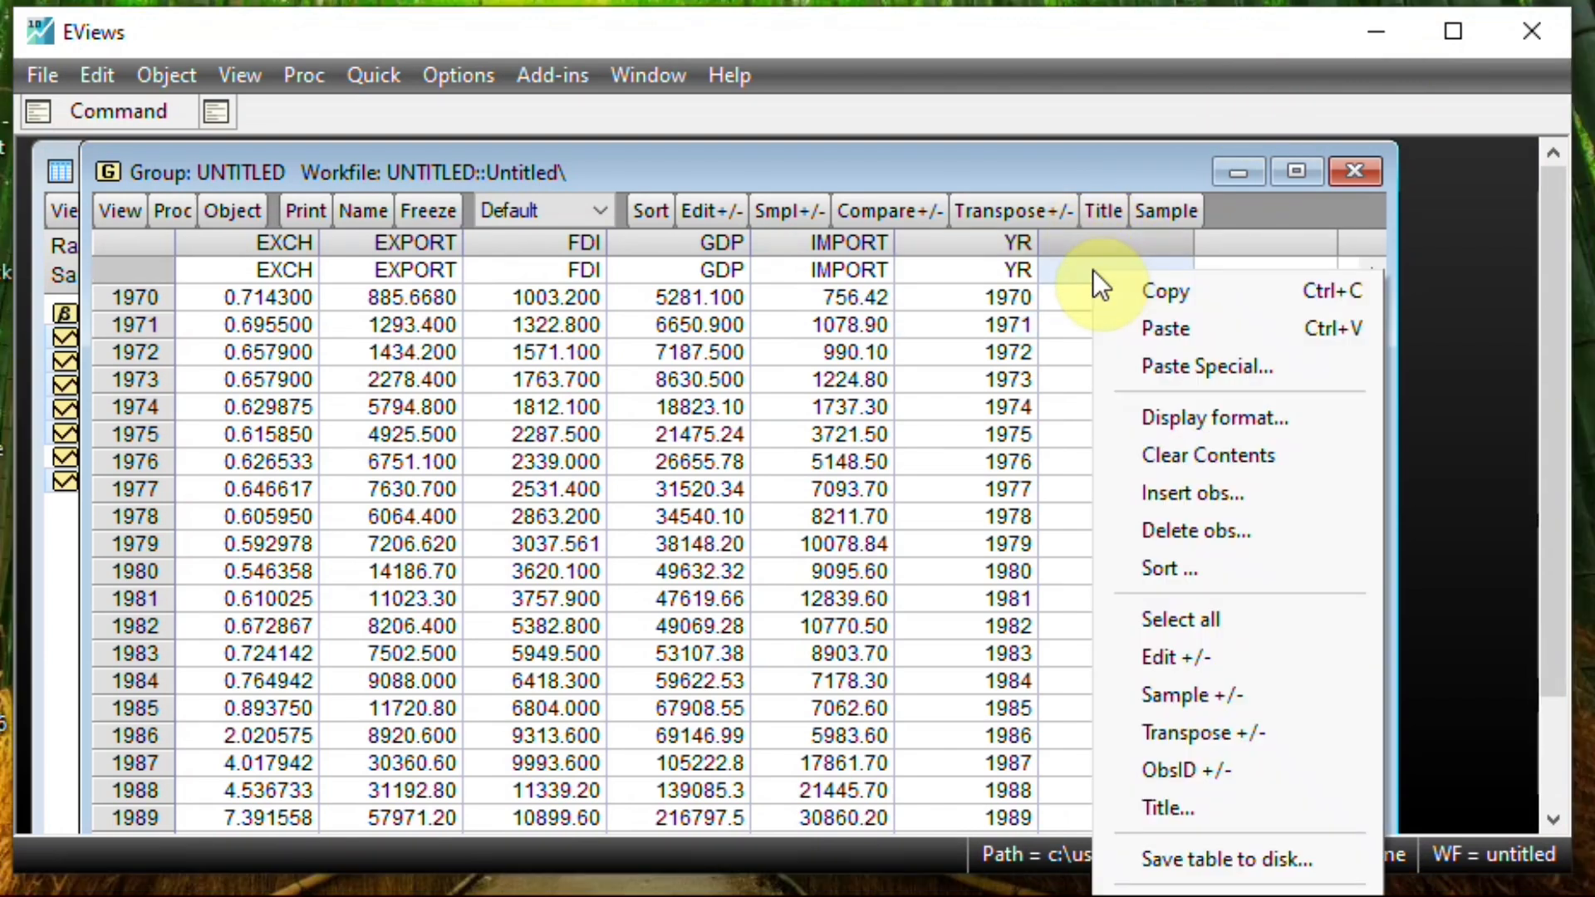
left_click(1165, 327)
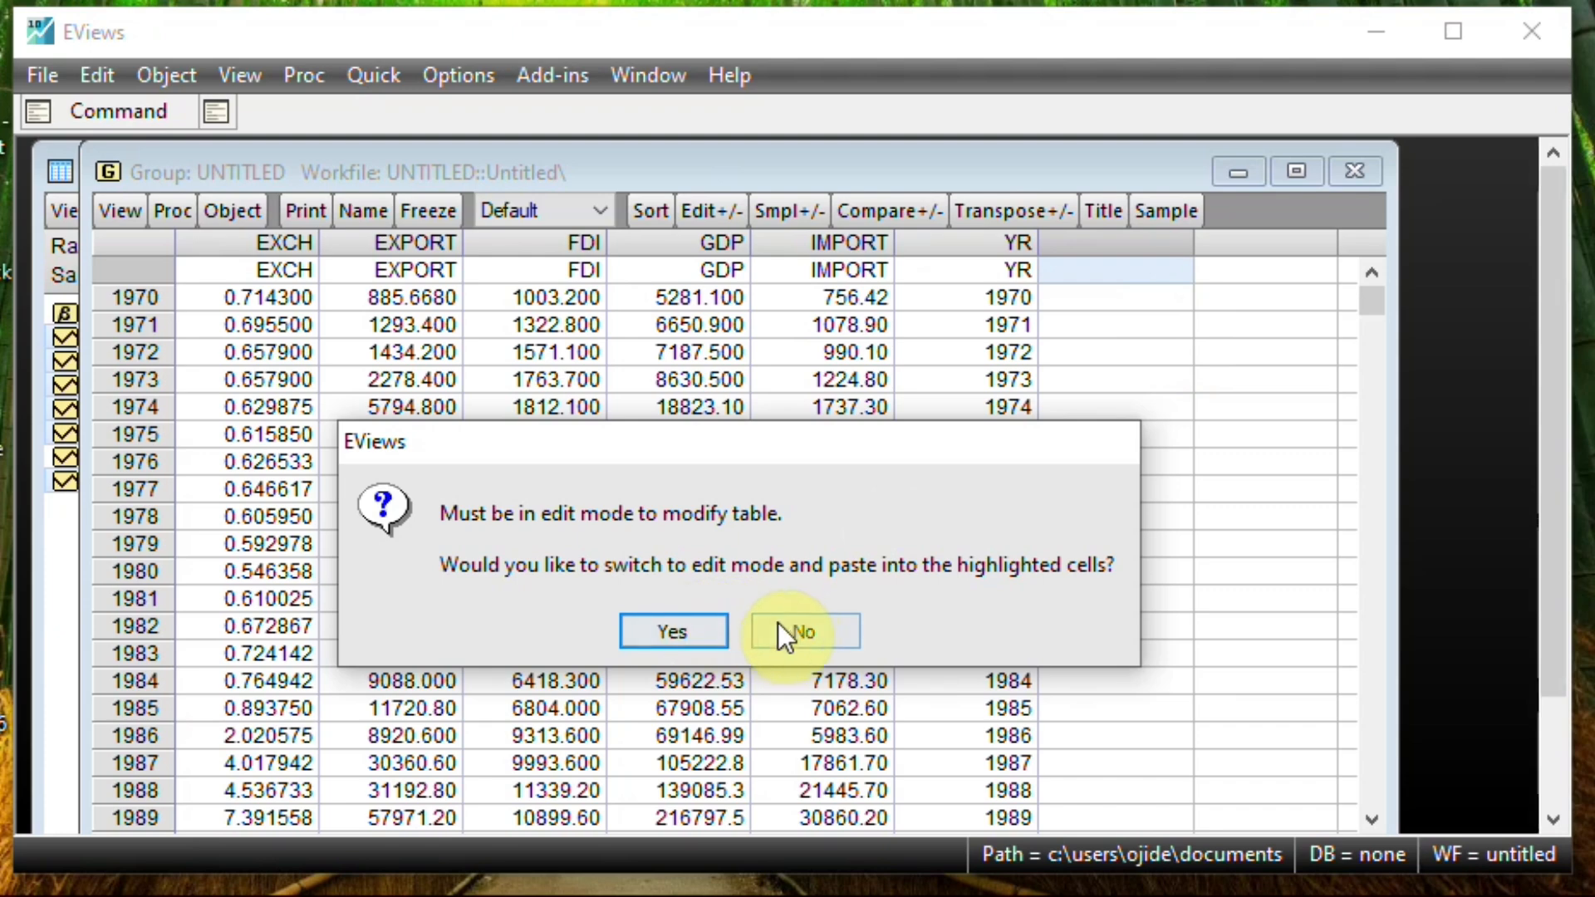
left_click(804, 633)
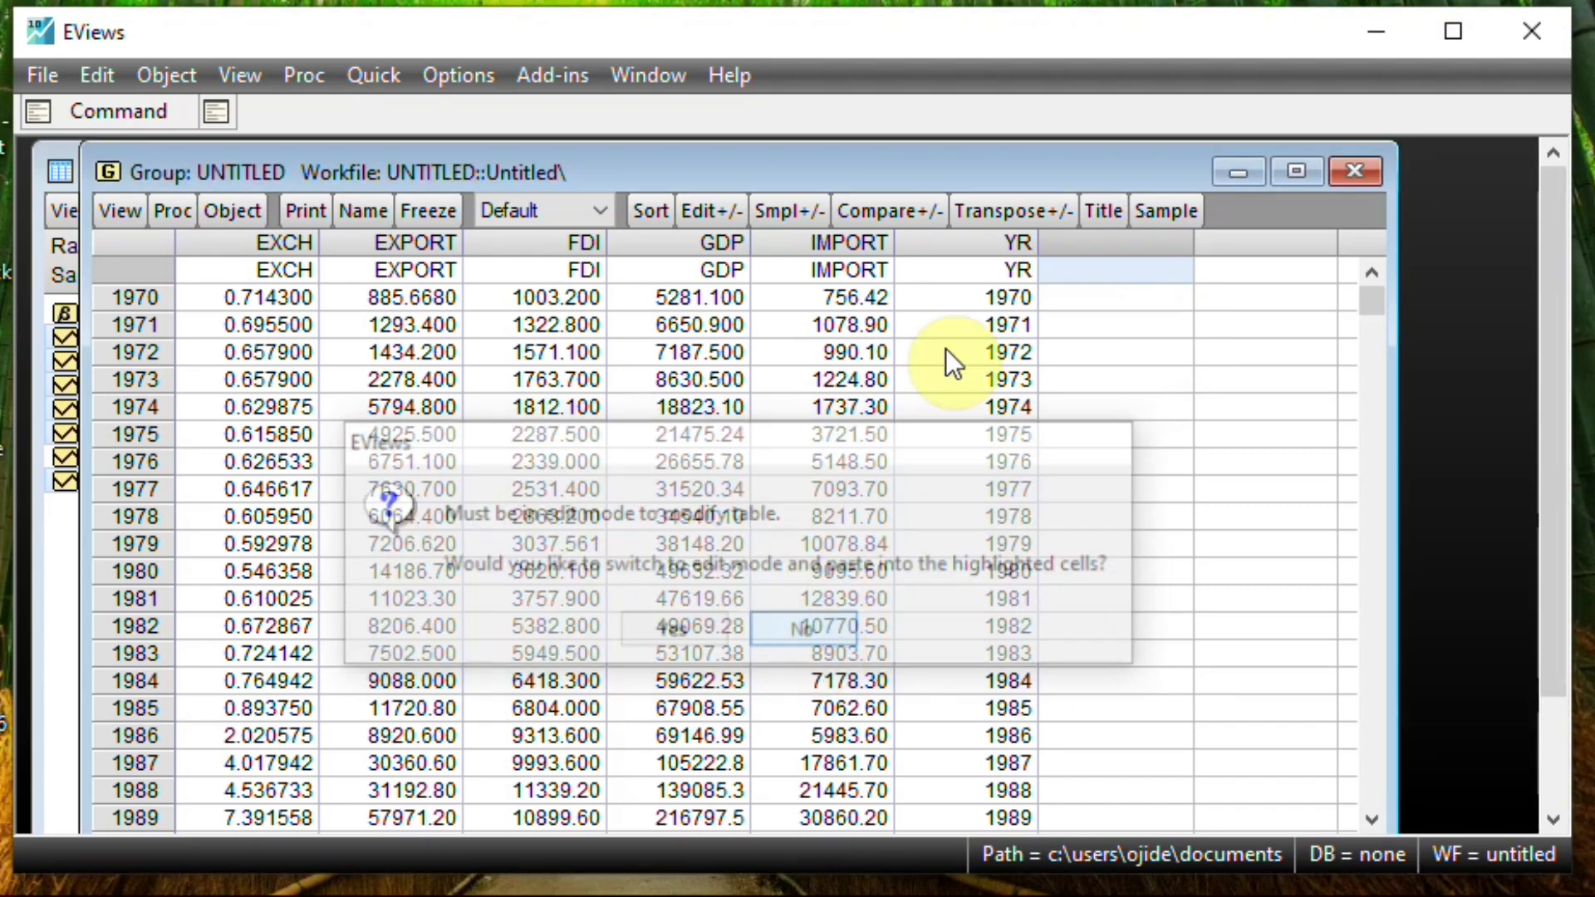
- Turn on editing for the group and paste the copied Dummy series into the header cell of the empty column after YR
left_click(717, 211)
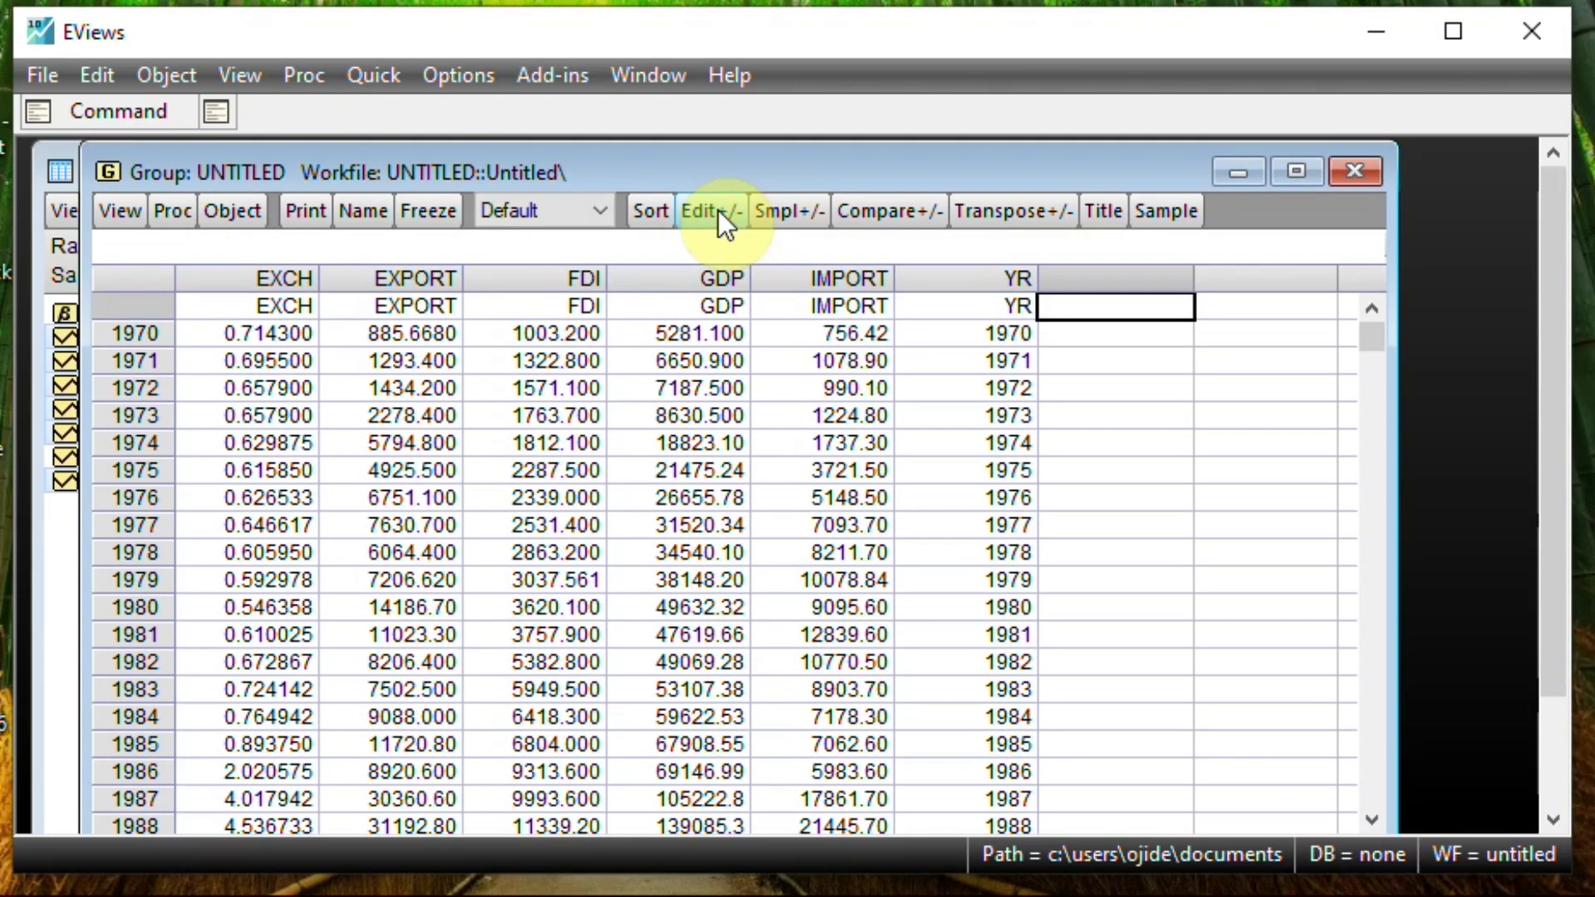
right_click(1117, 322)
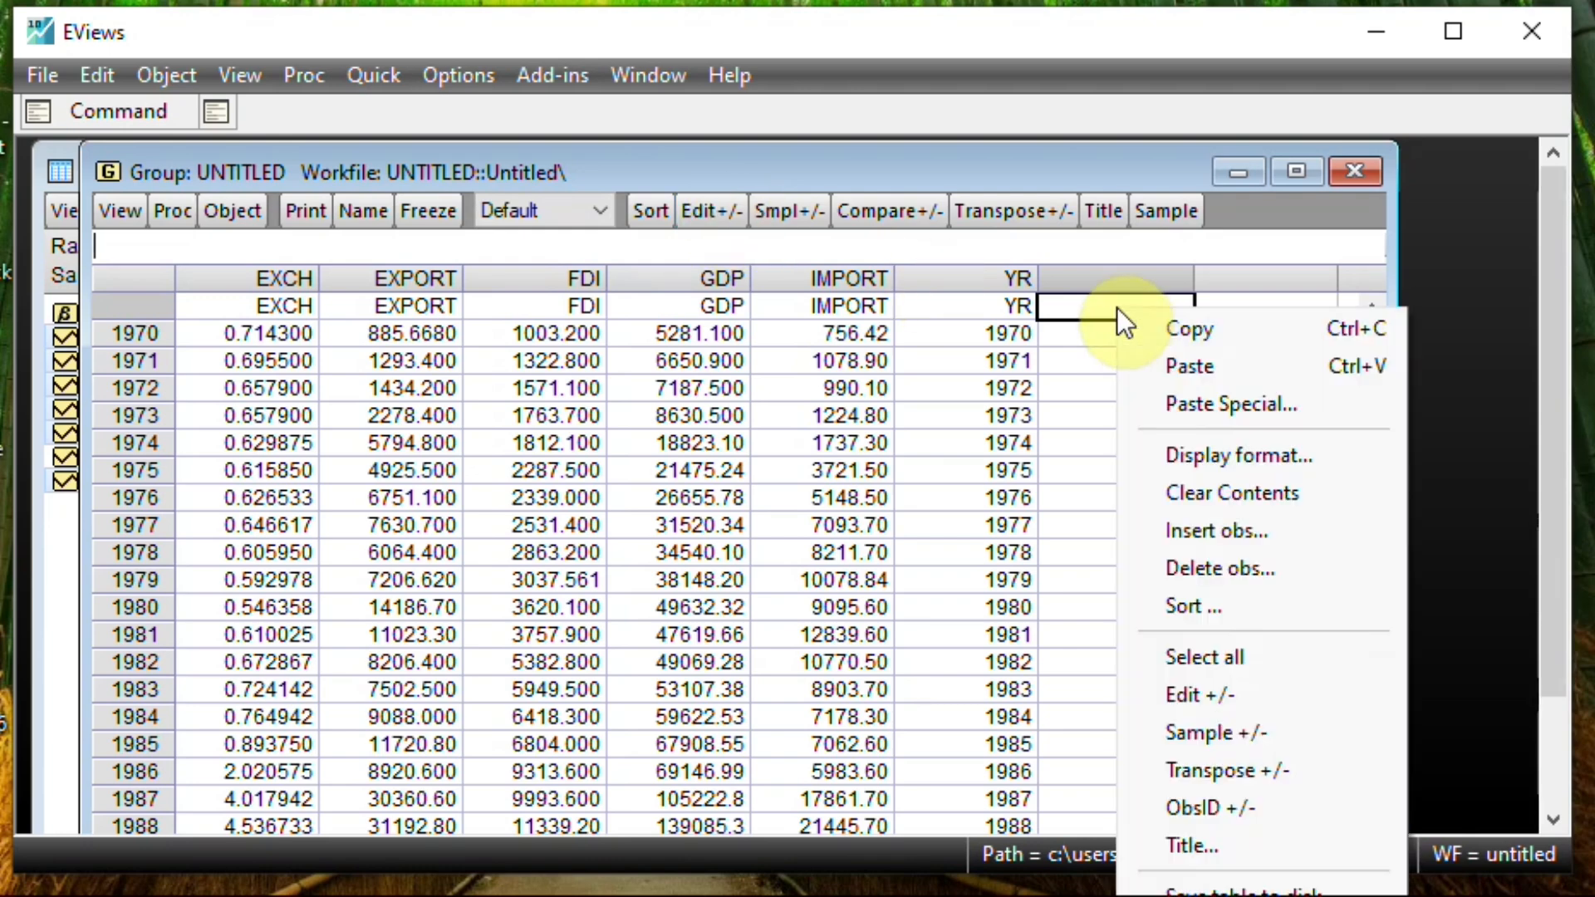
left_click(1164, 359)
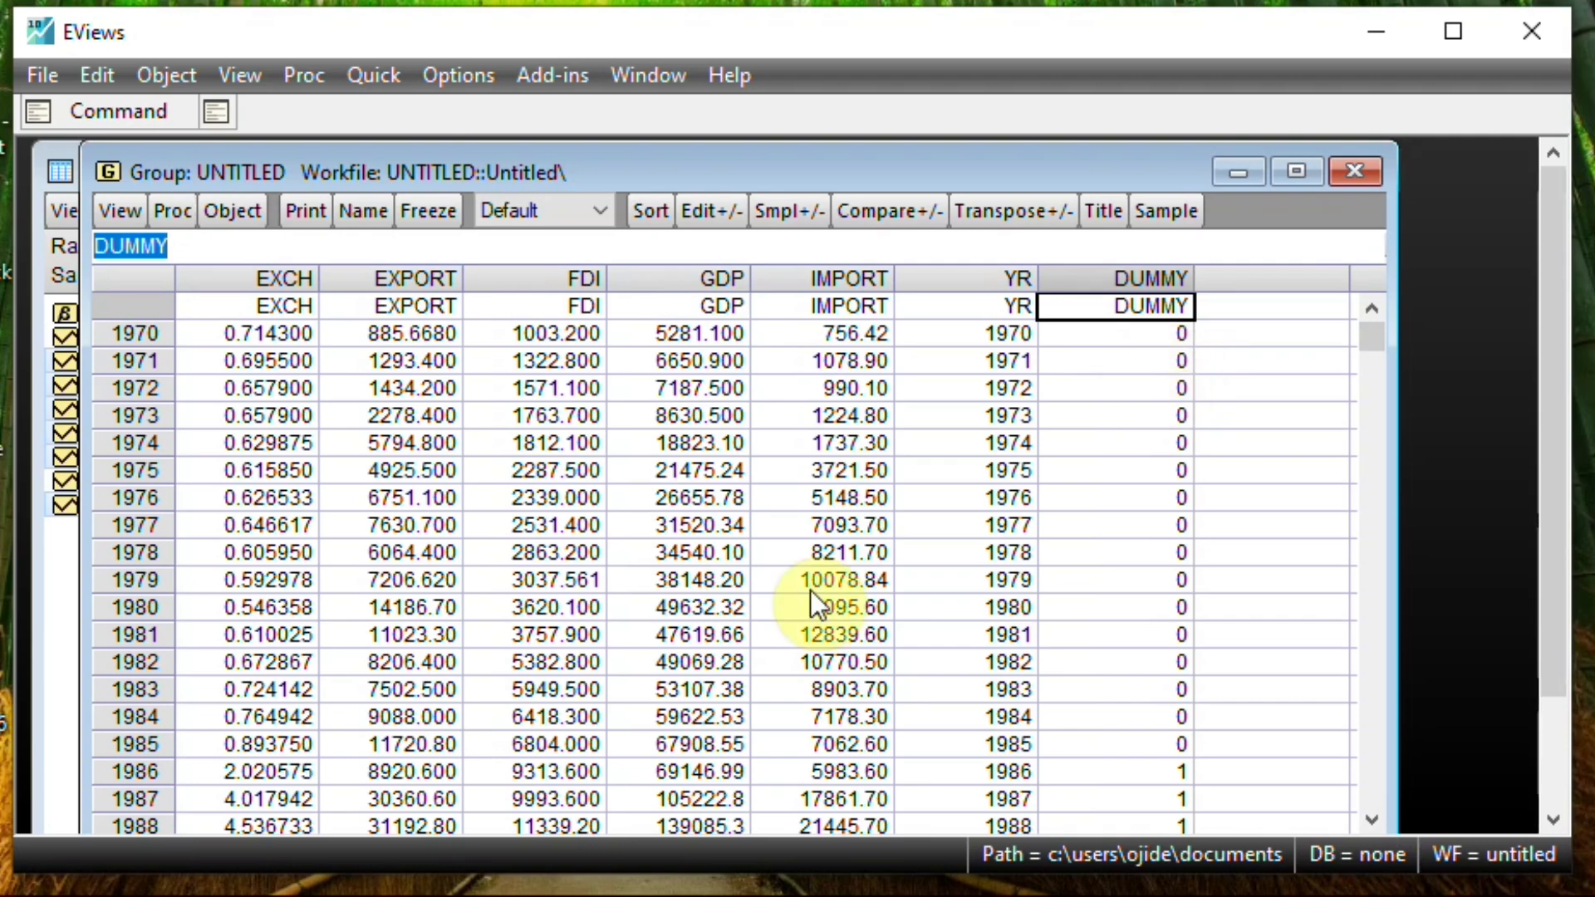
left_click(501, 895)
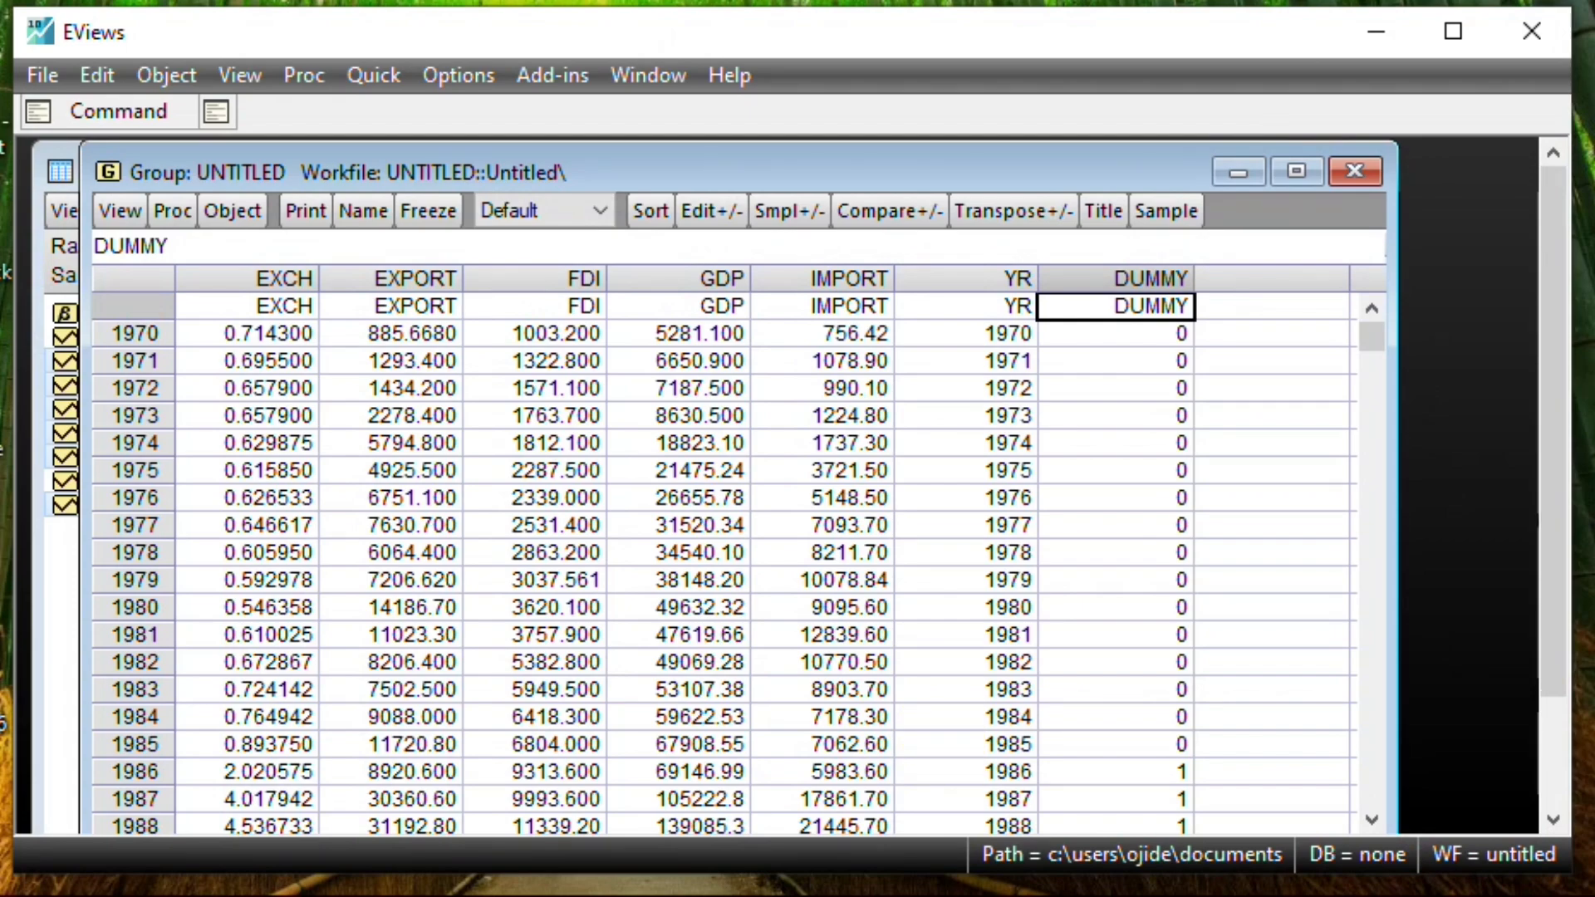
left_click(516, 894)
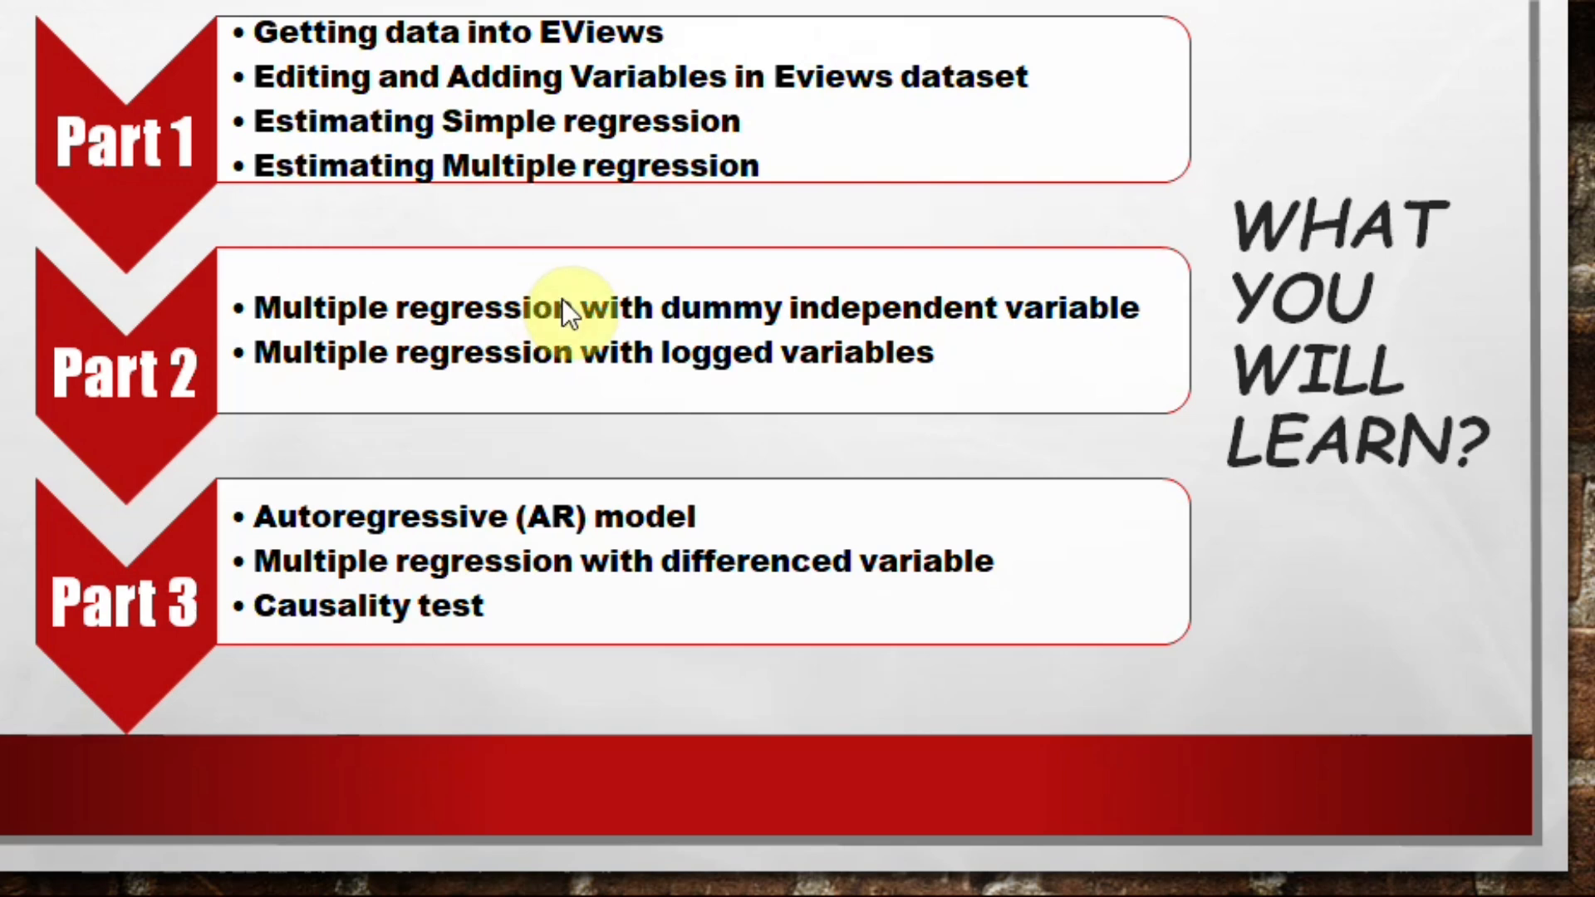
left_click(562, 297)
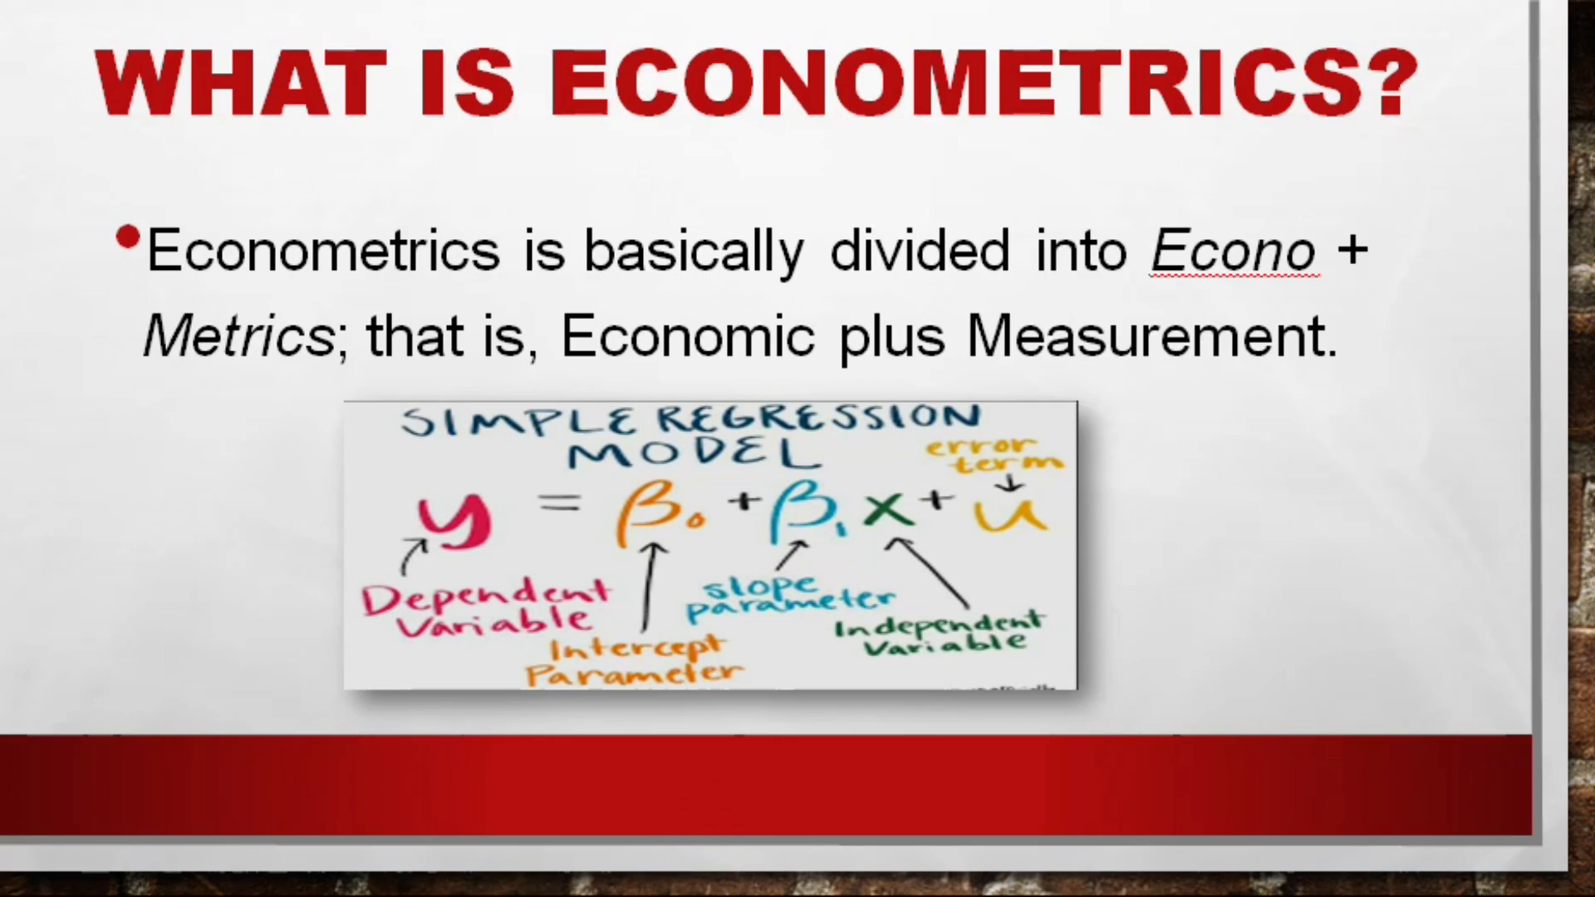
- Switch to Excel and compare the Income data on the Cross sectional data sheet with GDP on the Time Series data sheet
left_click(682, 896)
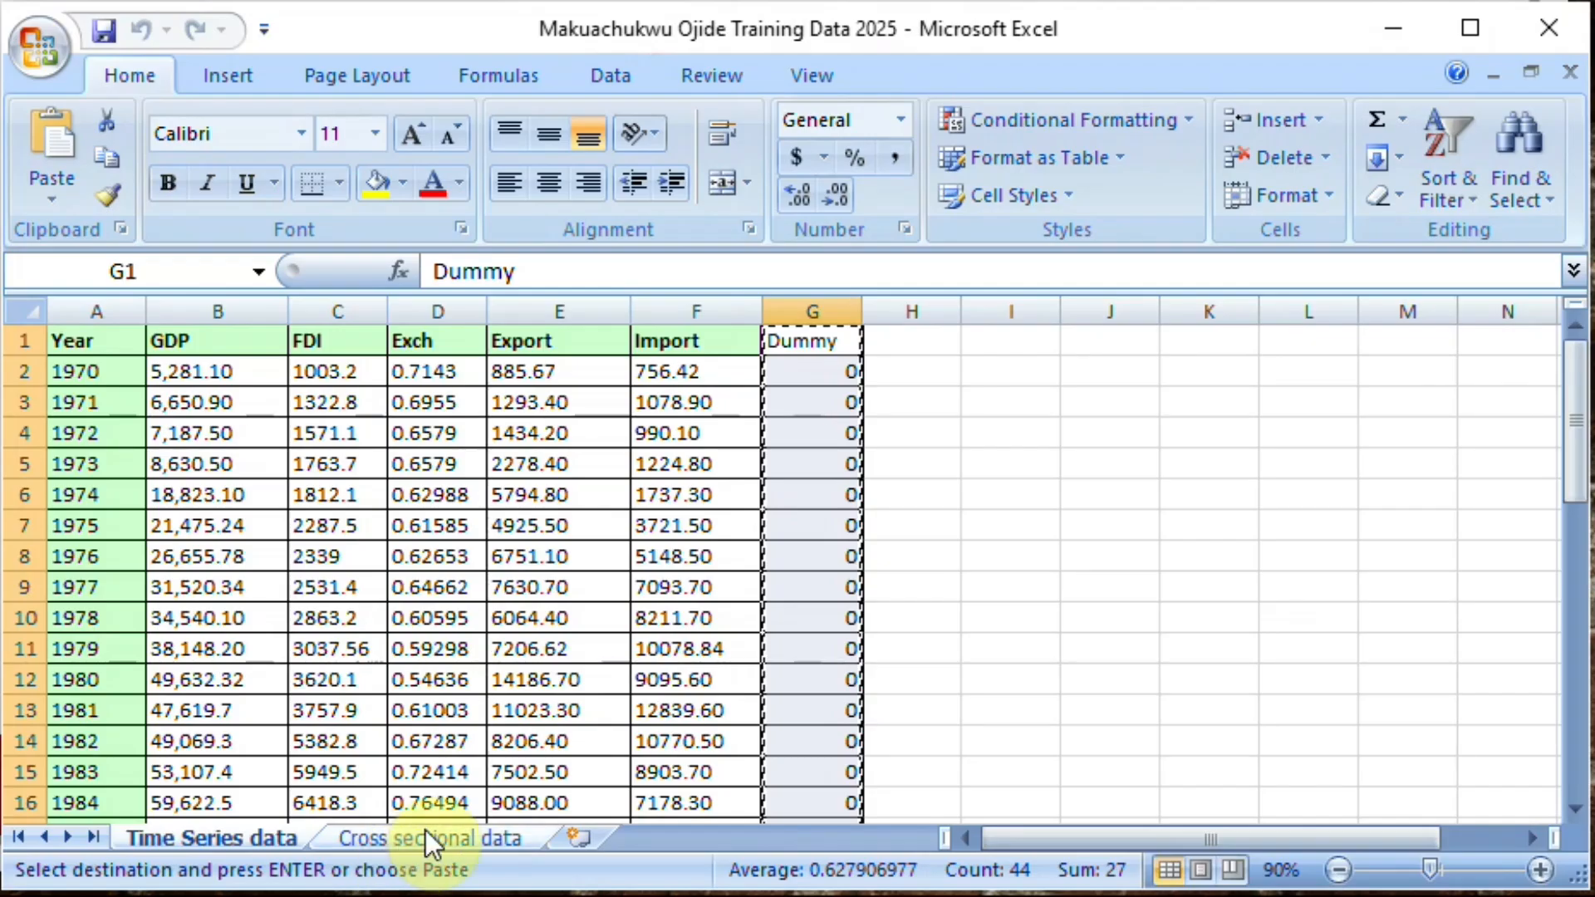
left_click(425, 833)
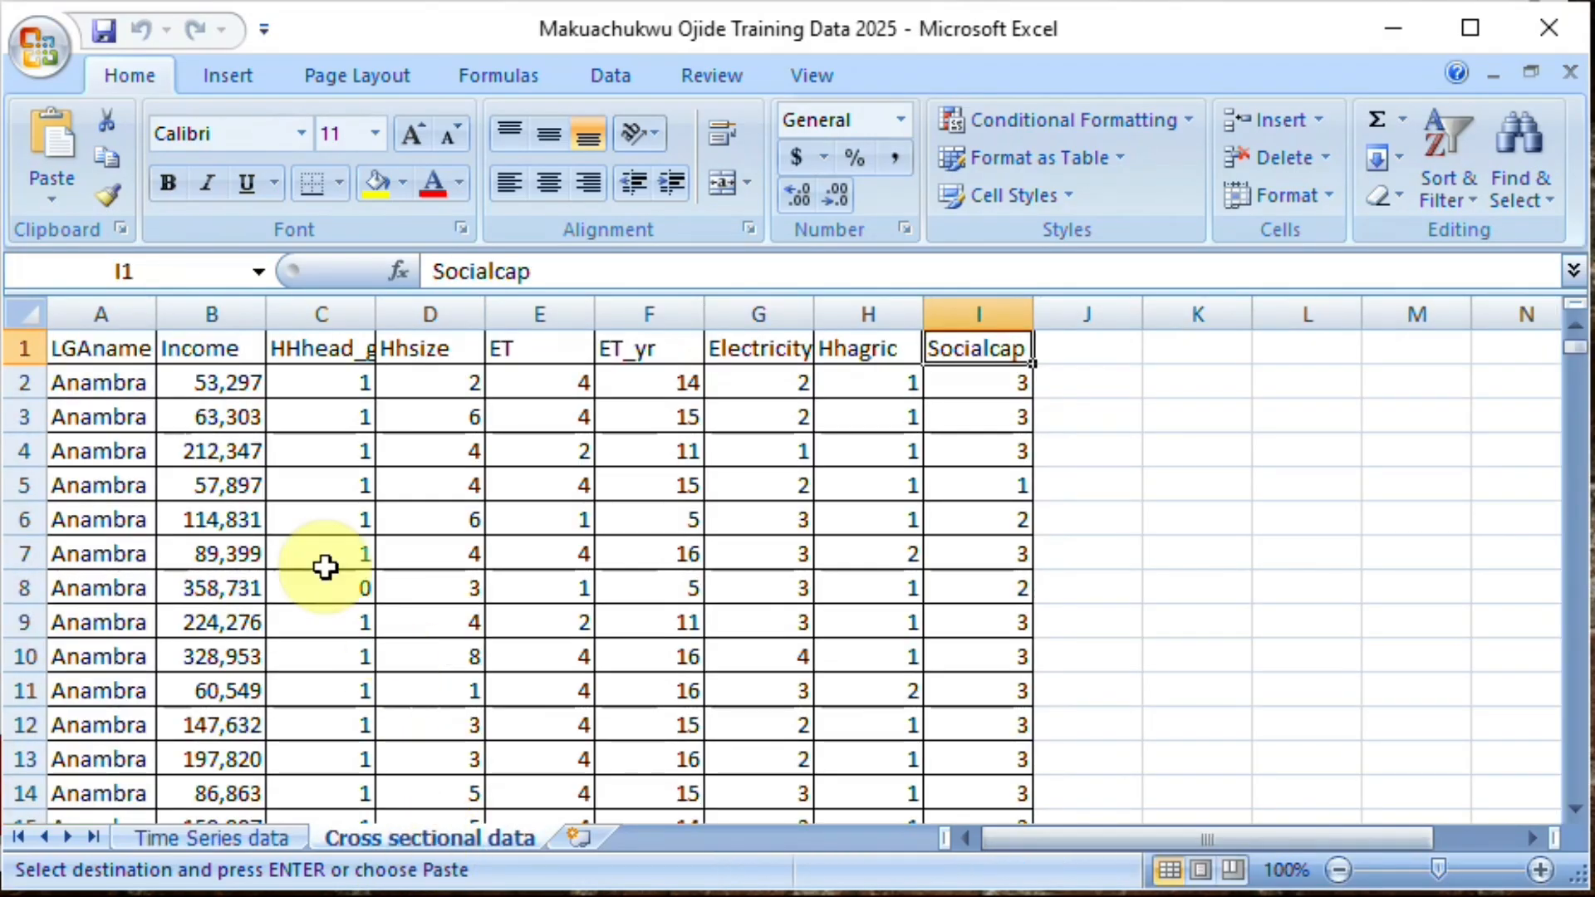
left_click(178, 378)
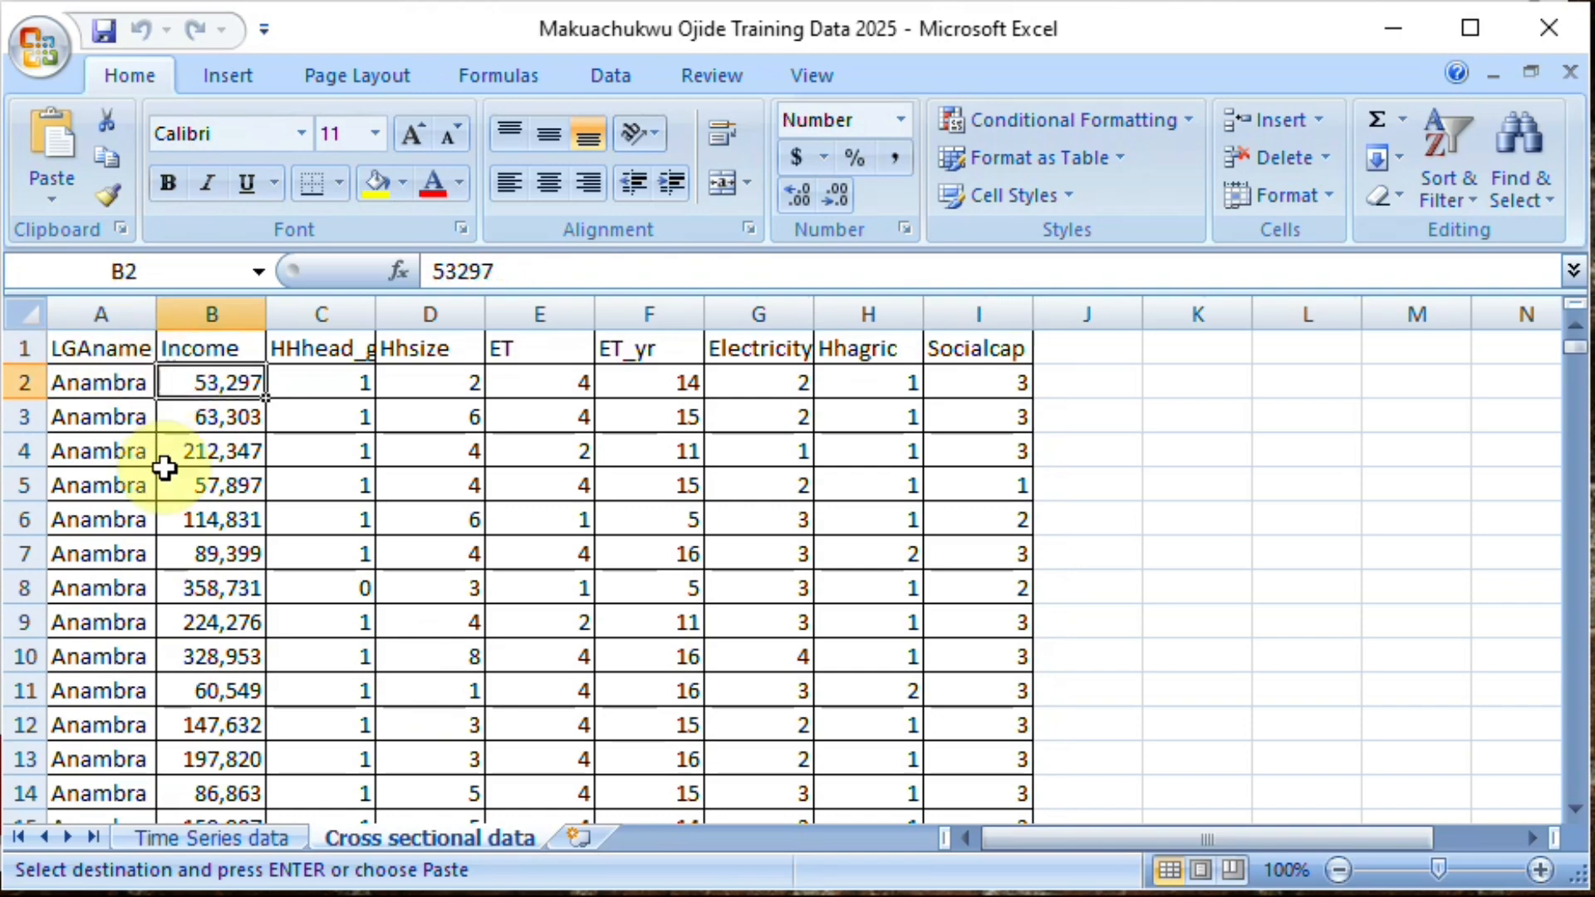
left_click(190, 840)
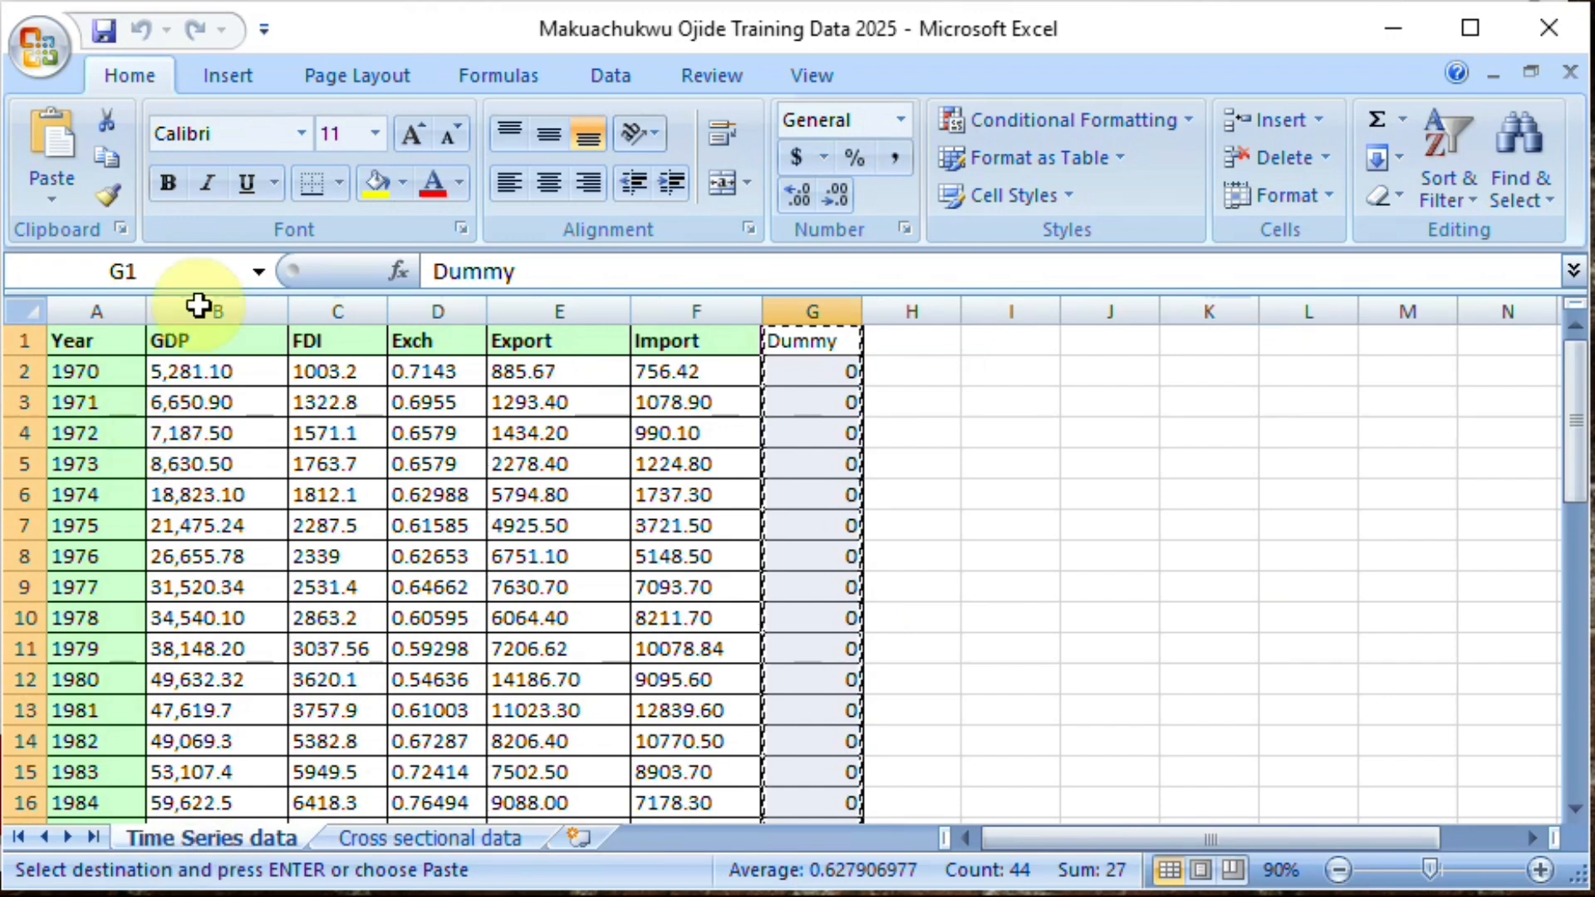
left_click(186, 363)
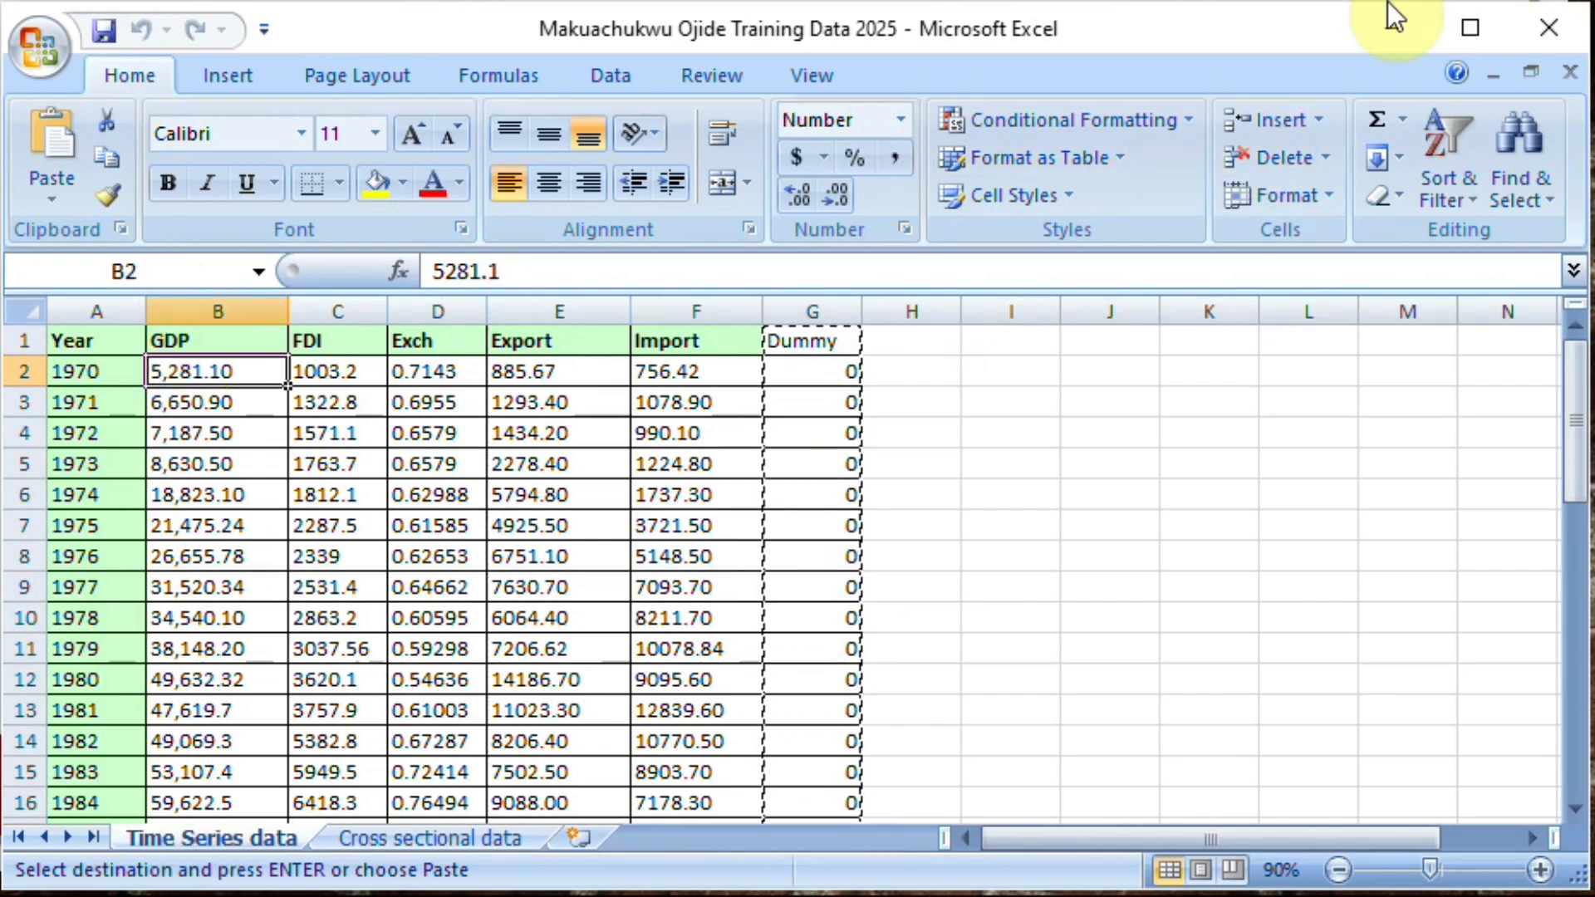
left_click(1392, 27)
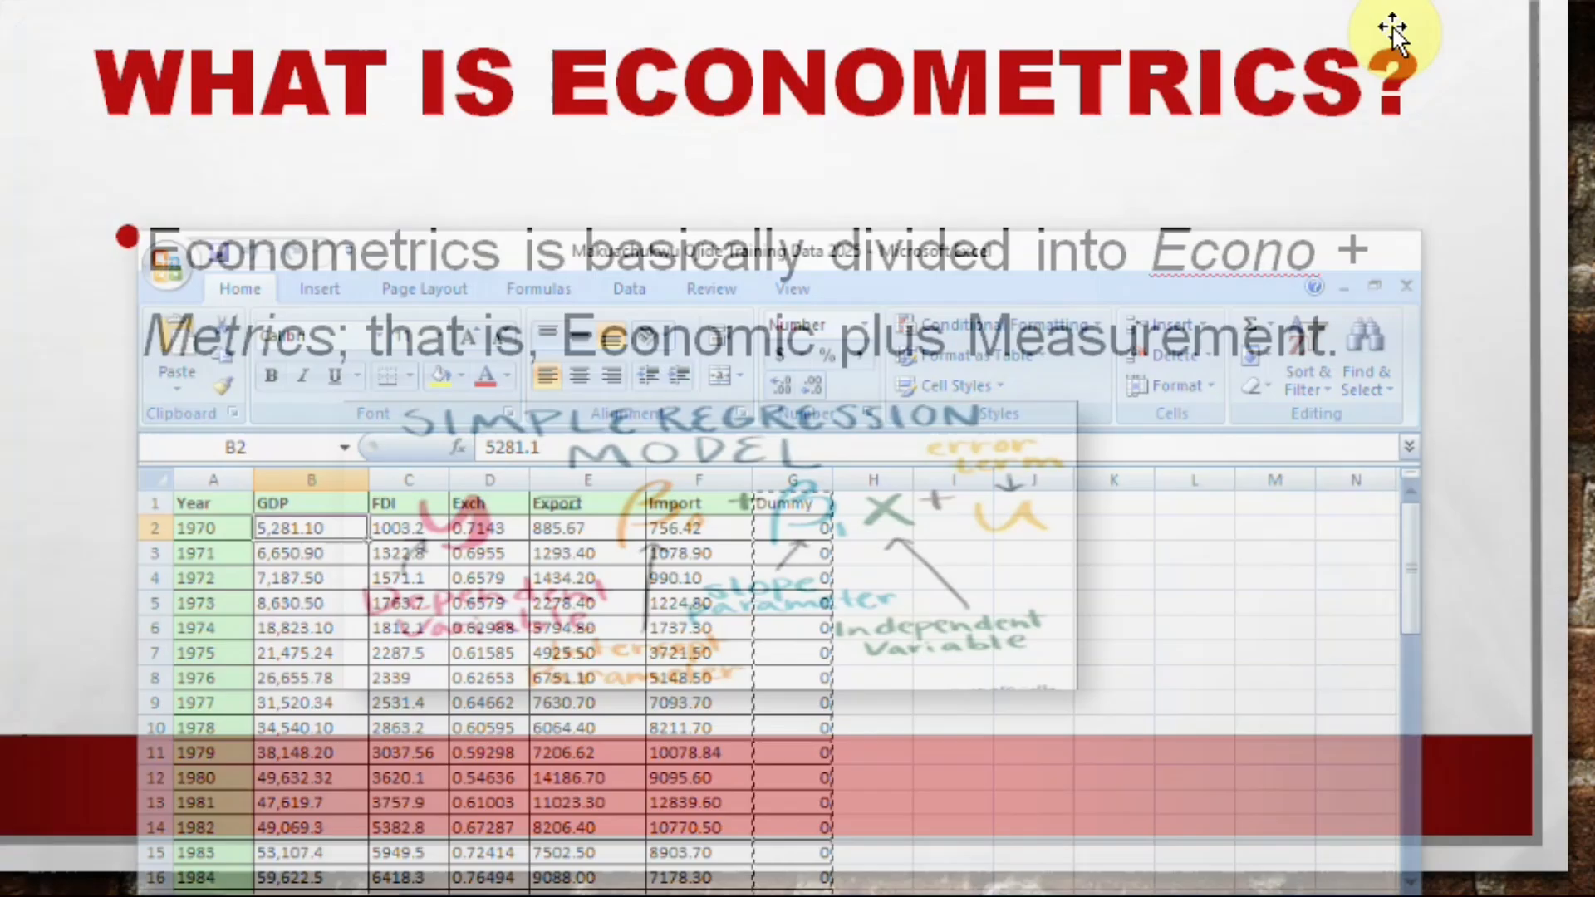
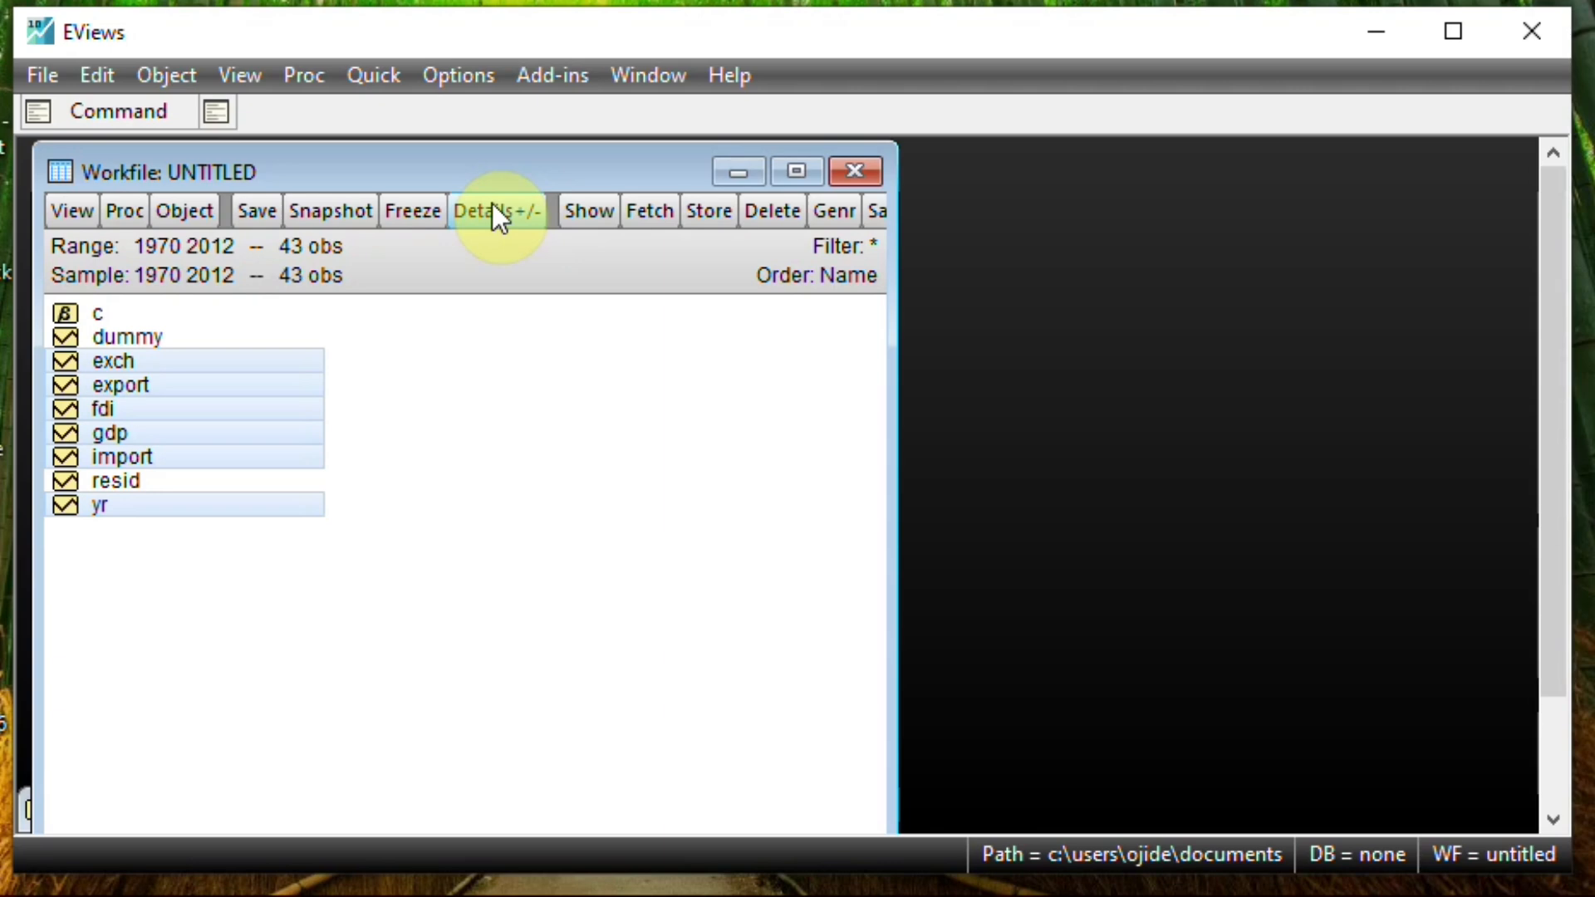
- Open a new equation estimation, review the available estimation methods, and keep LS - Least Squares (NLS and ARMA)
left_click(384, 79)
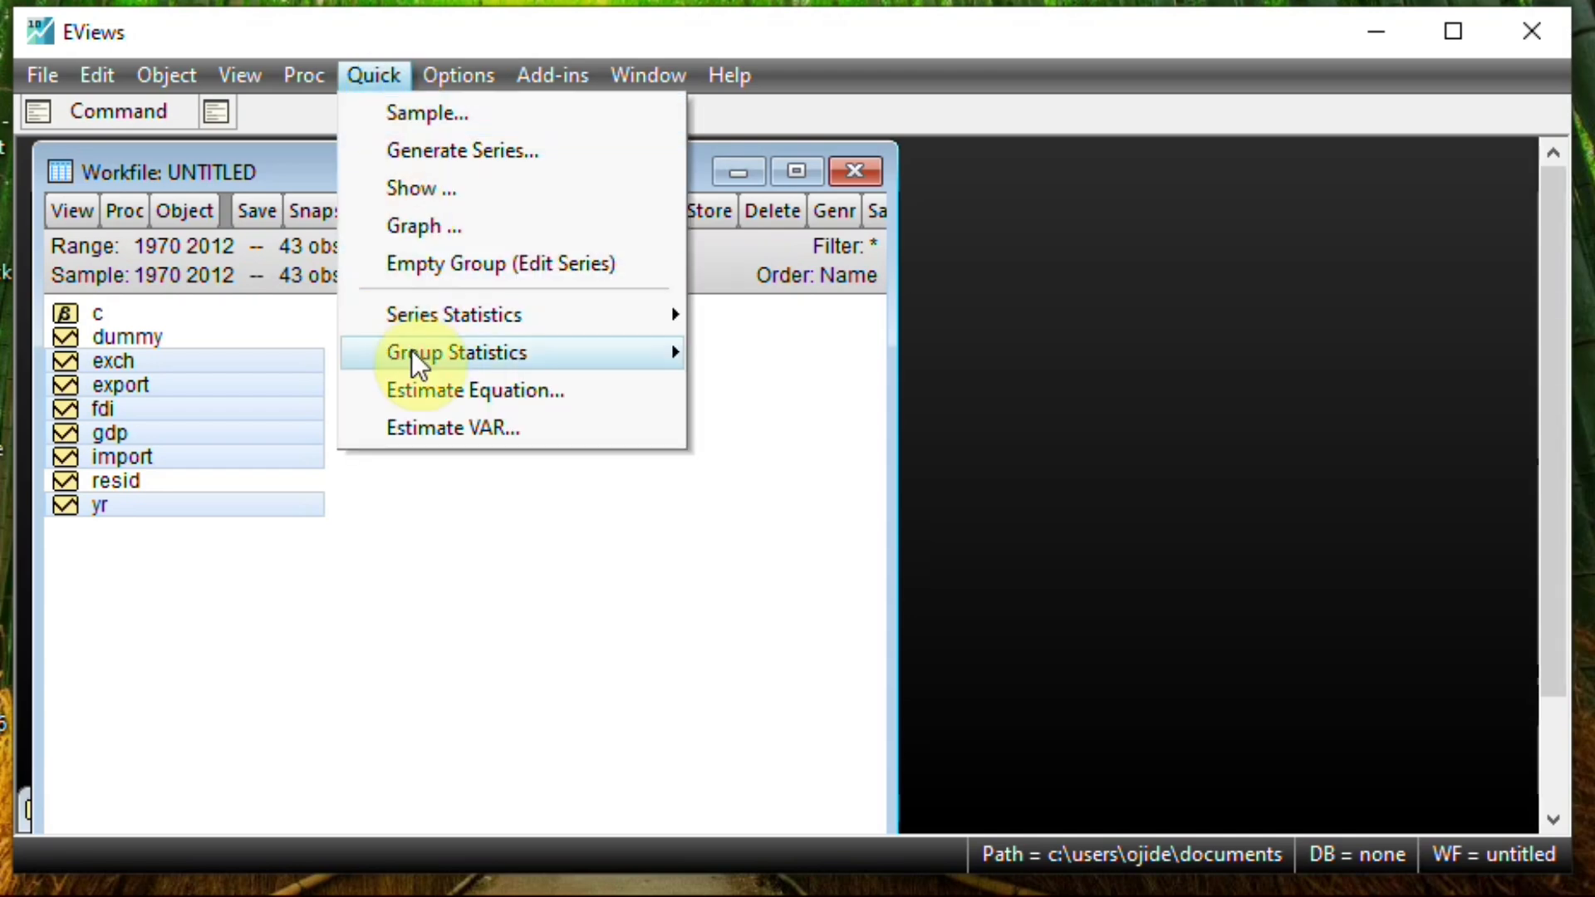
mouse_move(506, 351)
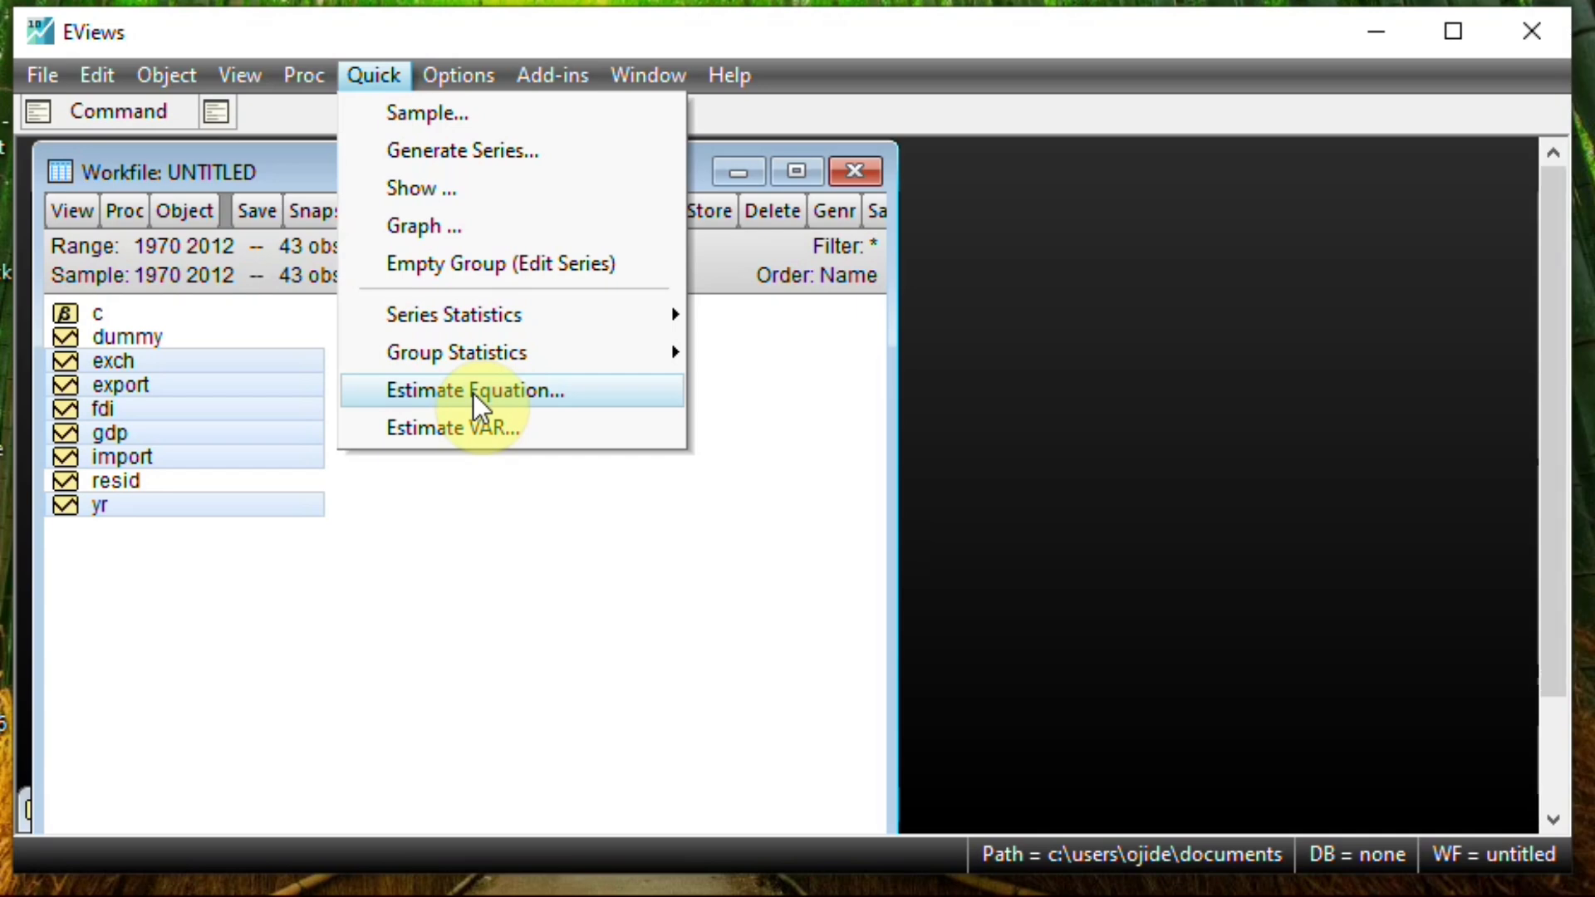
left_click(471, 392)
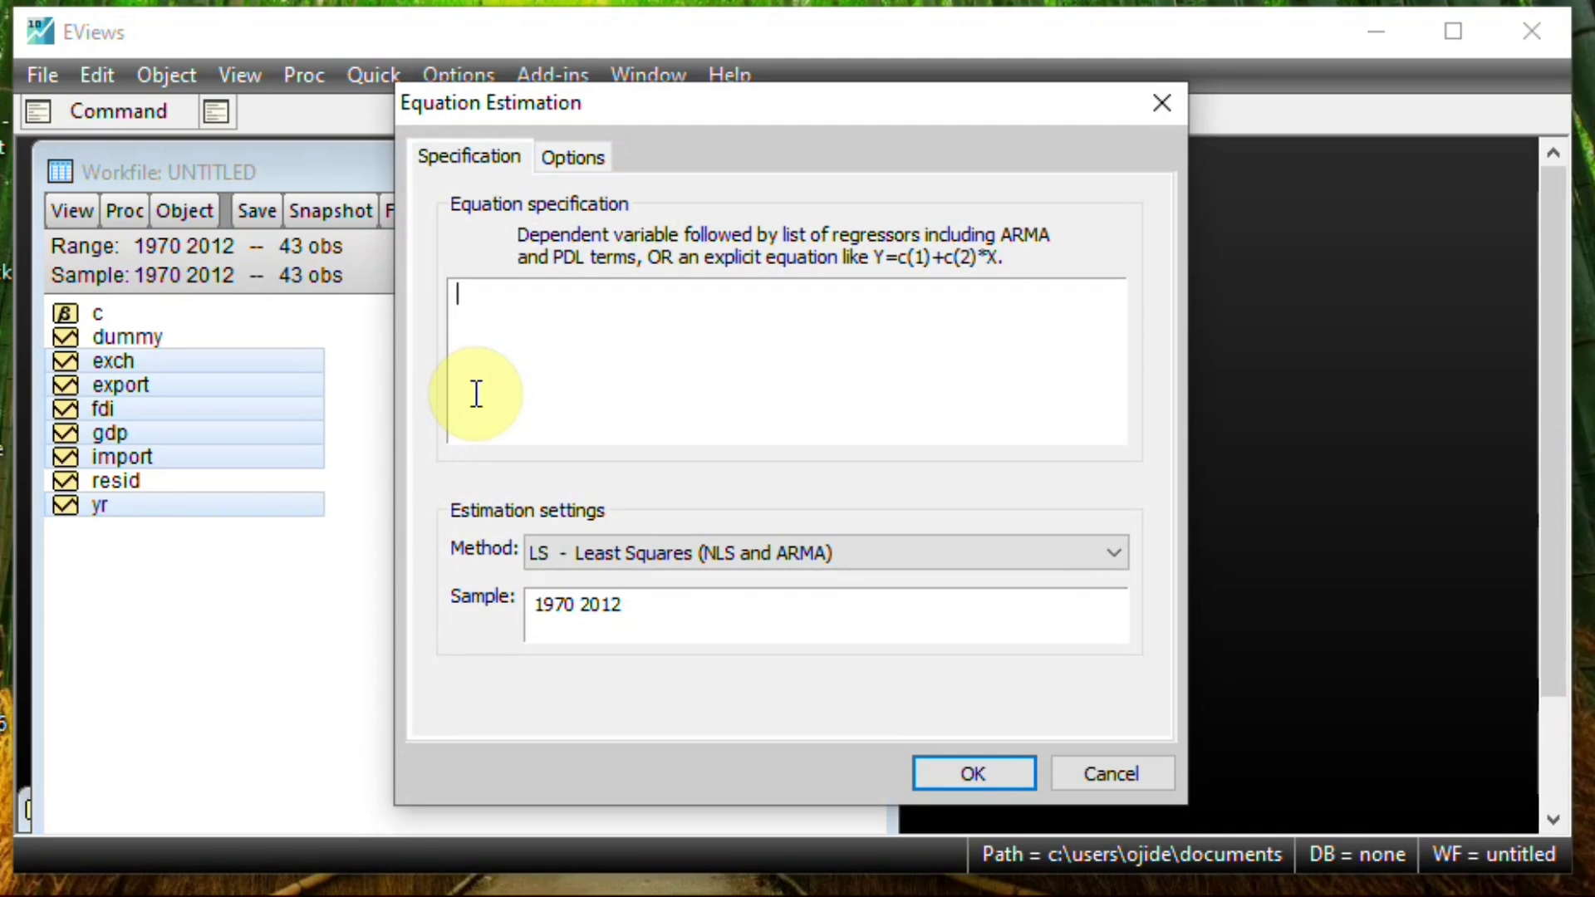
left_click(1120, 551)
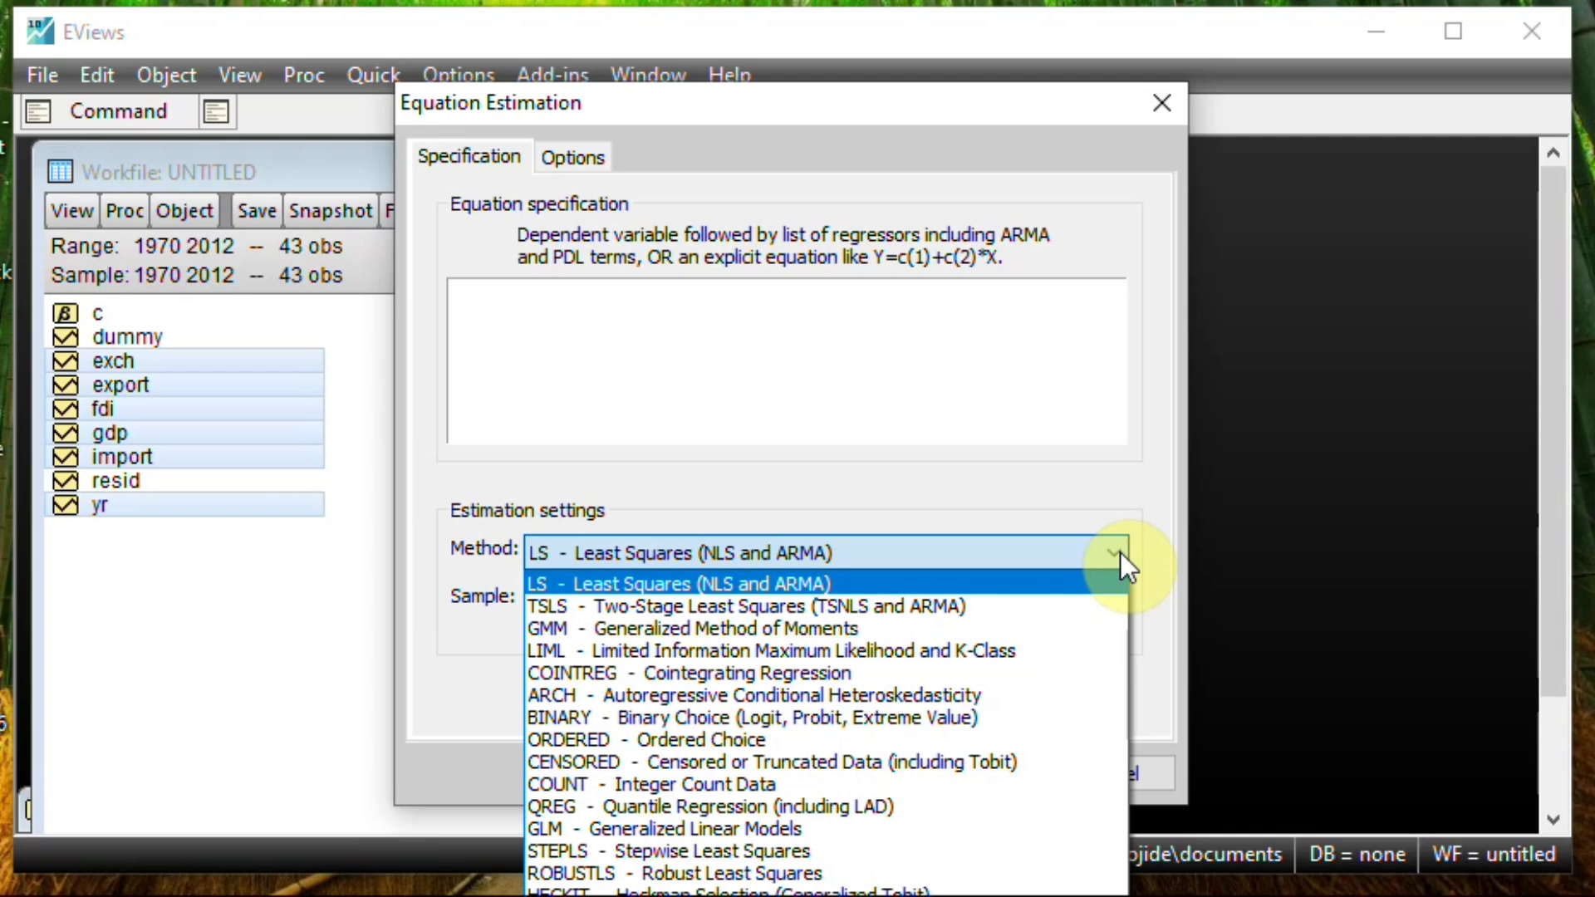
left_click(1148, 550)
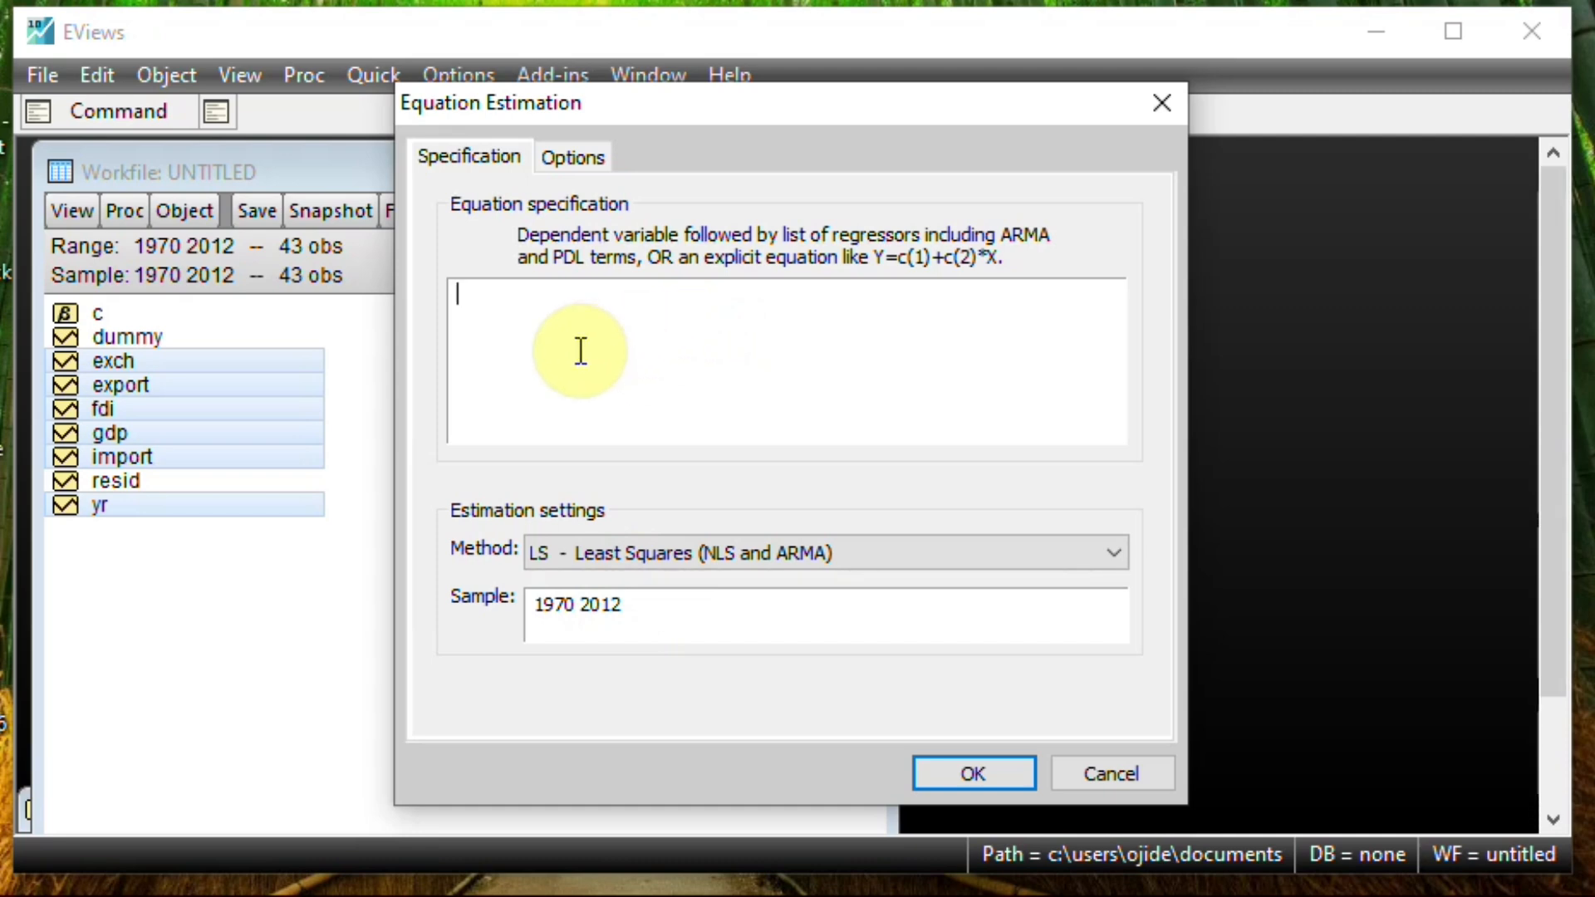
- Estimate the least squares equation "gdp c import" over the 1970 2012 sample and widen the resulting equation window
type("G")
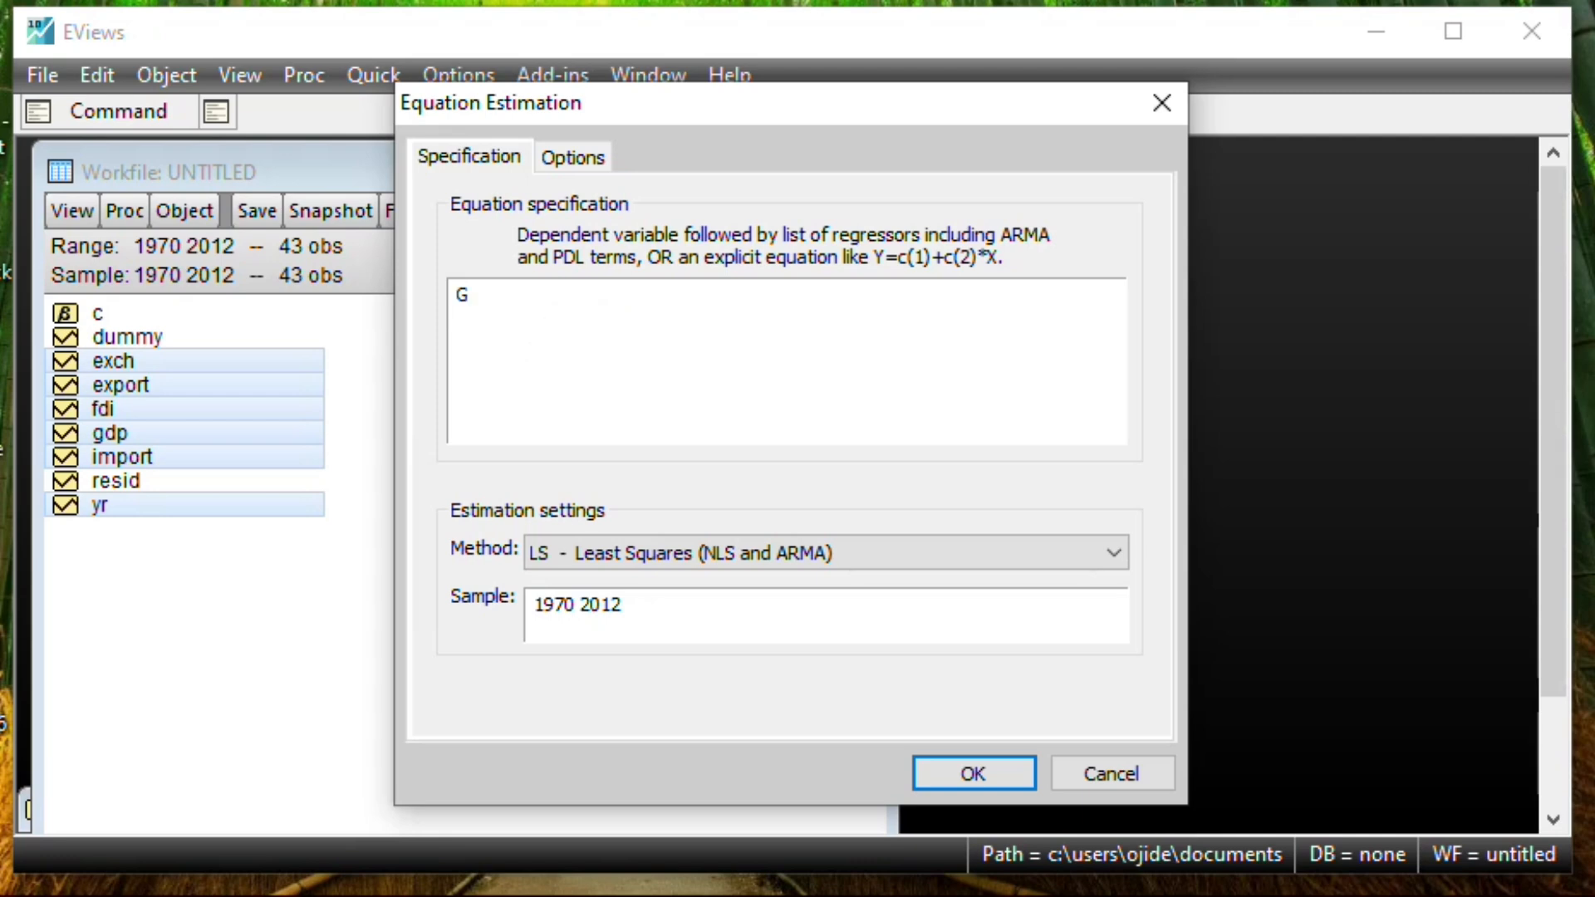
type("DP")
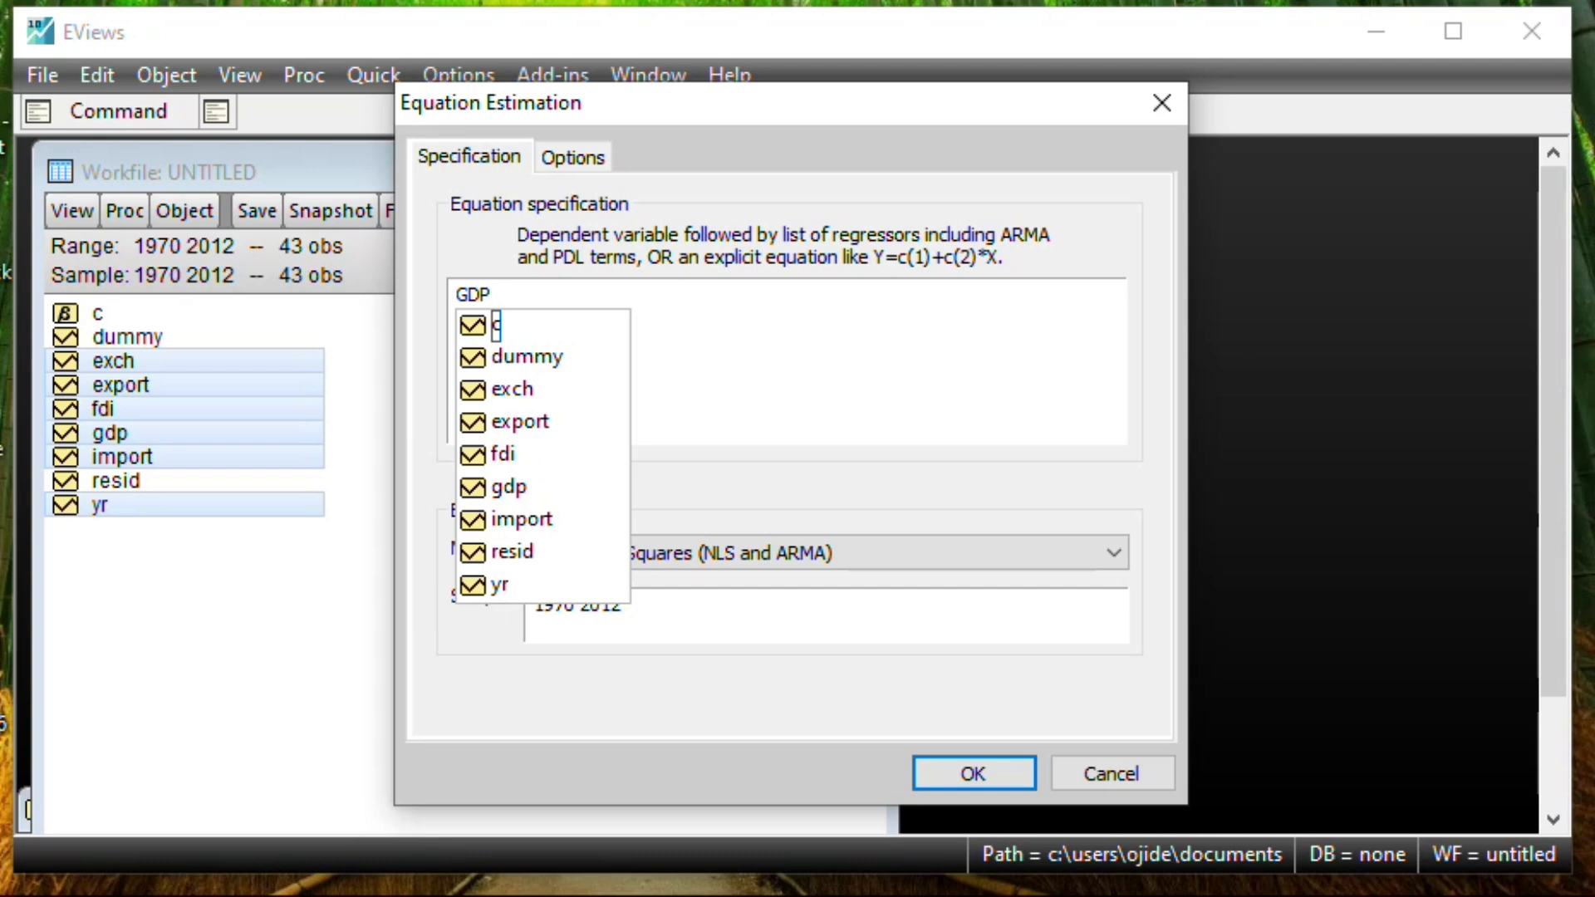
left_click(500, 486)
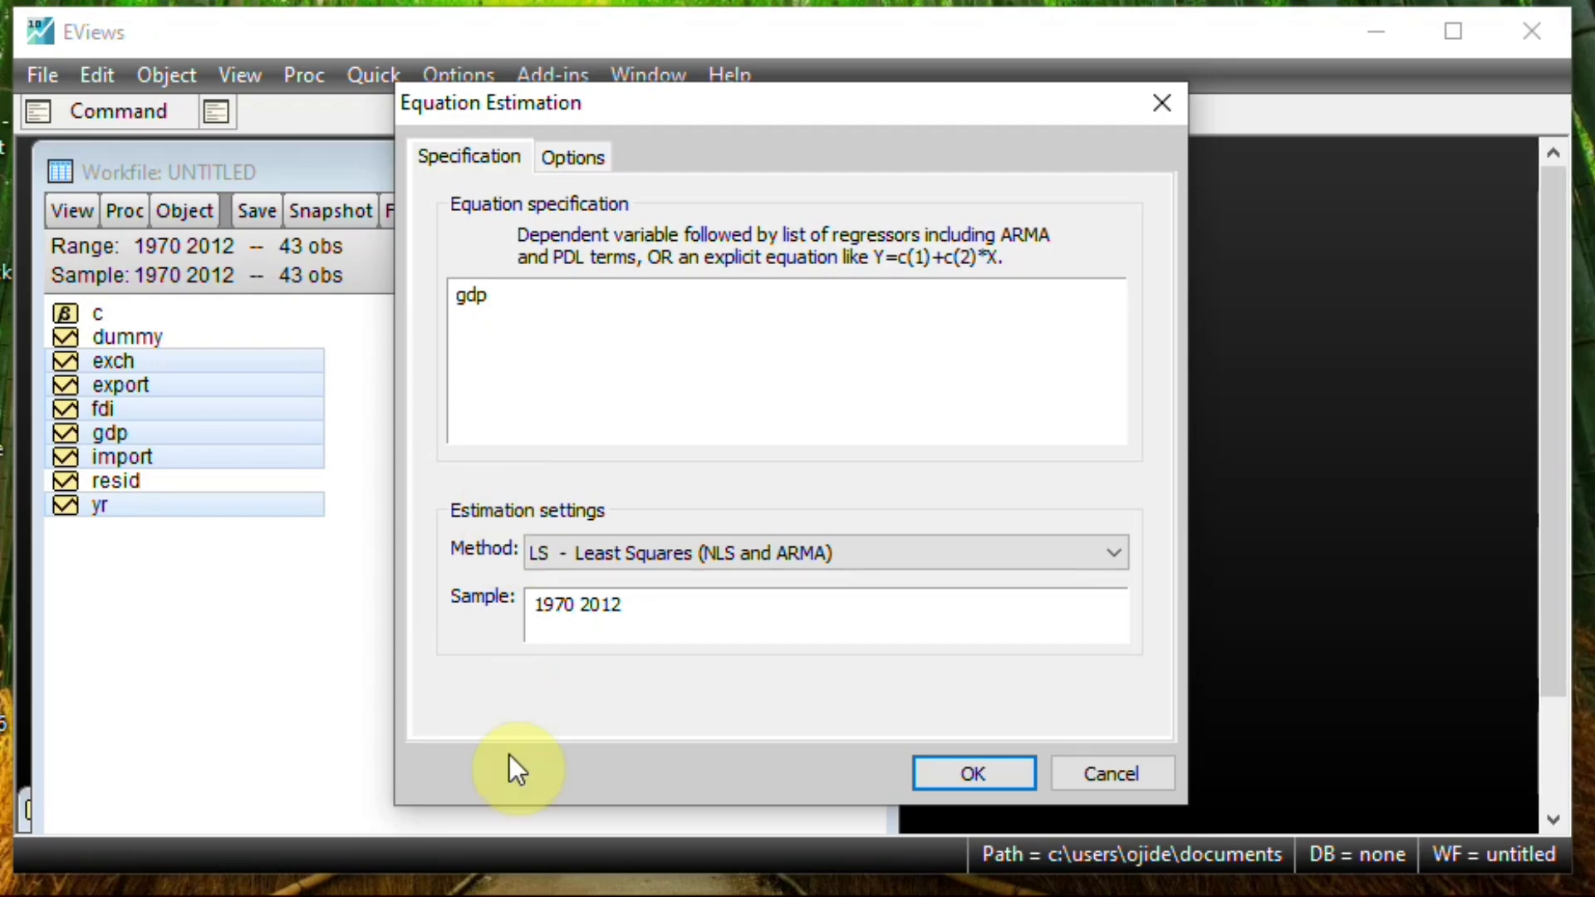
left_click(515, 896)
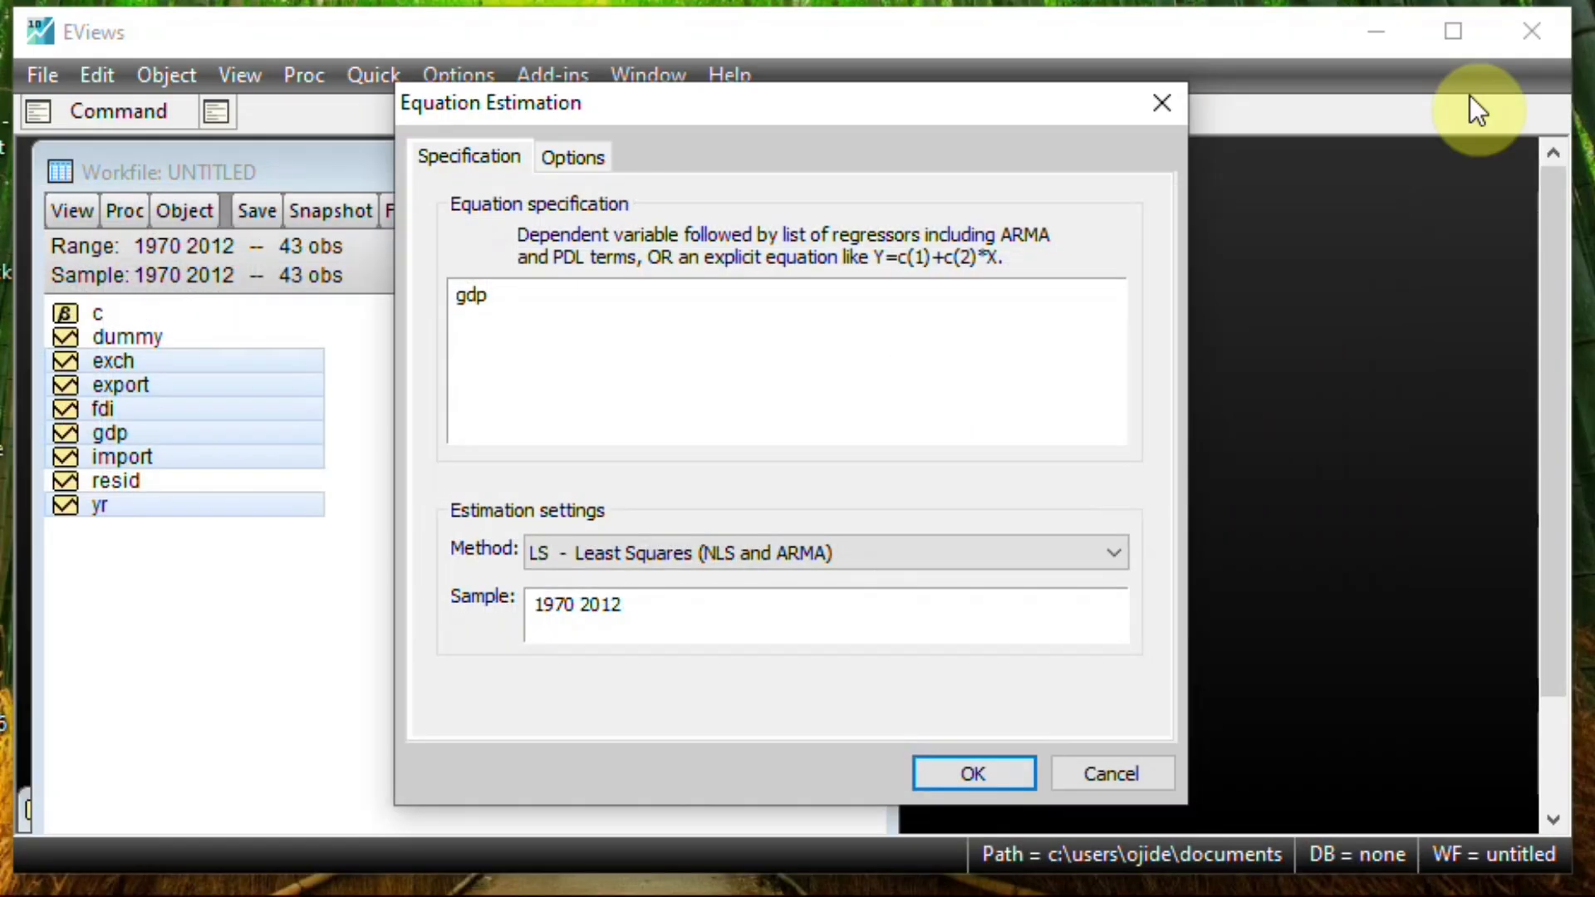
type("c")
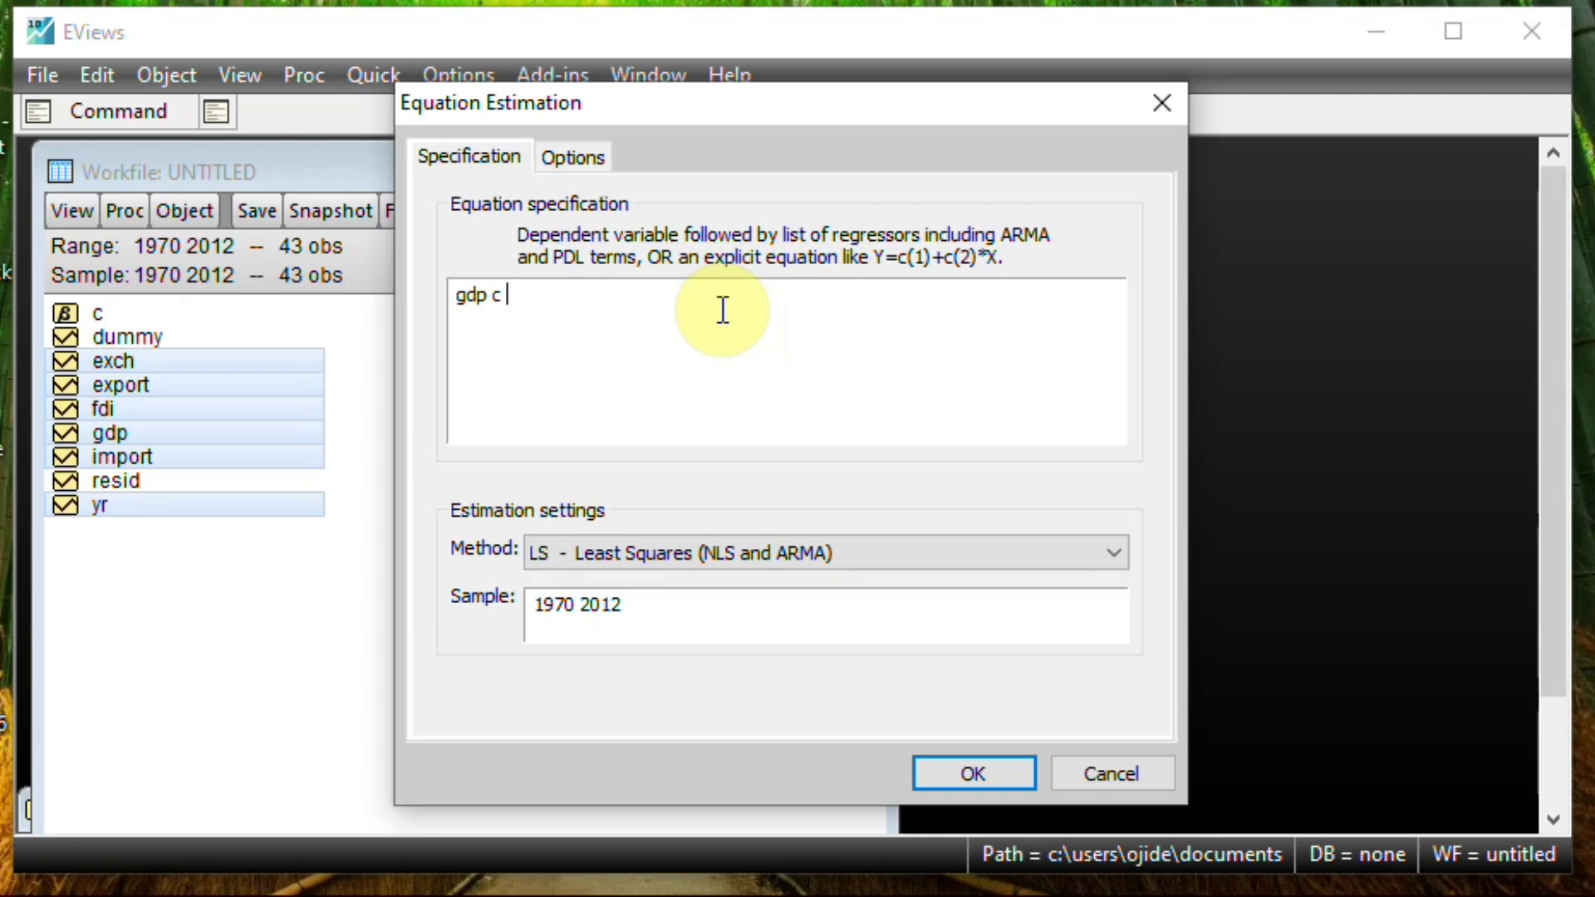
type("import")
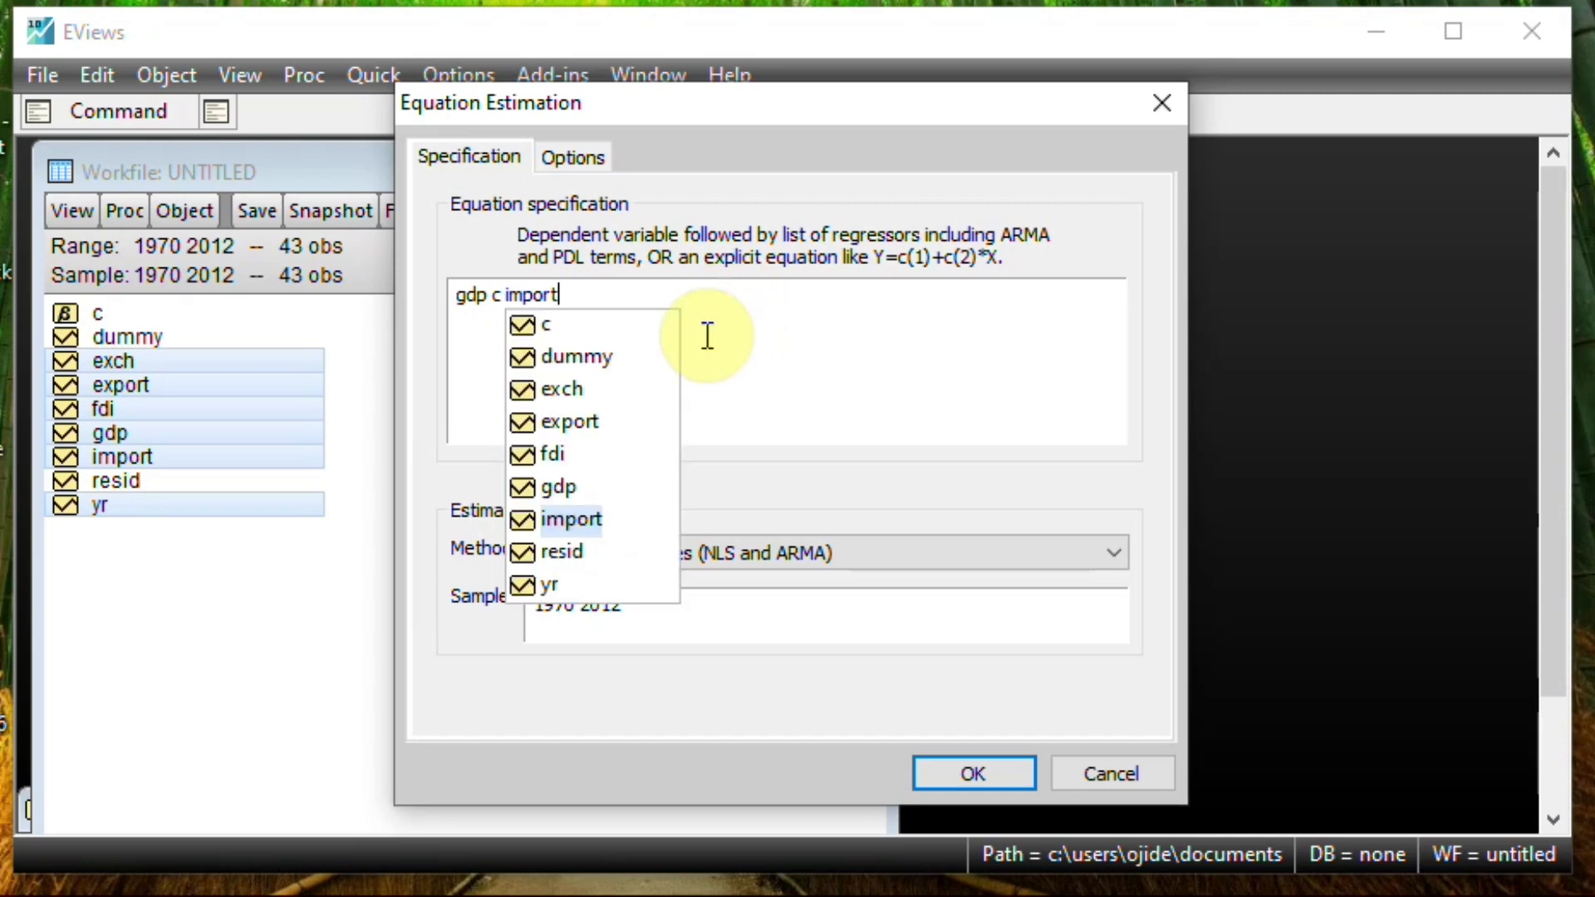
left_click(567, 512)
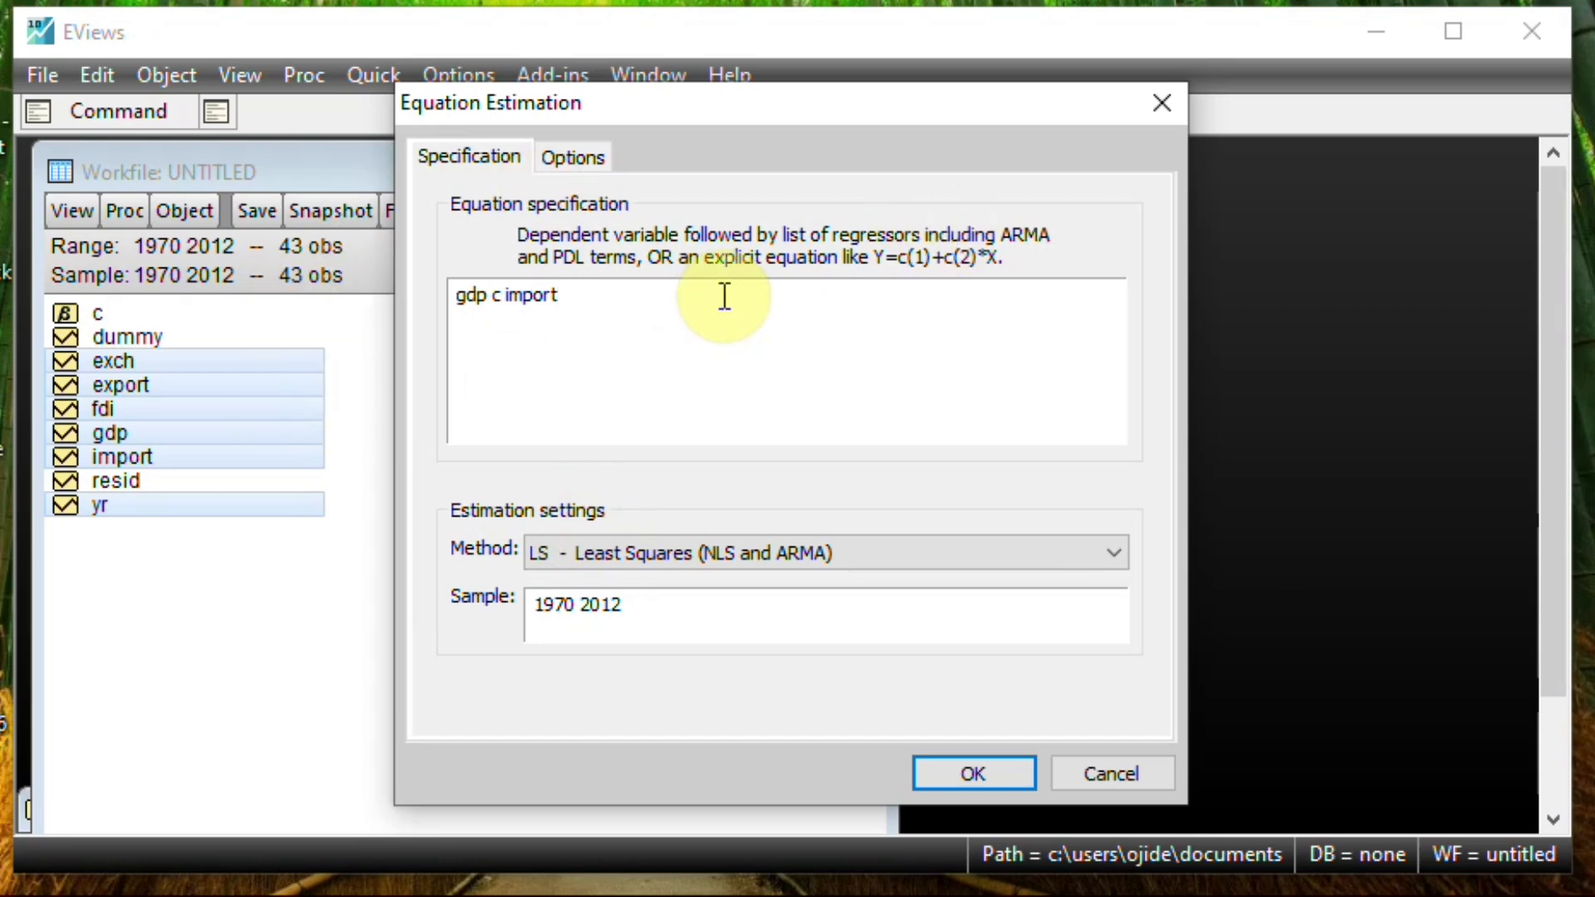
left_click(945, 774)
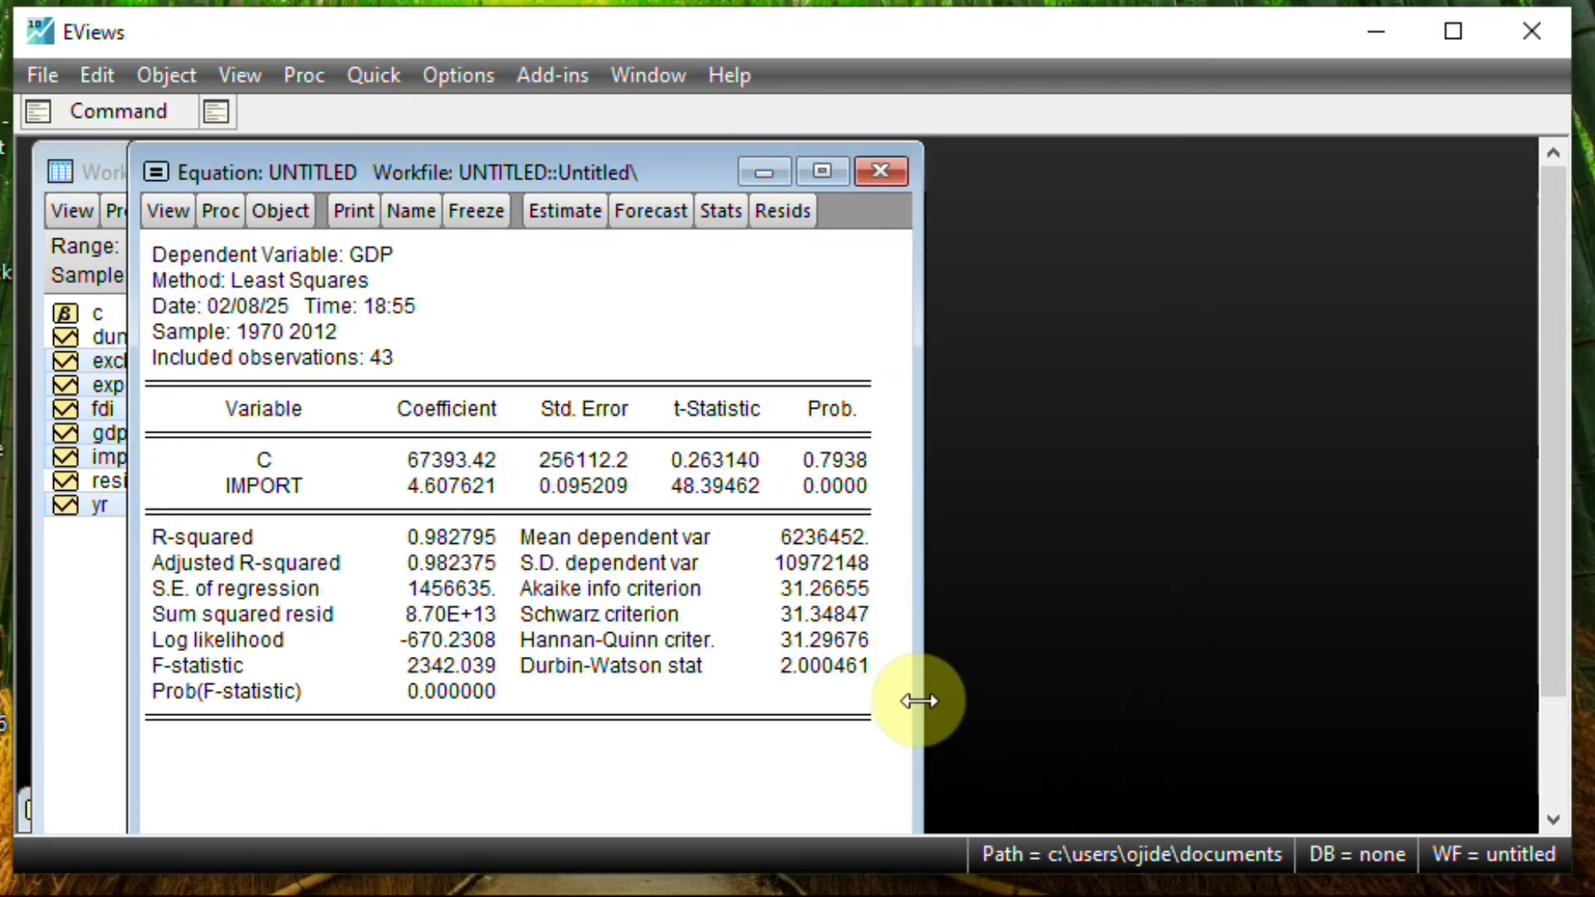
left_click_drag(916, 701, 1167, 662)
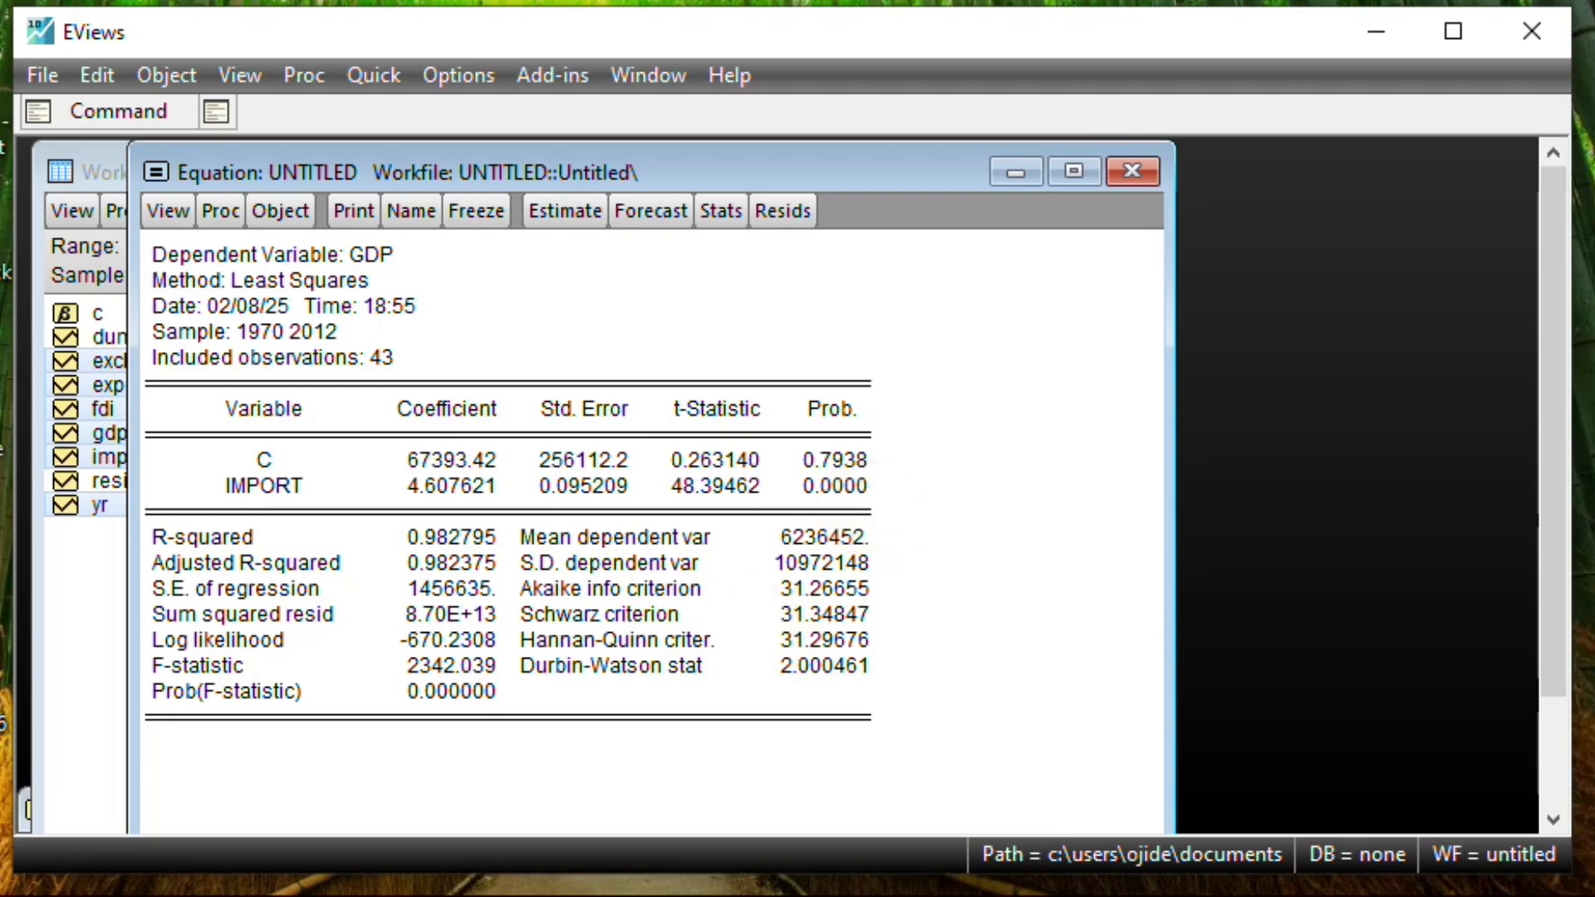
- Switch to Excel, enter 0.05 in cell I5 of the Time Series data sheet, and return to EViews
left_click(602, 895)
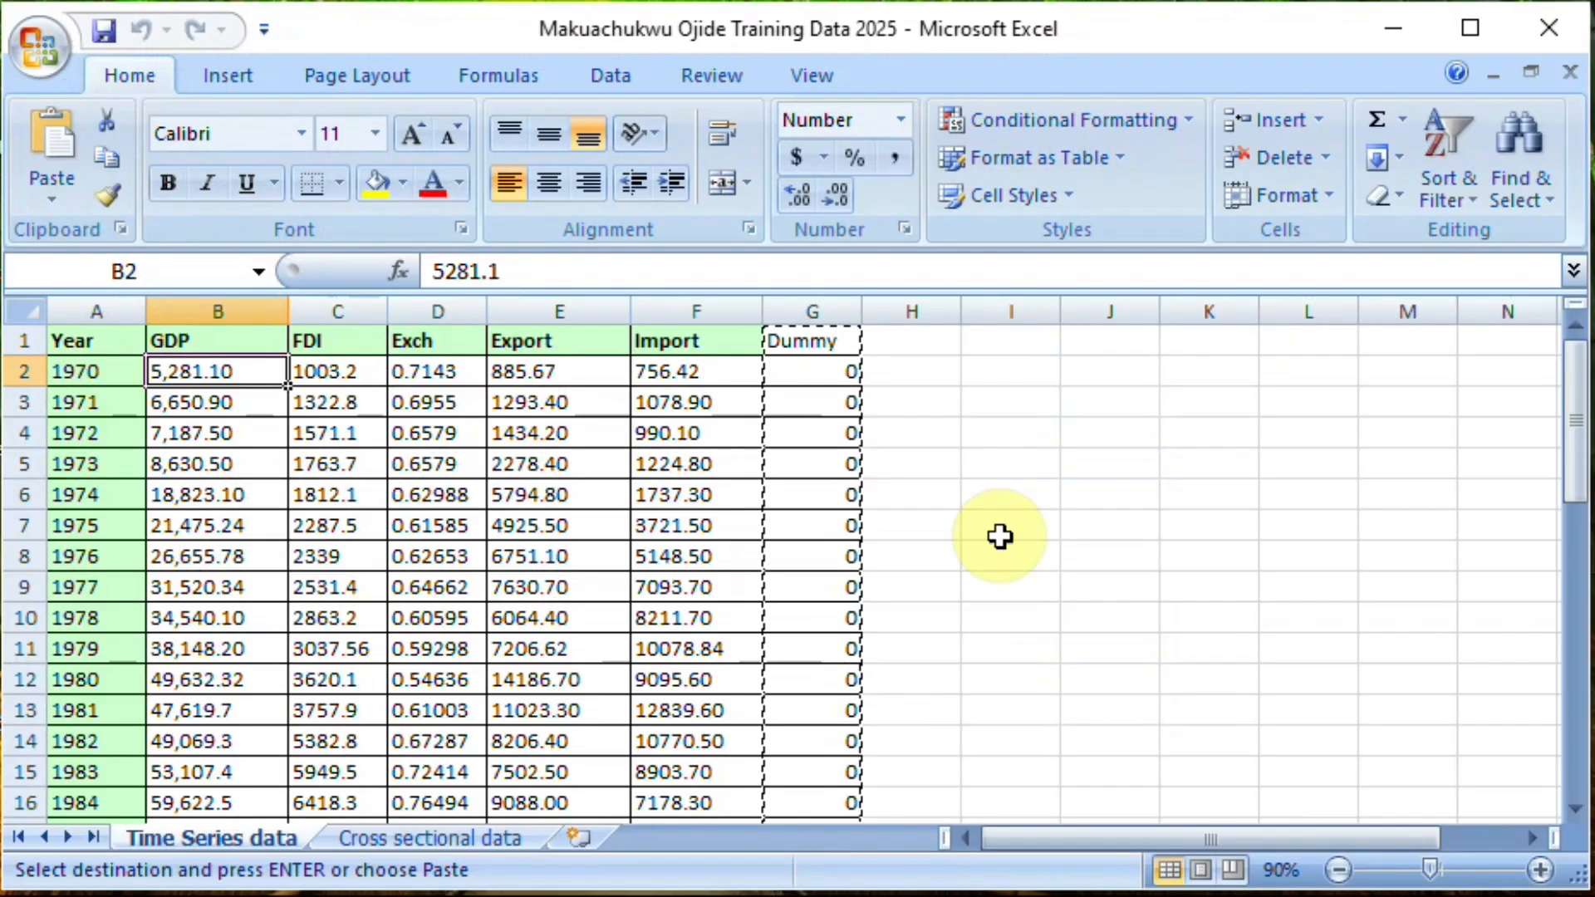
left_click(1040, 457)
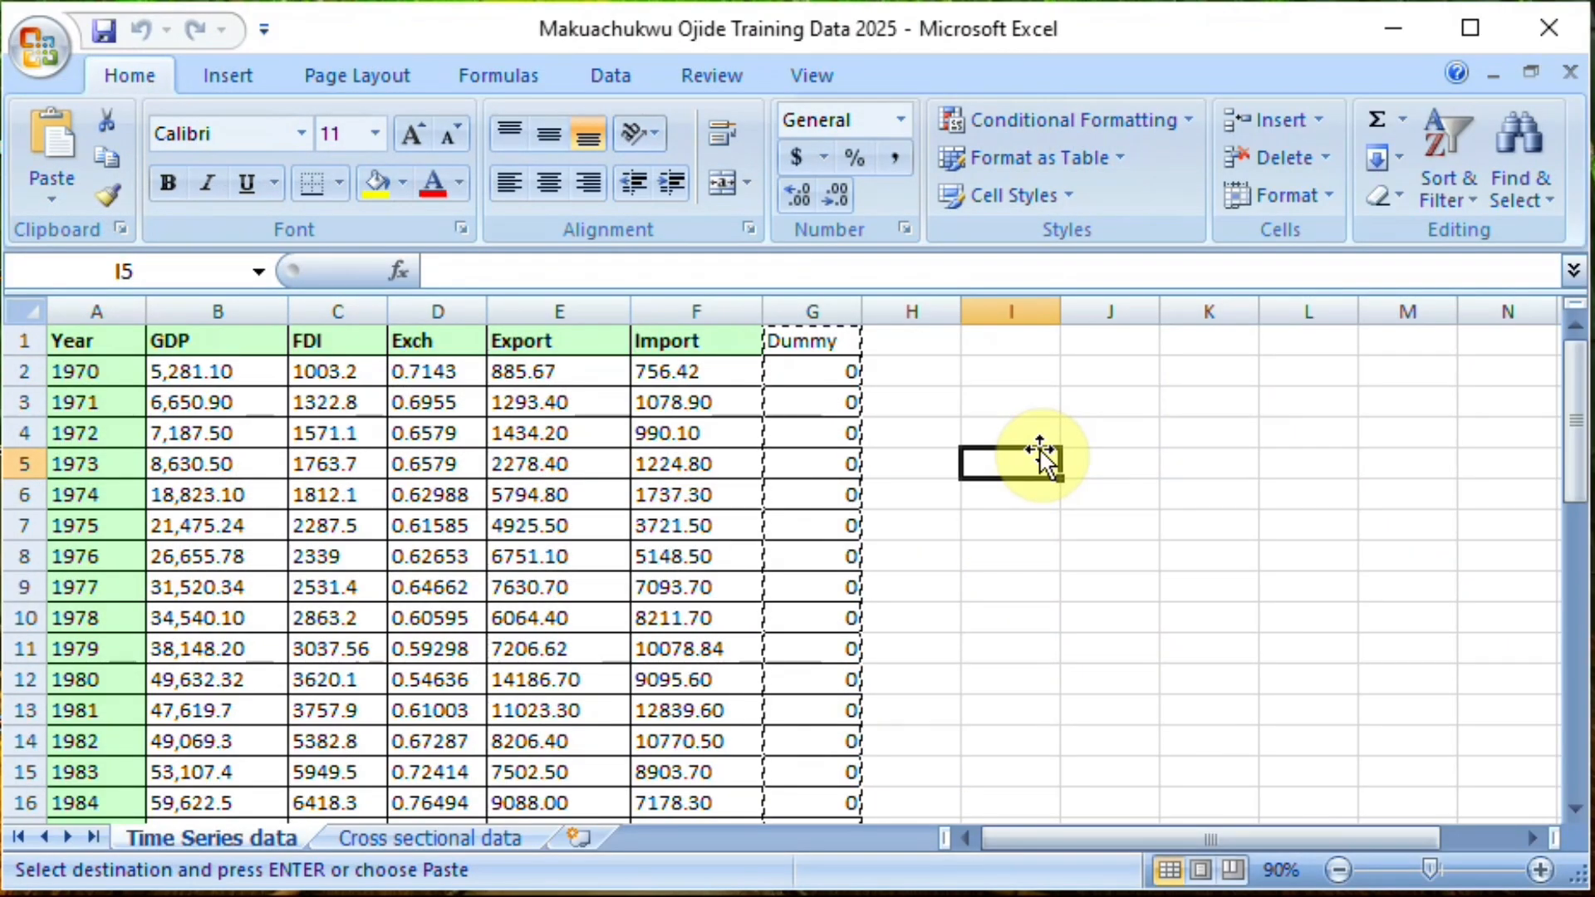
type("0.")
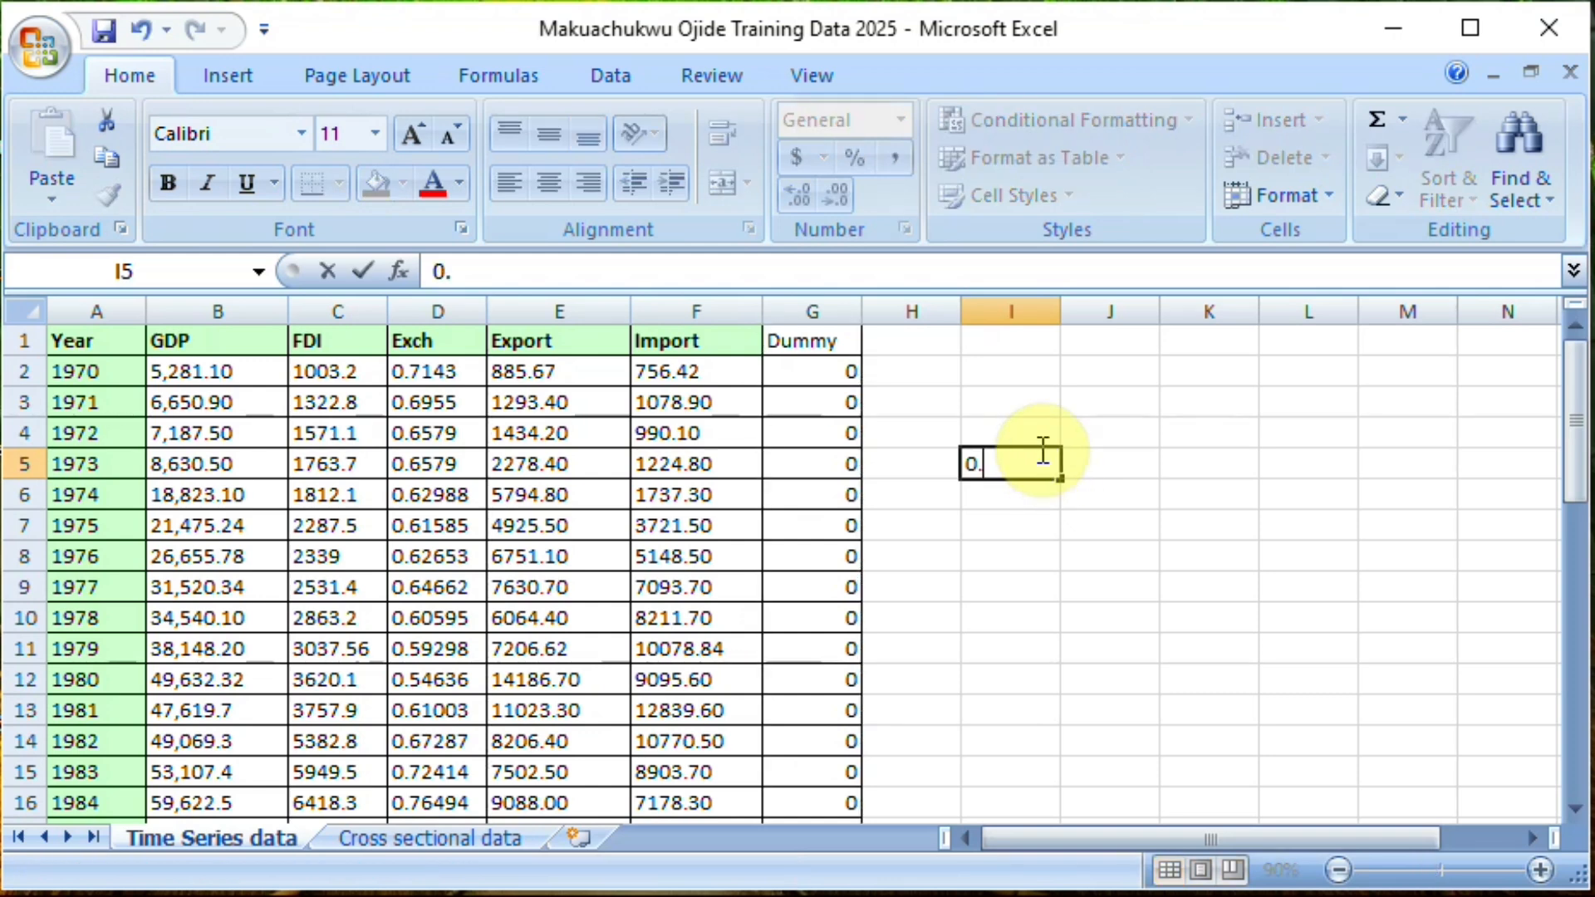
type("05")
key("Return")
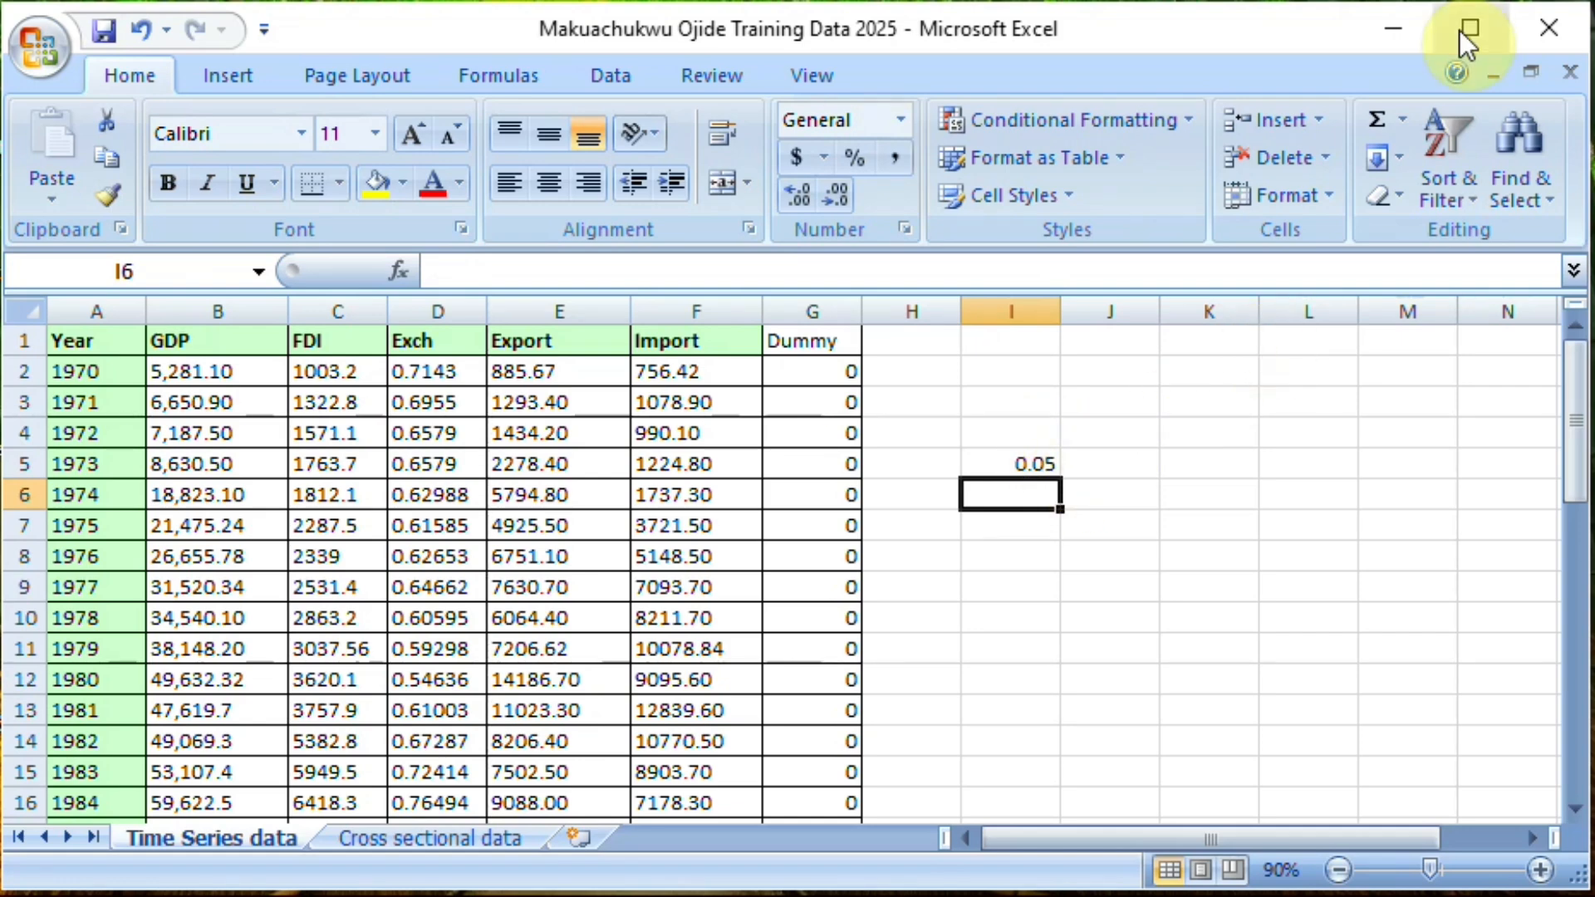
left_click(1390, 33)
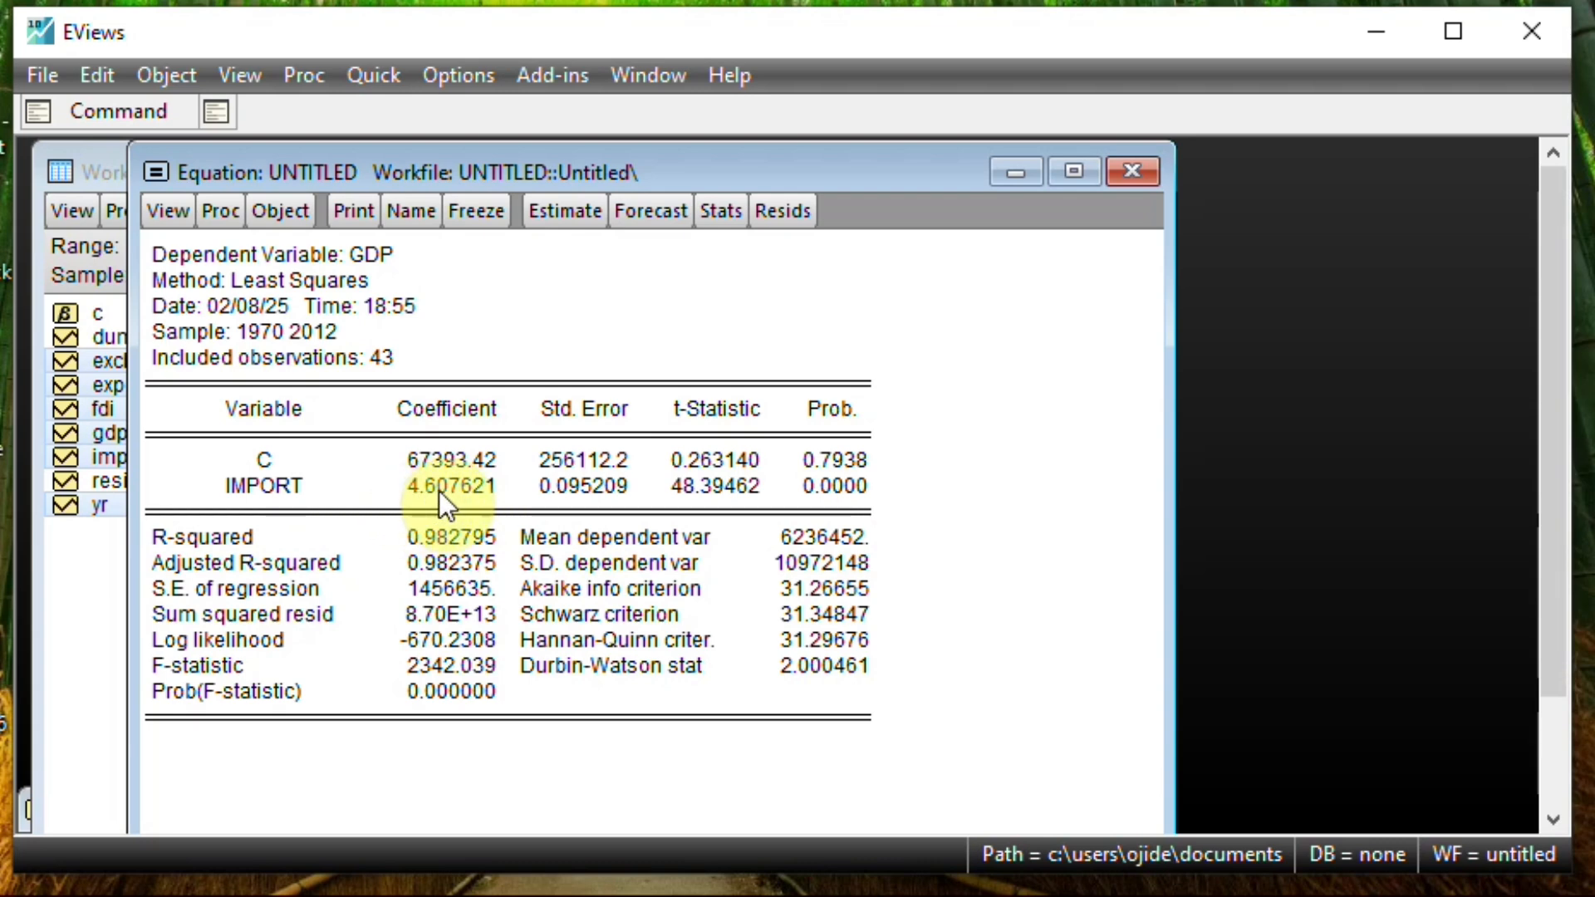
- Add export as a regressor to the GDP equation and re-estimate it as "gdp c import export"
left_click(564, 212)
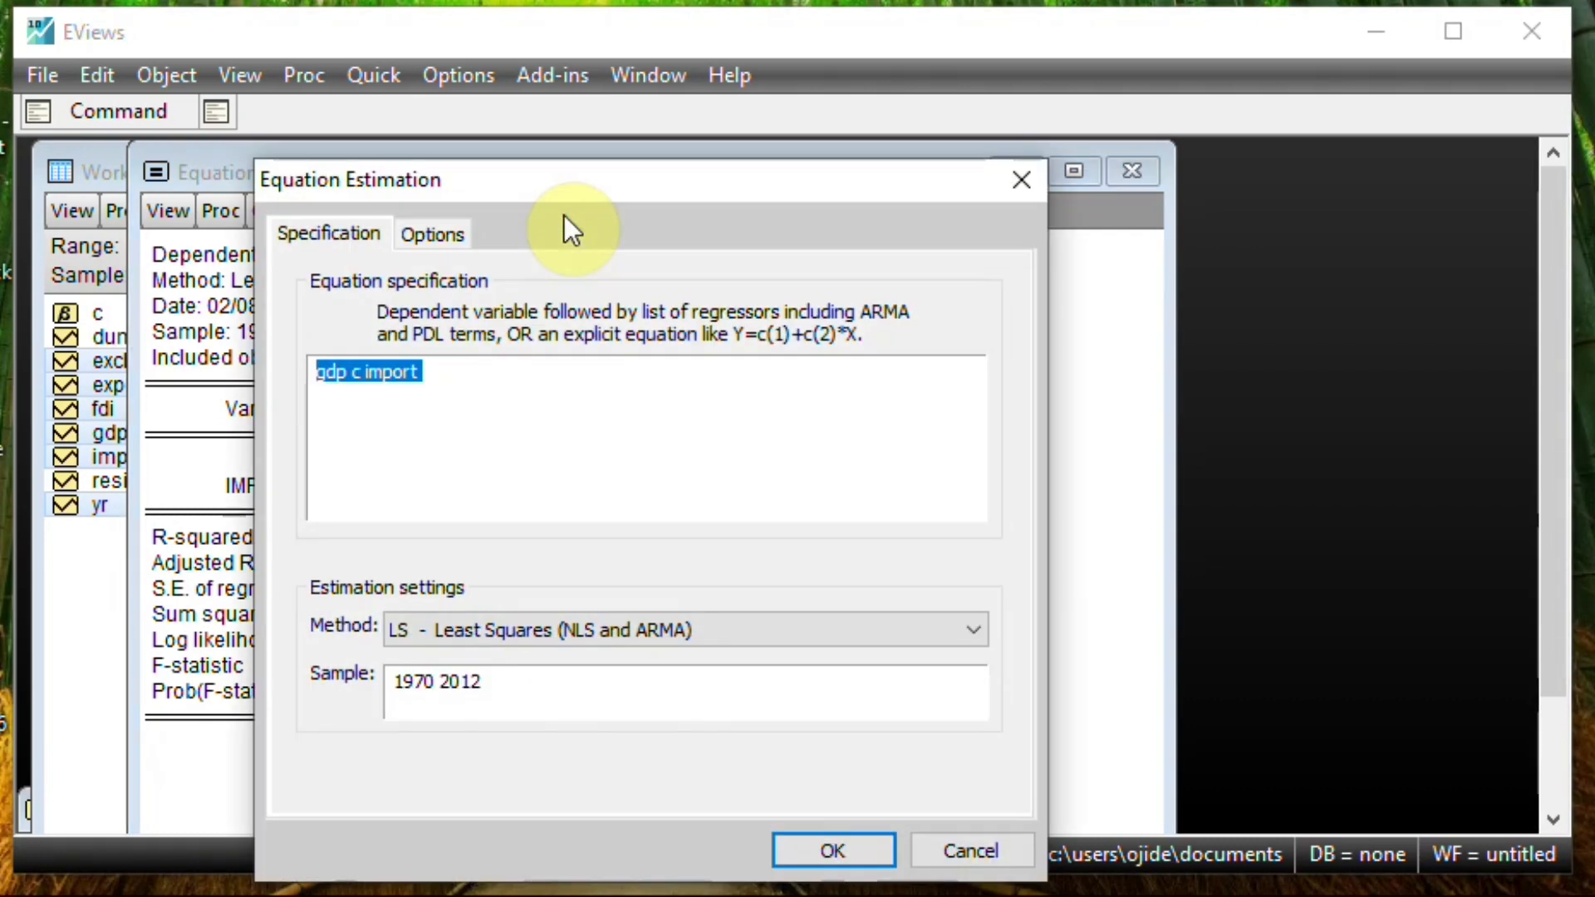
left_click(474, 366)
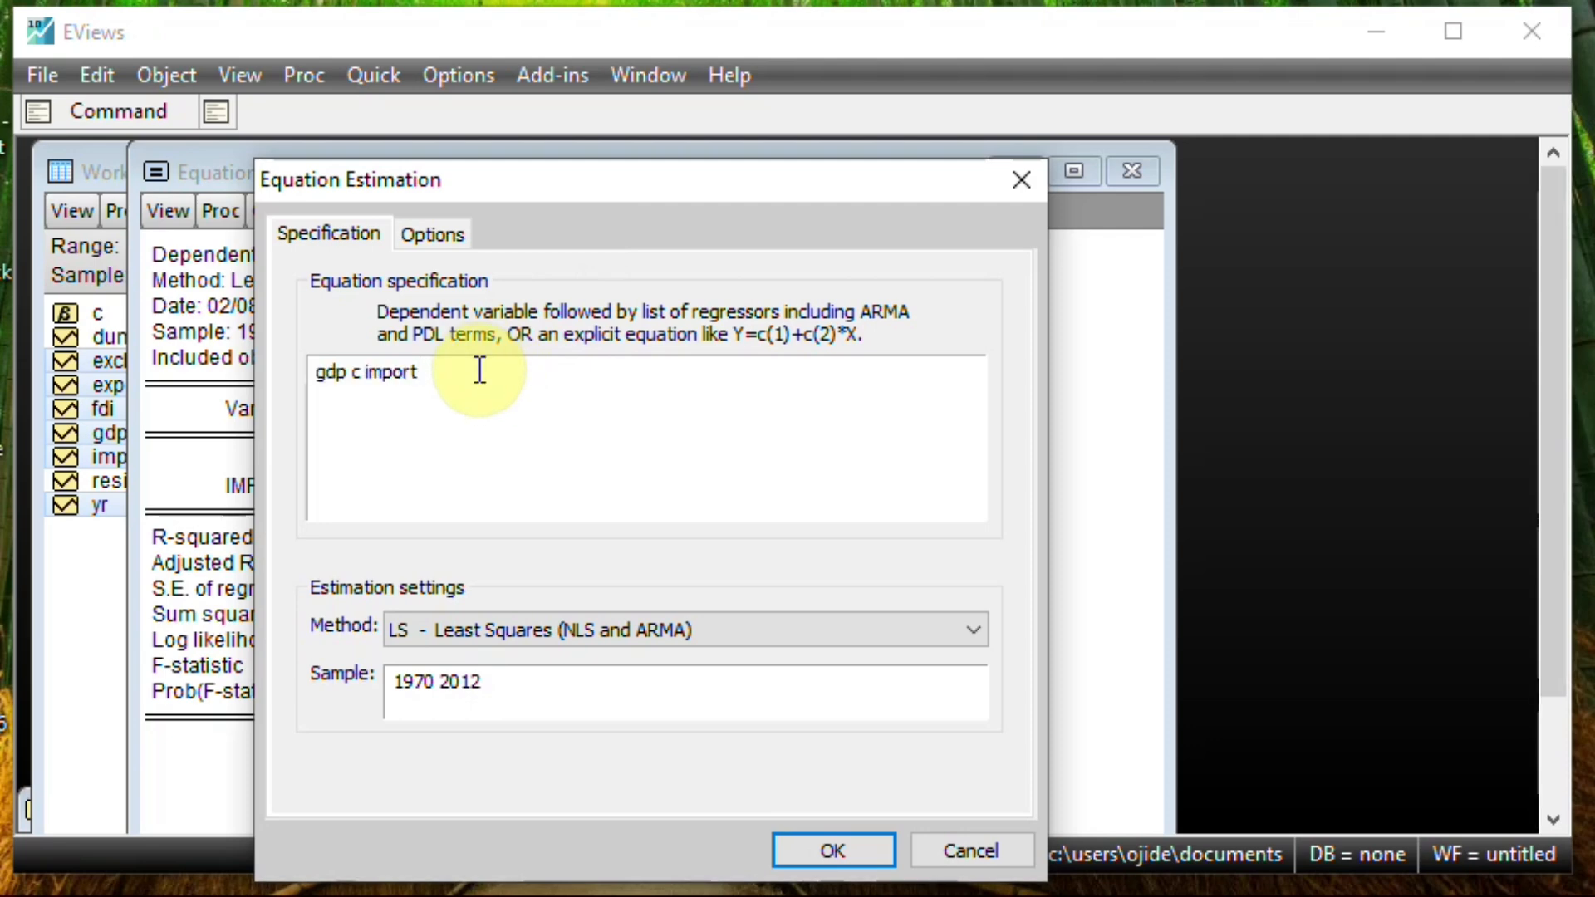
type("e")
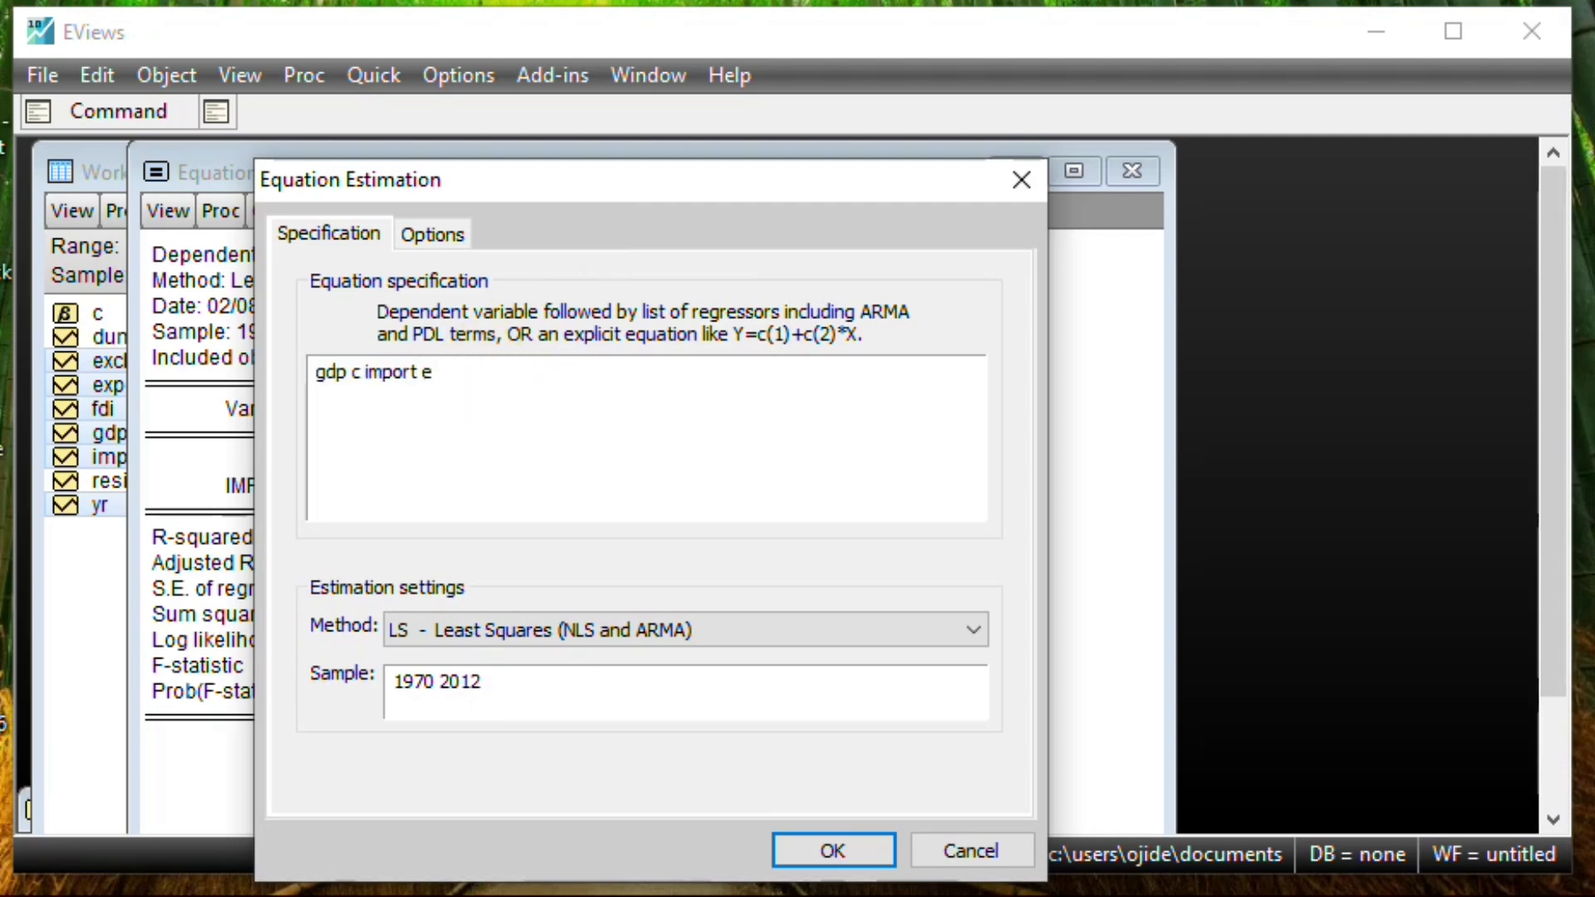
type("xport")
left_click(734, 407)
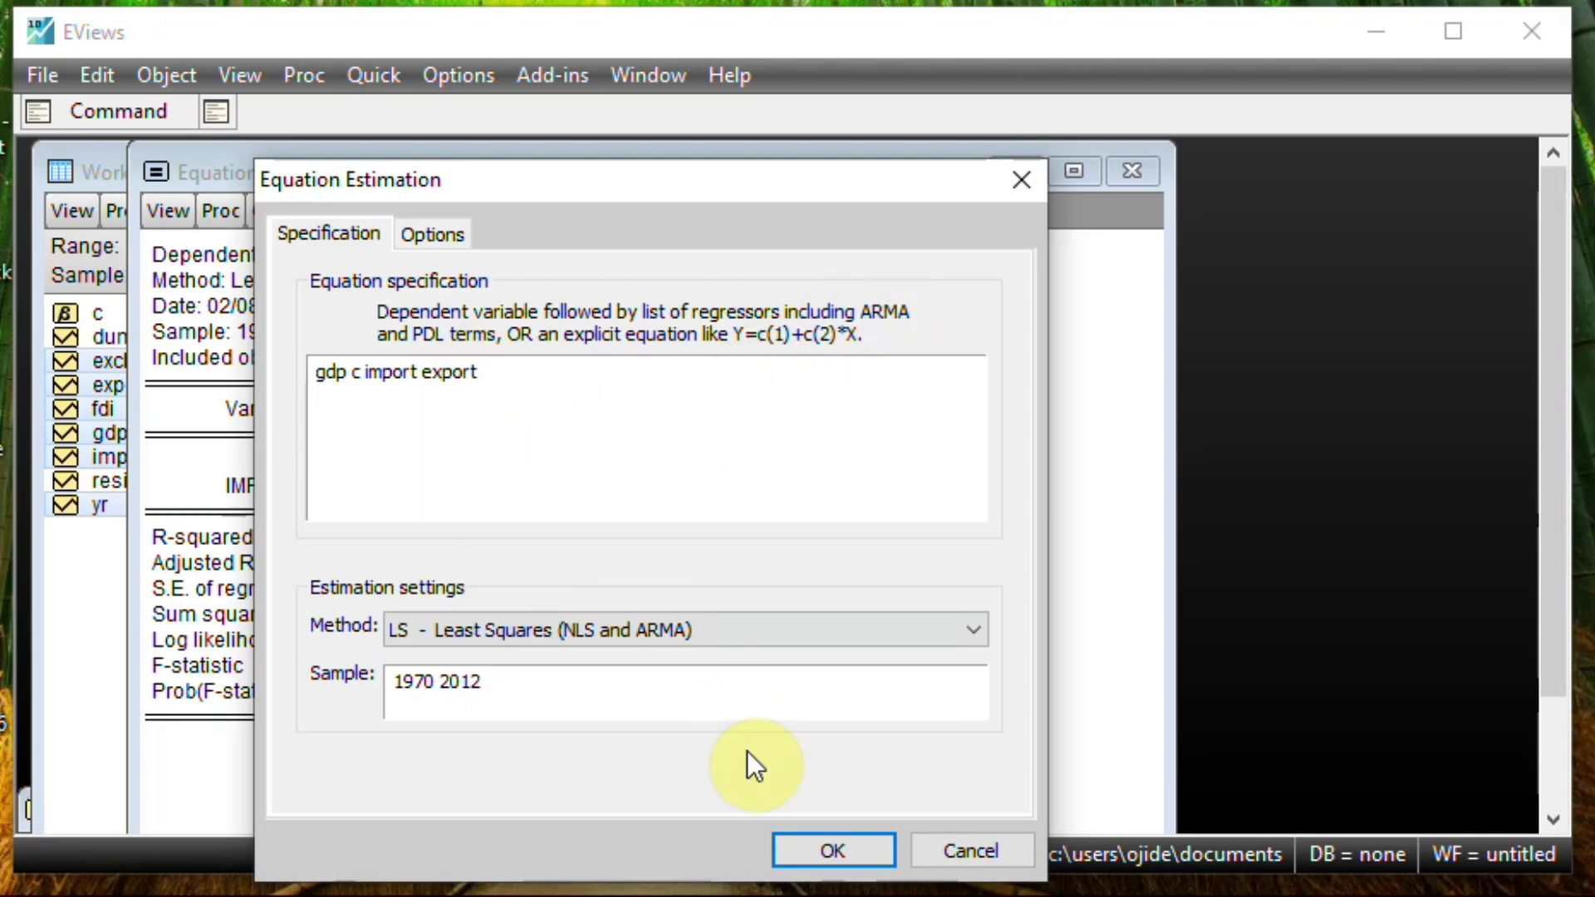
left_click(804, 852)
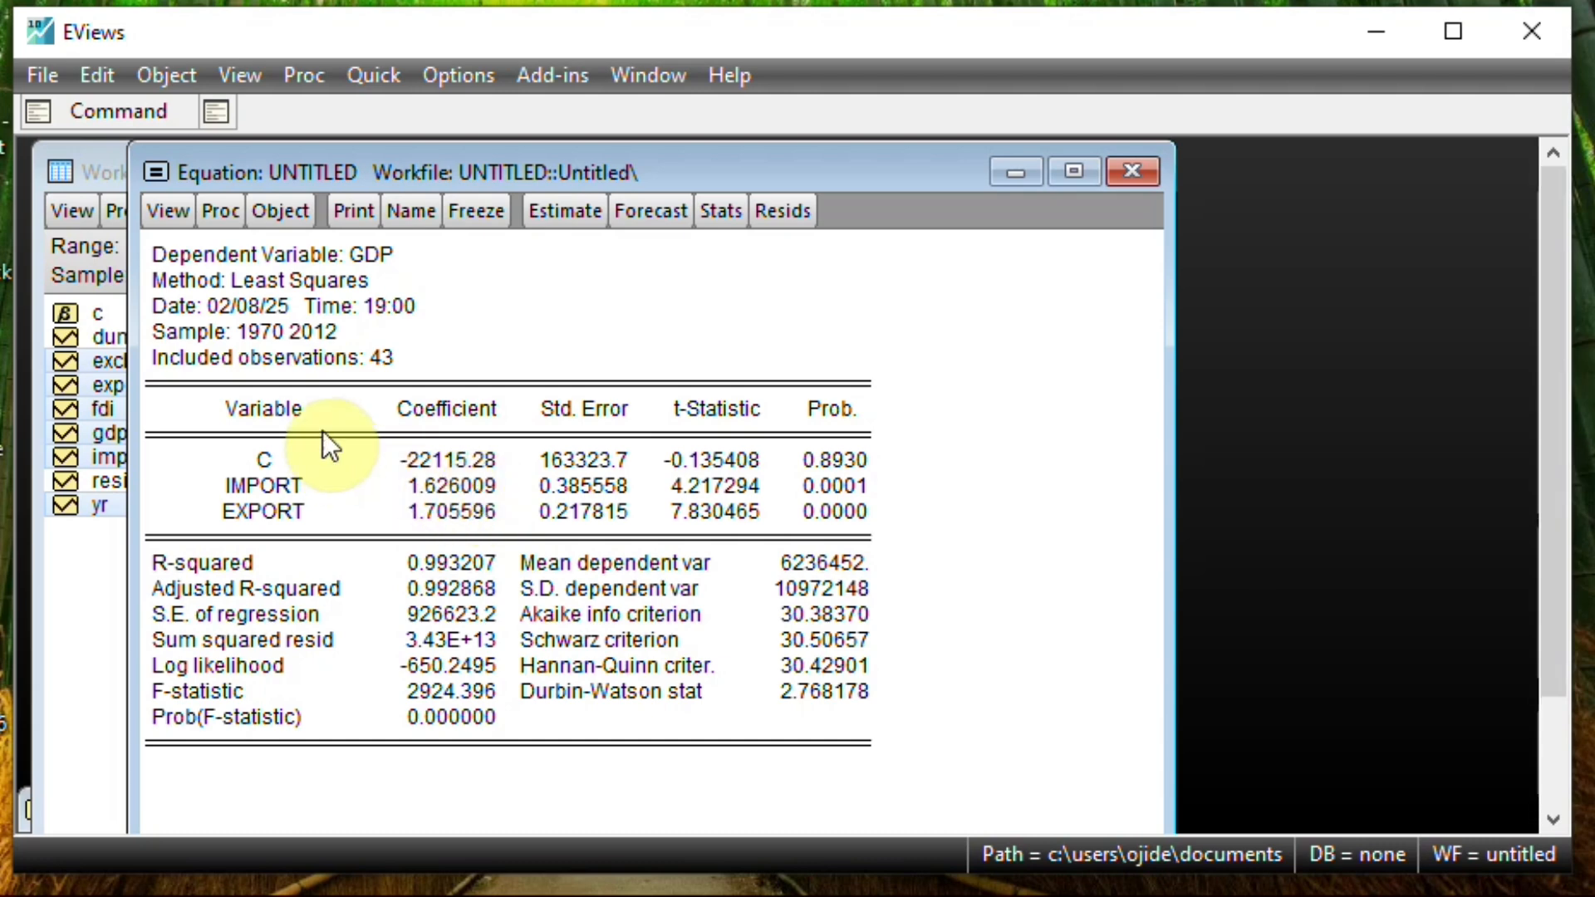
- Add fdi and exch to the GDP equation and re-estimate it as "gdp c import export fdi exch"
left_click(582, 212)
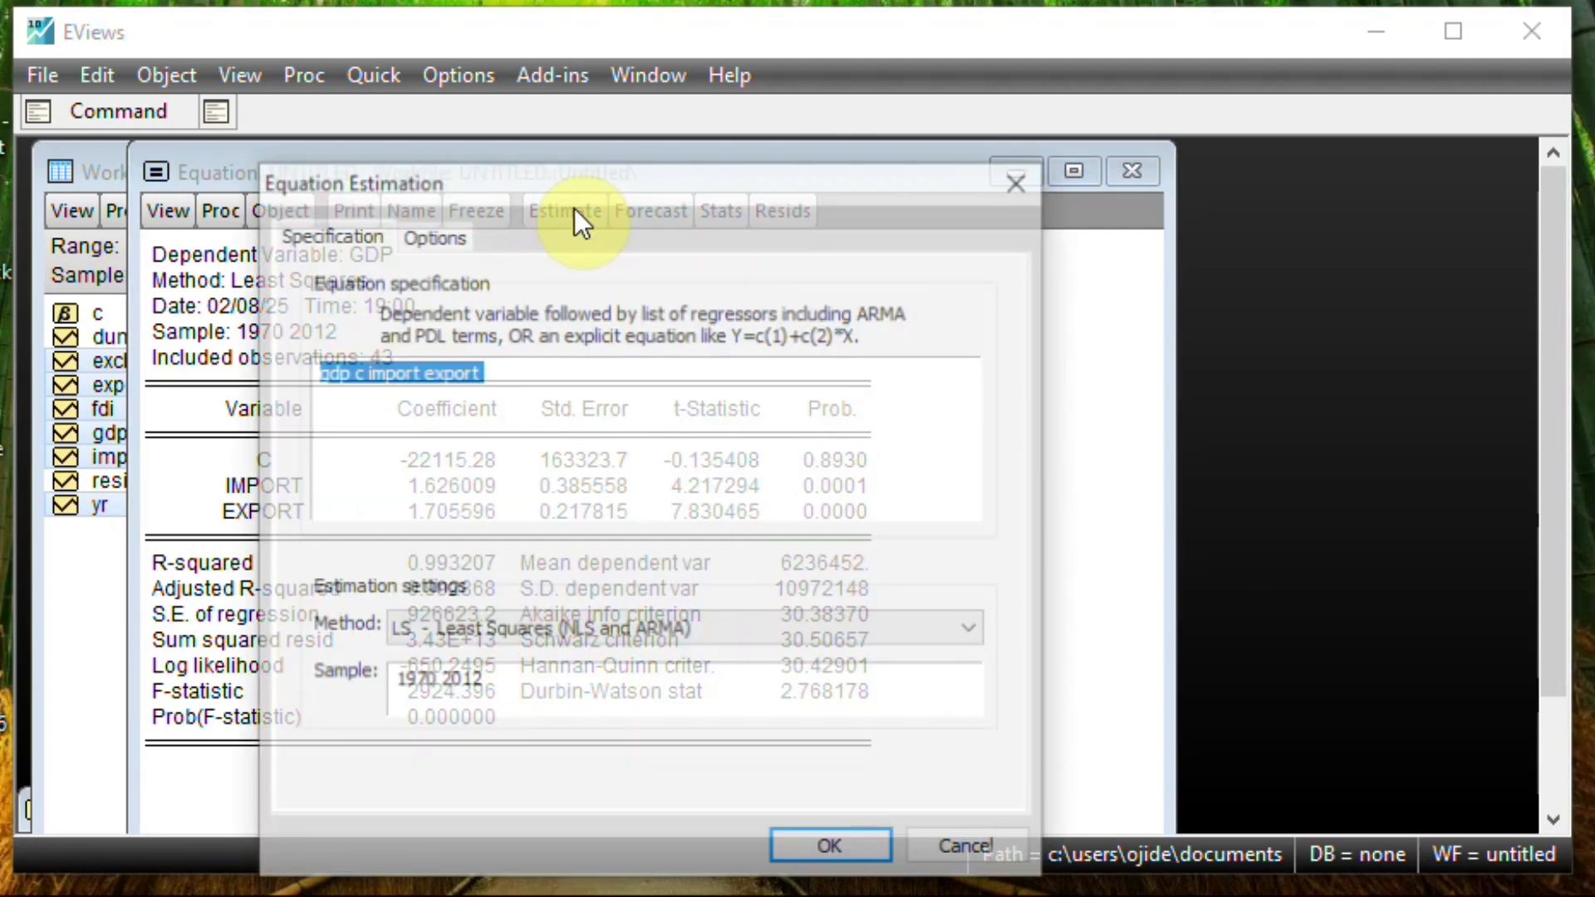
left_click(527, 388)
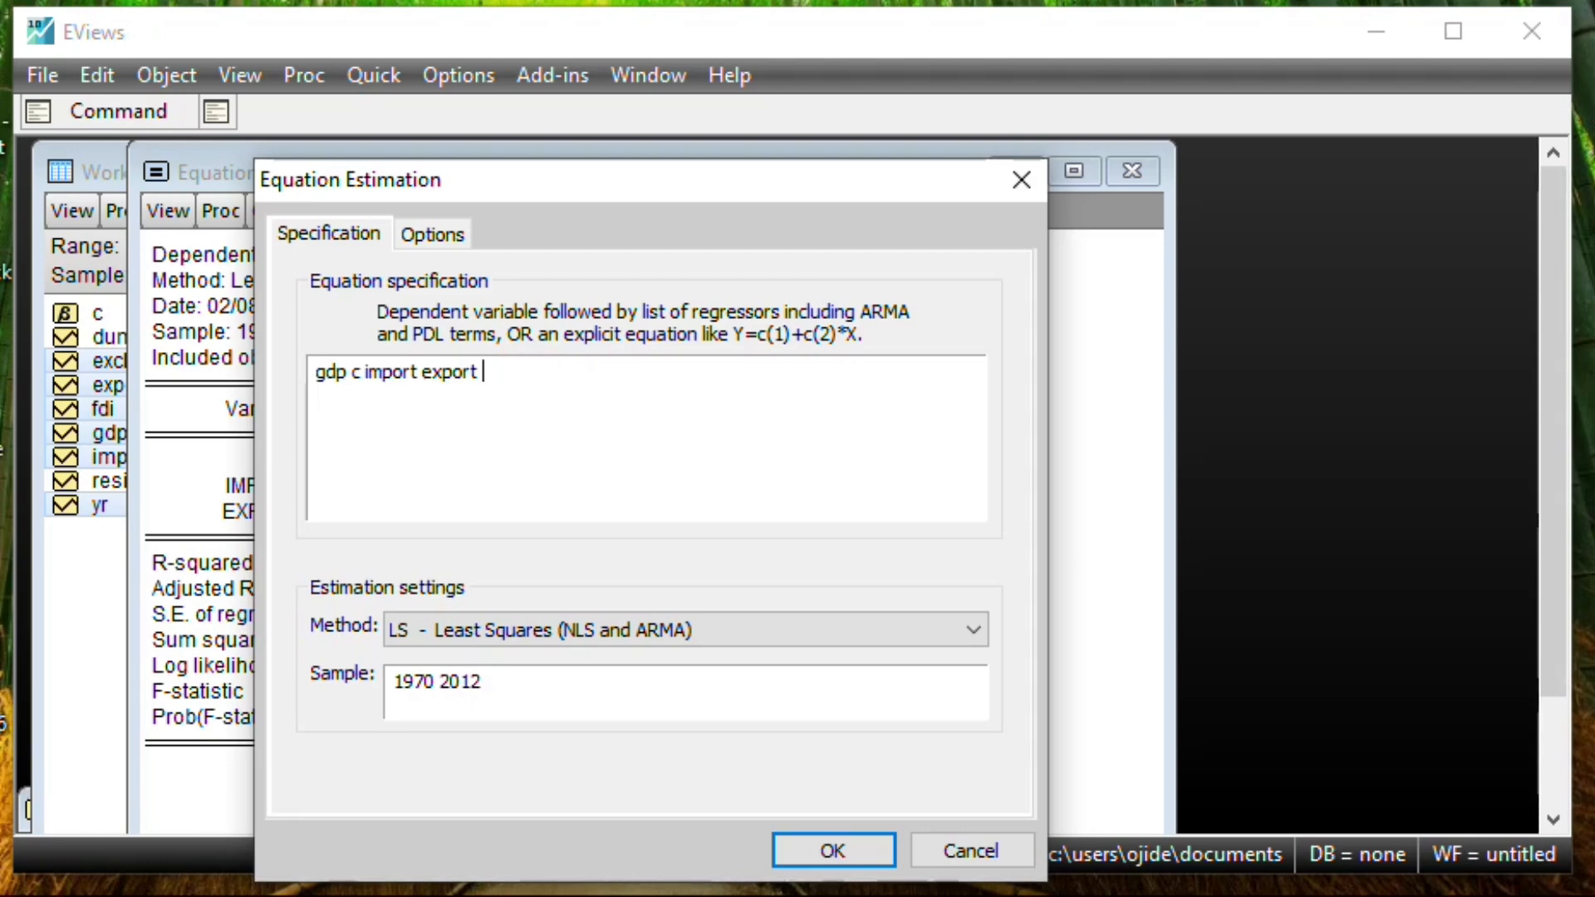
type("fdi")
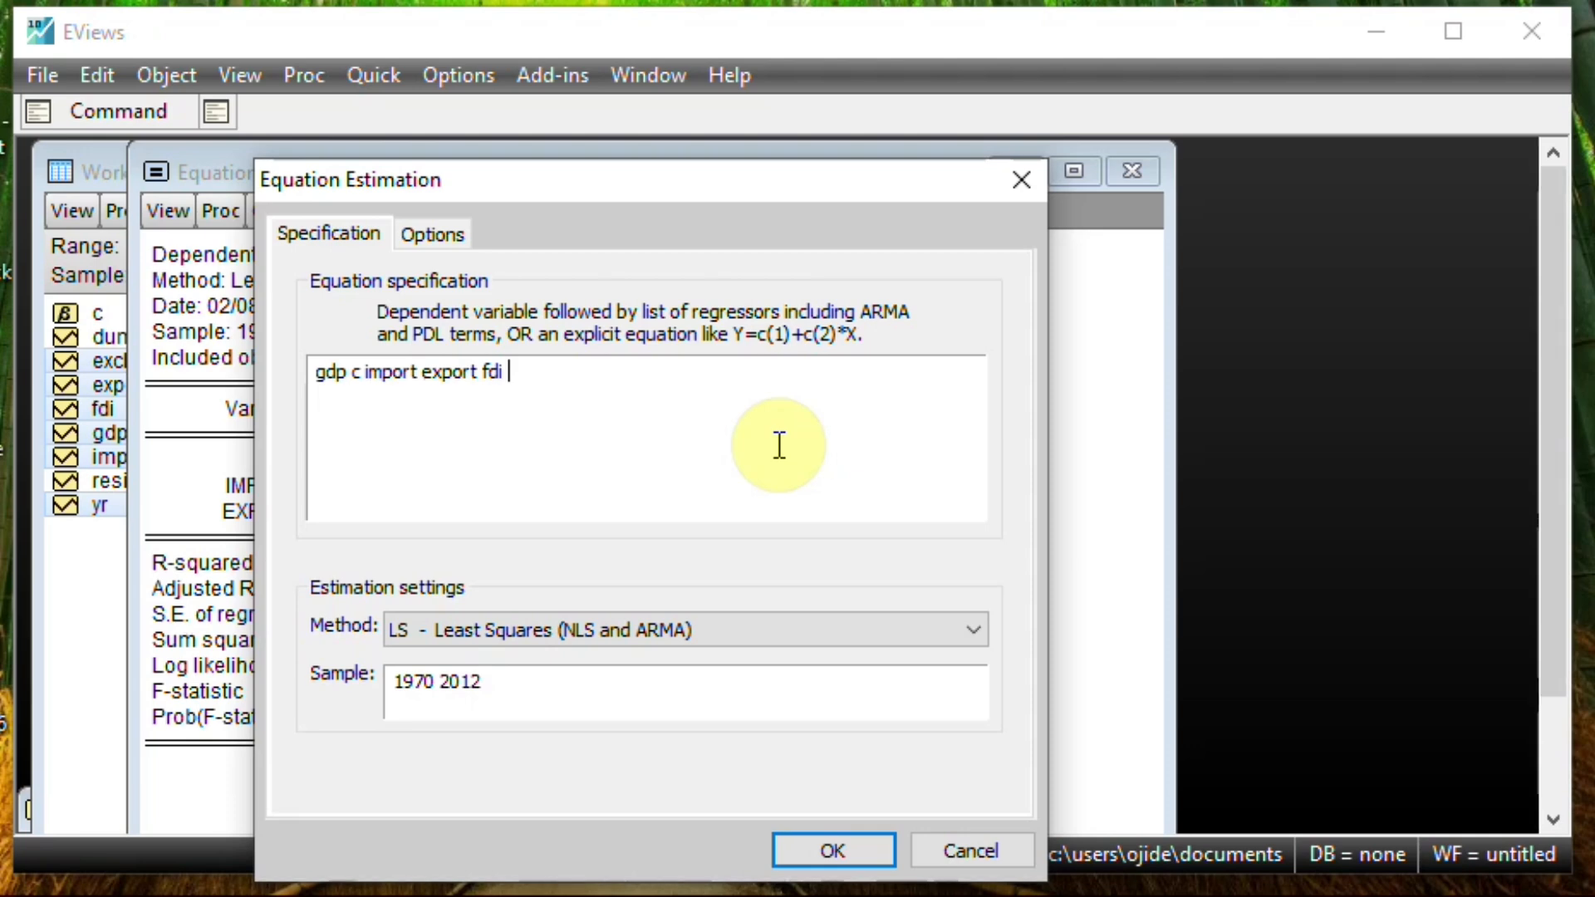
type("exc")
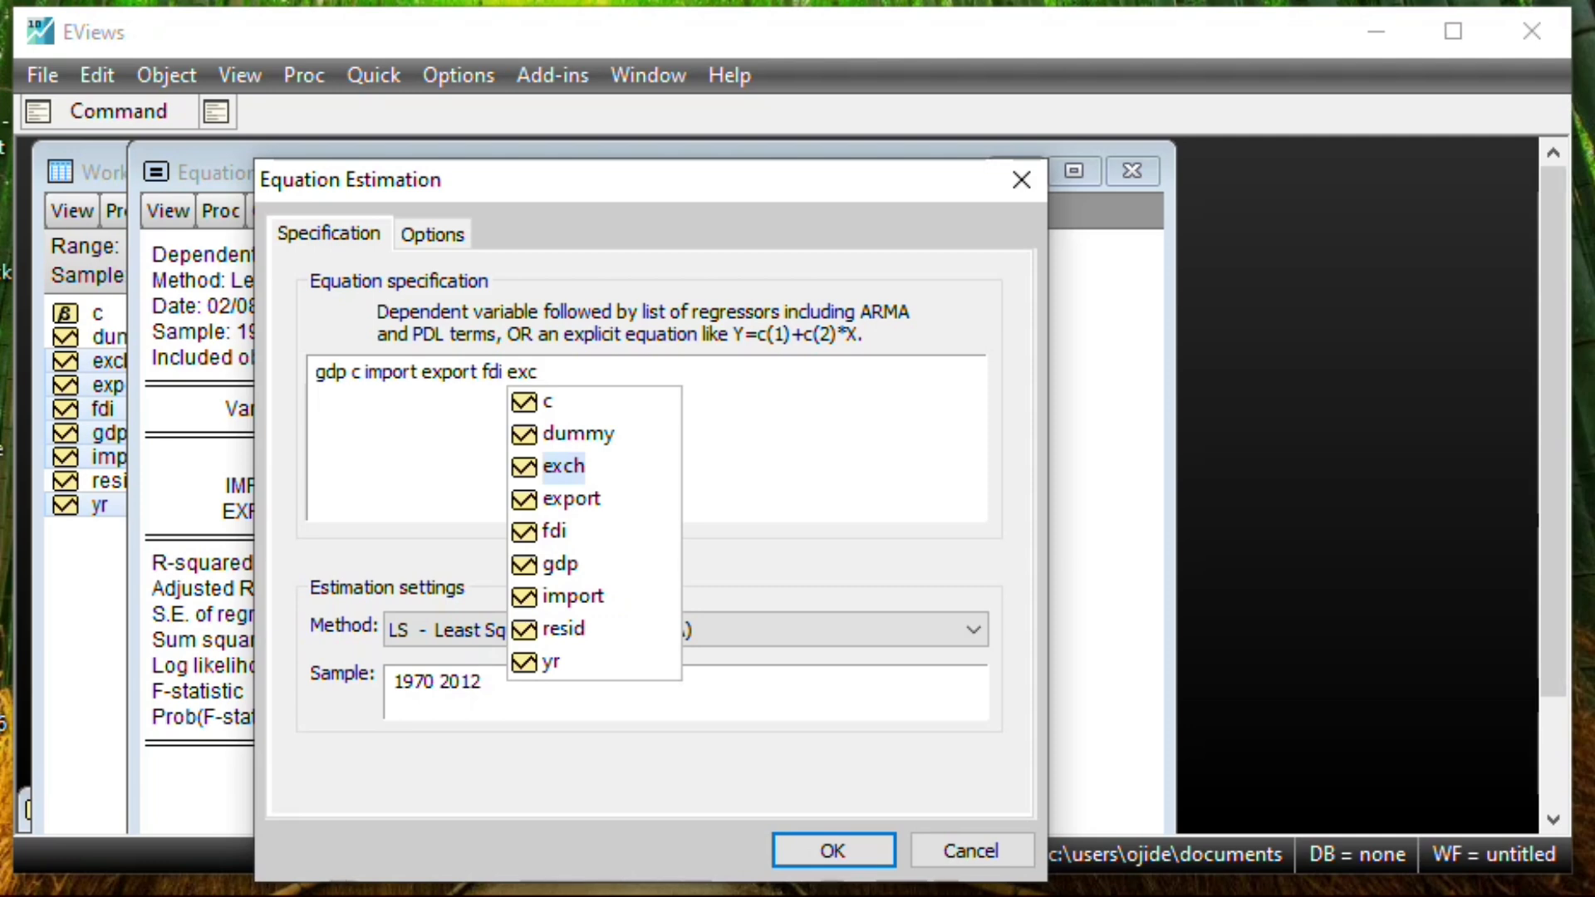
type("h")
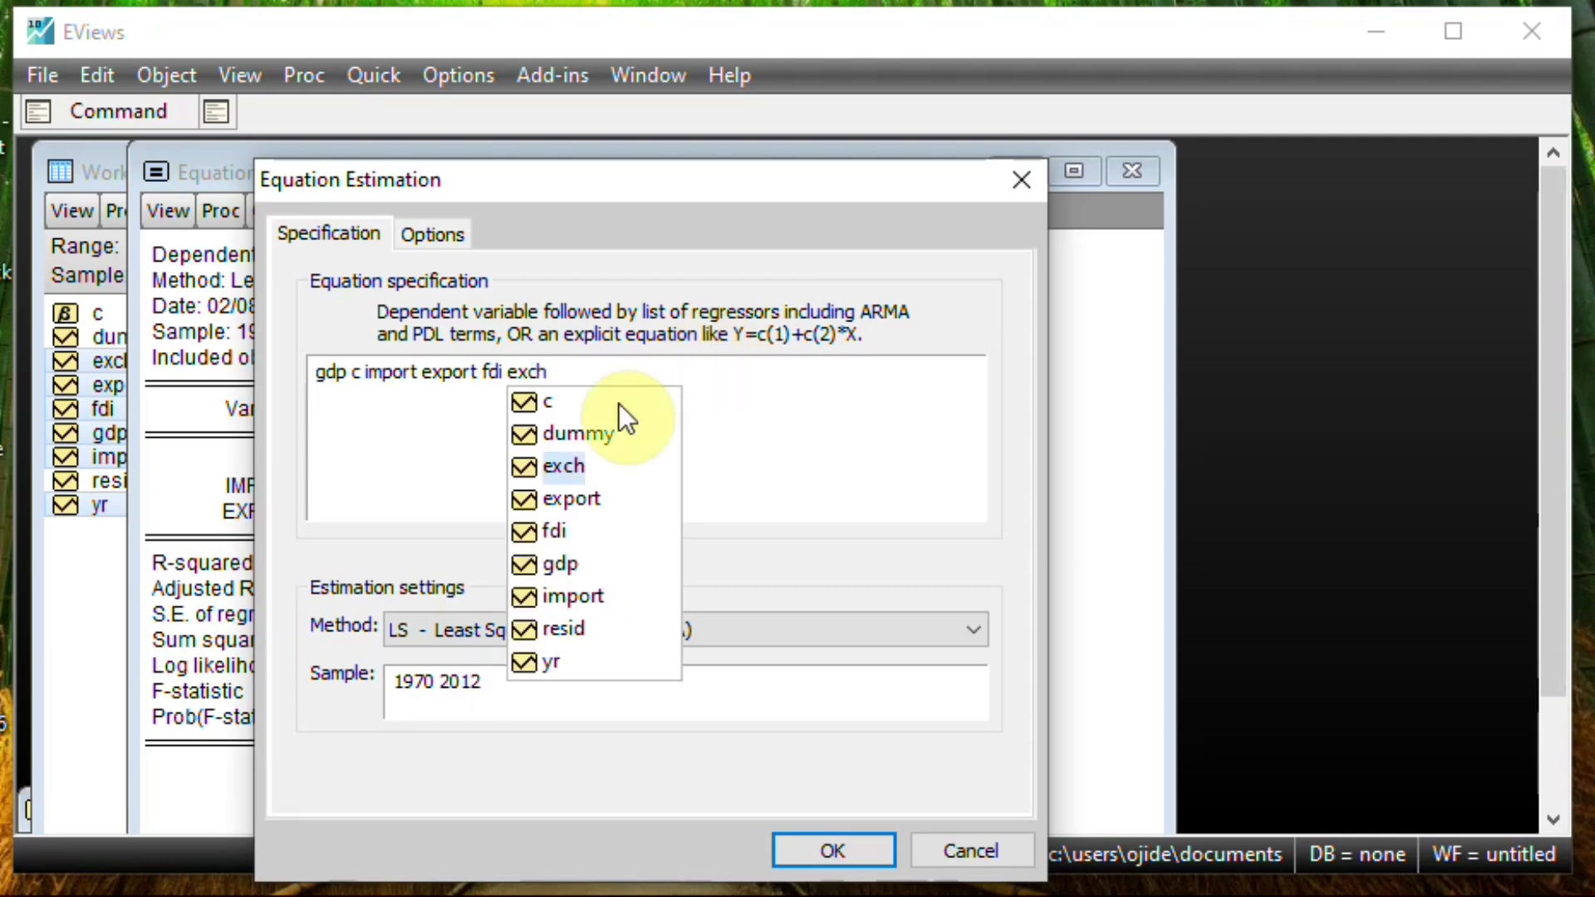
left_click(549, 467)
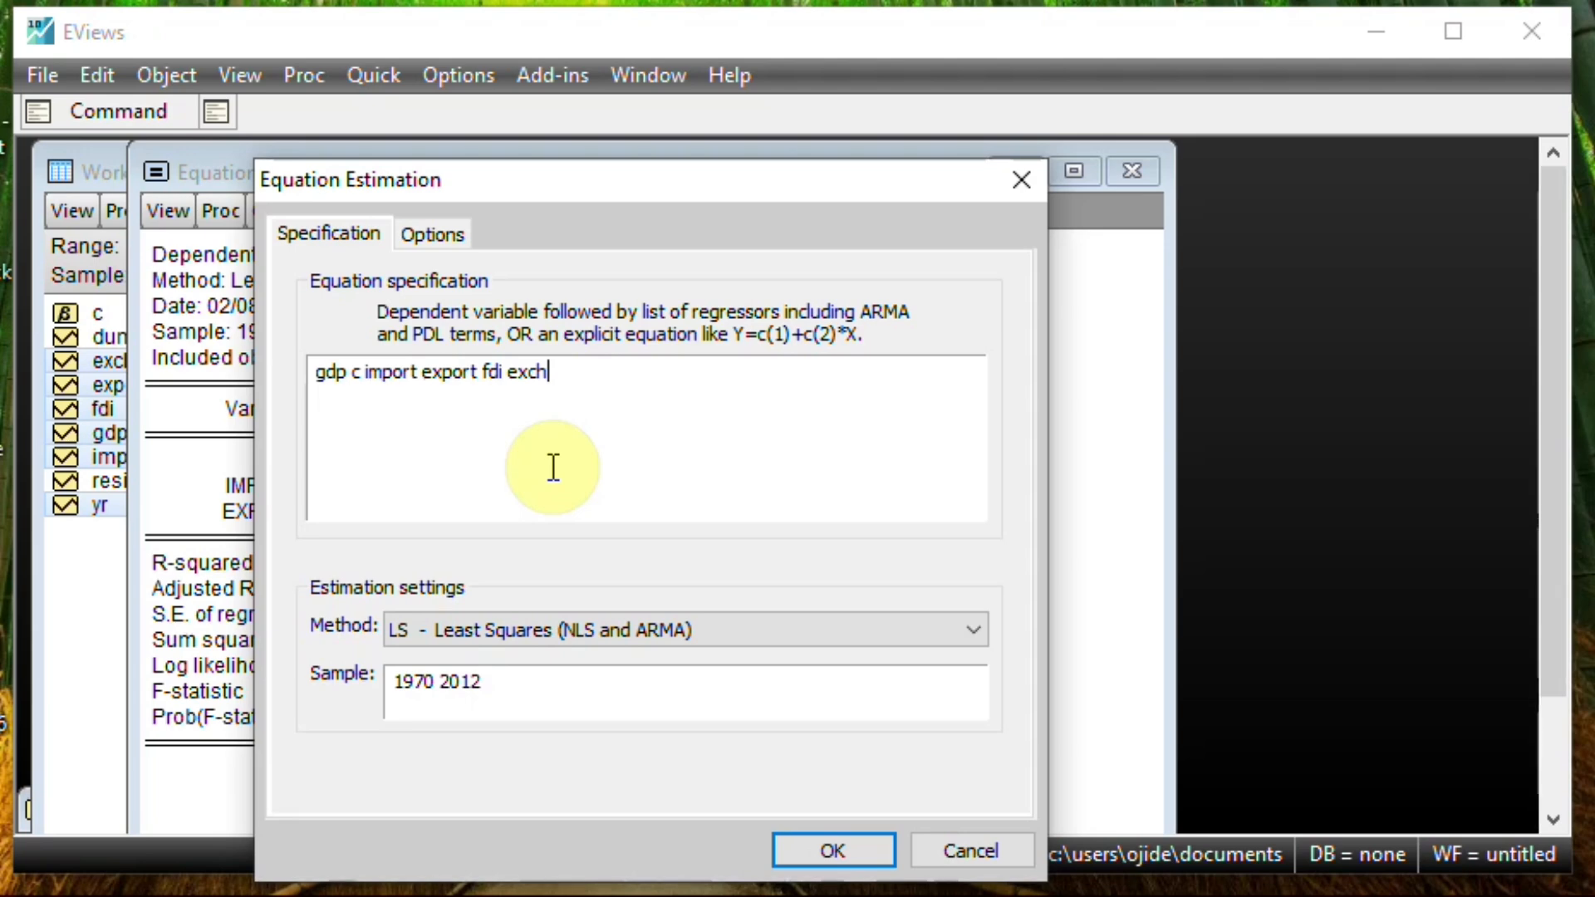
left_click(842, 856)
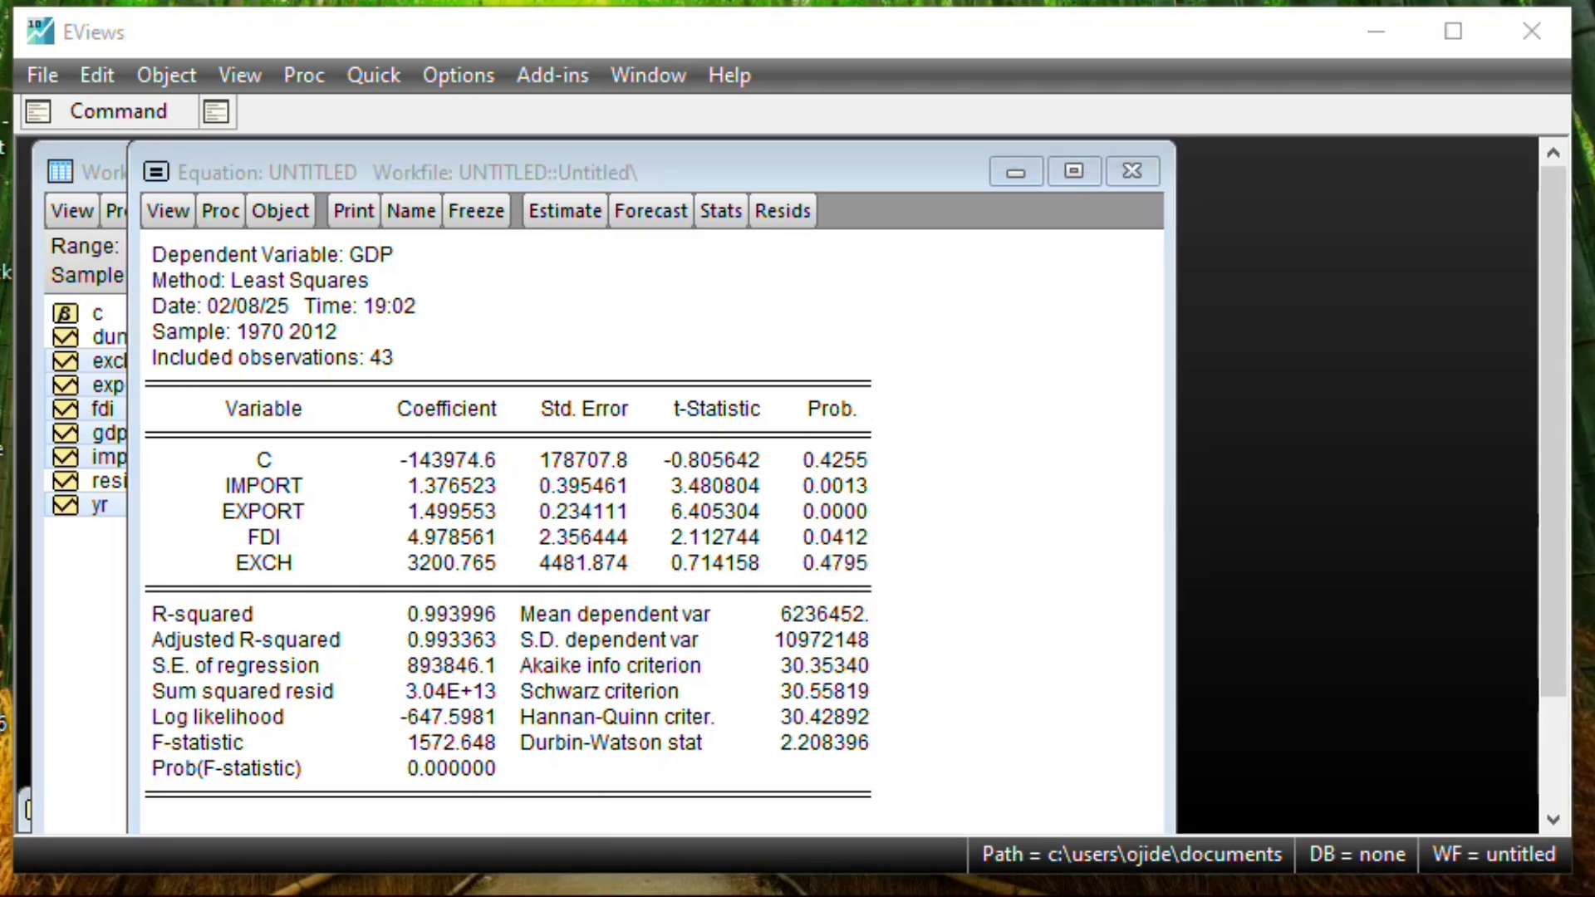
key("alt+Tab")
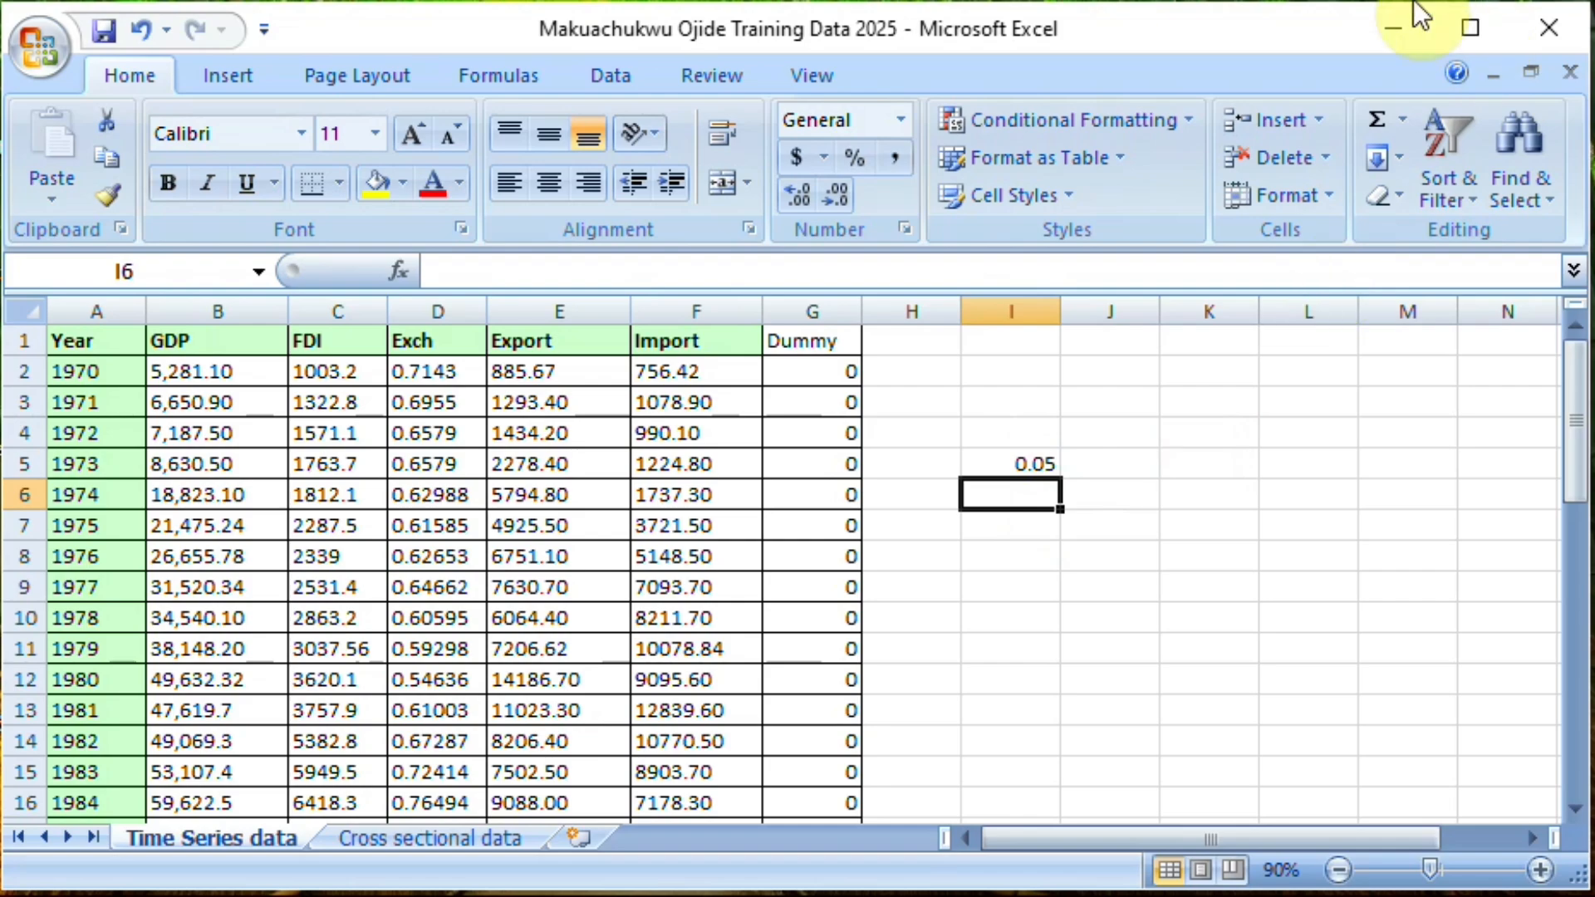
left_click(1396, 27)
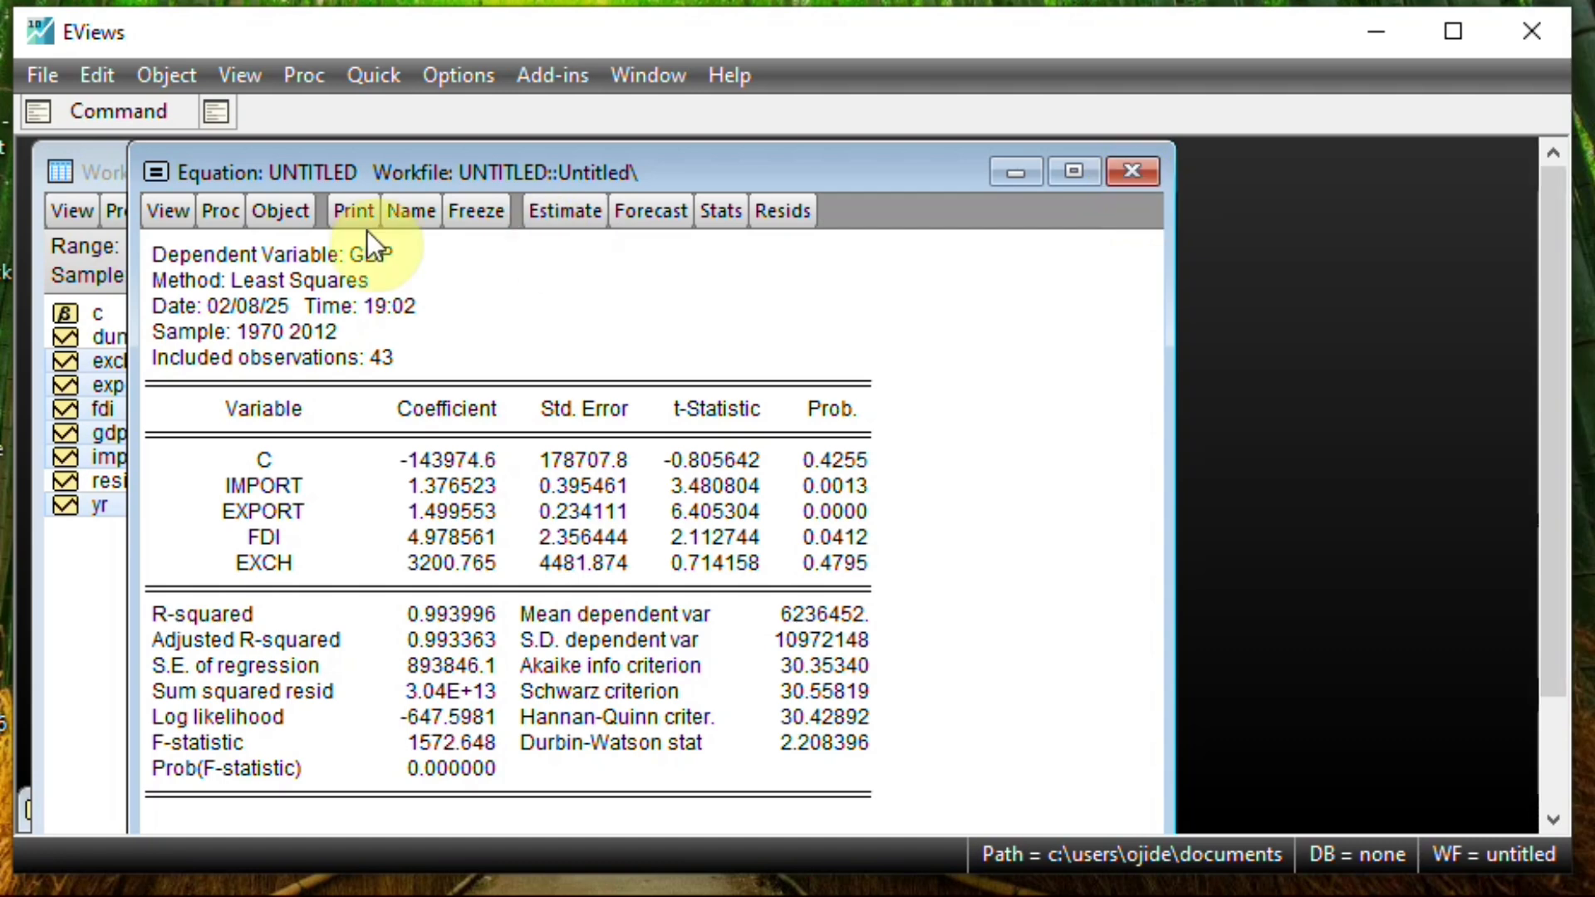
- Select the whole GDP regression output, from the dependent variable line to Prob(F-statistic), and clear the selection
left_click_drag(157, 247, 810, 781)
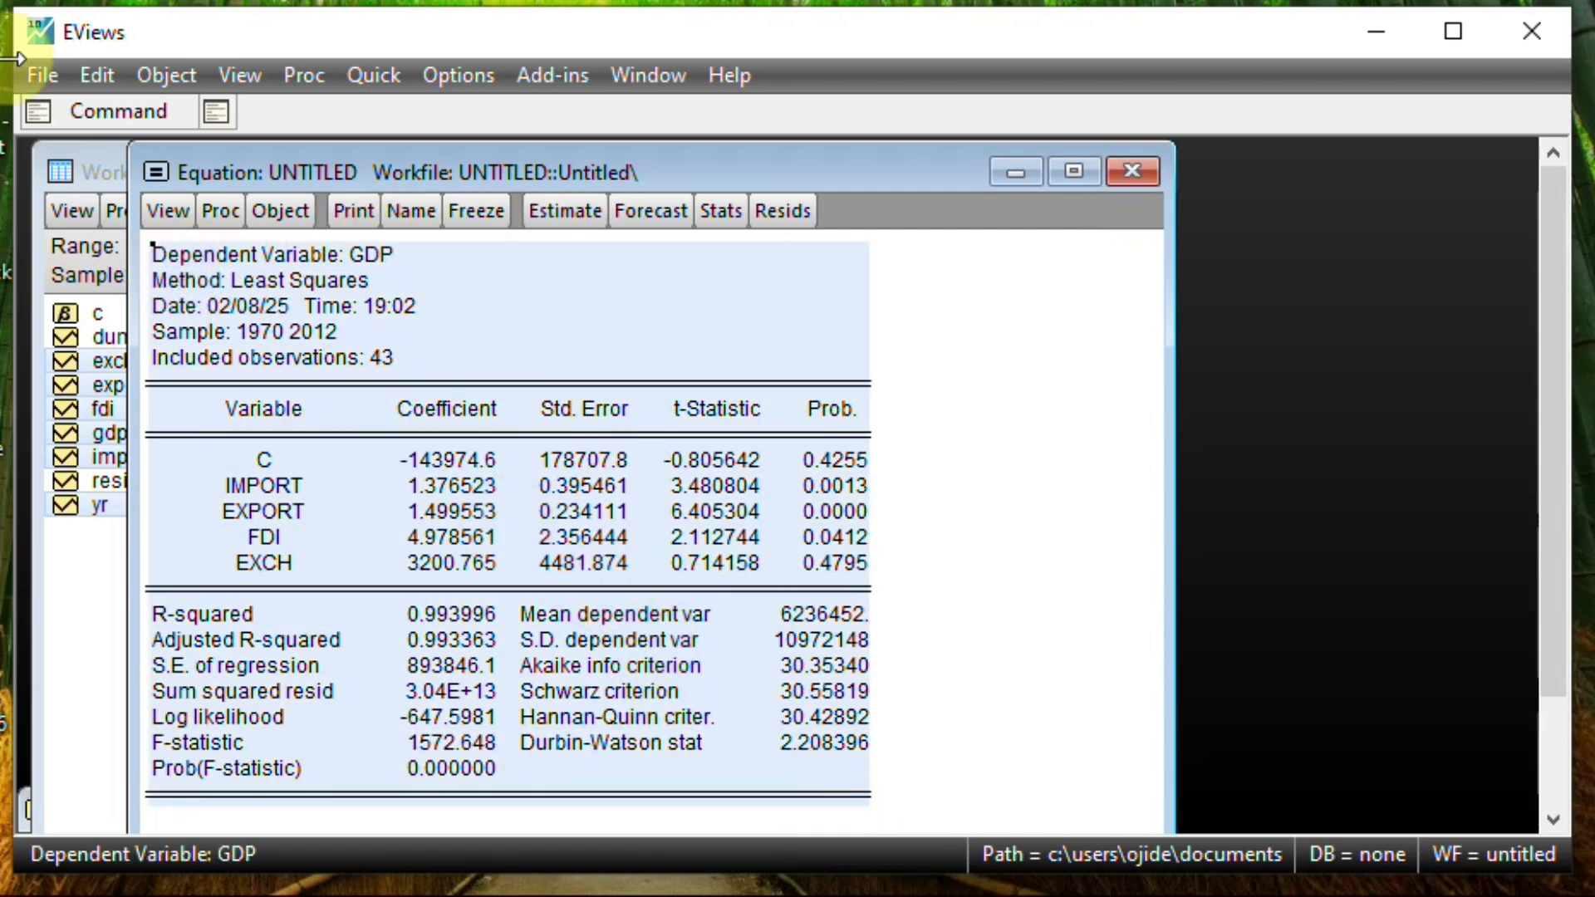
left_click(396, 314)
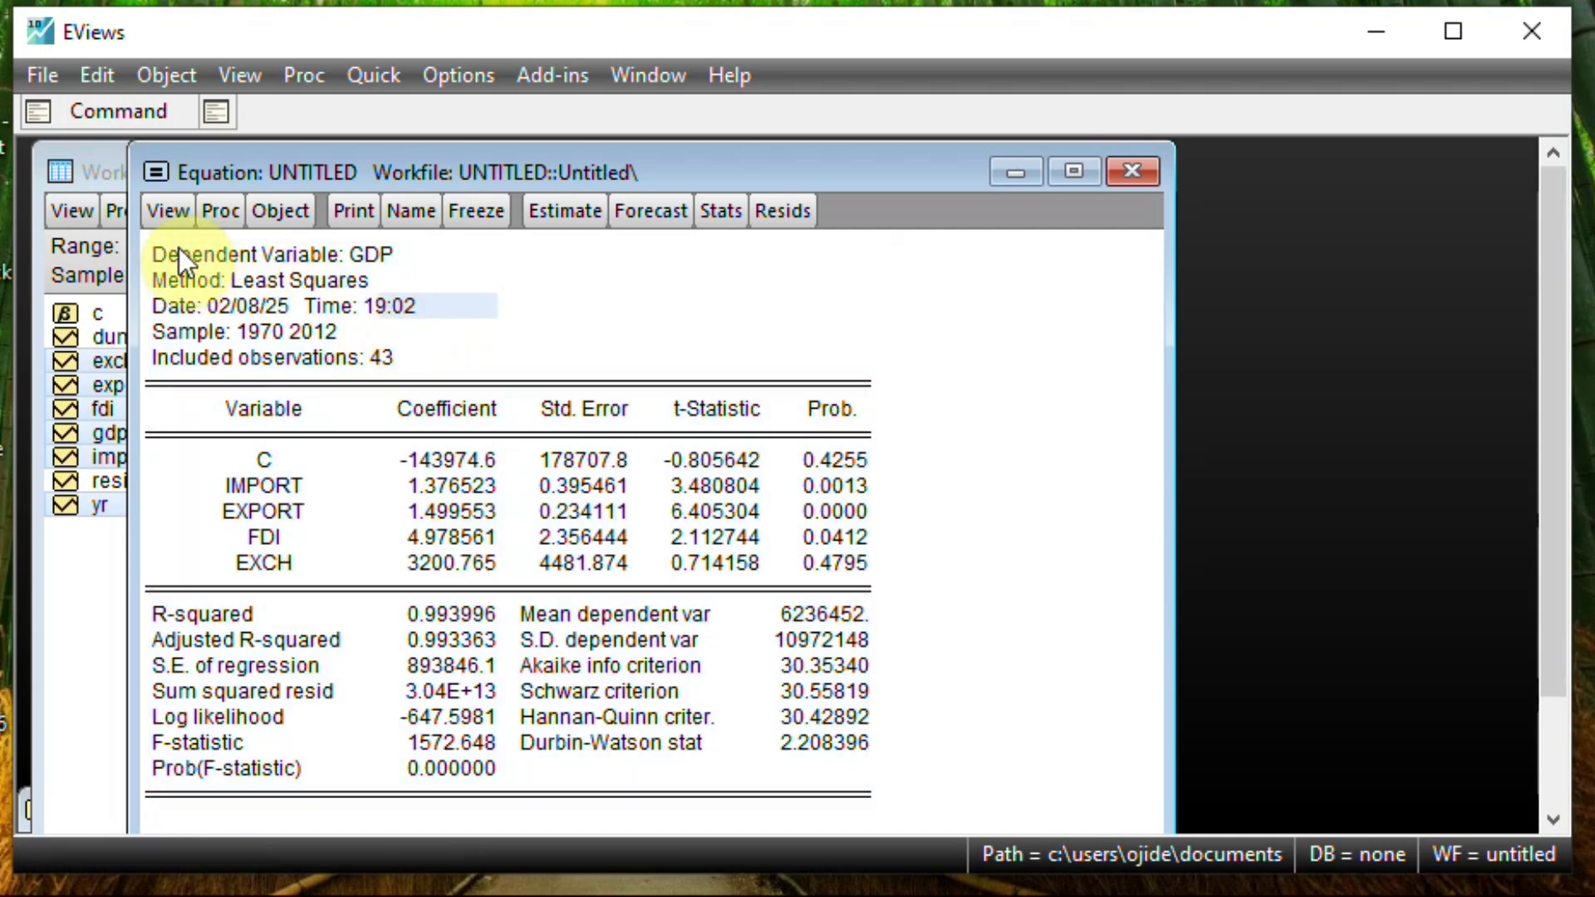
left_click_drag(155, 244, 938, 820)
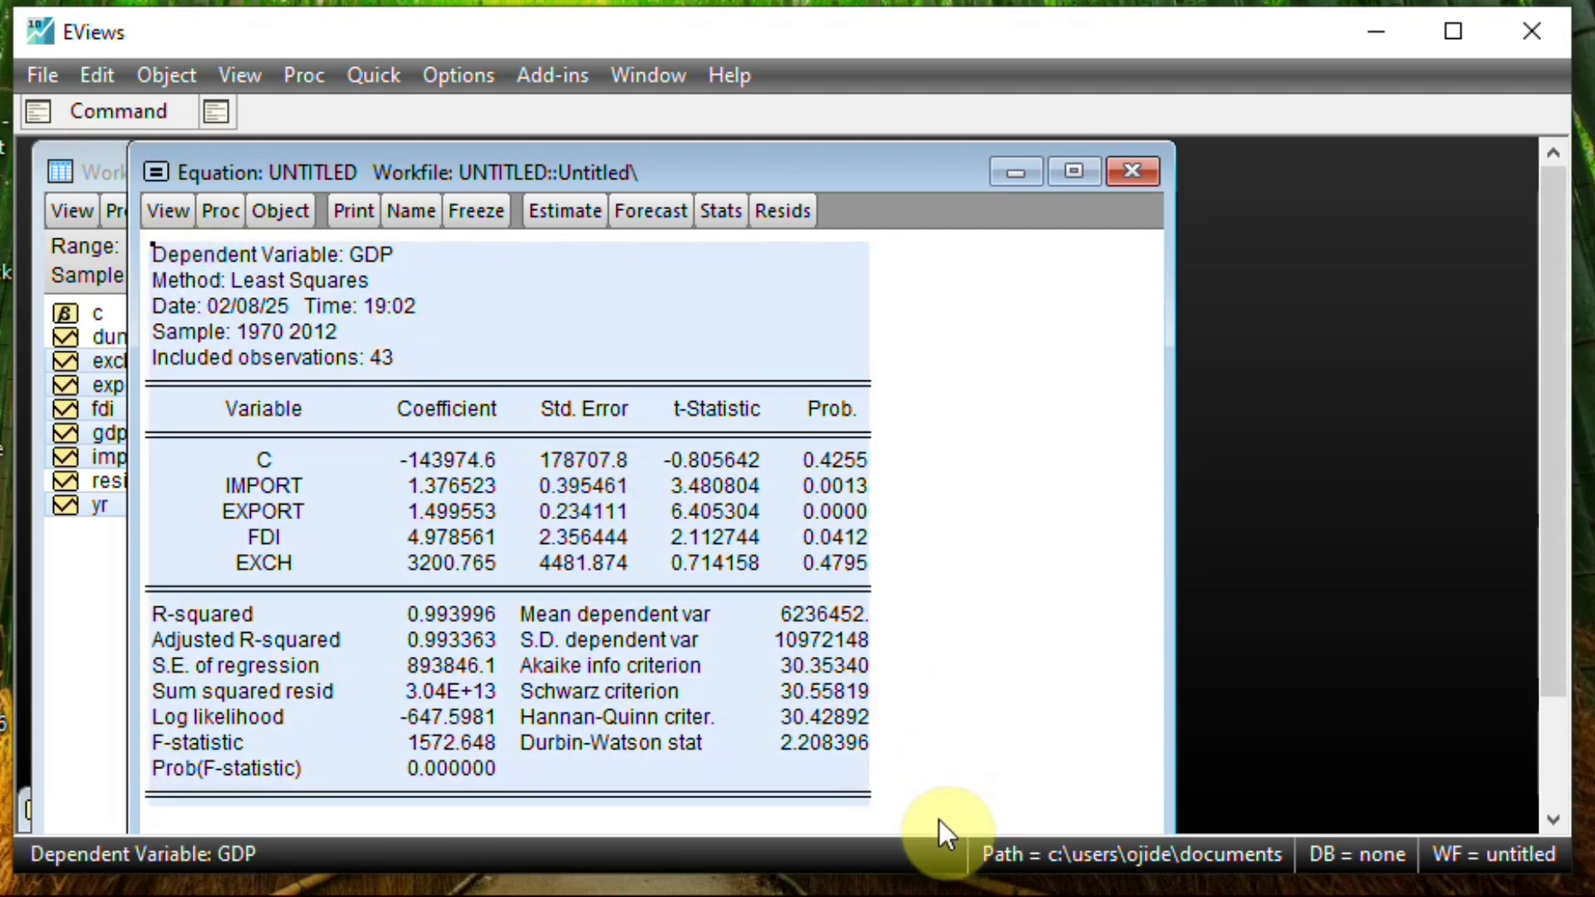
right_click(614, 548)
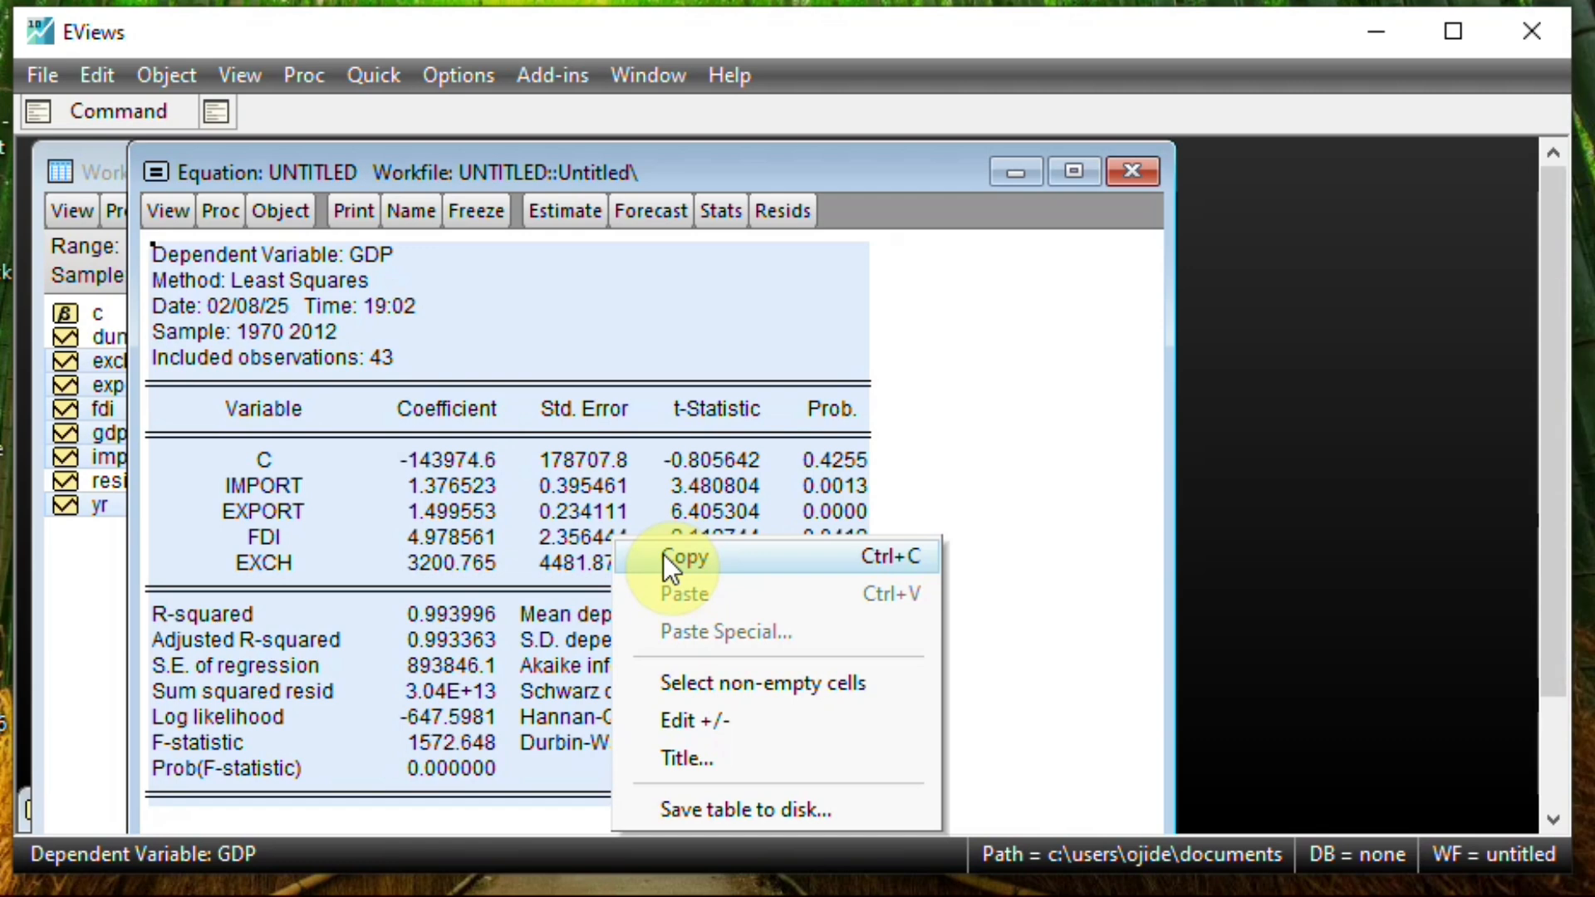
left_click(1129, 172)
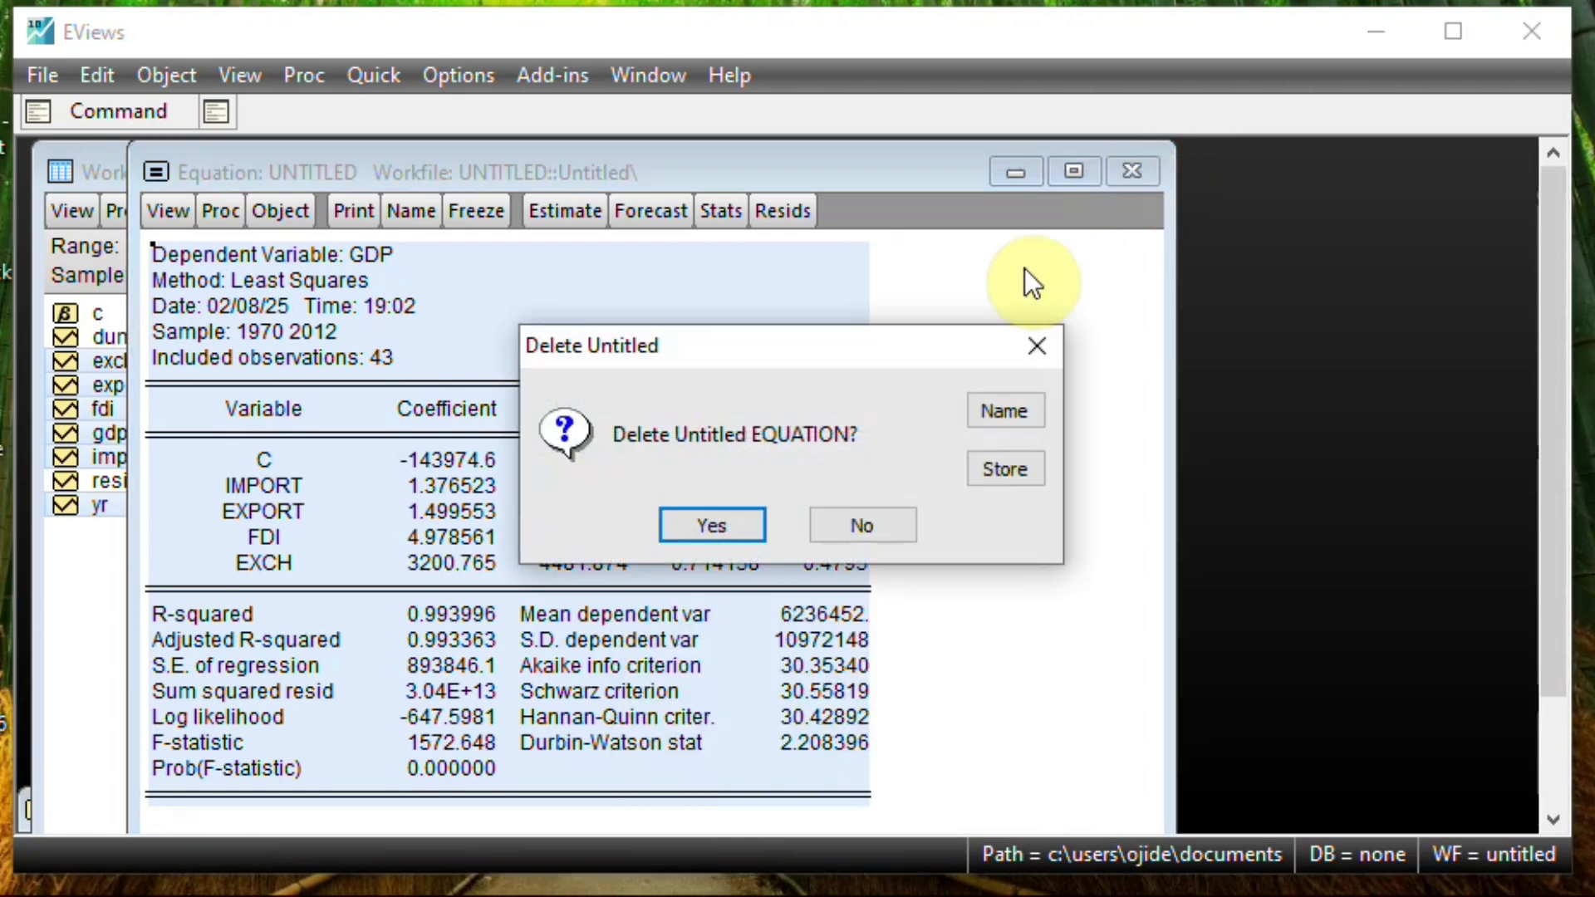
left_click(835, 525)
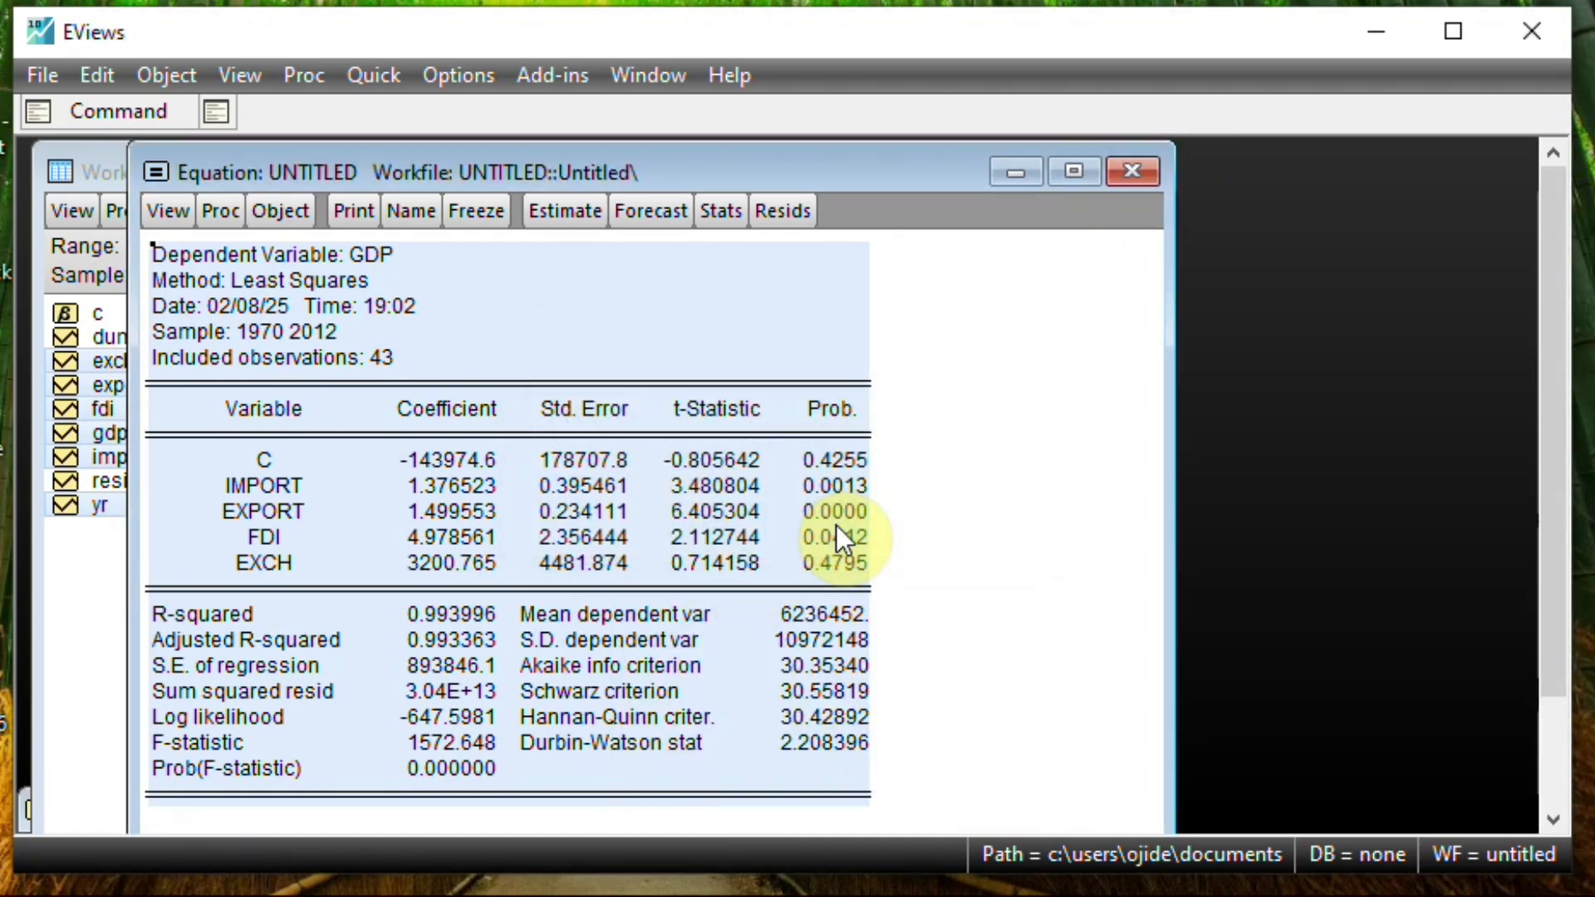
- Delete the untitled GDP equation and close the workfile, deleting all its untitled objects and discarding the changes
left_click(1123, 182)
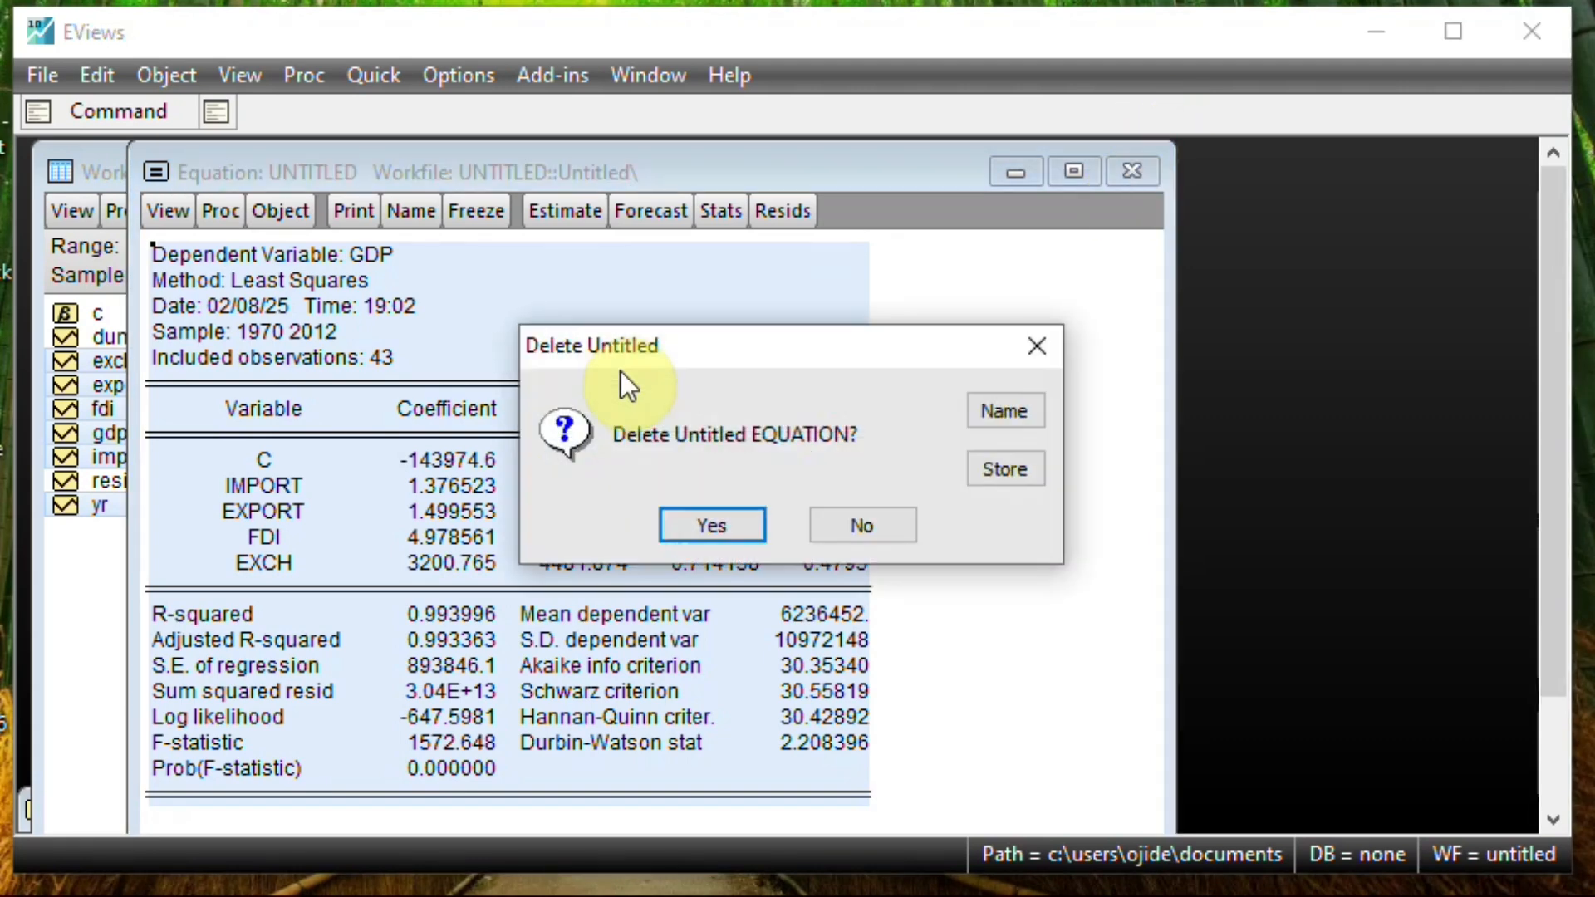
left_click(703, 526)
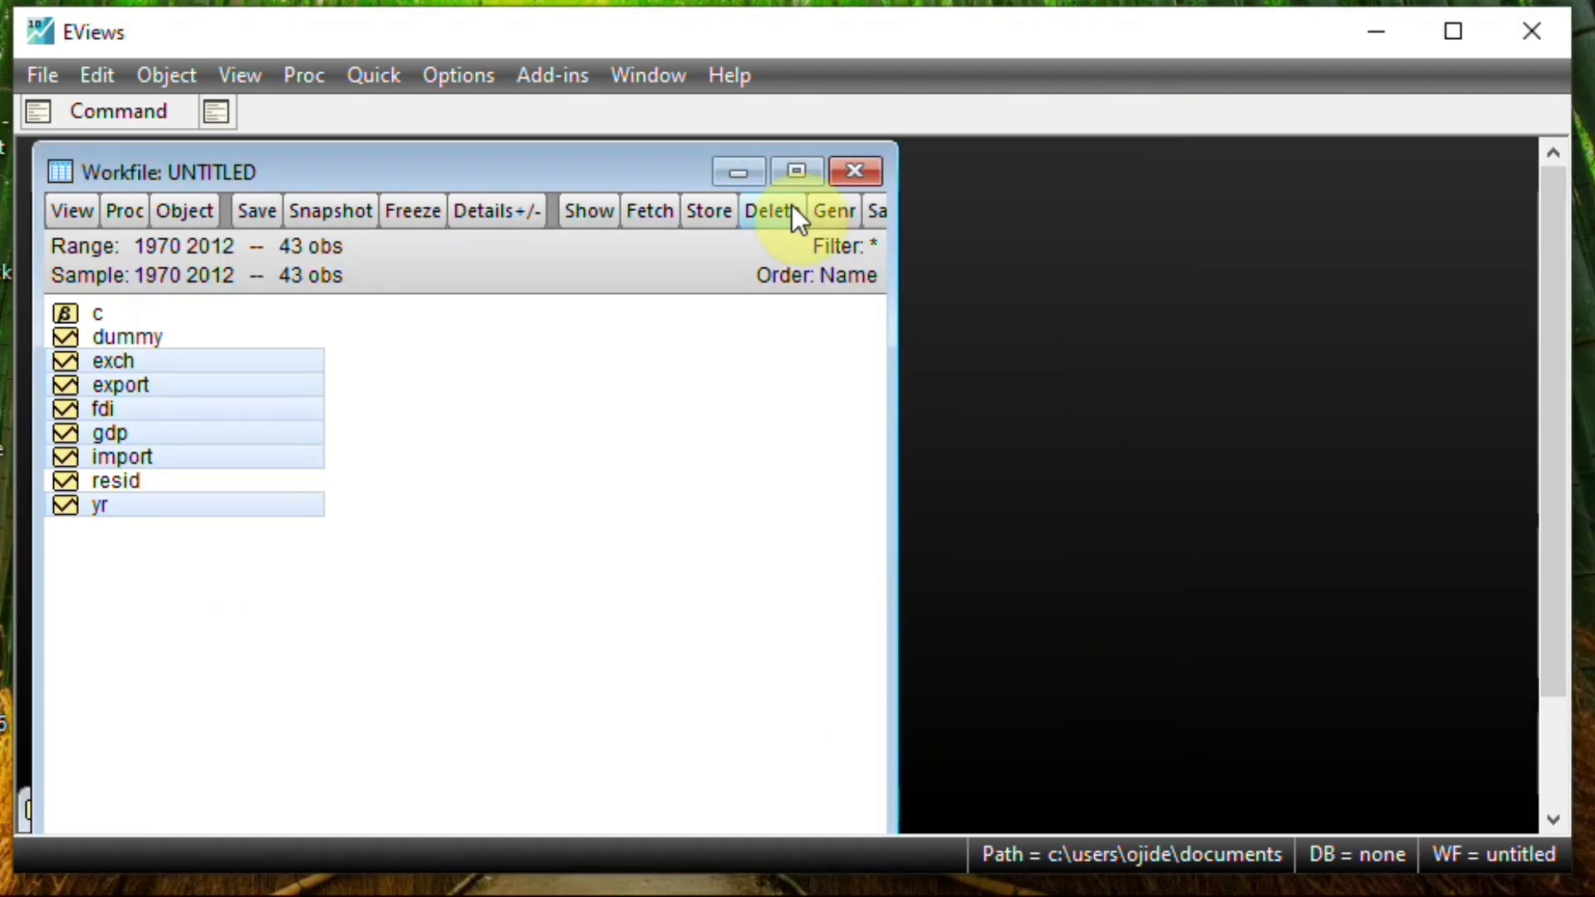
left_click(855, 169)
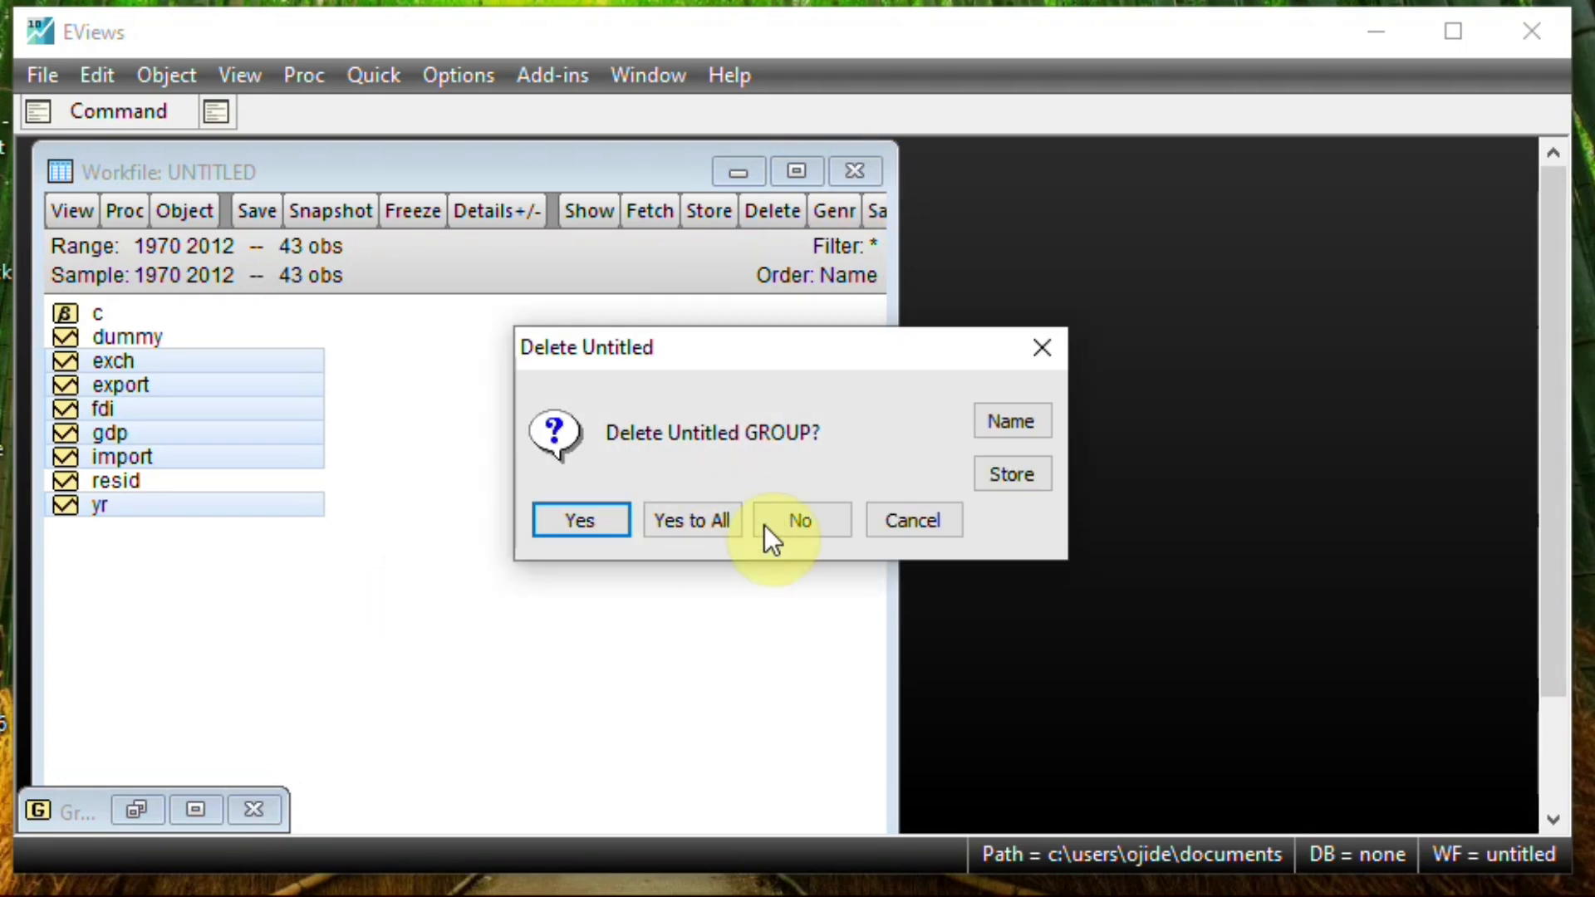
left_click(704, 523)
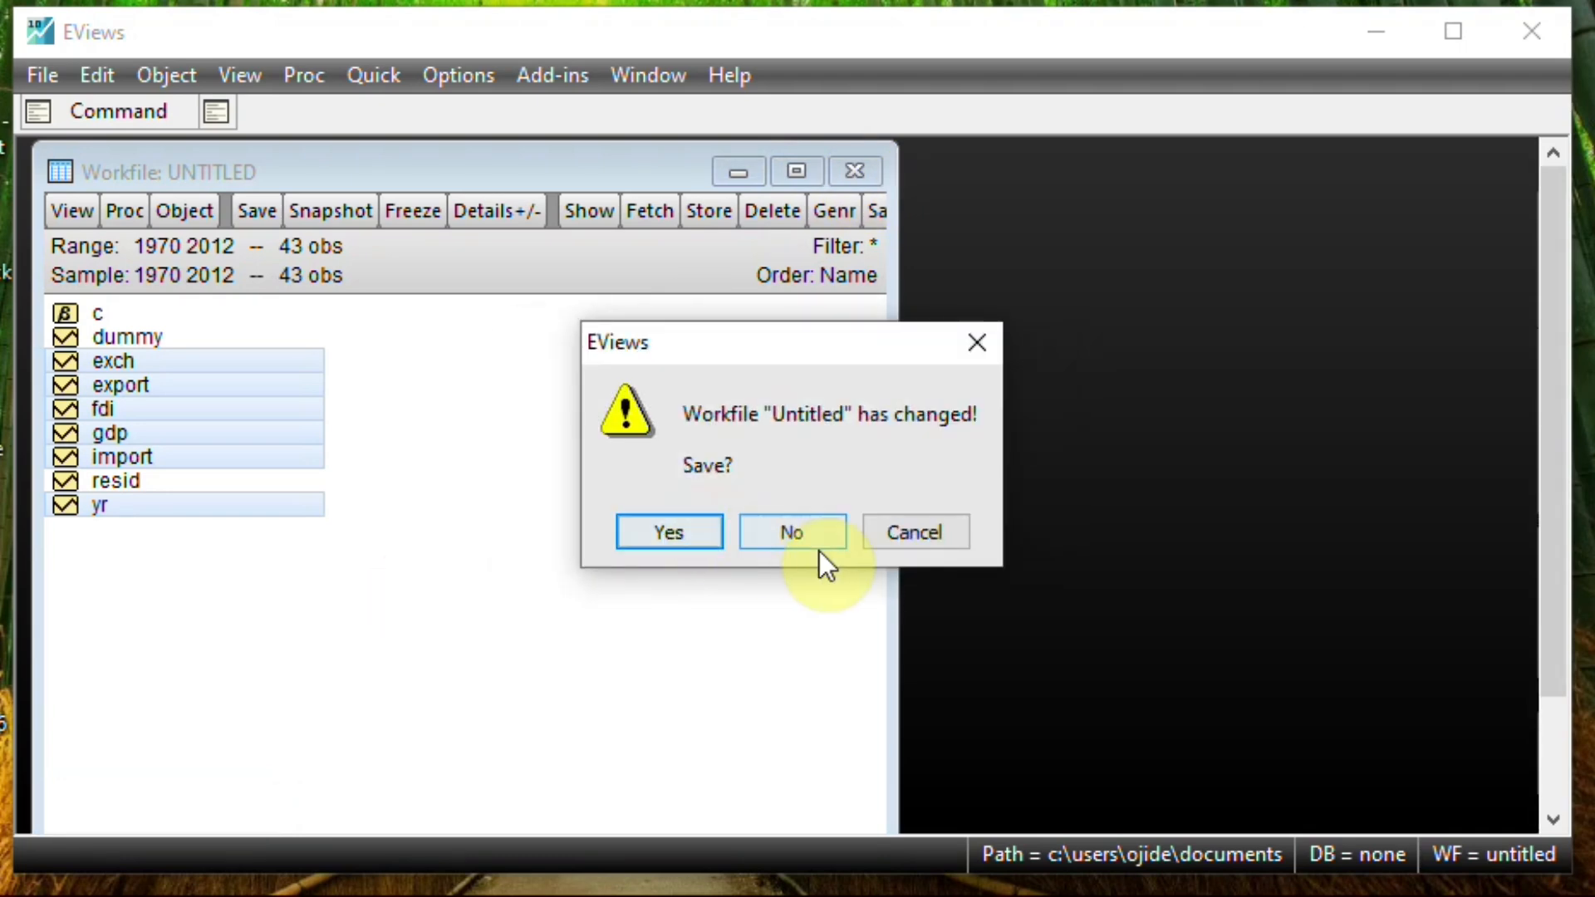
left_click(795, 540)
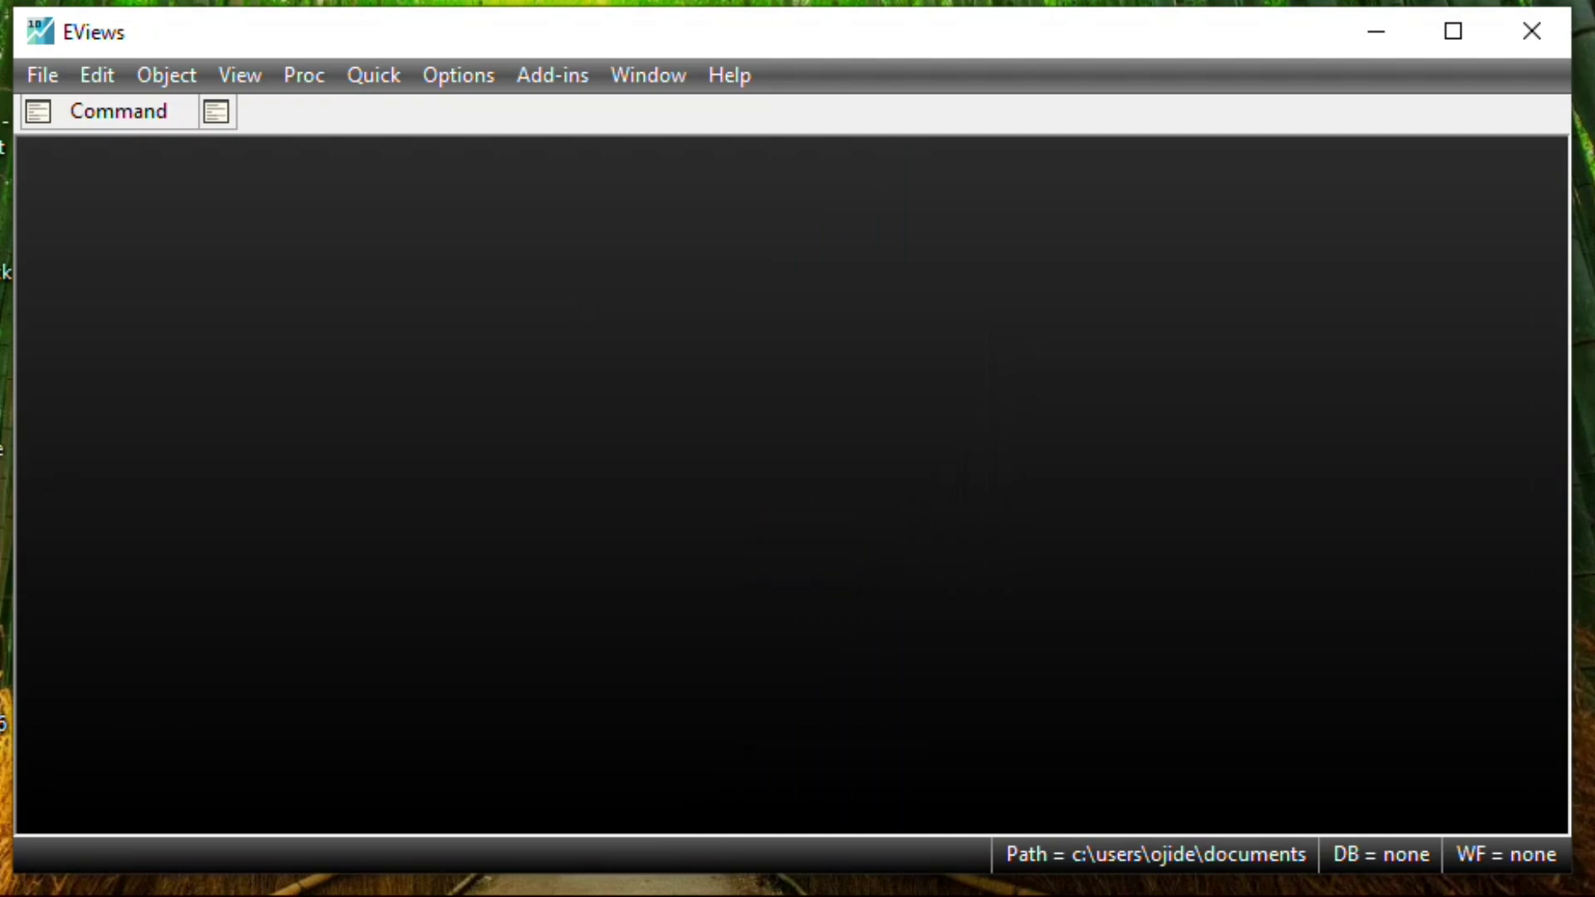
- Switch to Excel and insert a blank column before LGAname on the Cross sectional data sheet
mouse_move(598, 896)
left_click(600, 819)
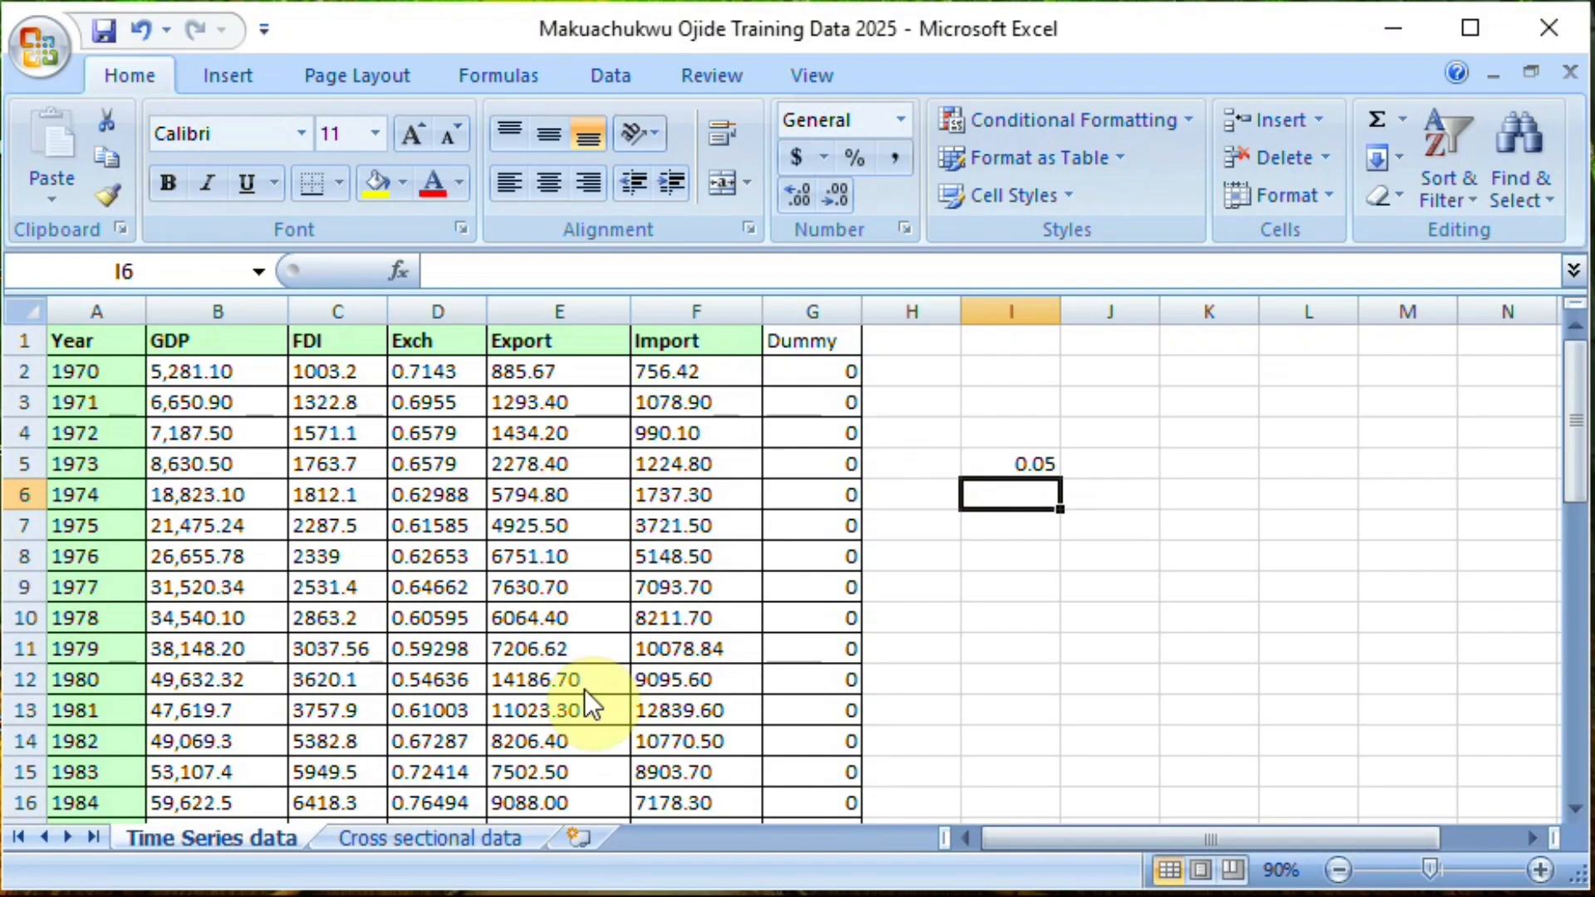
left_click(457, 839)
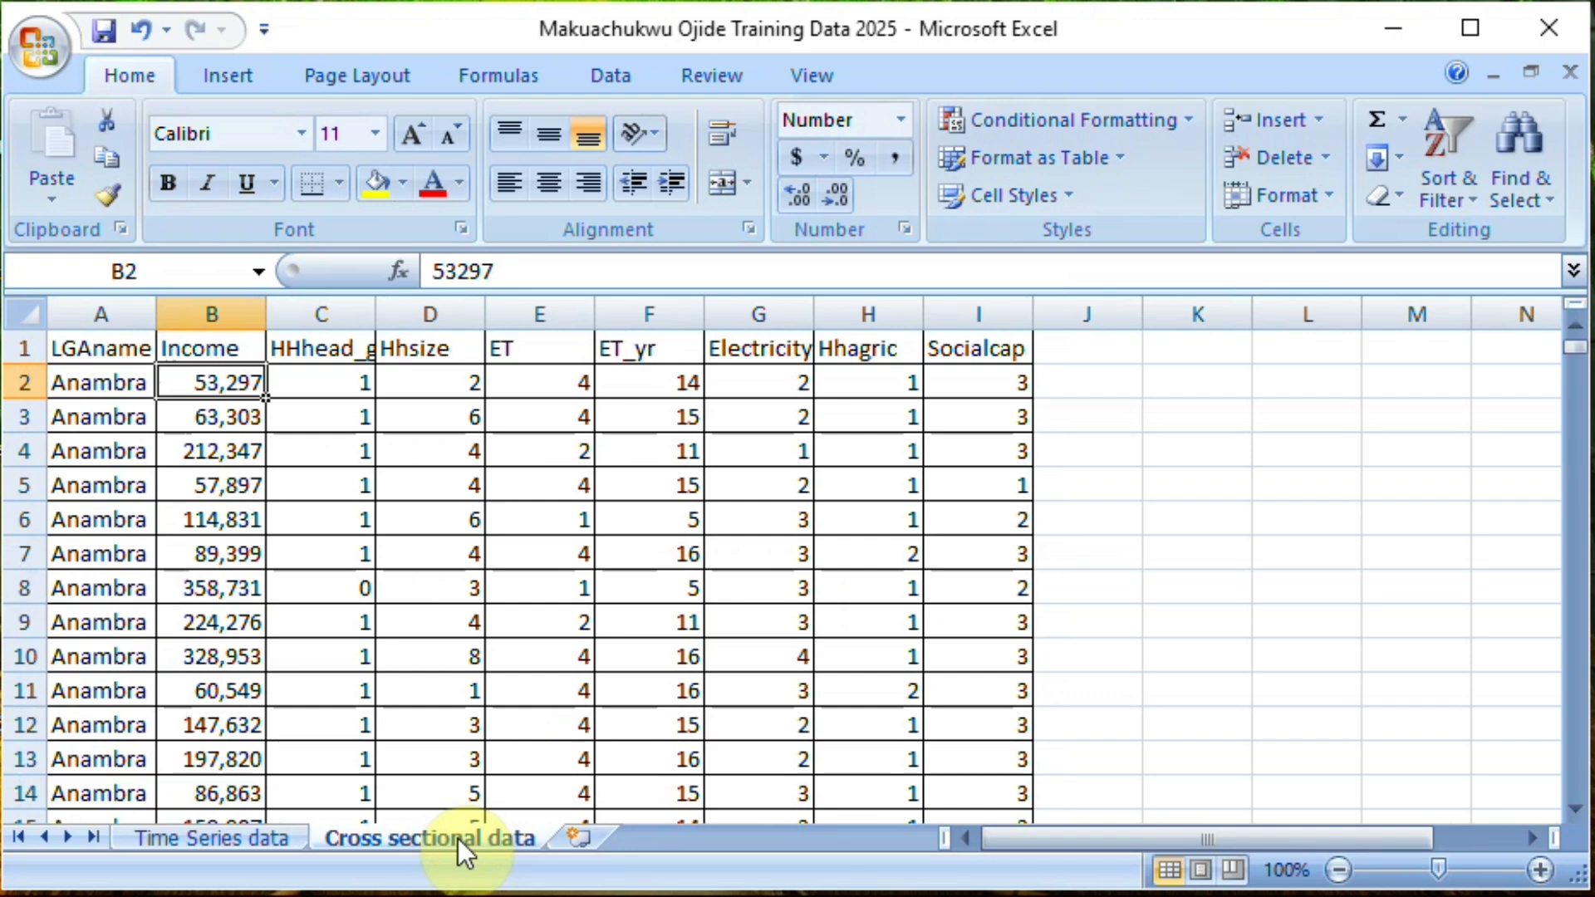
left_click(106, 348)
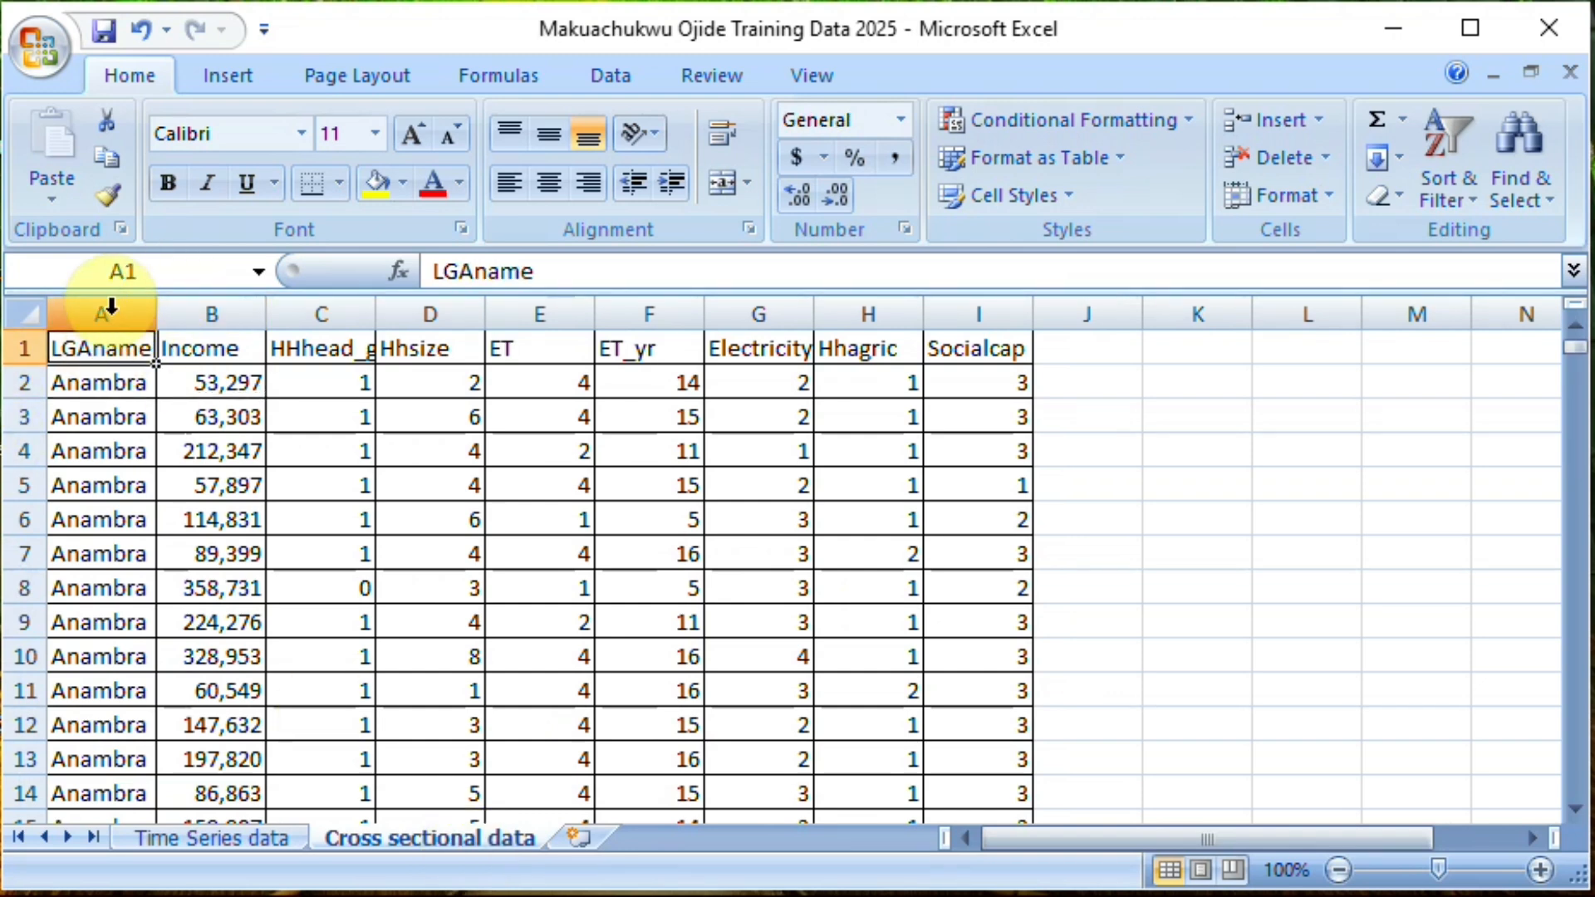
left_click(112, 316)
right_click(112, 320)
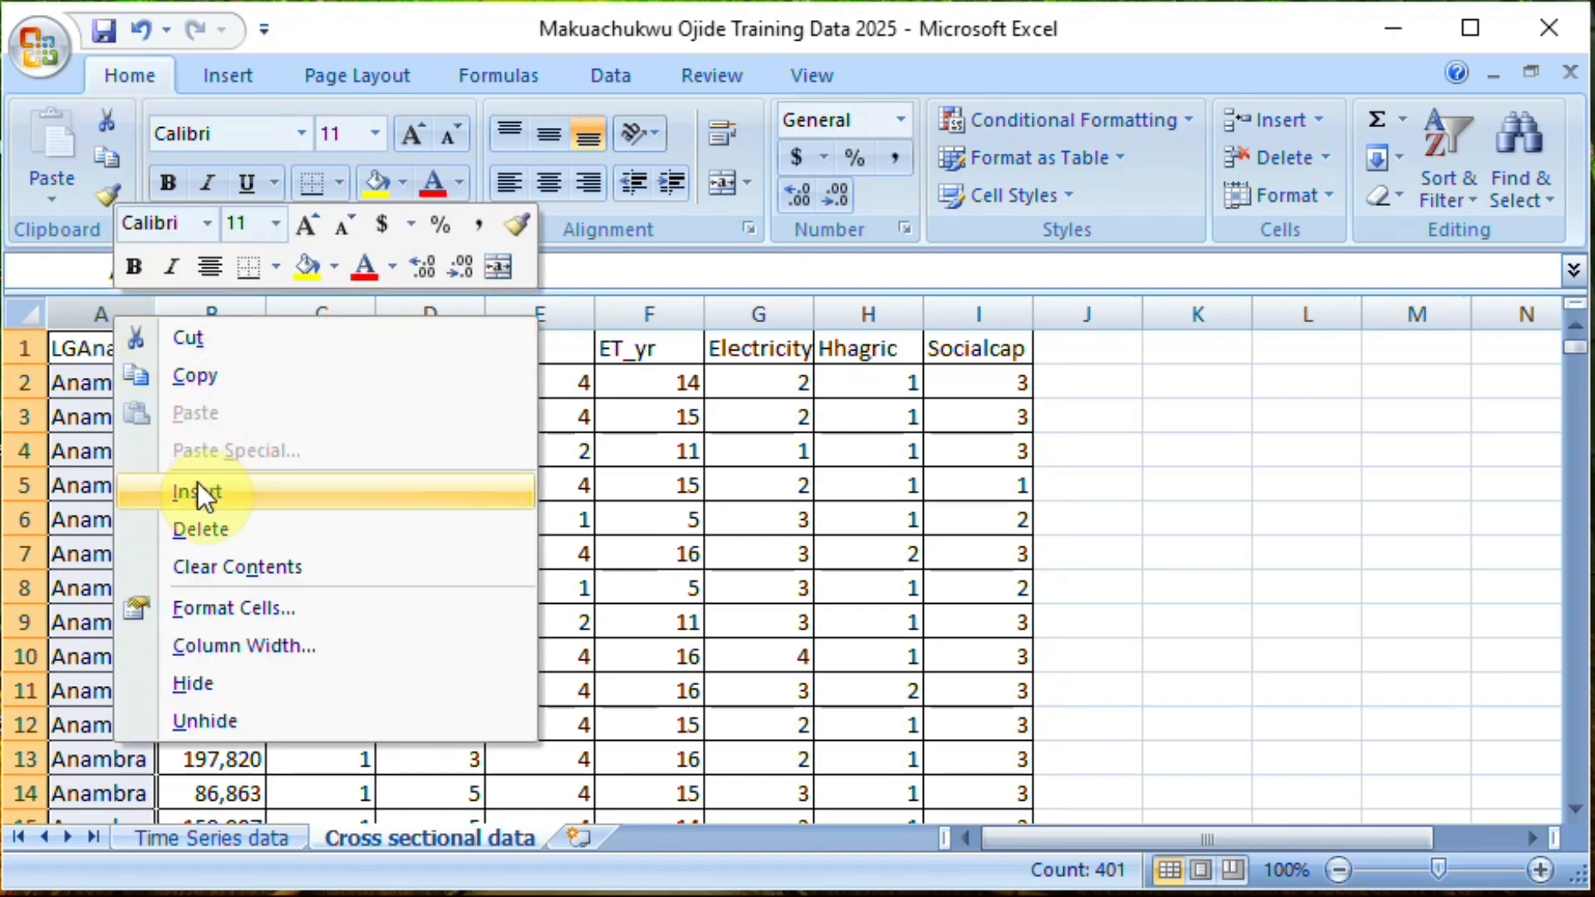
left_click(78, 314)
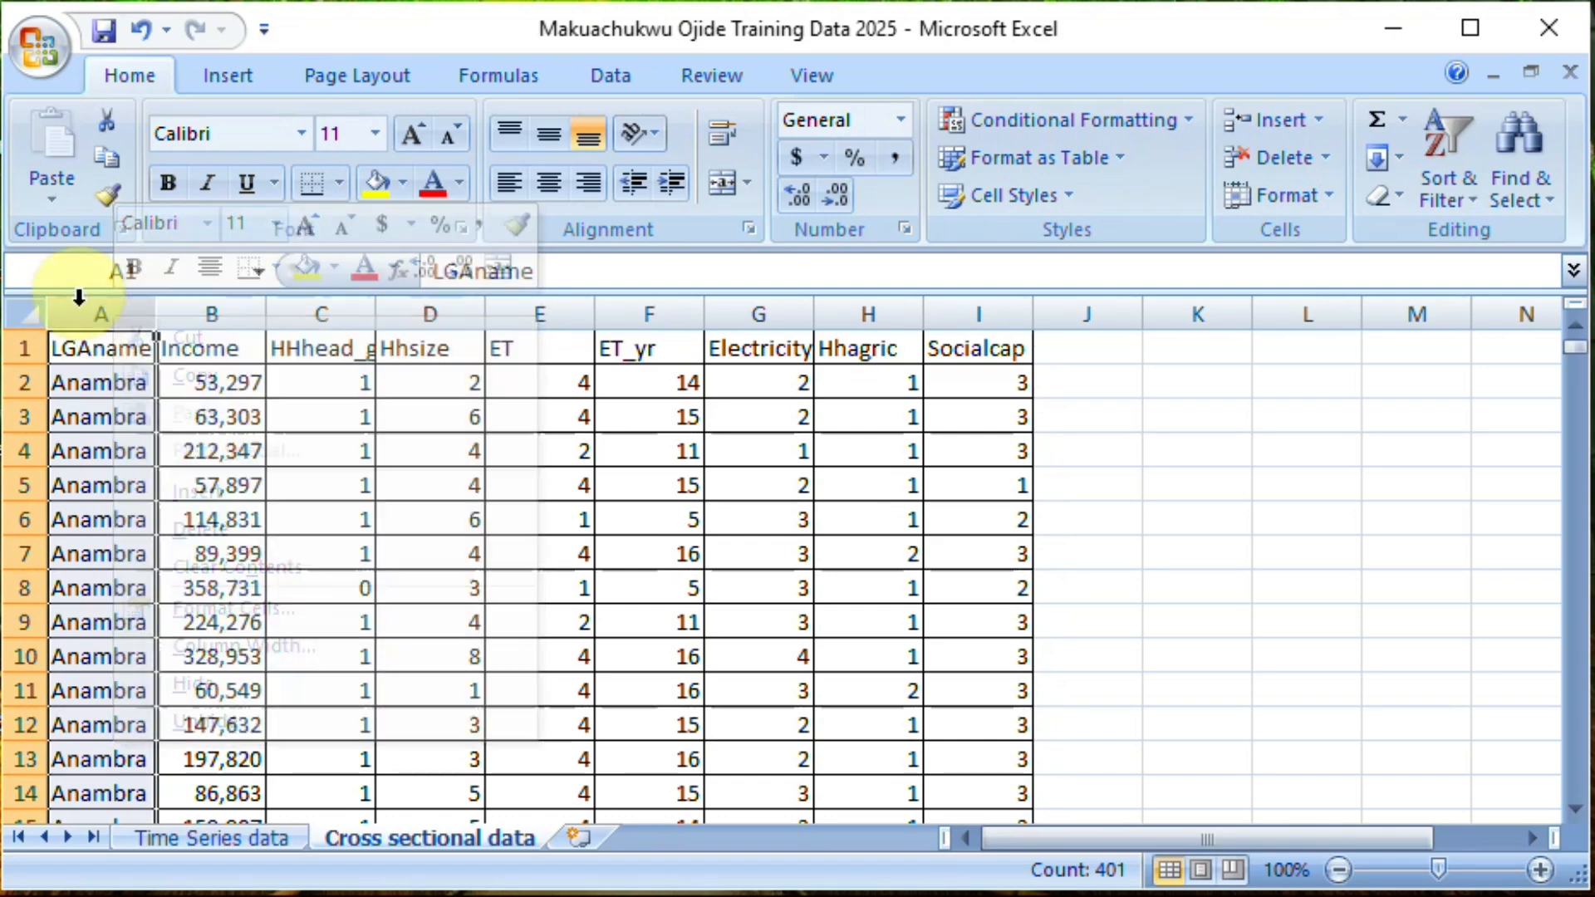
right_click(78, 307)
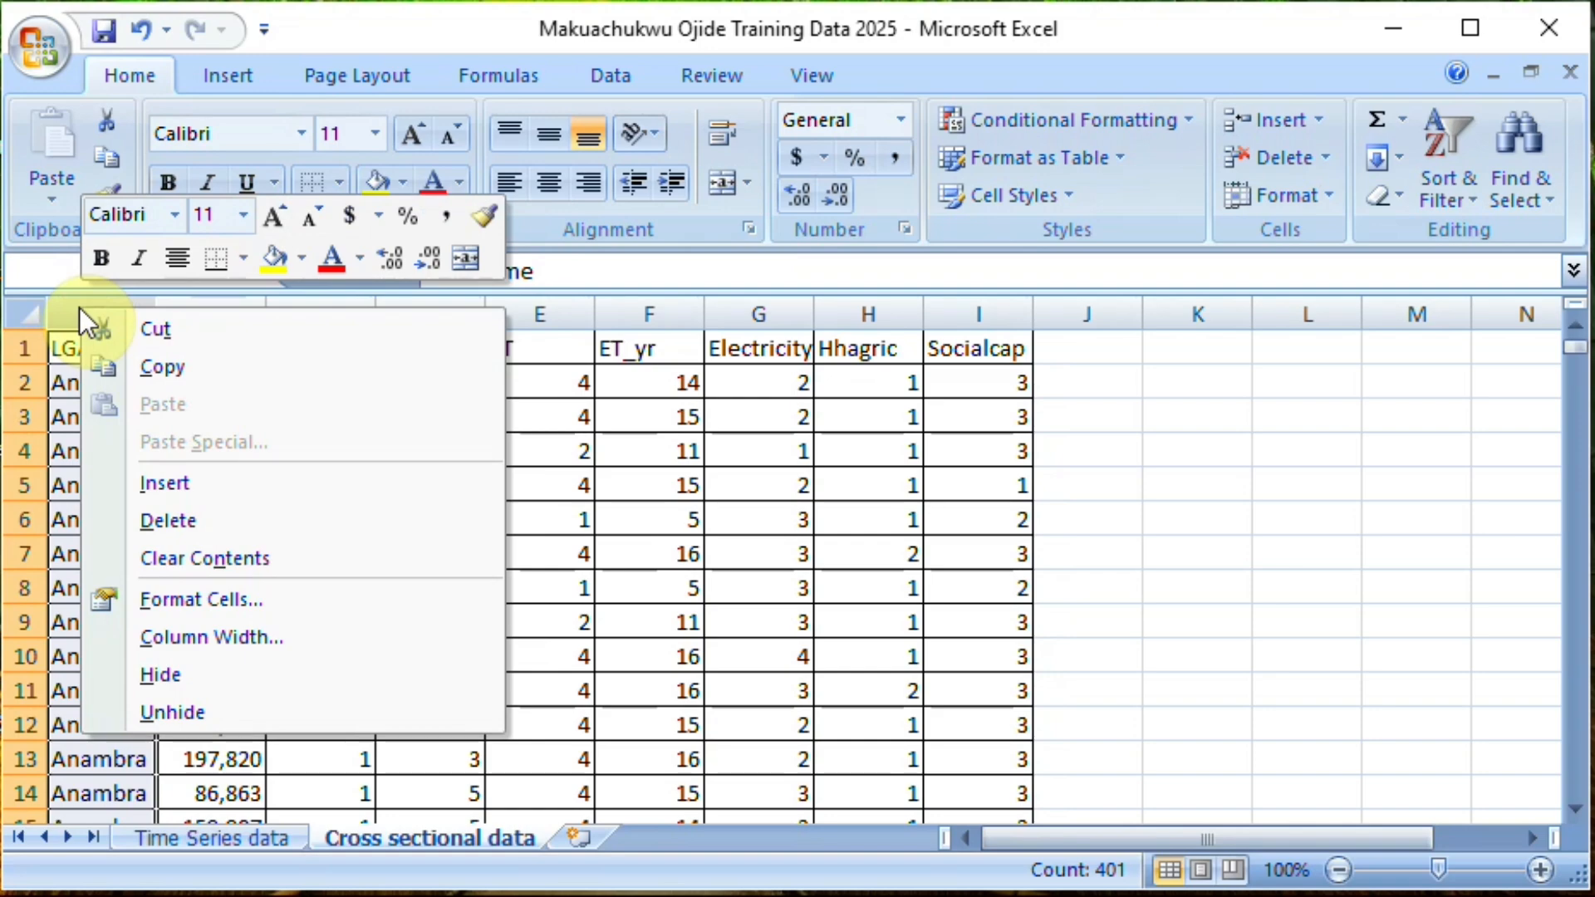
left_click(177, 487)
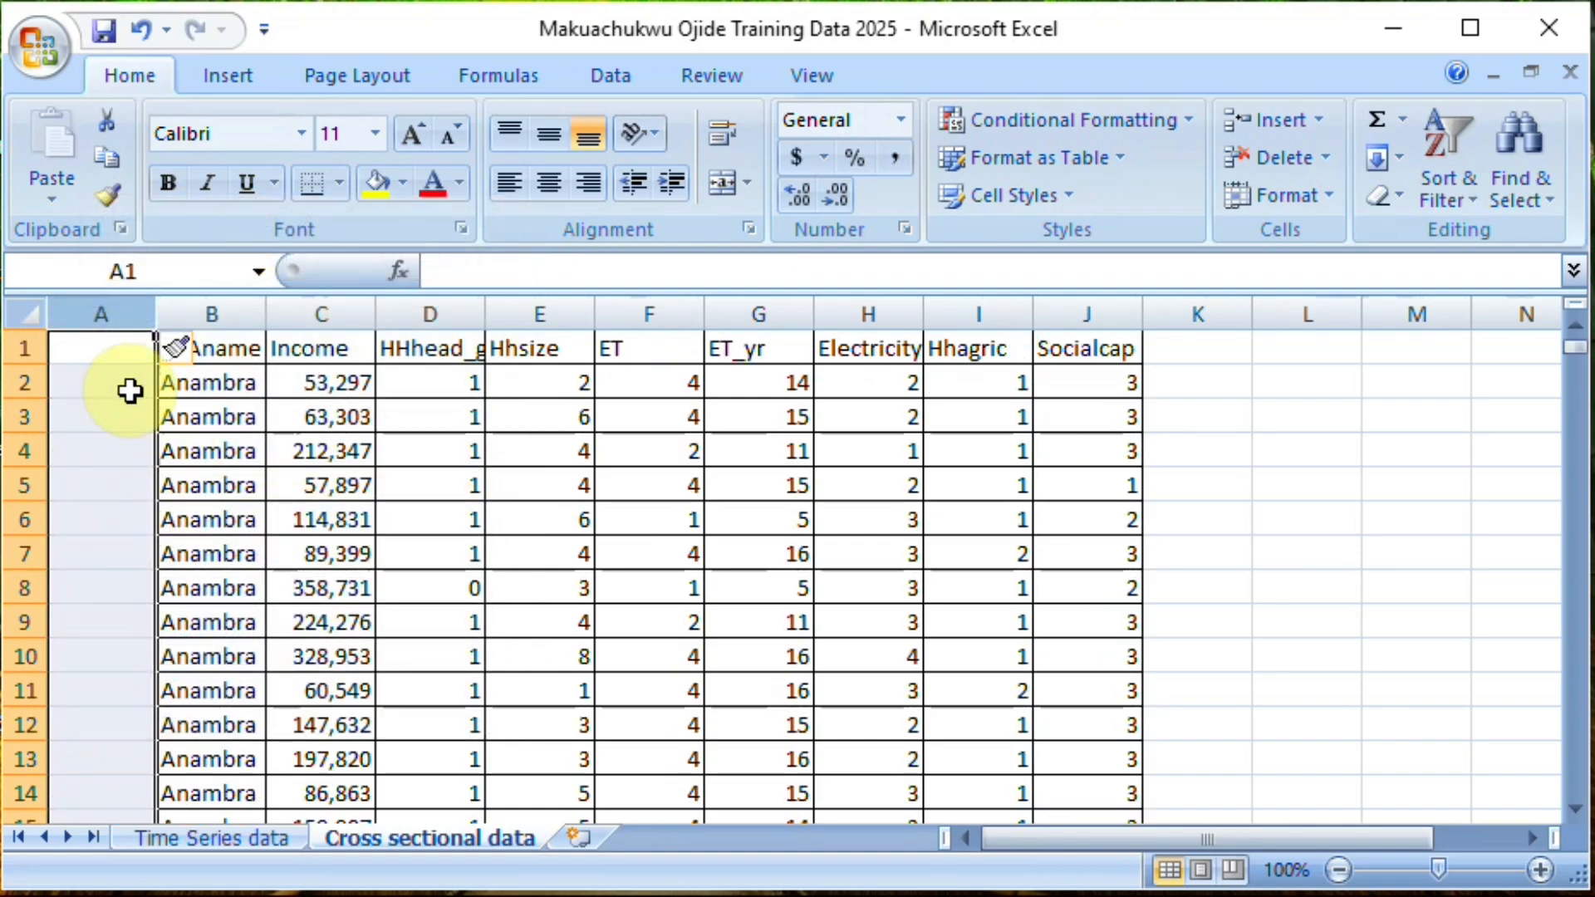
- Enter the header SN in cell A1 and the serial numbers 1 to 5 in cells A2 to A6
left_click(103, 348)
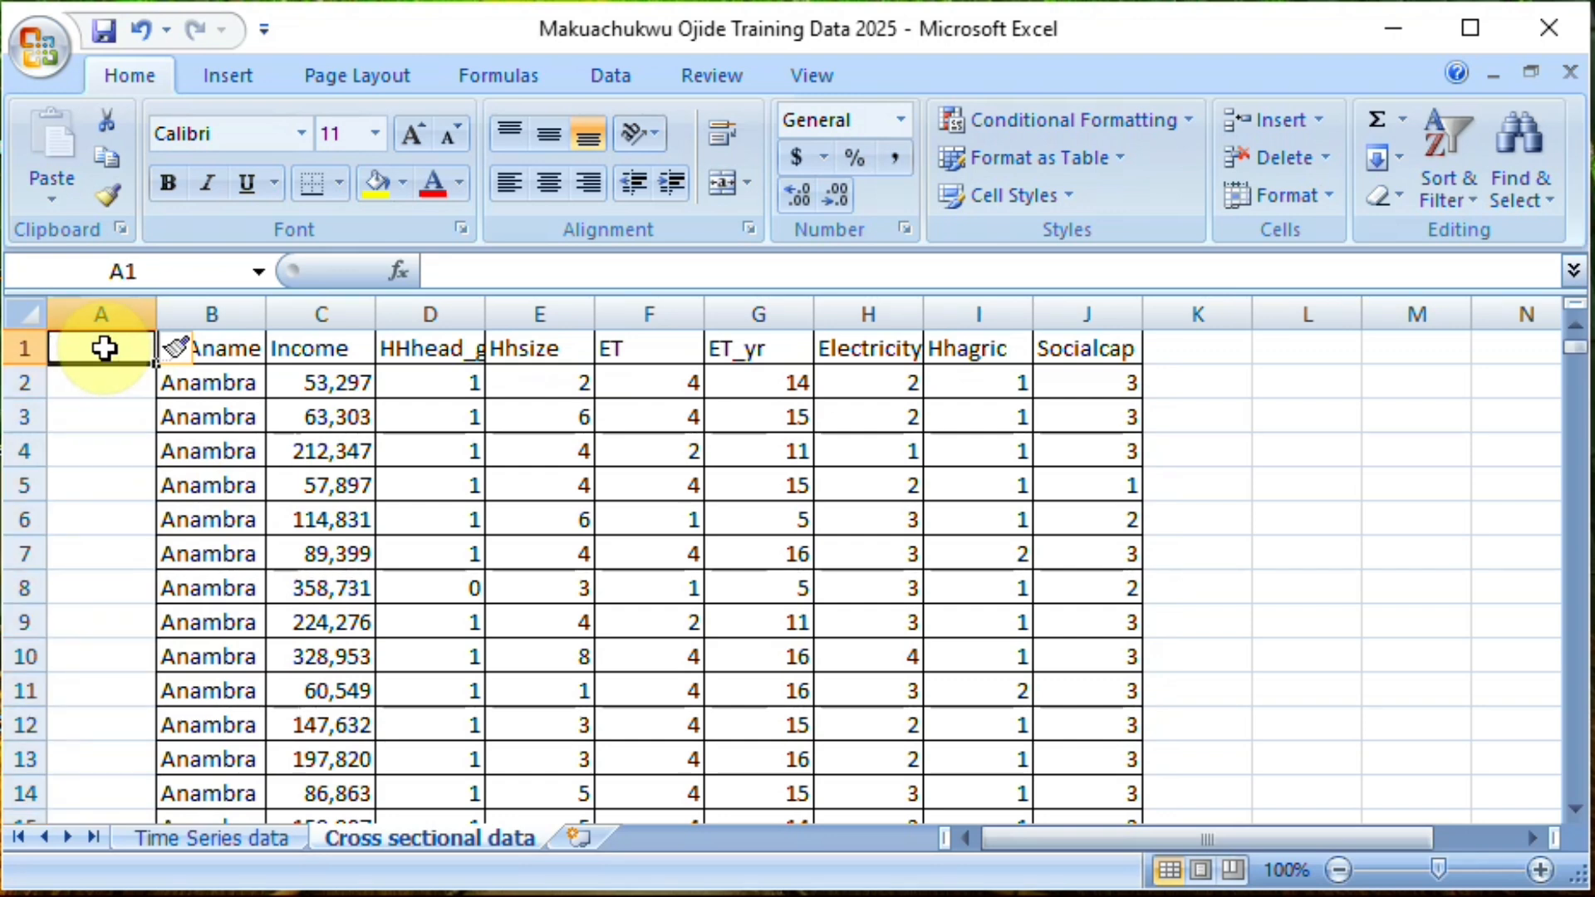
type("SN")
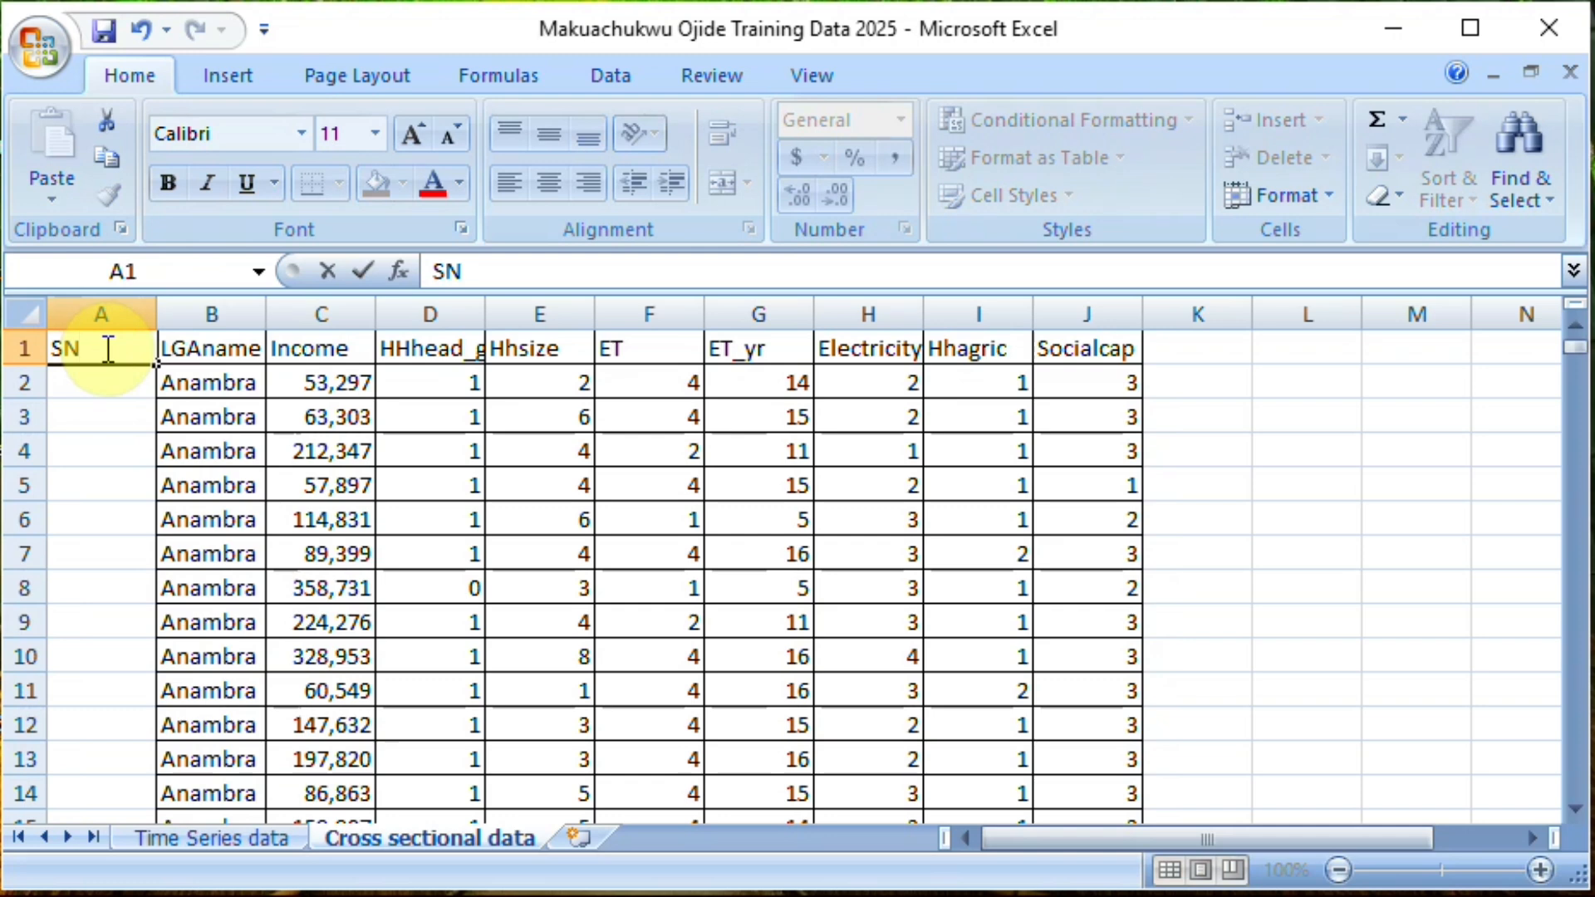
key("Return")
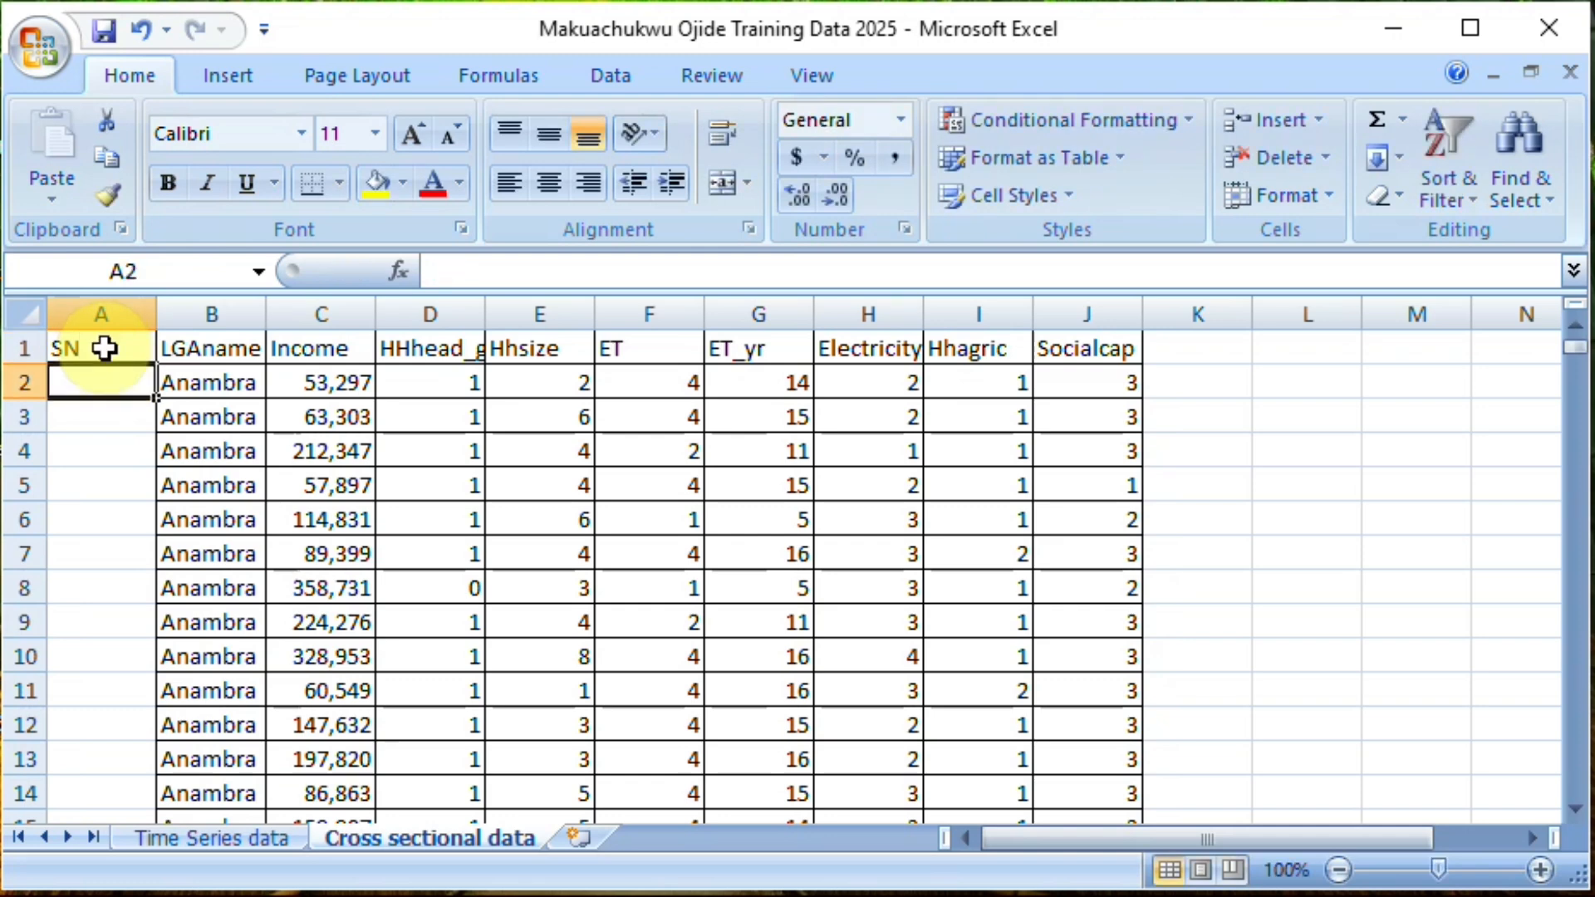
type("1")
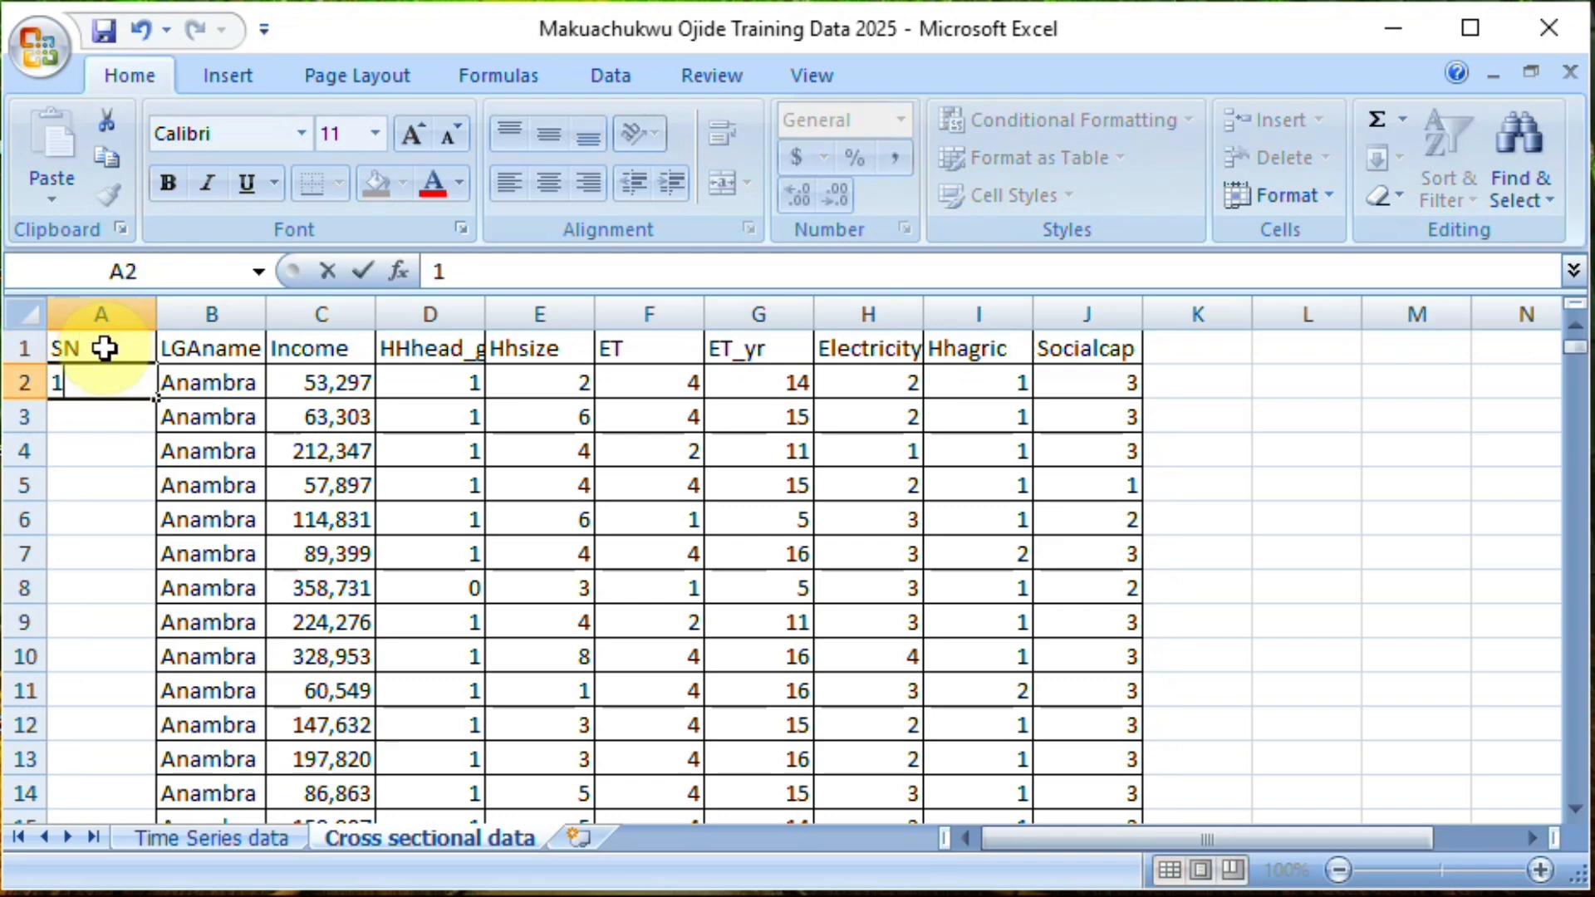
key("Return")
type("2")
key("Return")
type("3")
key("Return")
type("4")
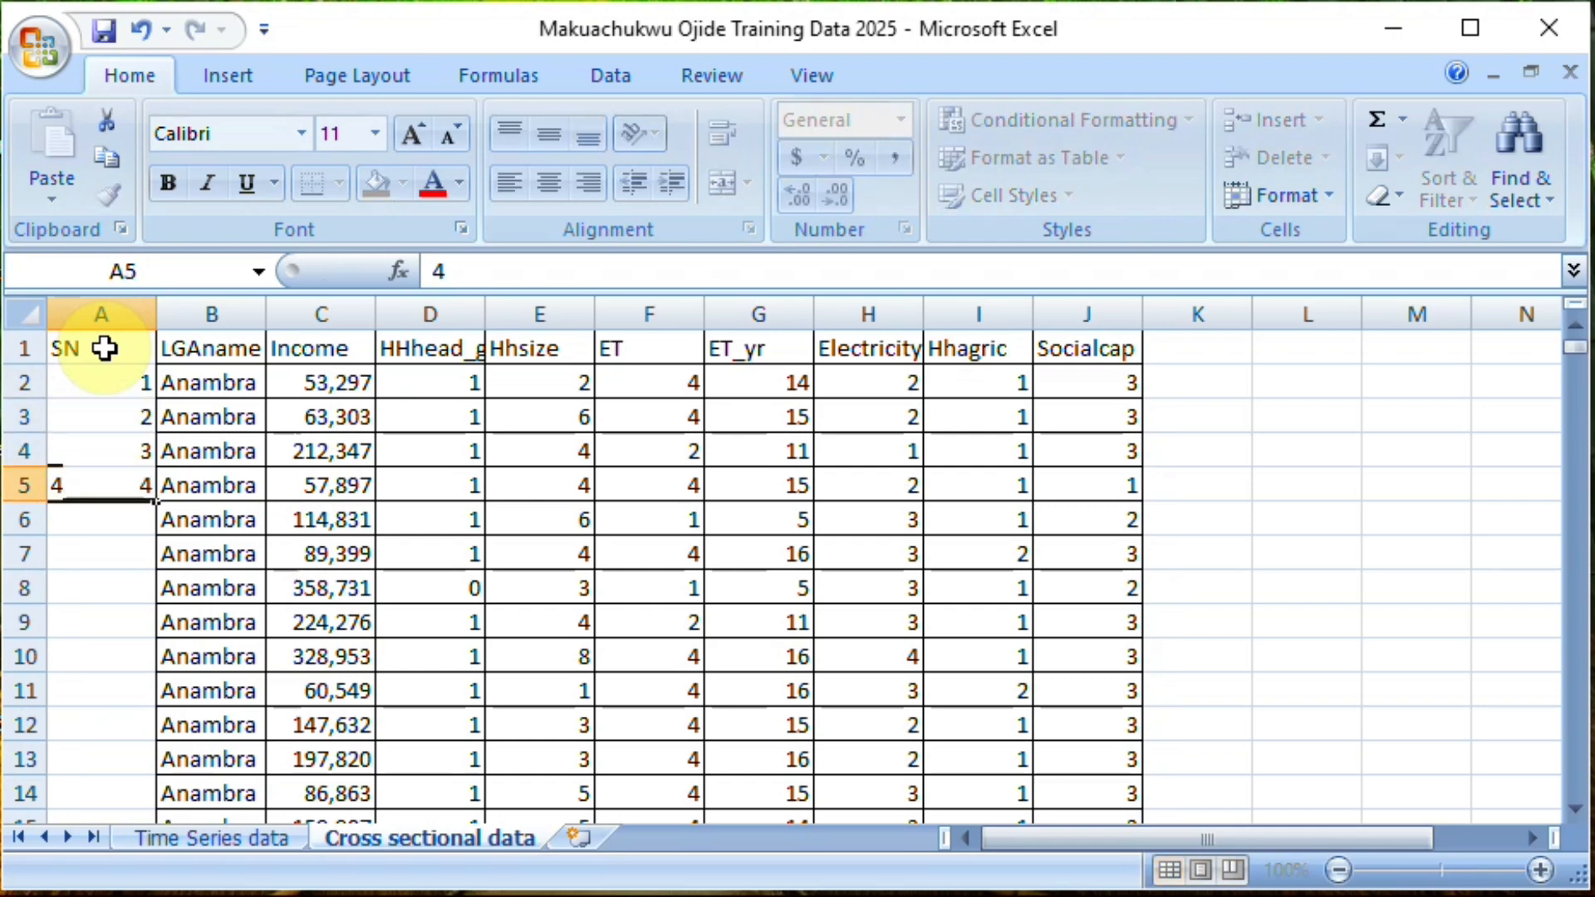
key("Return")
type("5")
key("Up")
- Extend the serial numbers 1 to 5 as a series down column A to 400 in row 401
key("Up")
key("Up")
key("Up")
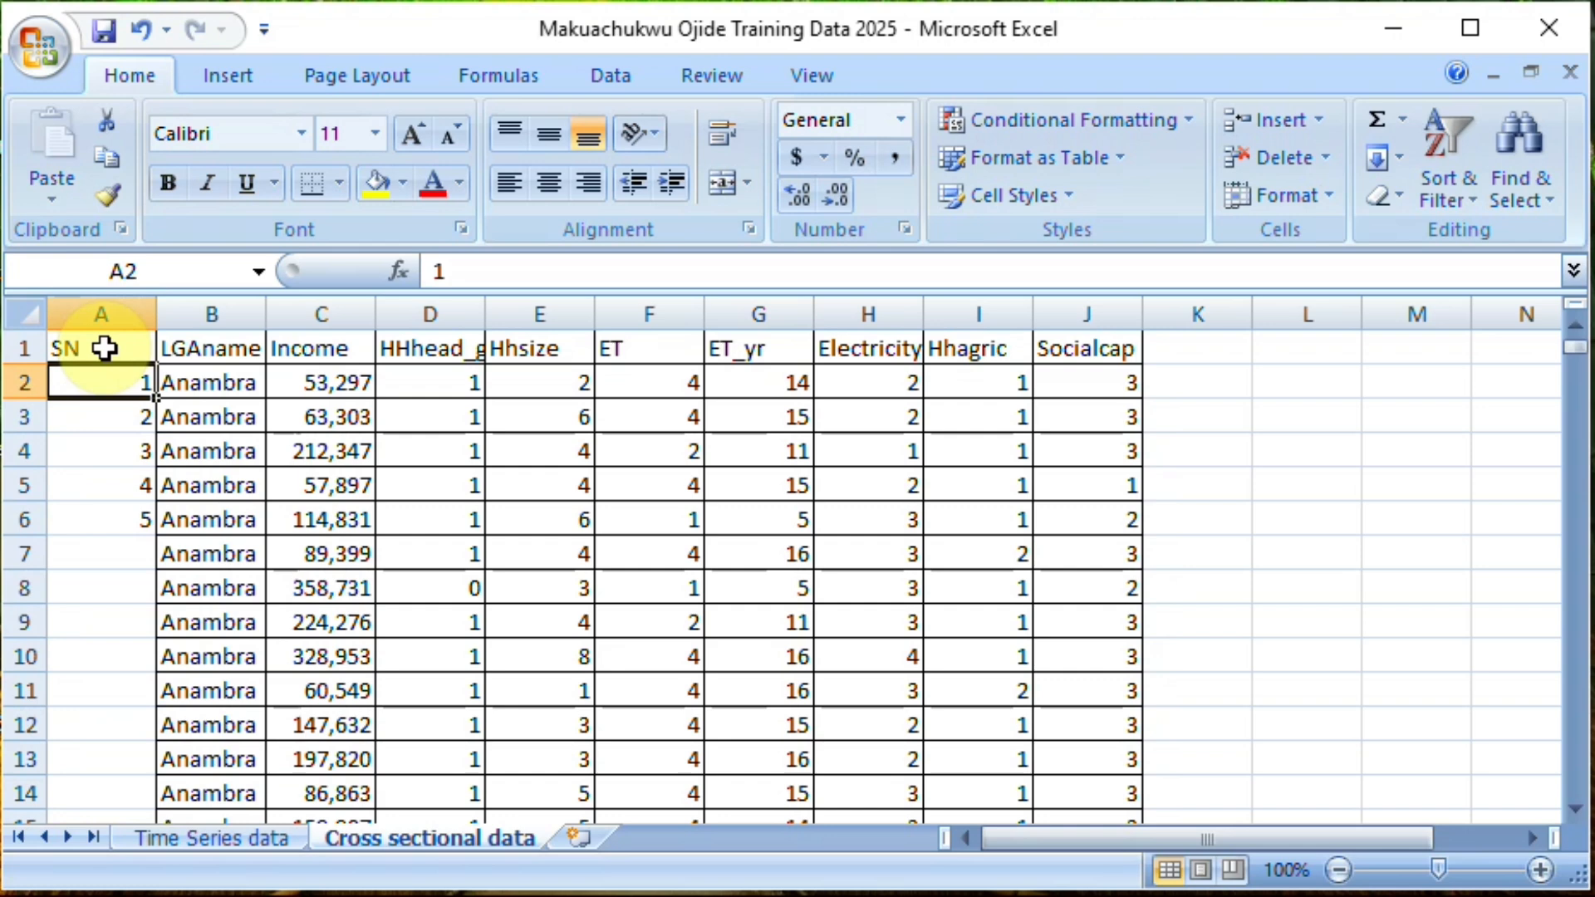
key("shift+Down")
key("shift+Down")
key("shift+Down")
key("shift+Down")
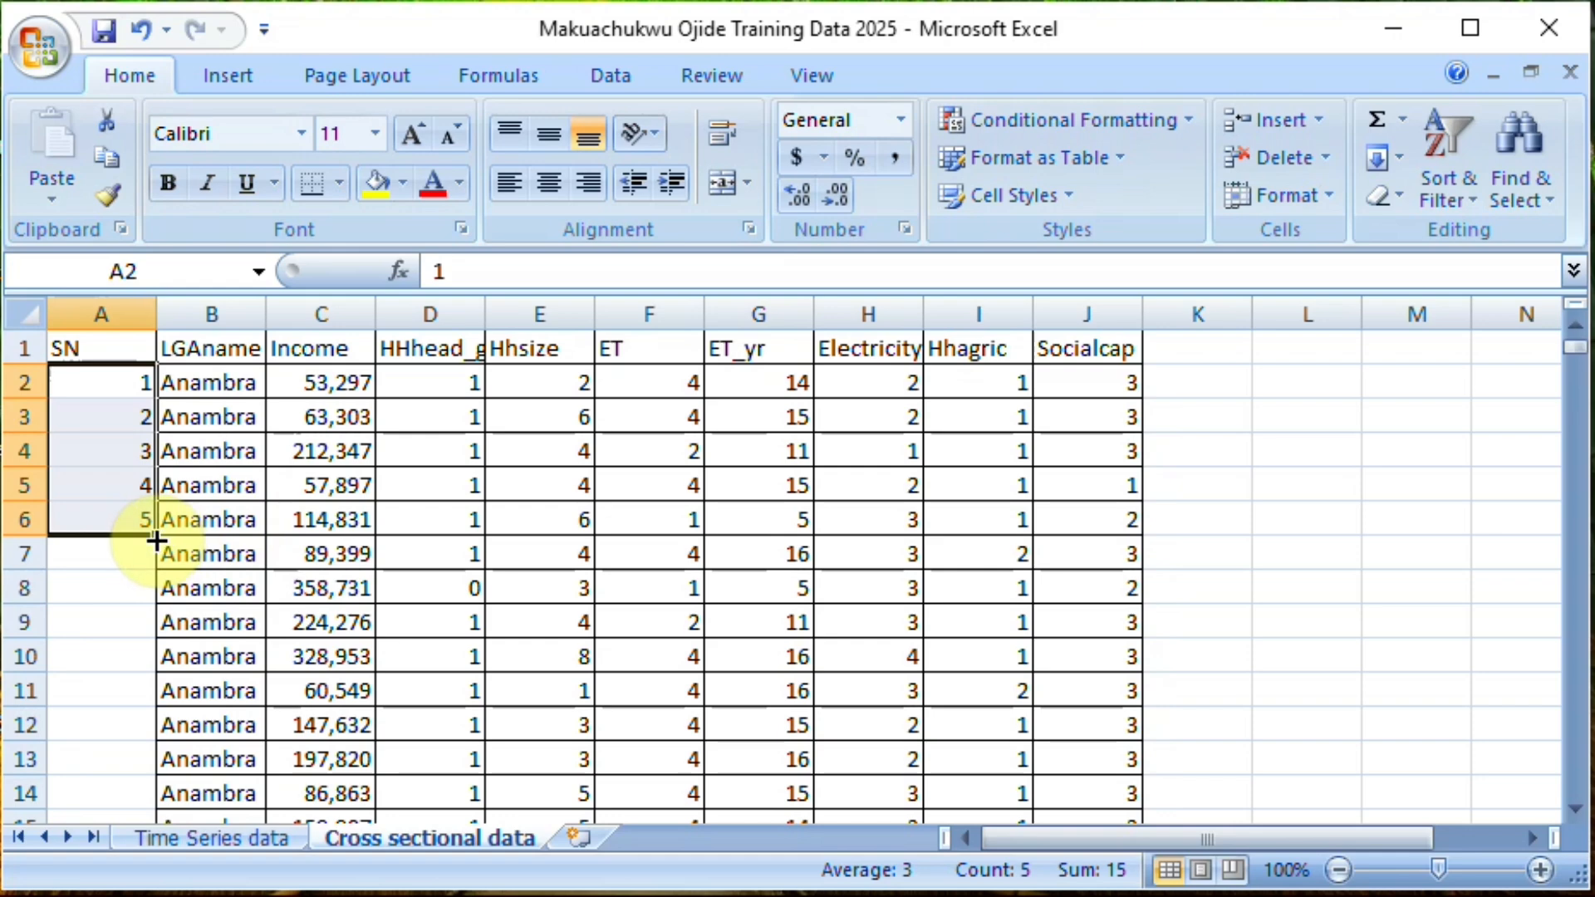
left_click_drag(156, 541, 164, 781)
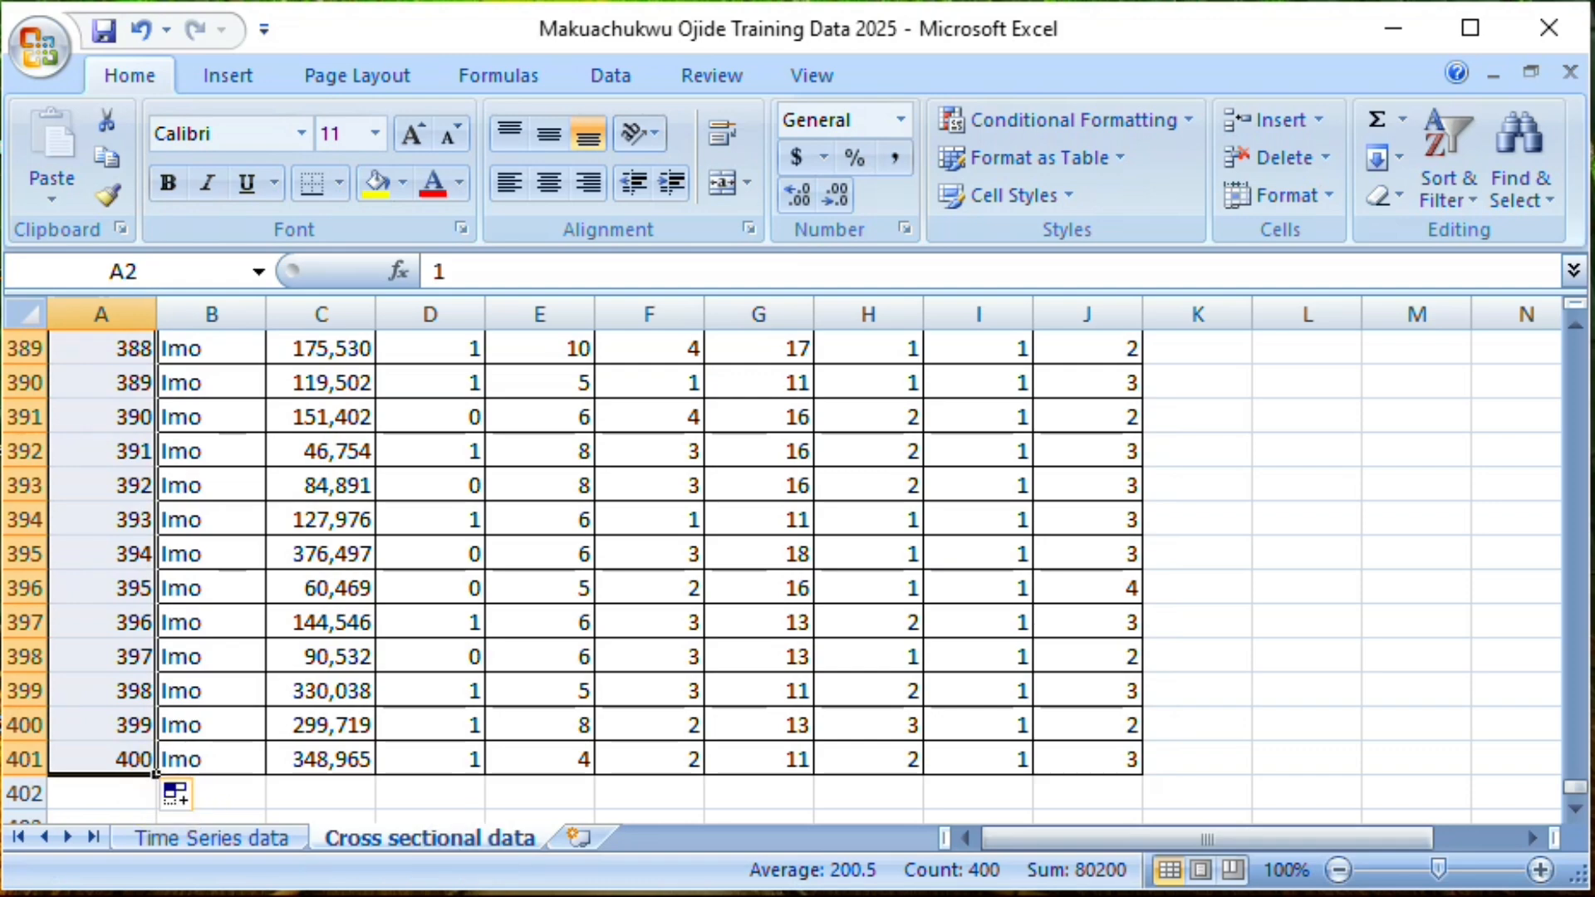
- Copy the whole cross-sectional table with its headers, from SN to Socialcap down to row 401
key("alt+Tab")
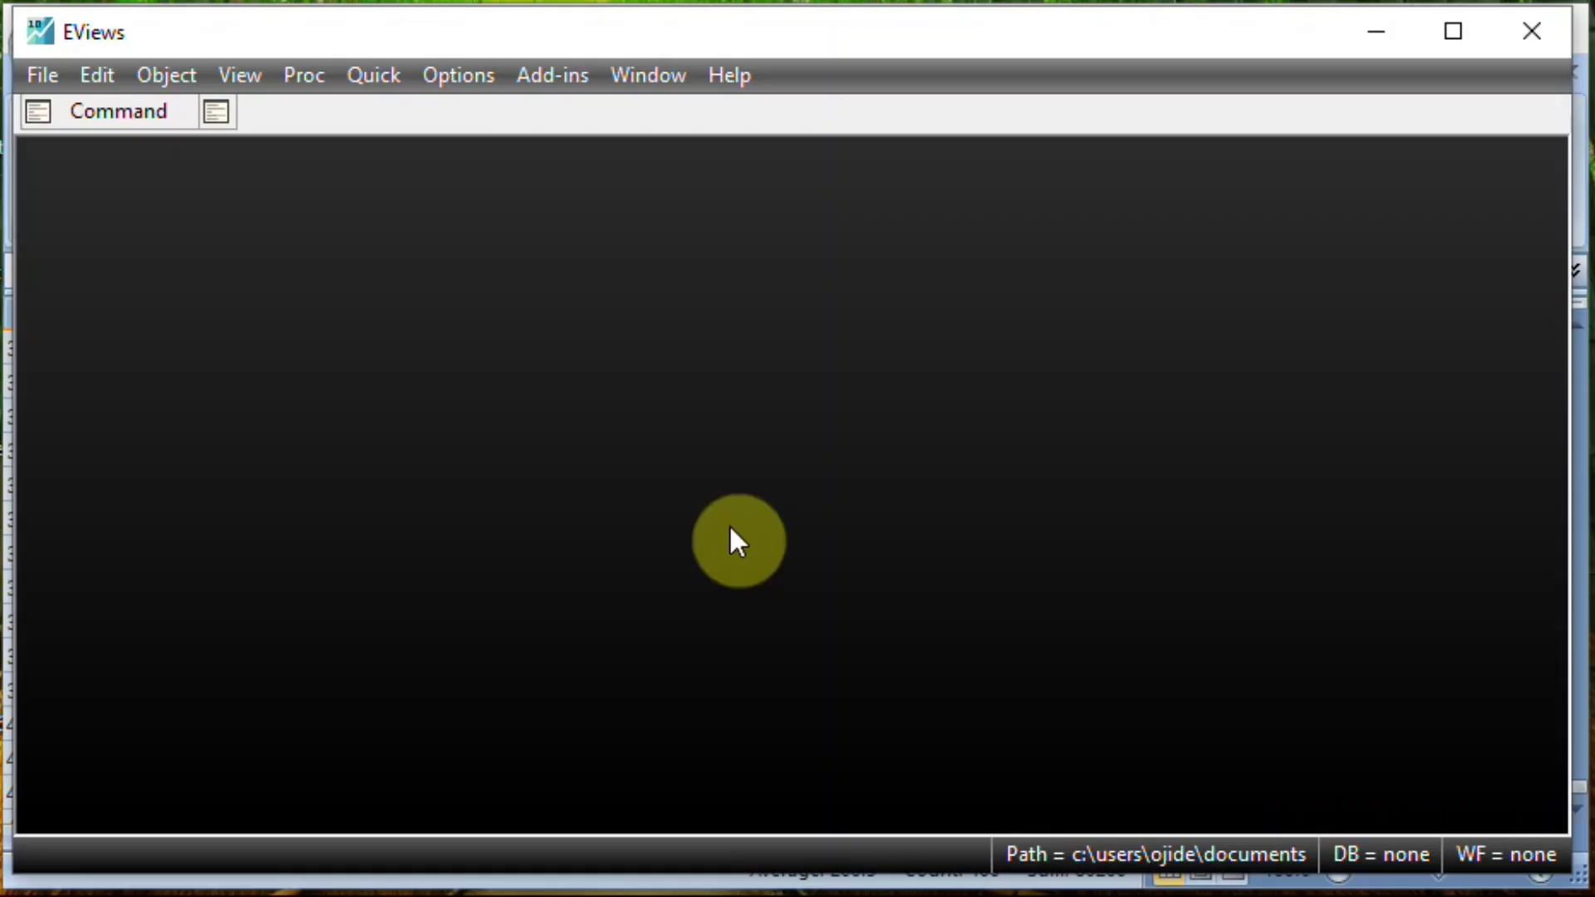
key("alt+Tab")
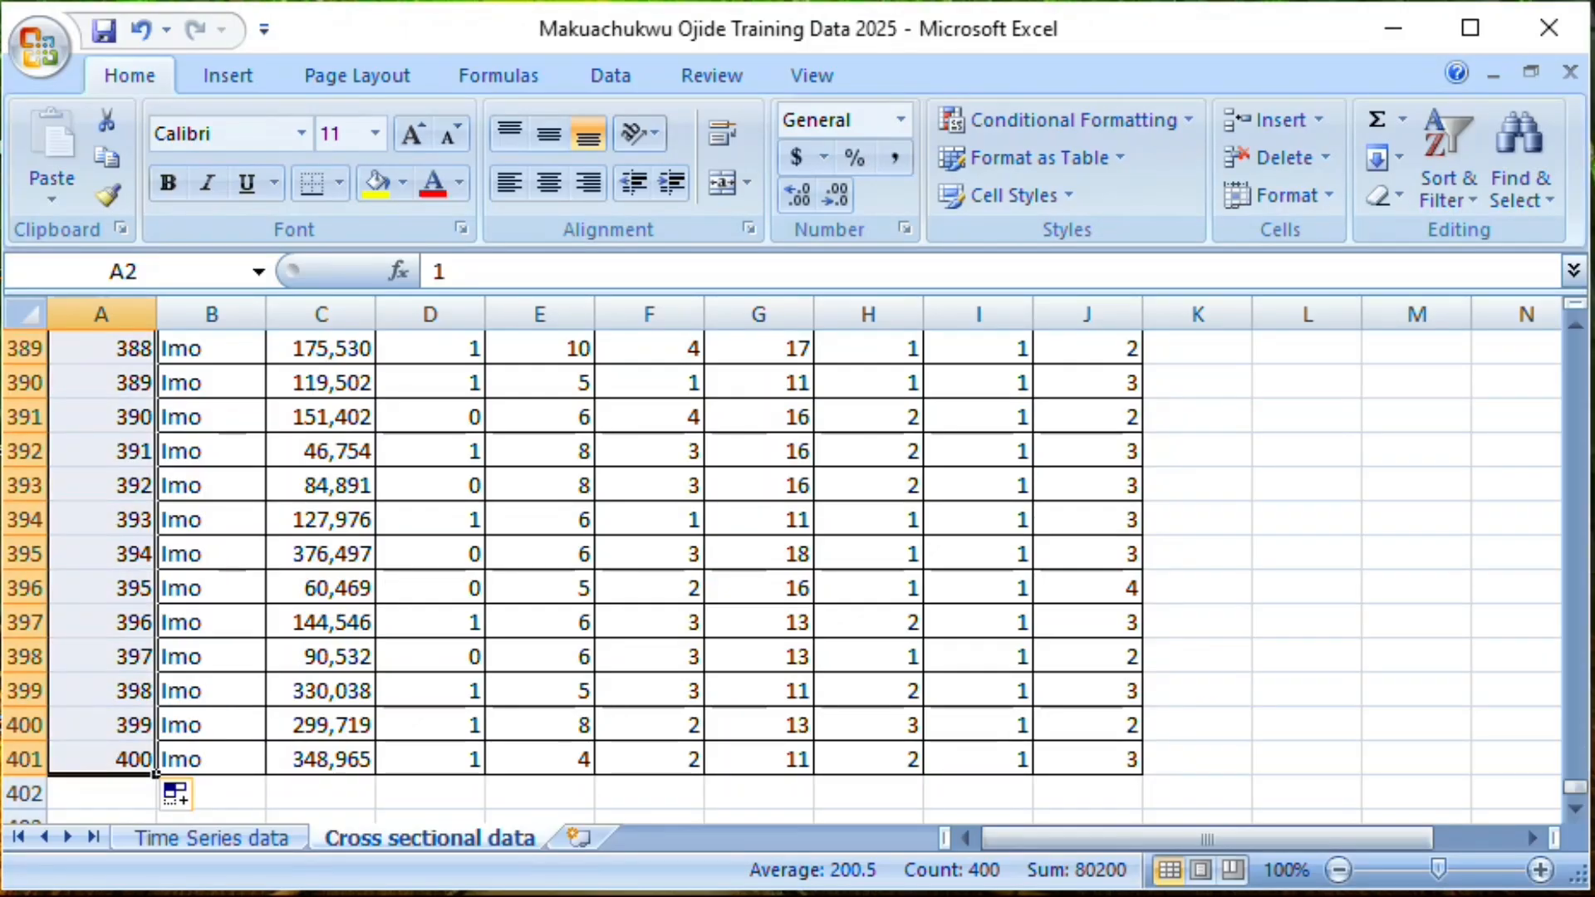
key("ctrl+Home")
key("ctrl+shift+Down")
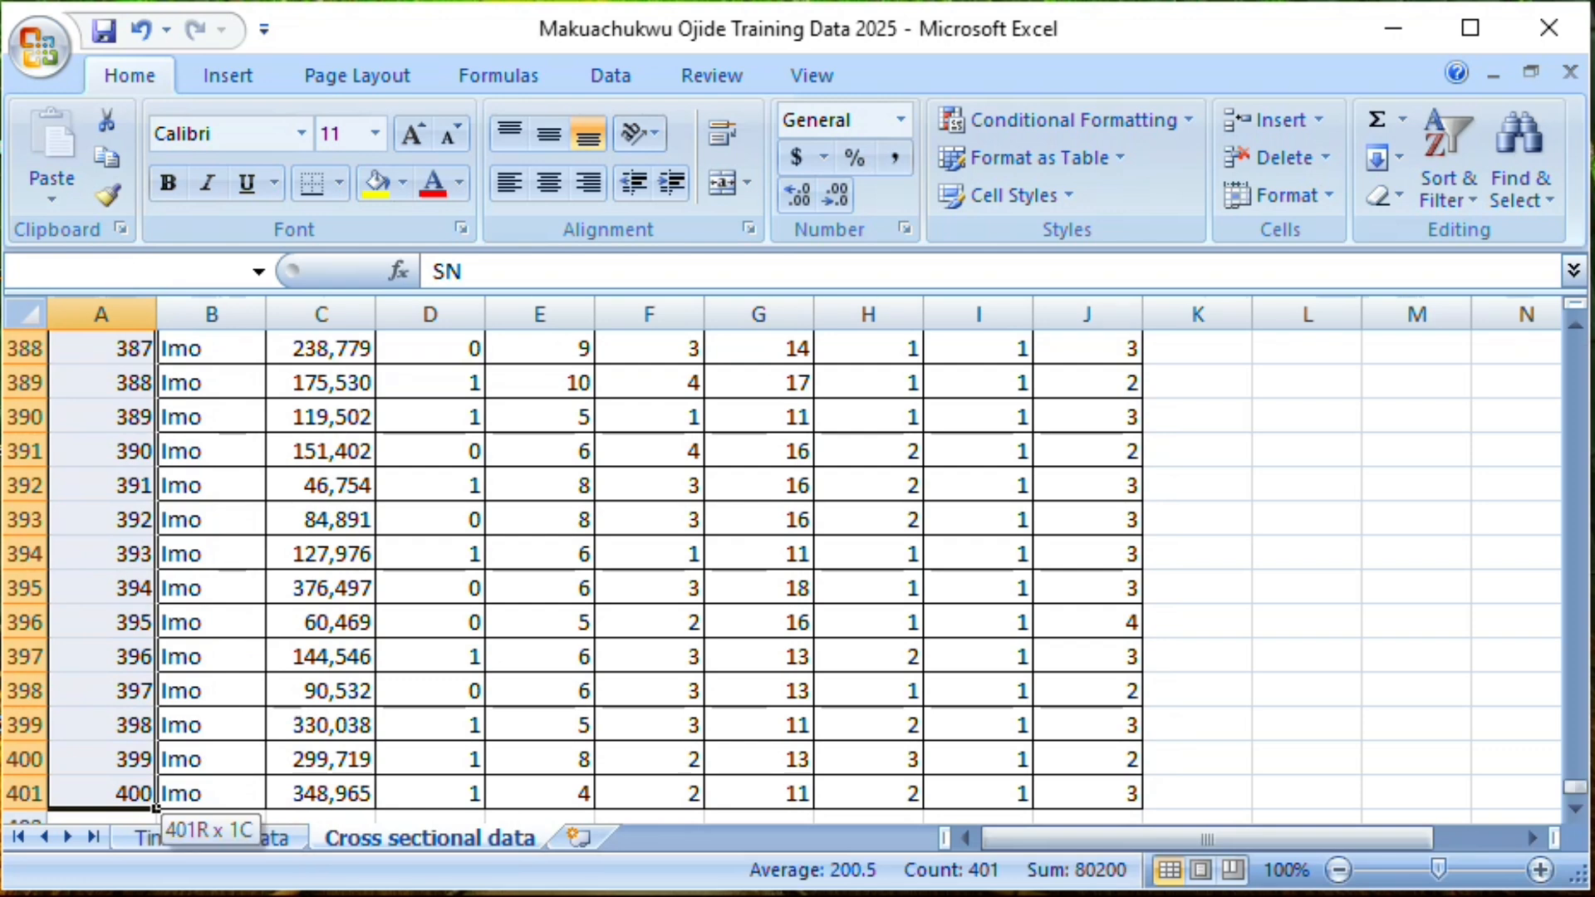
key("ctrl+shift+Right")
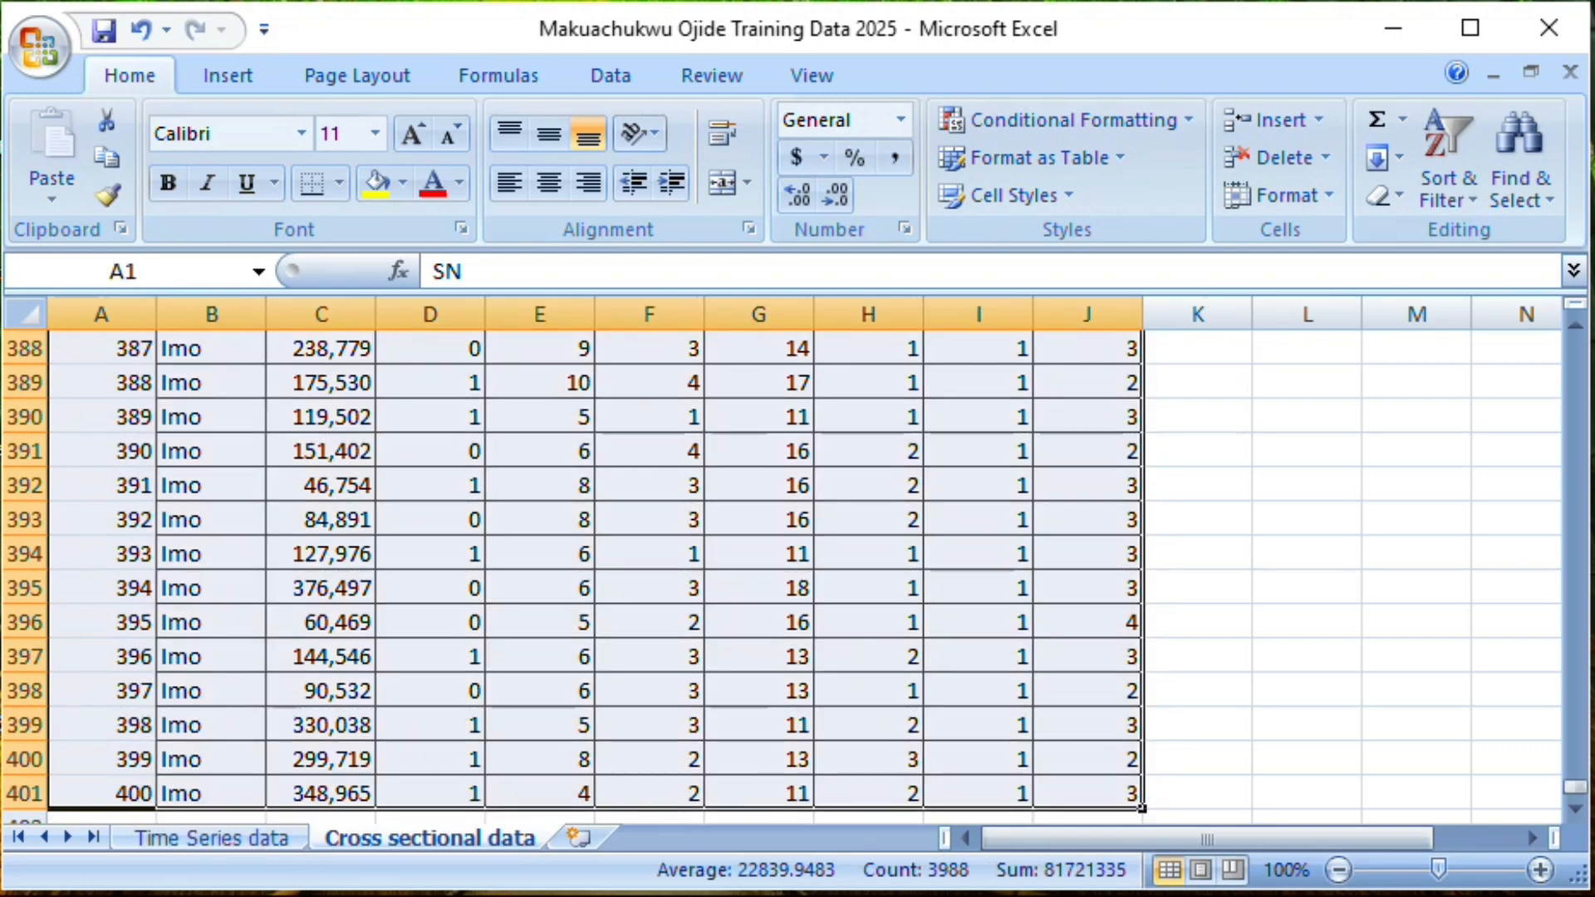
key("ctrl+c")
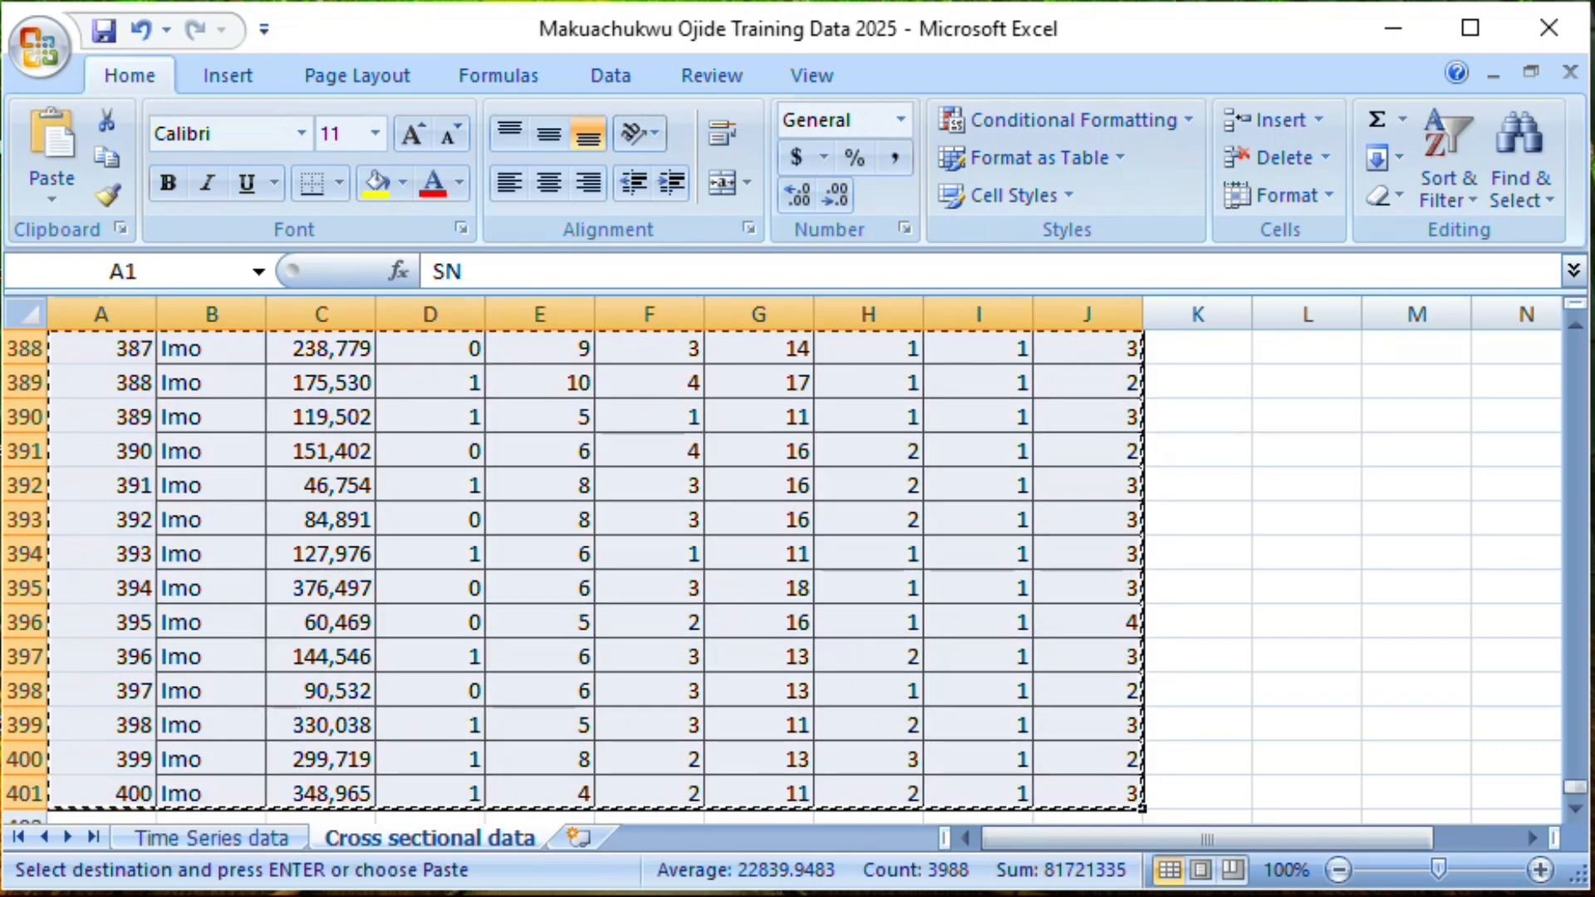
- Switch to EViews and paste the copied table into a new workfile with one header line, without linking to the external source
left_click(1394, 29)
right_click(738, 394)
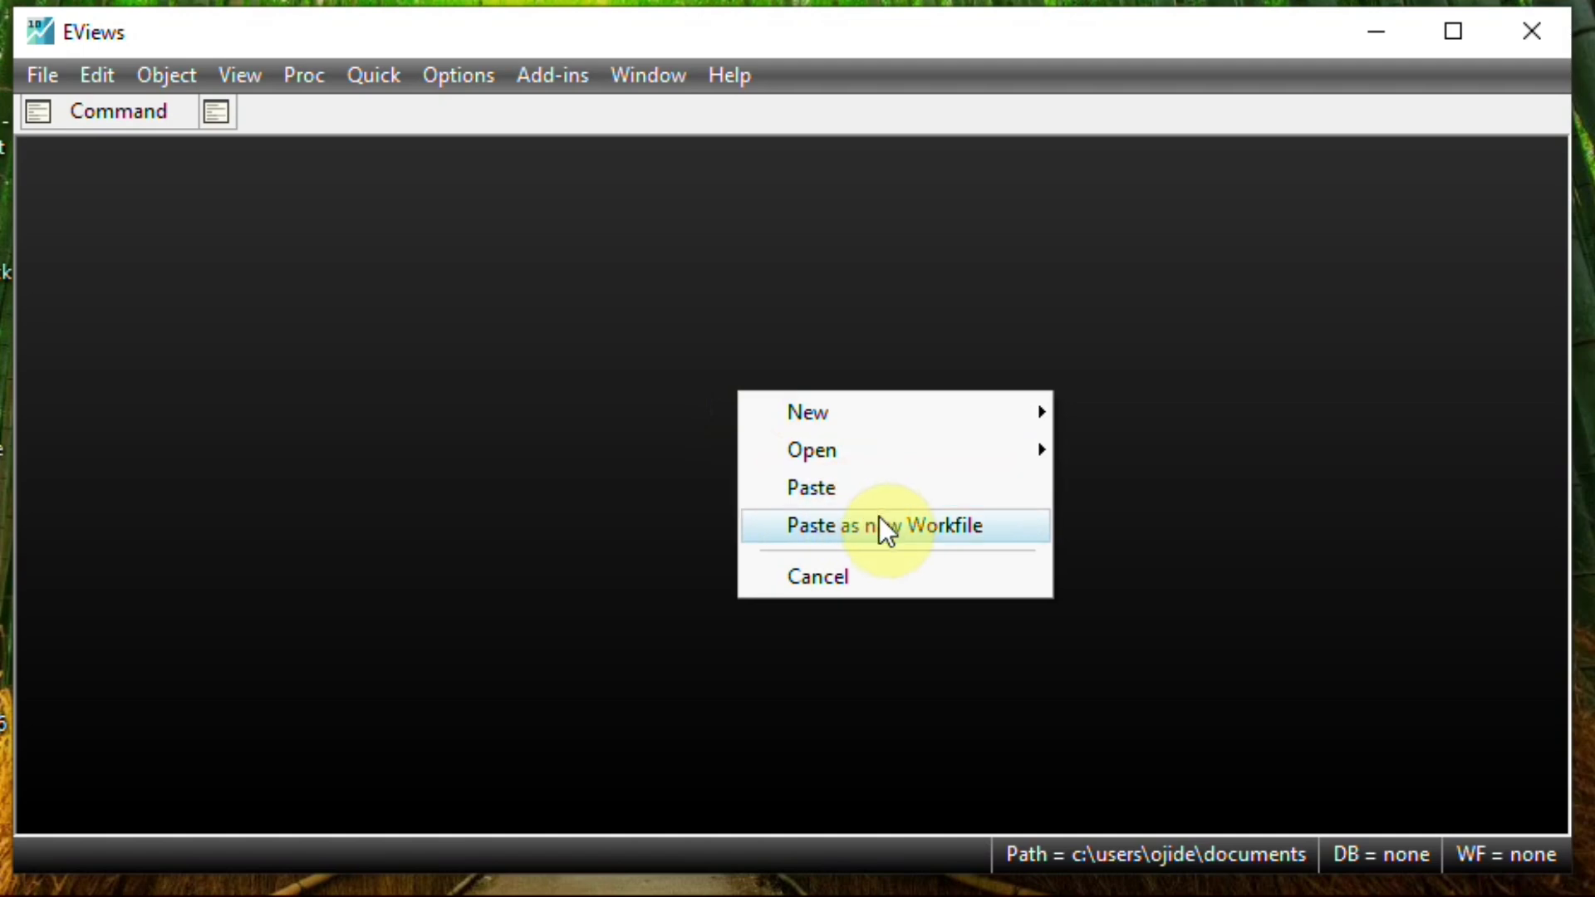
left_click(839, 480)
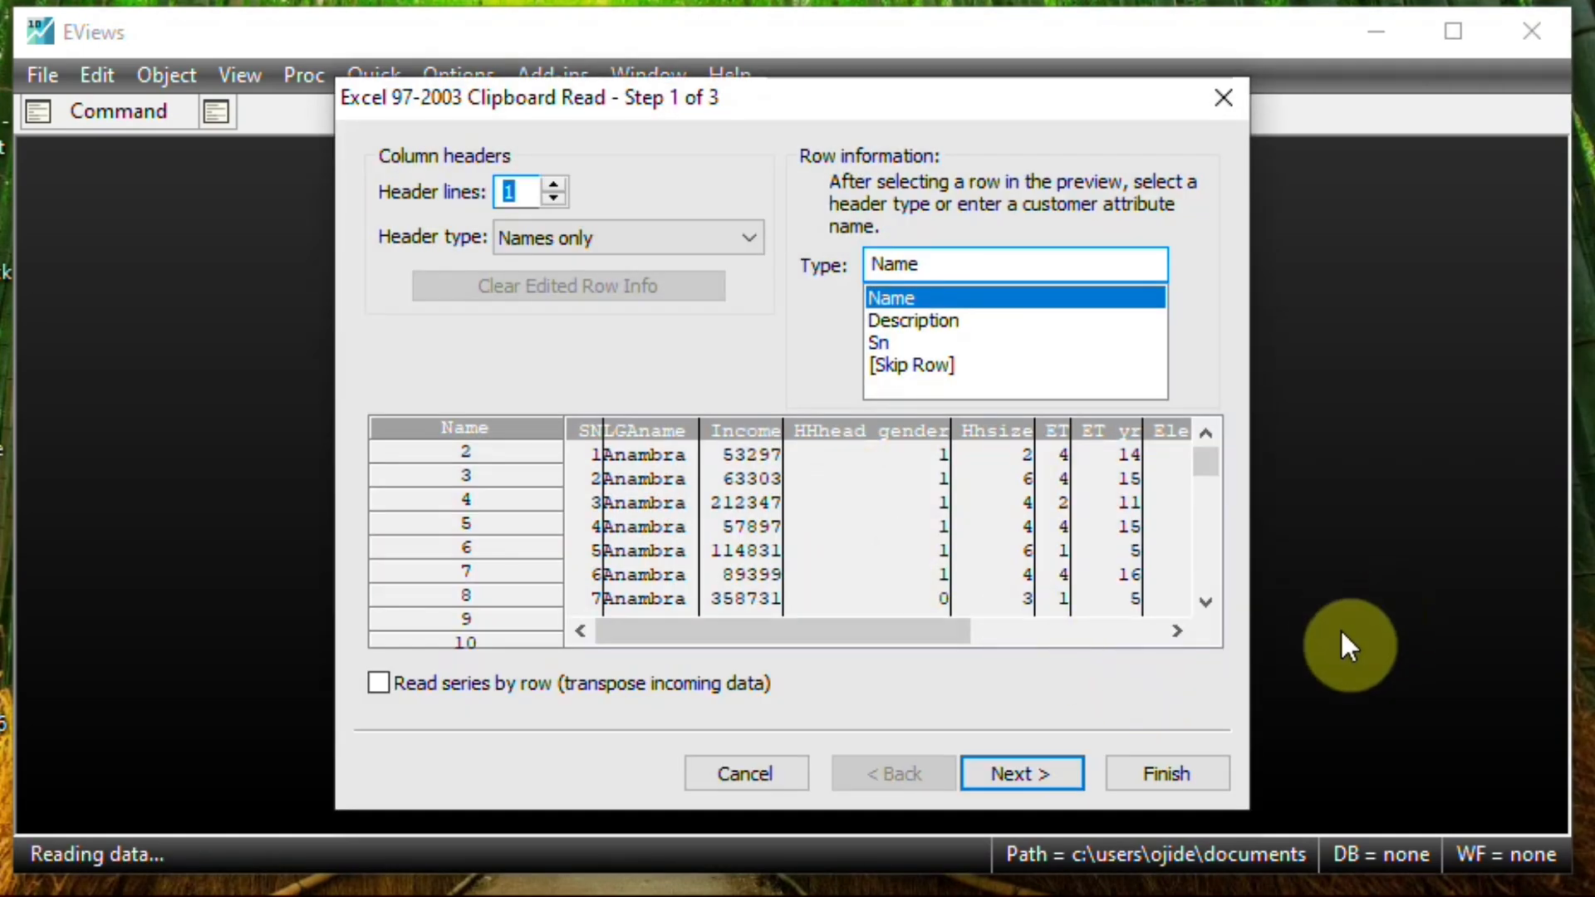
left_click(1179, 776)
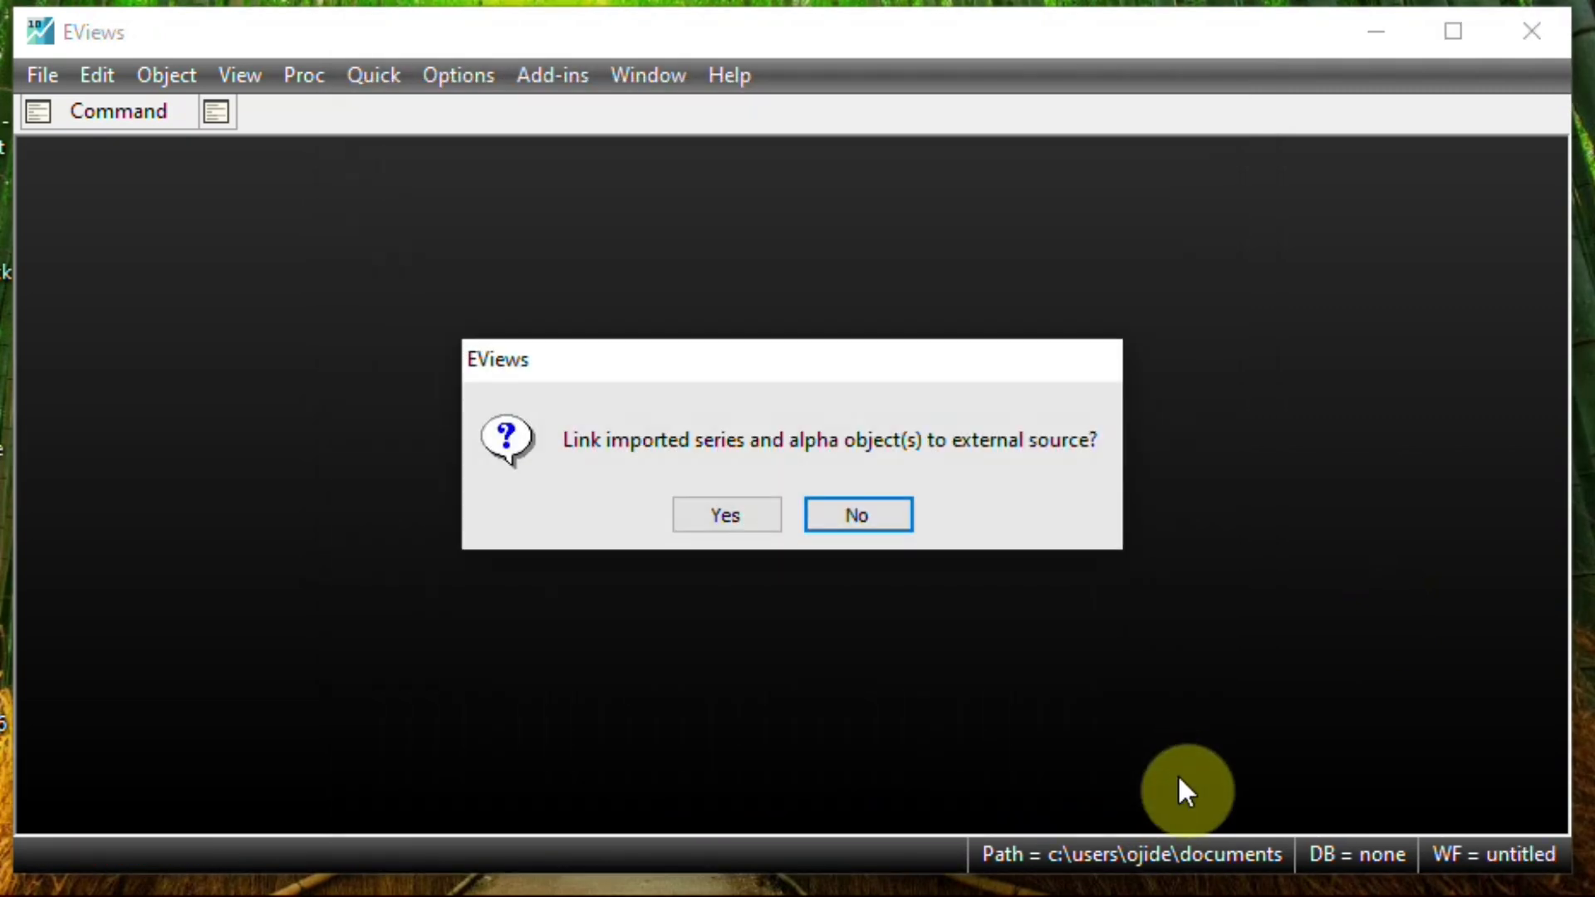
left_click(844, 515)
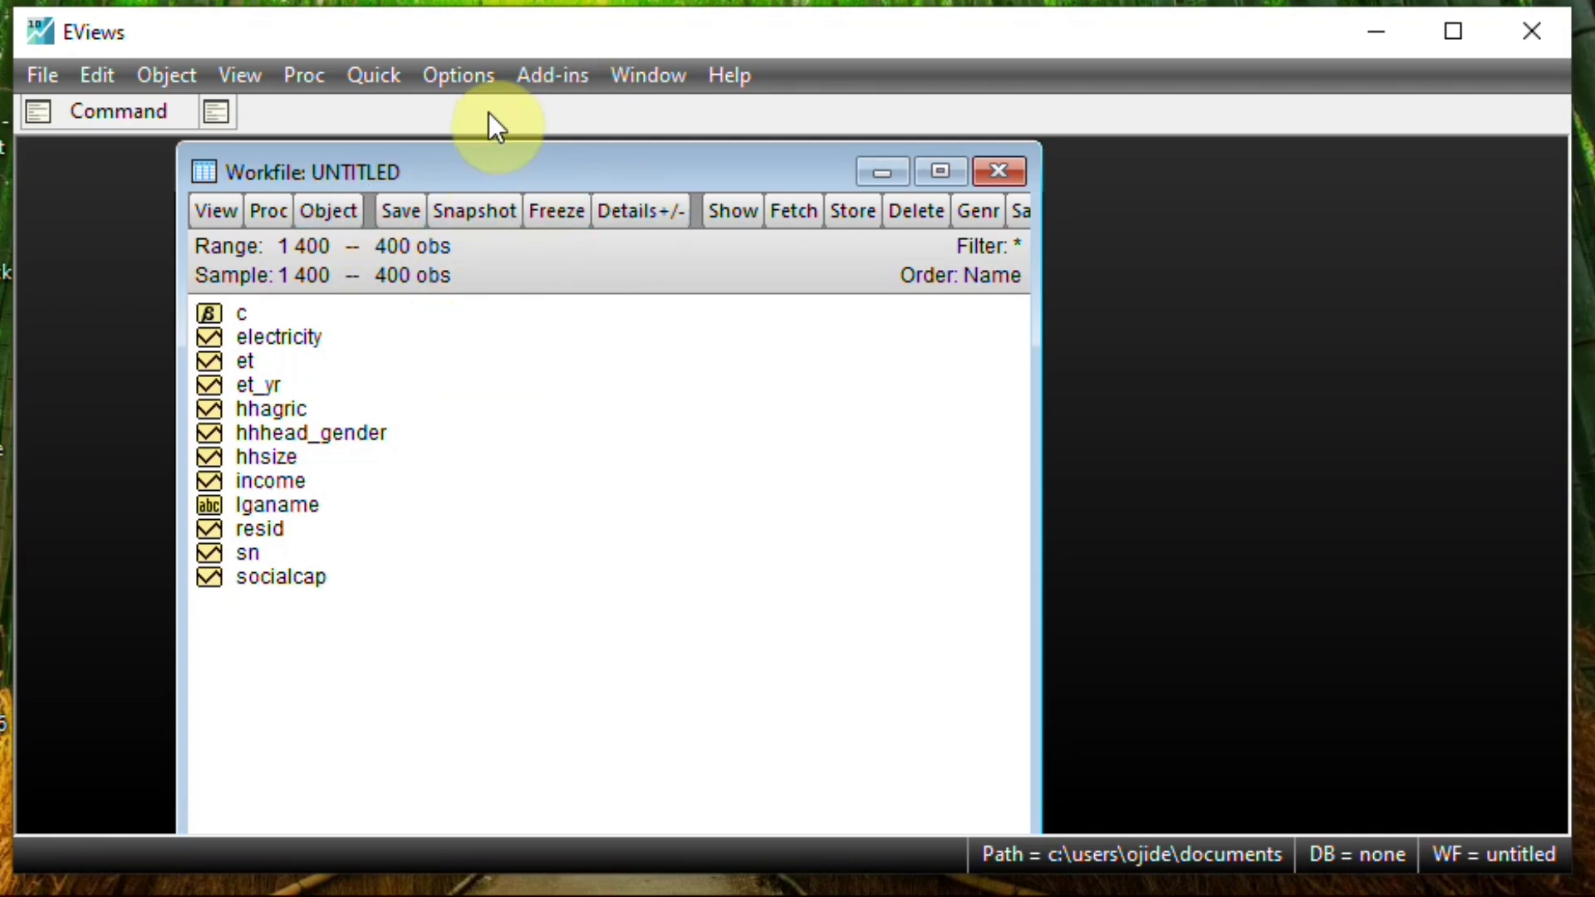
left_click(370, 70)
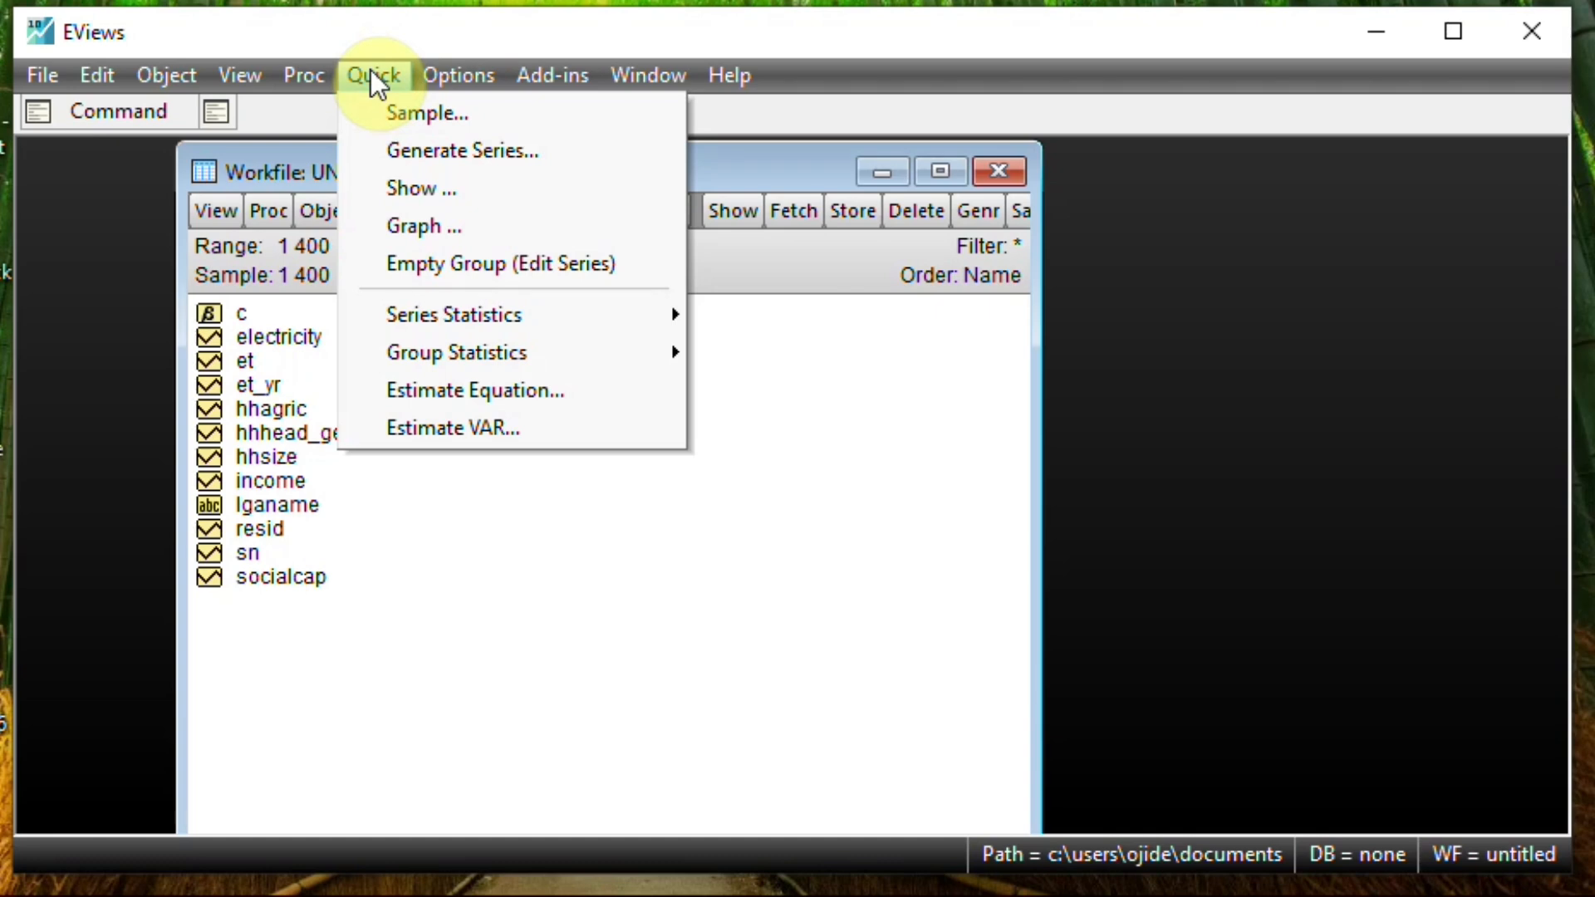
left_click(438, 264)
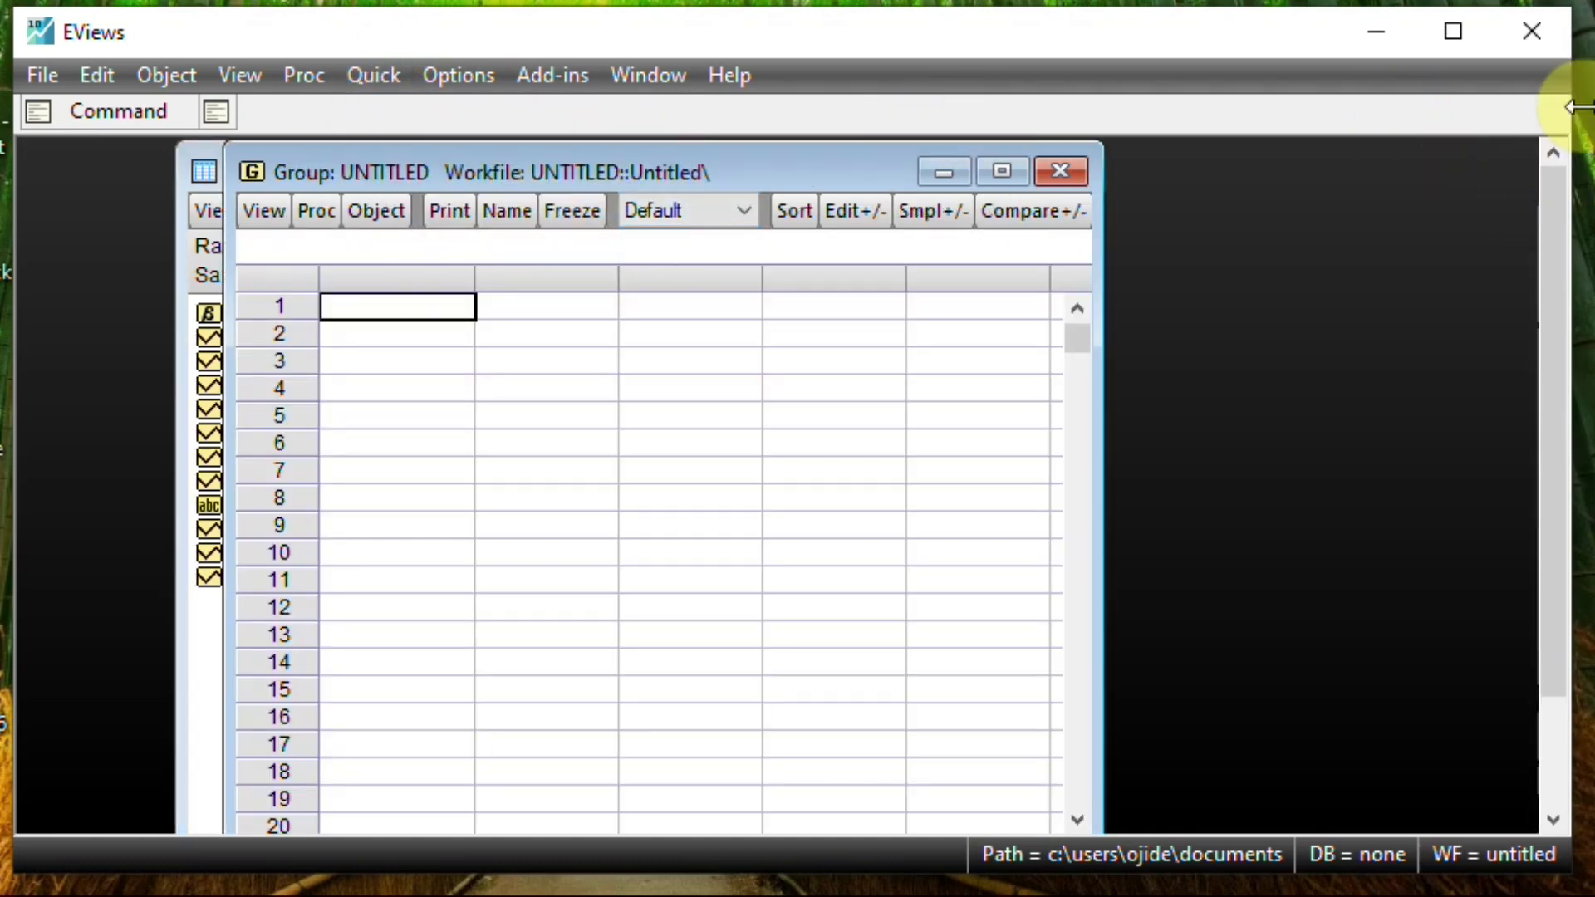
left_click(1063, 171)
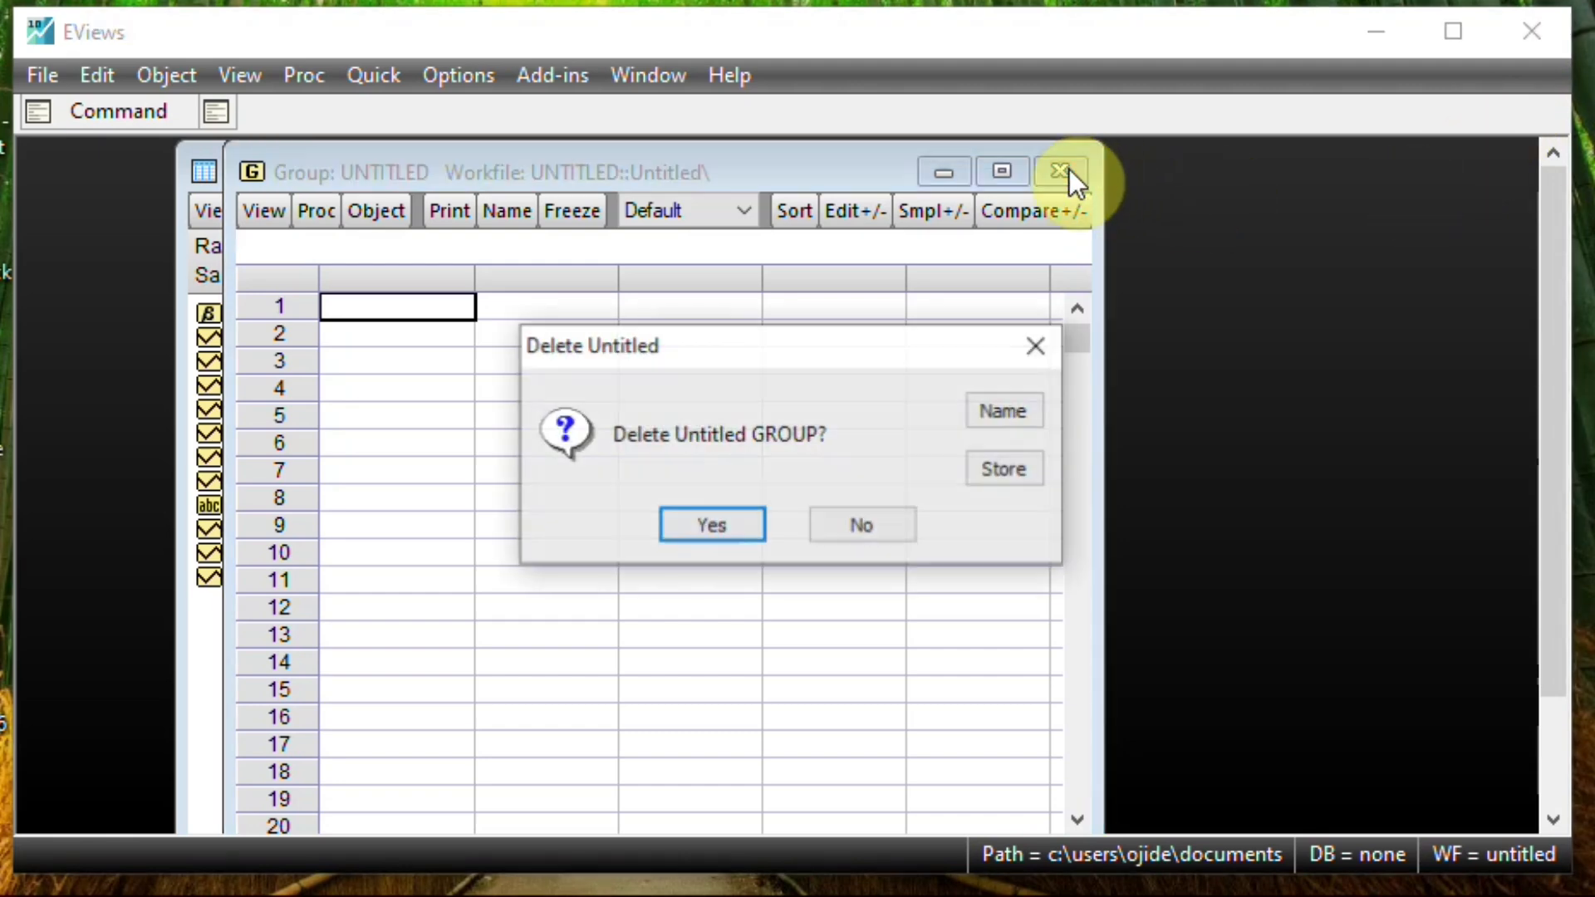
left_click(733, 527)
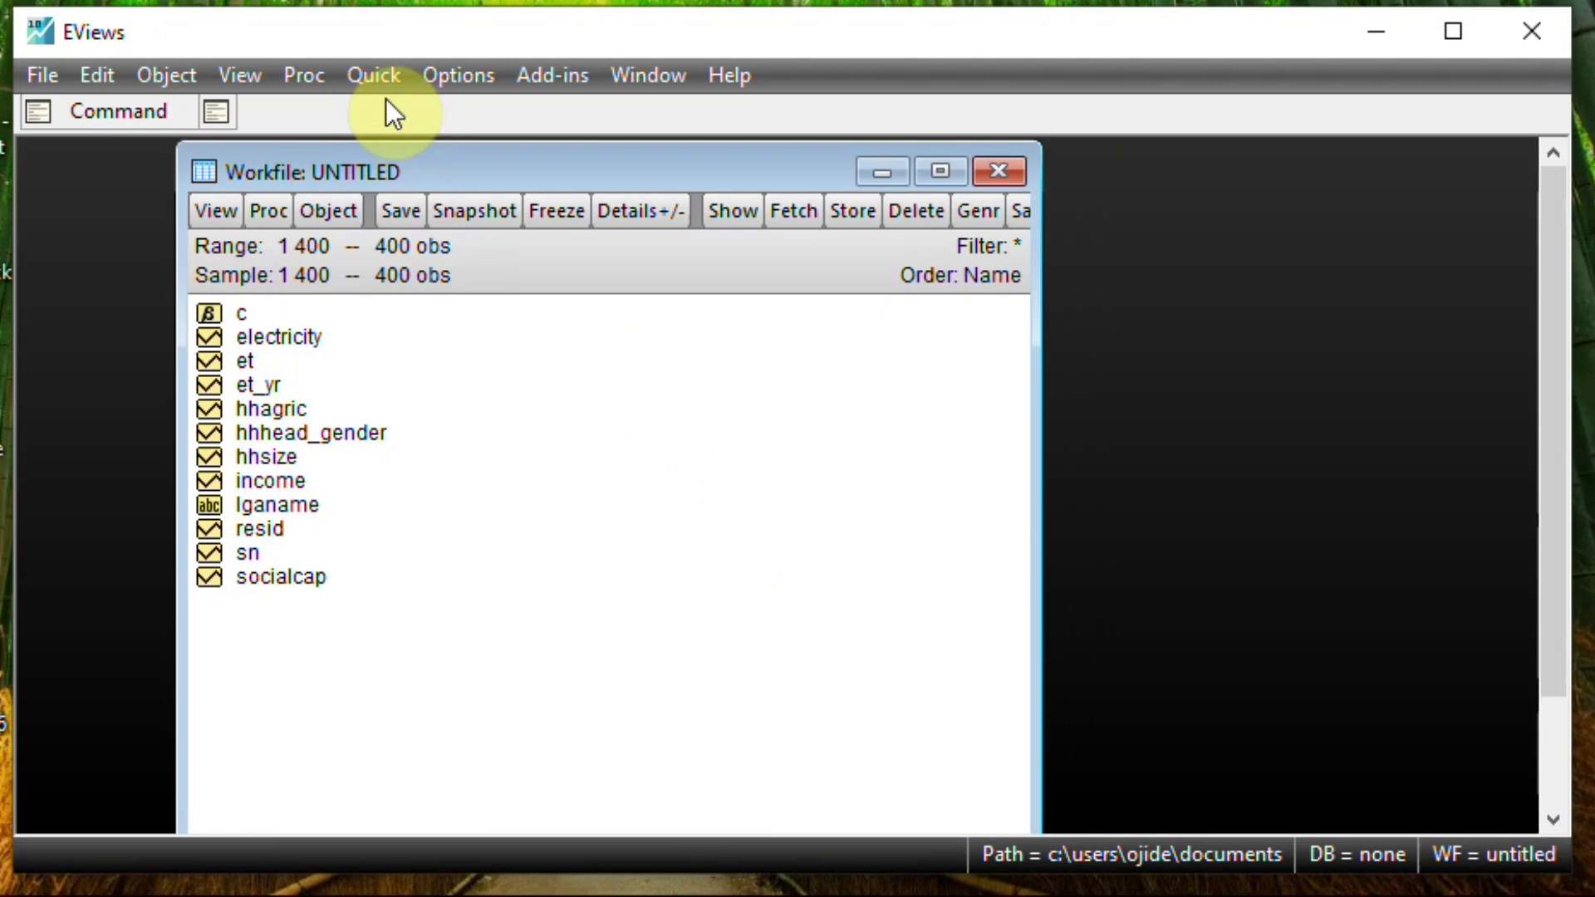
- Estimate a least squares equation with income as the dependent variable, a constant c and hhhead_gender as regressor, over sample 1 400
left_click(382, 76)
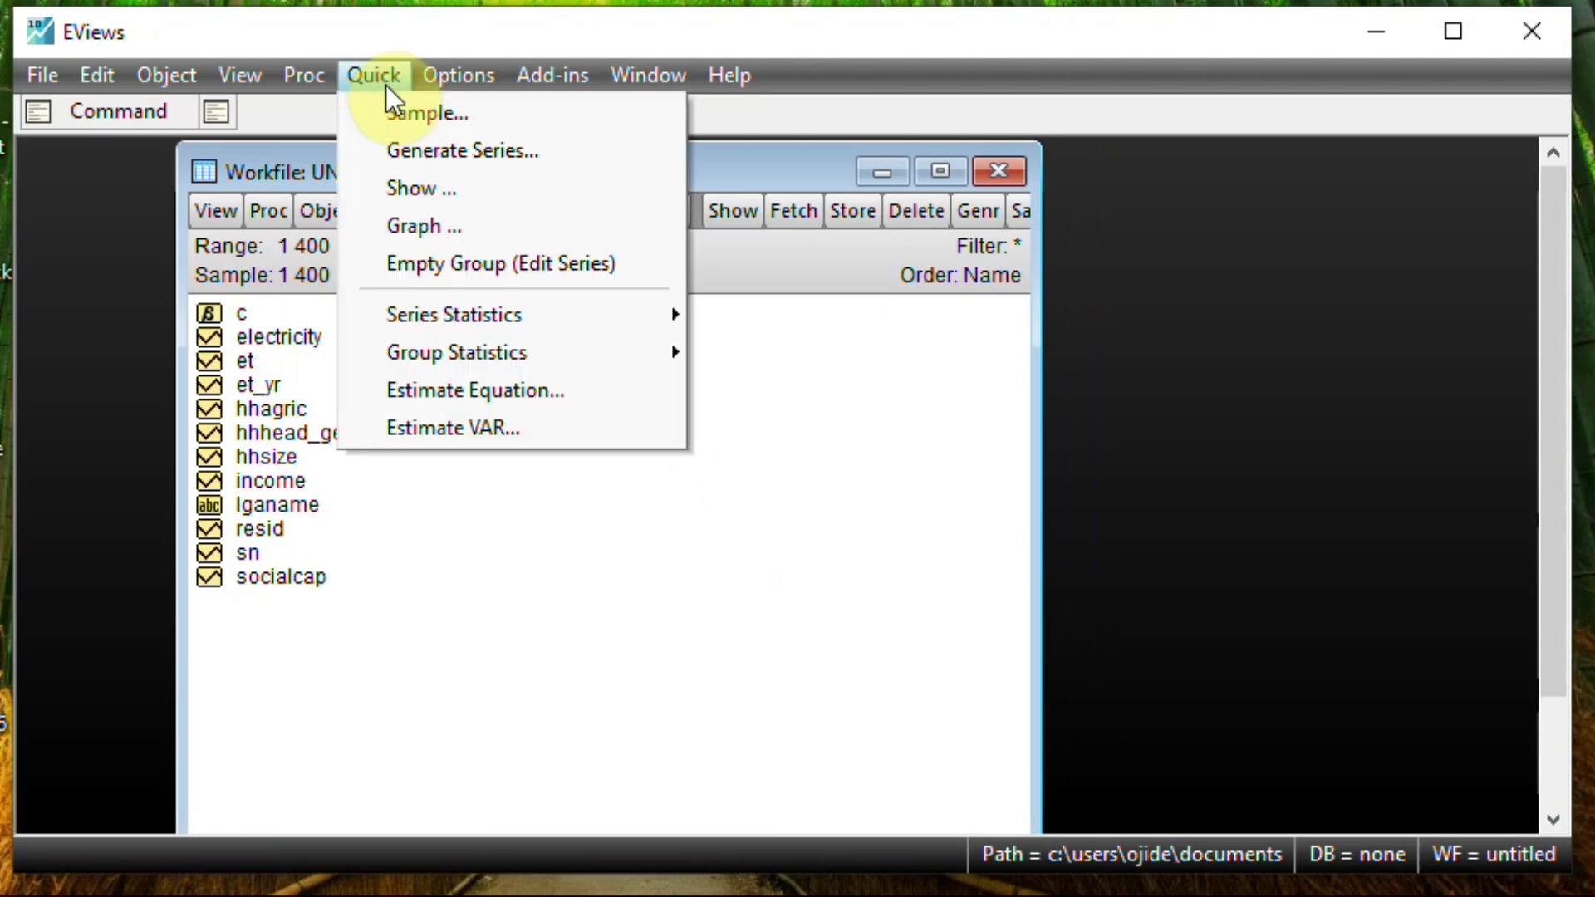
left_click(487, 387)
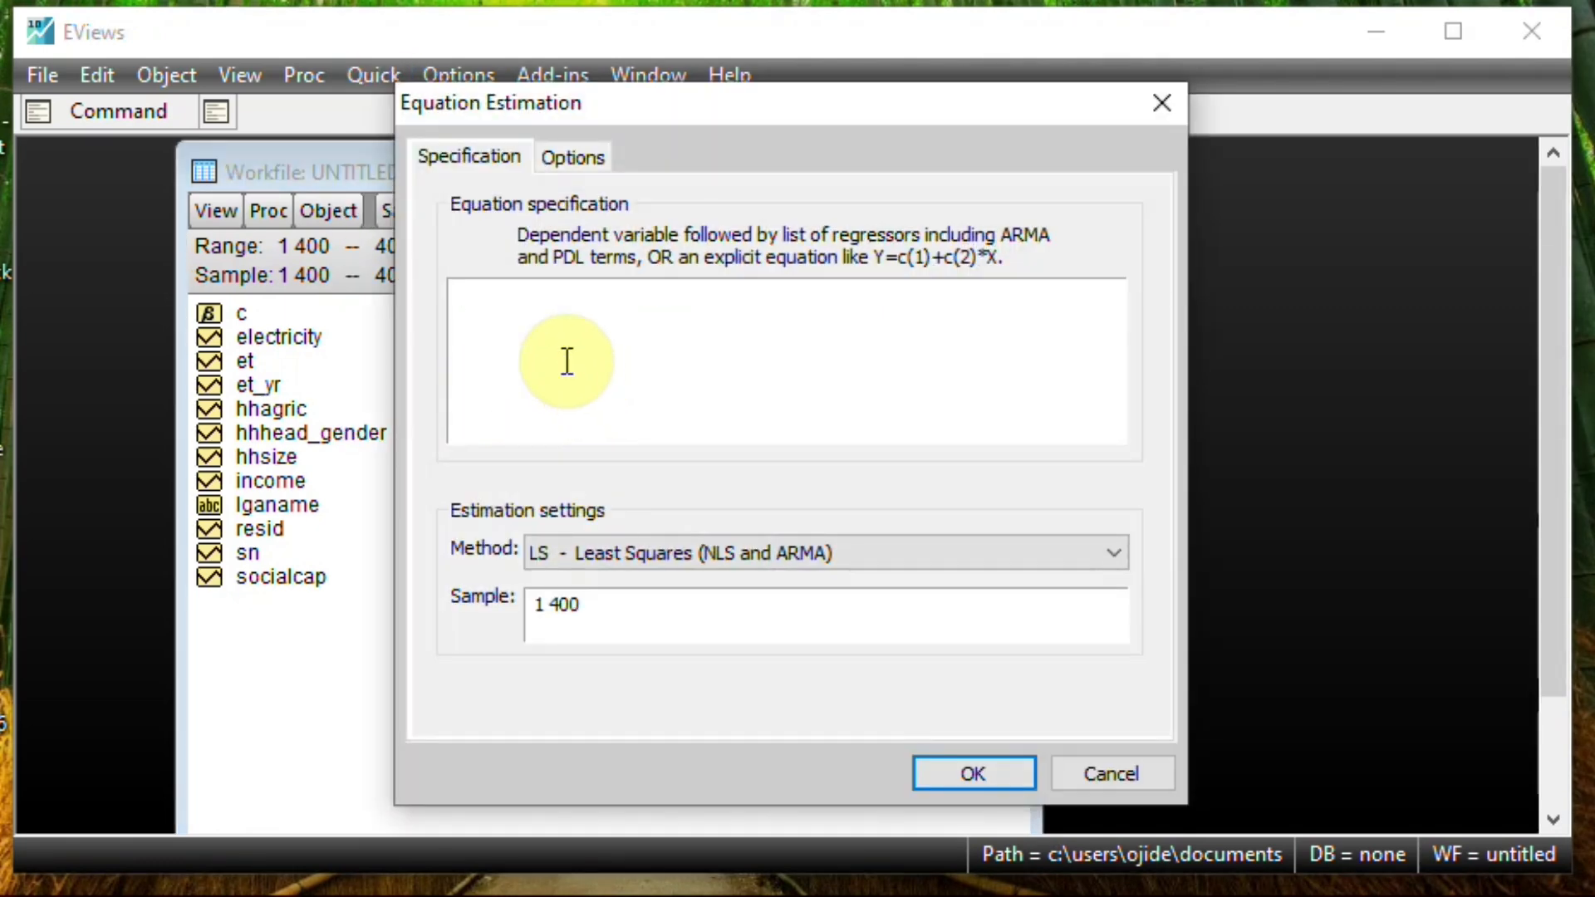
type("inco")
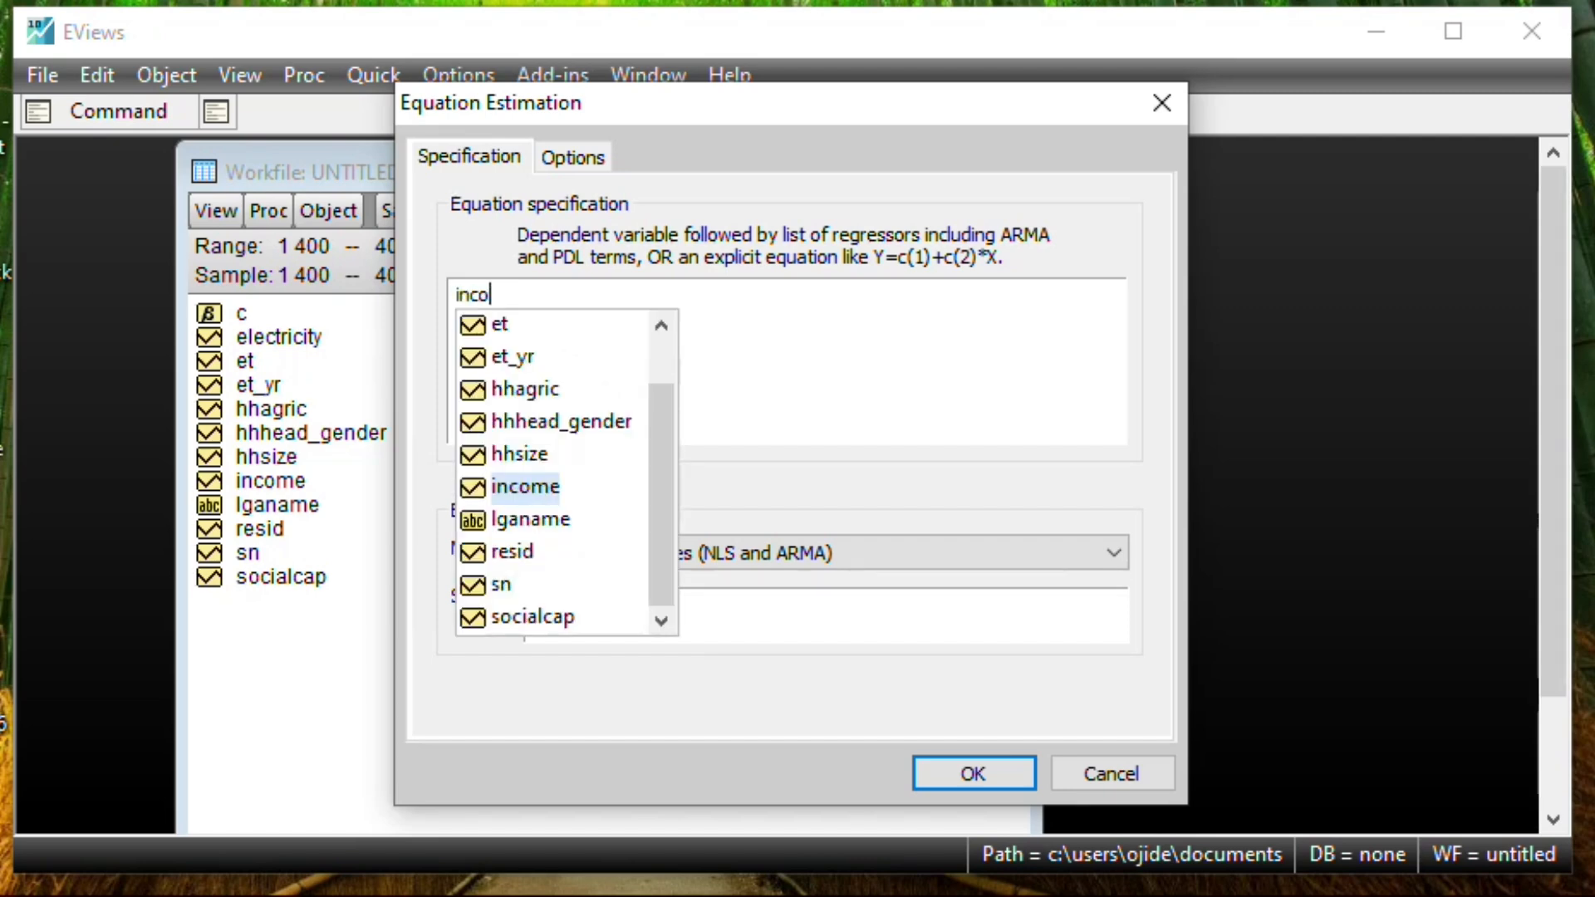
type("me")
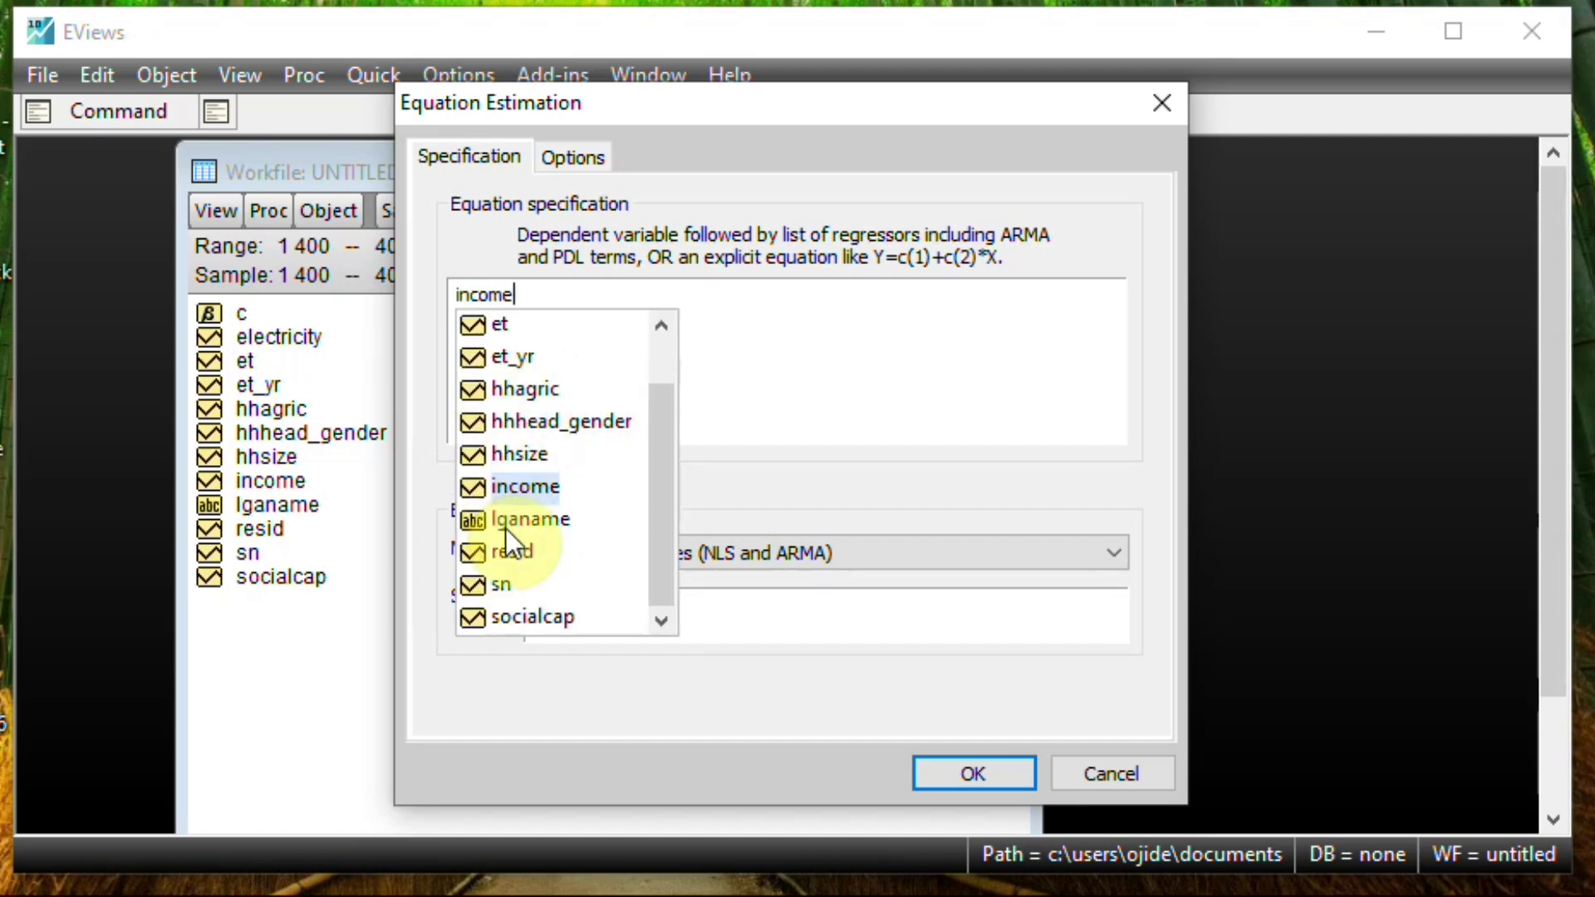
left_click(506, 492)
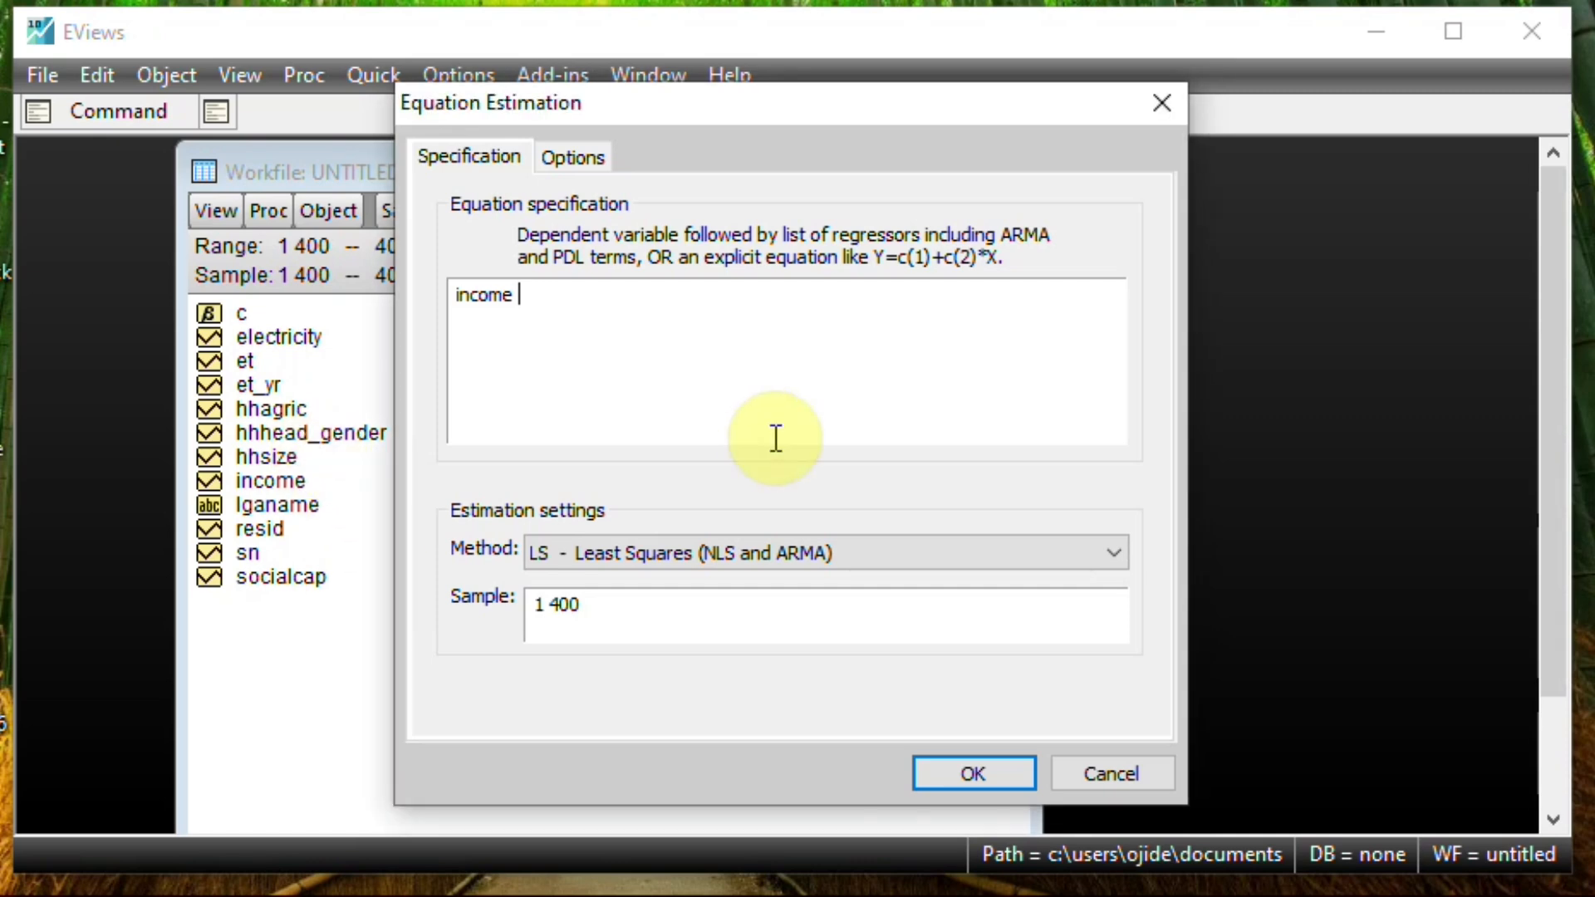
type("c ")
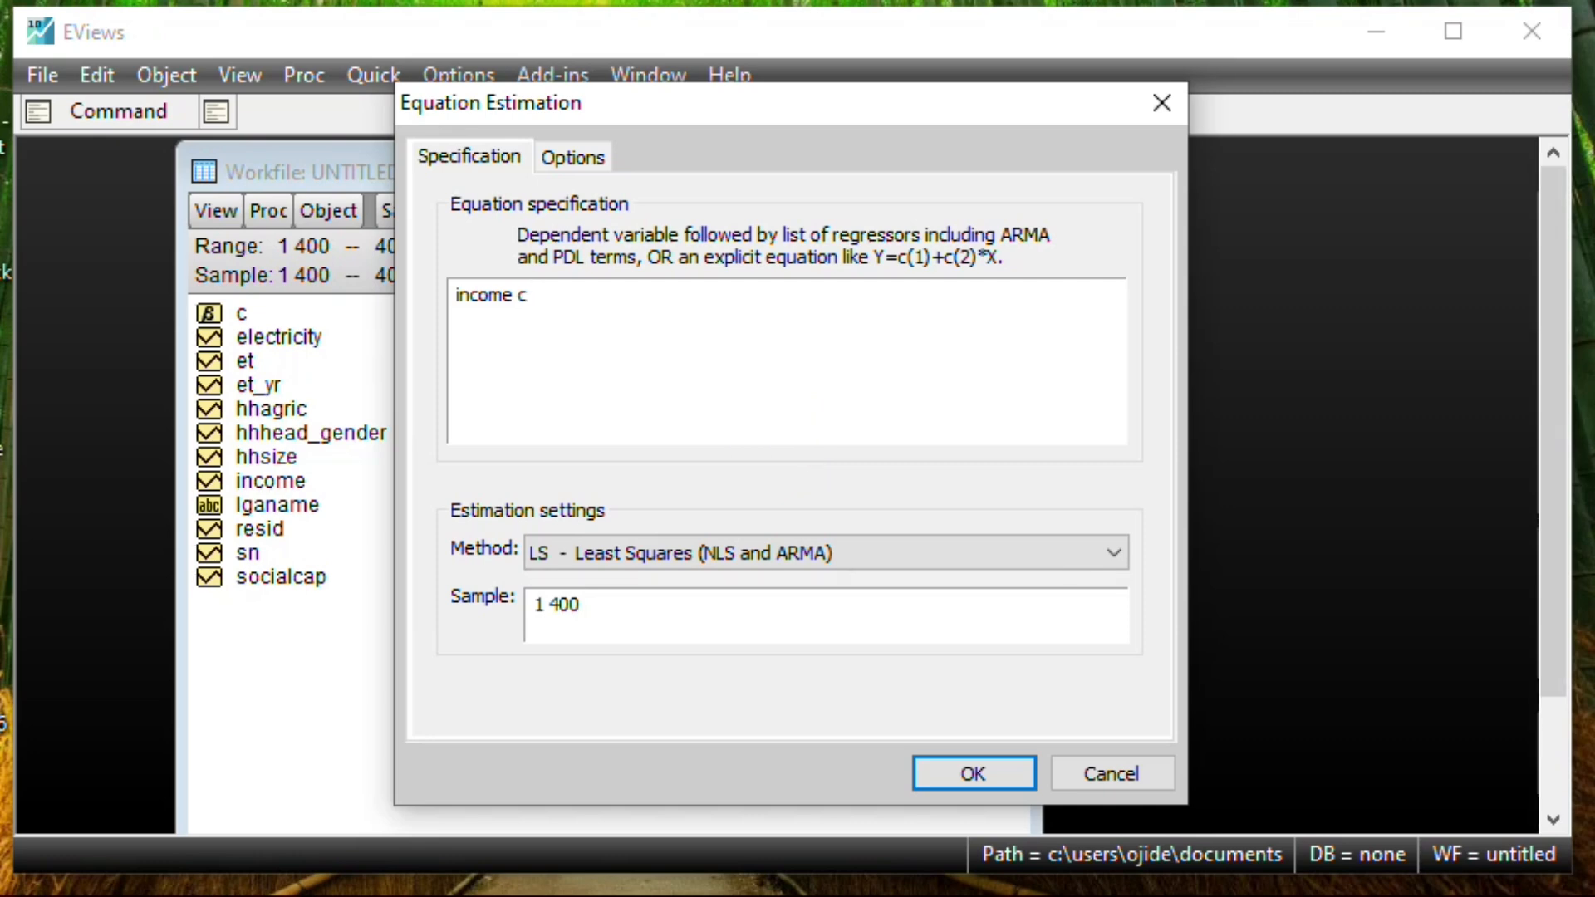
type("hhh")
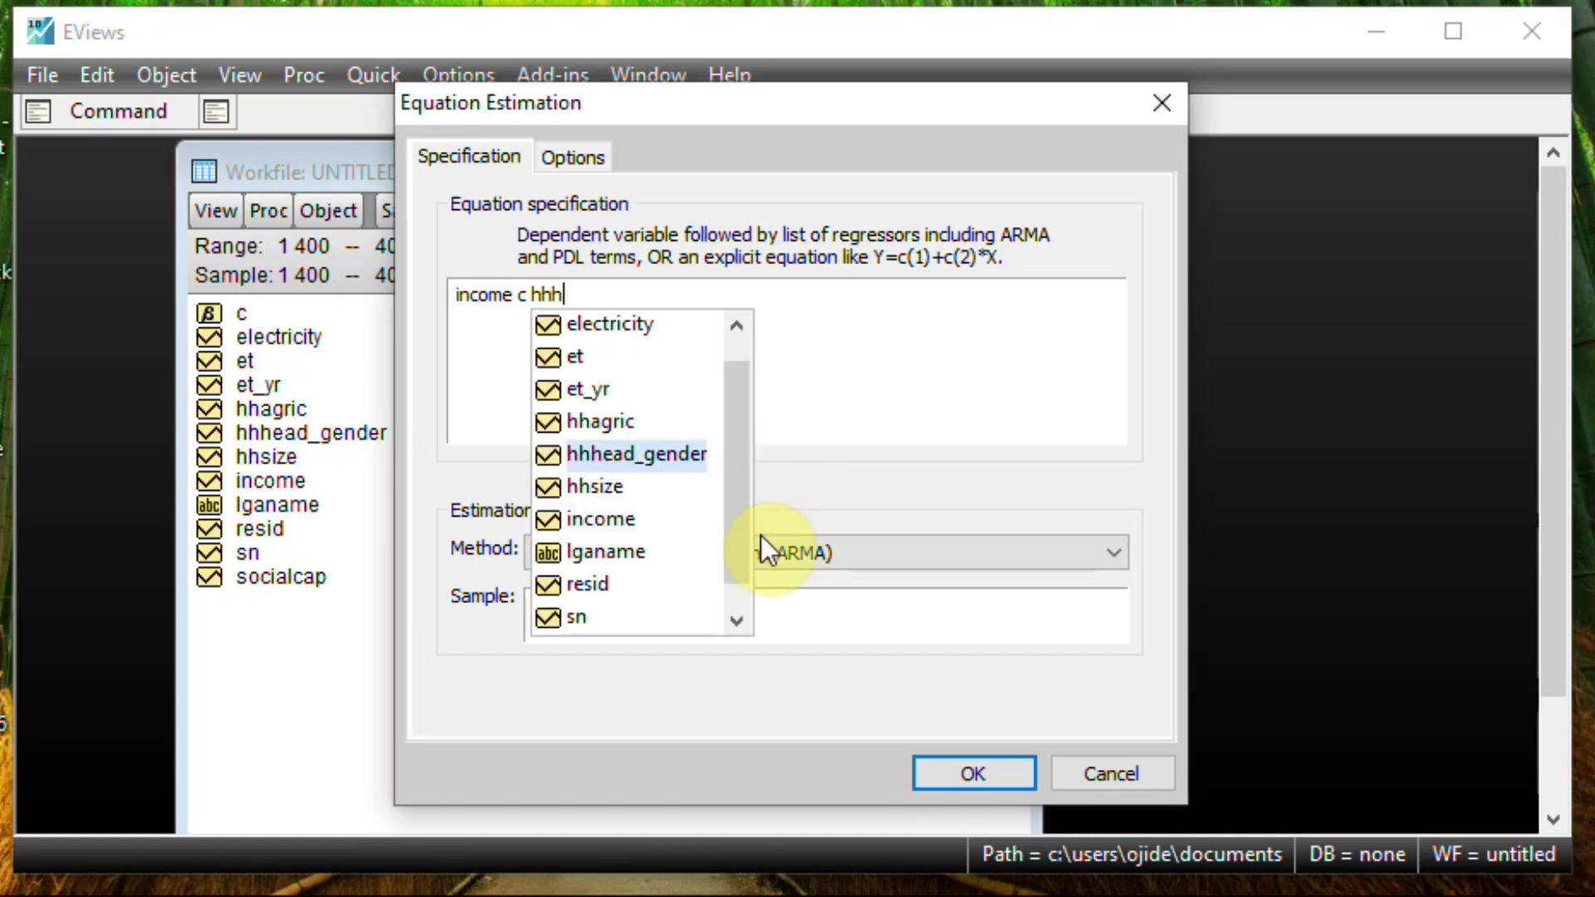
double_click(628, 454)
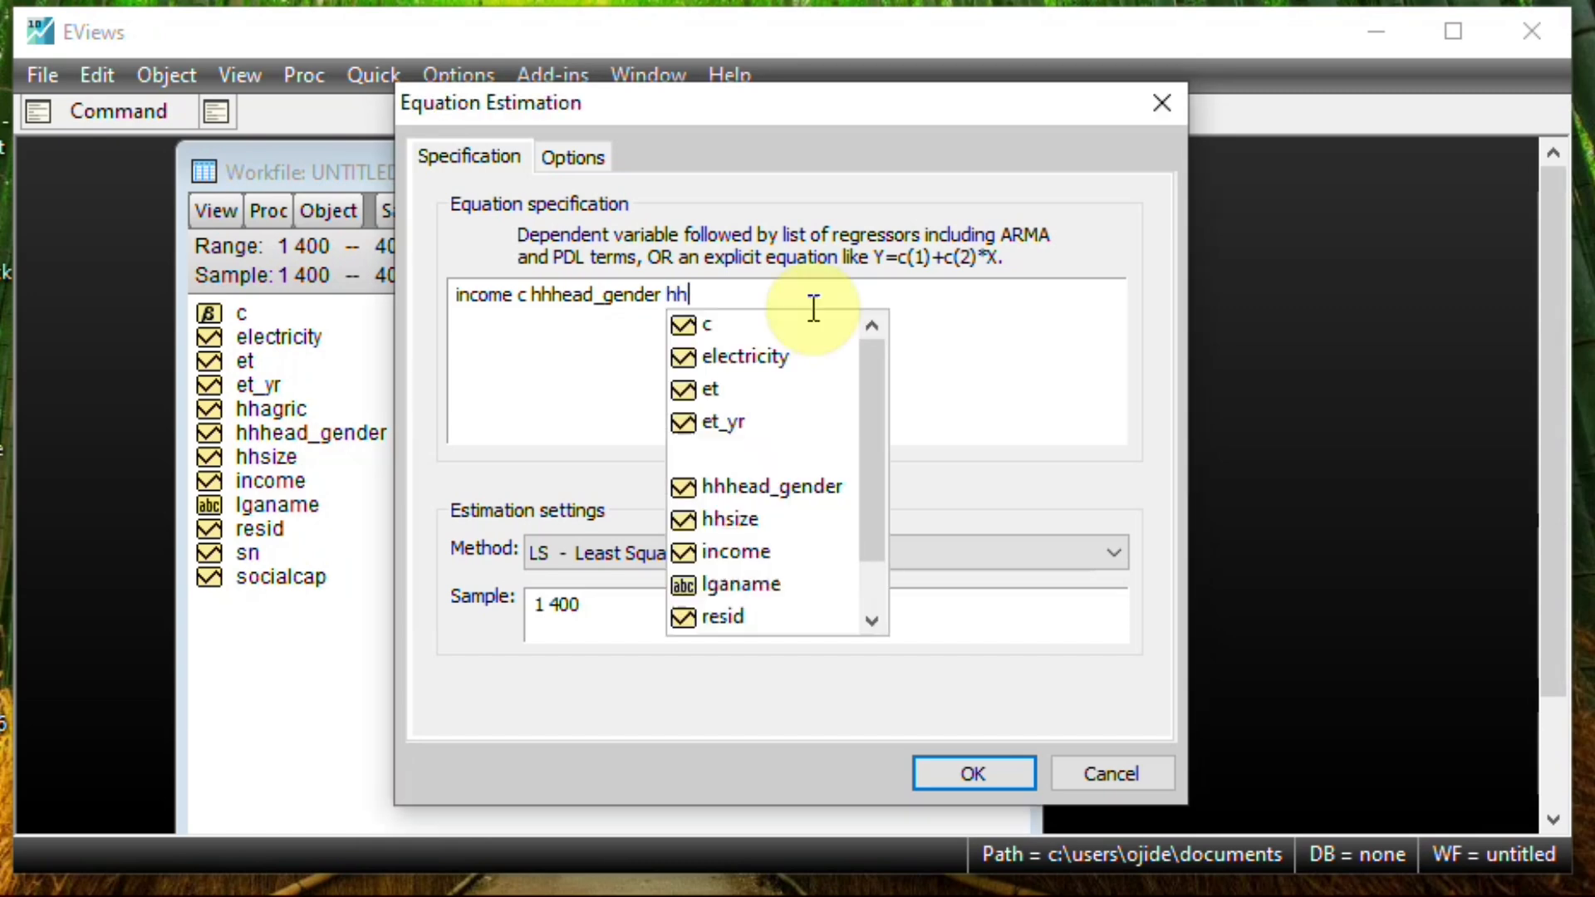
left_click(723, 516)
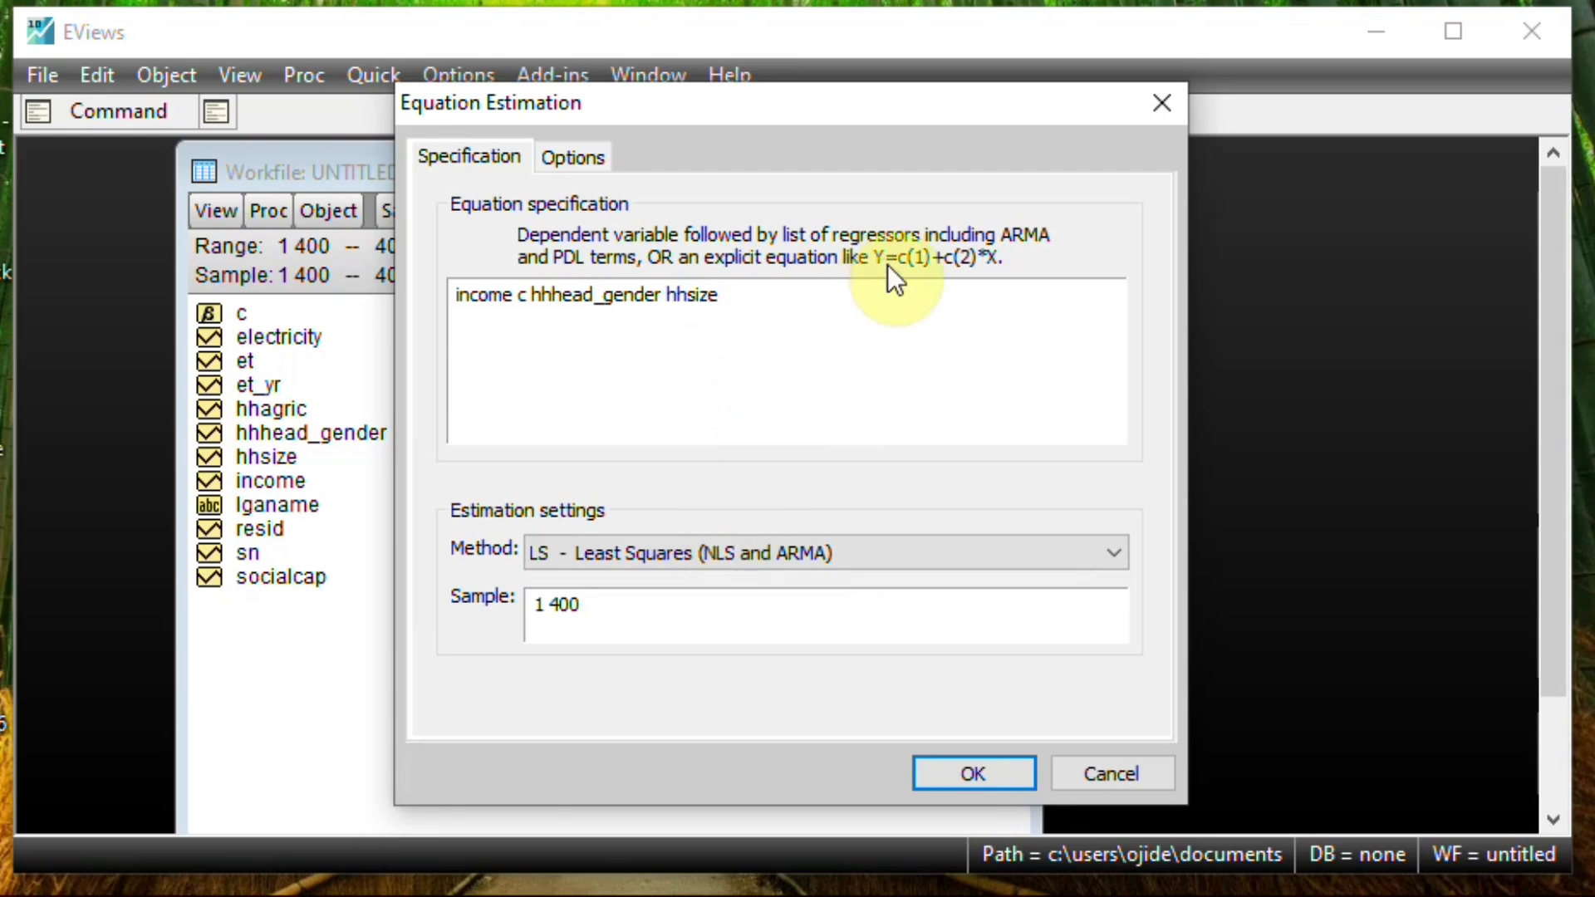
left_click_drag(723, 294, 669, 293)
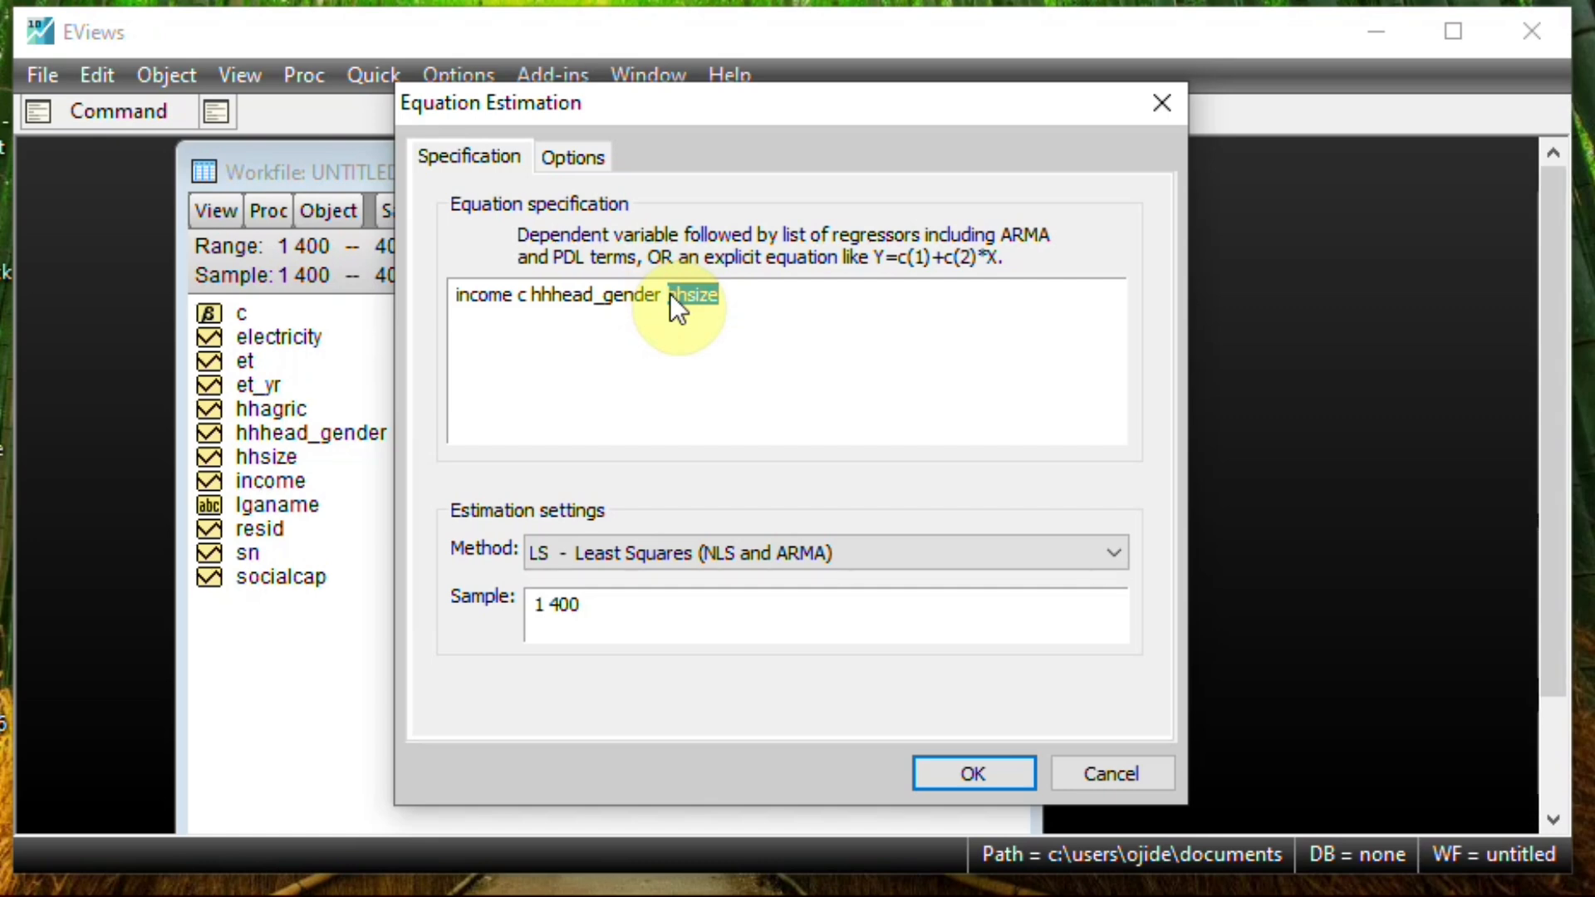
key("Delete")
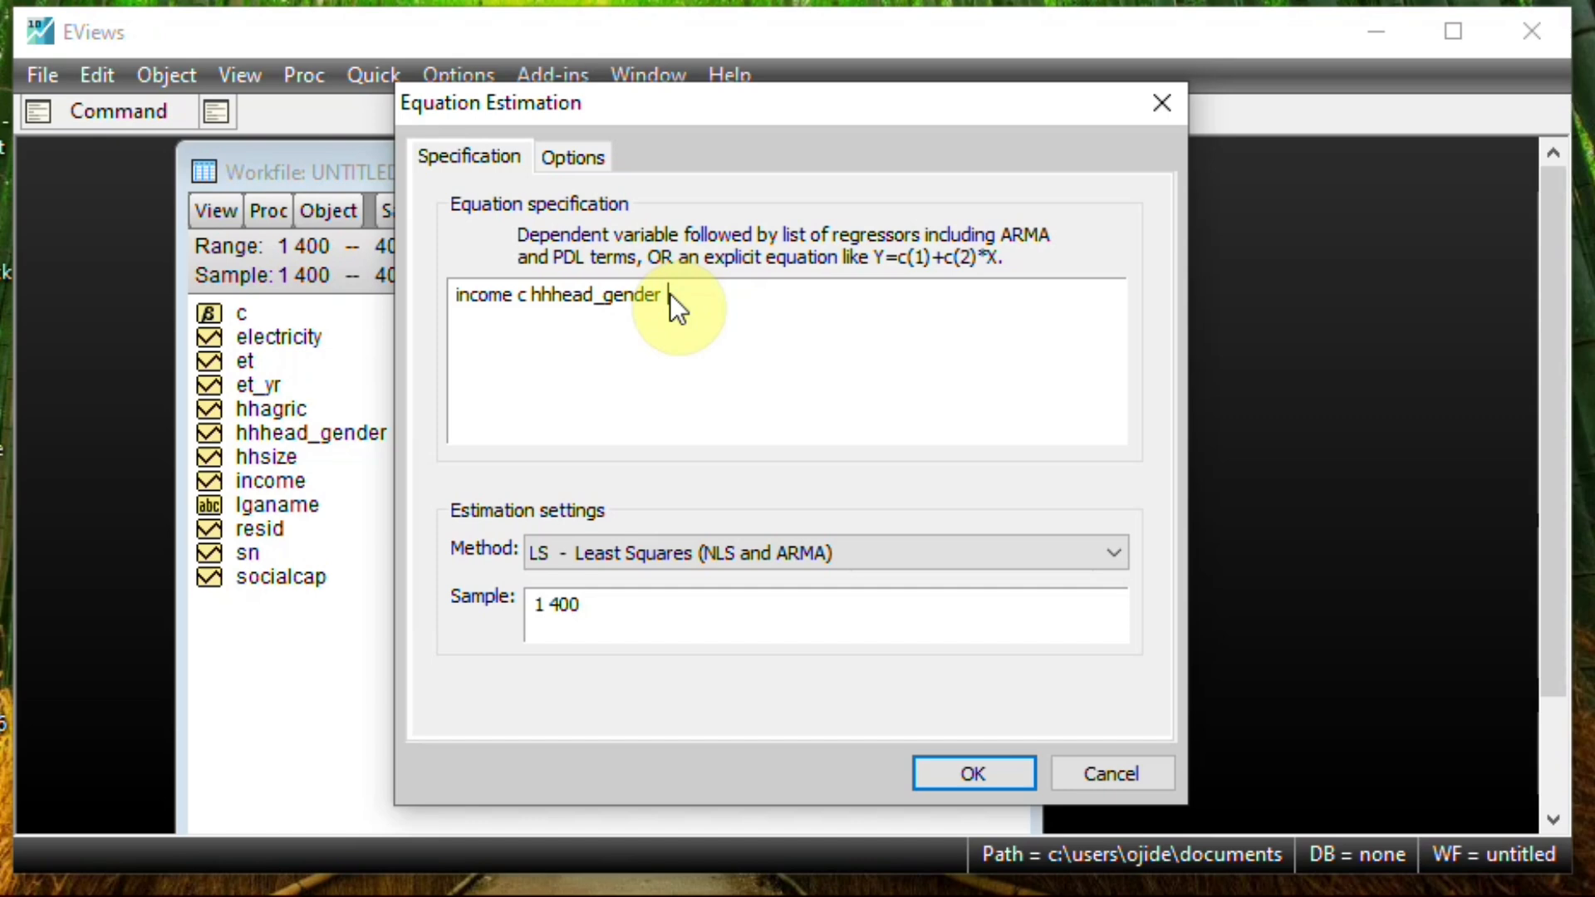
left_click(949, 774)
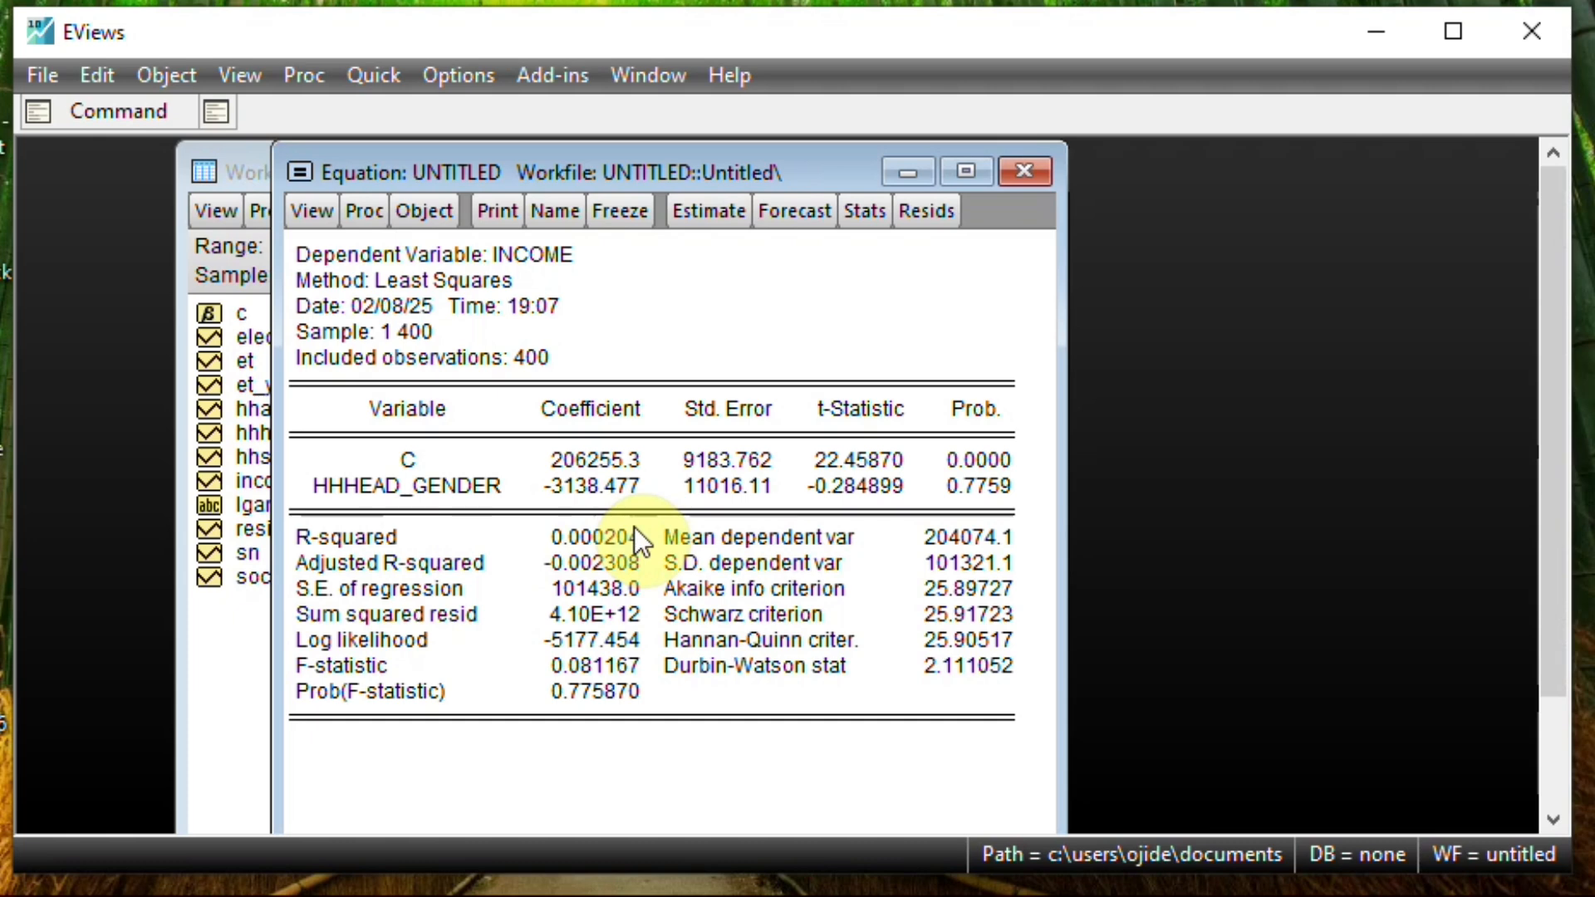
- Re-estimate the income equation with hhsize added as a regressor, and close the equation by deleting it unnamed
left_click(709, 210)
left_click(653, 370)
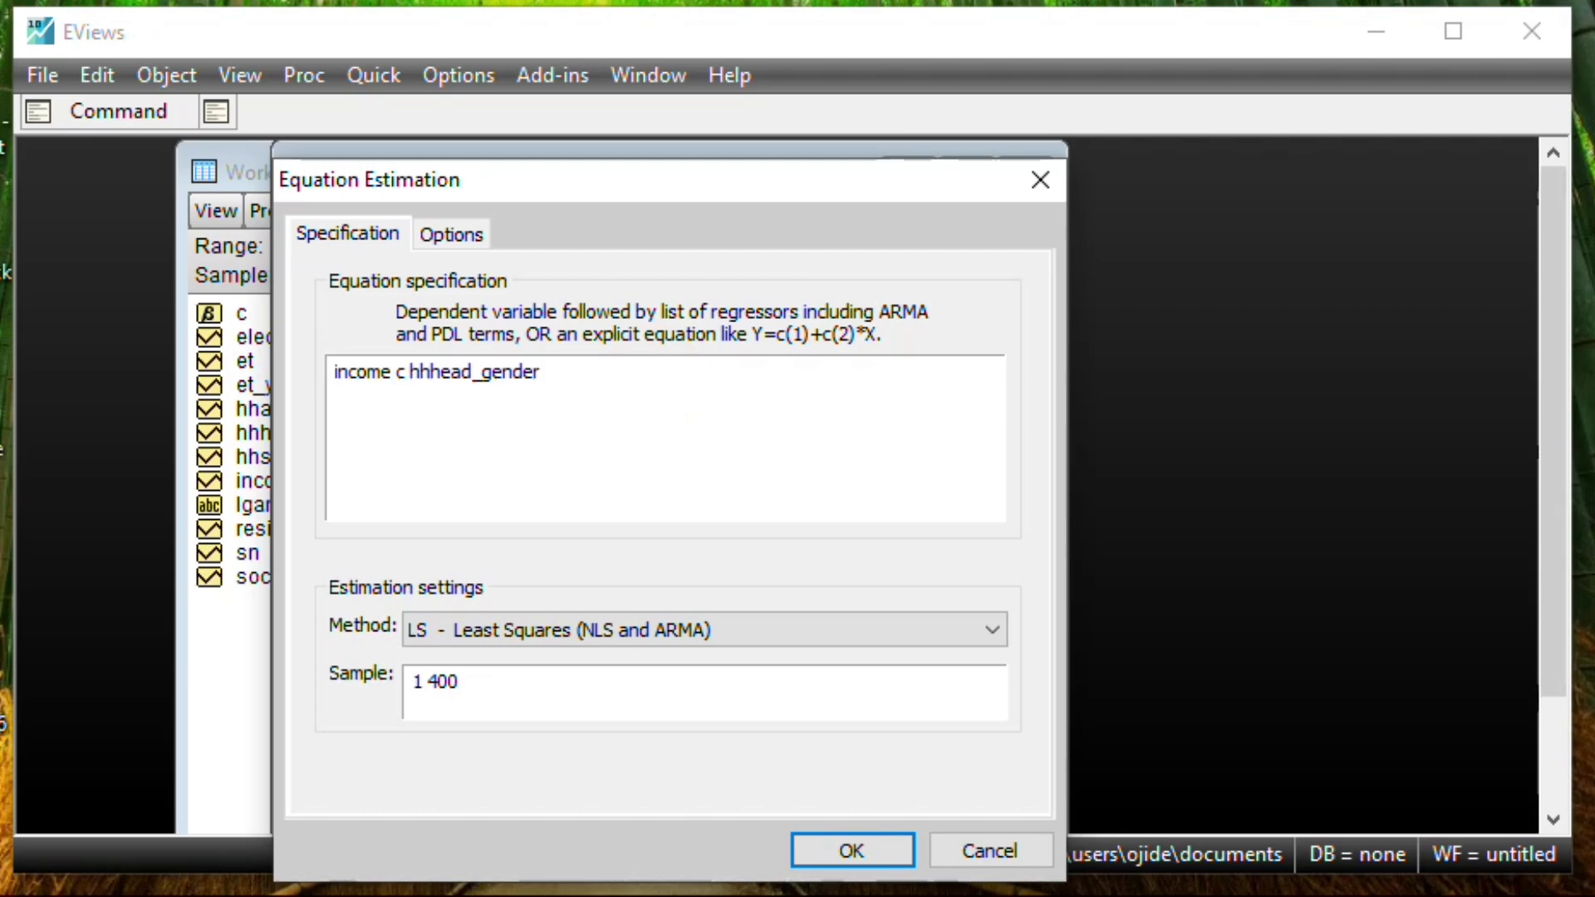
type("hhsize")
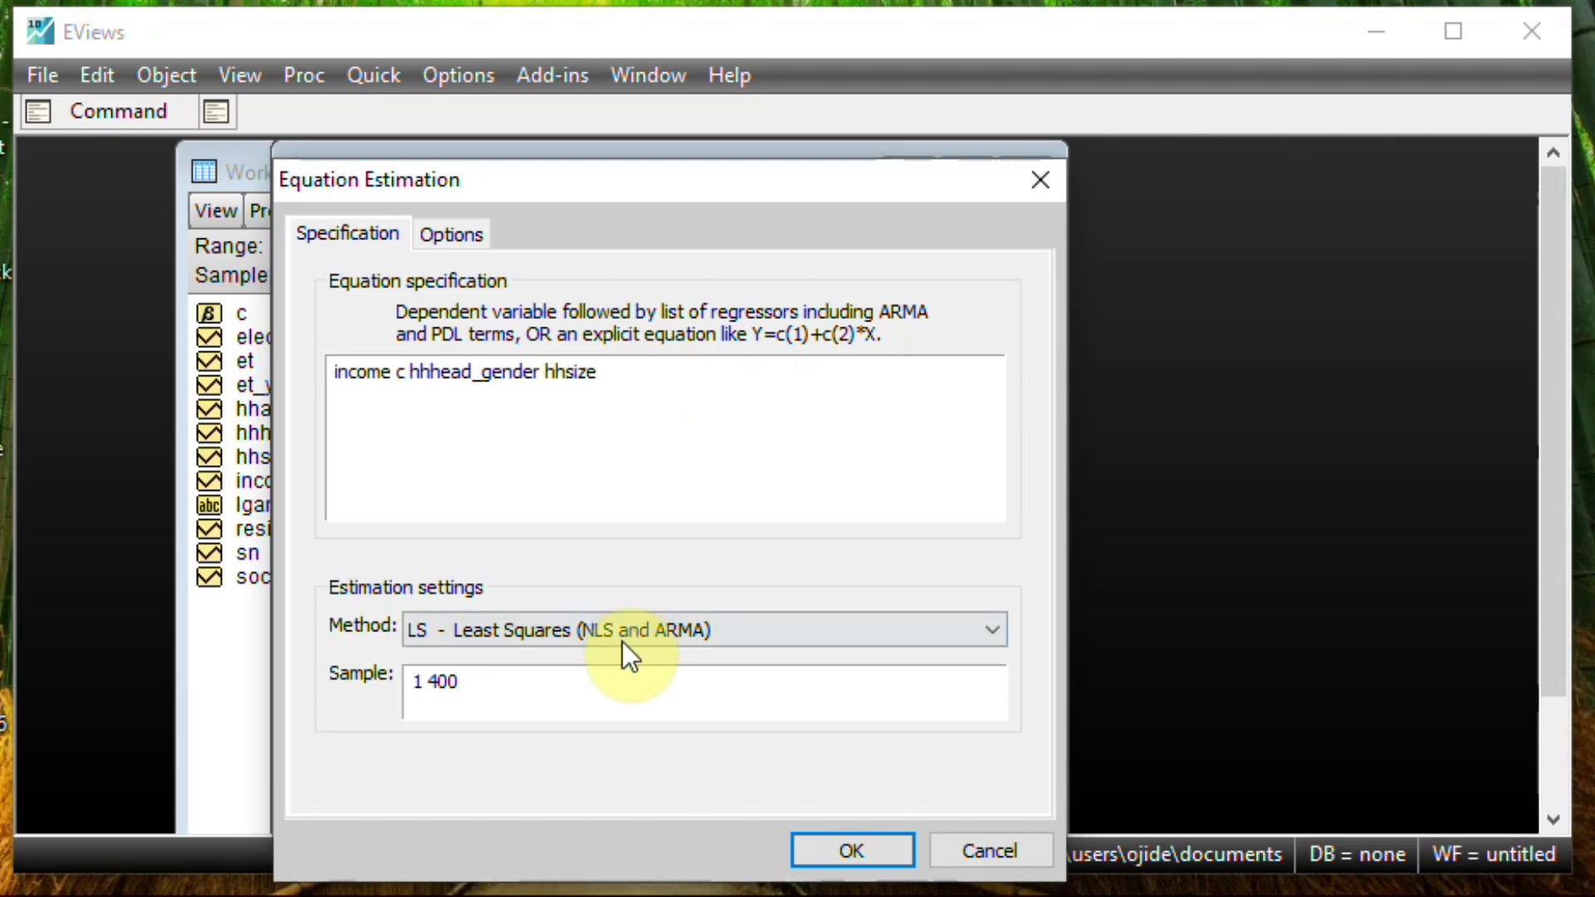
left_click(845, 846)
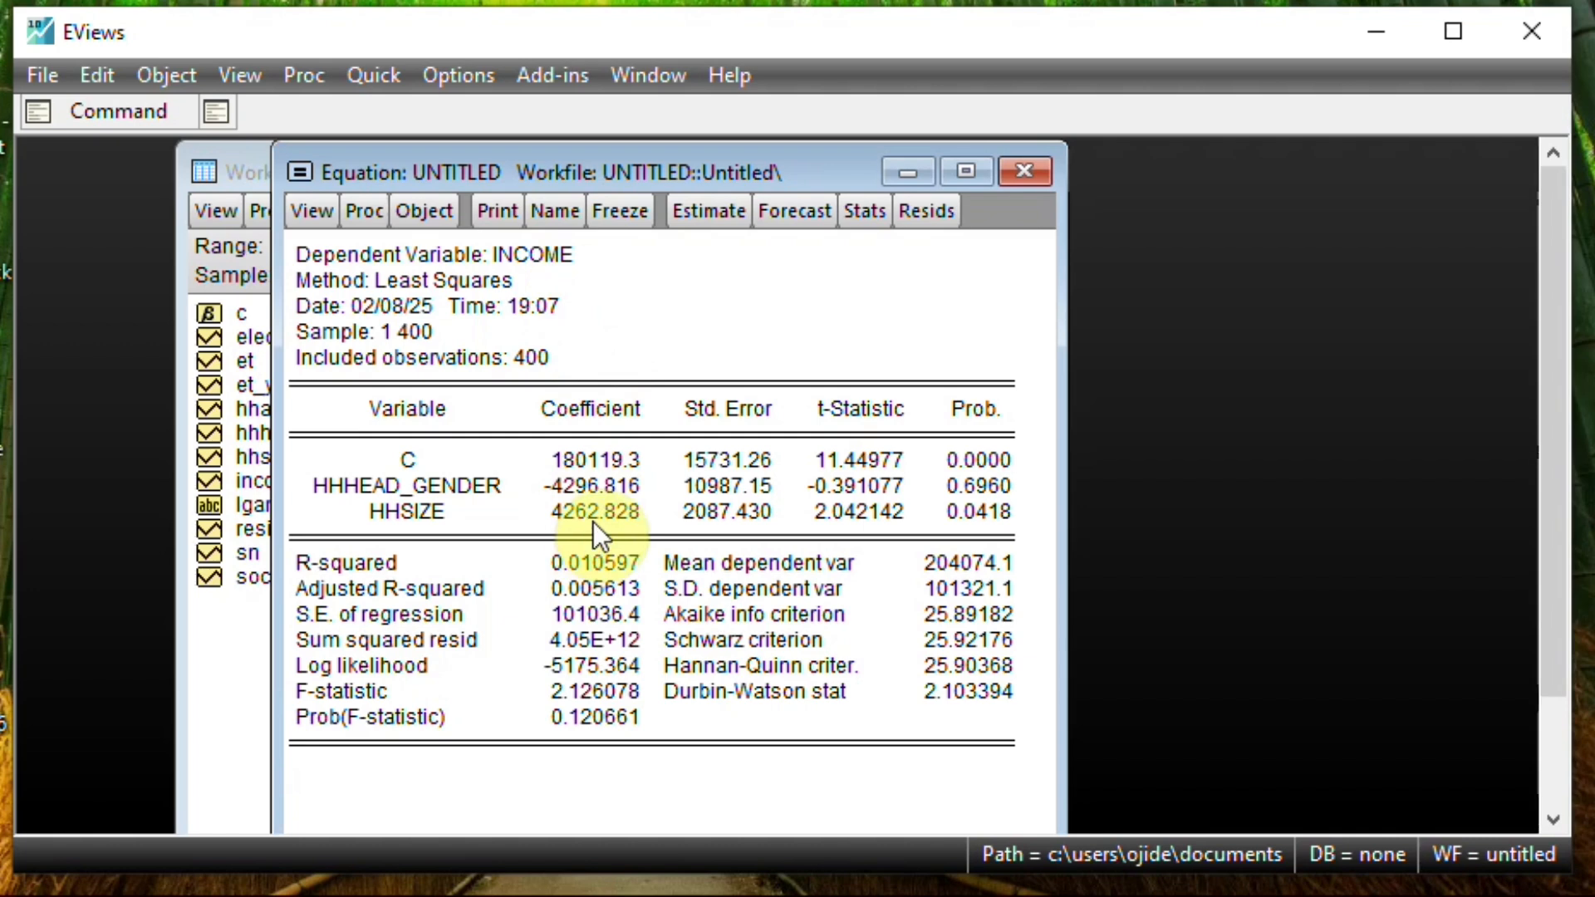
left_click(1024, 172)
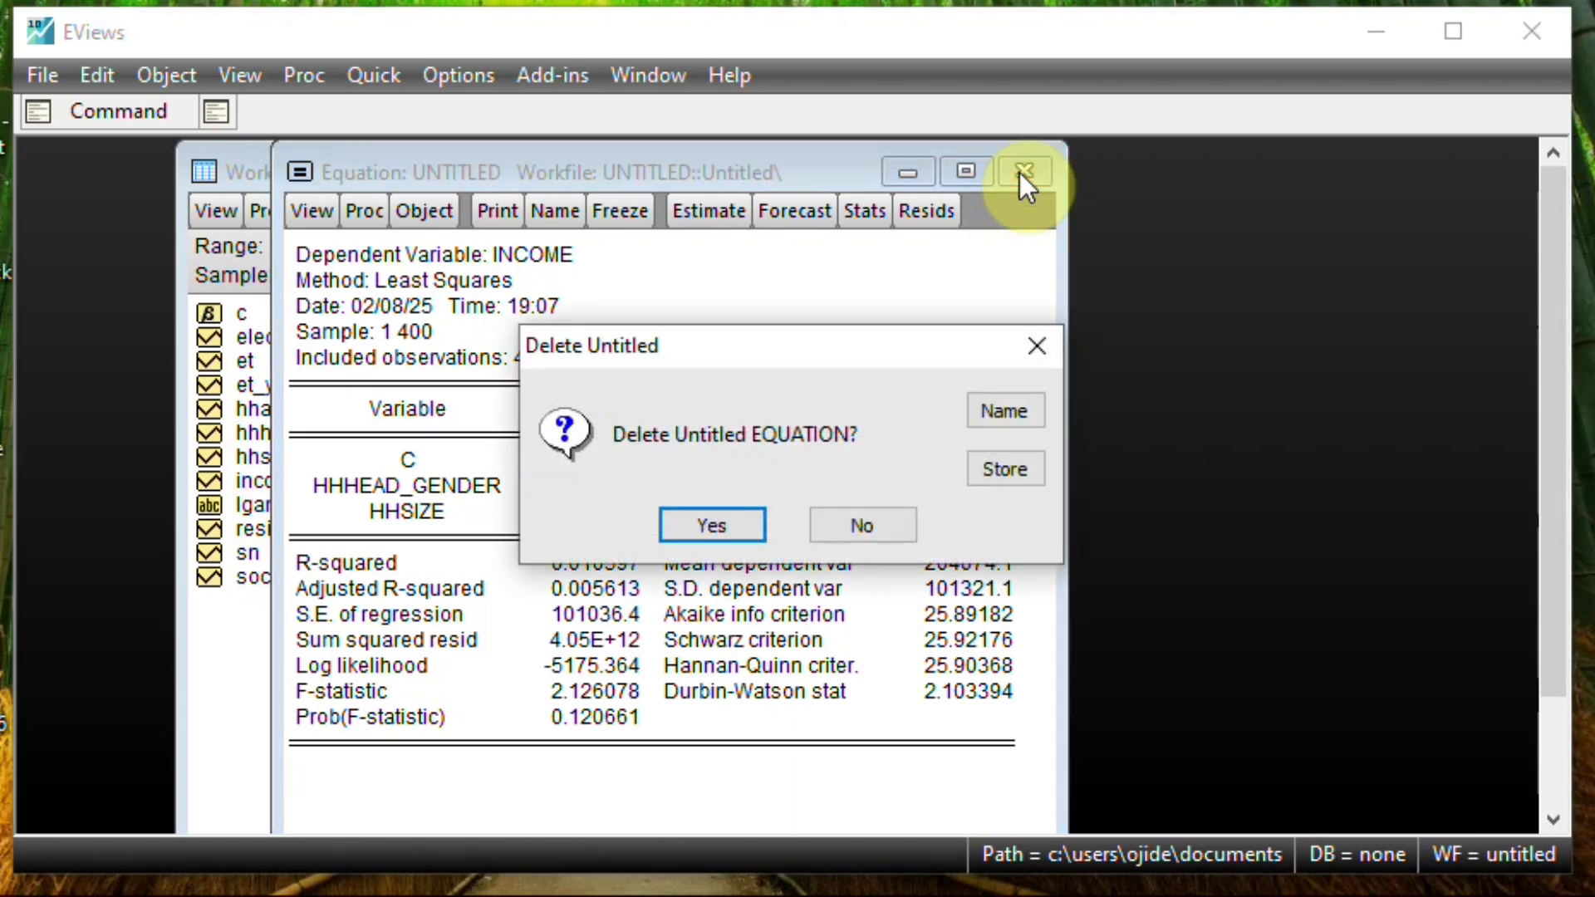
left_click(735, 525)
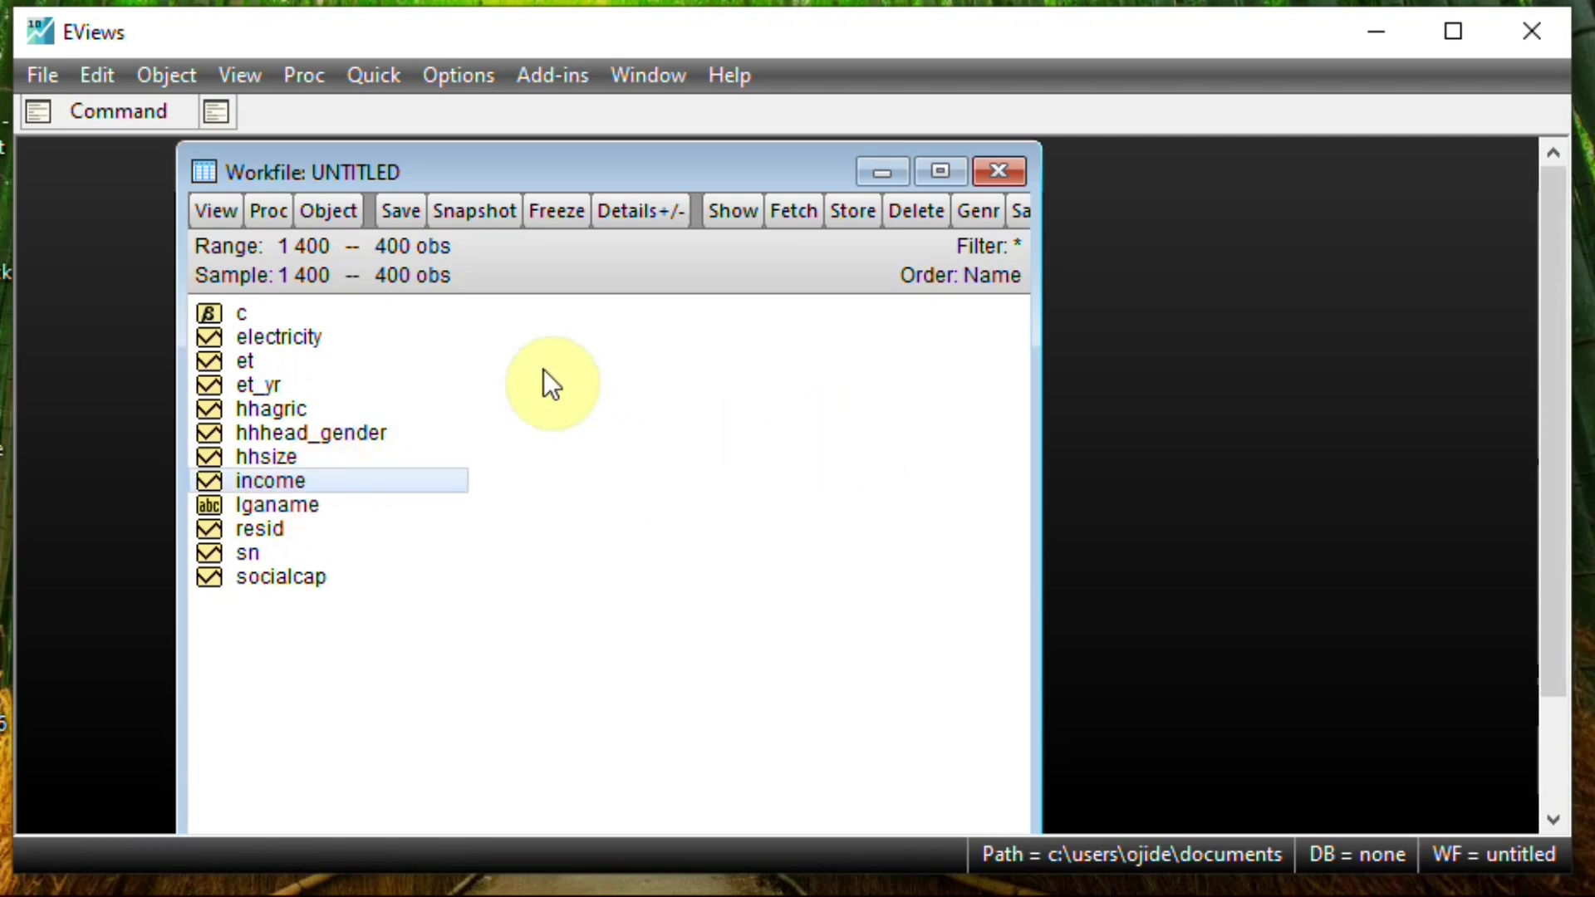
- Open income, electricity, et_yr, hhagric, hhhead_gender, hhsize and socialcap together as an equation, with income as the dependent variable
left_click(304, 340, "ctrl")
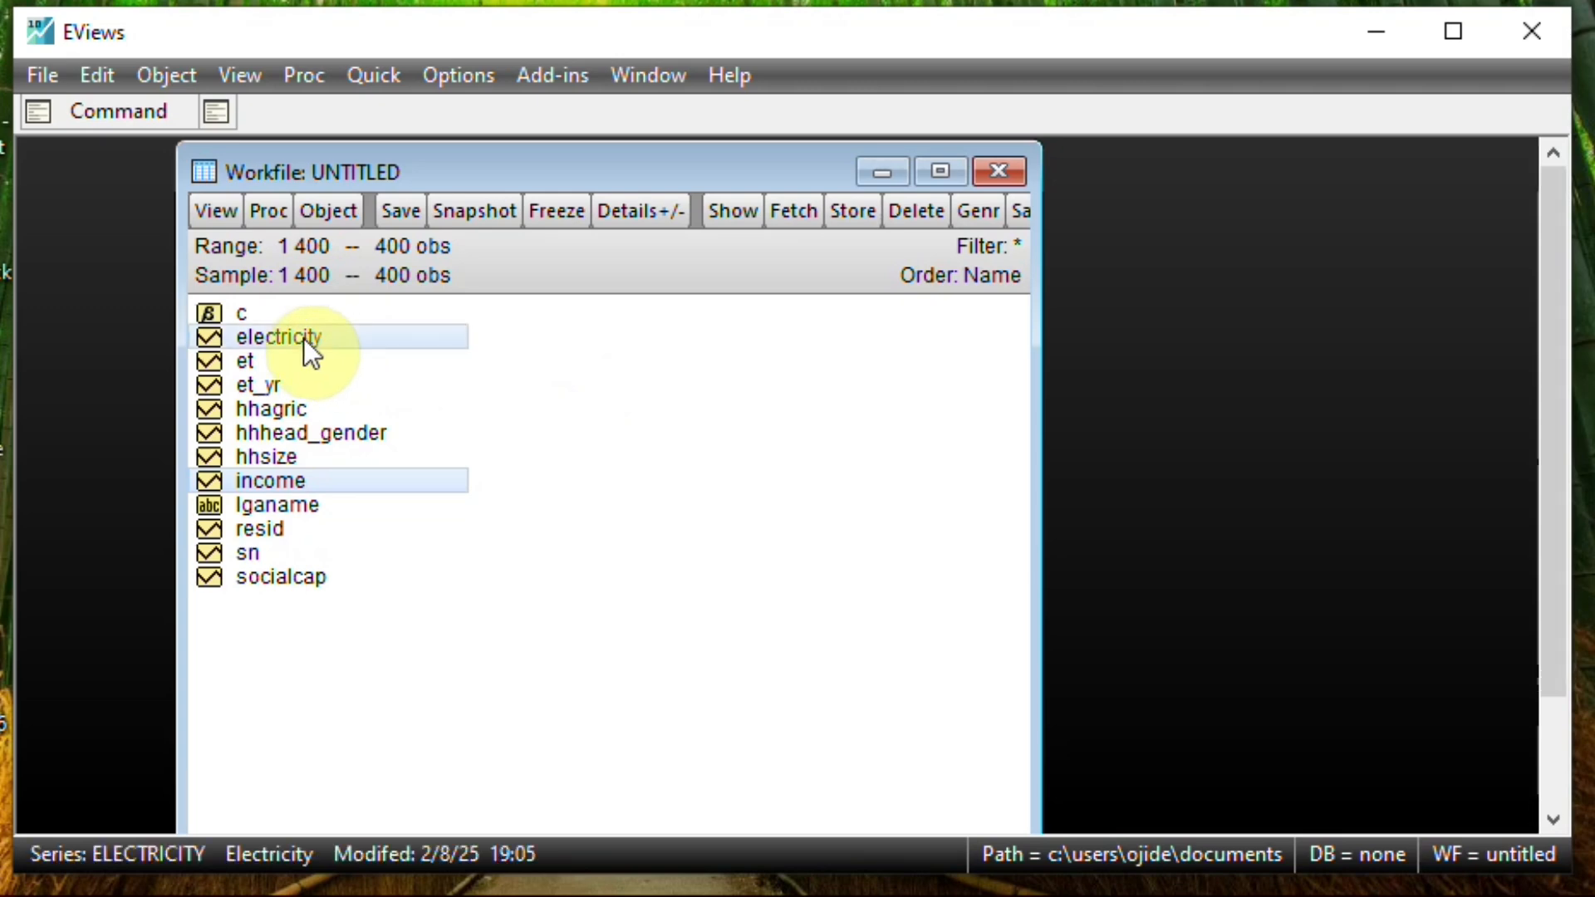
left_click(272, 391, "ctrl")
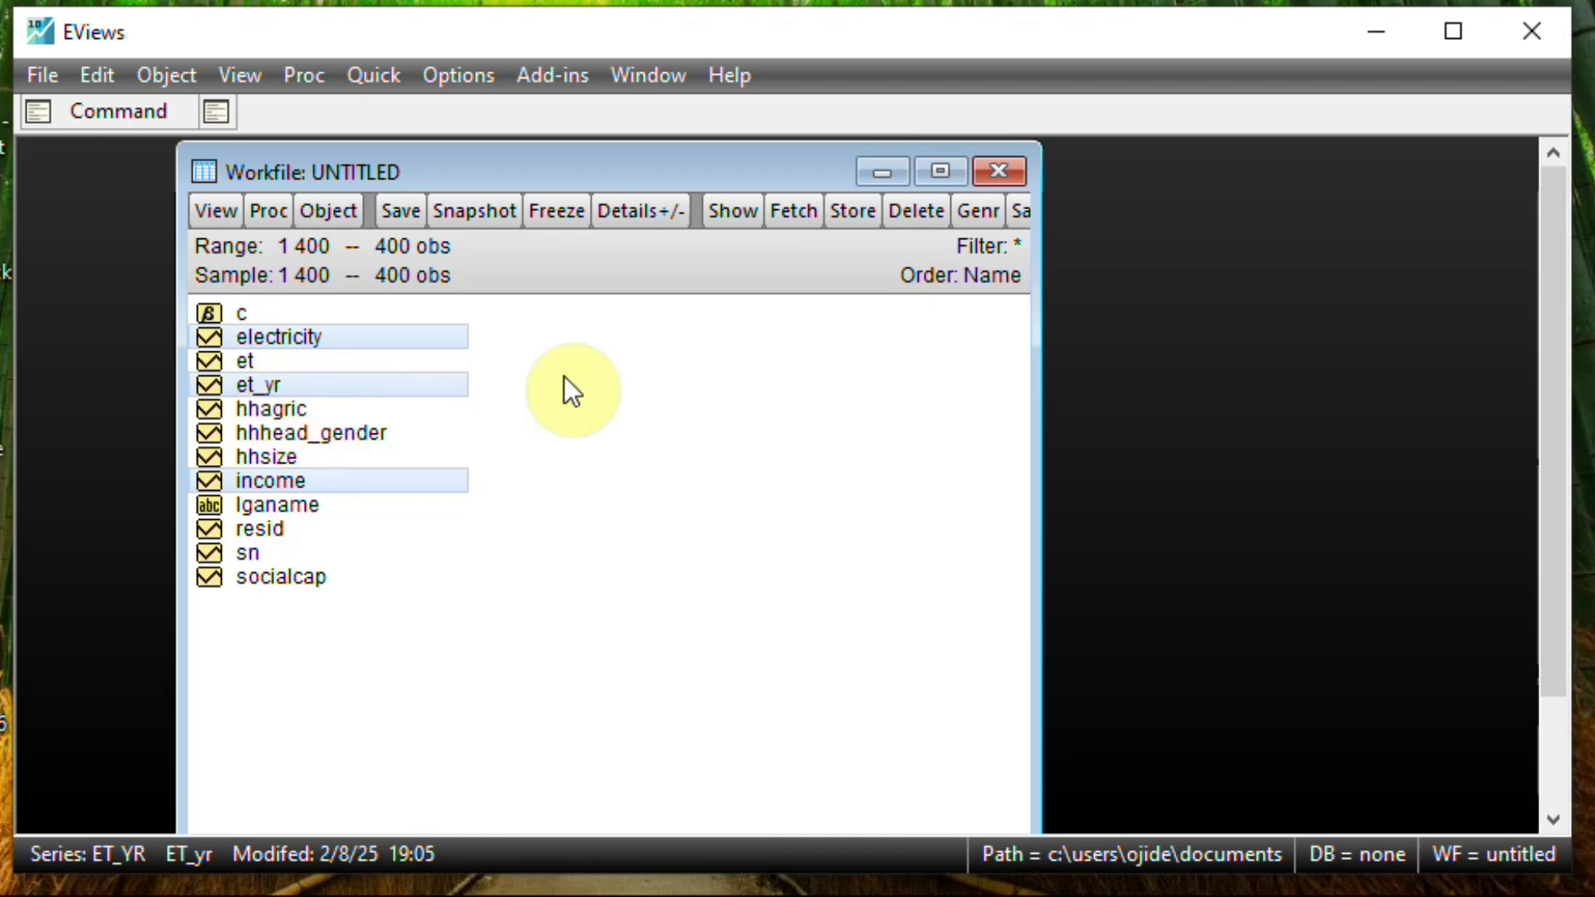
left_click(292, 416, "ctrl")
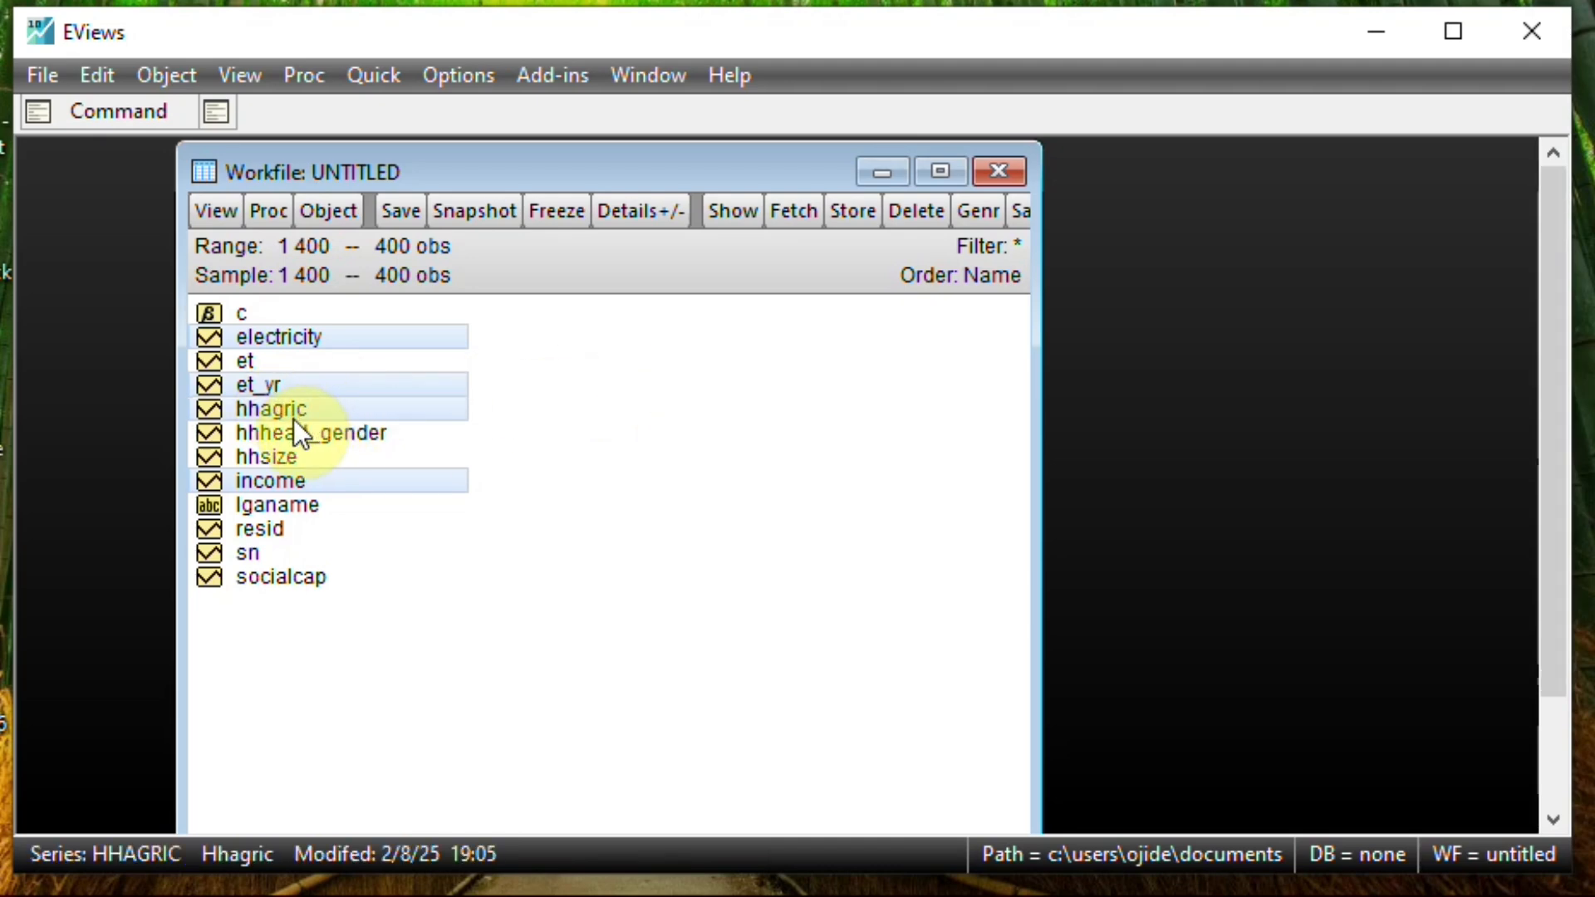
left_click(363, 439, "ctrl")
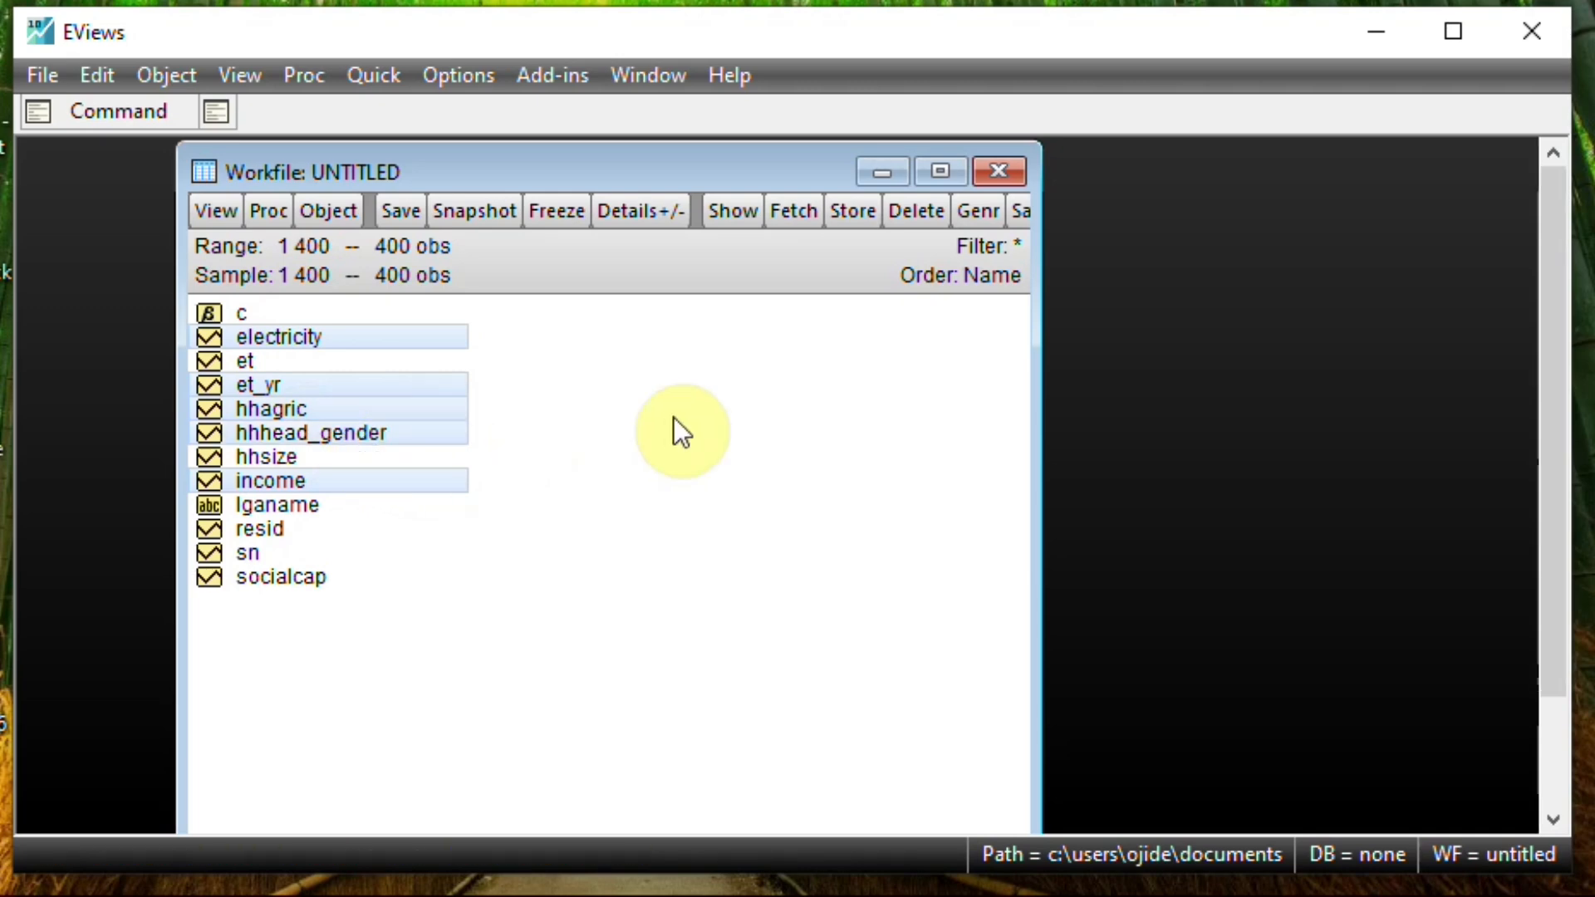
left_click(347, 456, "ctrl")
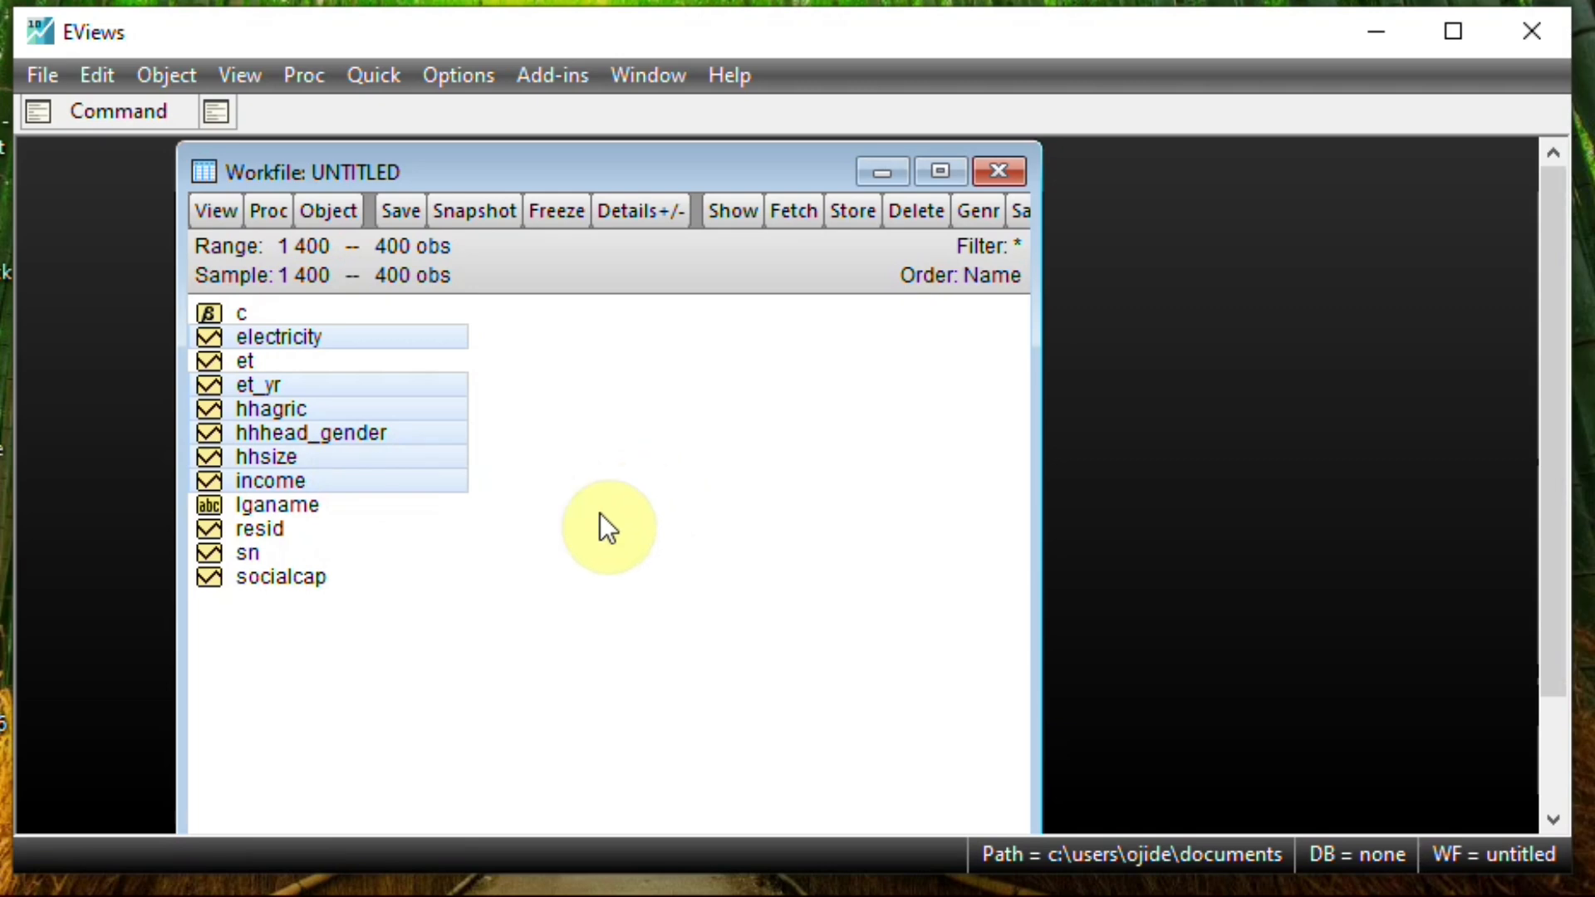
left_click(271, 580, "ctrl")
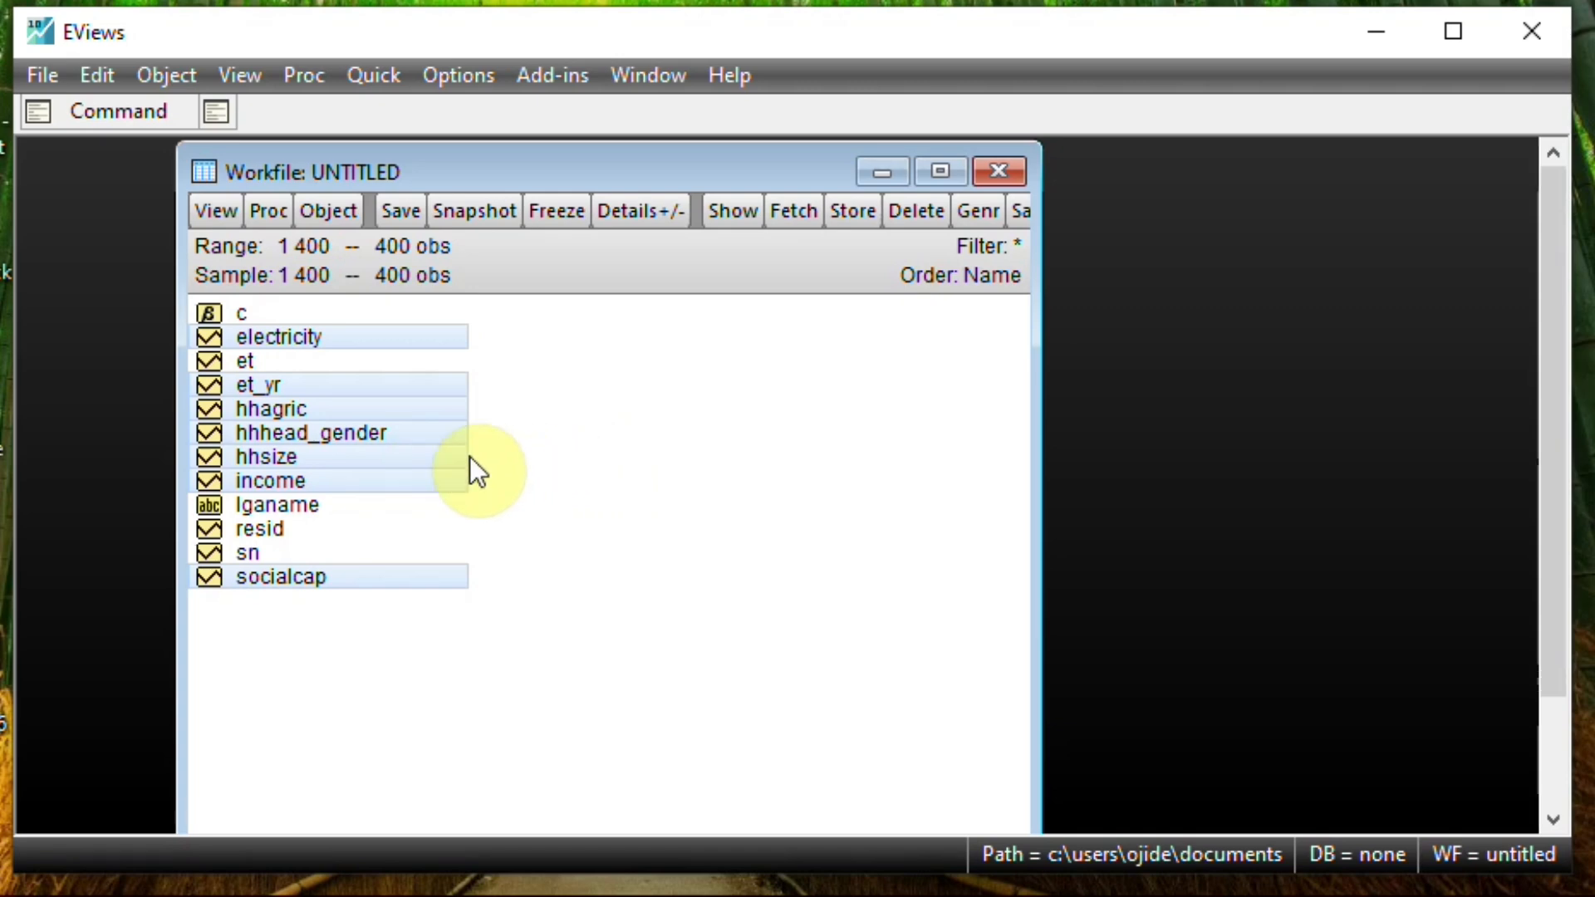
right_click(429, 434)
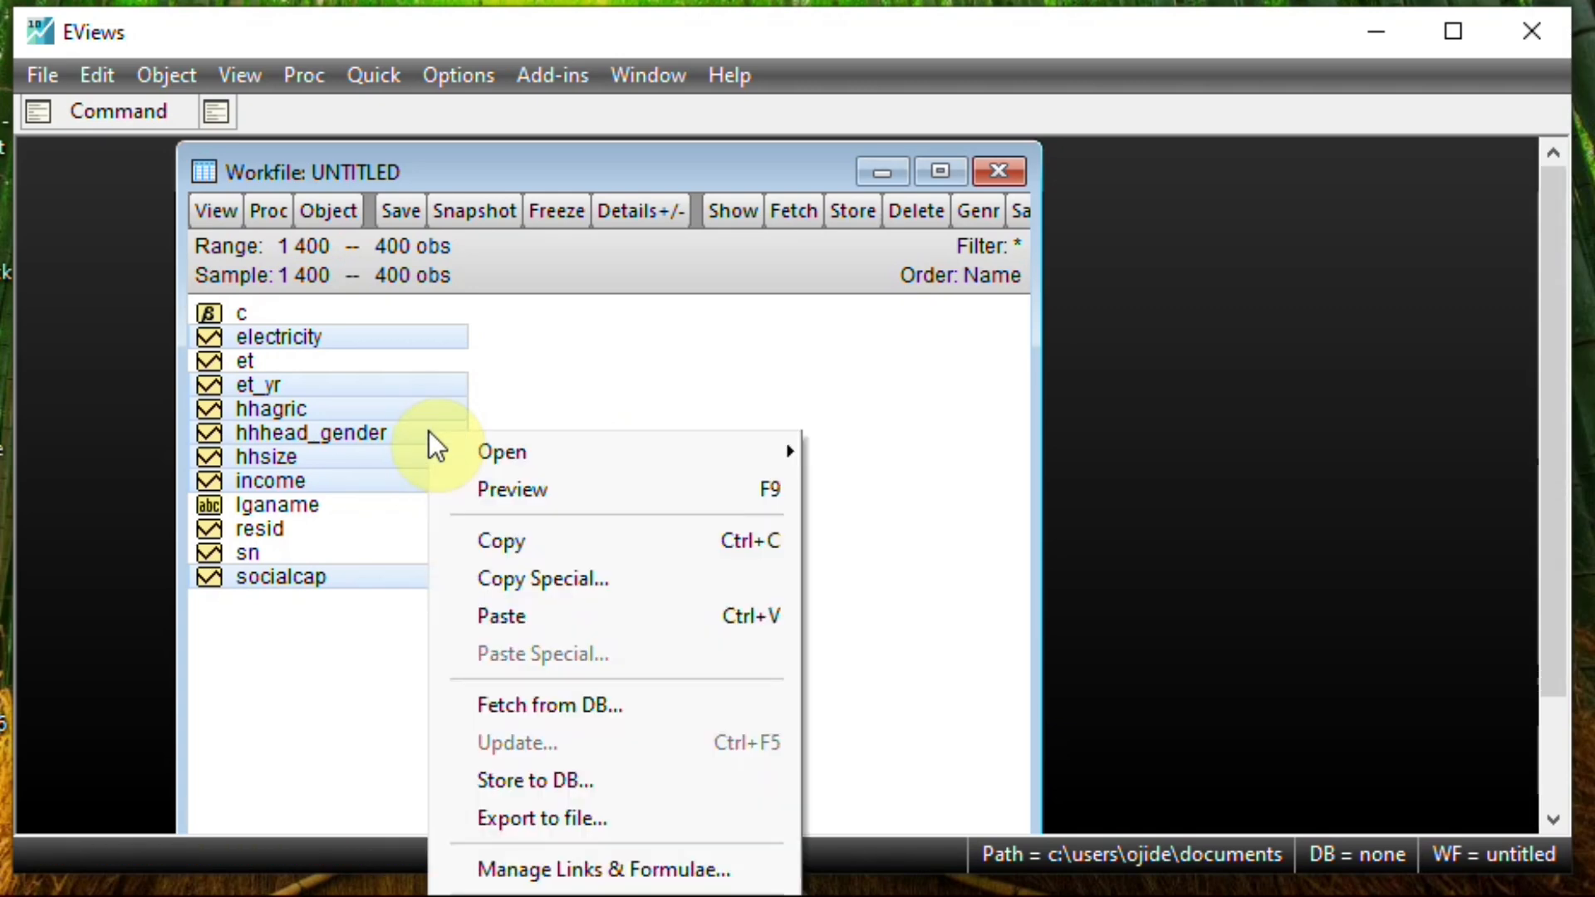
mouse_move(580, 456)
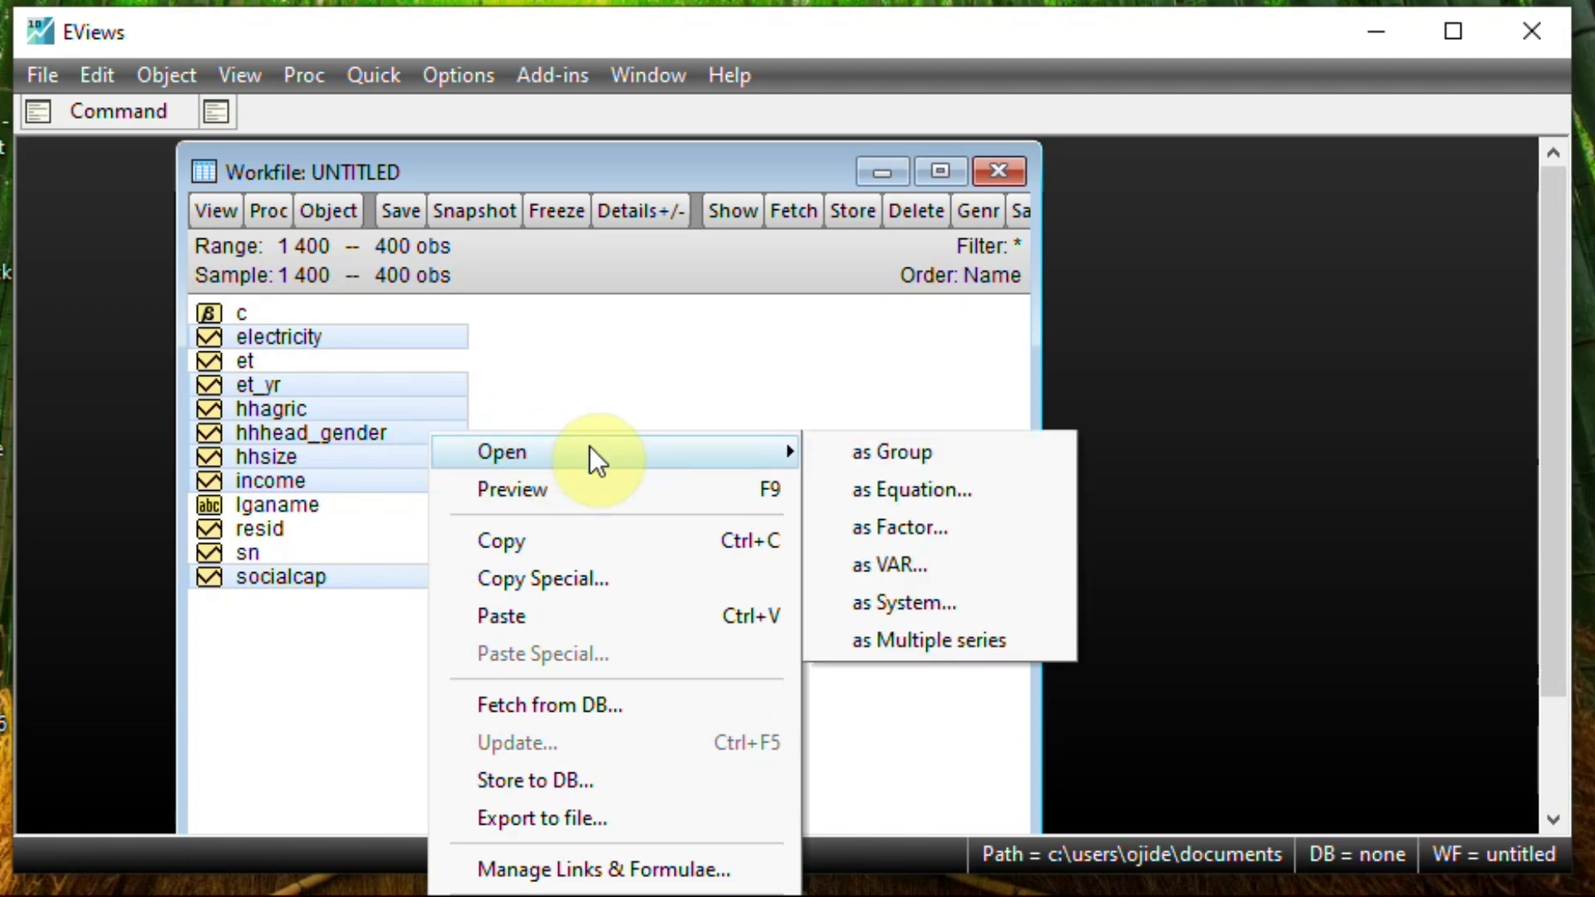
left_click(904, 495)
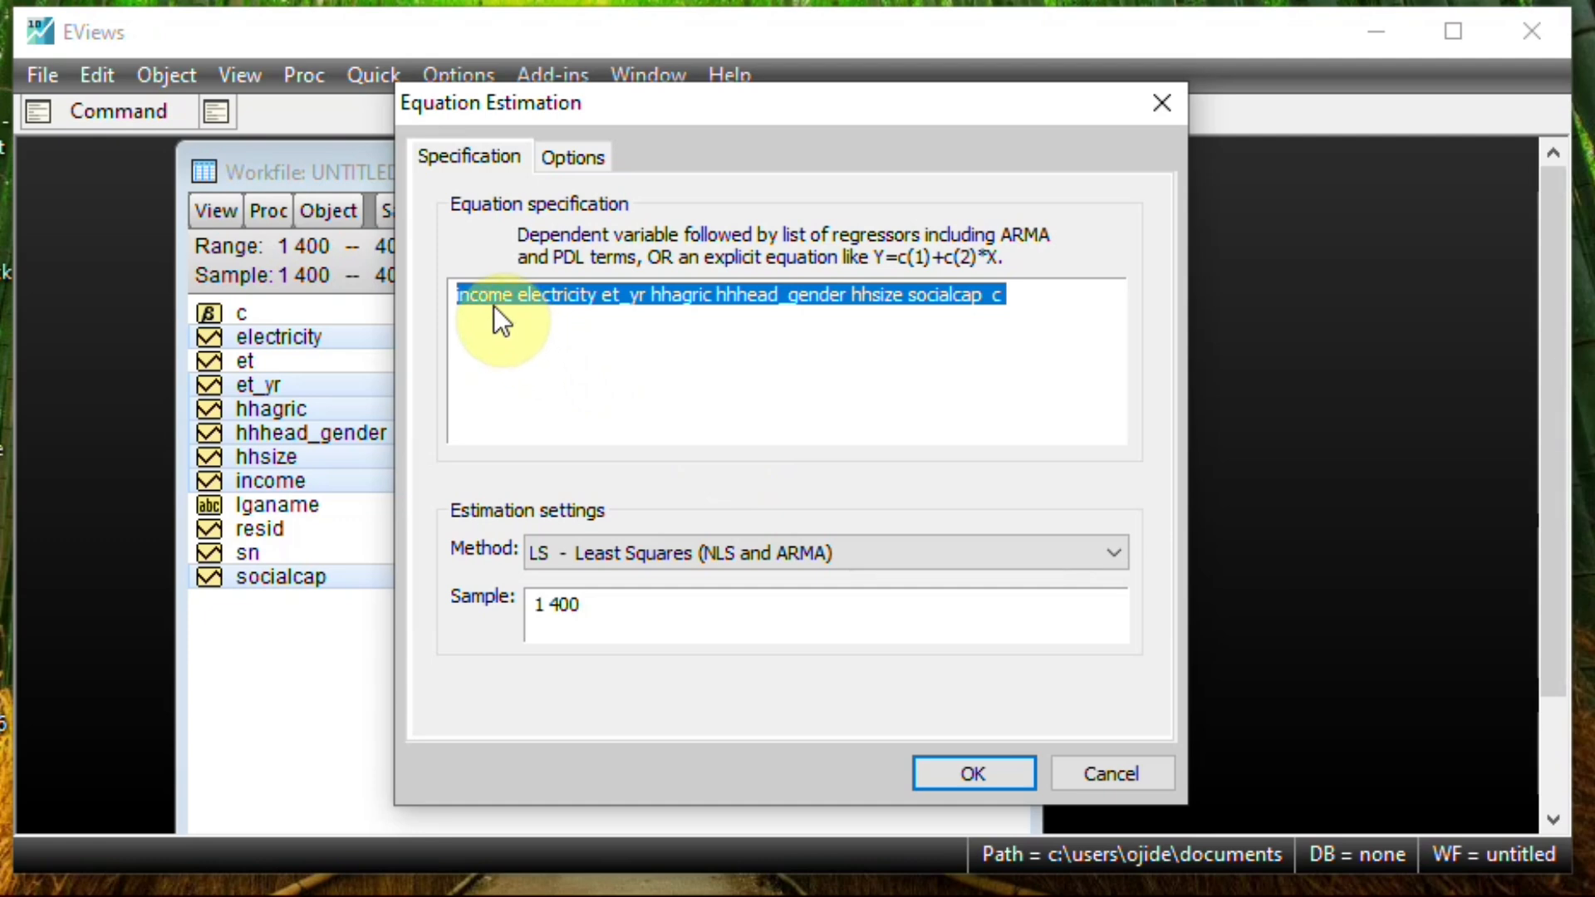
- Move the constant c from the end of the specification to directly after income, and estimate the equation by least squares
left_click(515, 299)
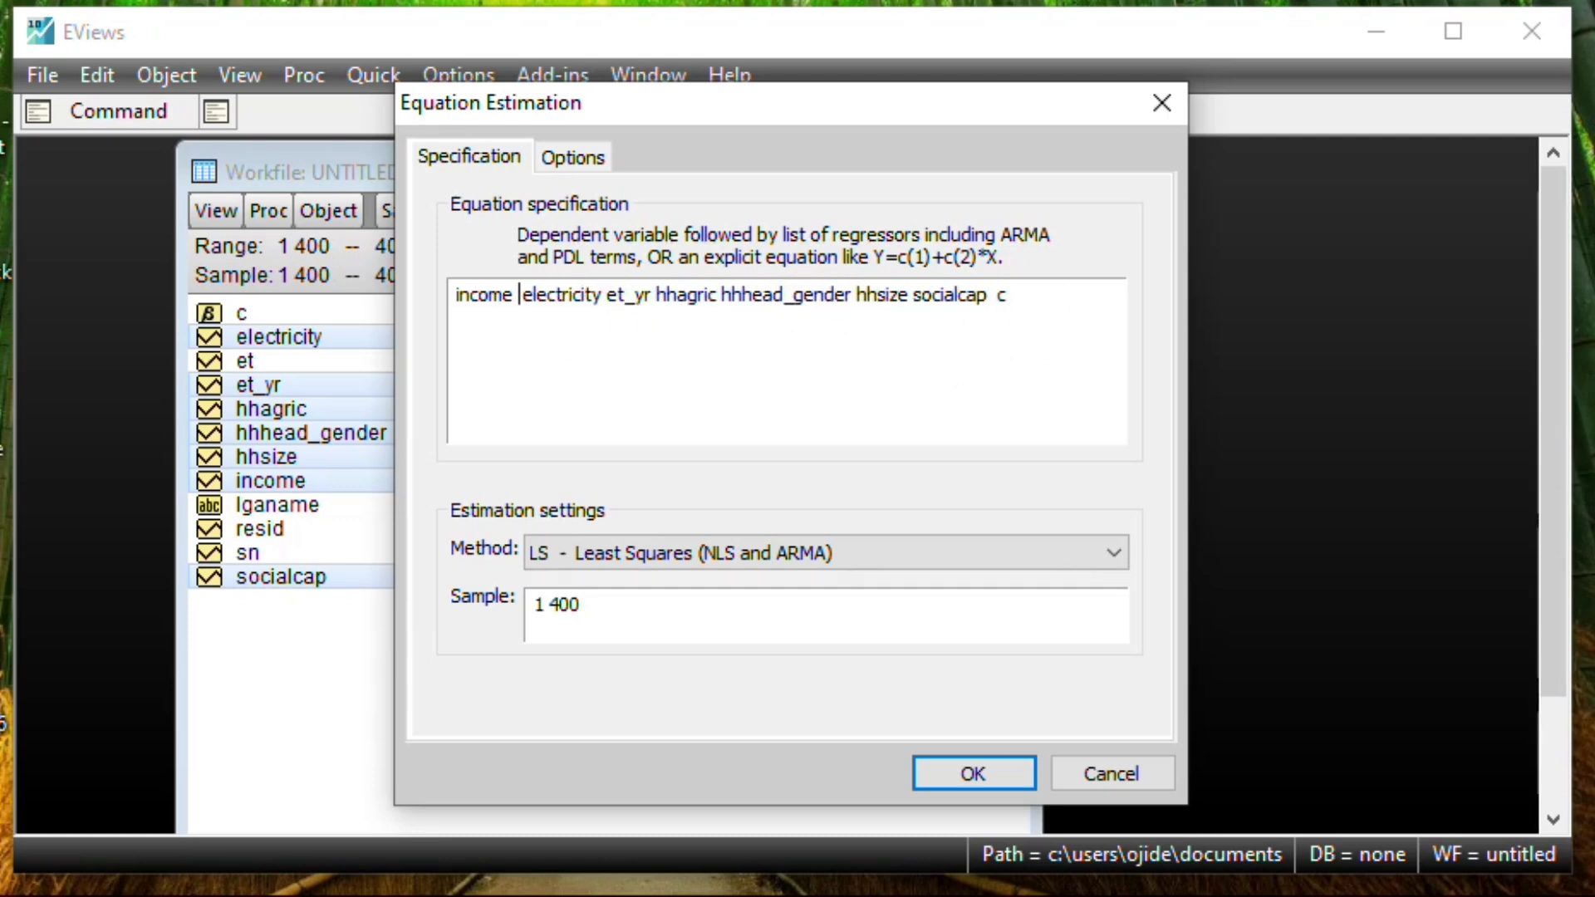
type("c")
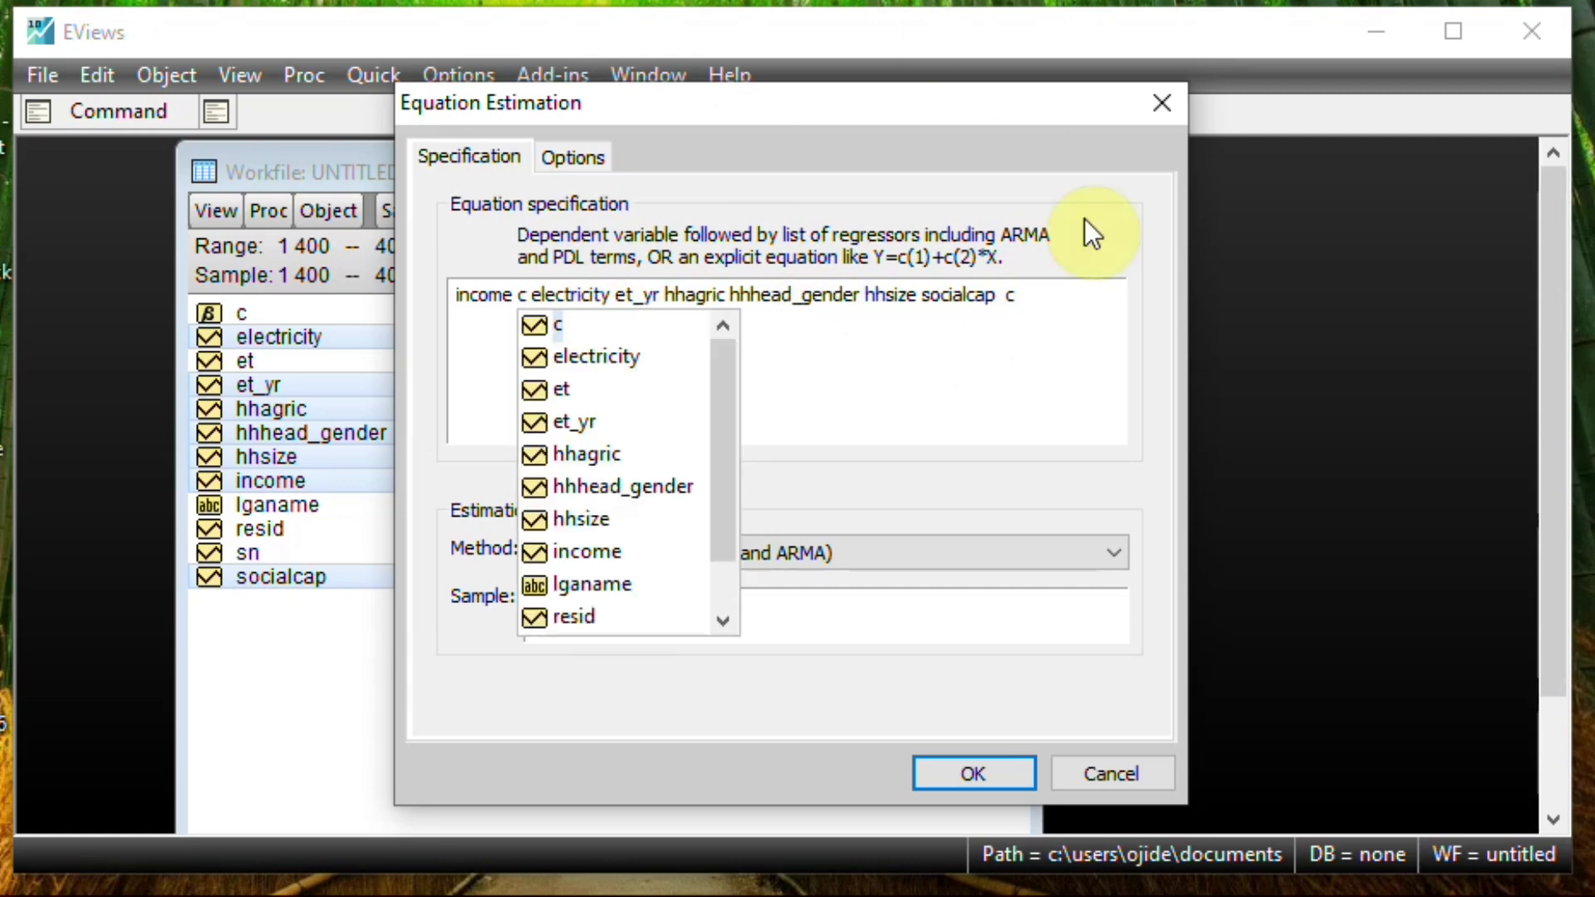
left_click(1044, 319)
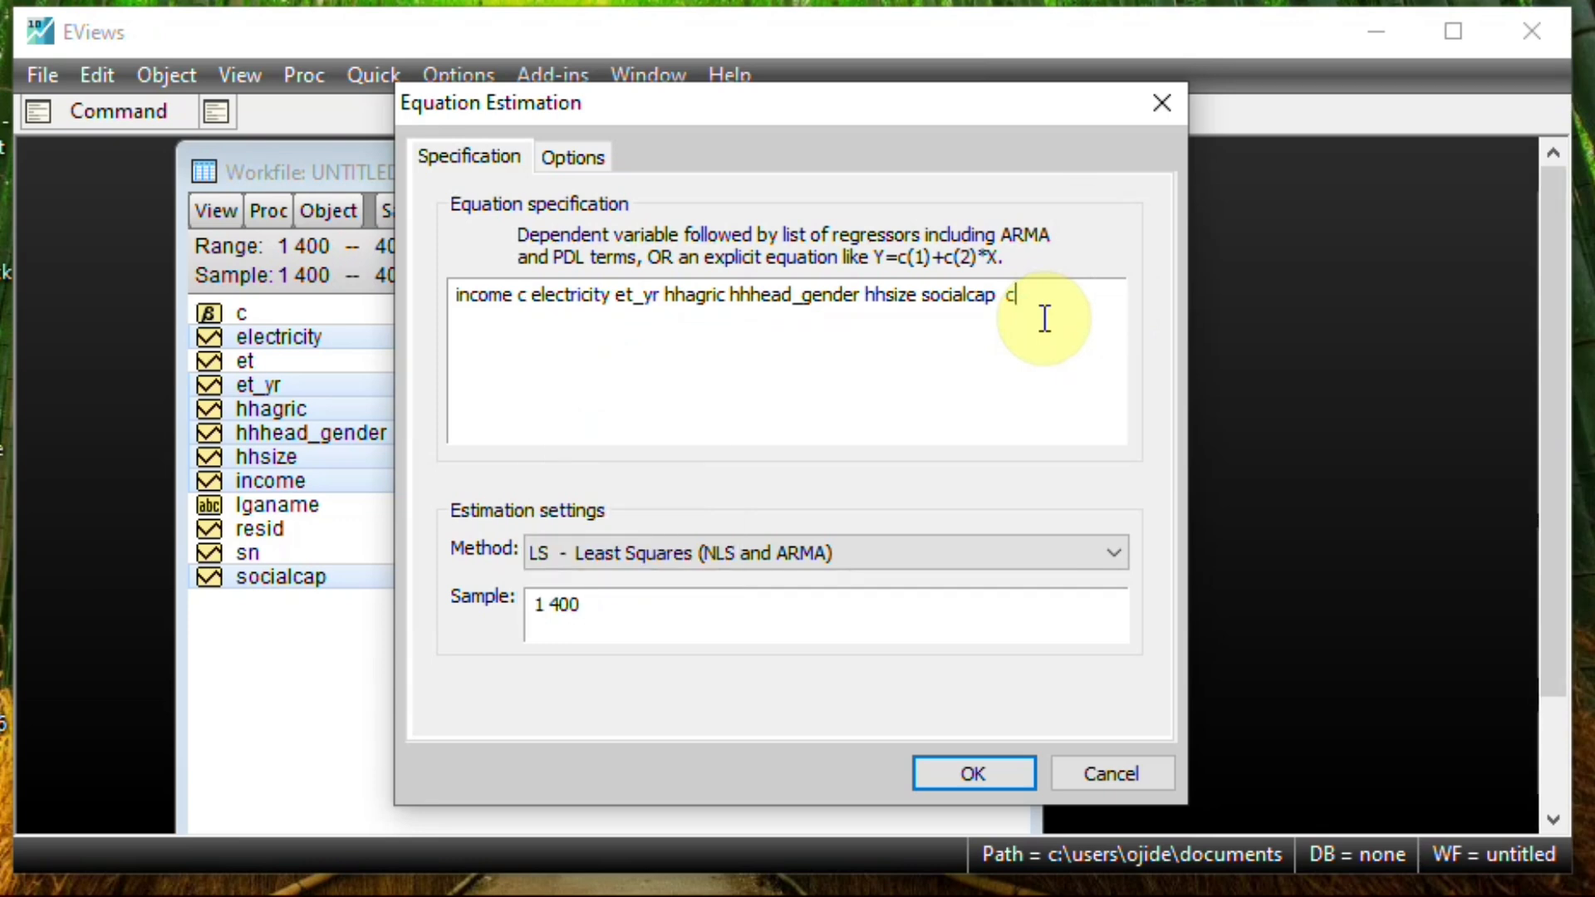
key("BackSpace")
key("BackSpace")
key("BackSpace")
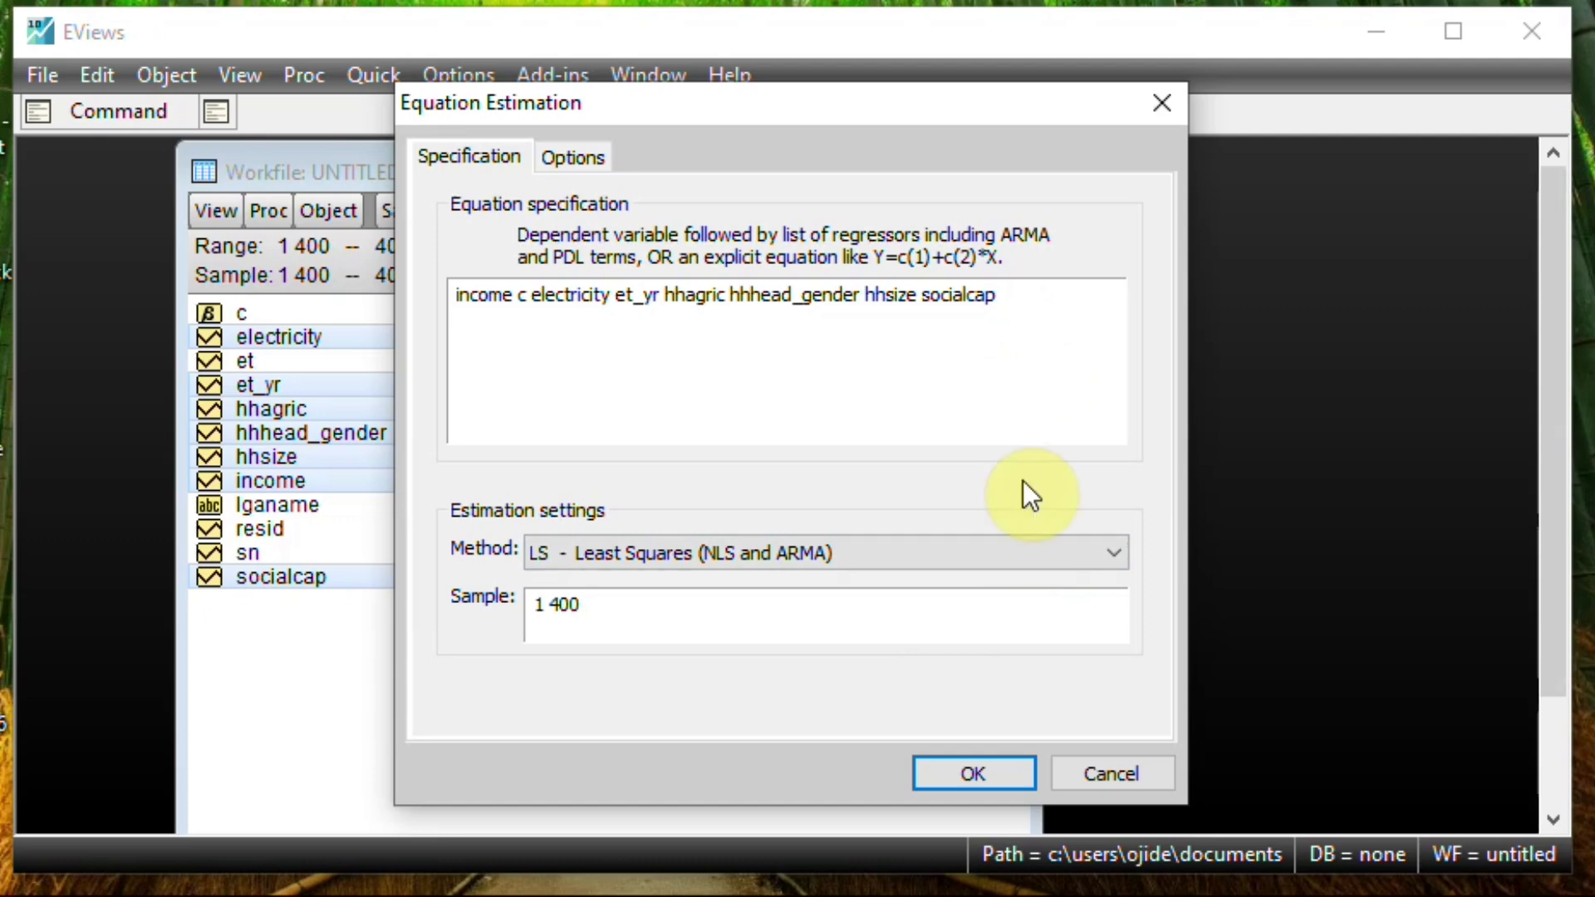
left_click(969, 773)
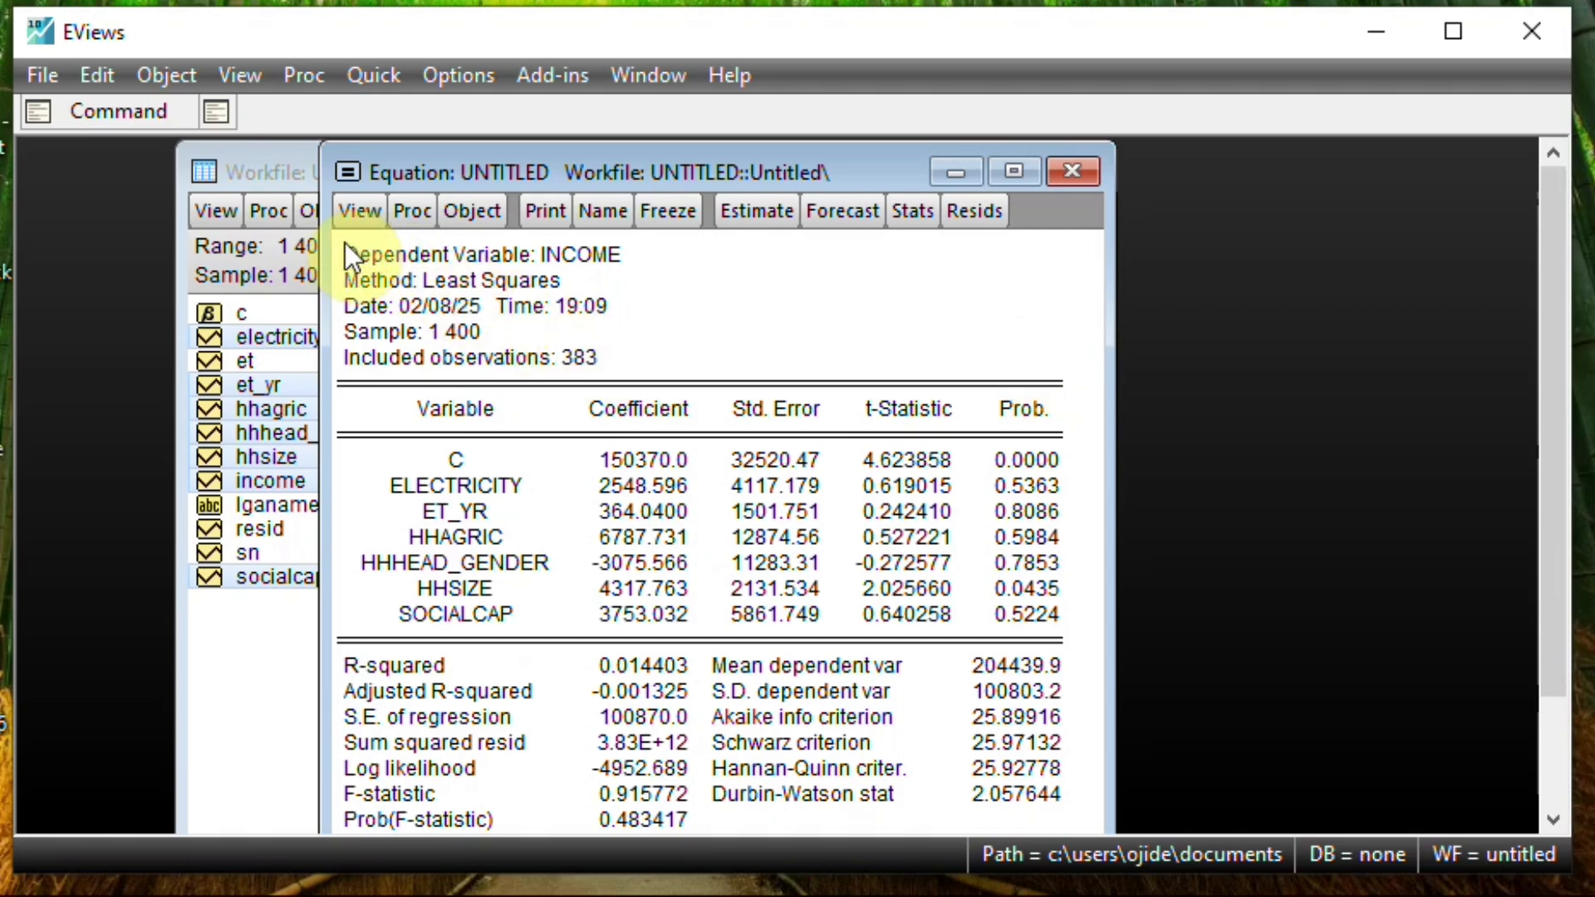
- Copy the whole regression output table in Text format with the numbers as displayed
left_click_drag(345, 243, 1074, 819)
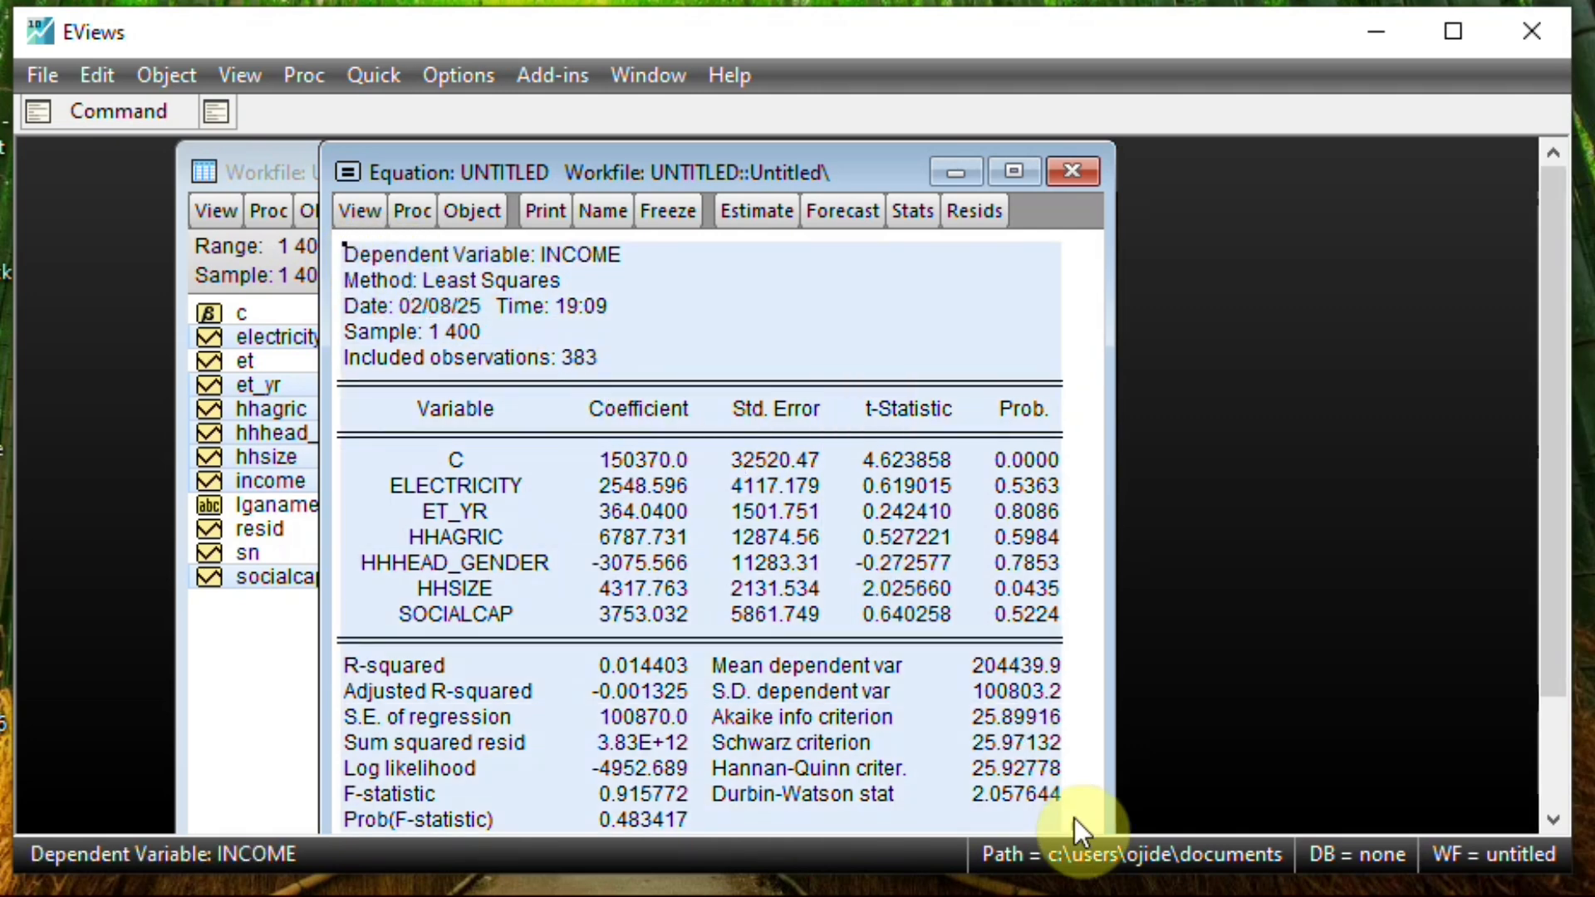
right_click(823, 552)
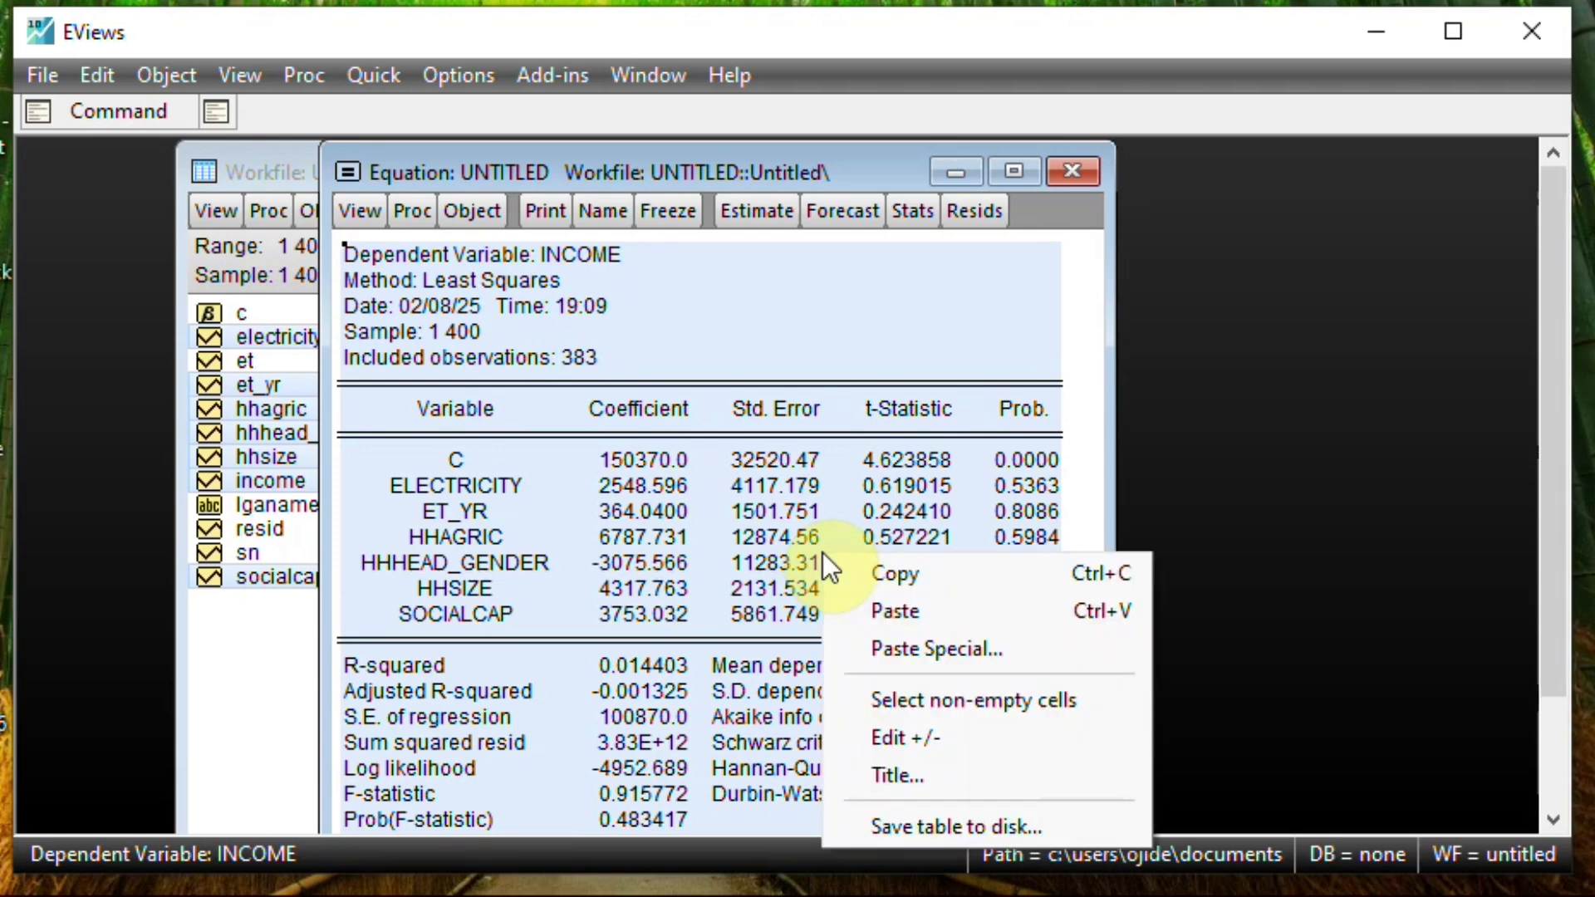
left_click(878, 573)
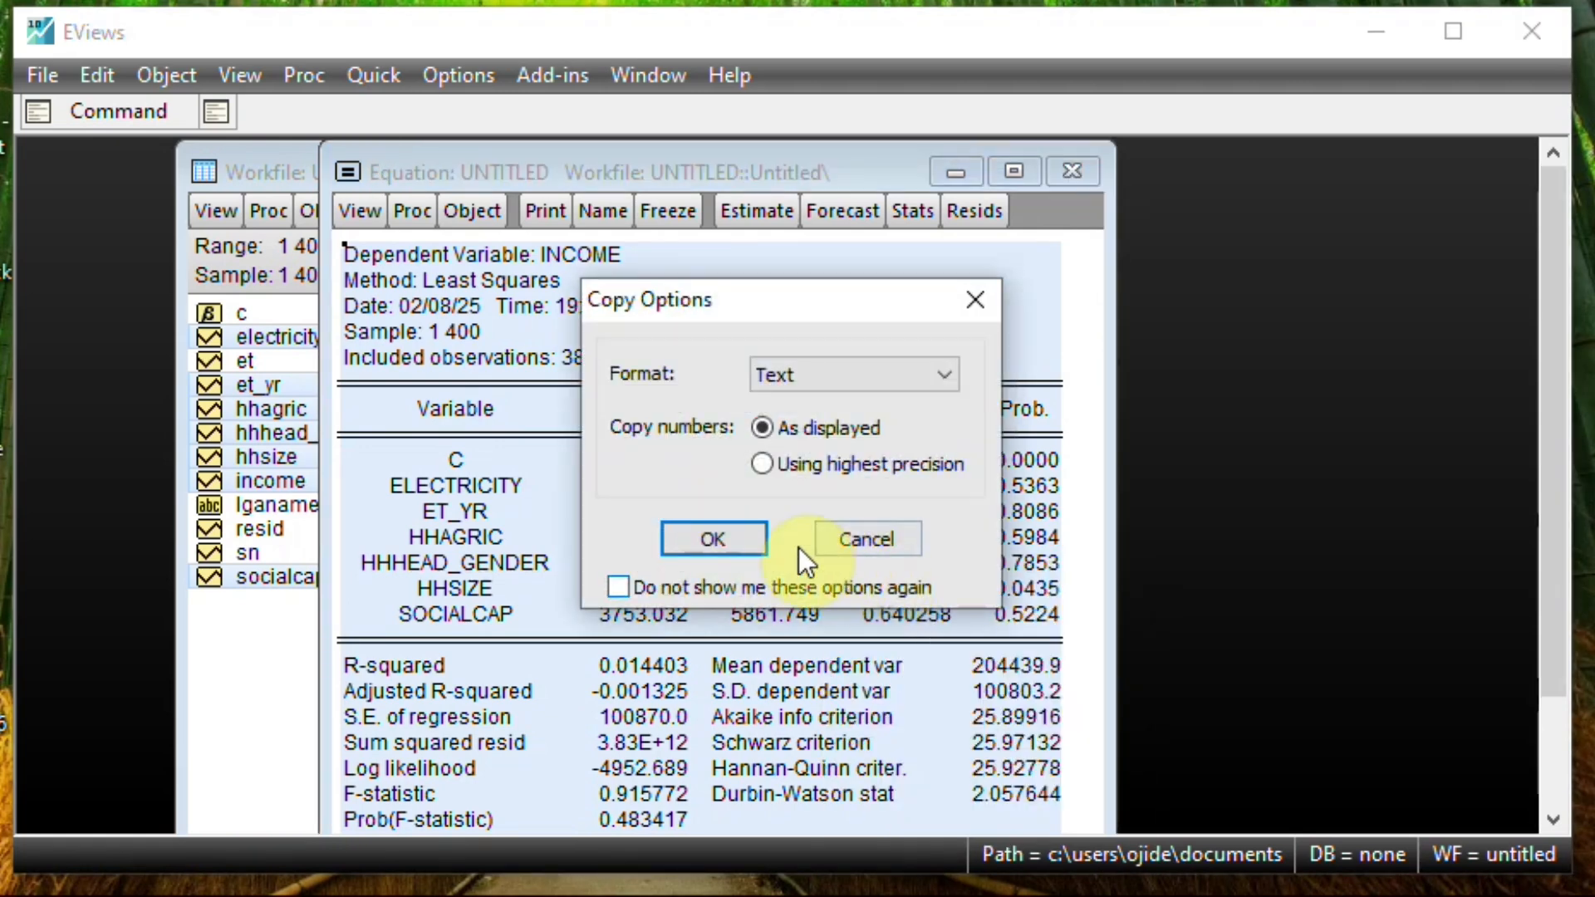
left_click(740, 538)
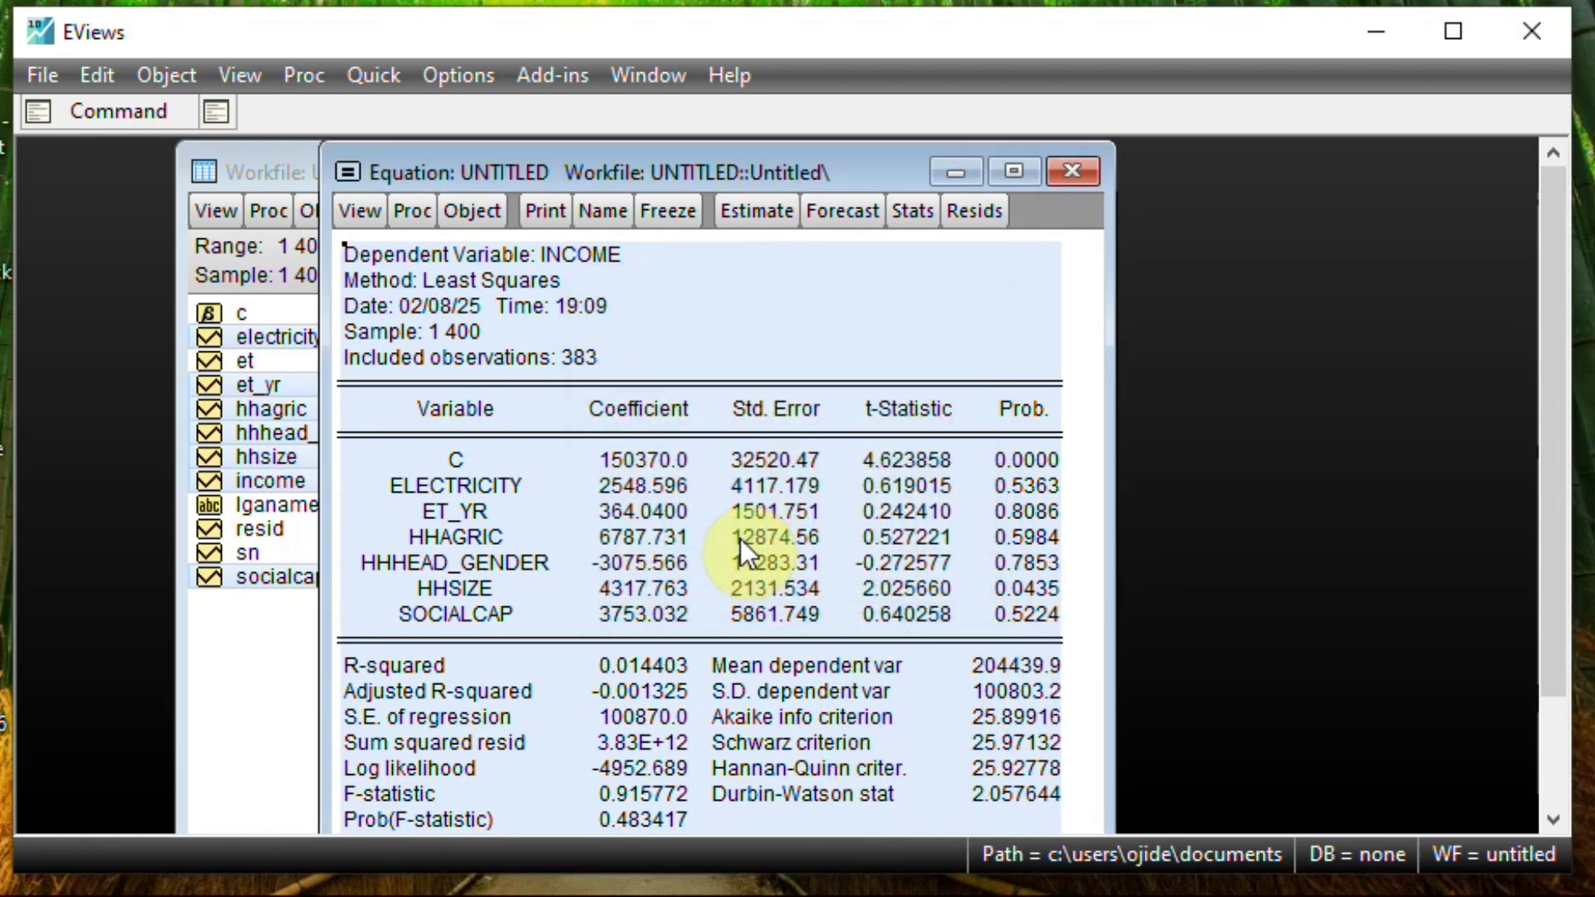